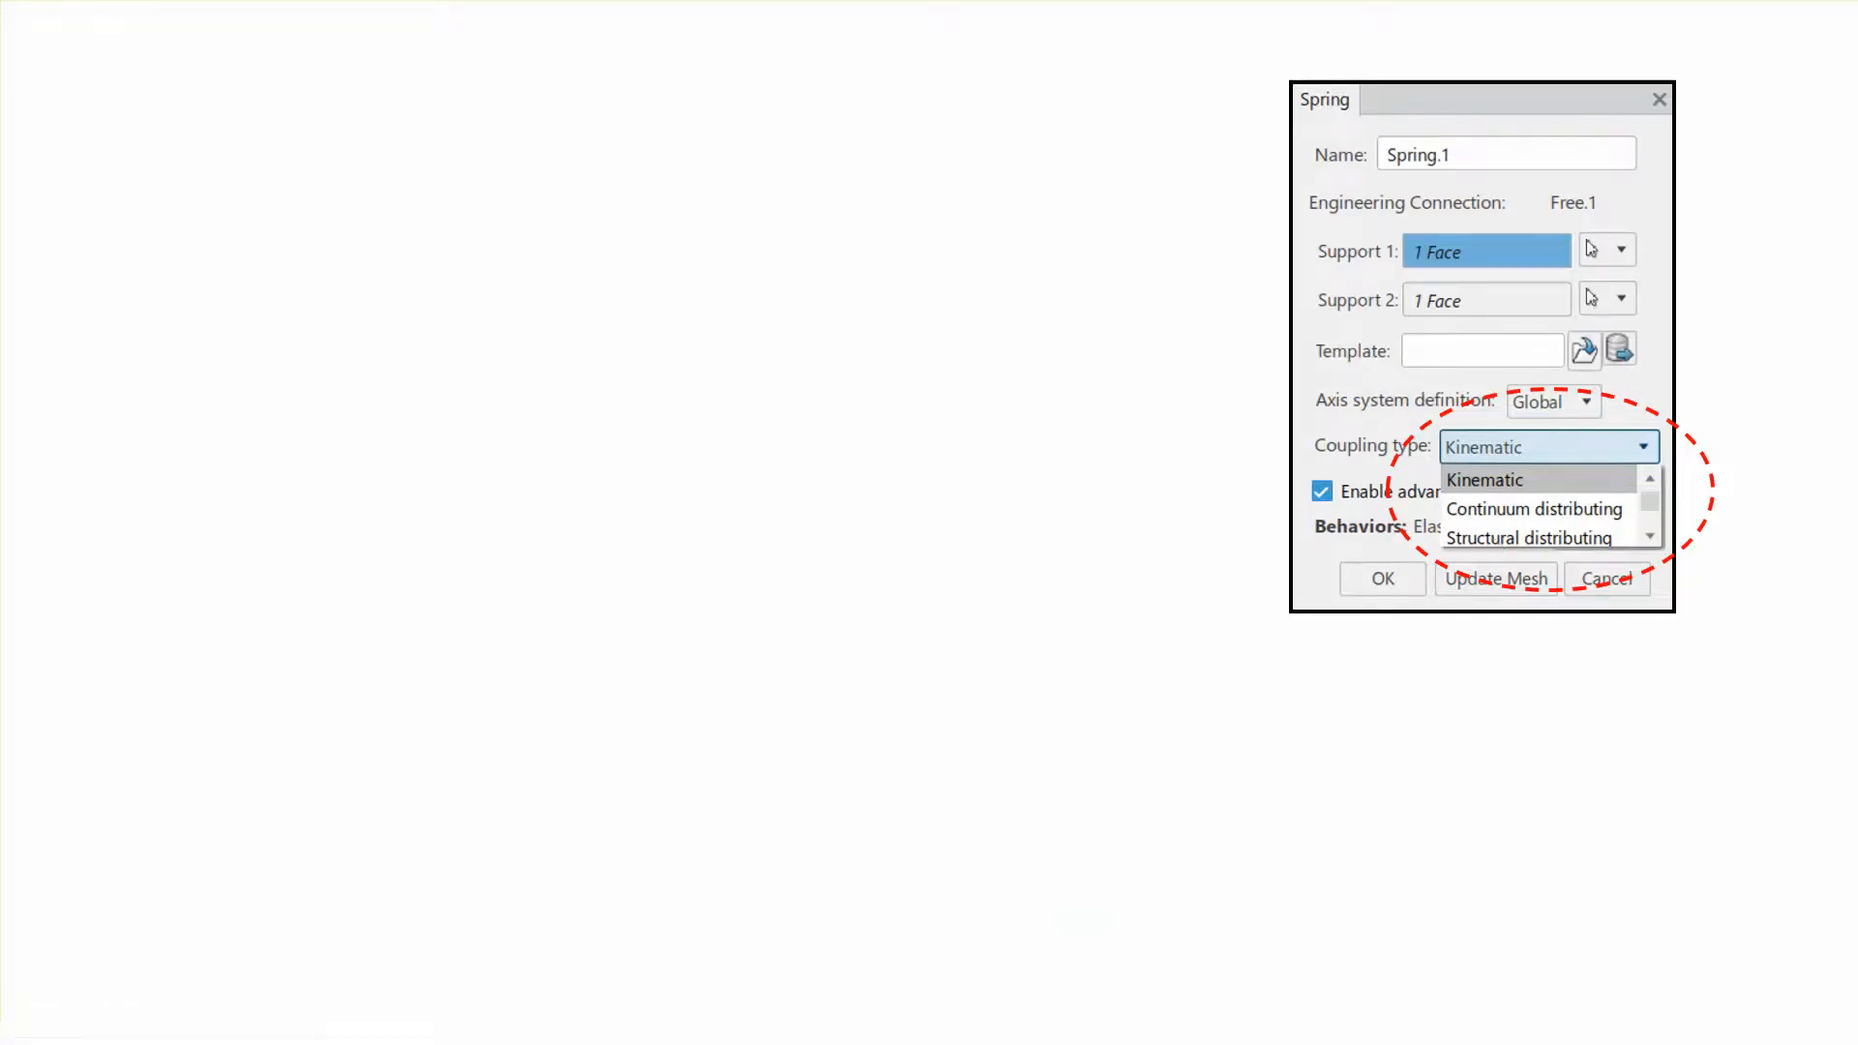
pyautogui.click(1652, 743)
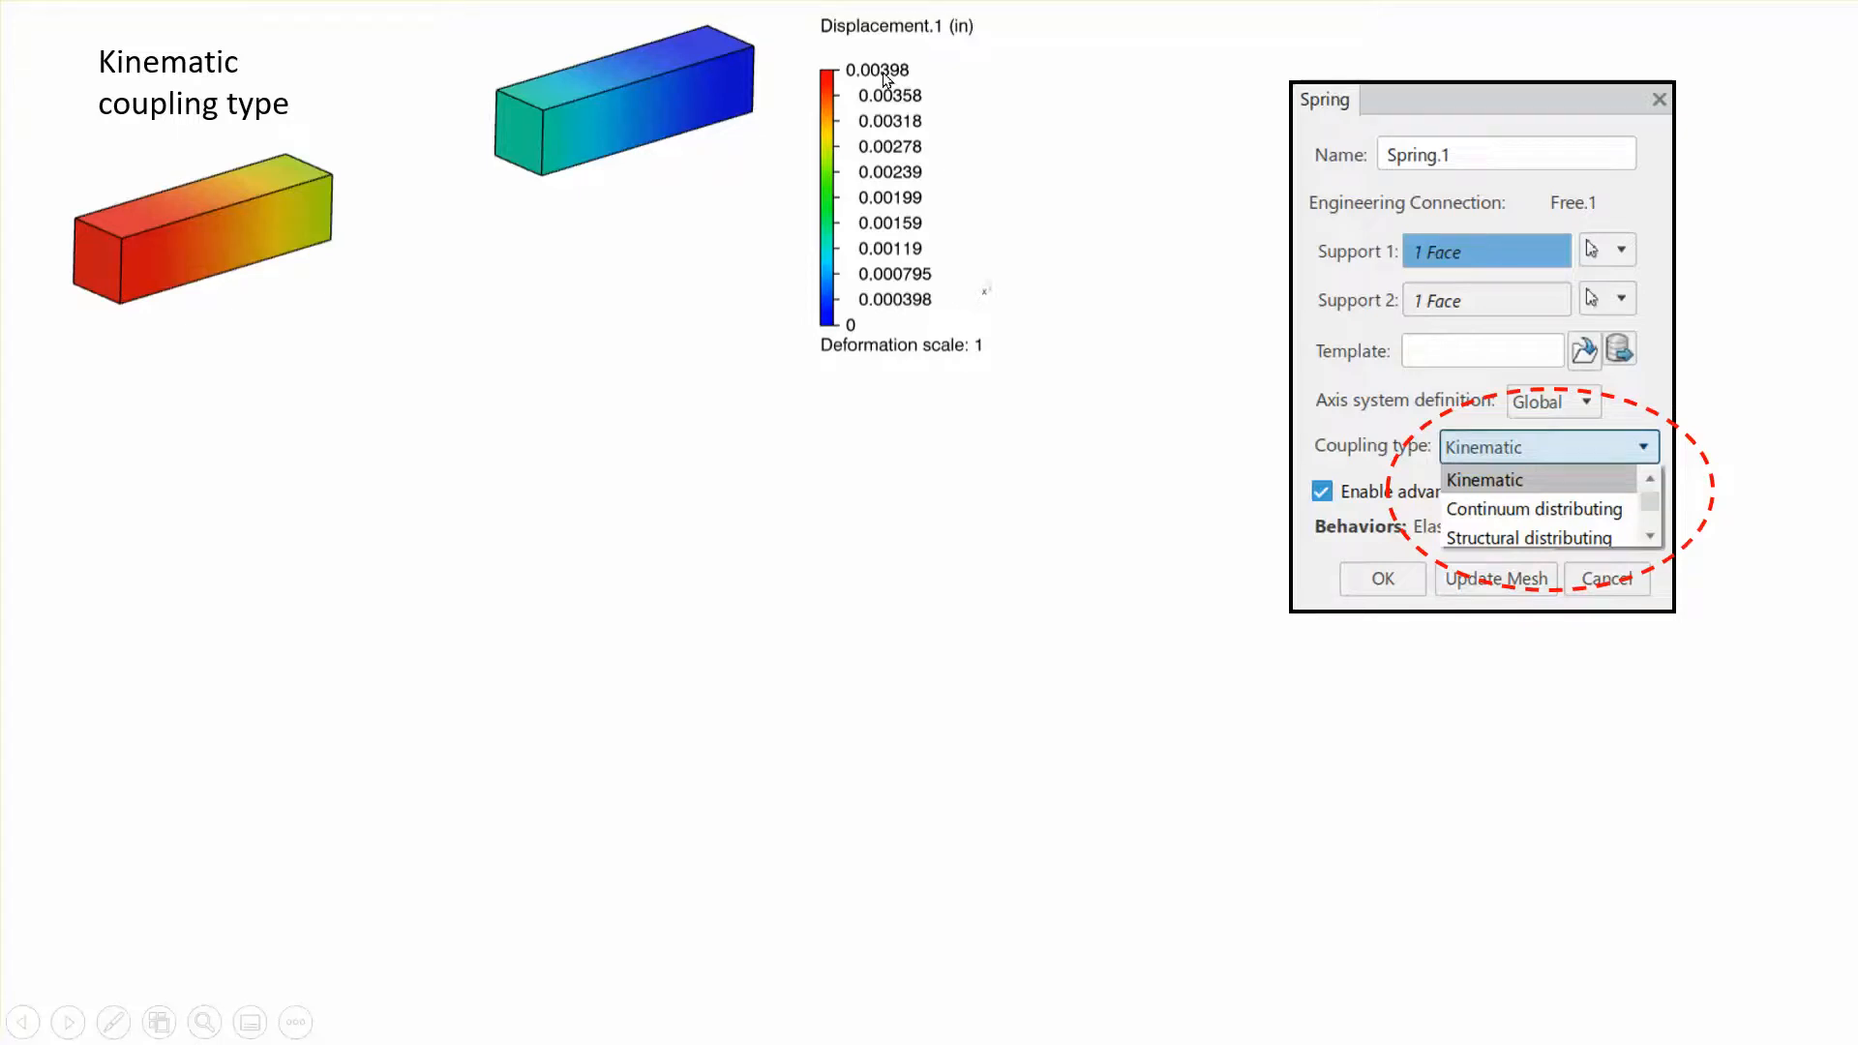
pyautogui.click(1095, 196)
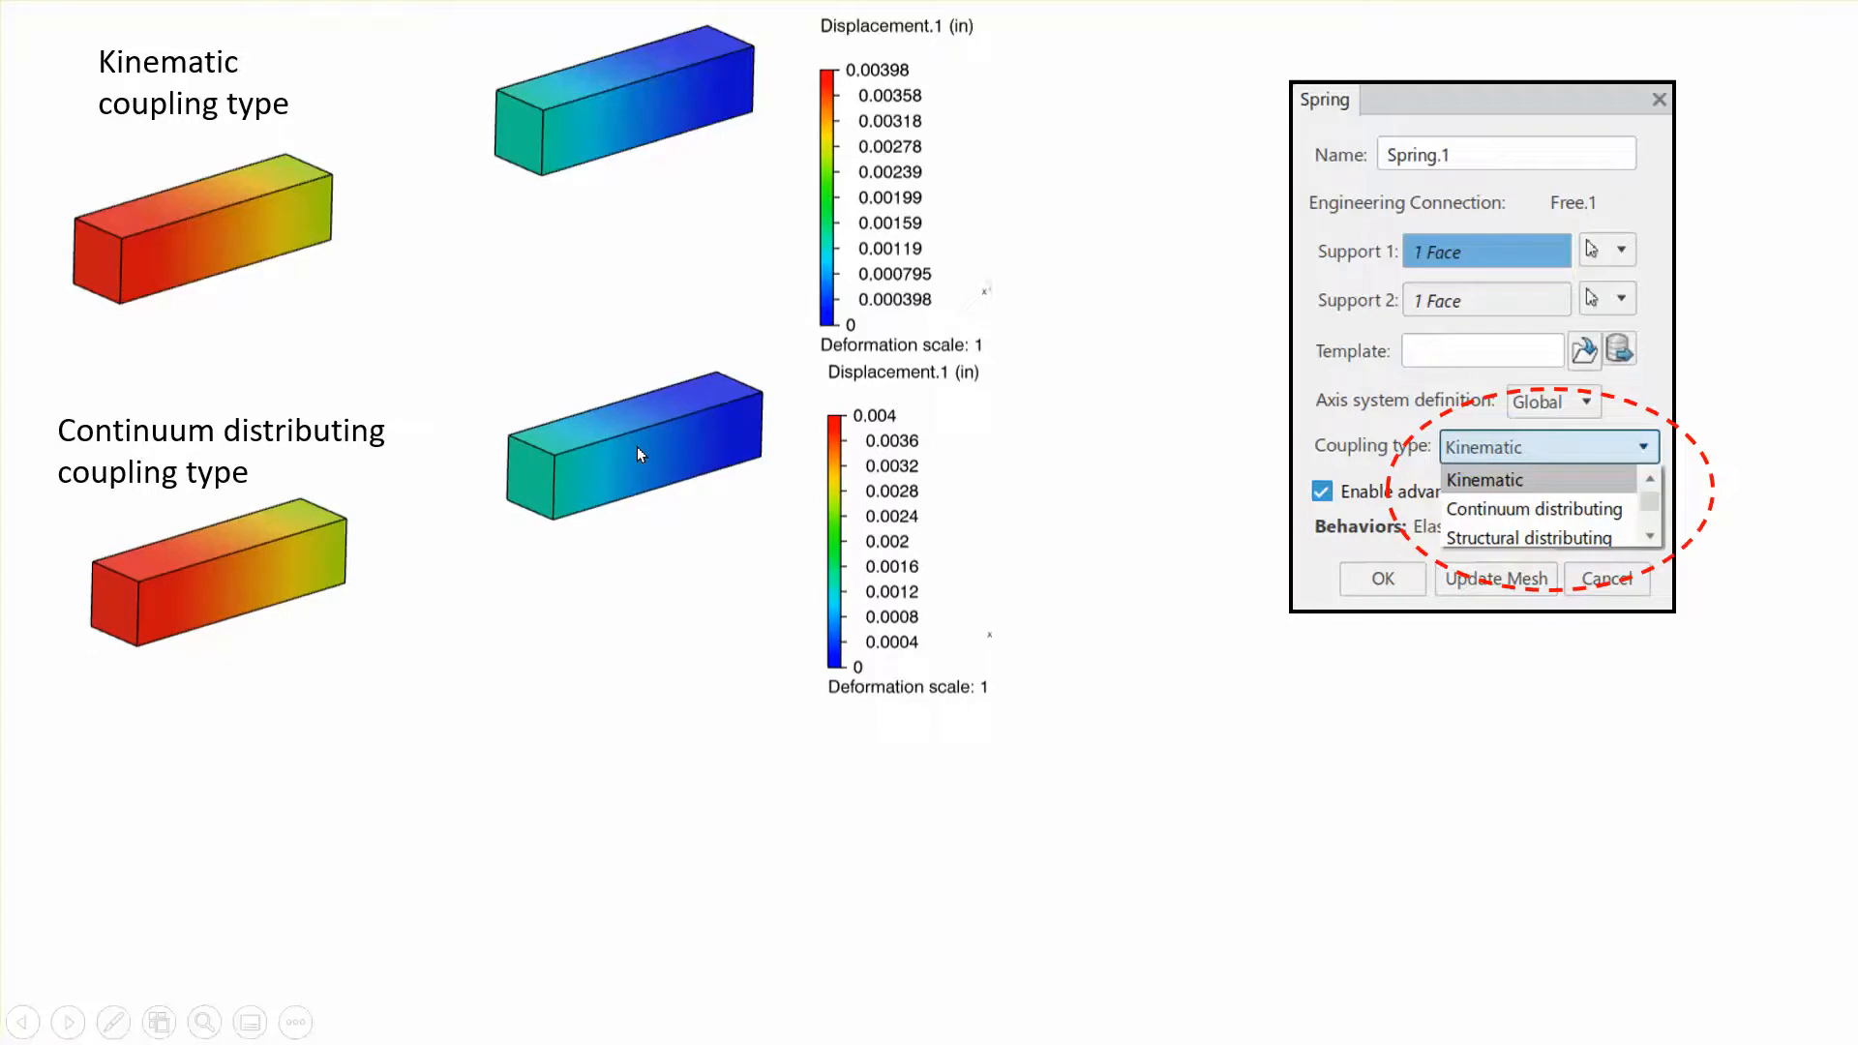
pyautogui.click(1319, 753)
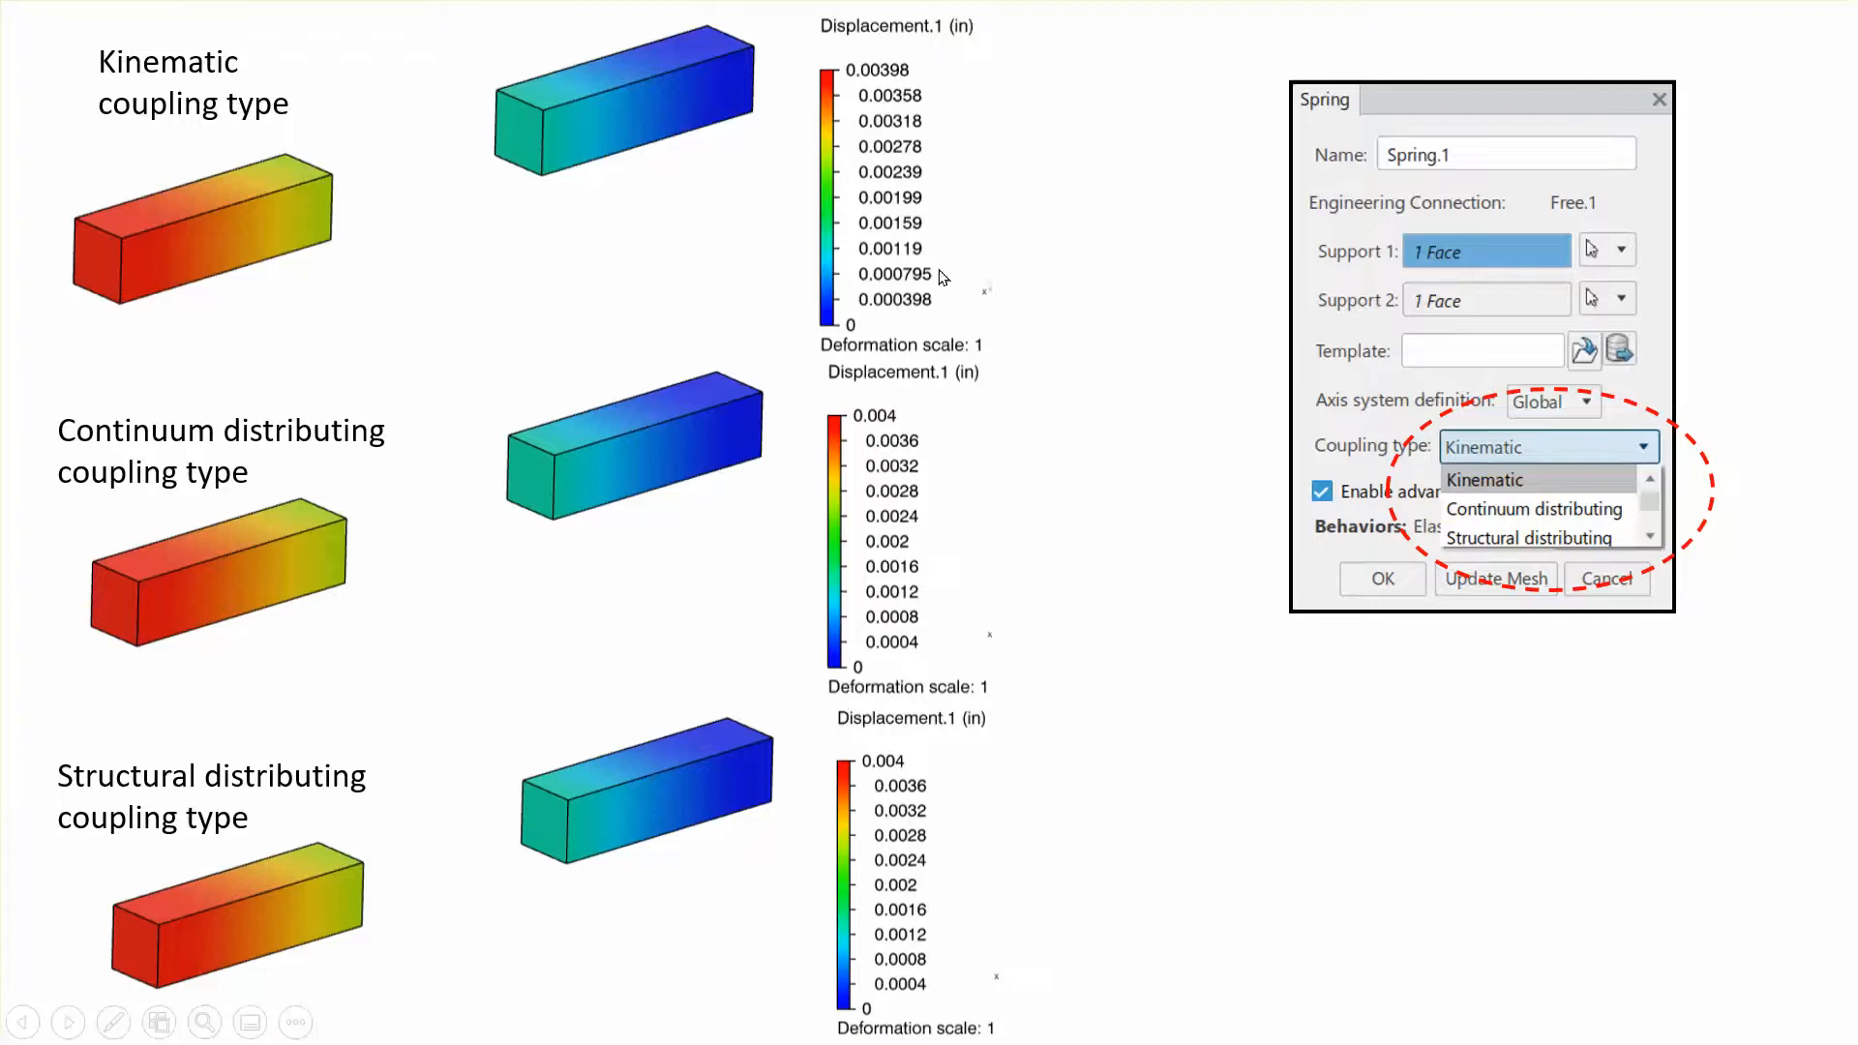
pyautogui.click(1161, 822)
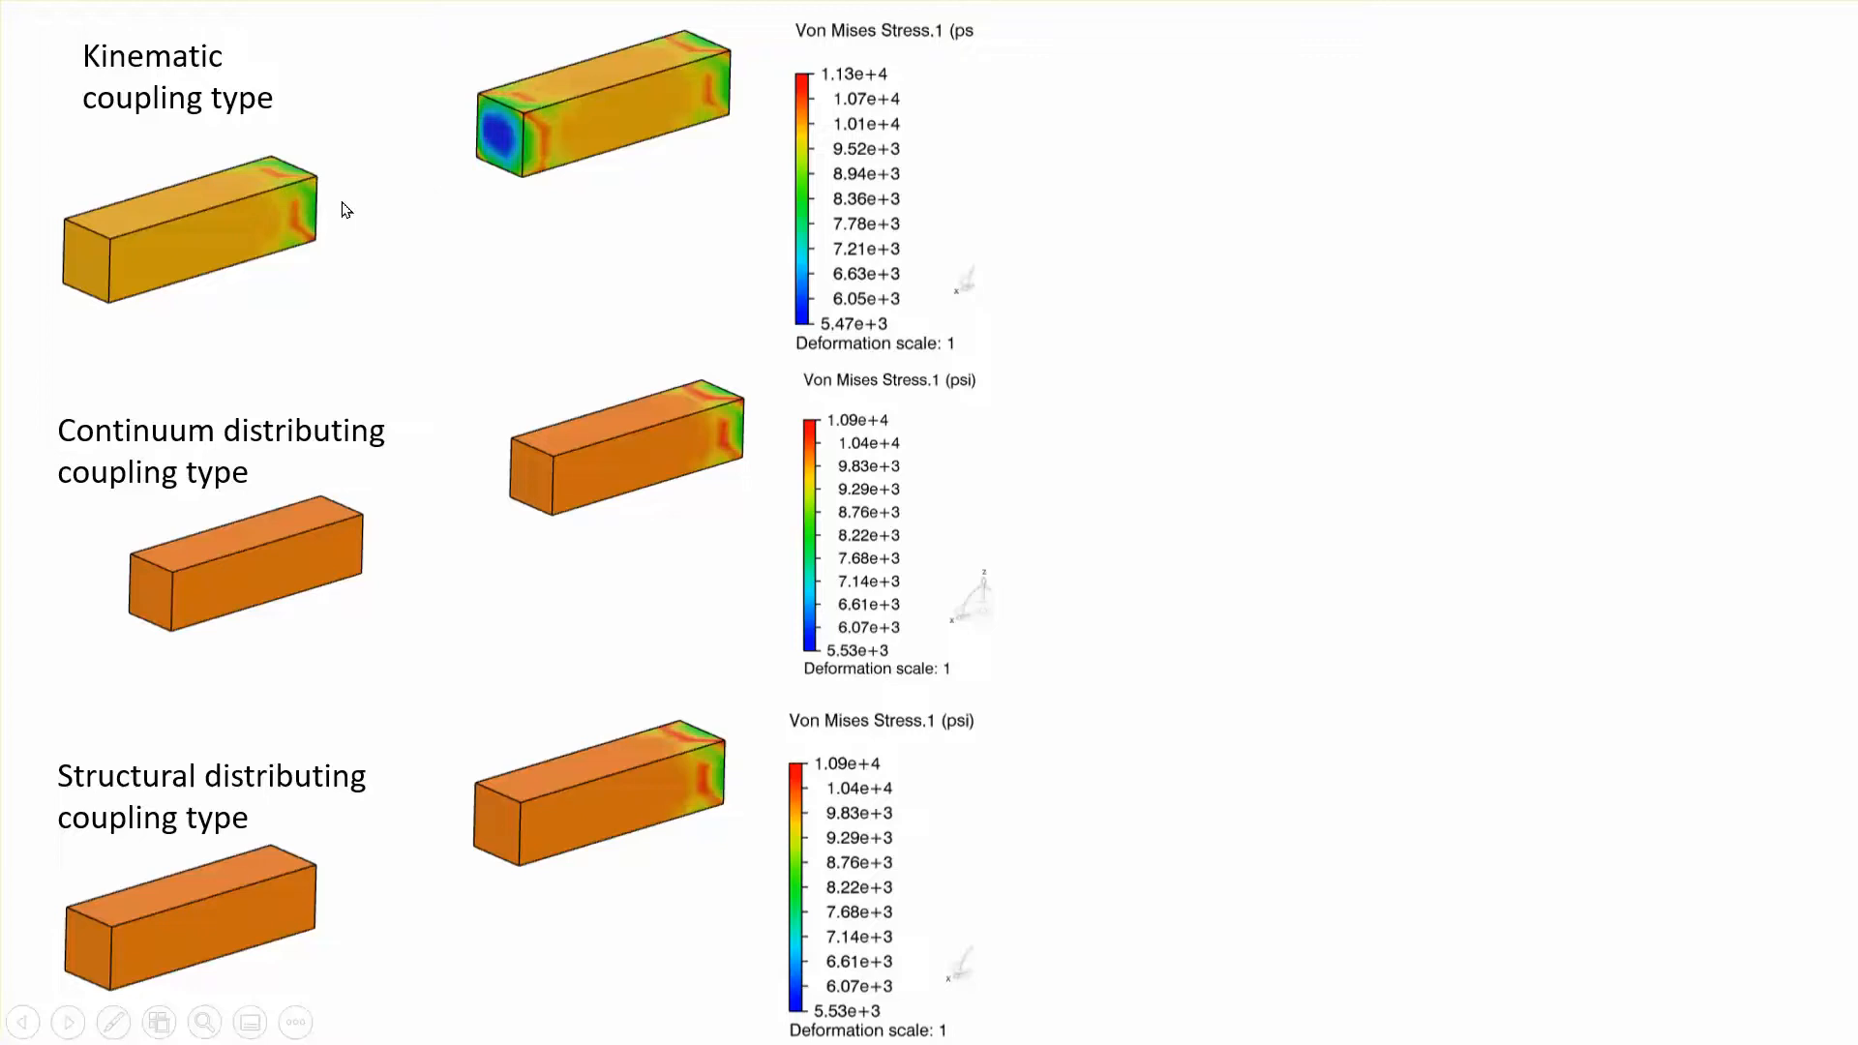
pyautogui.click(1298, 541)
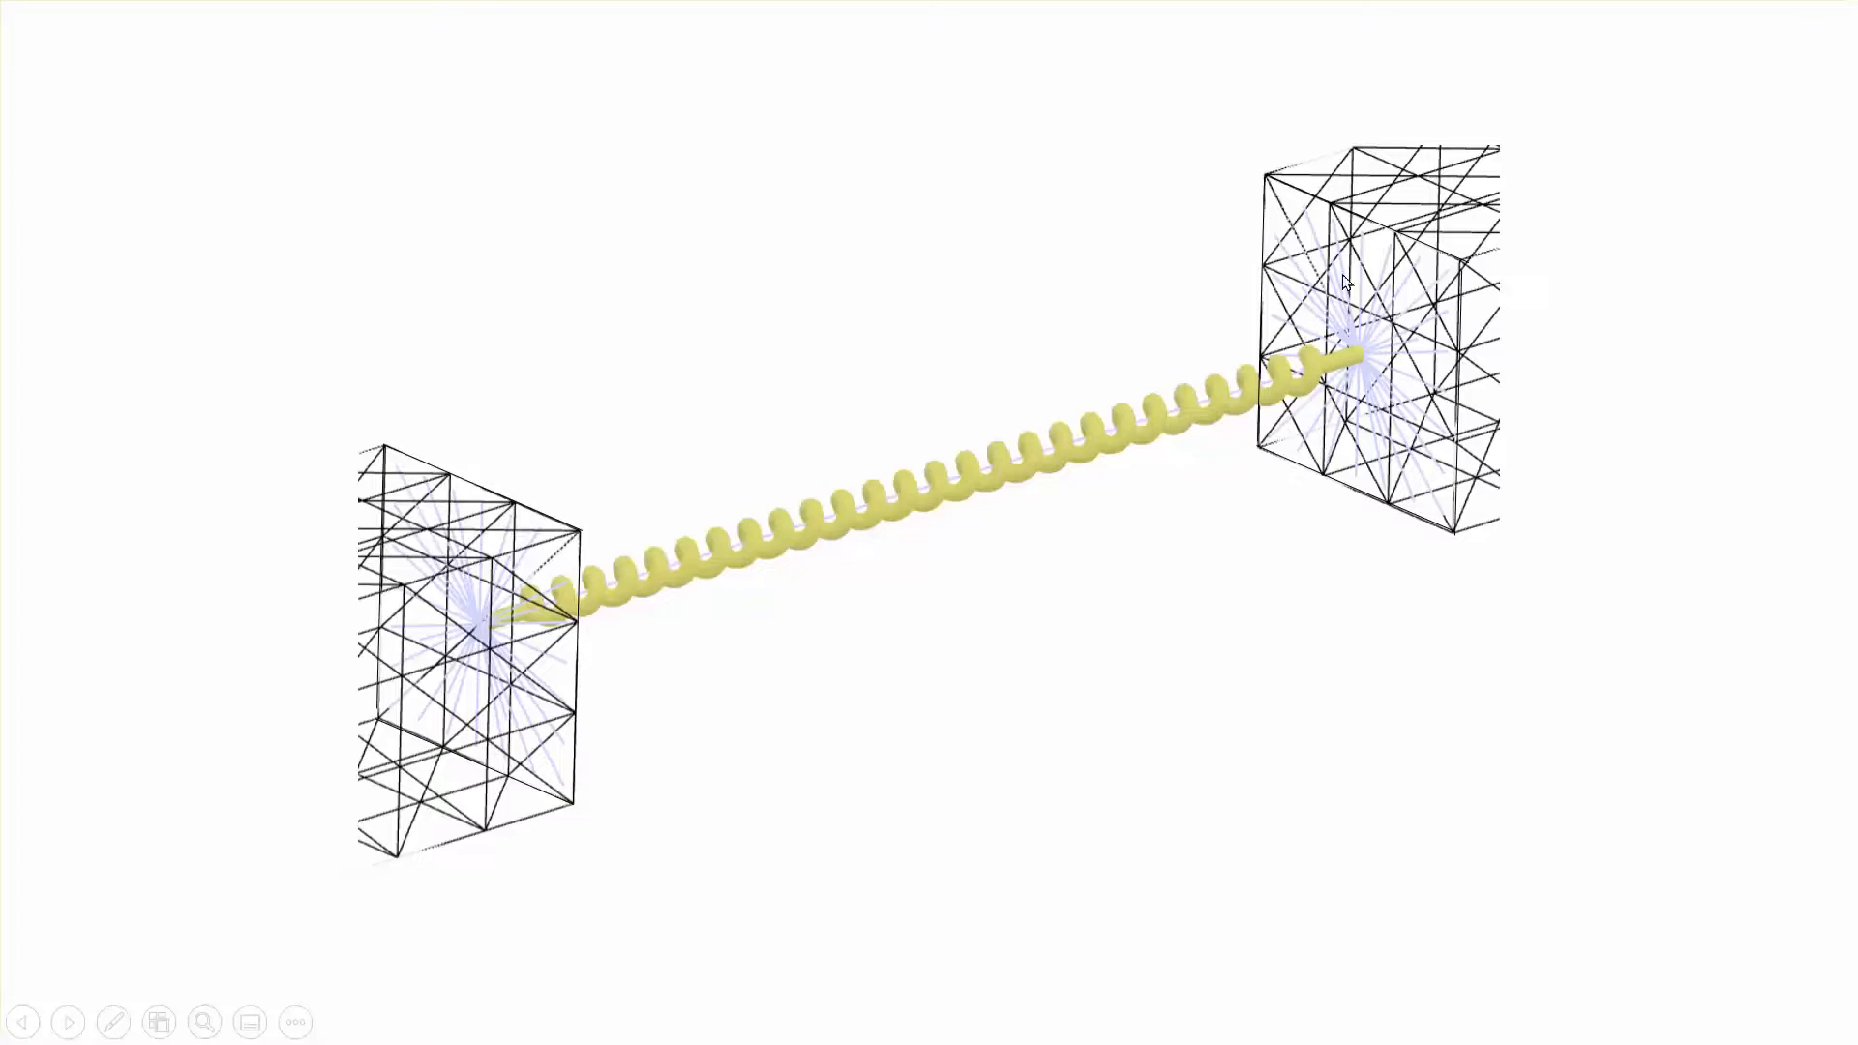
pyautogui.click(1356, 607)
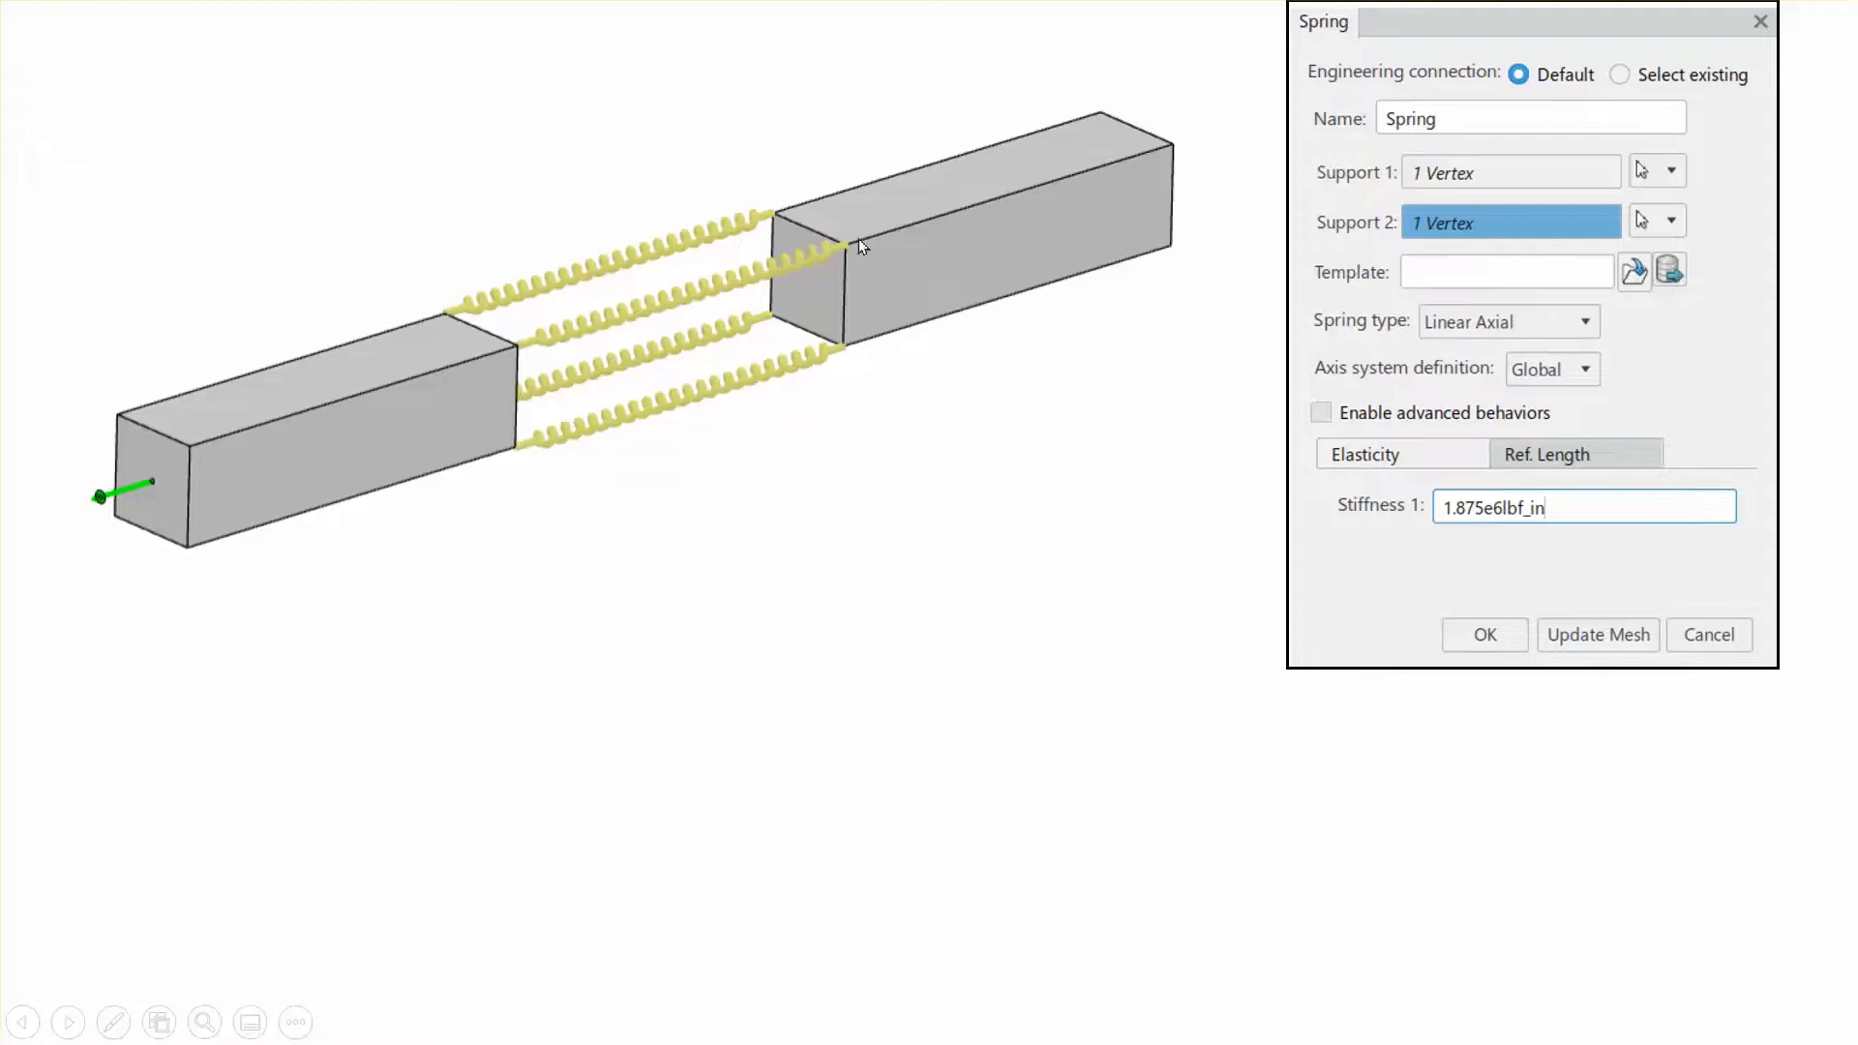
pyautogui.click(1149, 446)
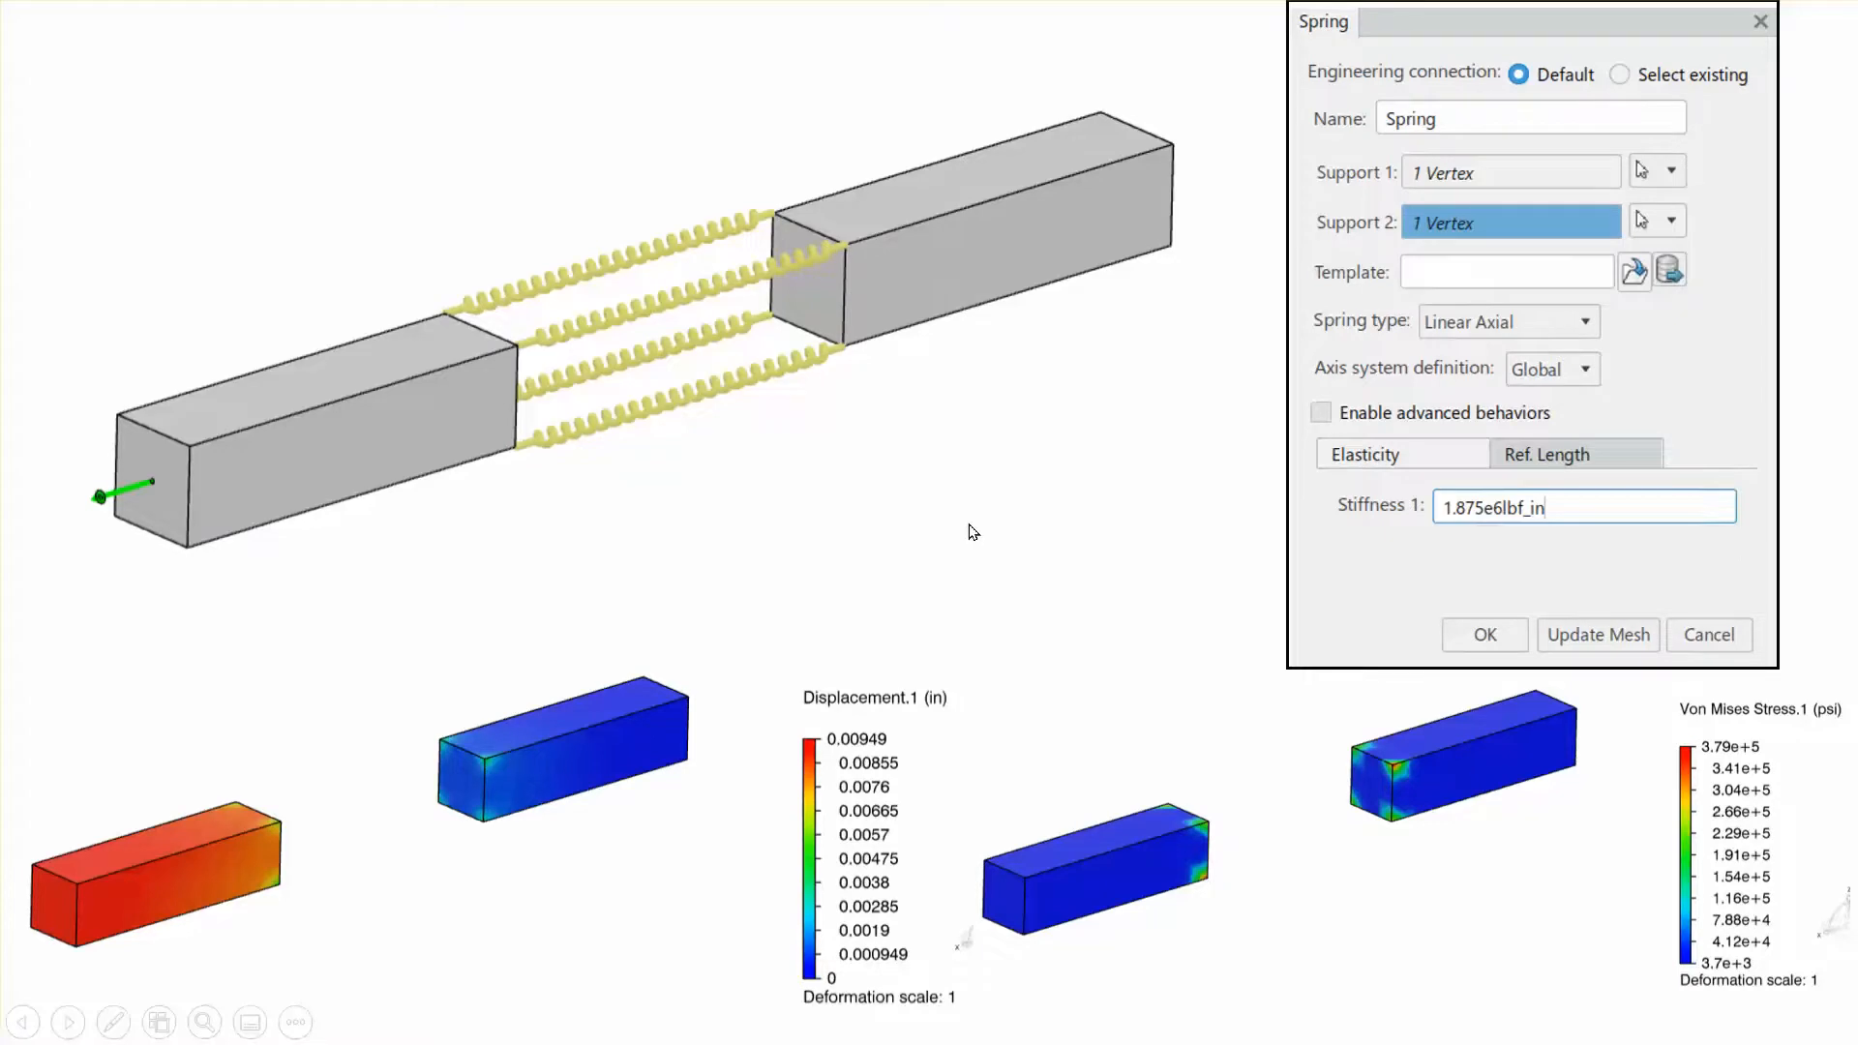
# - End the slide show, minimize the presentation and switch to the 3DEXPERIENCE CATIA Part Design window
pyautogui.click(1066, 562)
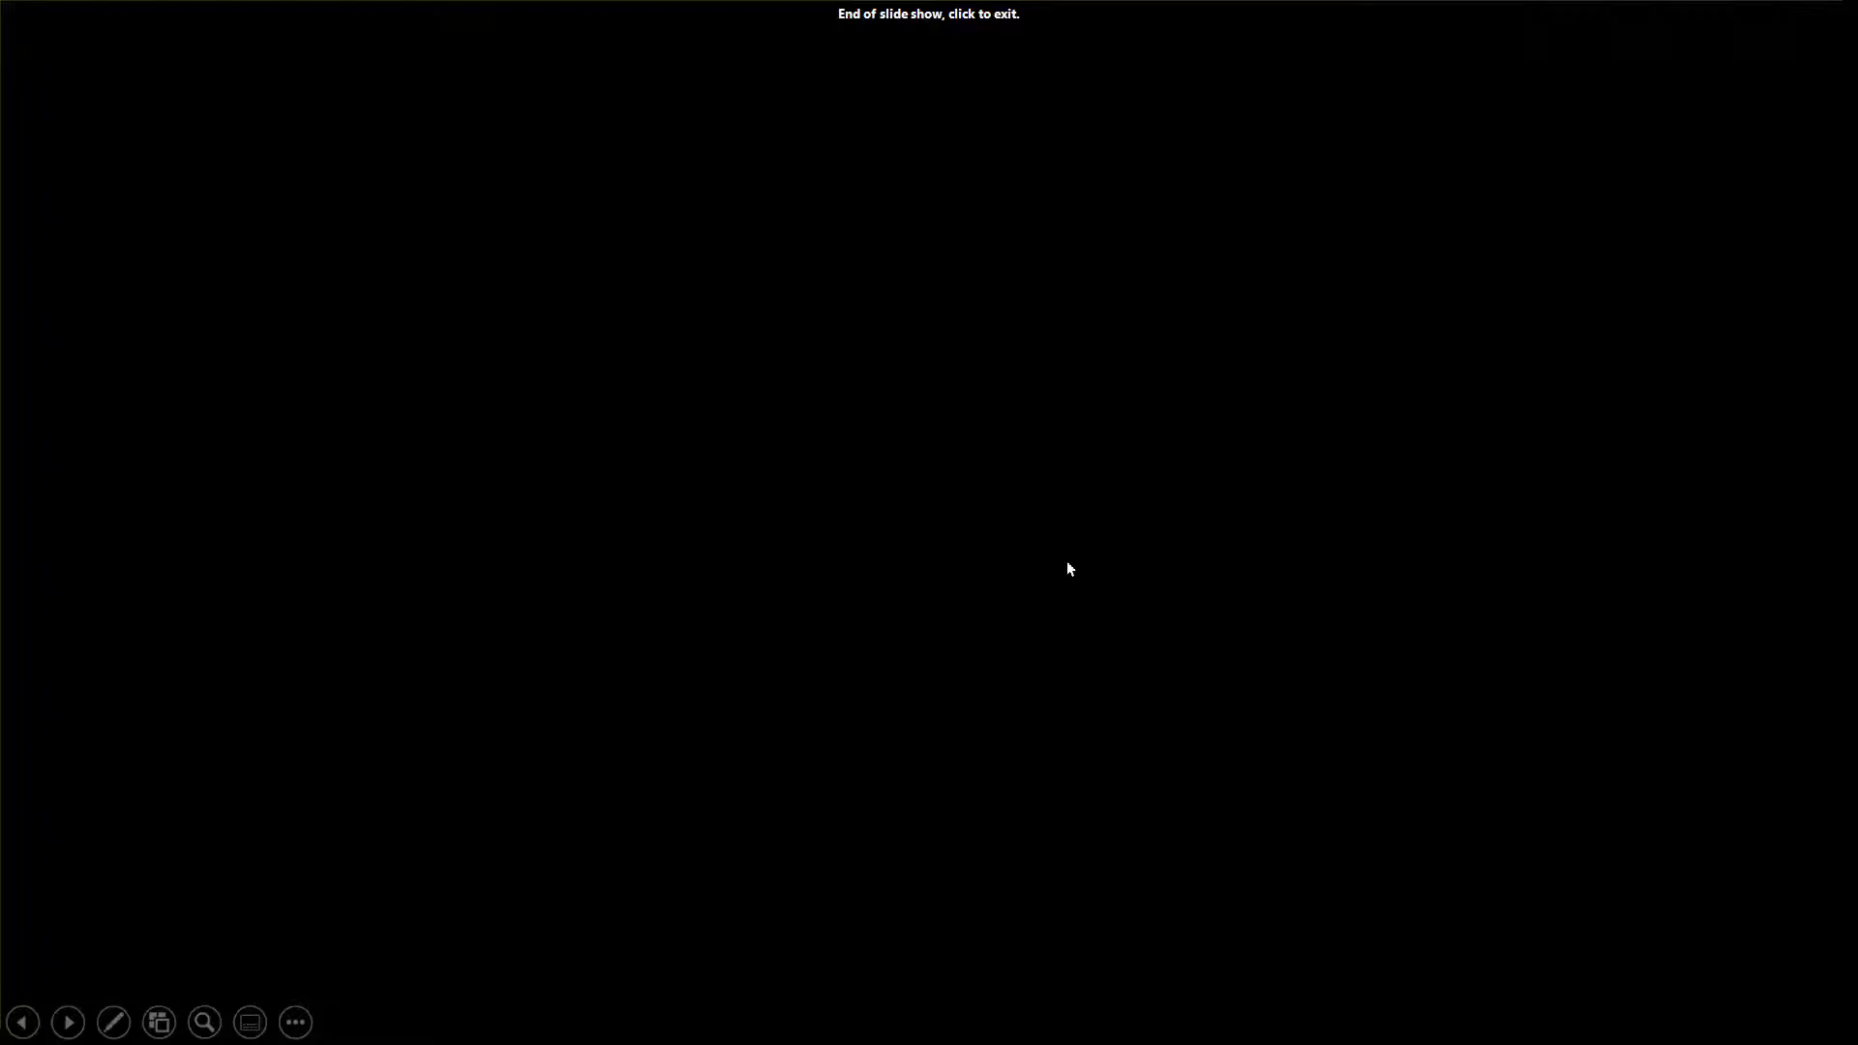
pyautogui.click(1066, 562)
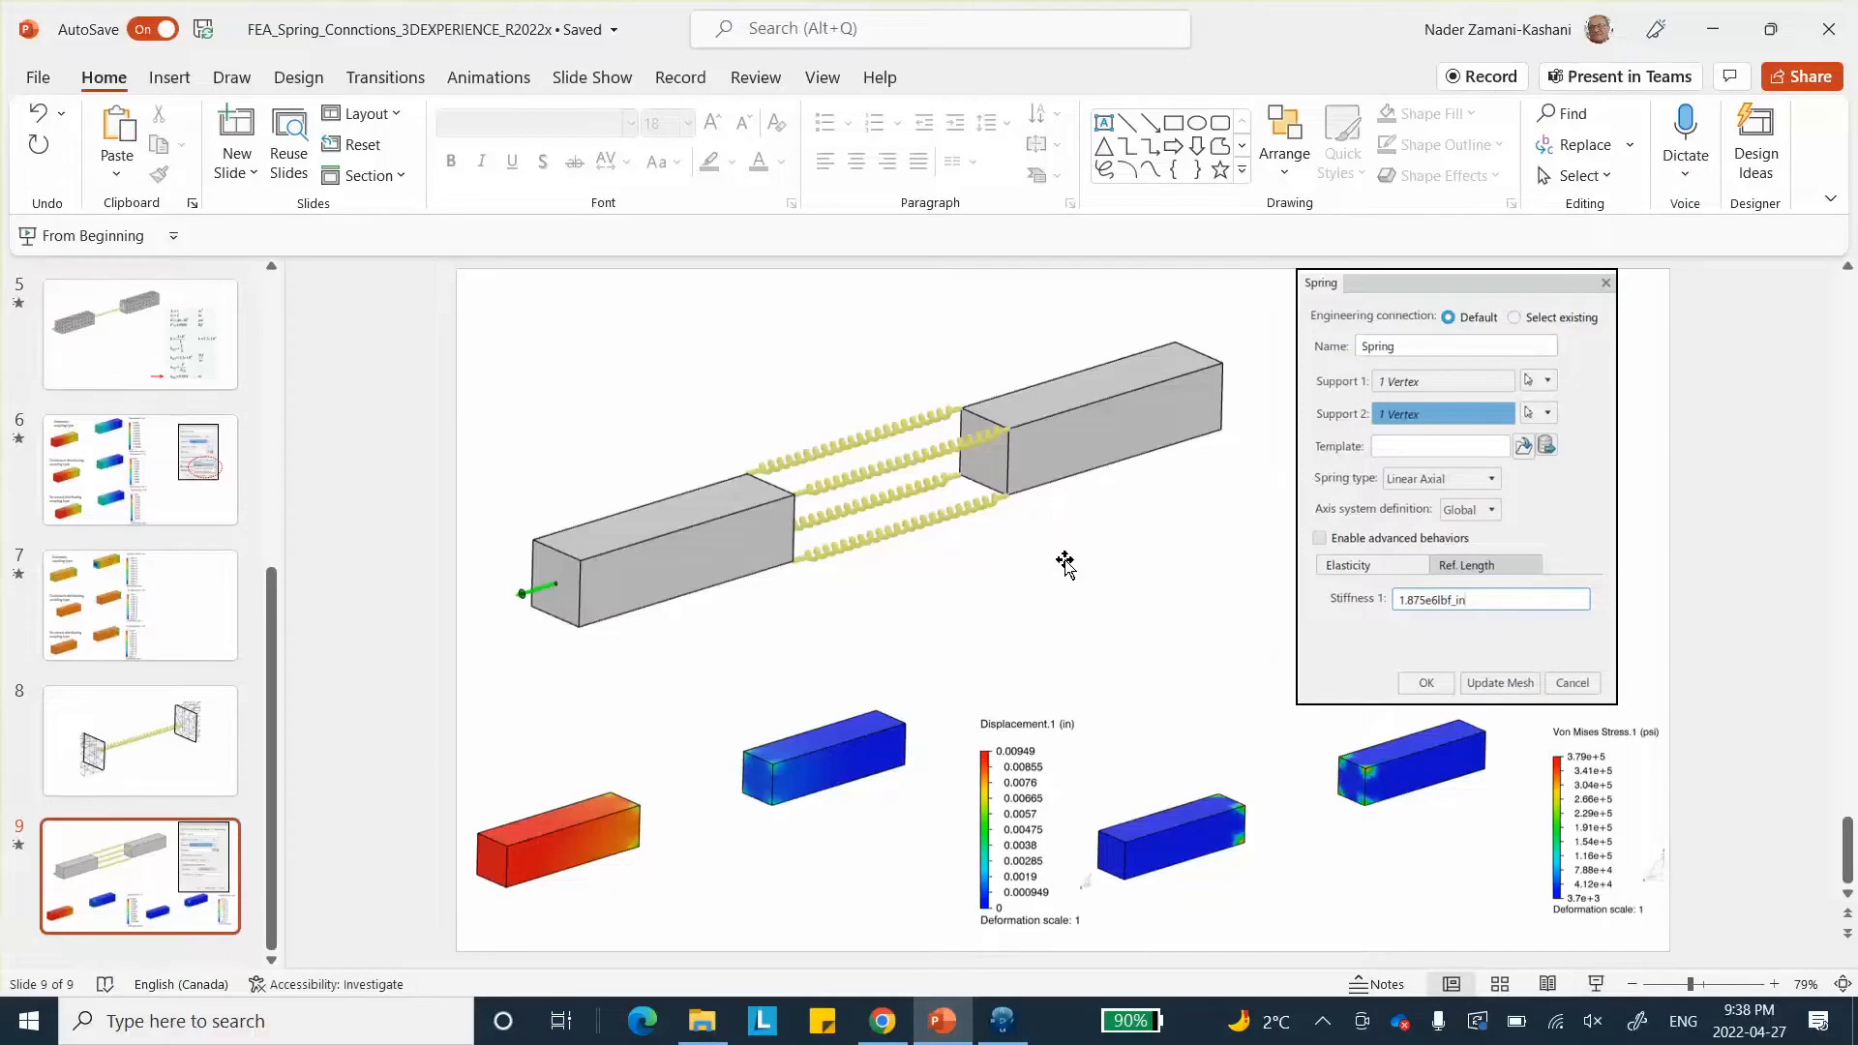
pyautogui.click(1712, 29)
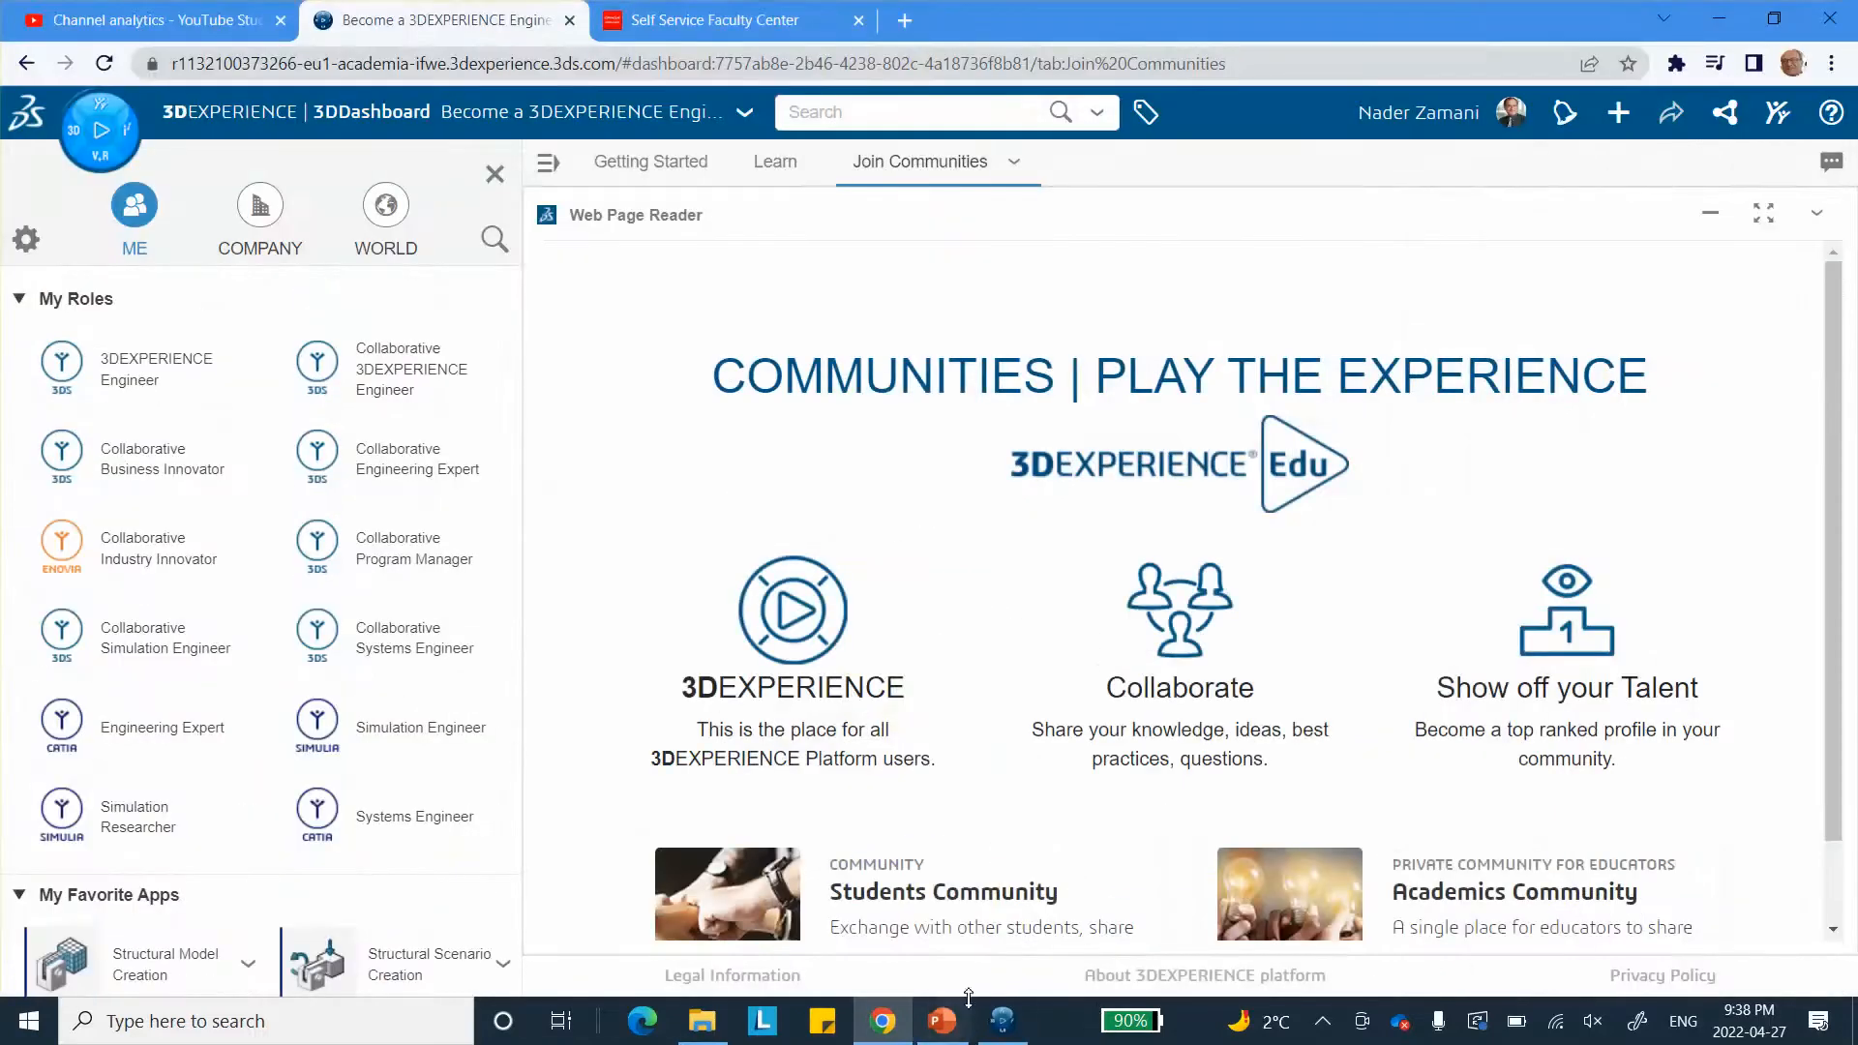
pyautogui.click(1002, 1019)
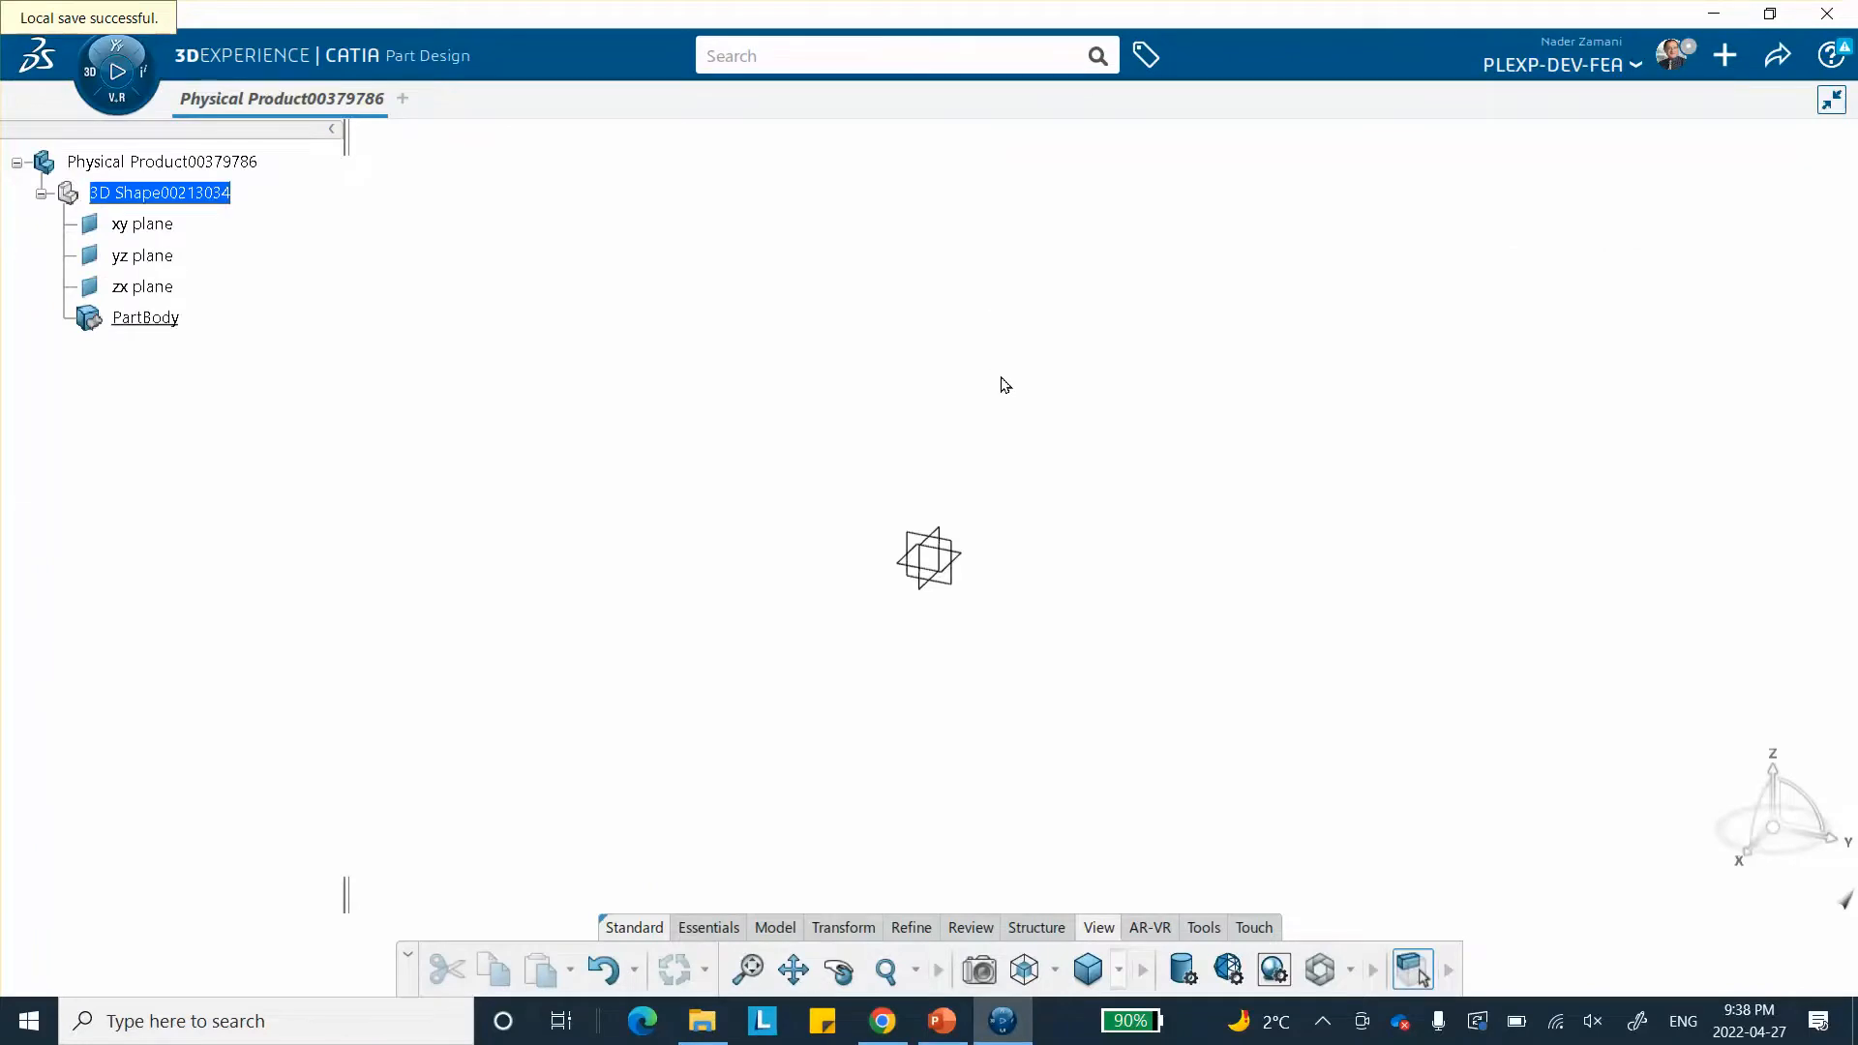
# - Start a sketch on the yz plane and draw a rectangle about 1.85 in high with one corner at the origin
pyautogui.click(960, 553)
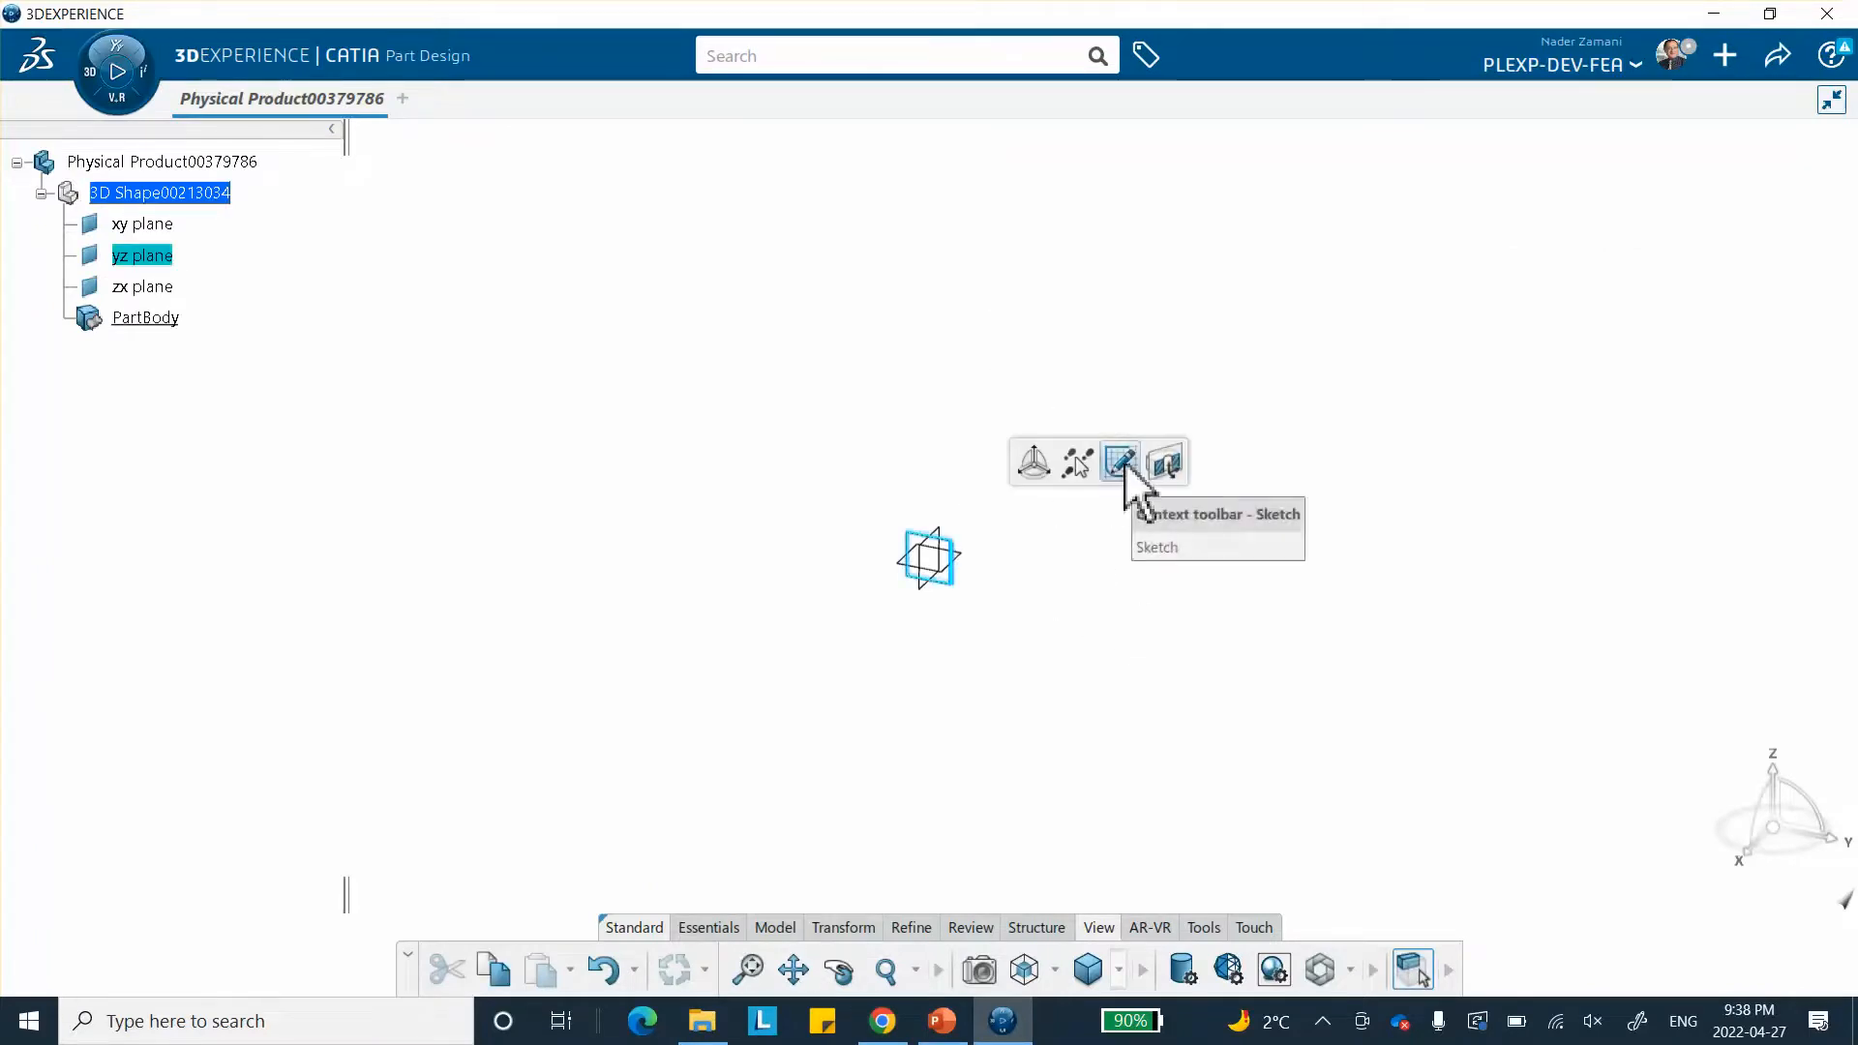
pyautogui.click(1123, 465)
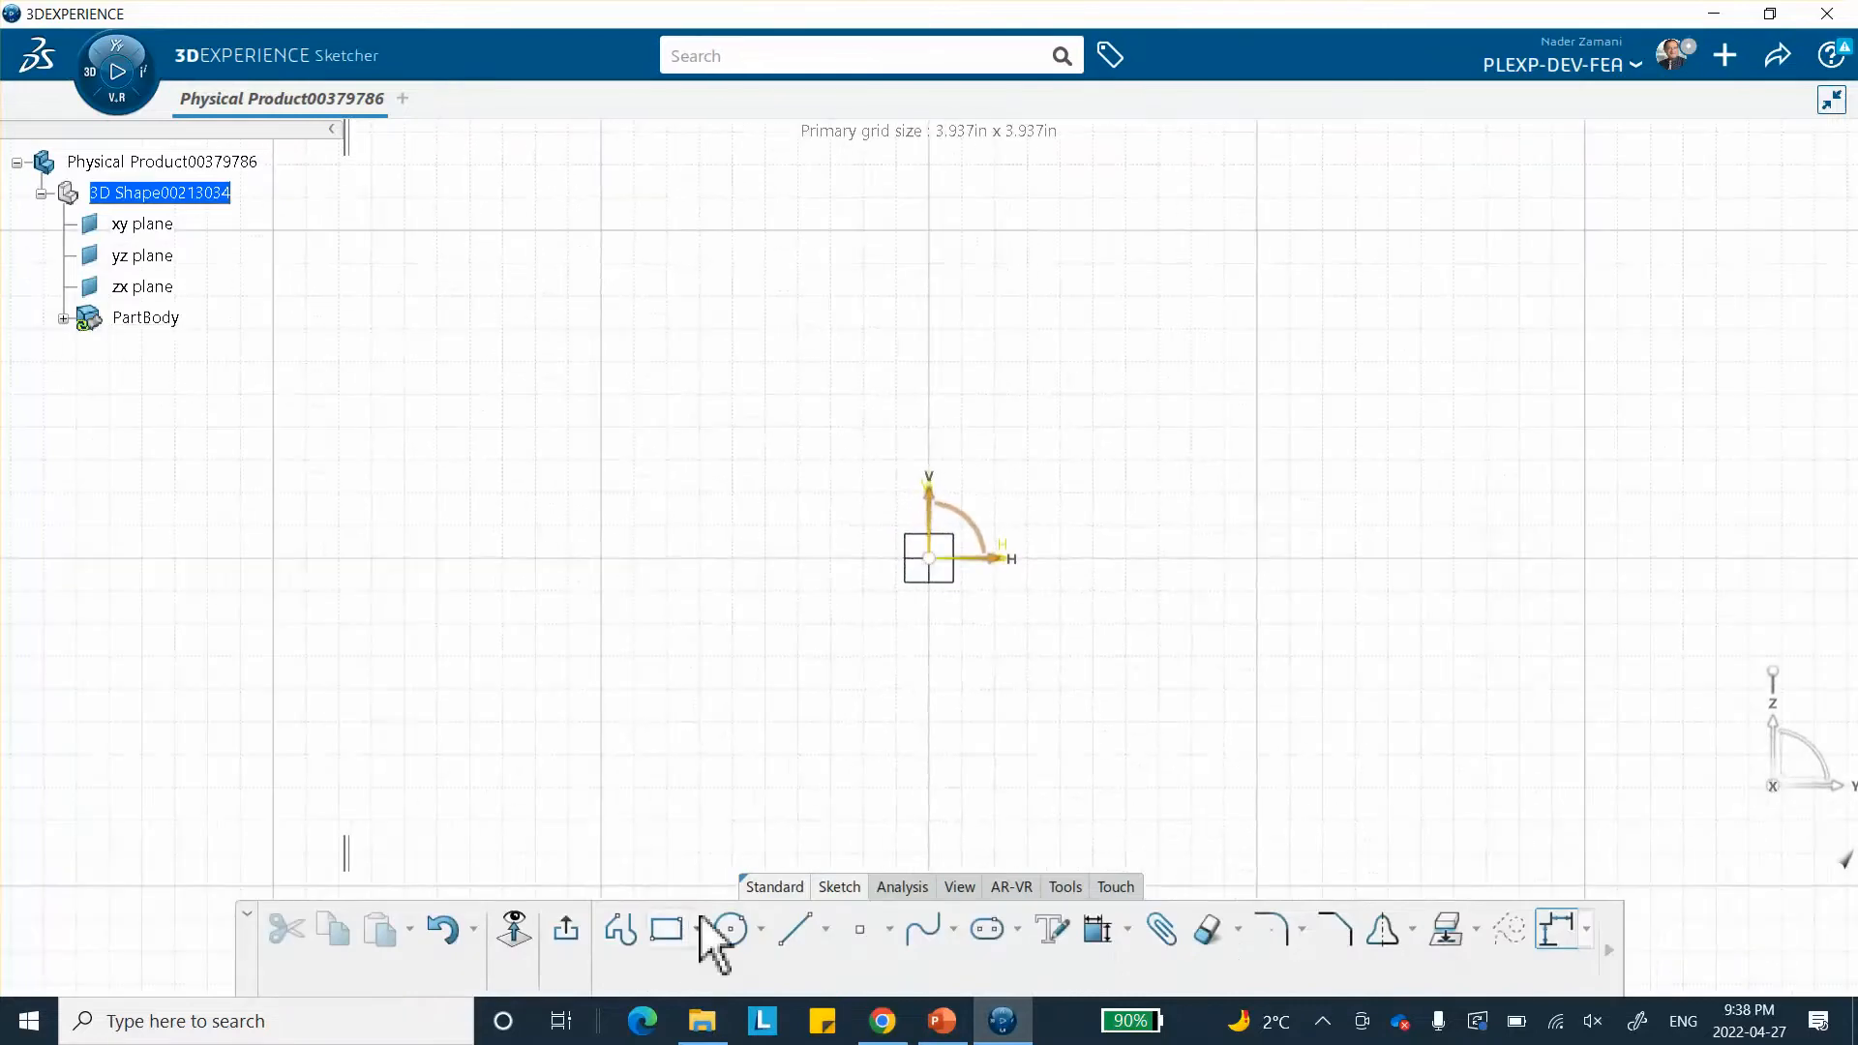
pyautogui.click(668, 931)
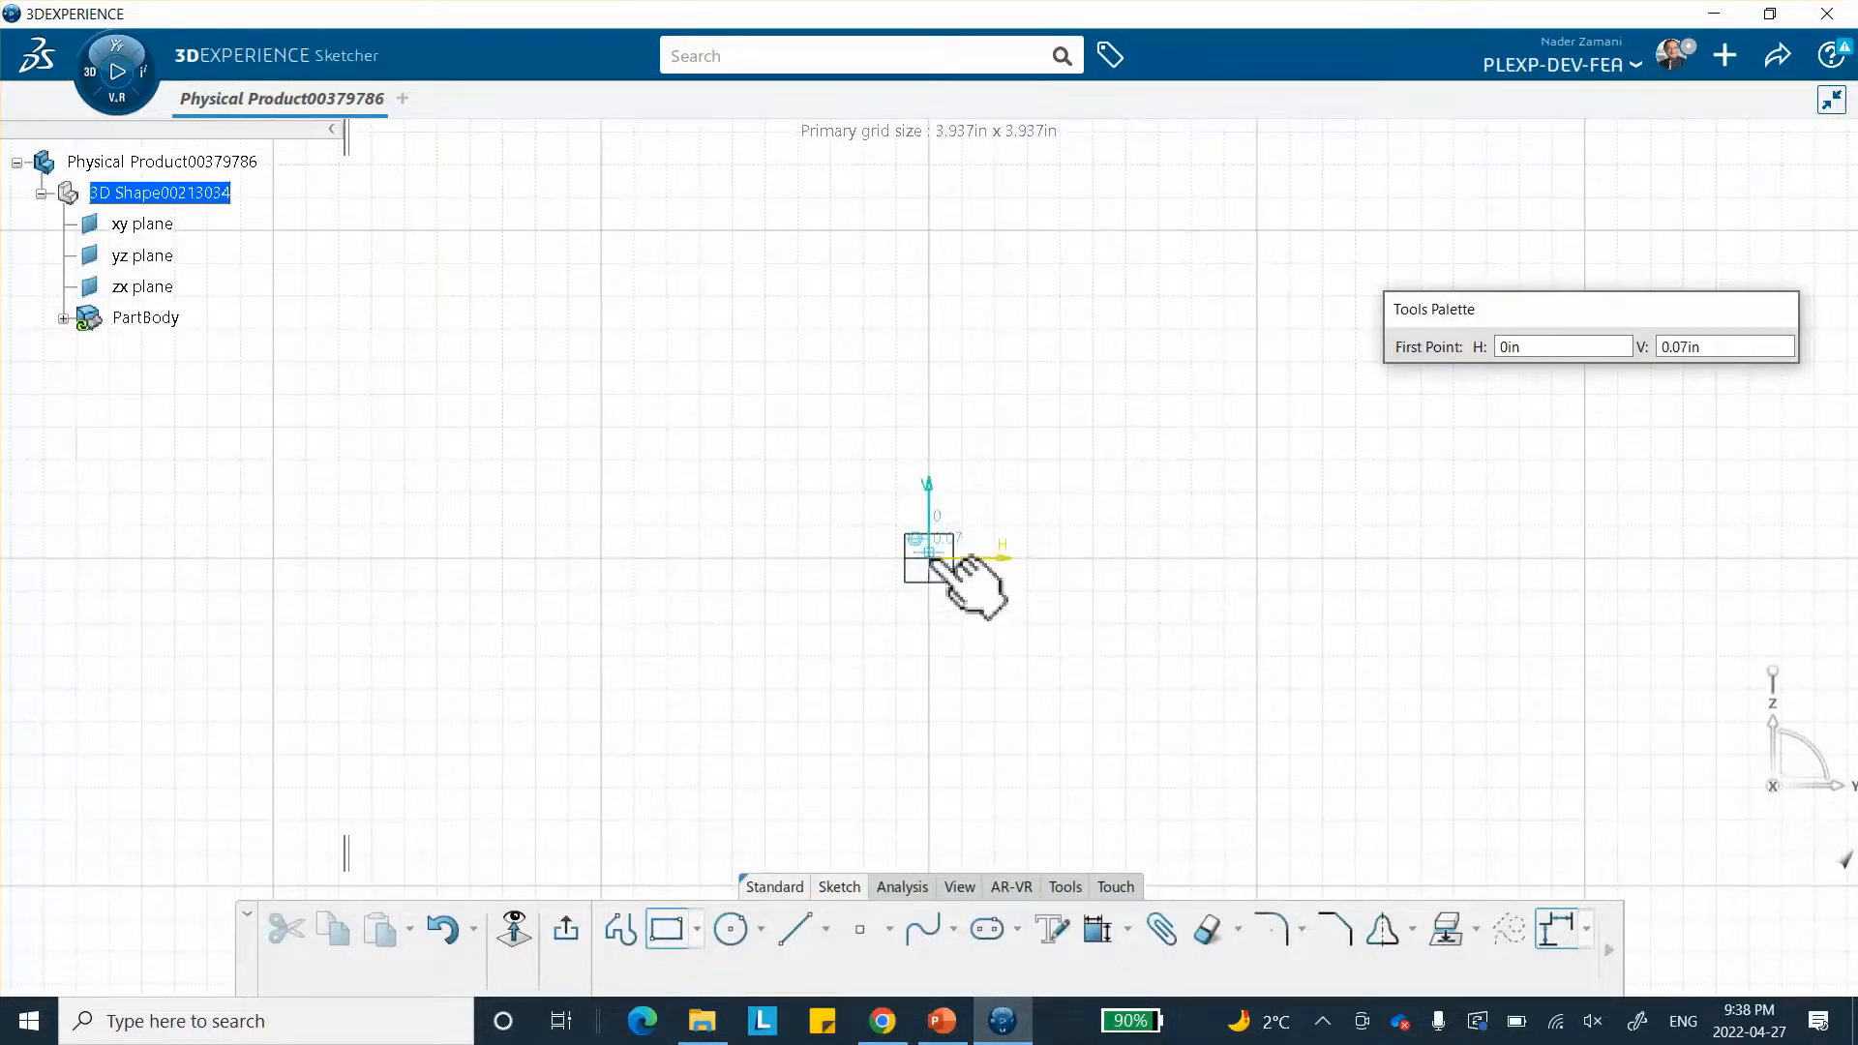
pyautogui.click(933, 557)
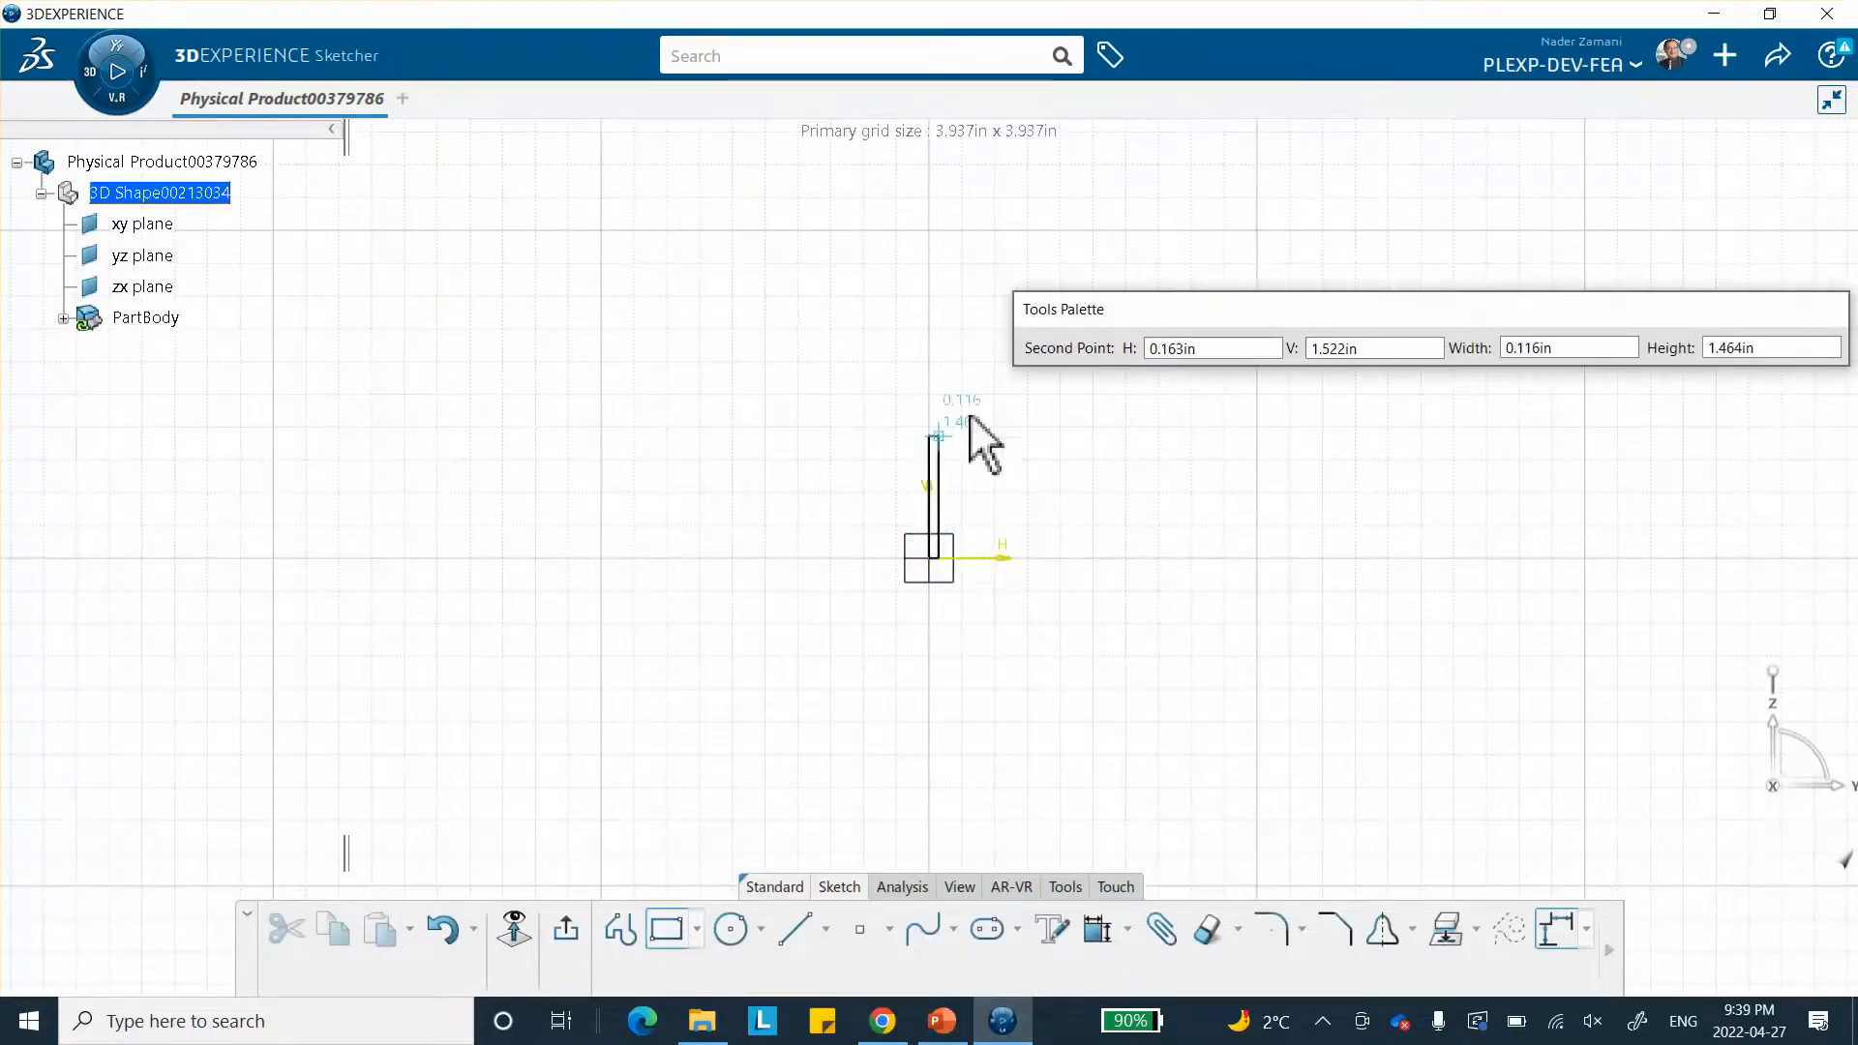
pyautogui.click(1160, 405)
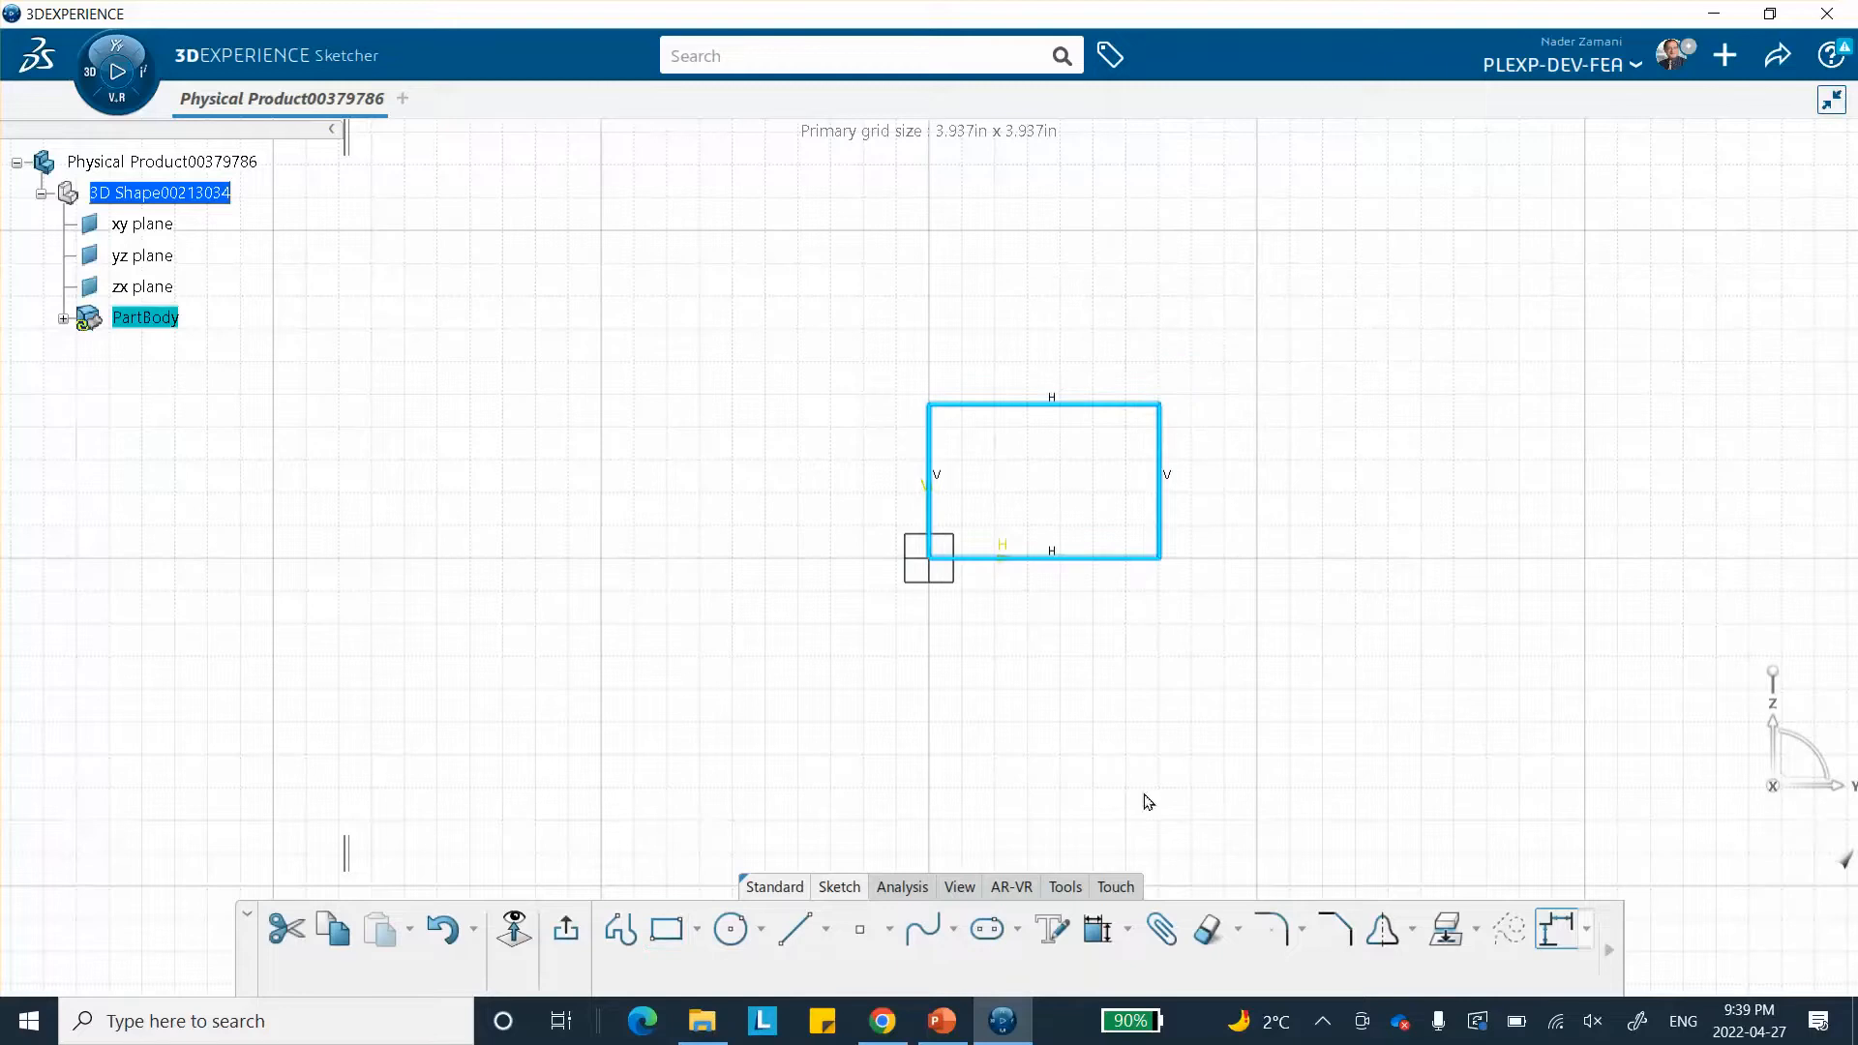
# - Dimension the rectangle's upper horizontal edge and set its length to 1 in
pyautogui.click(1088, 929)
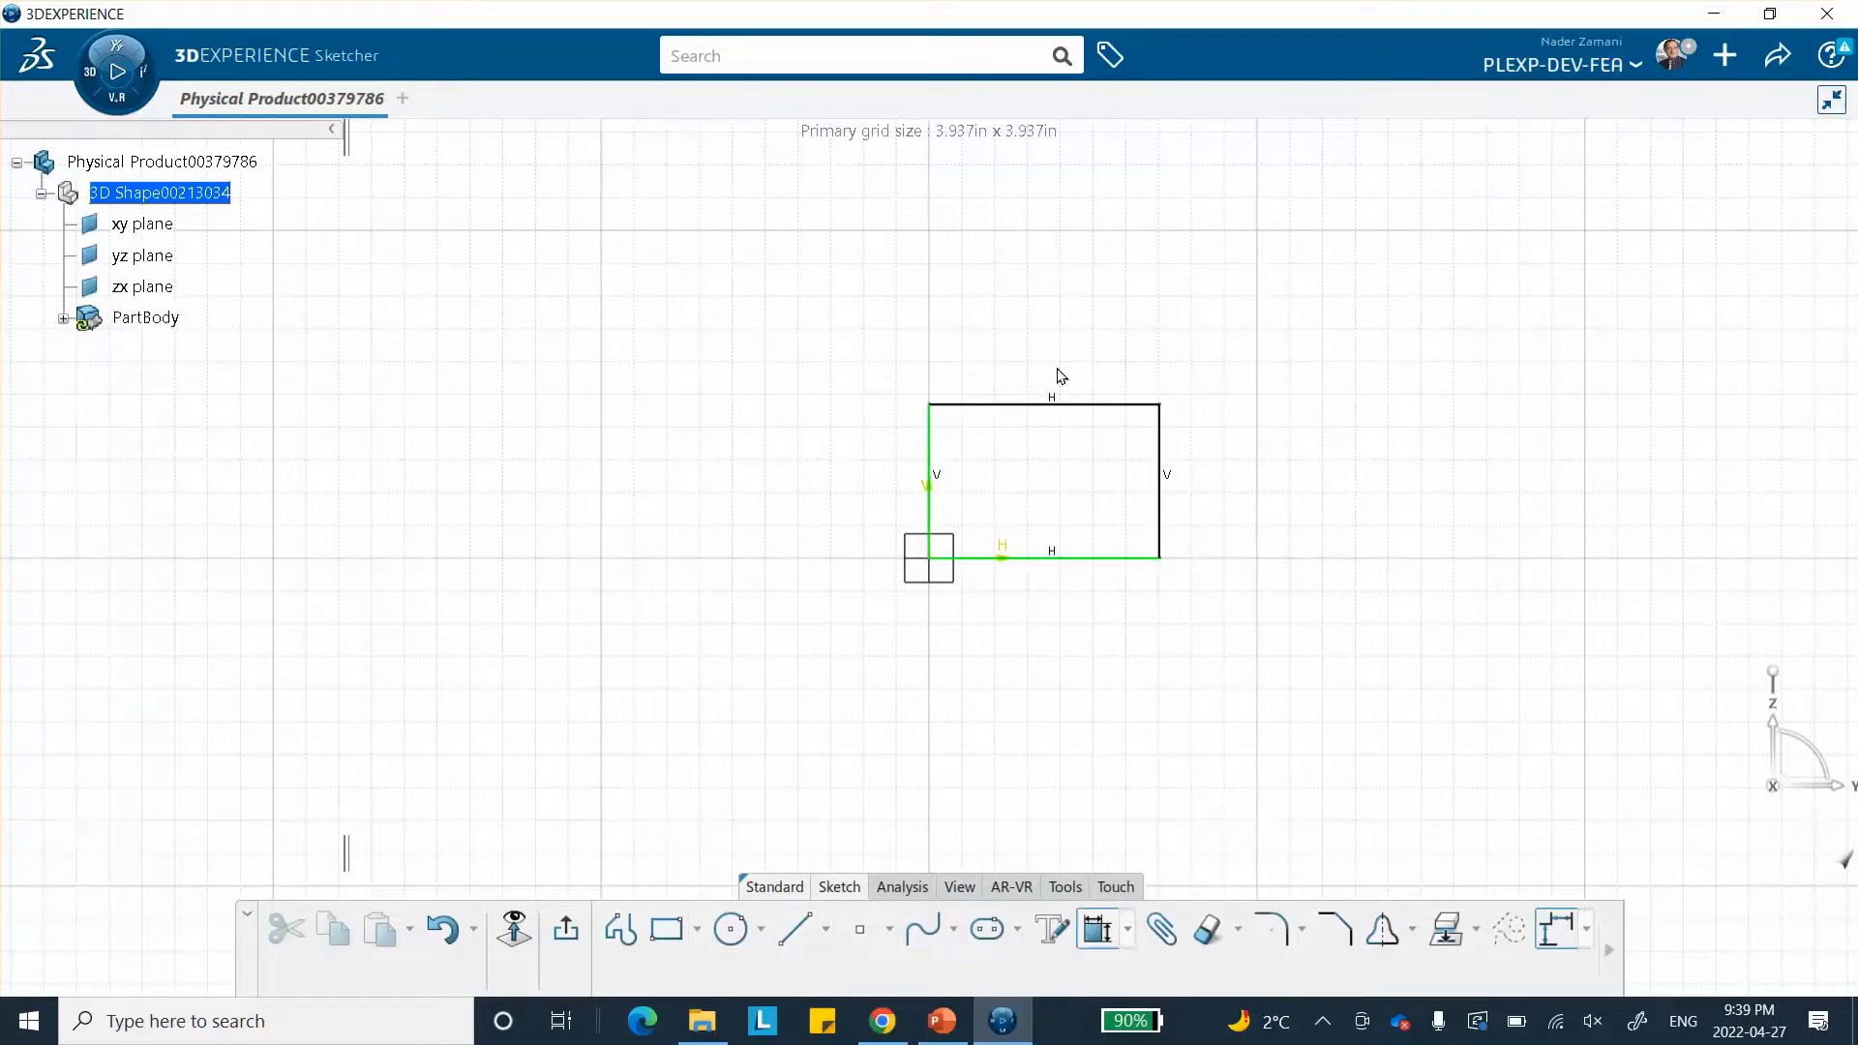
pyautogui.click(1097, 928)
pyautogui.click(1050, 404)
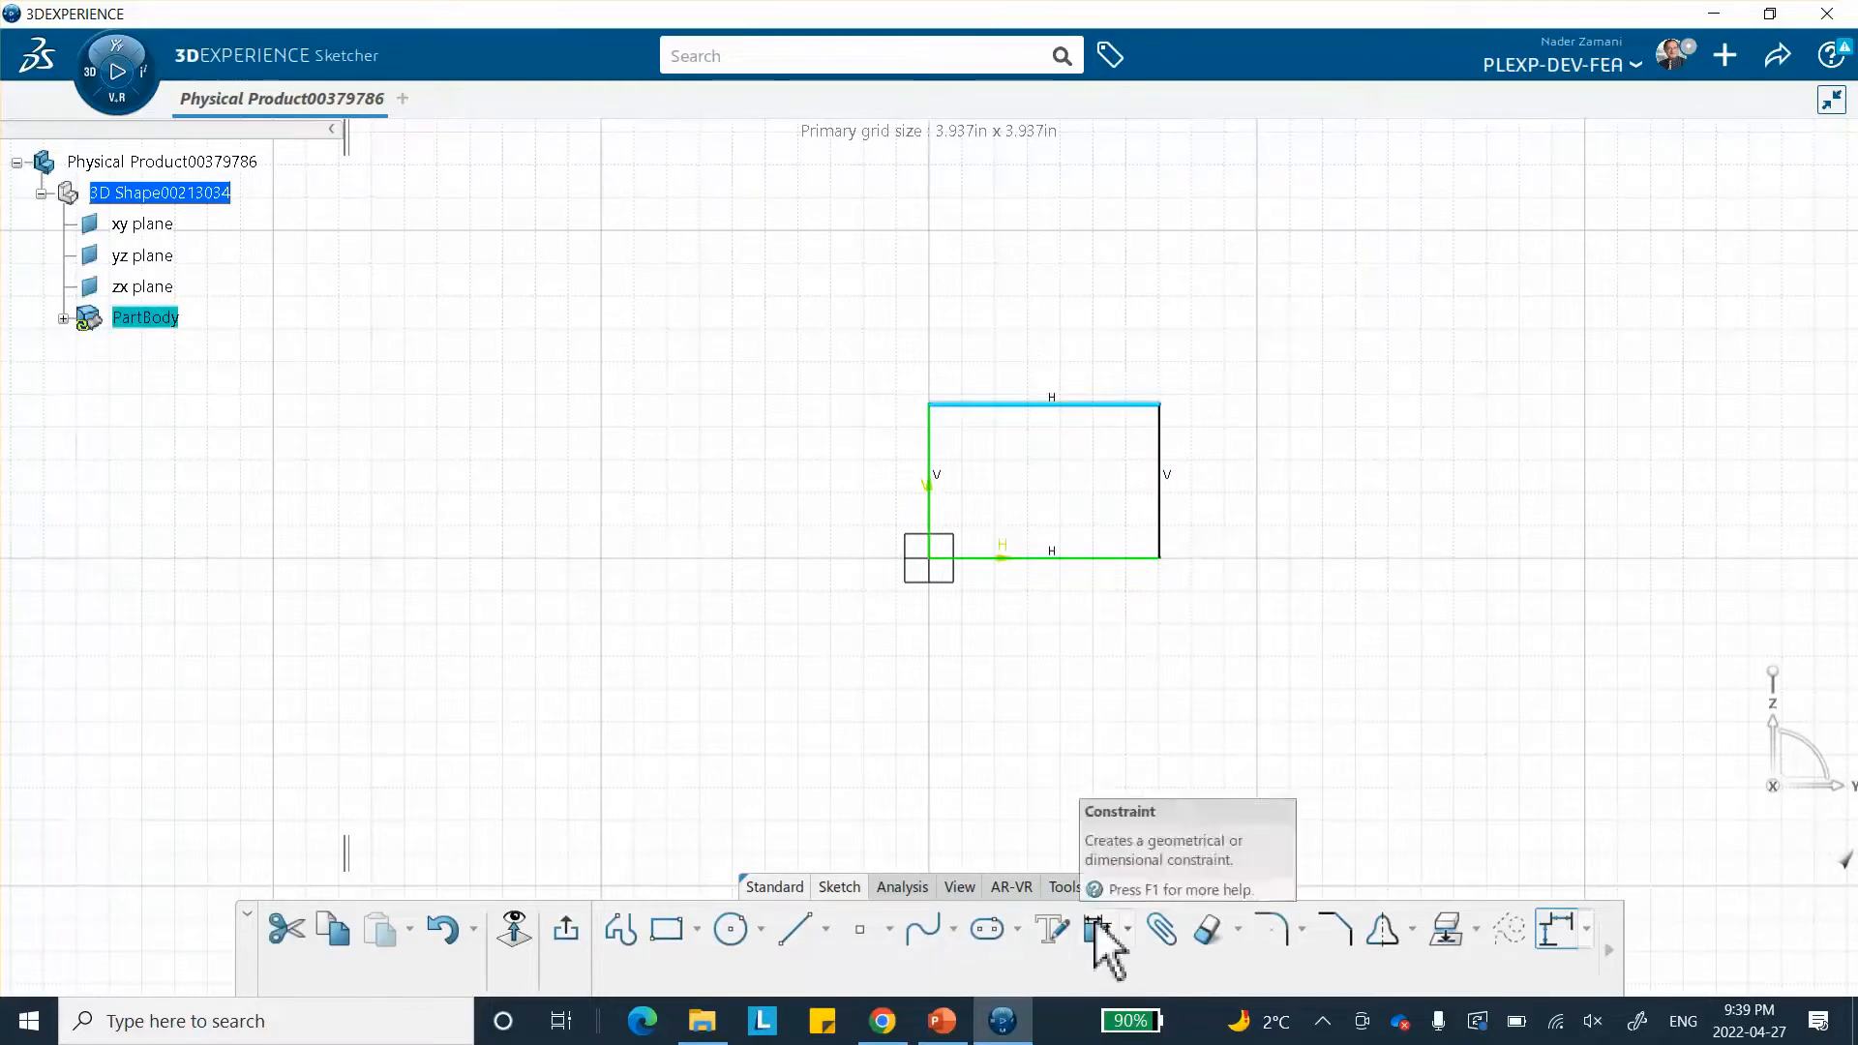
pyautogui.click(1097, 927)
pyautogui.click(1027, 327)
pyautogui.write('1in')
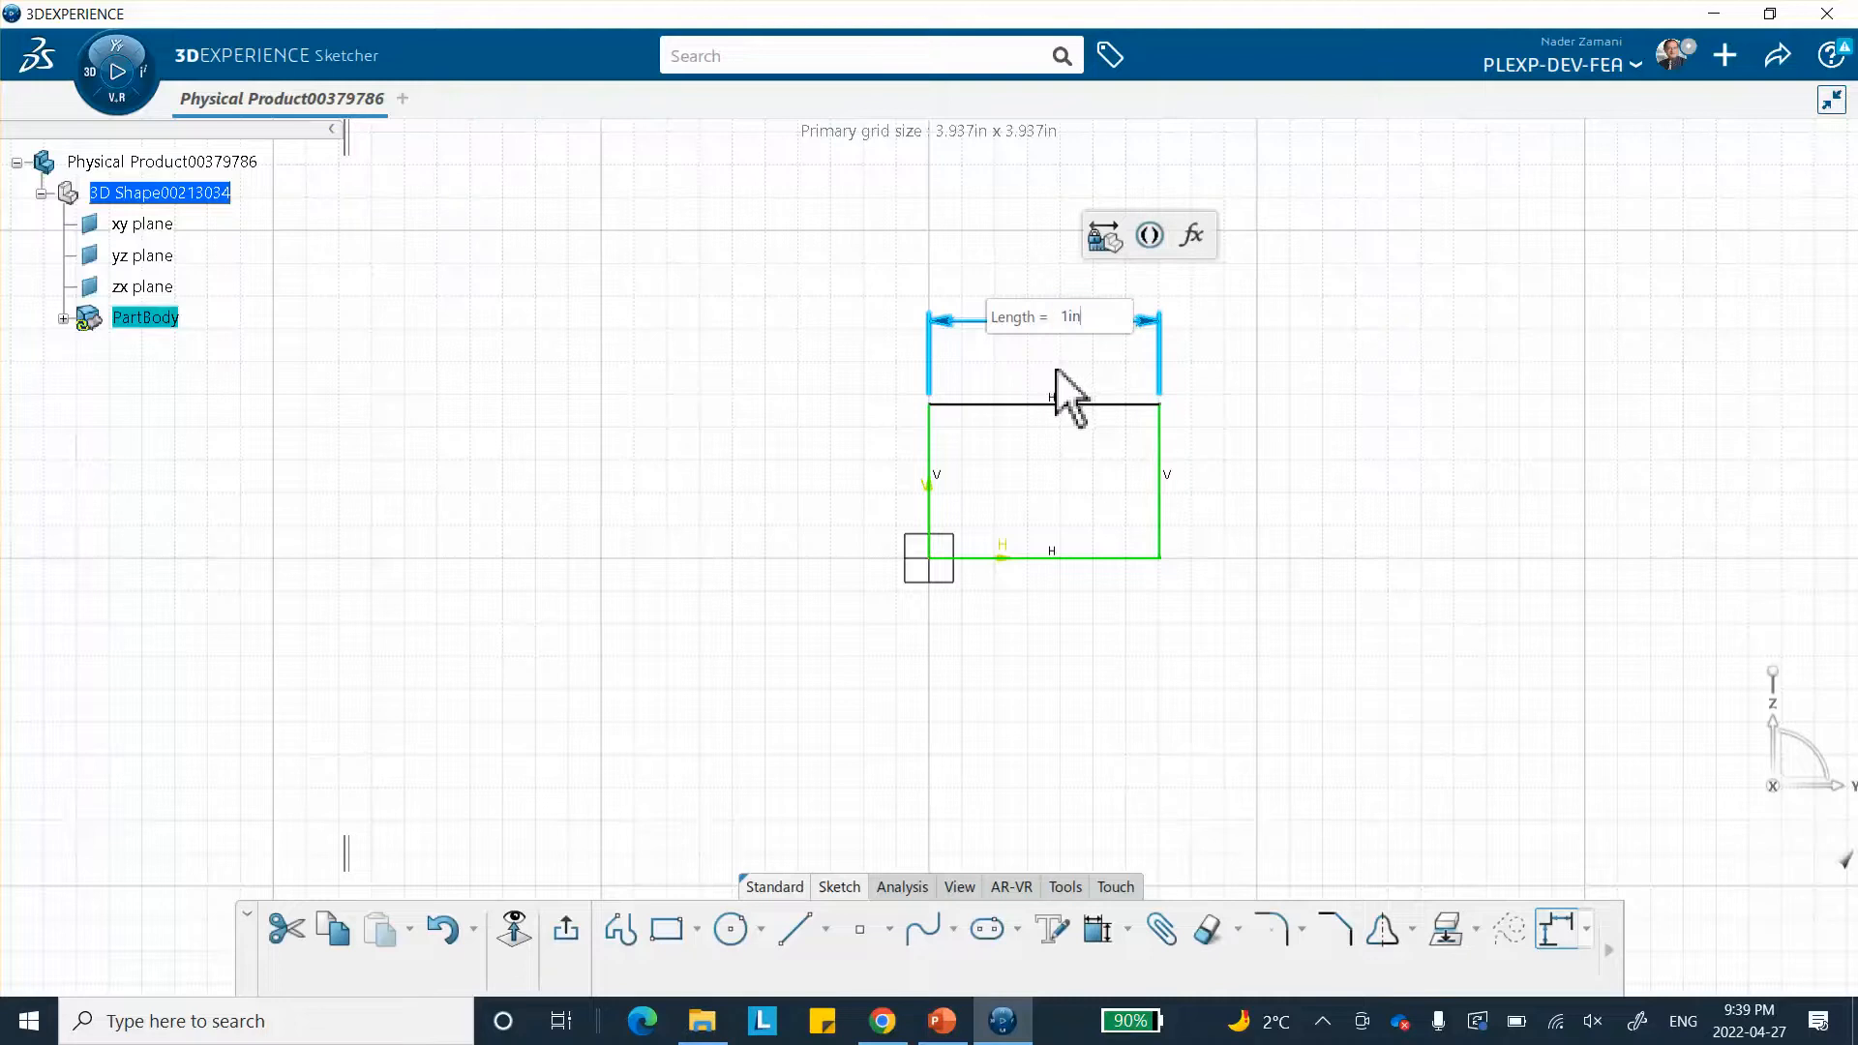
pyautogui.press('Return')
# - Dimension the rectangle's vertical edge away from the origin and set its length to 1 in
pyautogui.click(1014, 470)
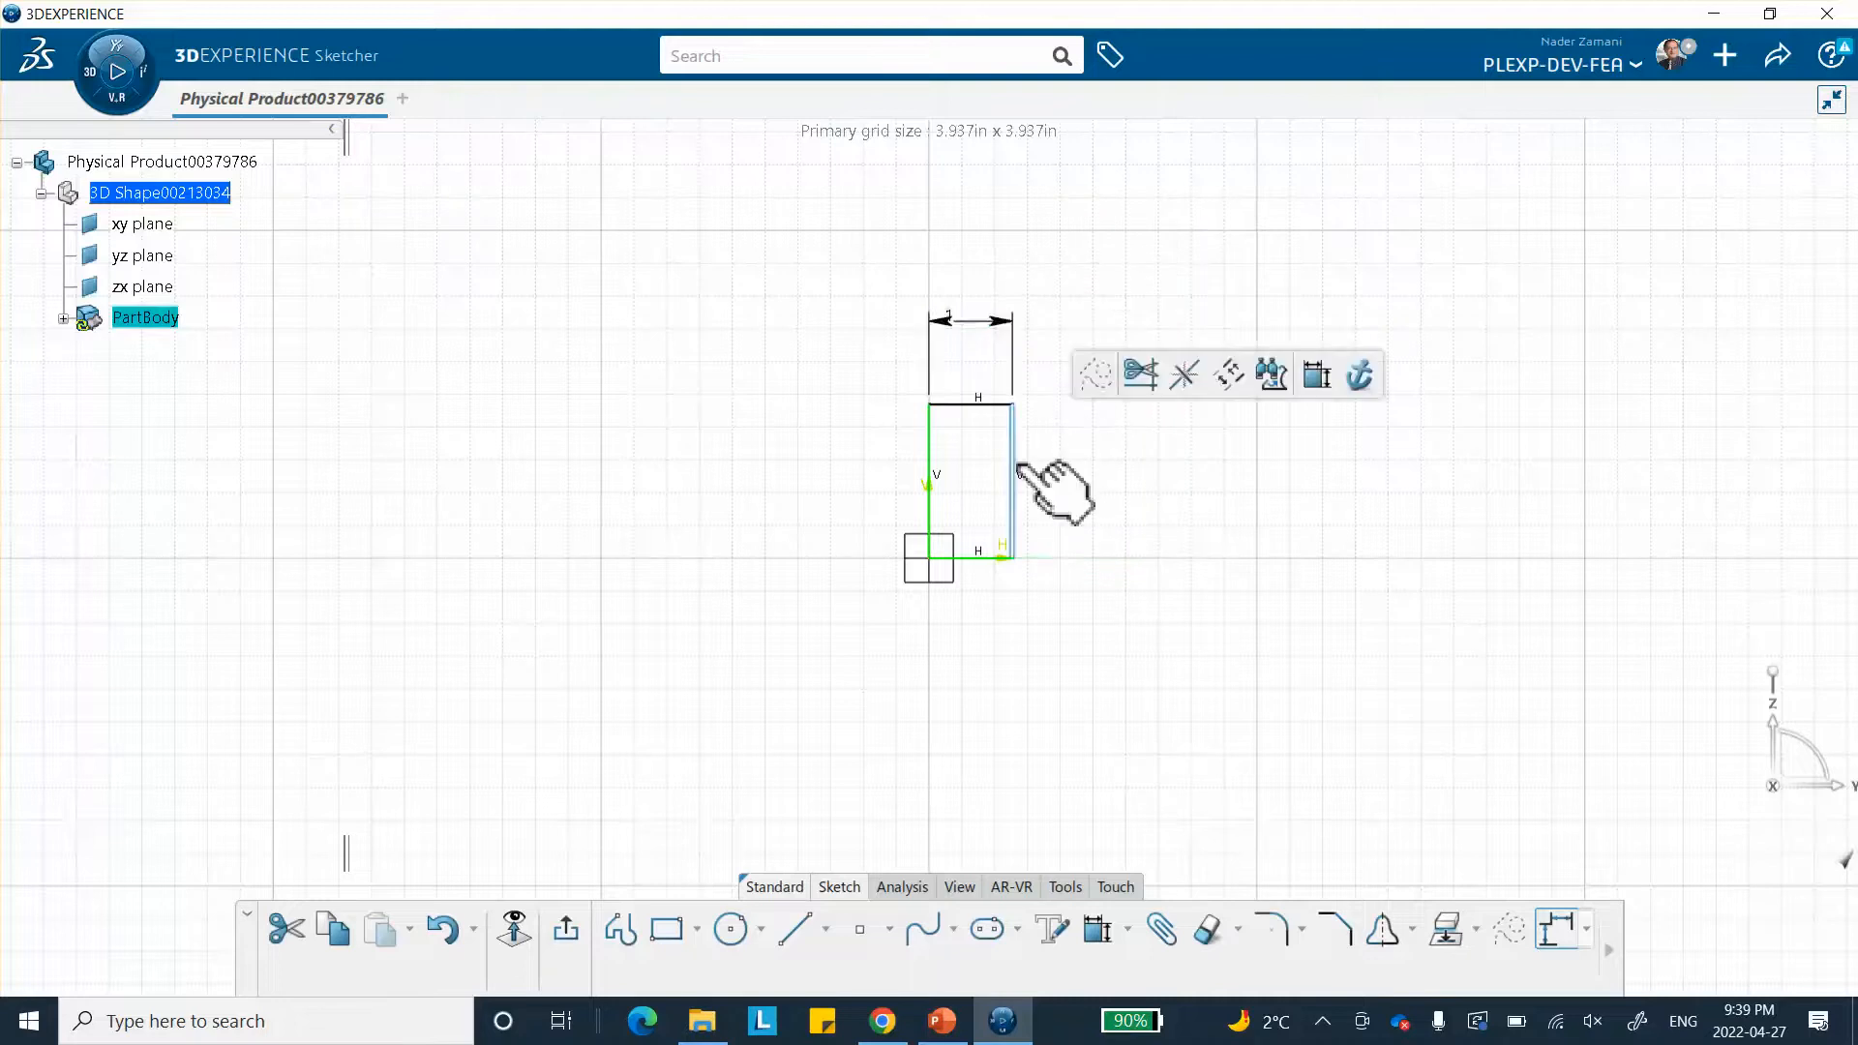
pyautogui.click(1096, 927)
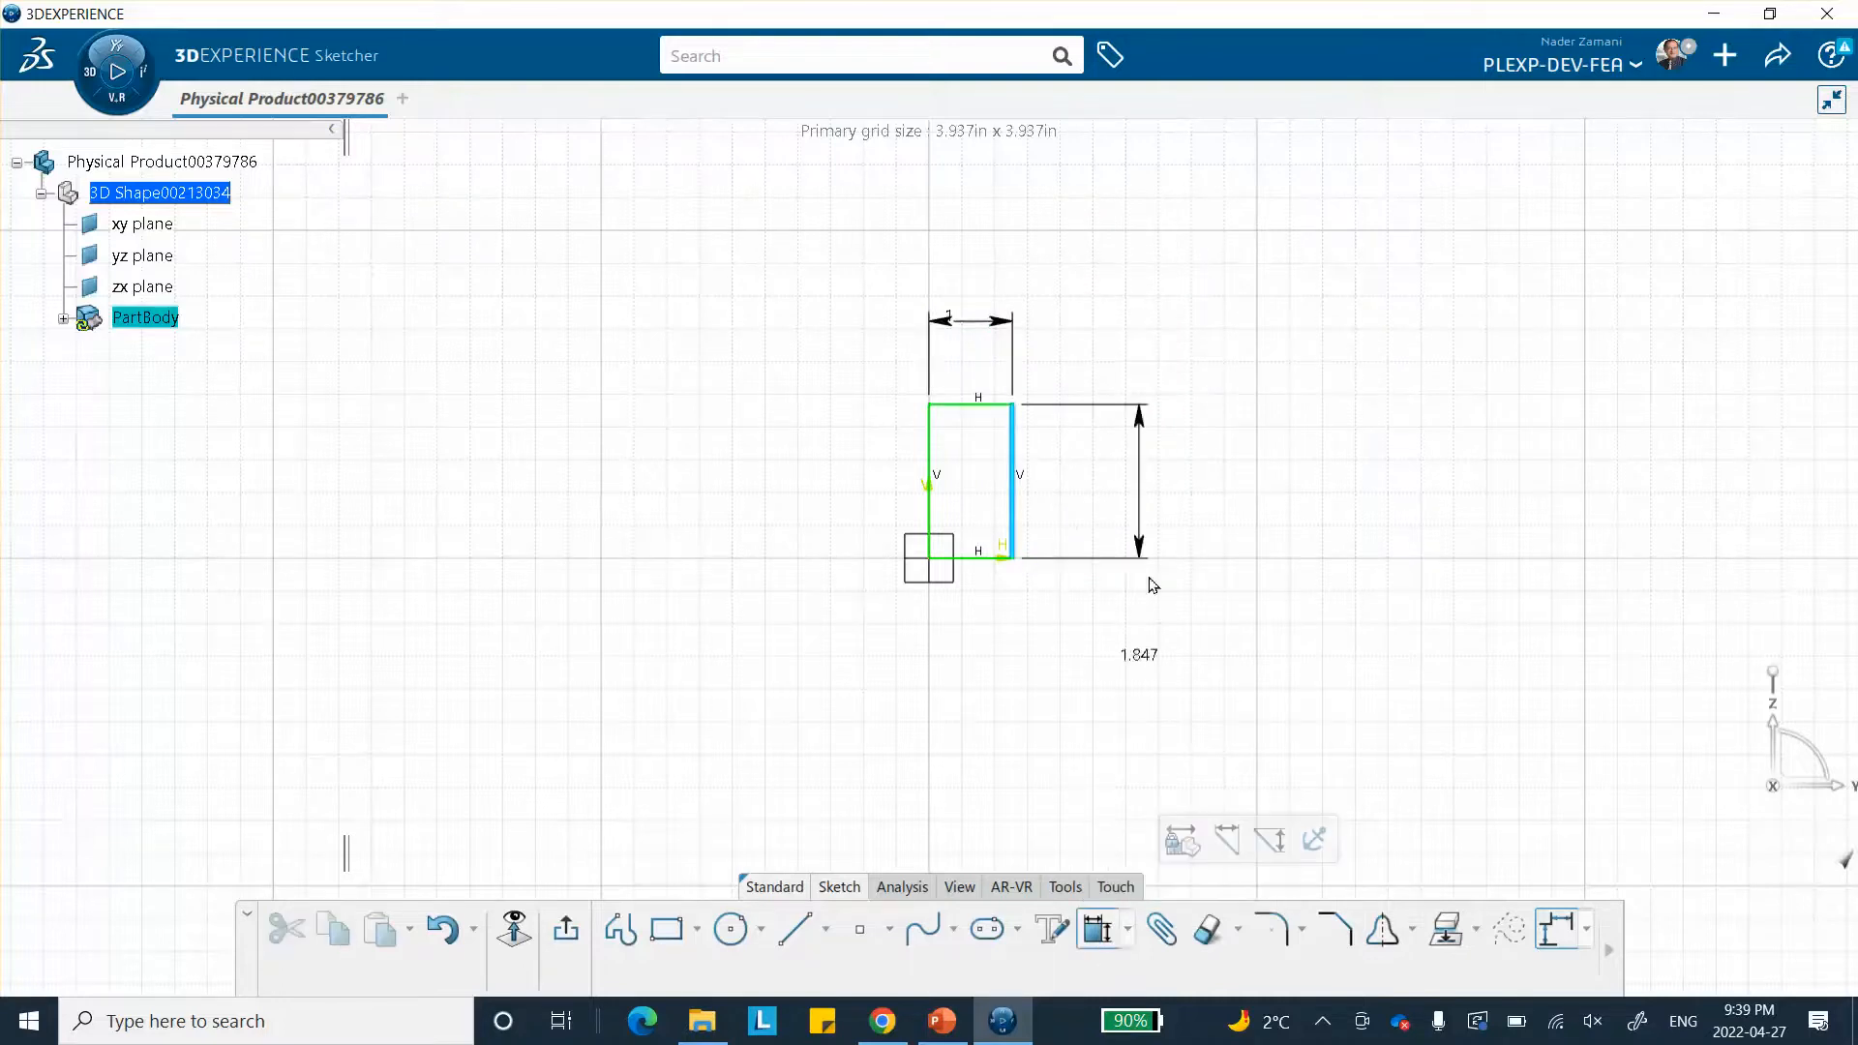
pyautogui.click(1179, 496)
pyautogui.write('1in')
pyautogui.press('Return')
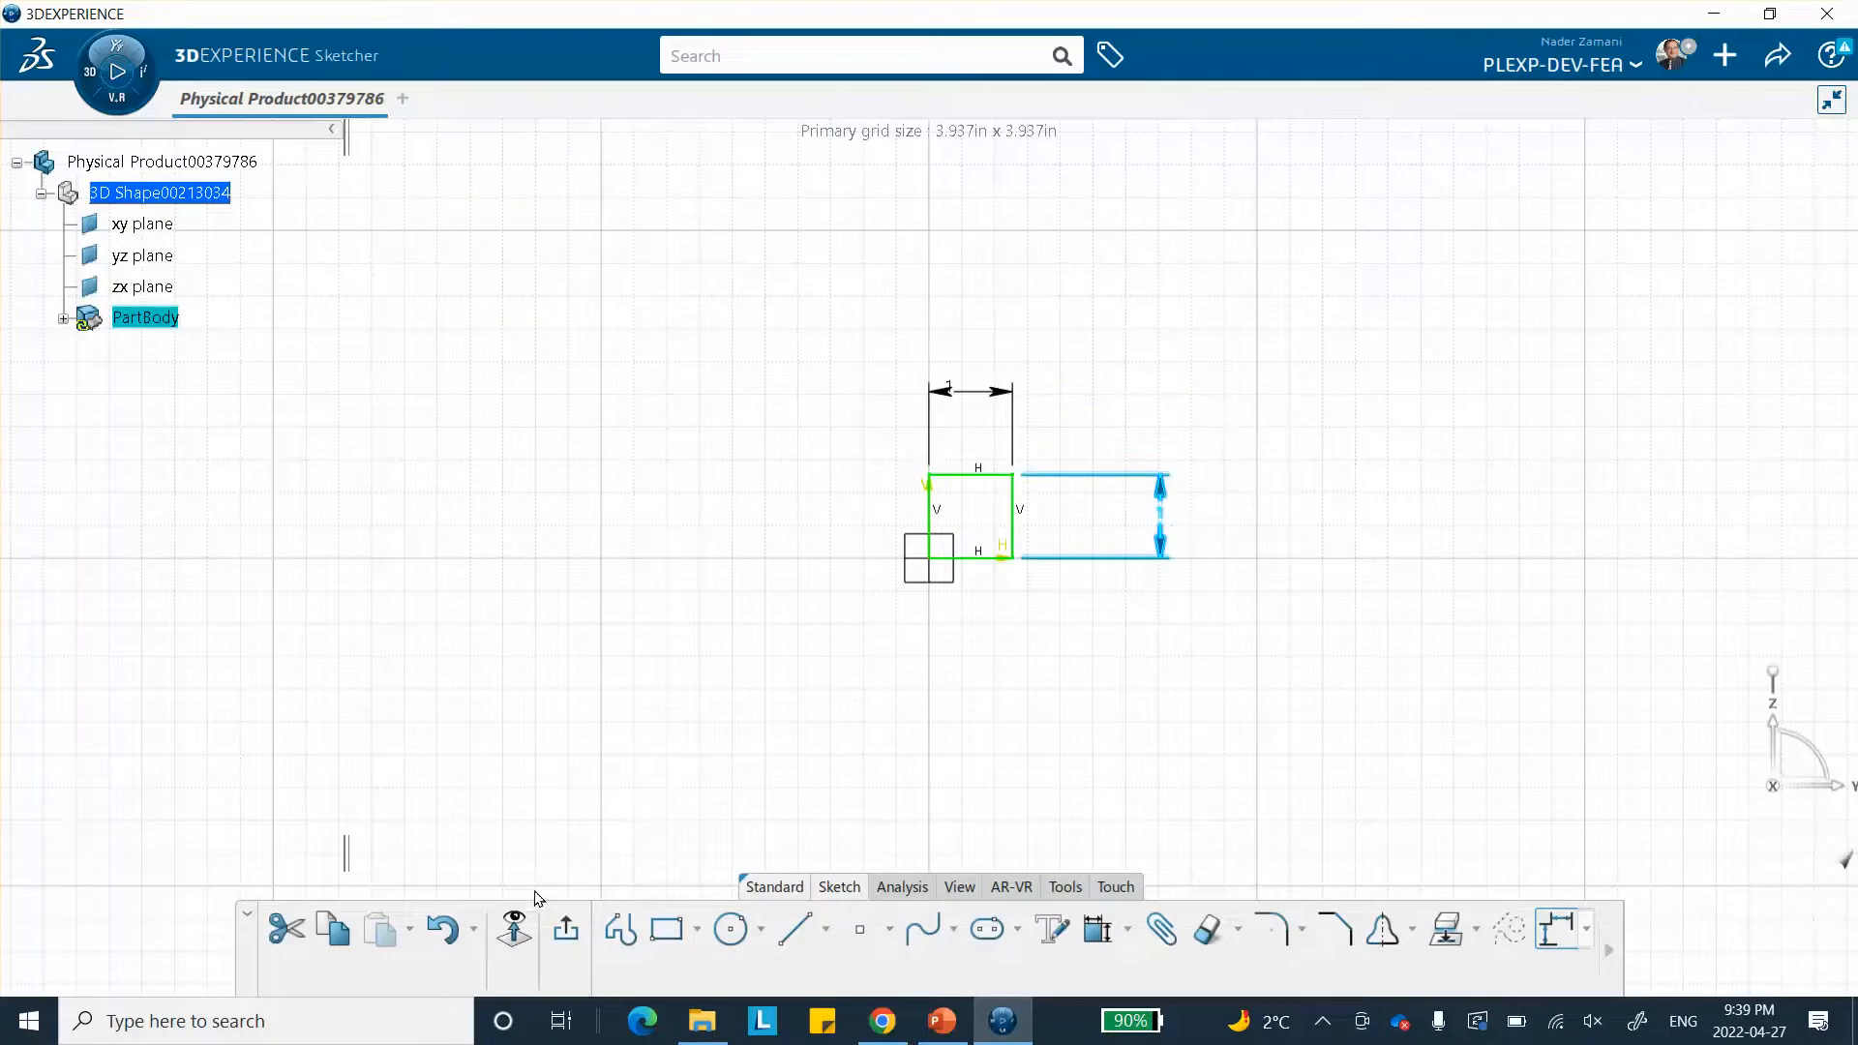
# - Exit the sketch and extrude the square profile into a pad about 5 in long
pyautogui.click(566, 929)
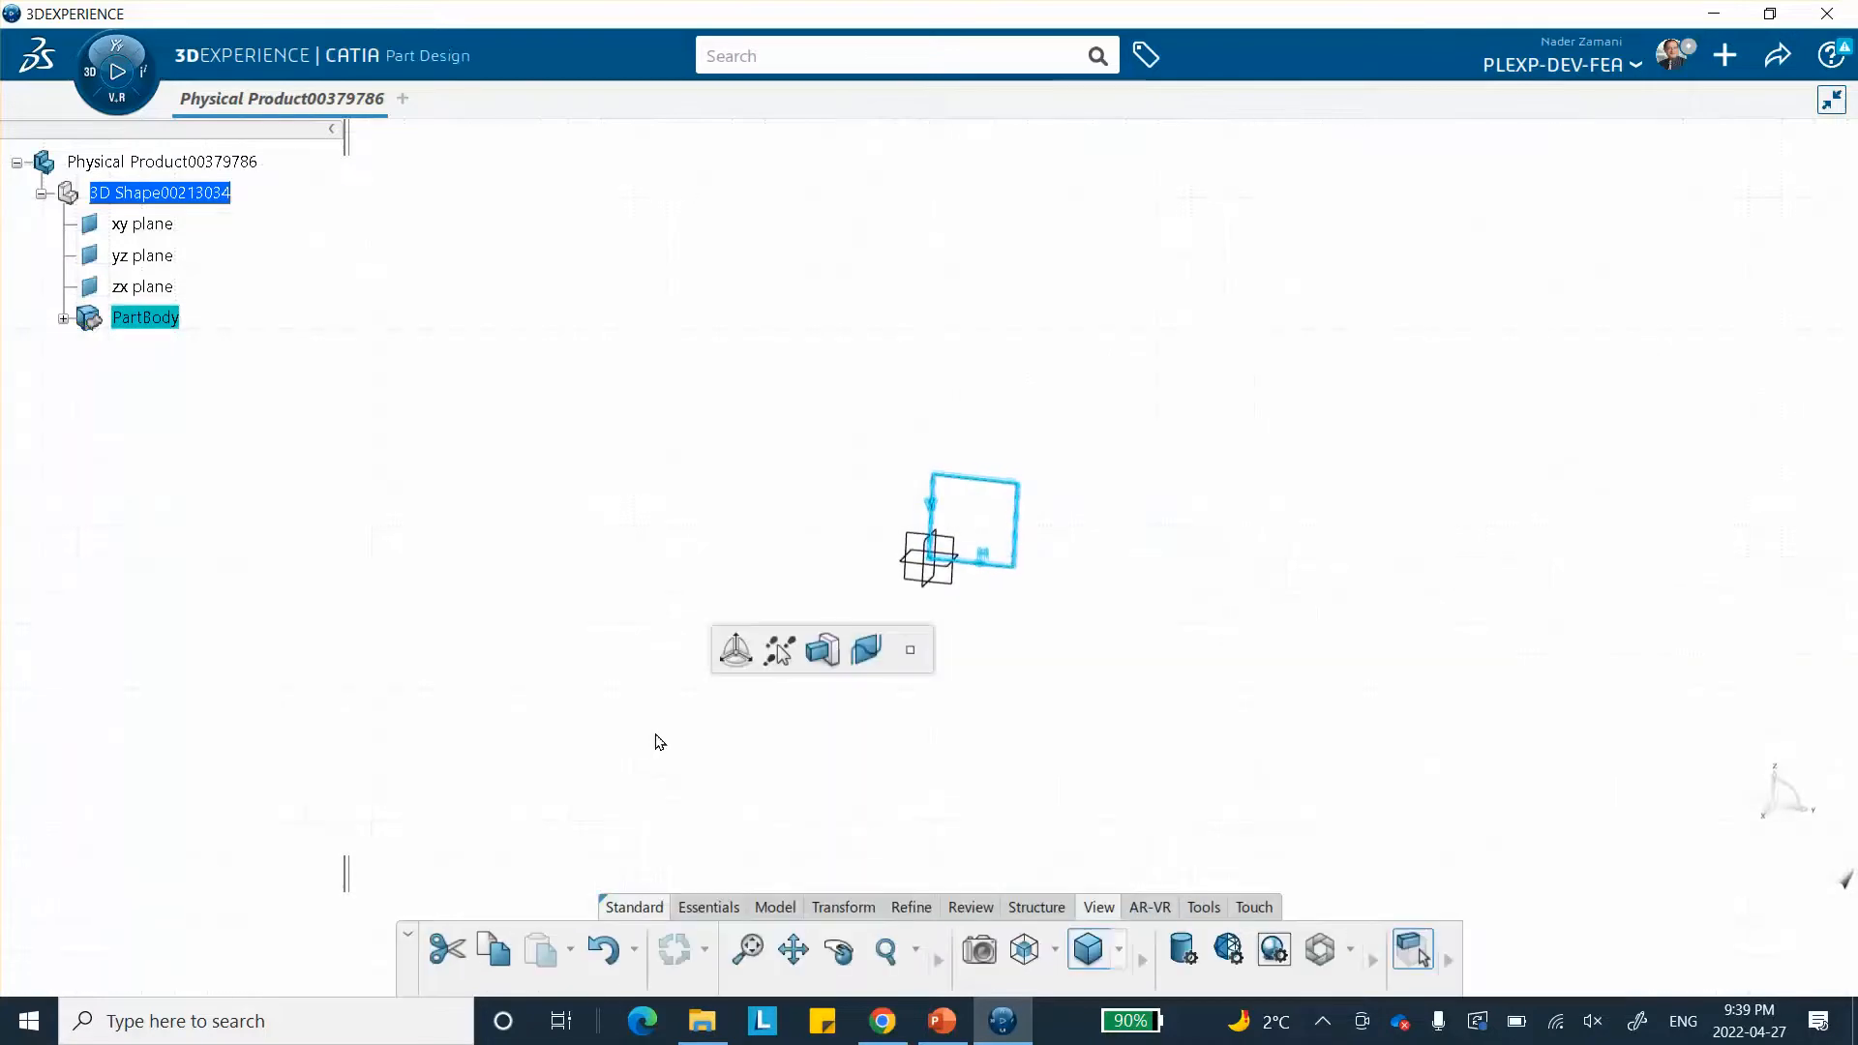
pyautogui.click(822, 649)
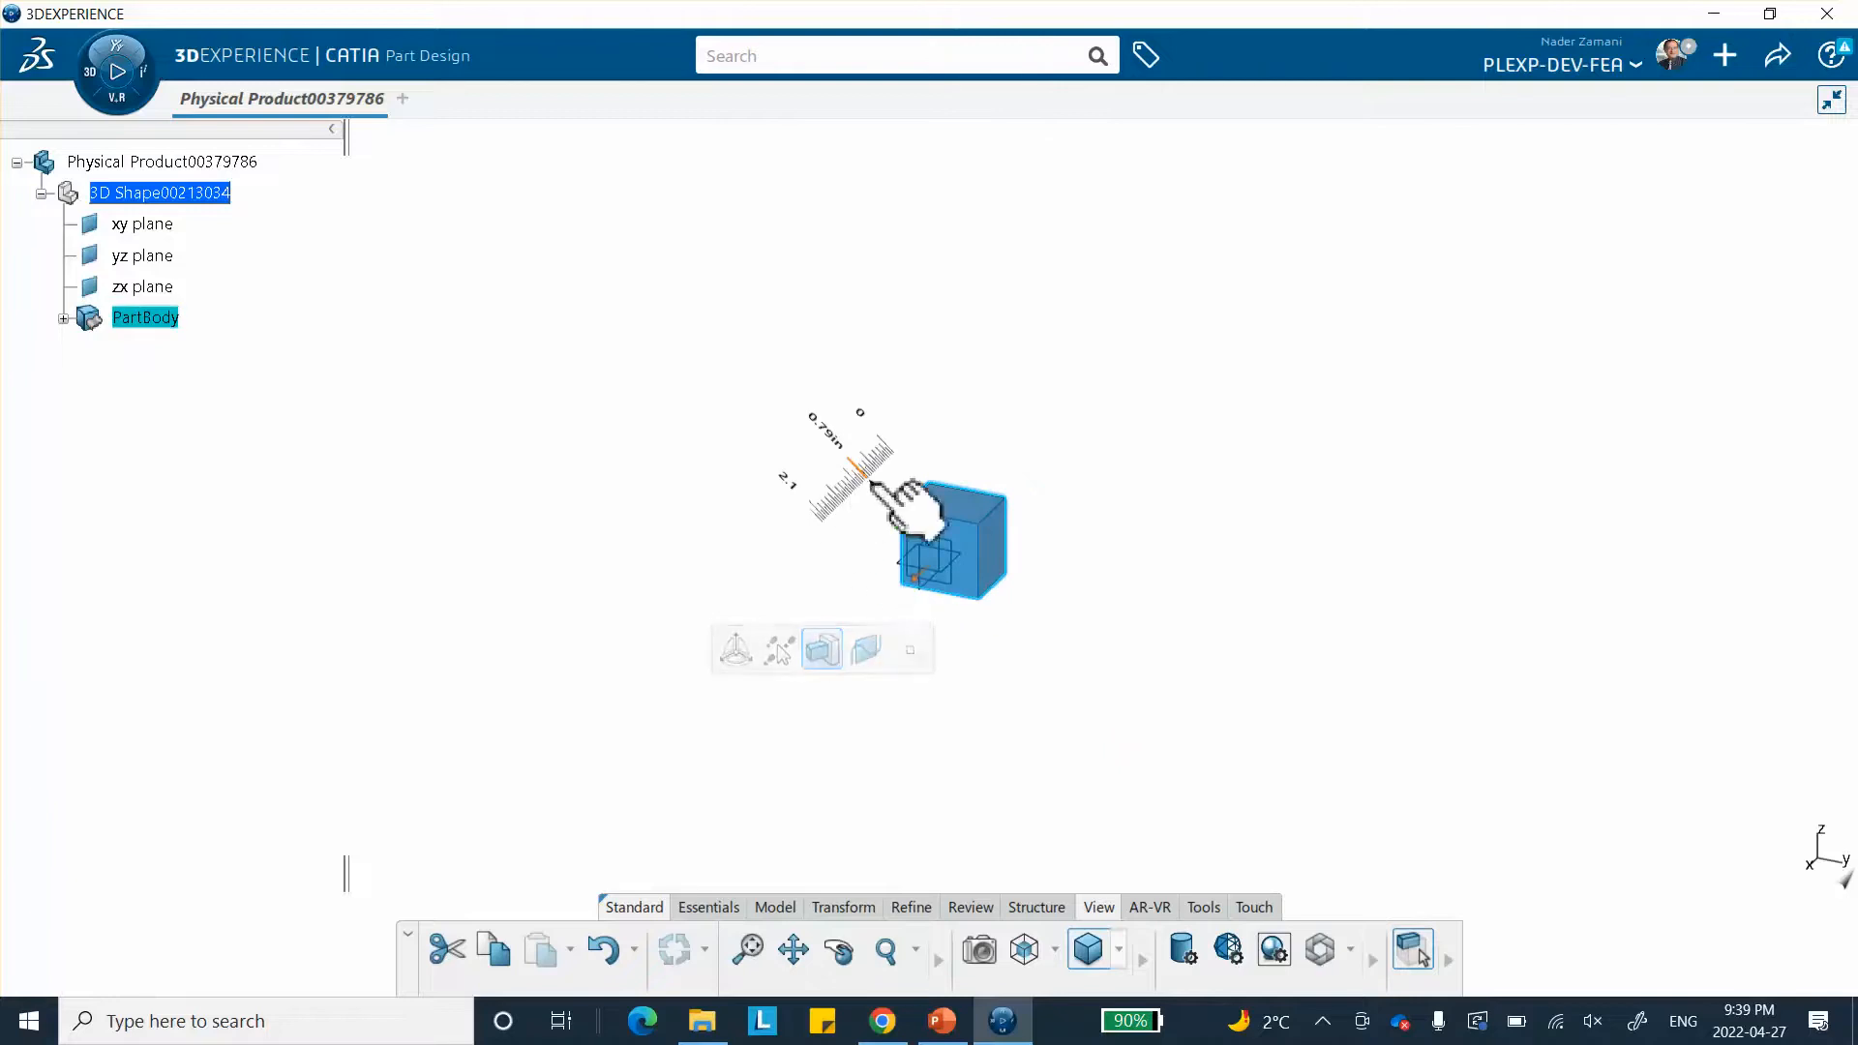
pyautogui.moveTo(880, 501); pyautogui.dragTo(711, 548)
pyautogui.click(711, 548)
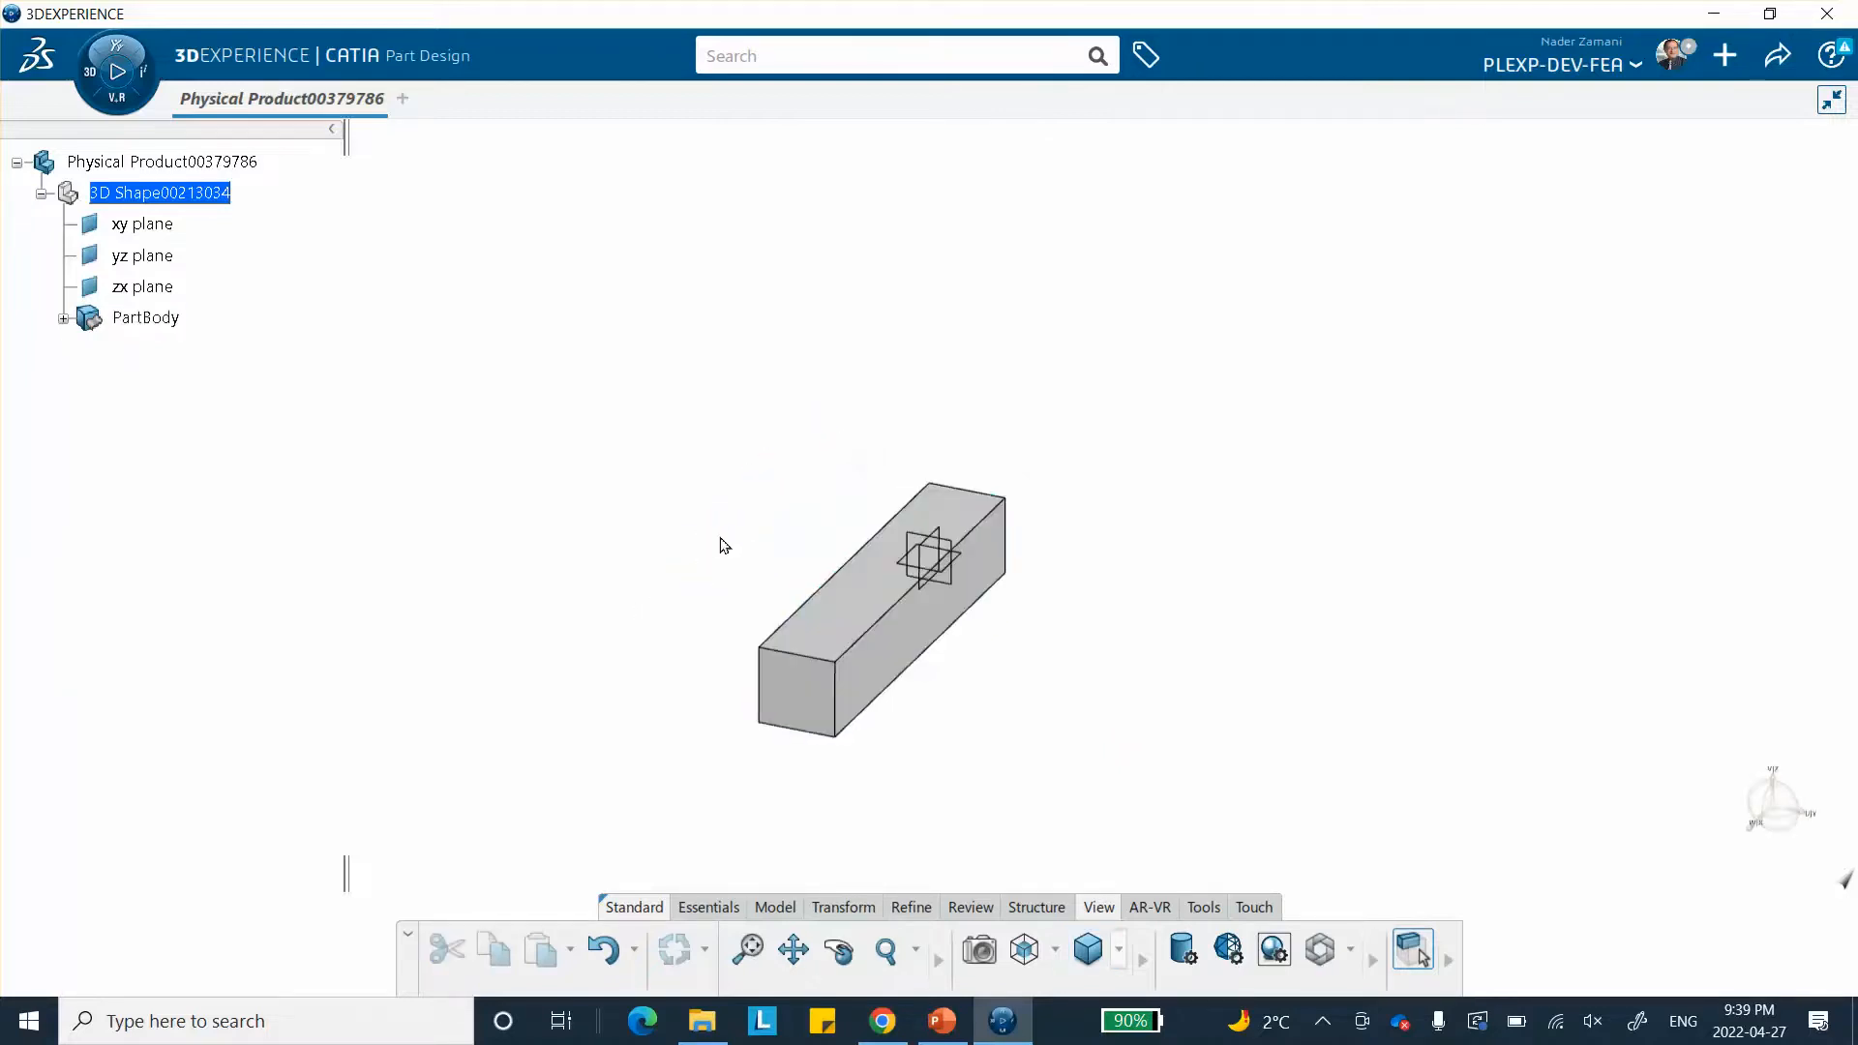
# - Edit the pad's definition and set its first limit length to 4 in
pyautogui.doubleClick(876, 614)
pyautogui.moveTo(1458, 639); pyautogui.dragTo(1216, 670)
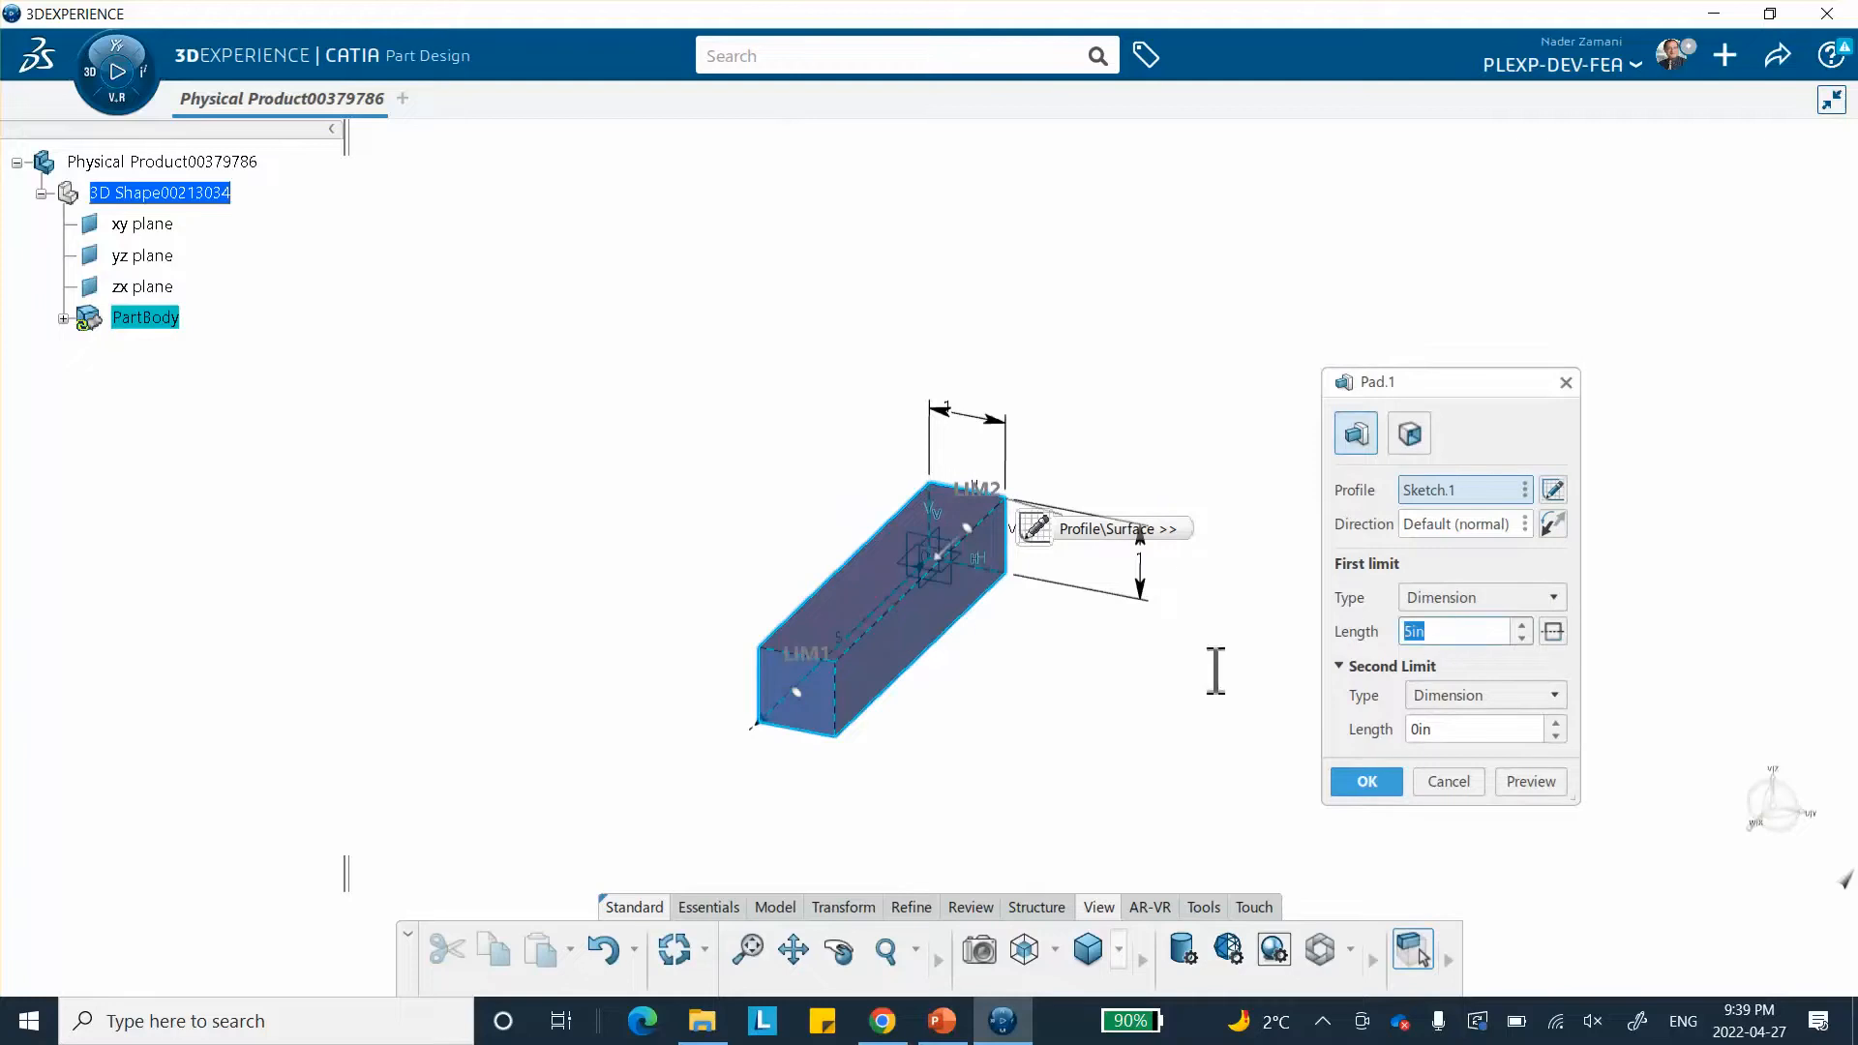
pyautogui.write('4in')
pyautogui.press('Return')
# - Create a reference plane parallel to the block's front end face, offset 4 in away from the block
pyautogui.moveTo(859, 643); pyautogui.dragTo(921, 321, button='middle')
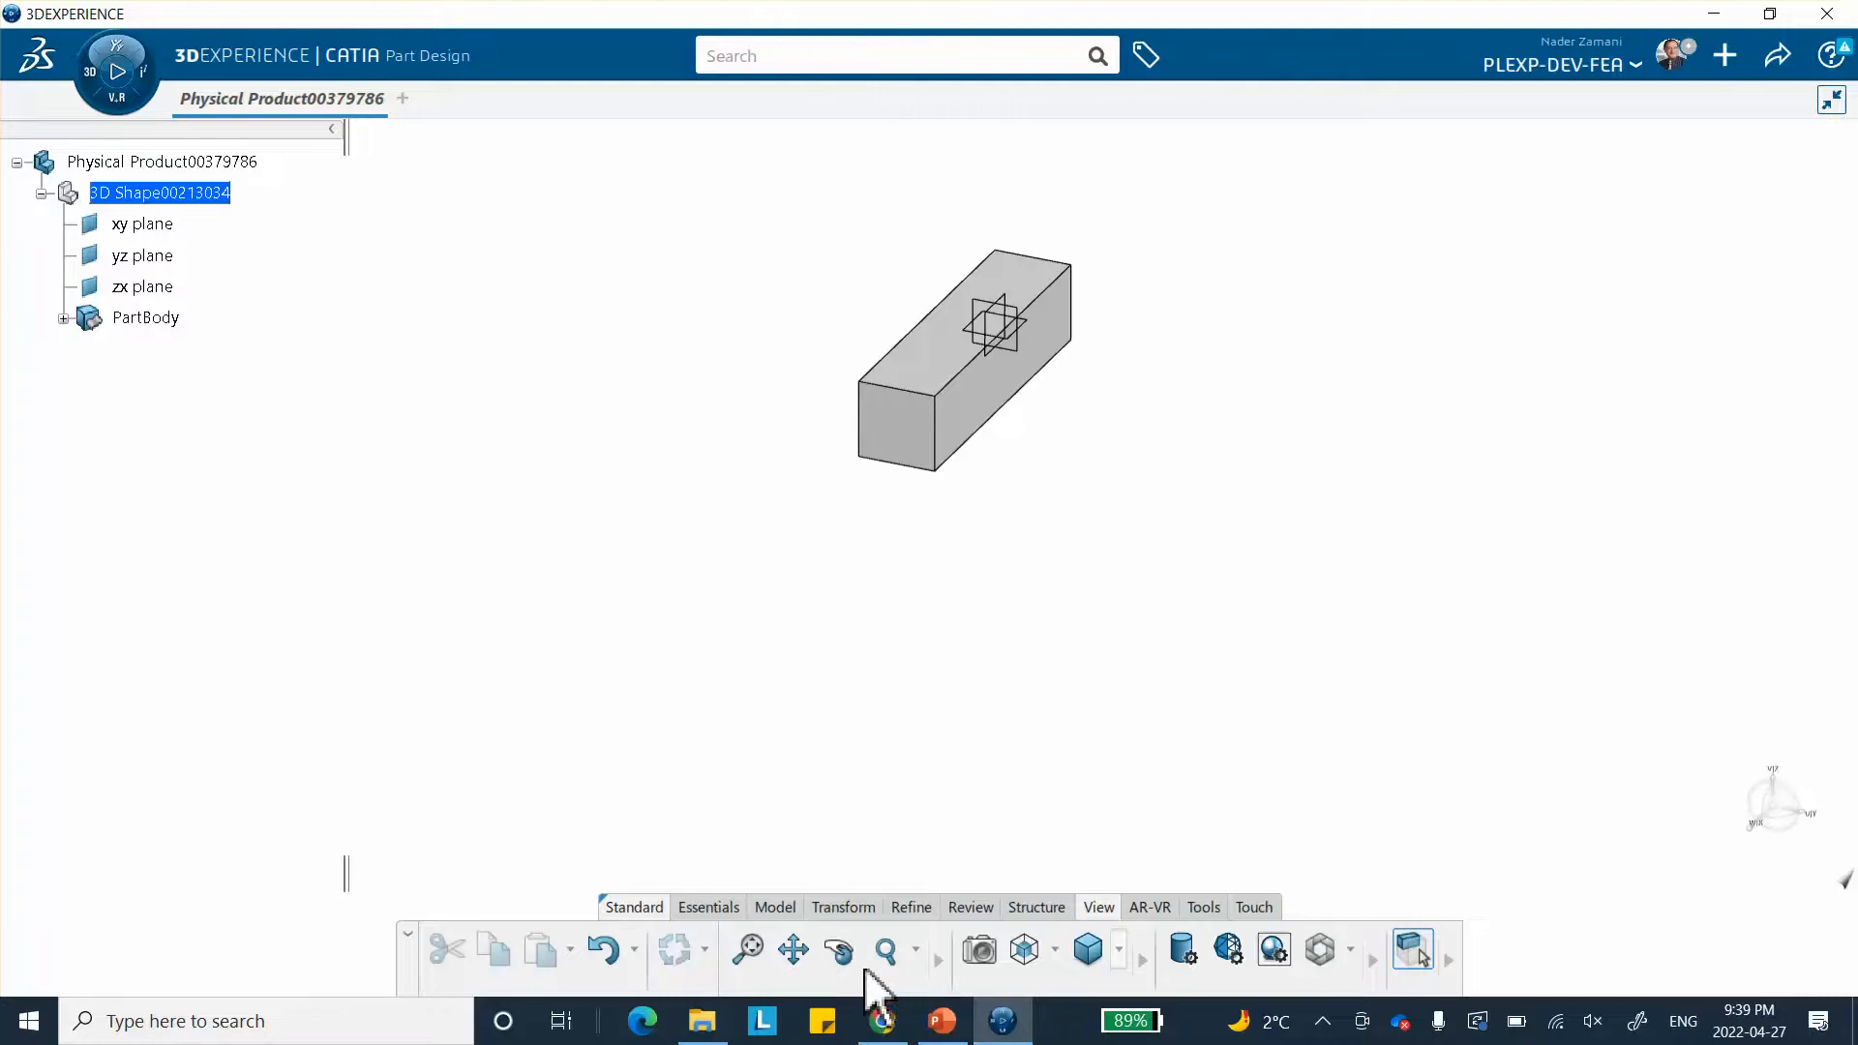
pyautogui.click(702, 909)
pyautogui.click(539, 949)
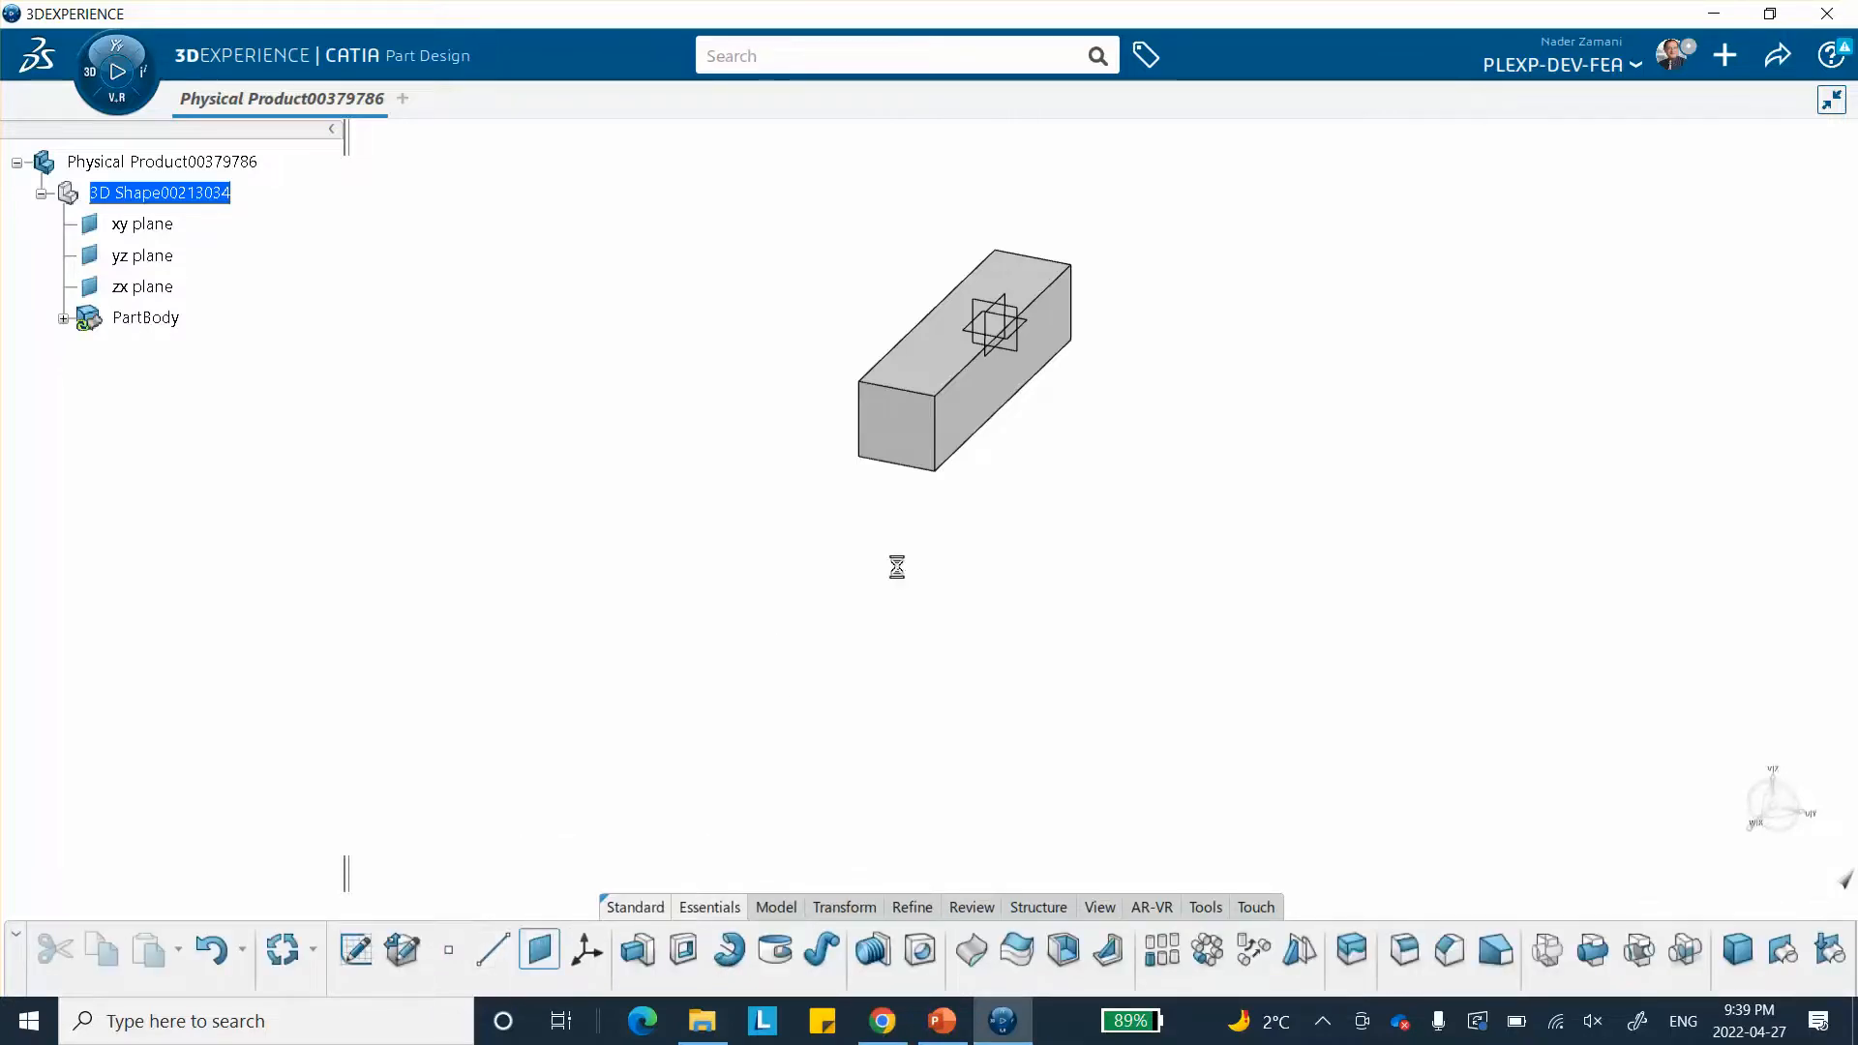
pyautogui.click(904, 453)
pyautogui.click(1723, 875)
pyautogui.moveTo(1723, 876); pyautogui.dragTo(1604, 883)
pyautogui.write('4')
pyautogui.press('Return')
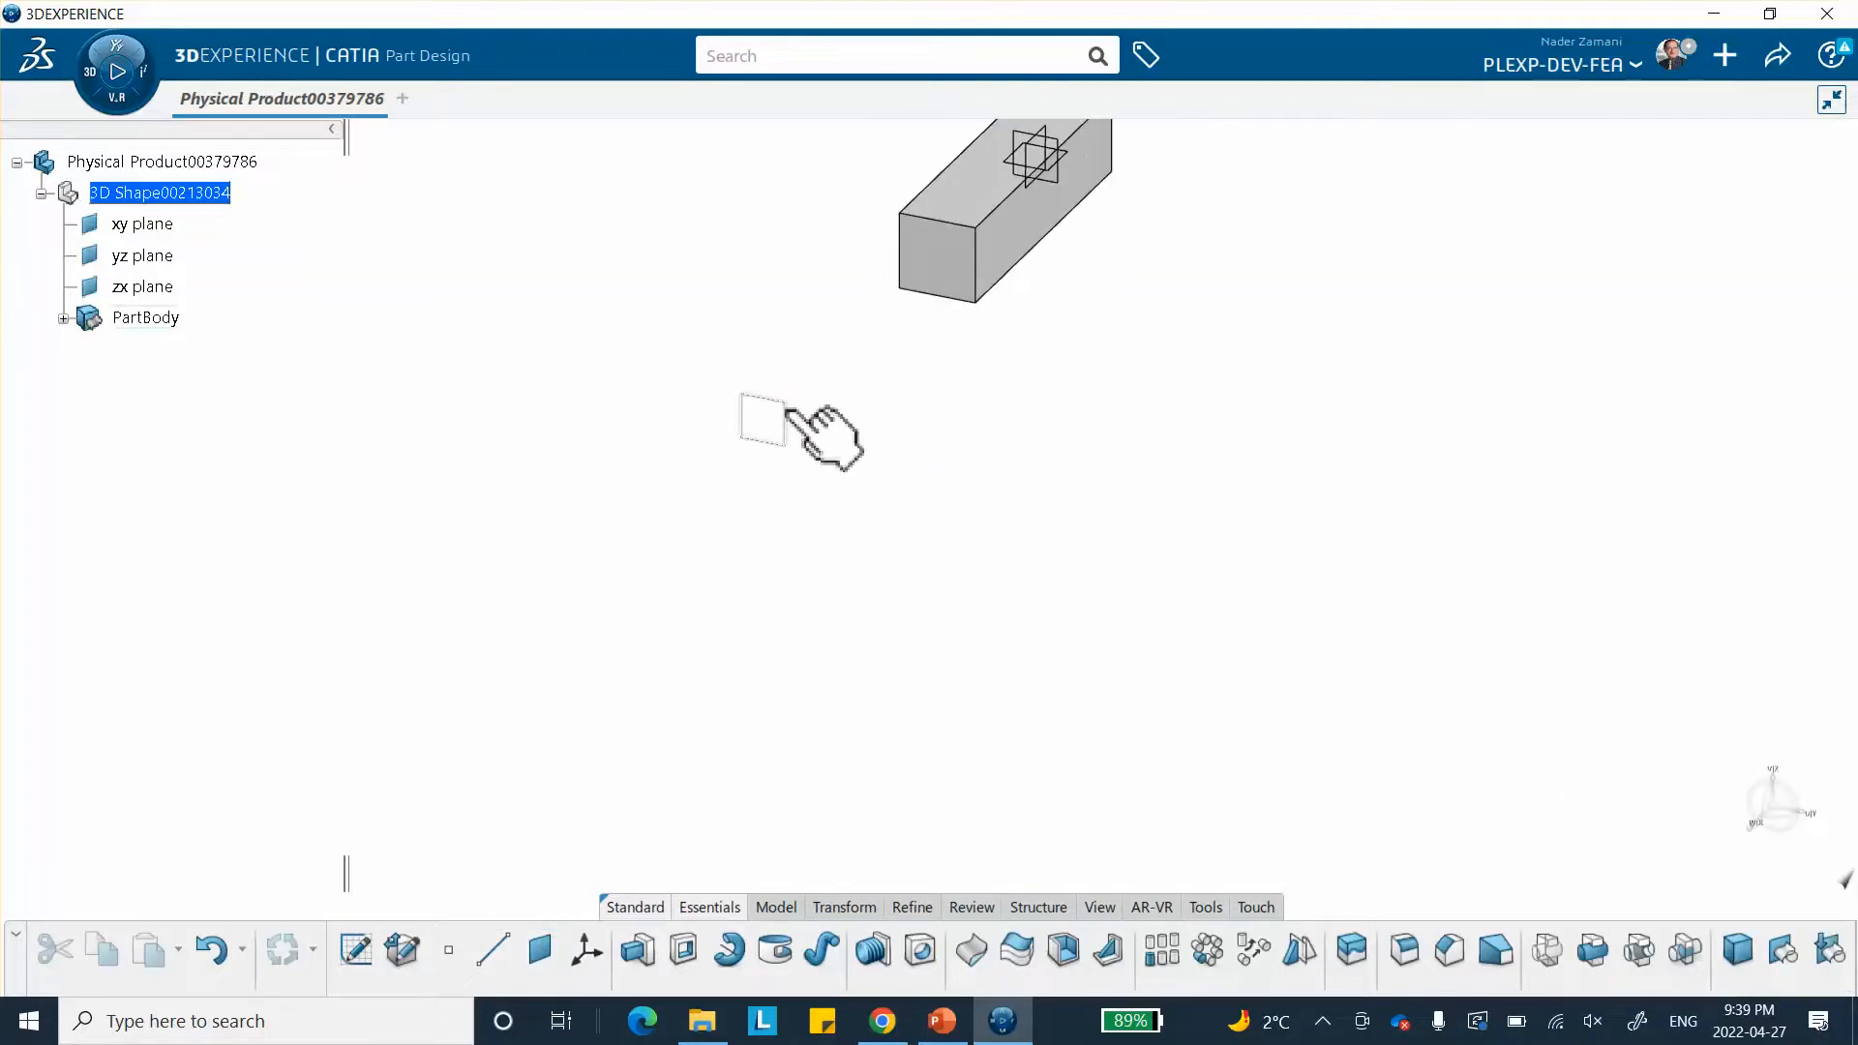
# - Sketch on the offset plane by projecting the block's front end face onto it, and exit the sketch
pyautogui.click(786, 418)
pyautogui.click(950, 333)
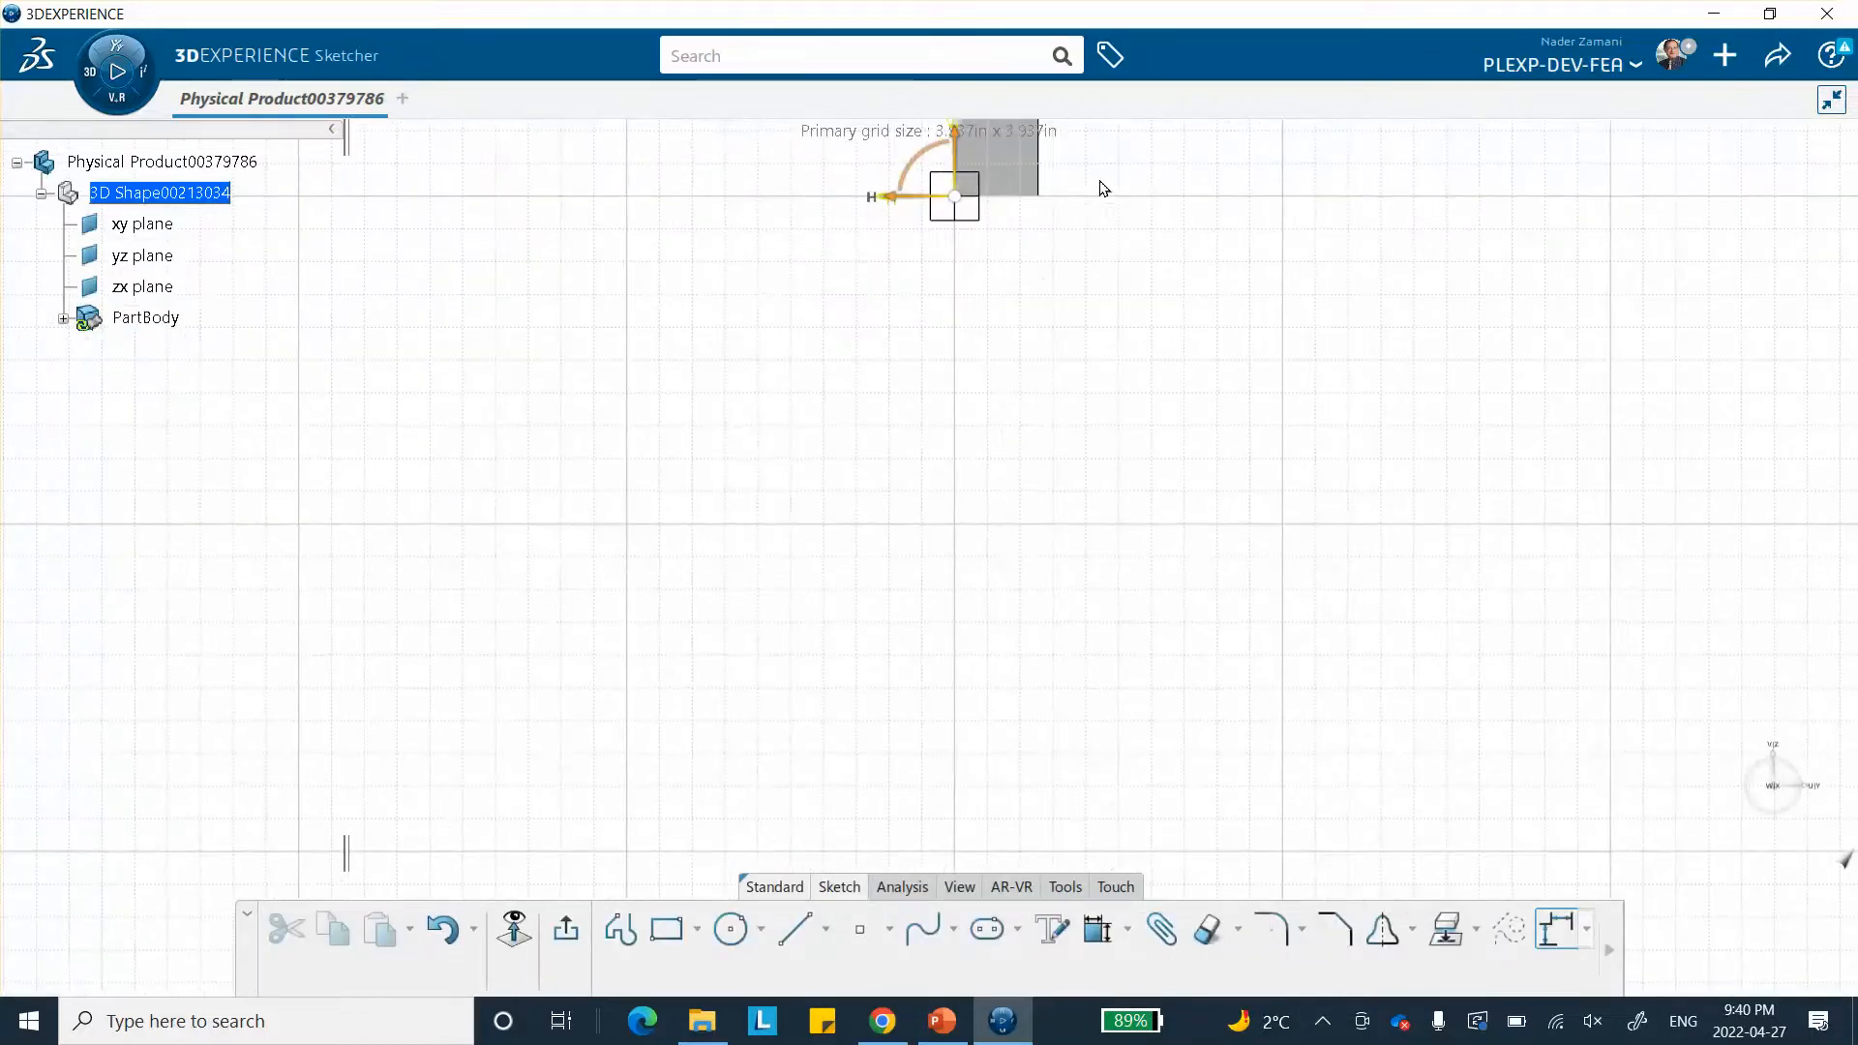
pyautogui.moveTo(1107, 290)
pyautogui.mouseDown(button='middle')
pyautogui.moveTo(1124, 236)
pyautogui.moveTo(1077, 539)
pyautogui.mouseUp(button='middle')
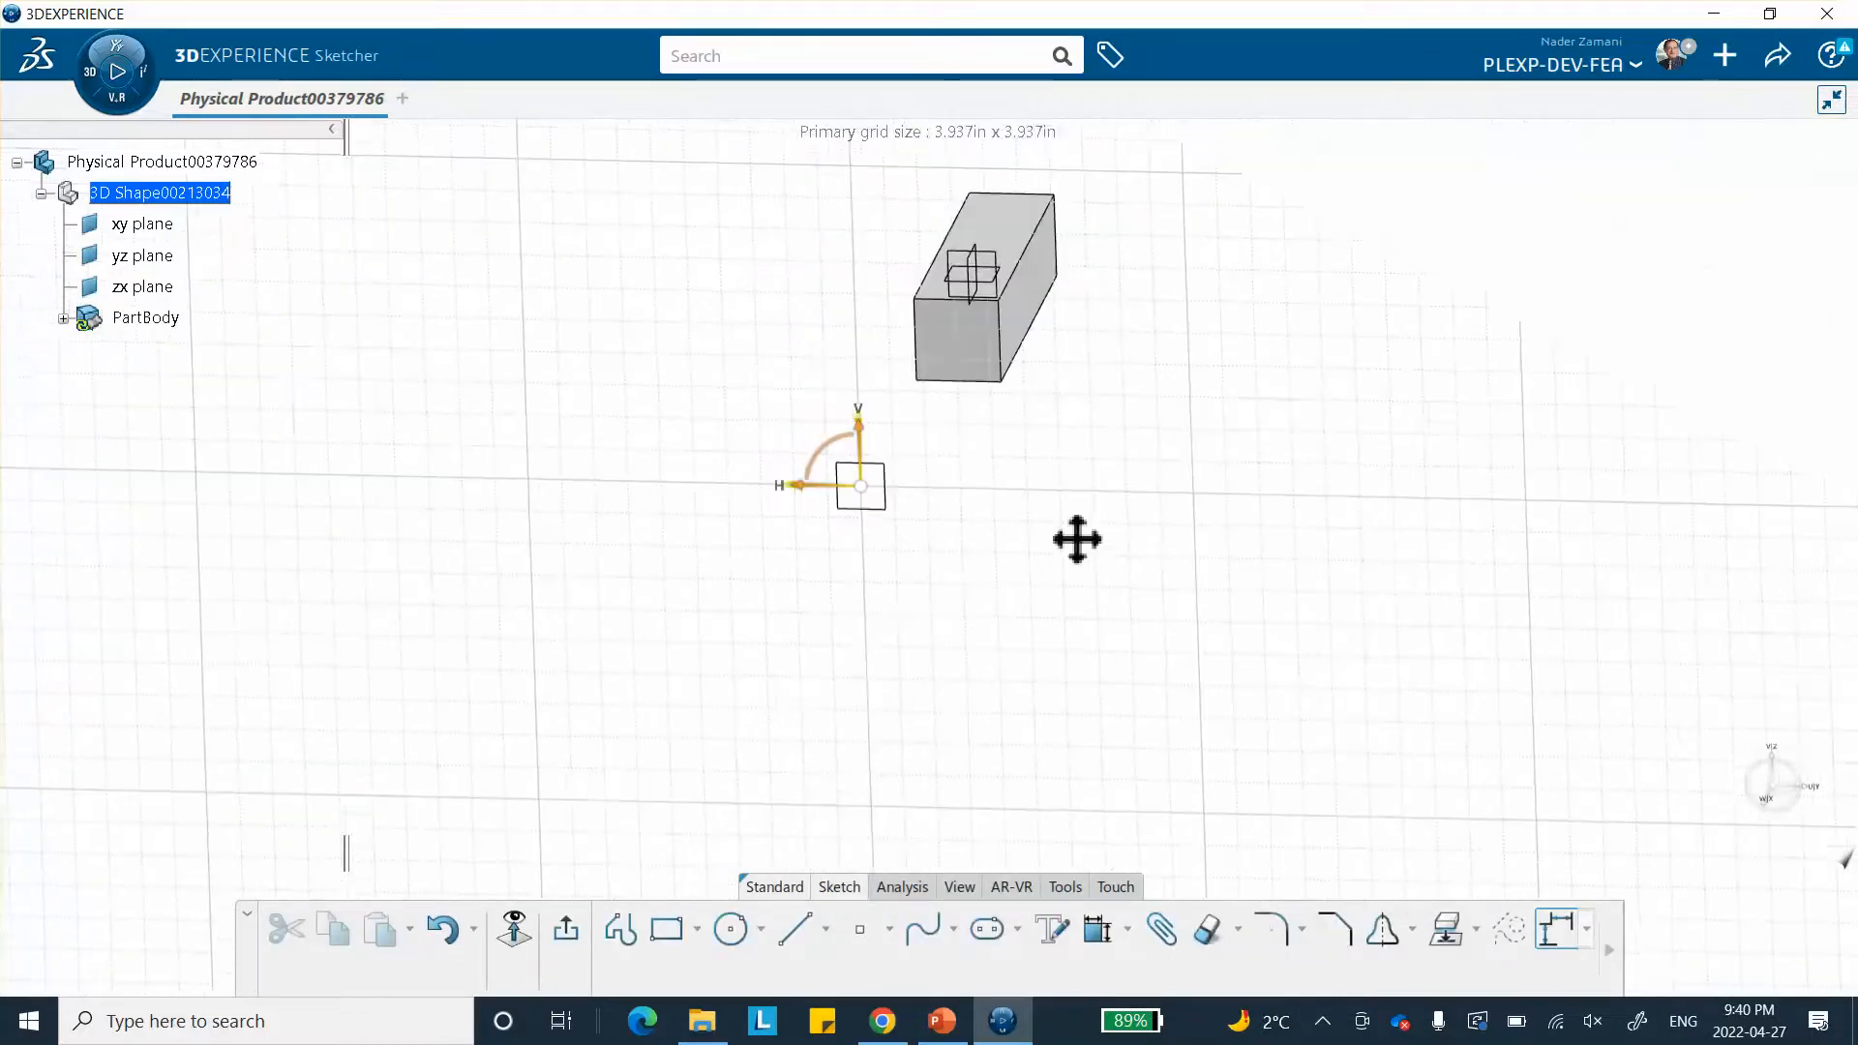
pyautogui.click(1446, 930)
pyautogui.click(977, 379)
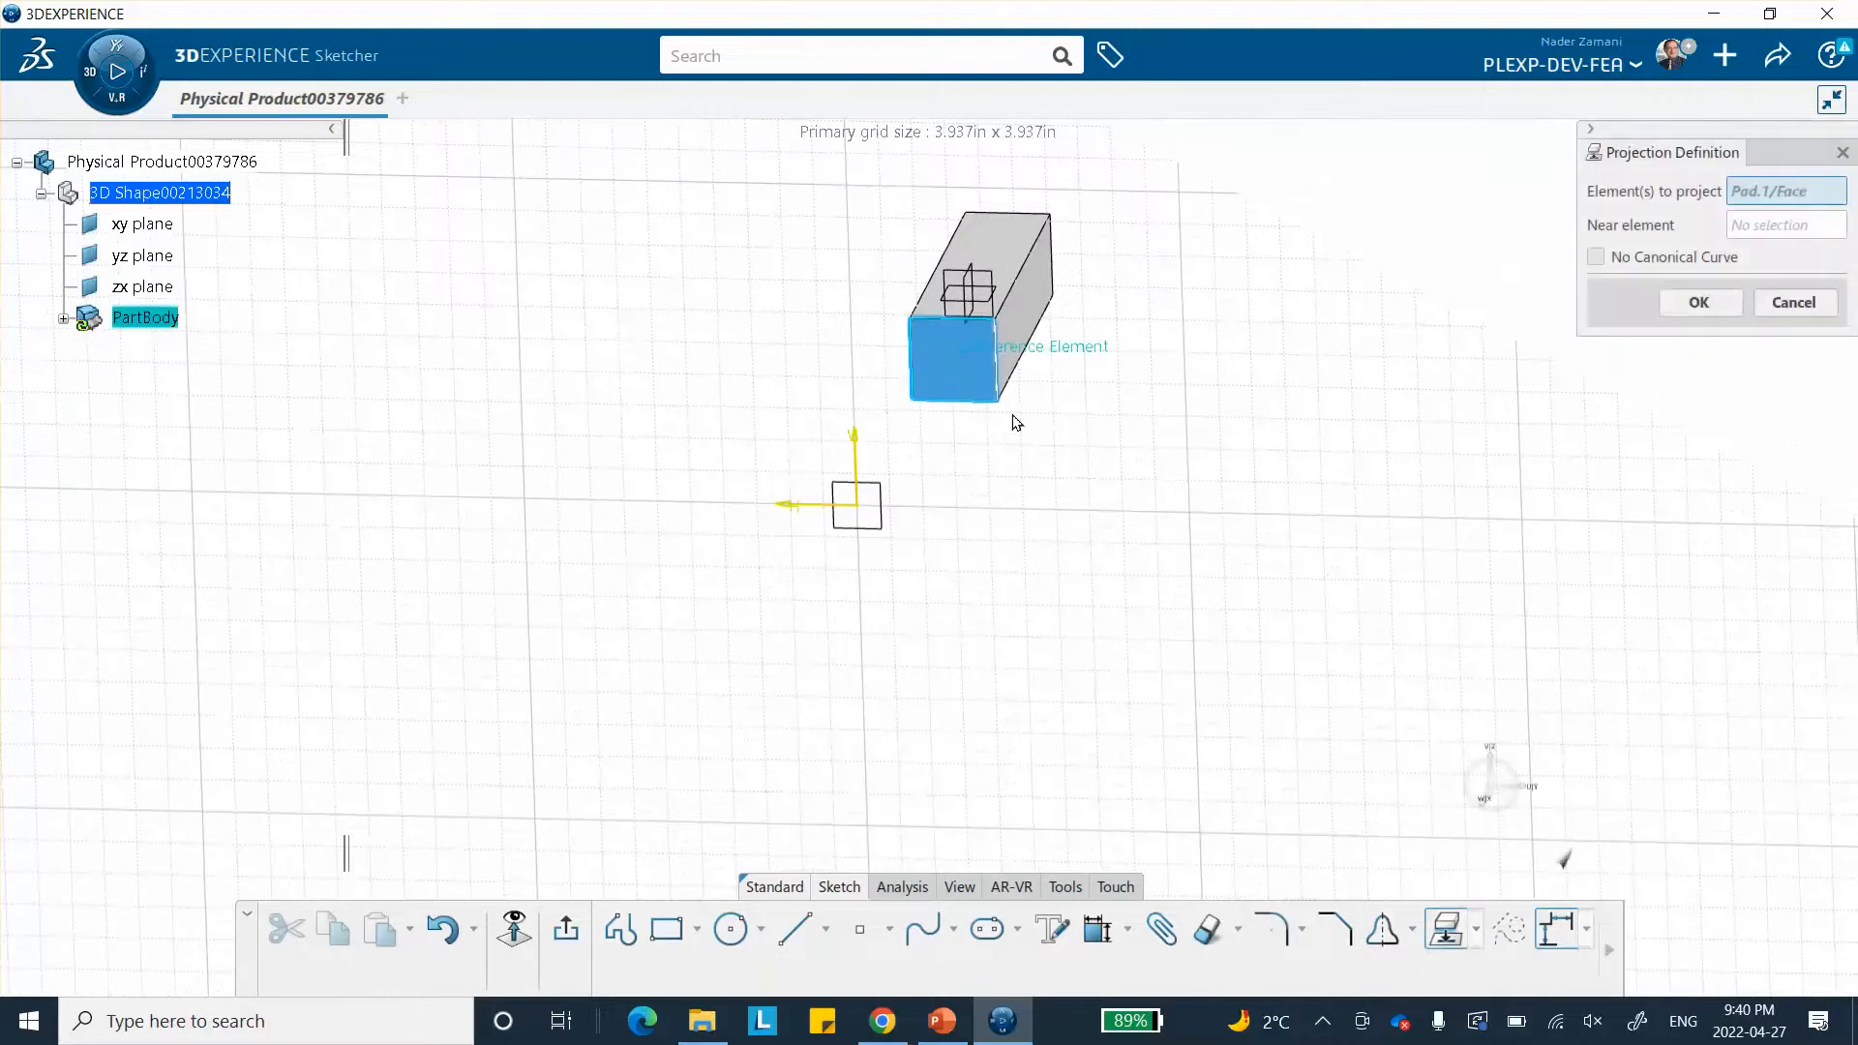
pyautogui.click(1701, 303)
pyautogui.click(1003, 560)
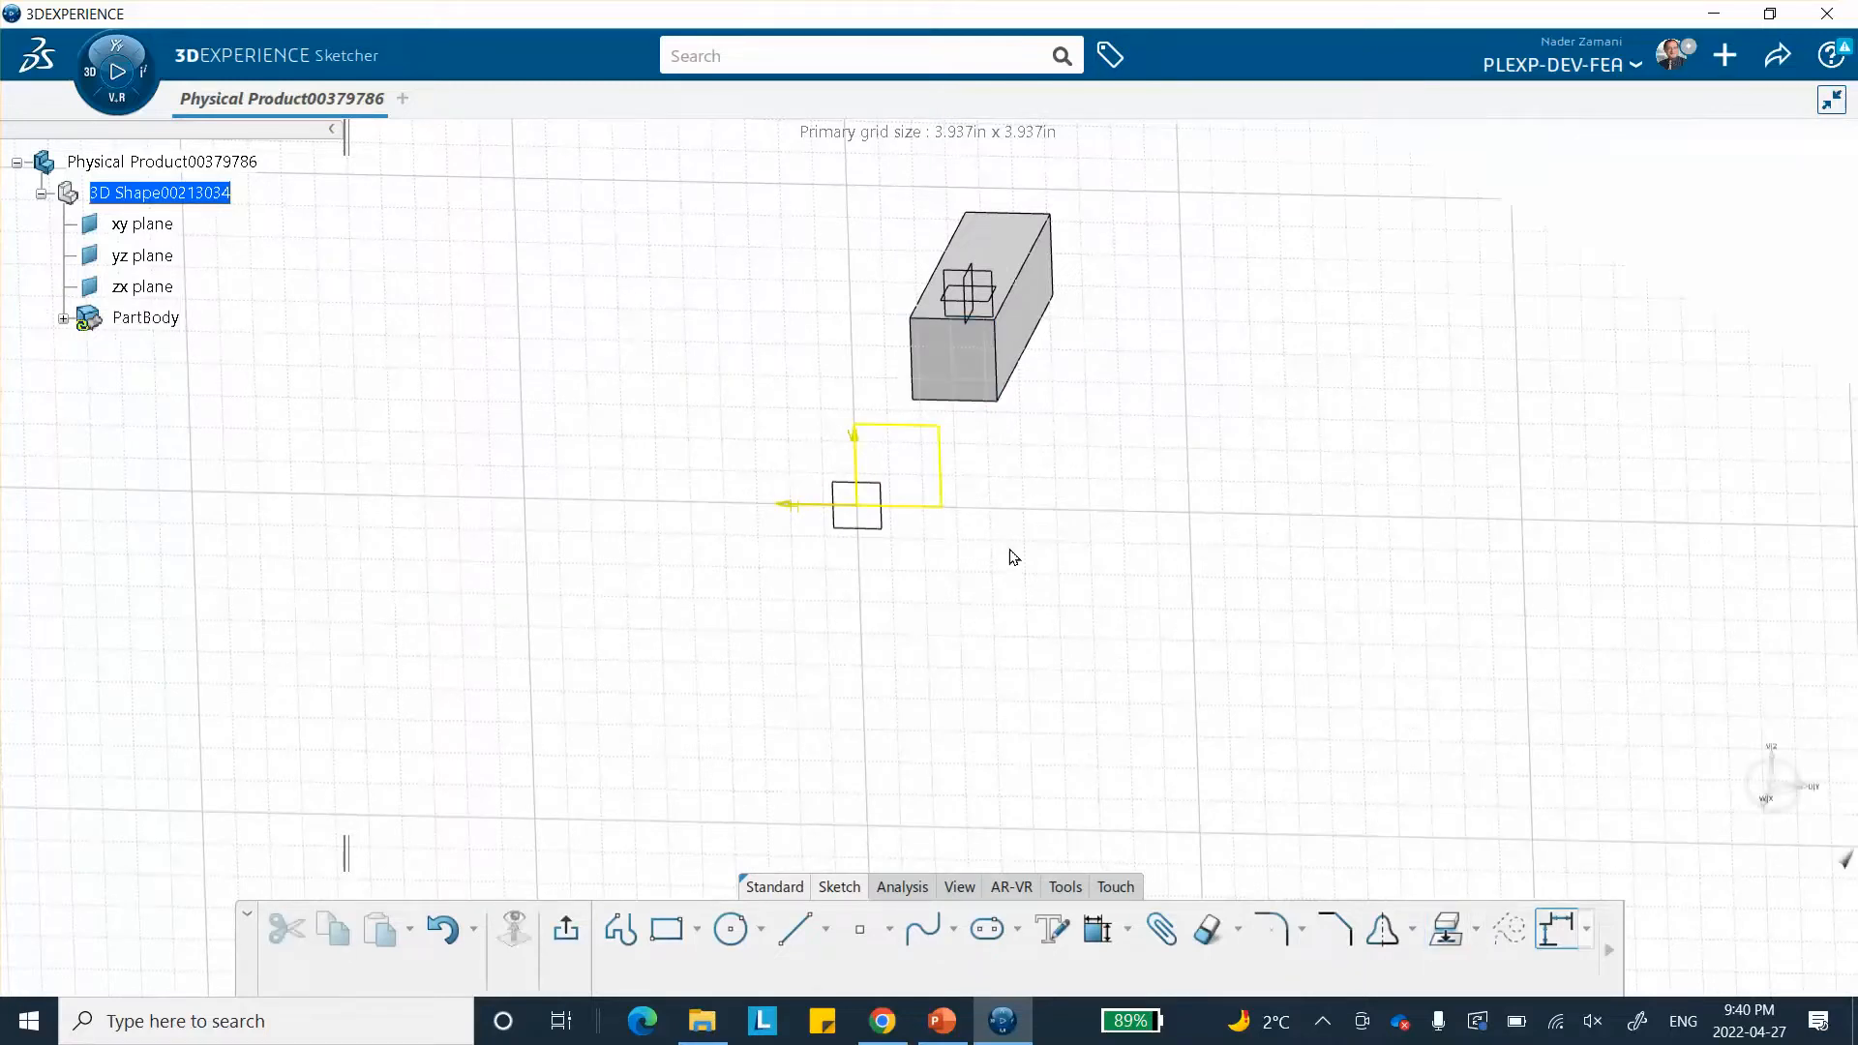
pyautogui.moveTo(1116, 584); pyautogui.dragTo(852, 696, button='middle')
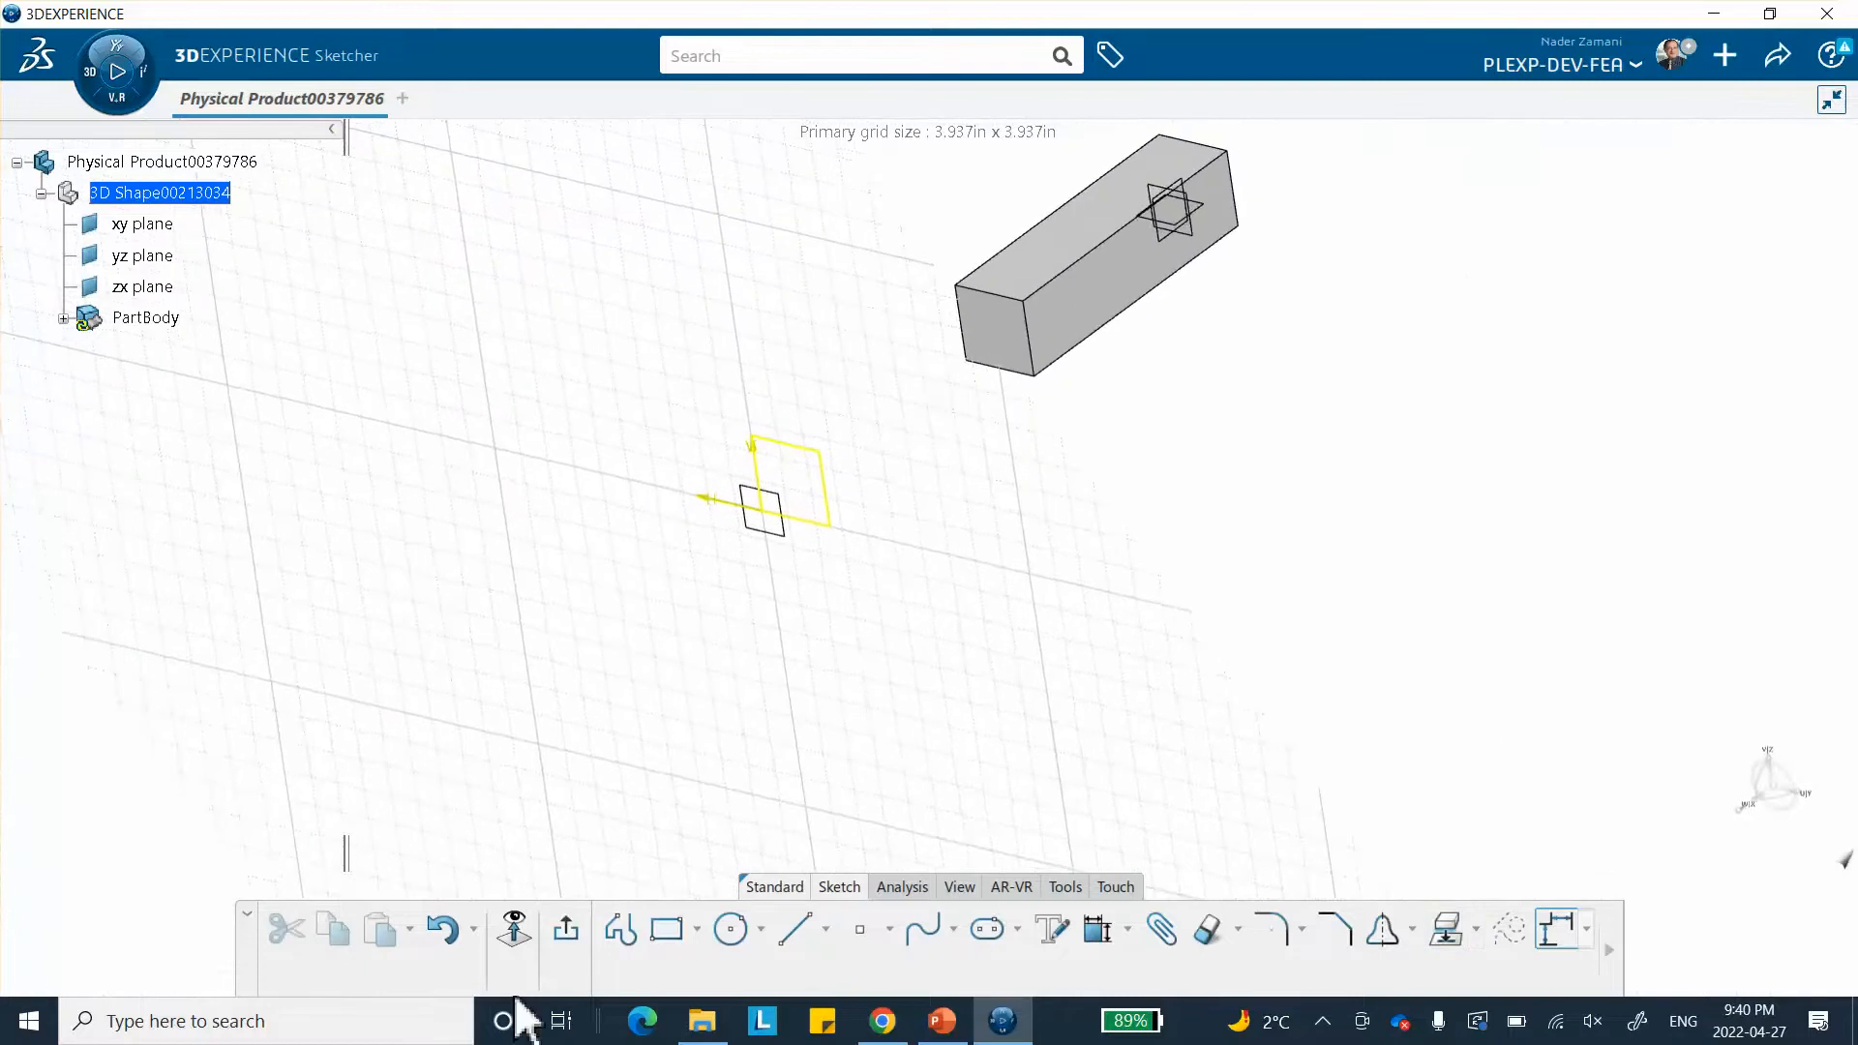
pyautogui.click(566, 929)
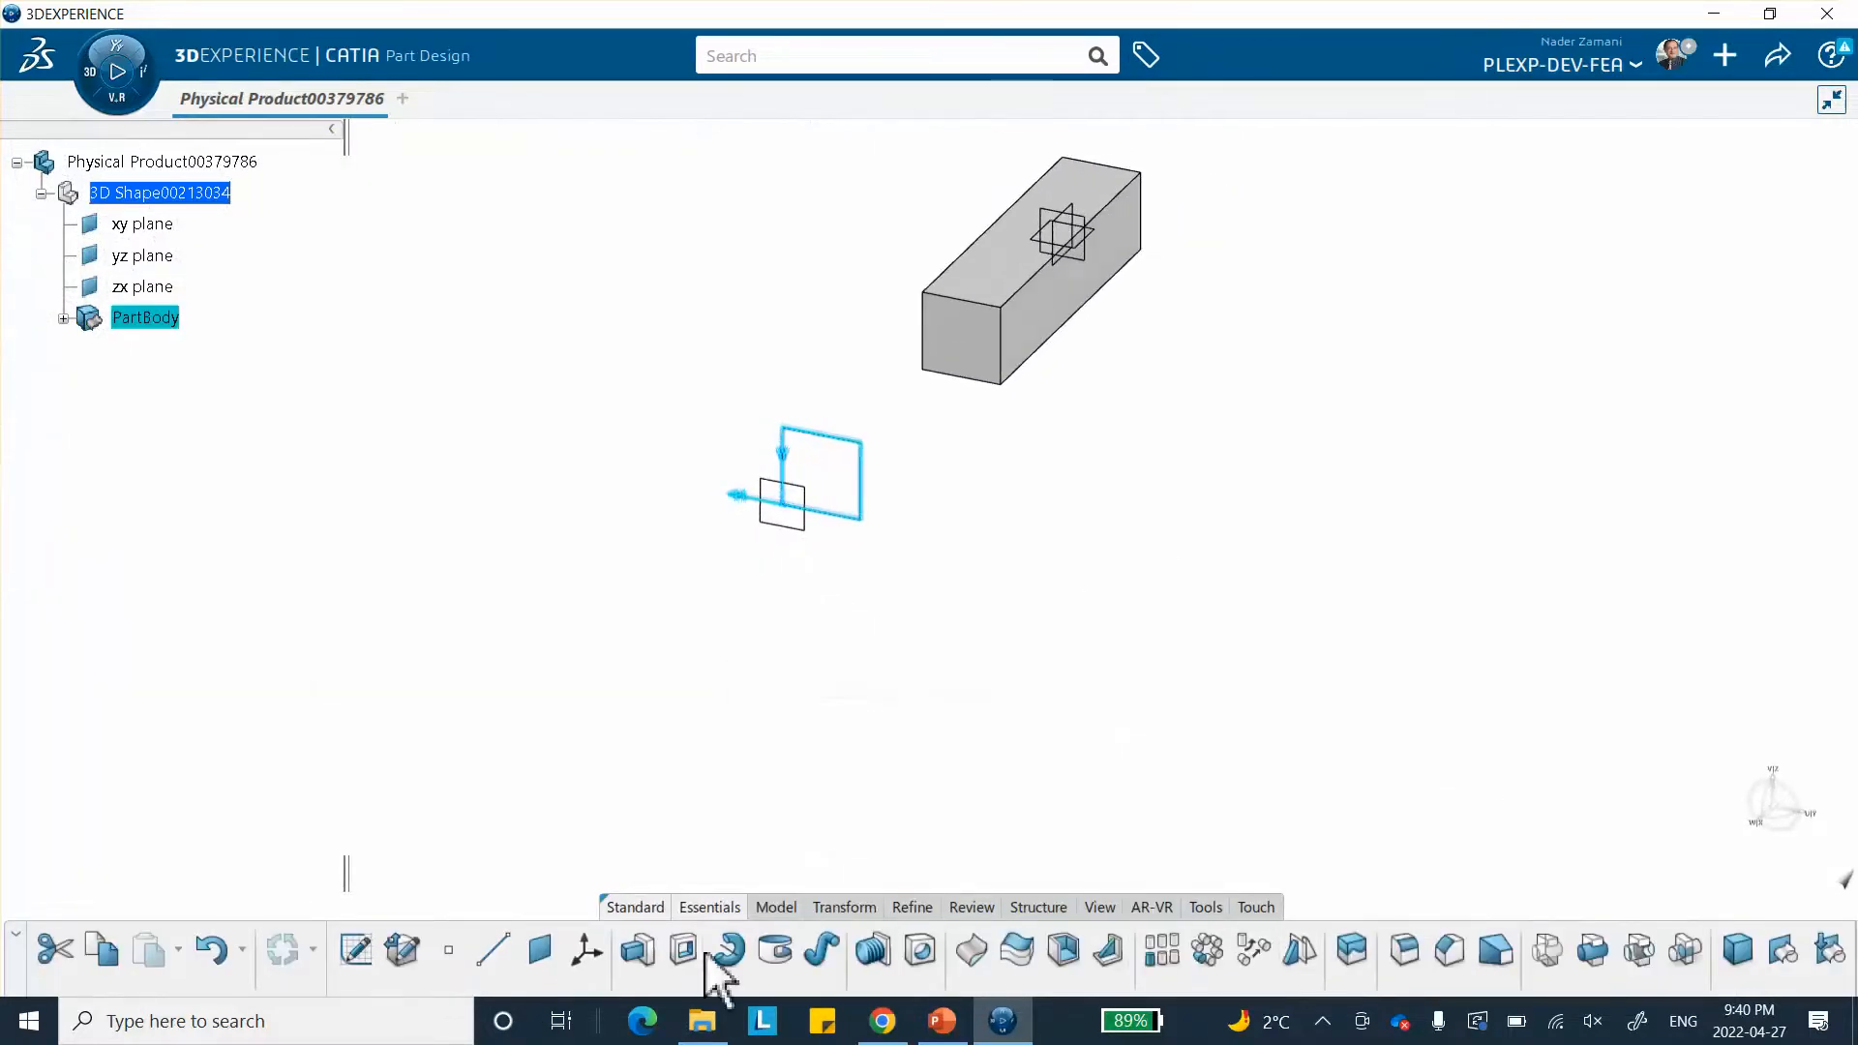
# - Extrude the projected square into a second pad 4 in long, with the direction inverted away from the first block
pyautogui.click(634, 953)
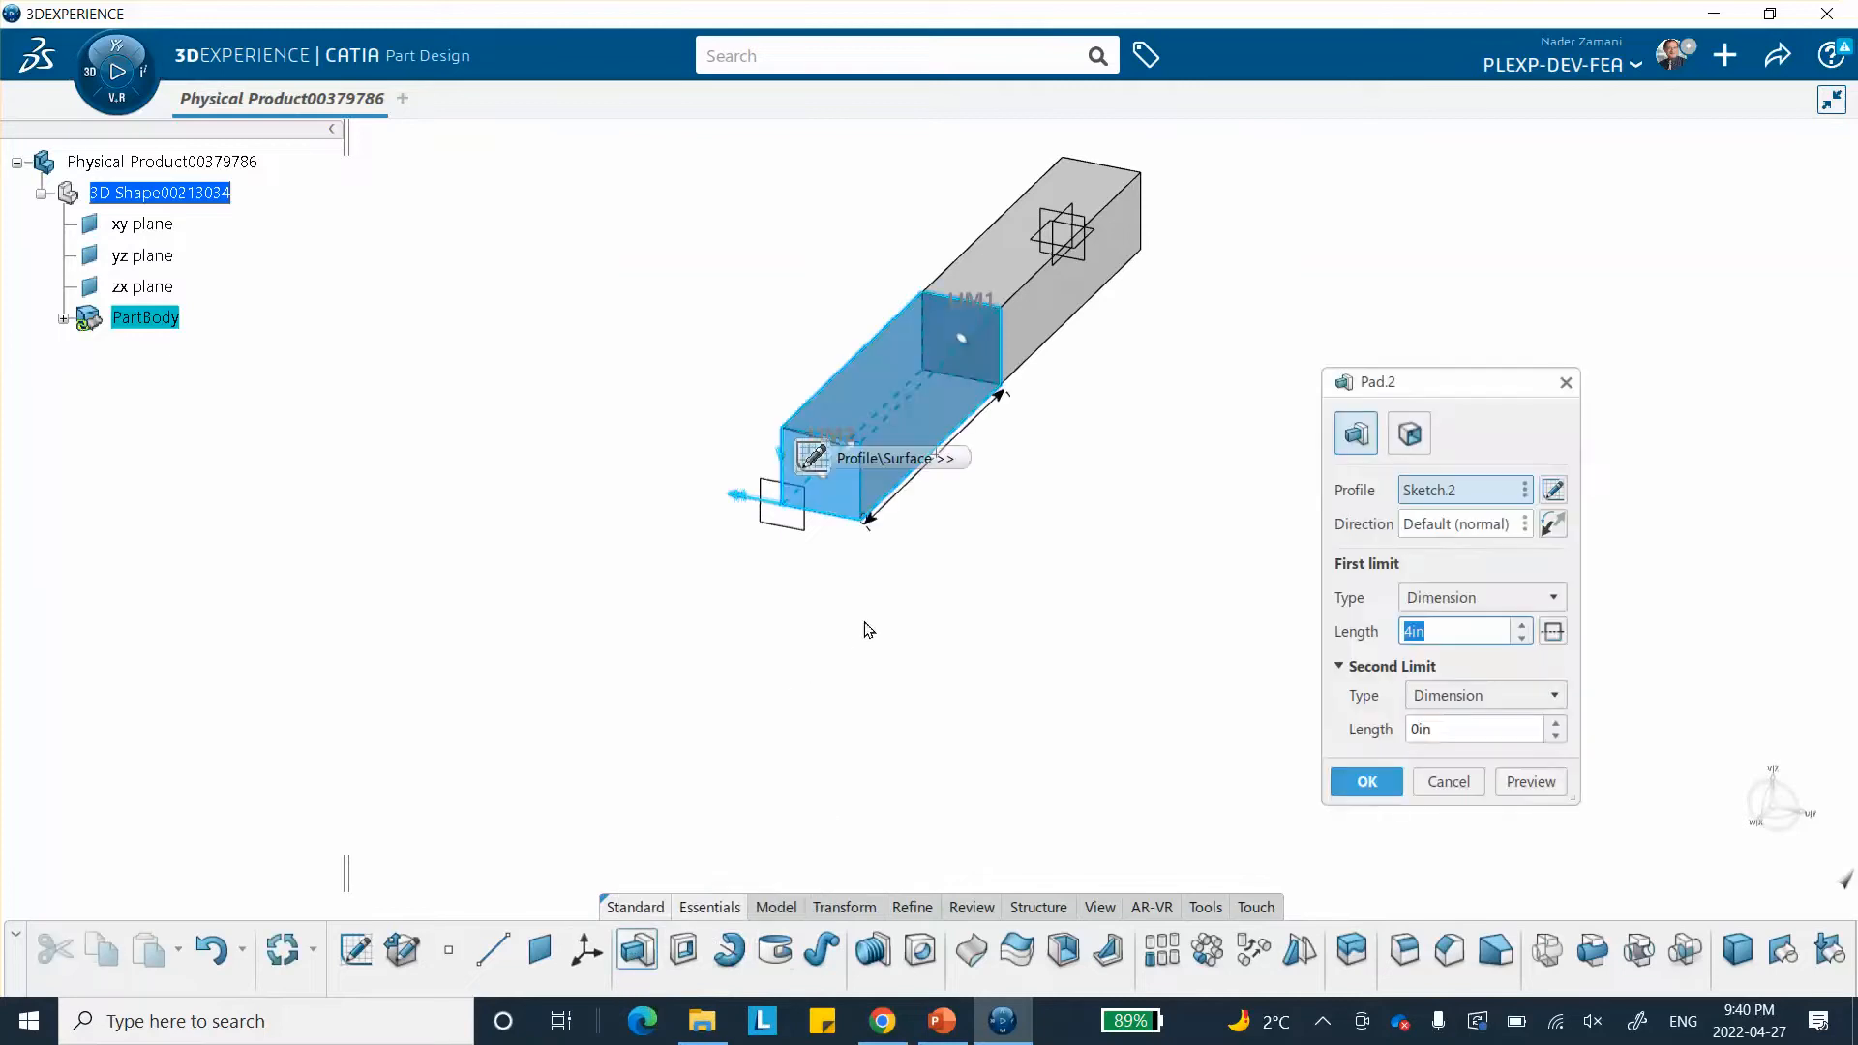
pyautogui.click(1553, 526)
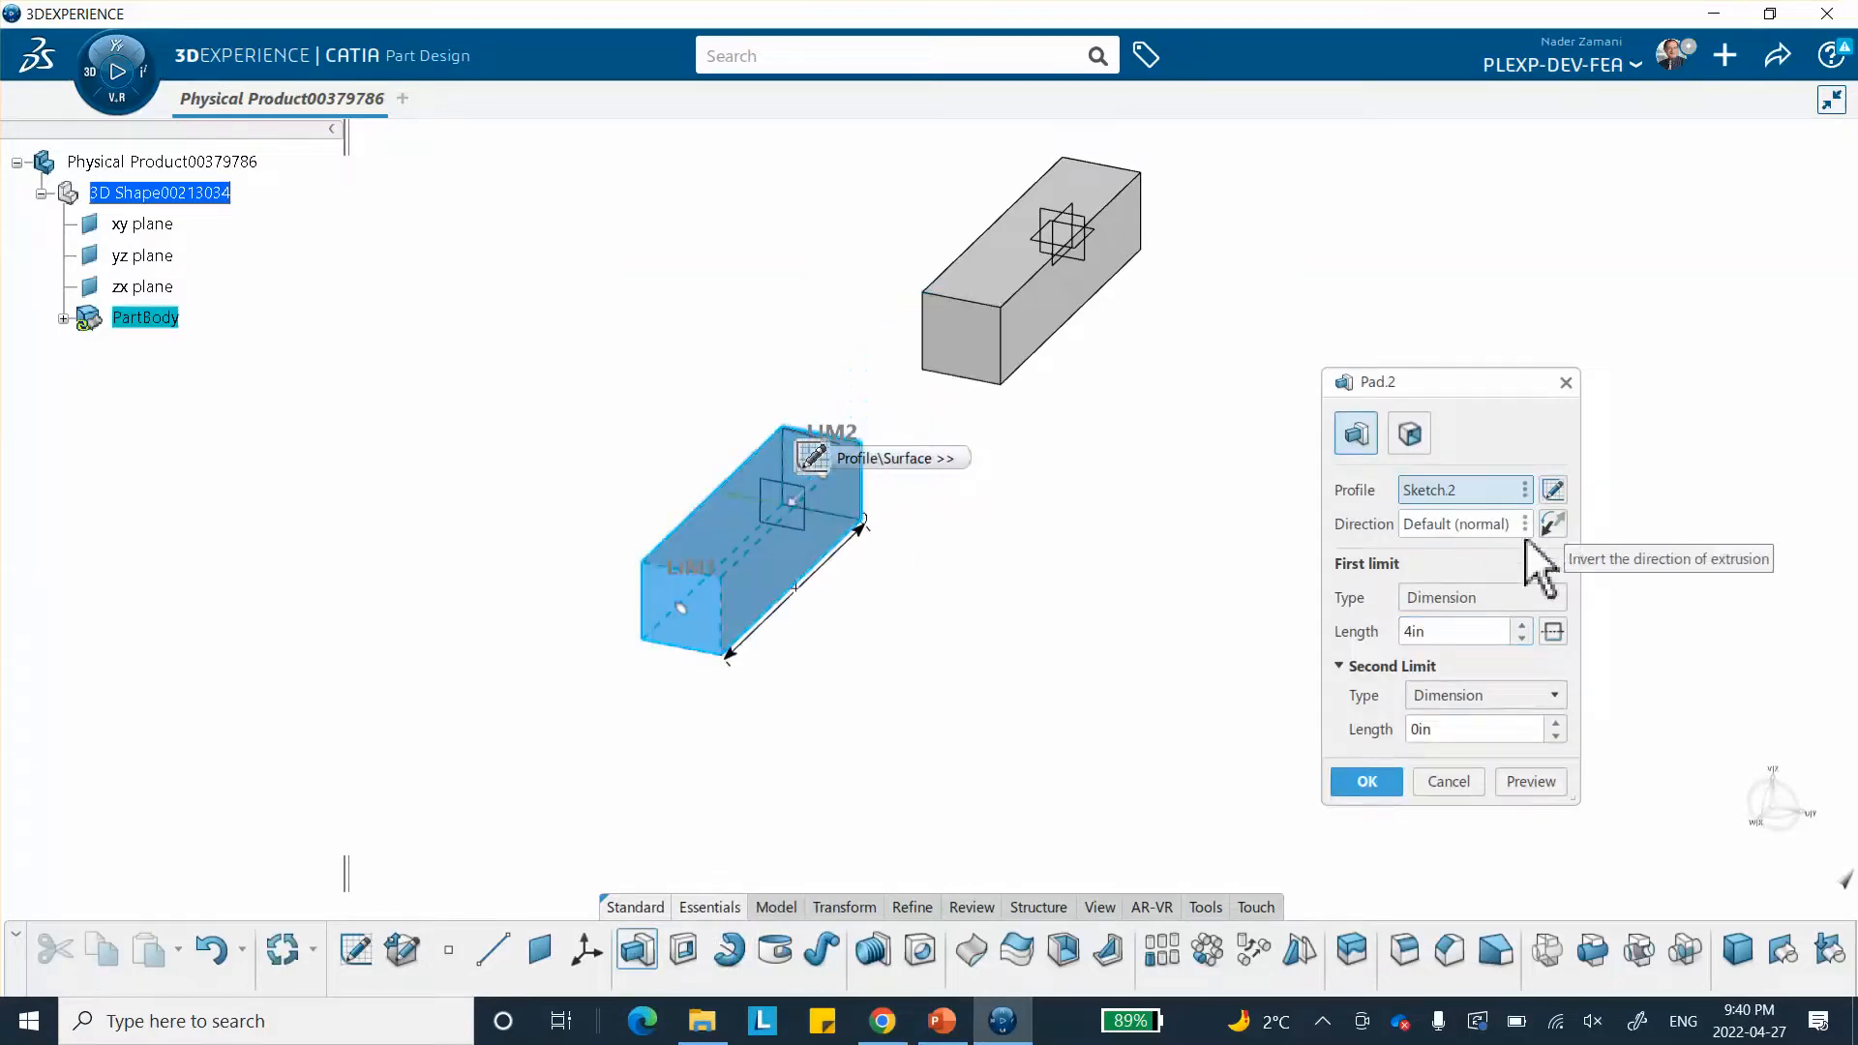
pyautogui.click(1390, 792)
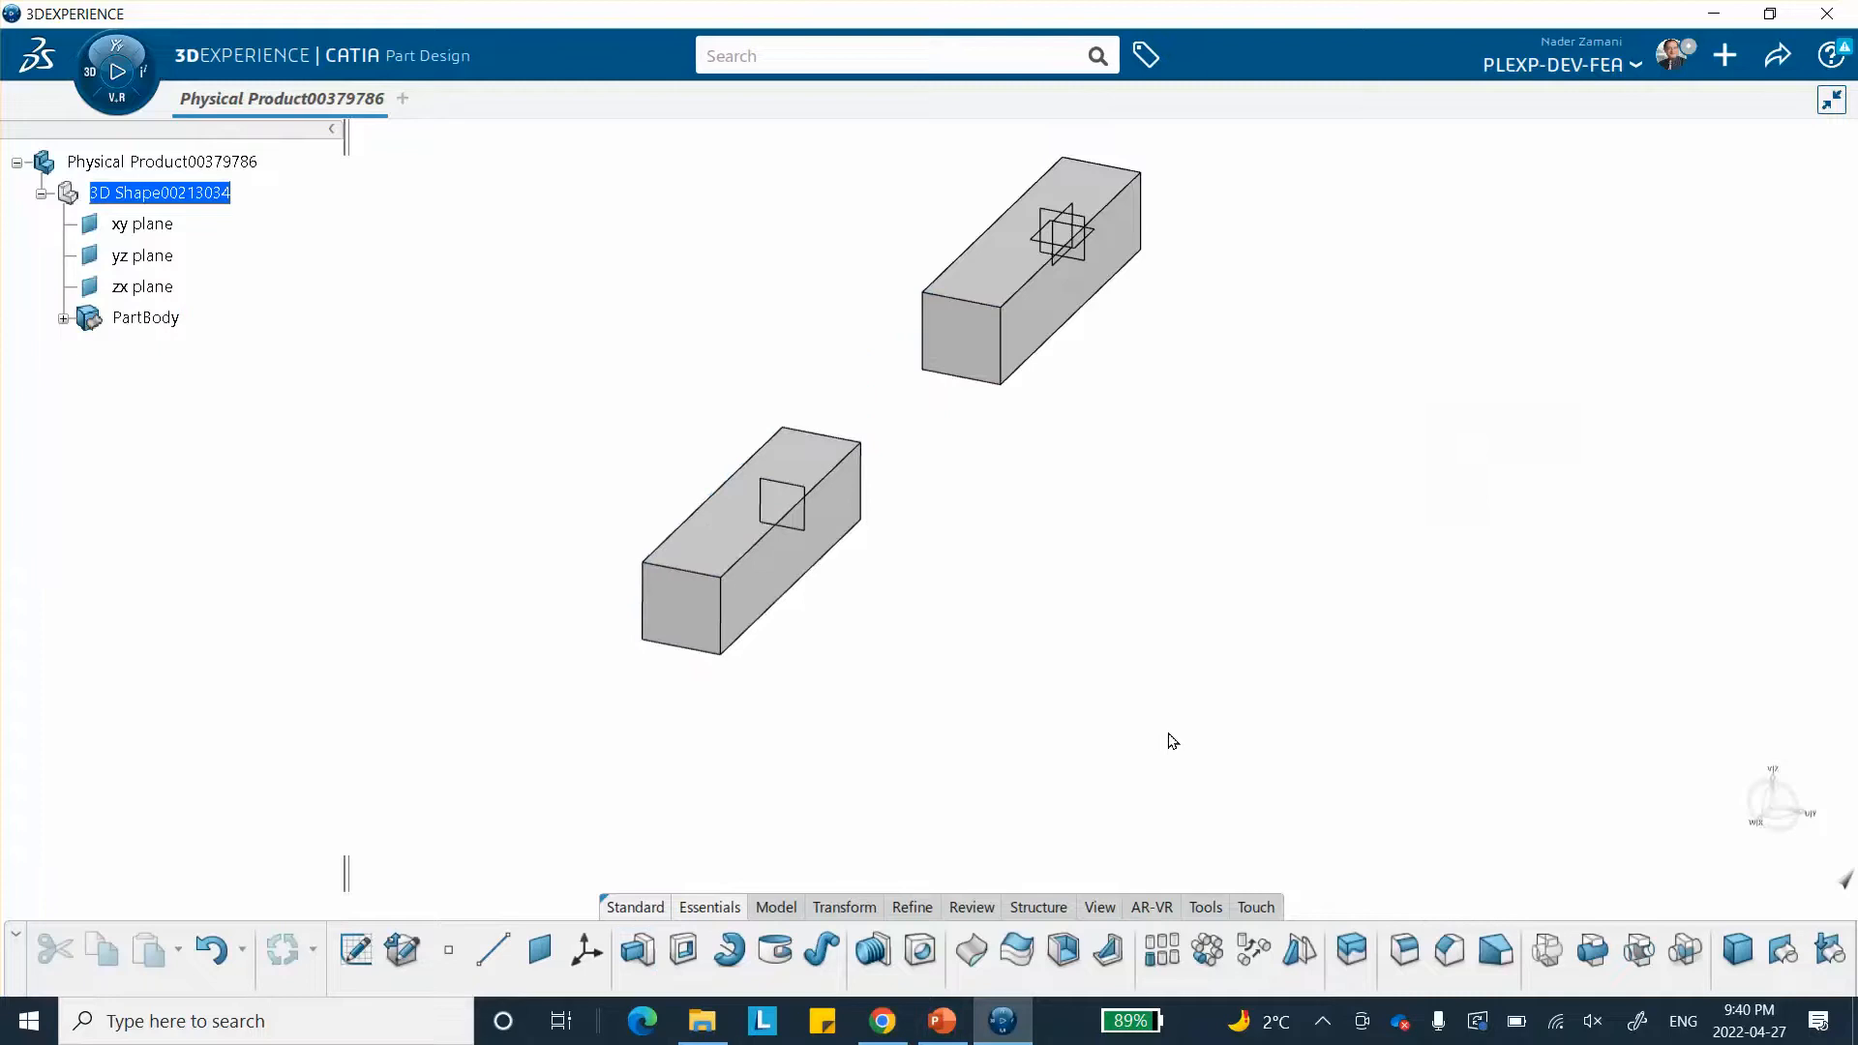
pyautogui.moveTo(1136, 531); pyautogui.dragTo(1136, 630, button='middle')
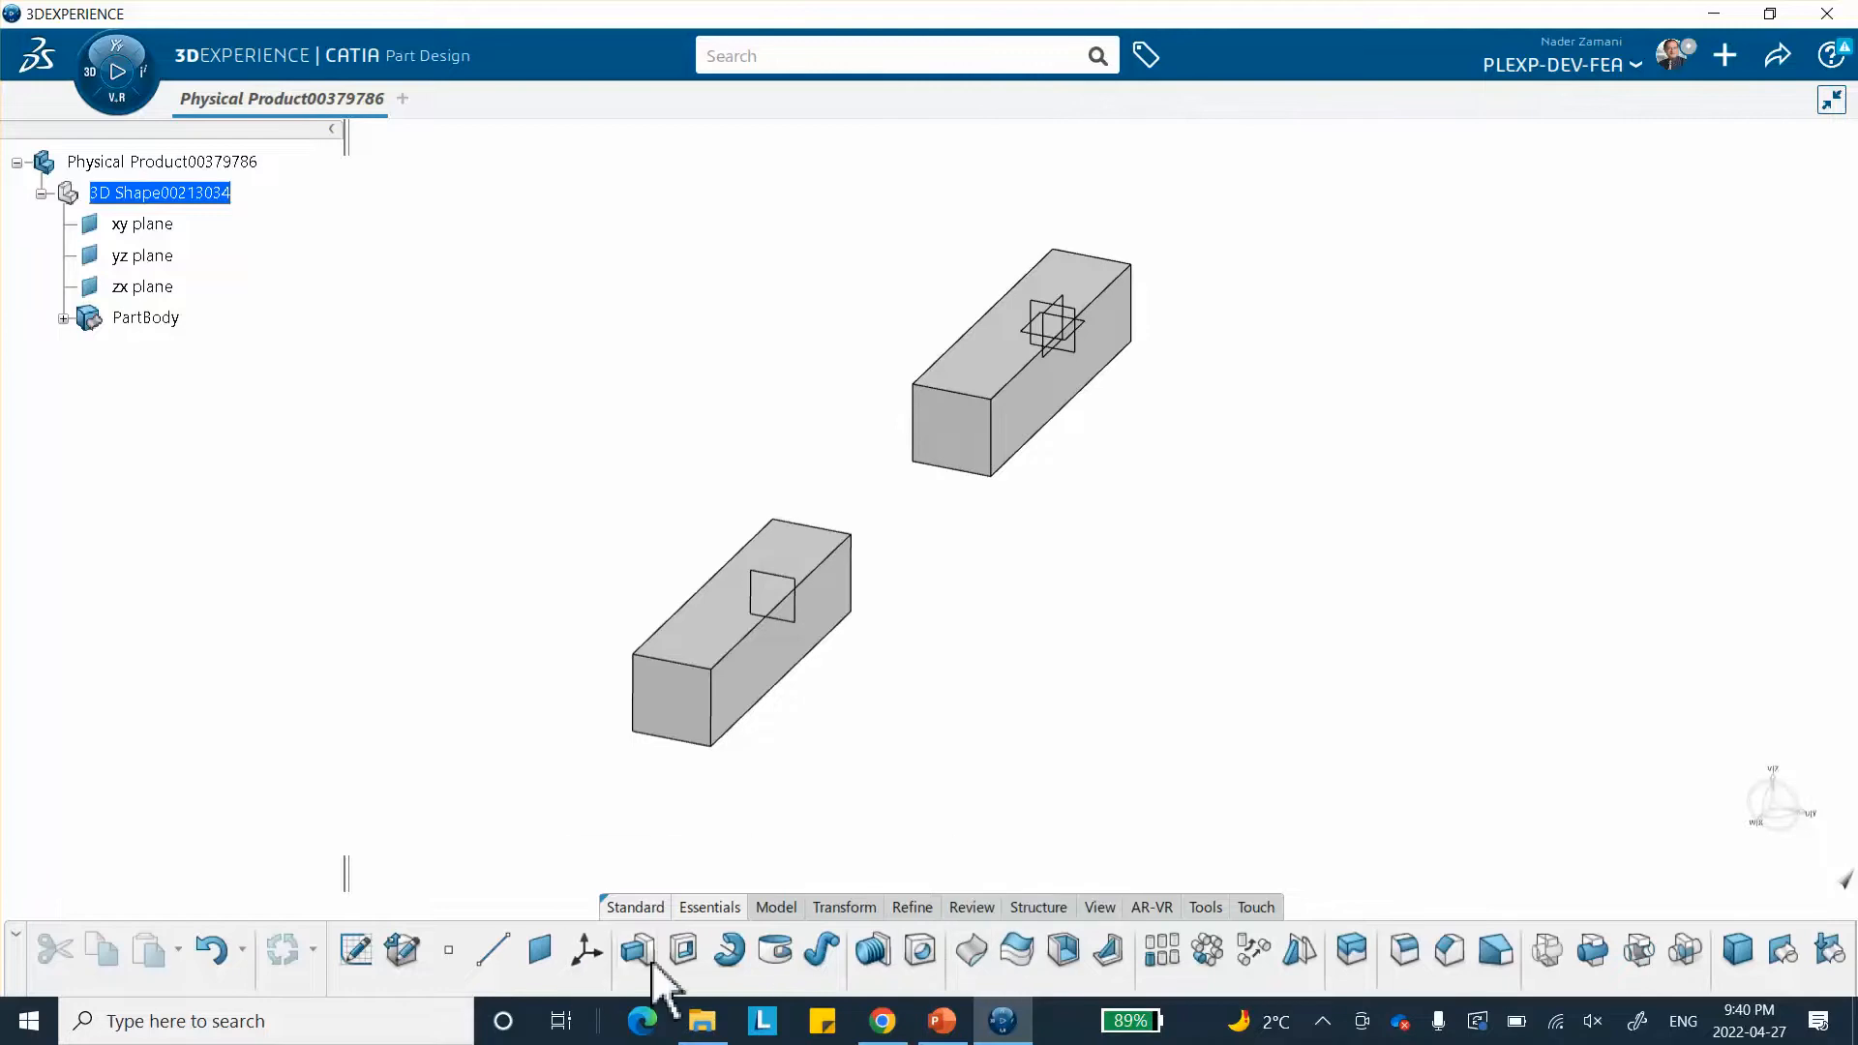
# - Create one new core material titled "spring-video"
pyautogui.click(1204, 907)
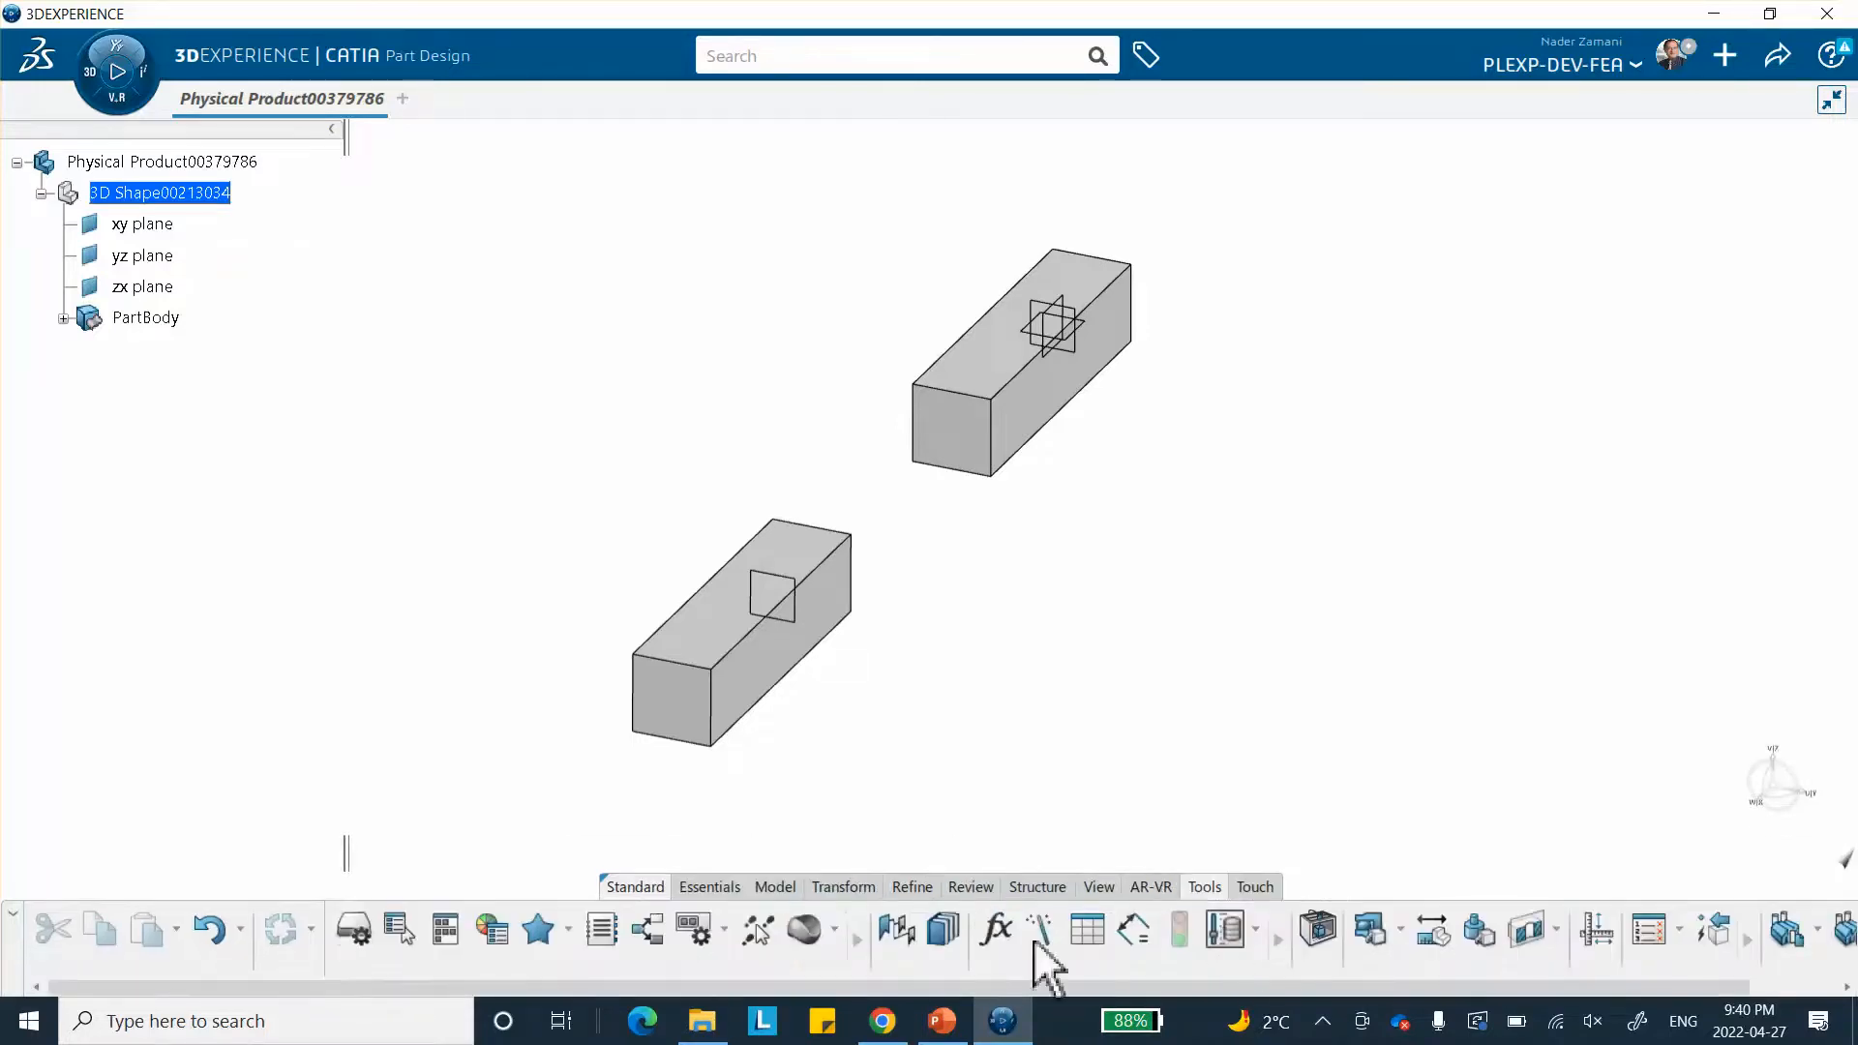
pyautogui.click(833, 931)
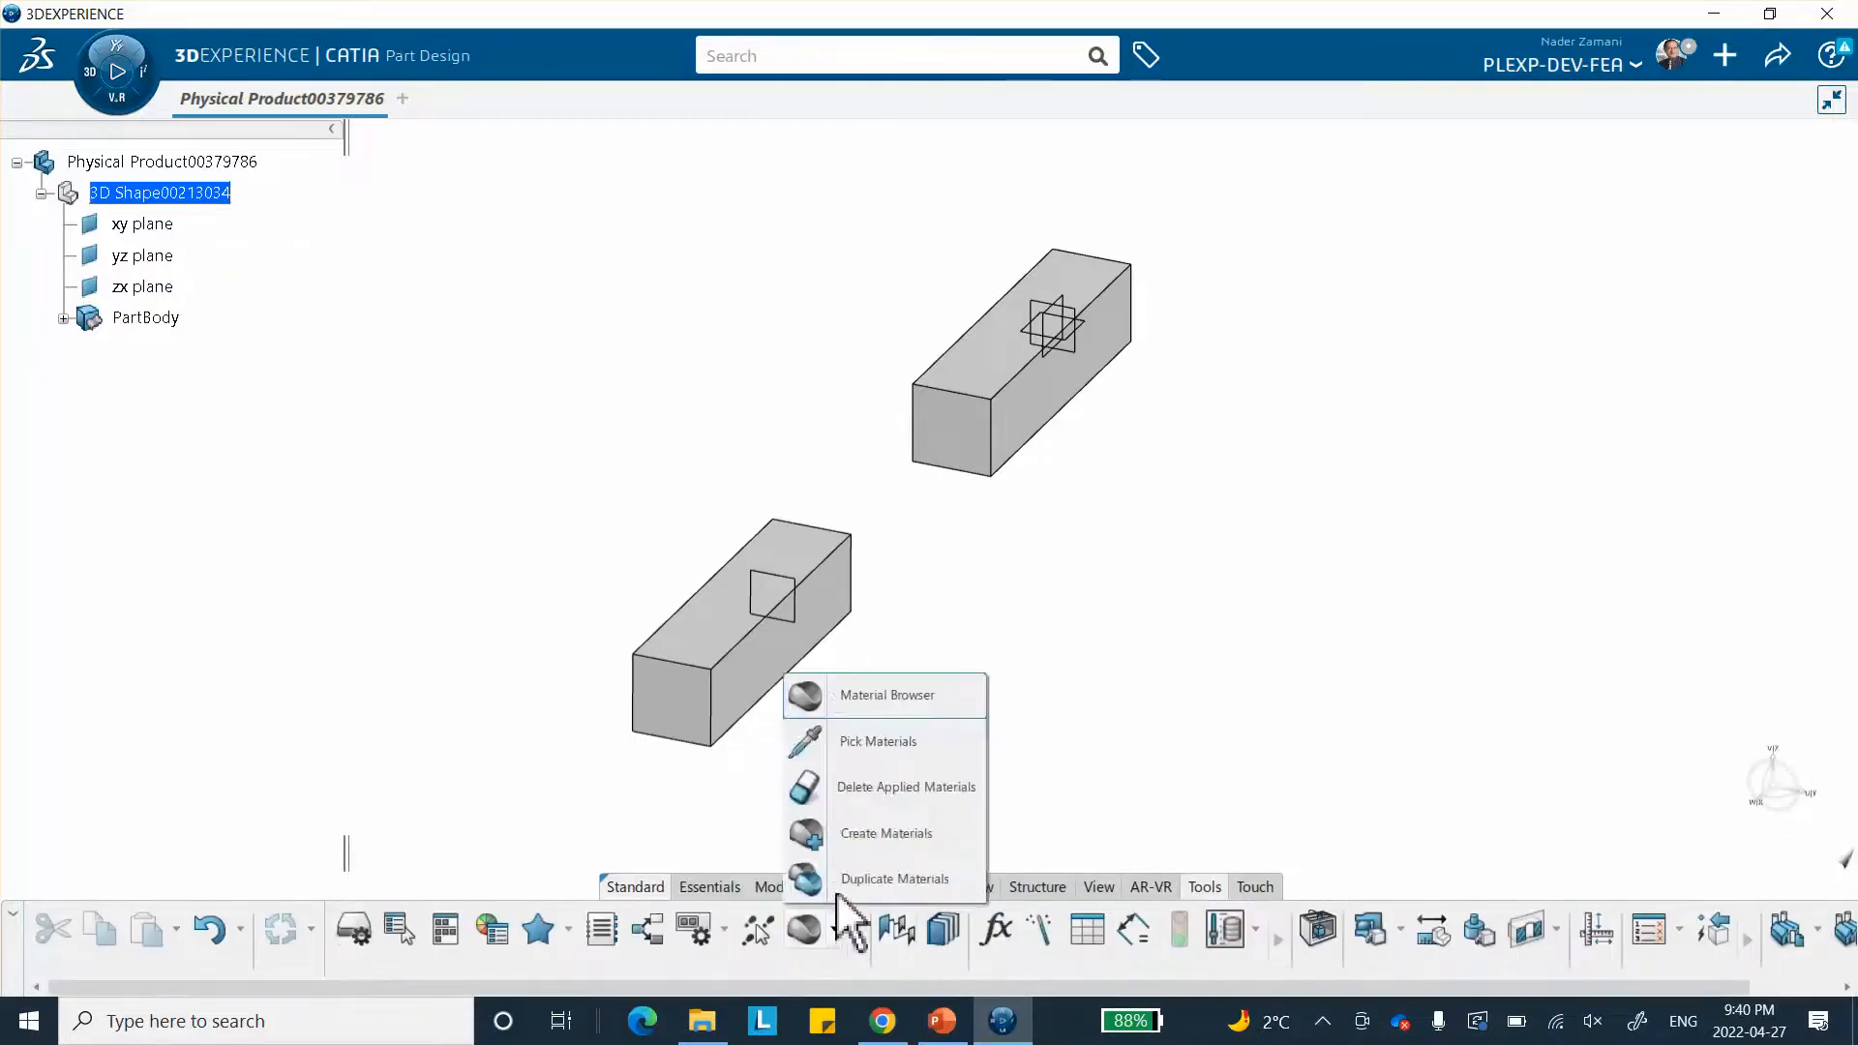
pyautogui.click(852, 838)
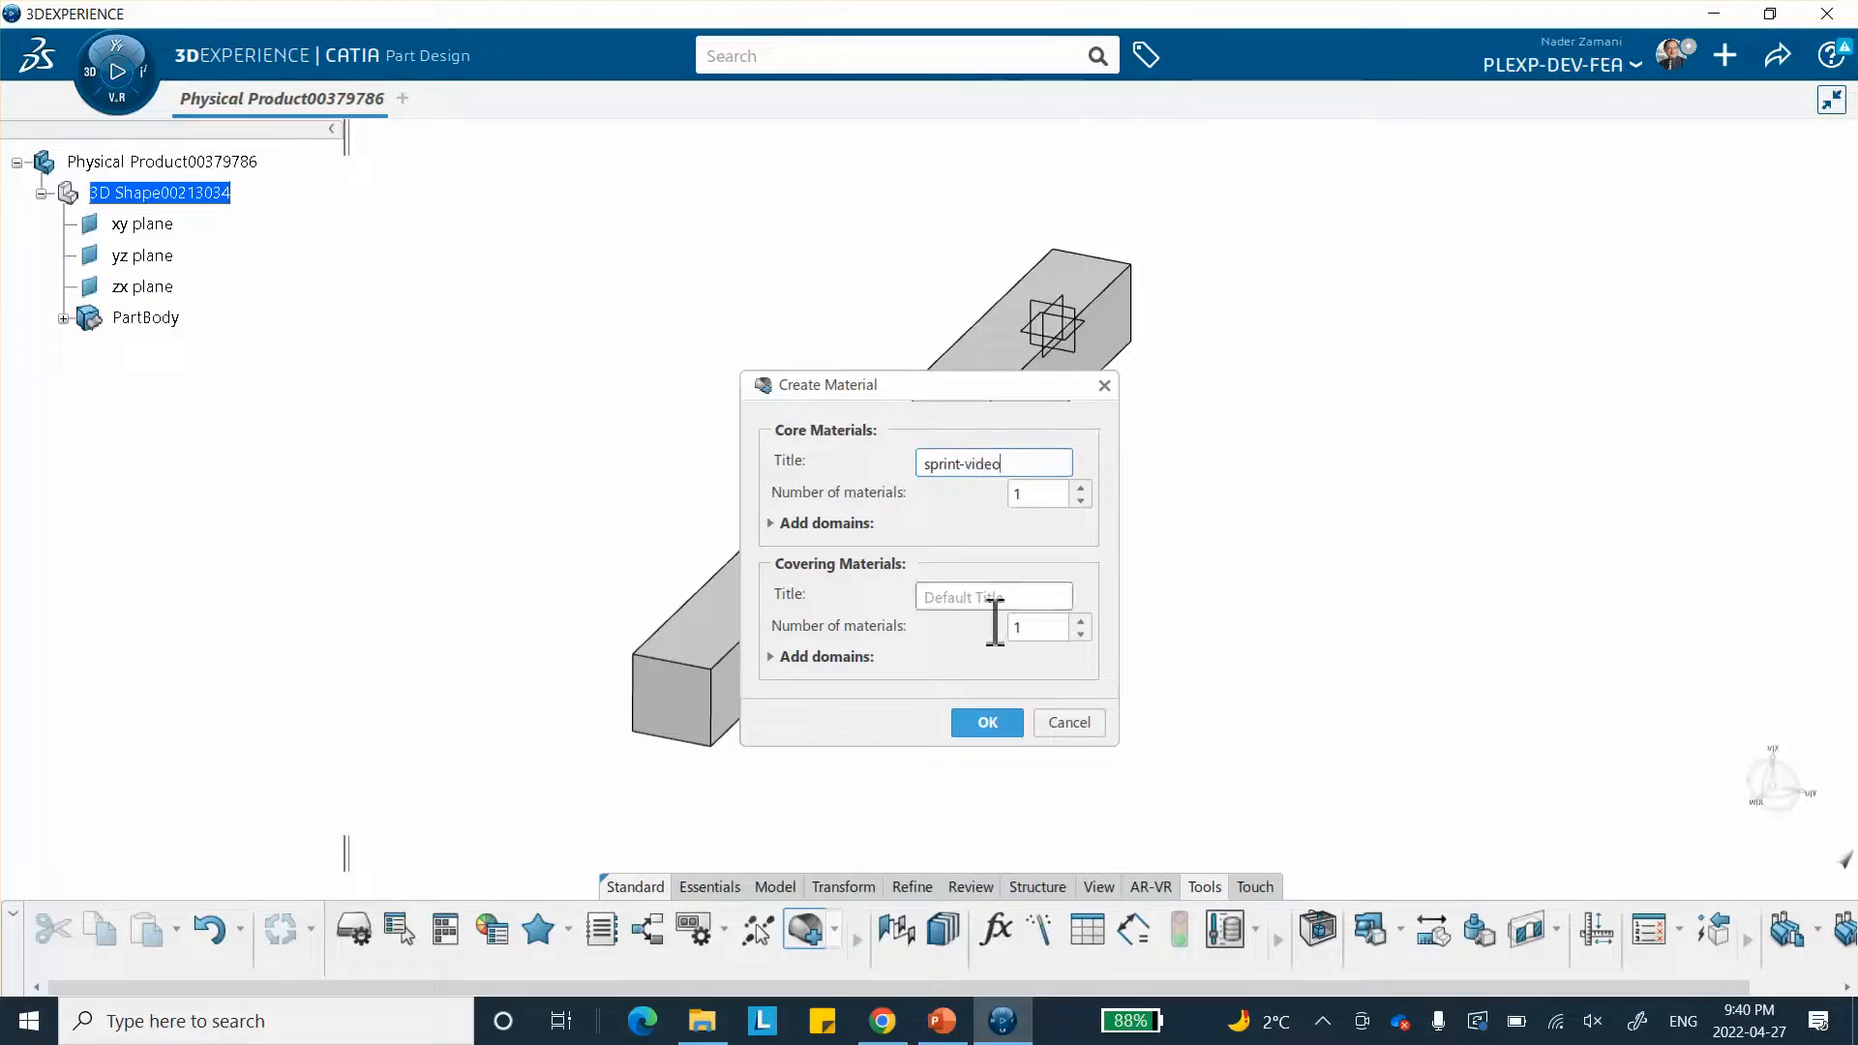
pyautogui.moveTo(956, 464); pyautogui.dragTo(963, 464)
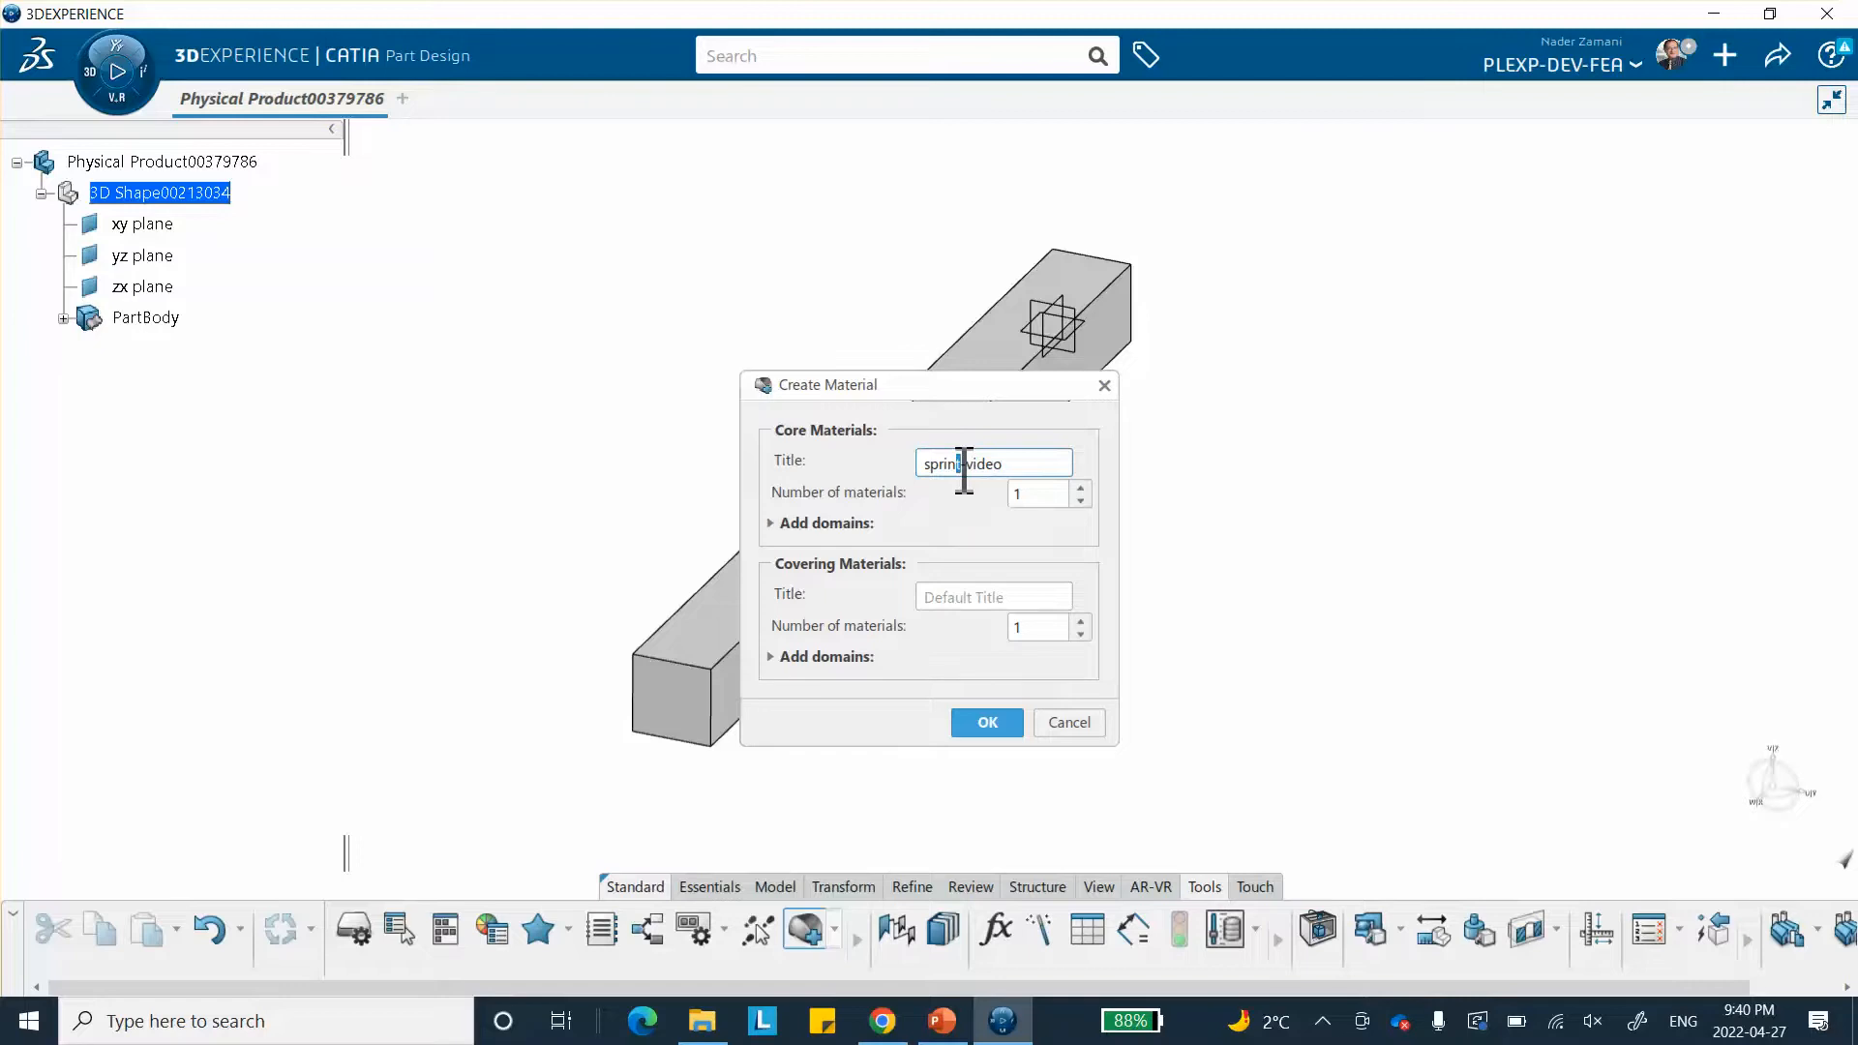
pyautogui.click(984, 721)
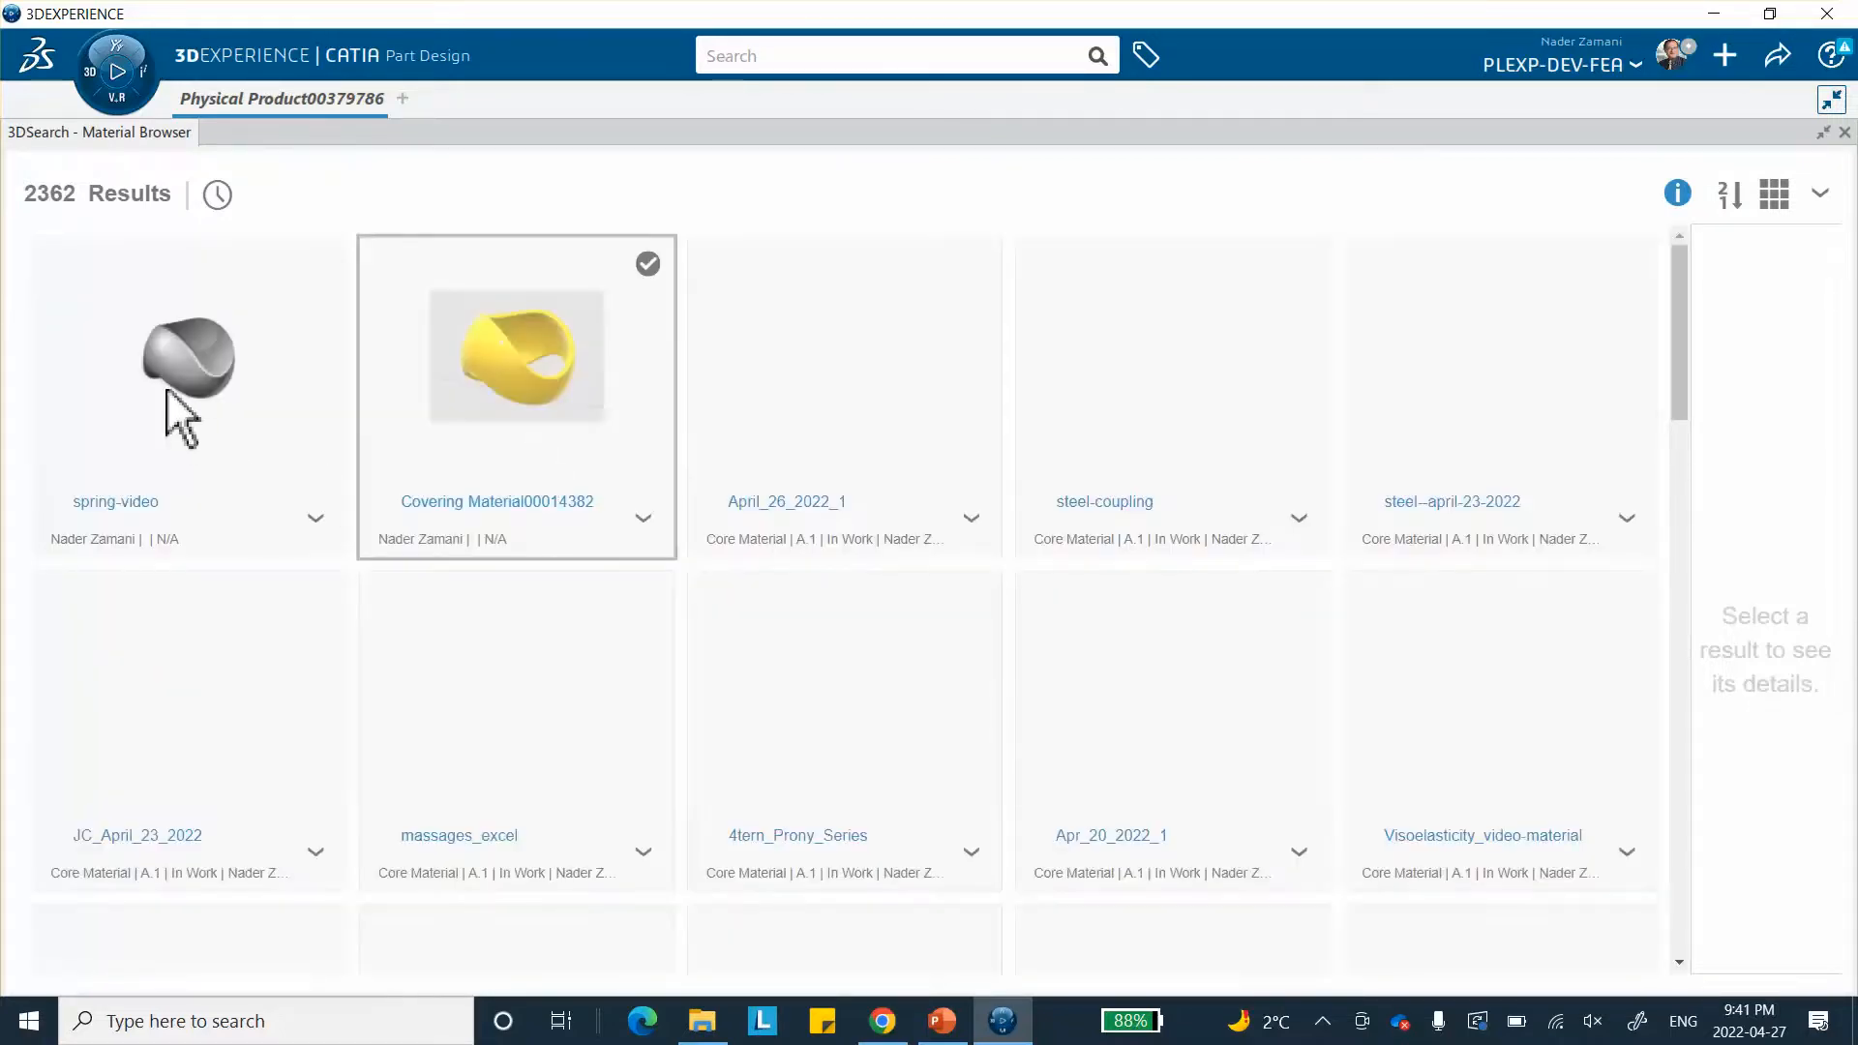
# - Apply the spring-video material to the root physical product and close the material browser
pyautogui.click(193, 384)
pyautogui.rightClick(193, 378)
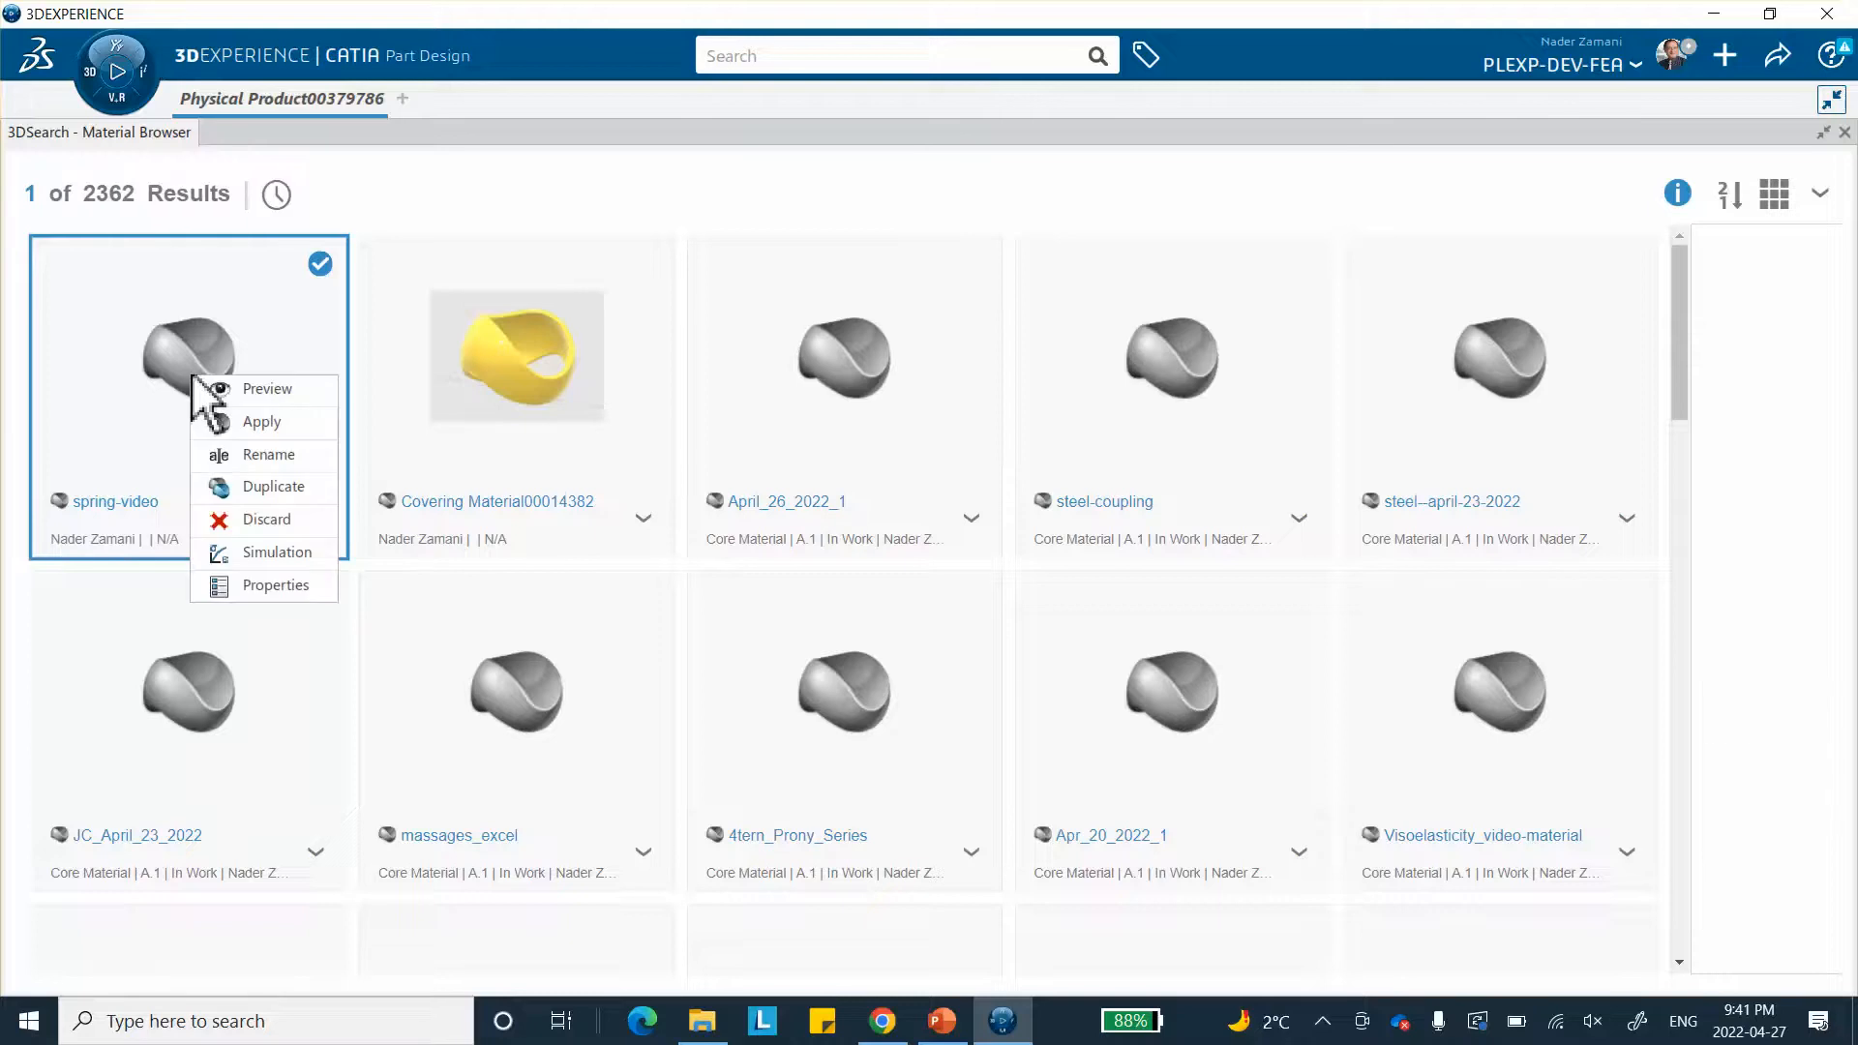
pyautogui.click(277, 426)
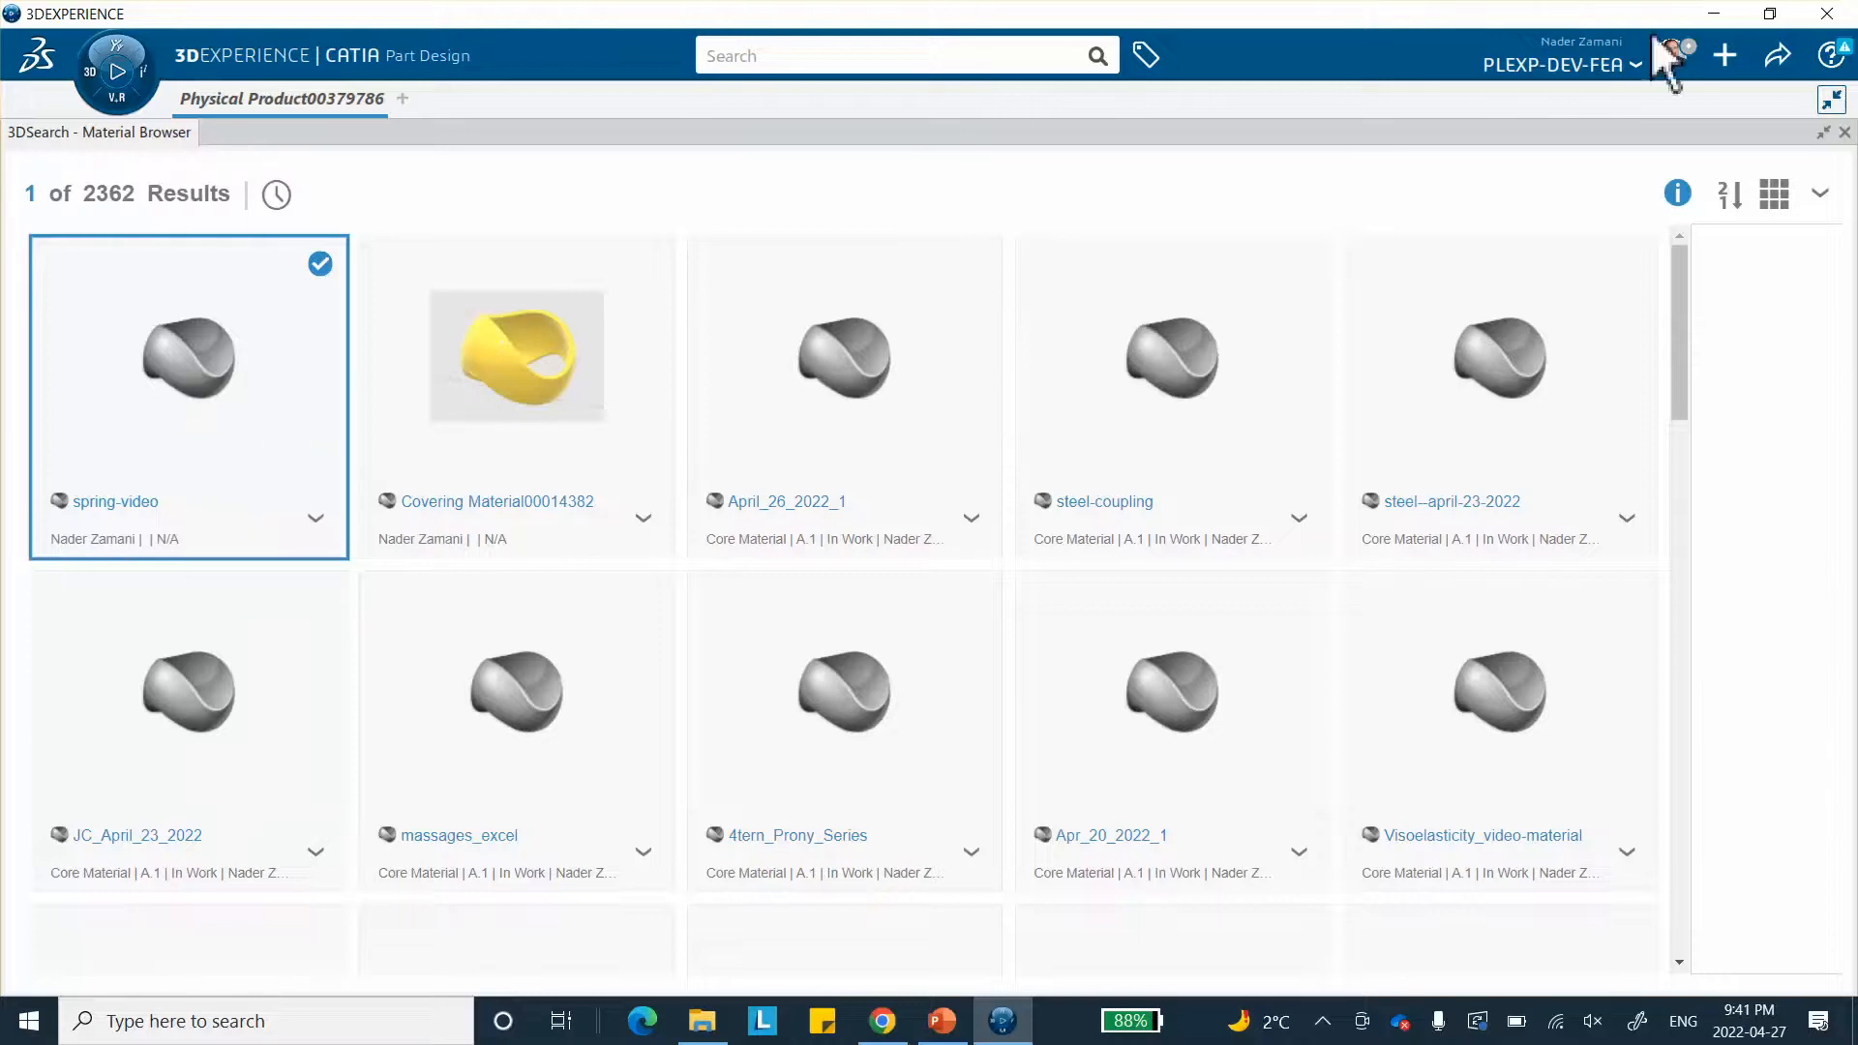
pyautogui.click(1844, 131)
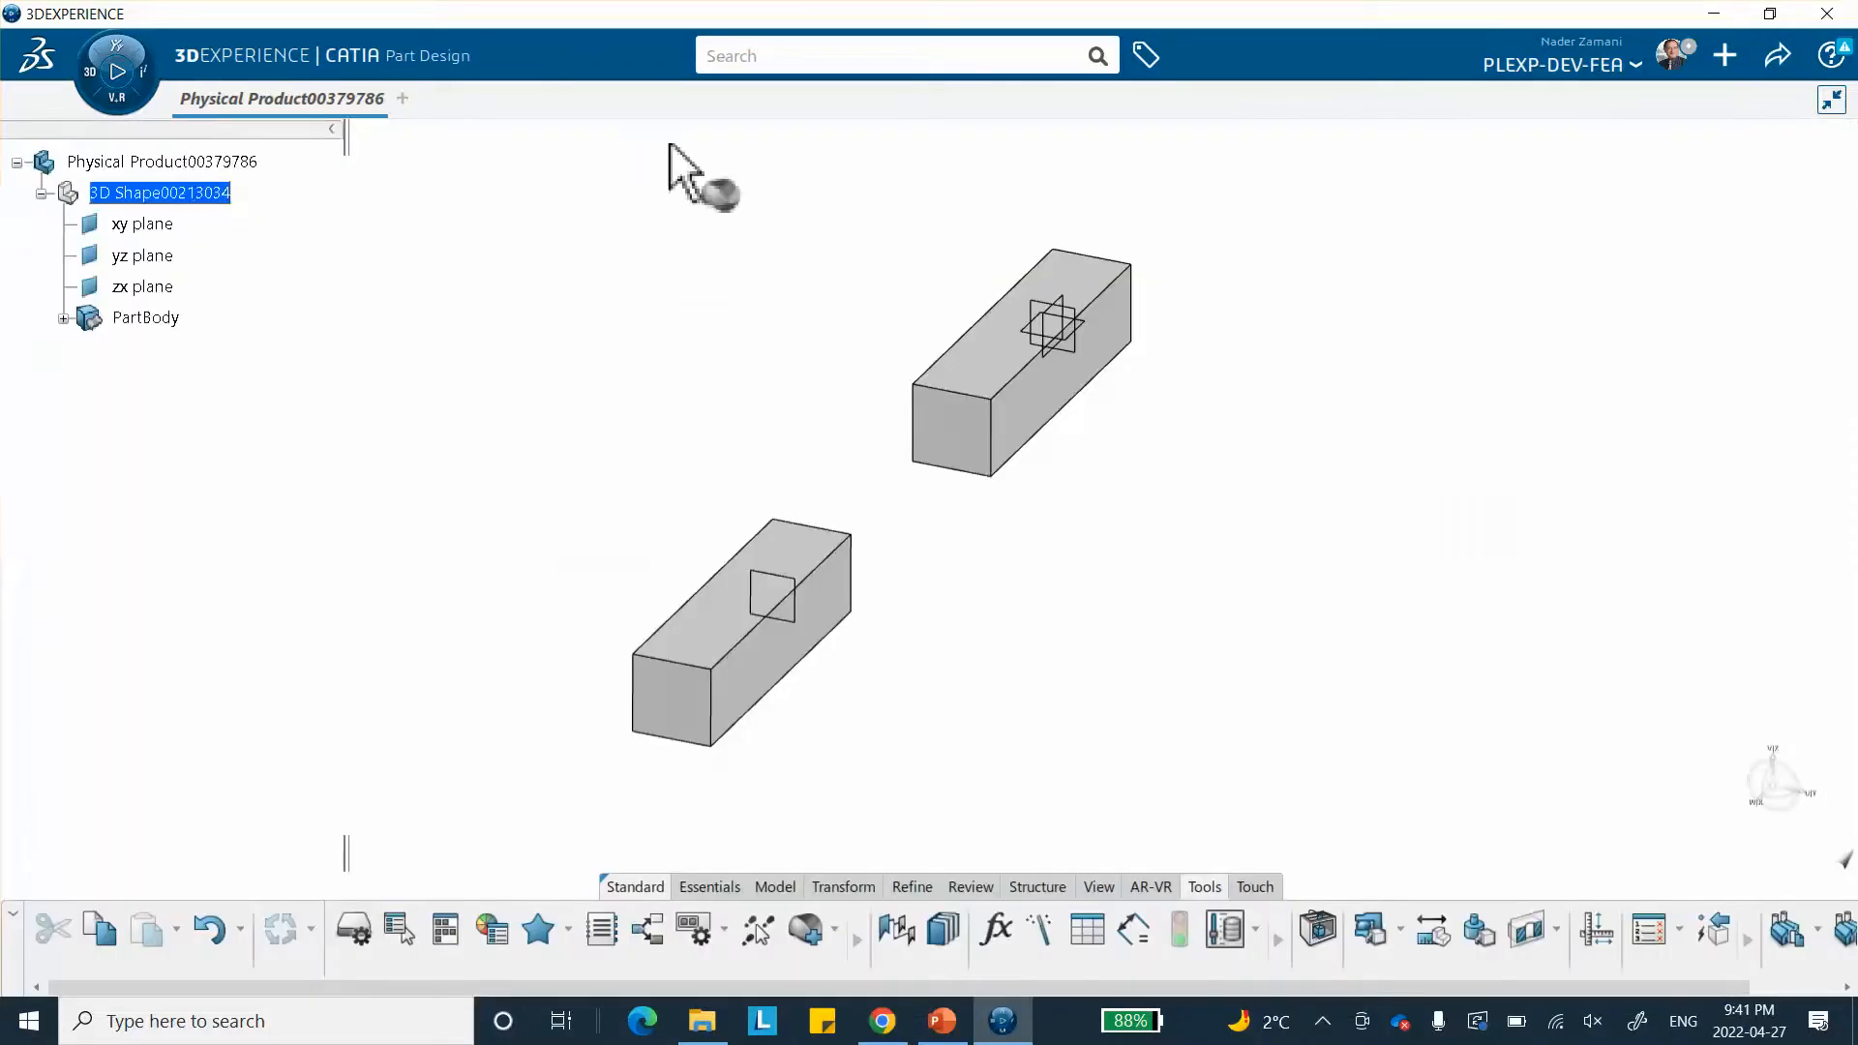
pyautogui.click(180, 158)
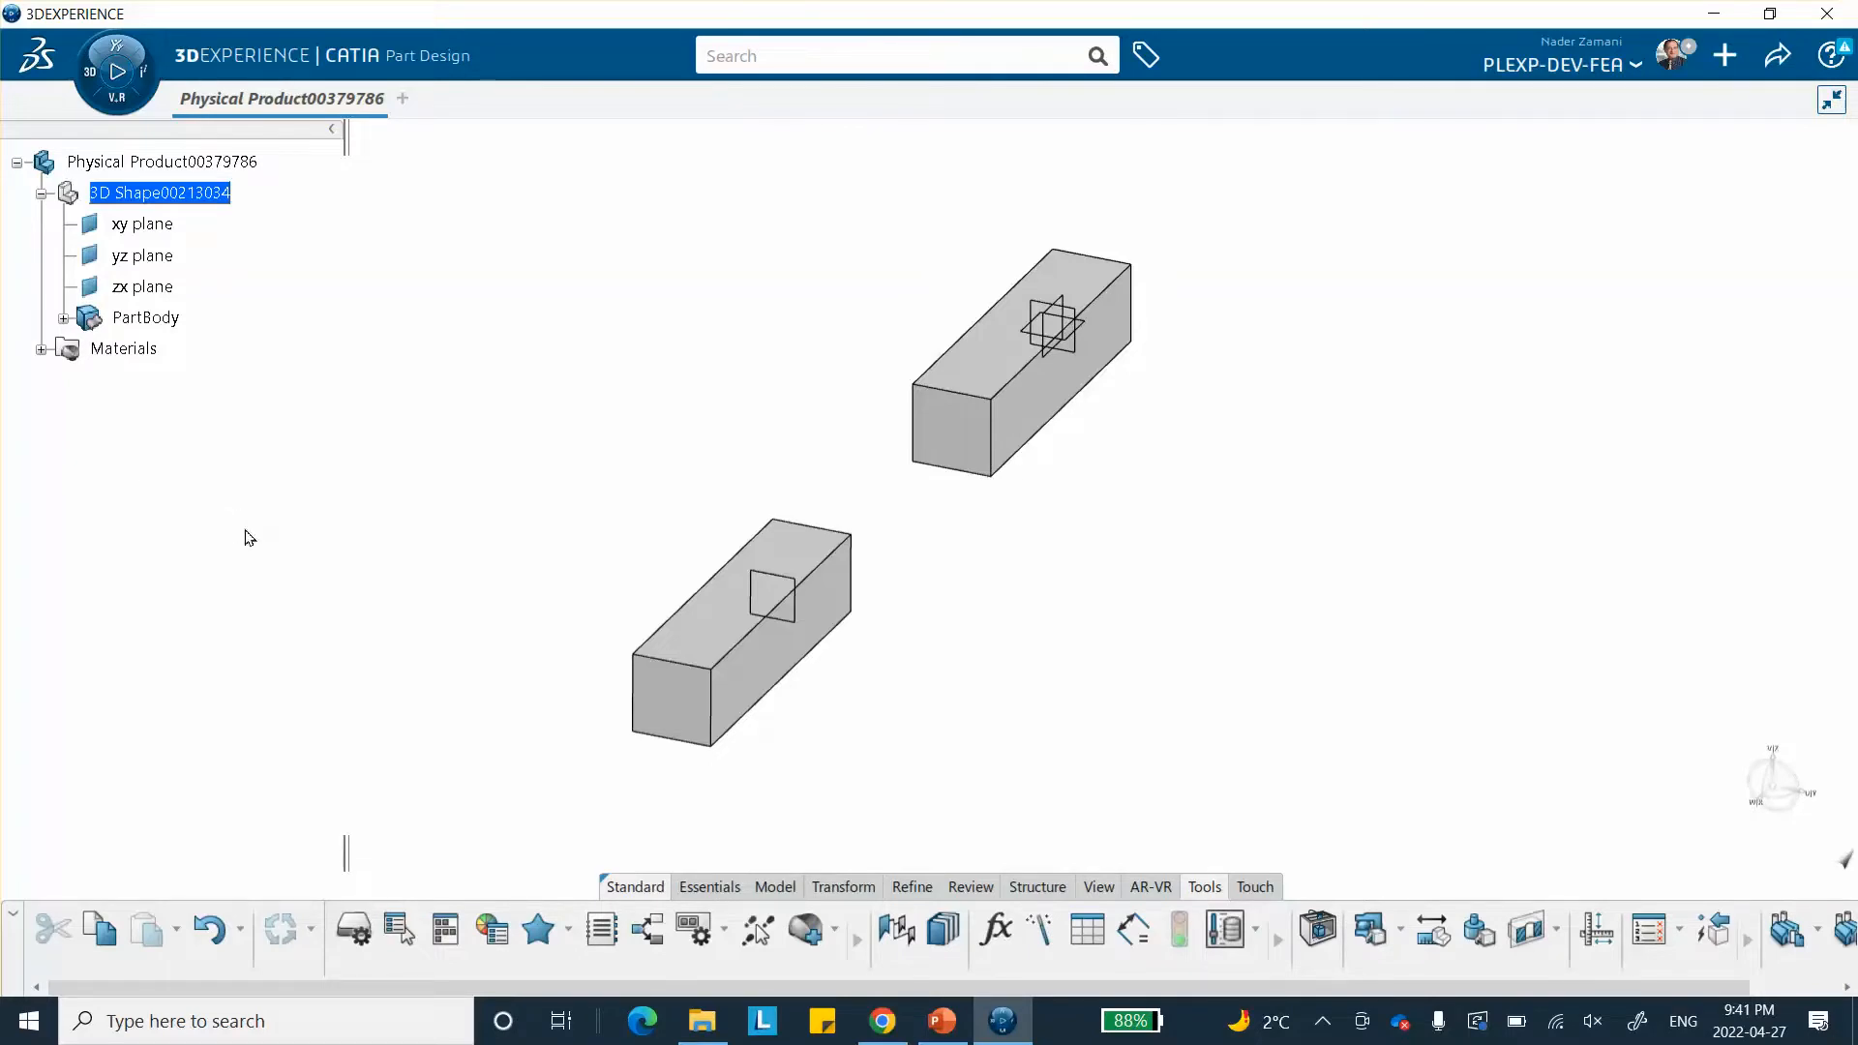
# - Open the spring-video material's simulation domain and enable the Elastic option among the Abaqus Multiphysics mechanical elasticity behaviors
pyautogui.click(41, 349)
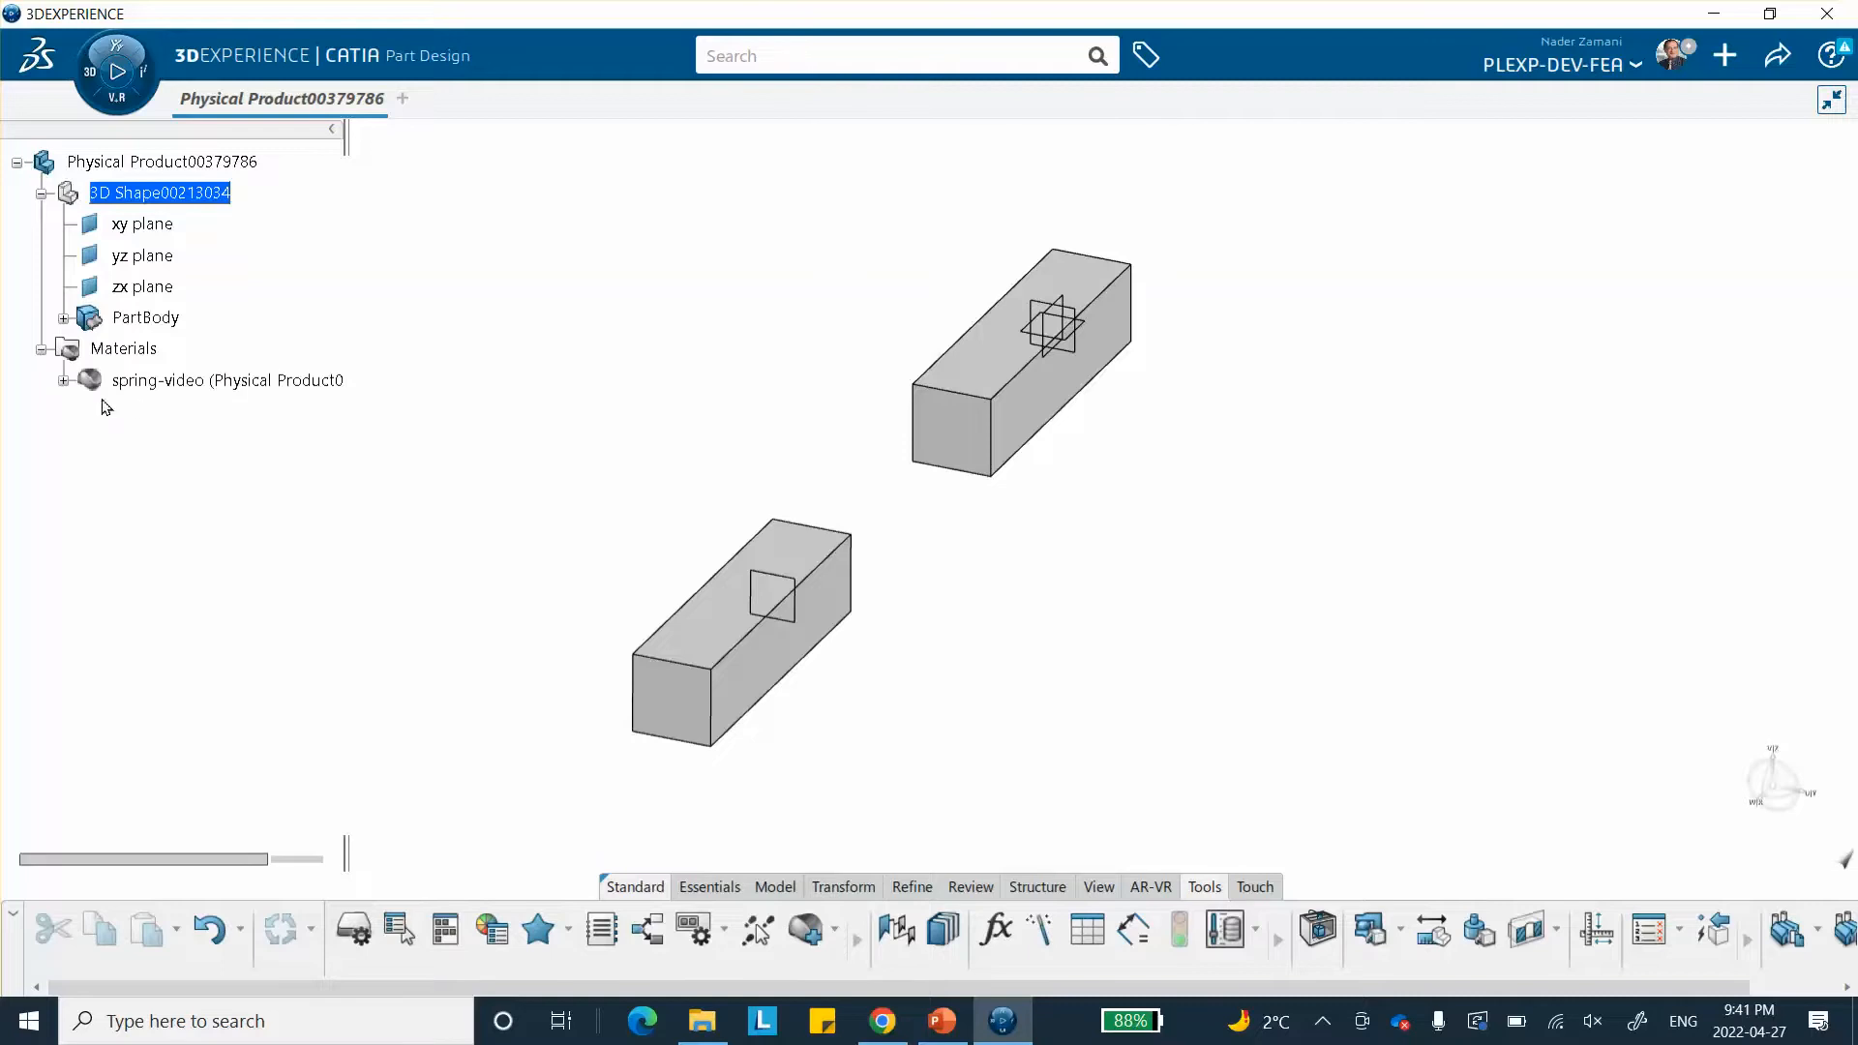
pyautogui.click(63, 381)
pyautogui.click(174, 413)
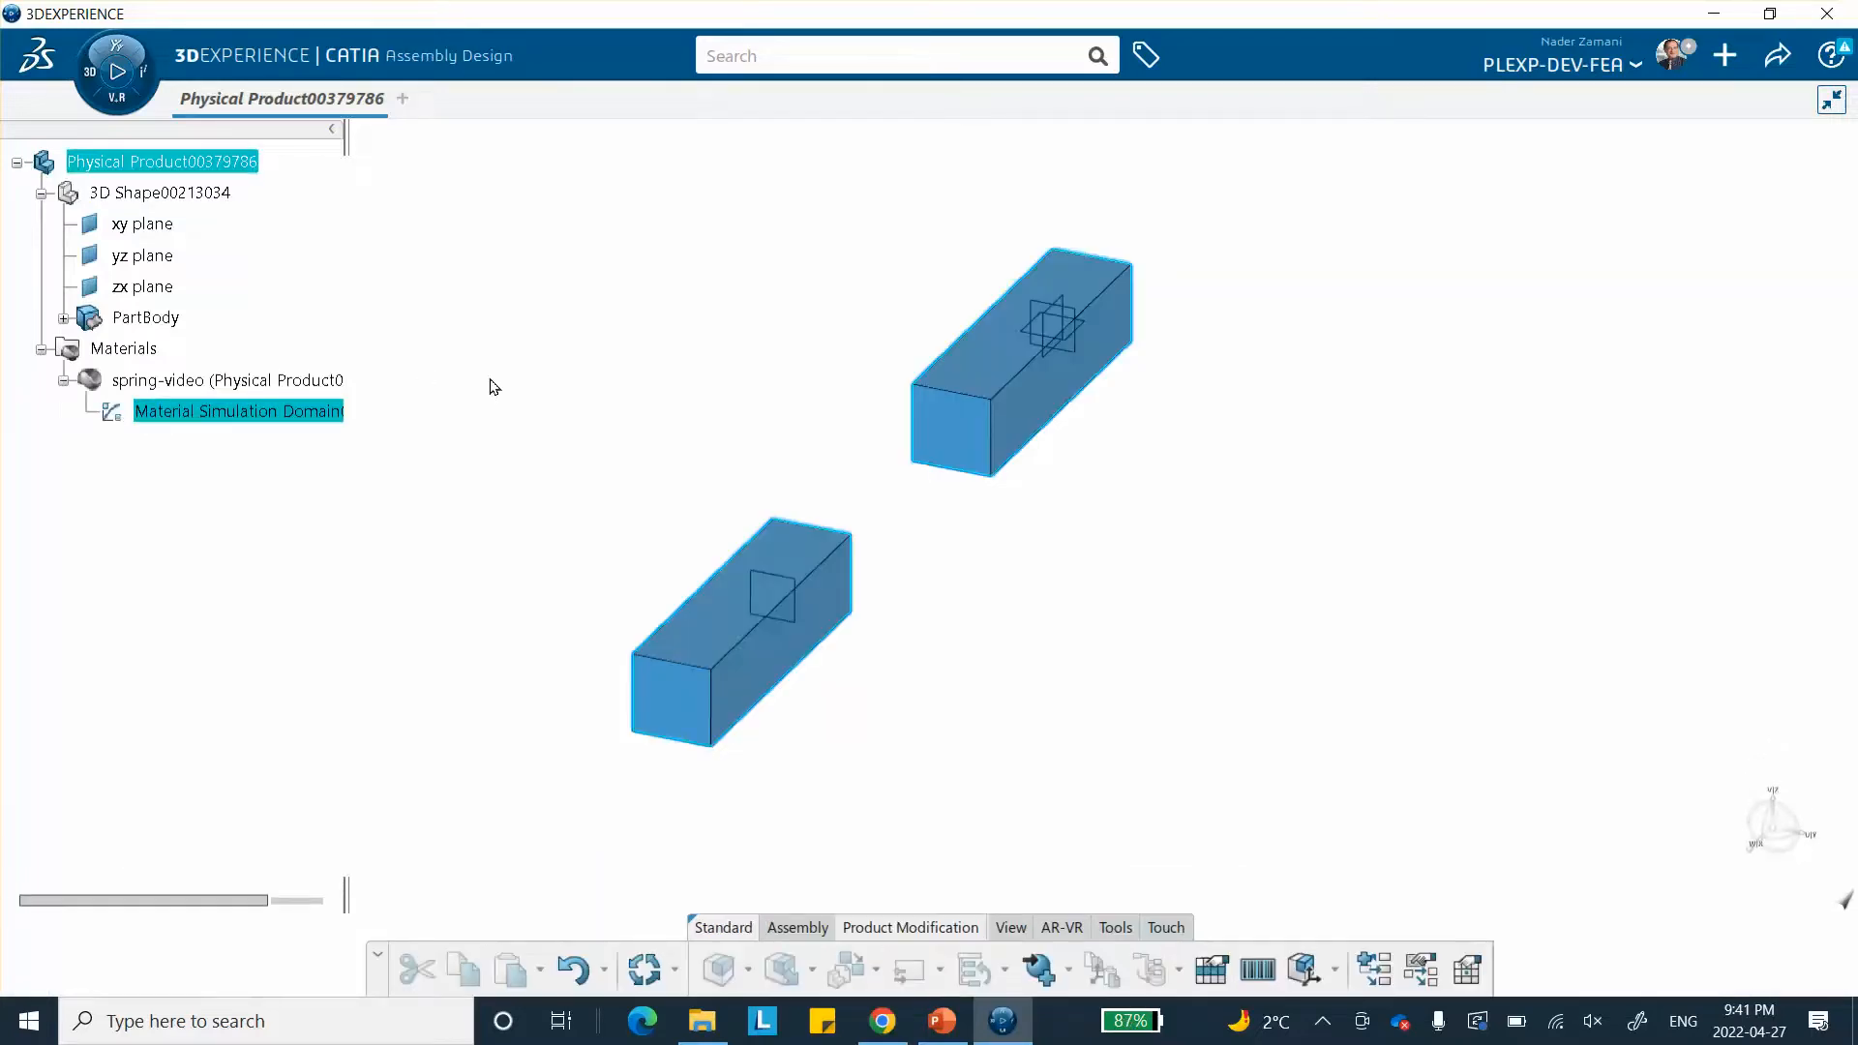
pyautogui.doubleClick(290, 411)
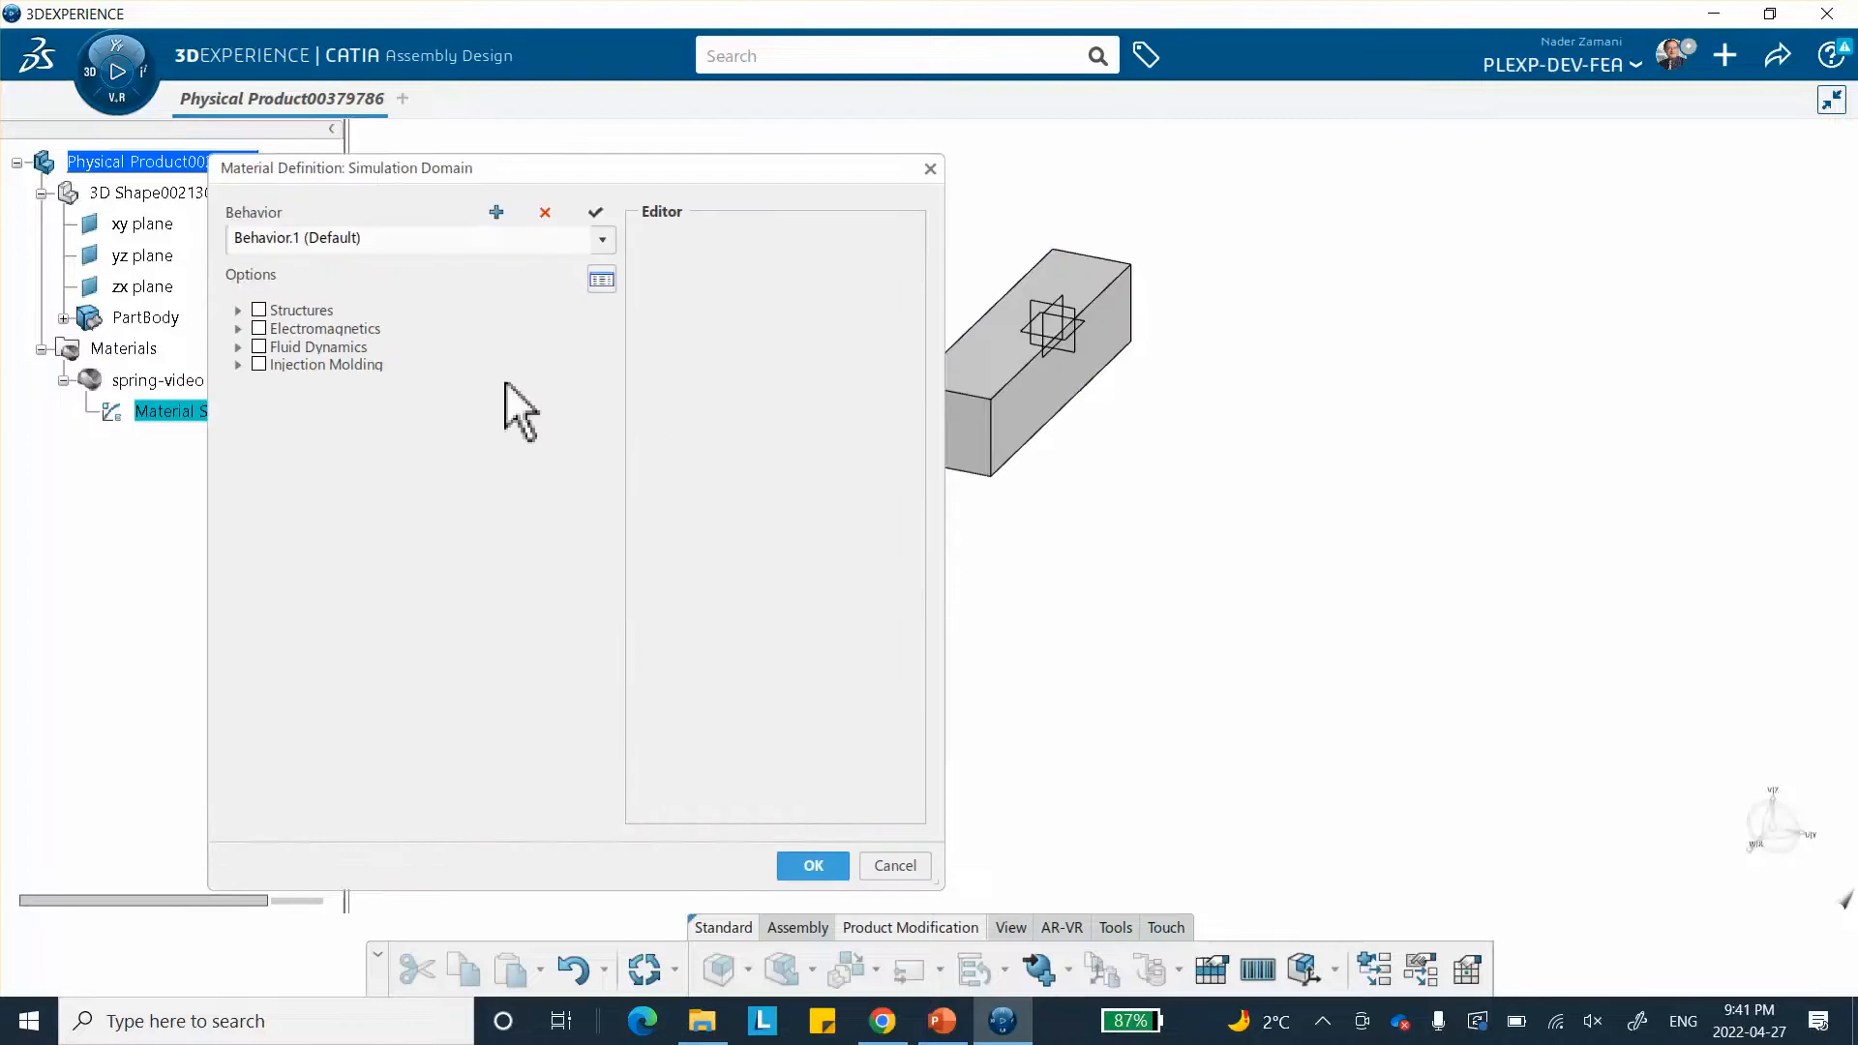
pyautogui.click(238, 310)
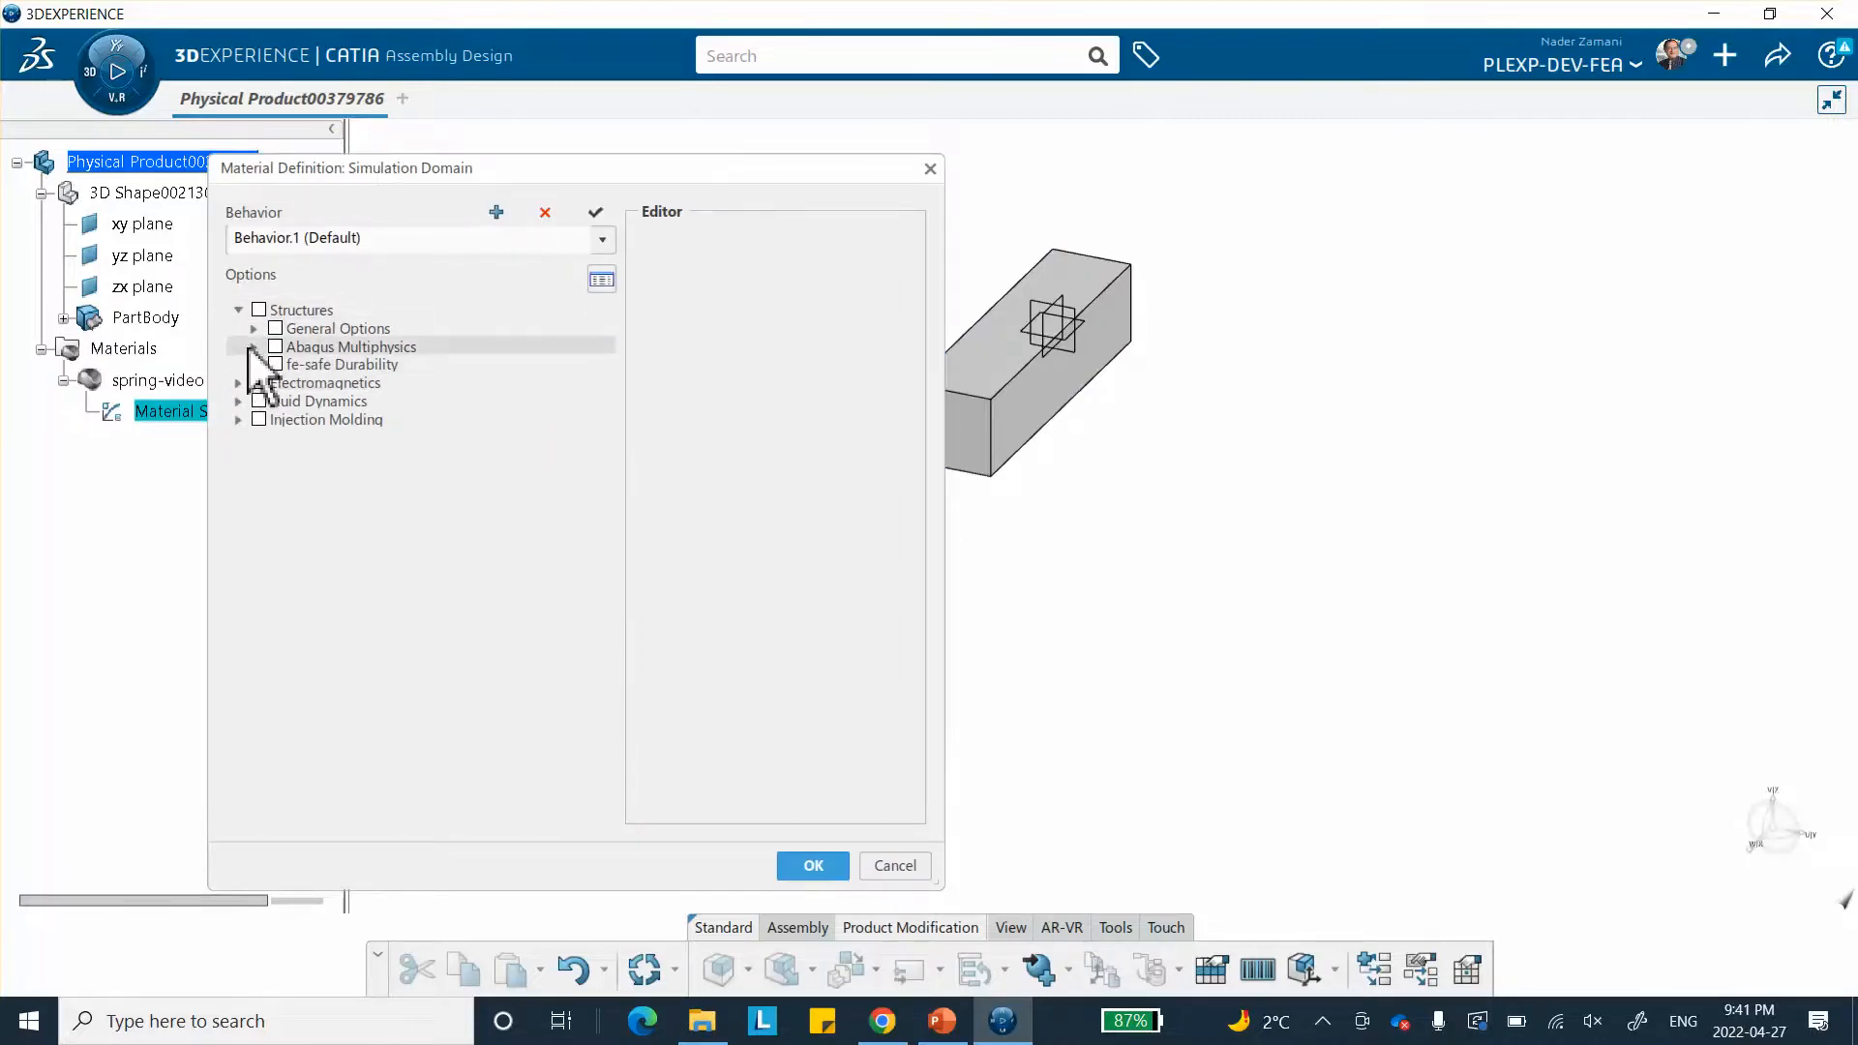
pyautogui.click(253, 347)
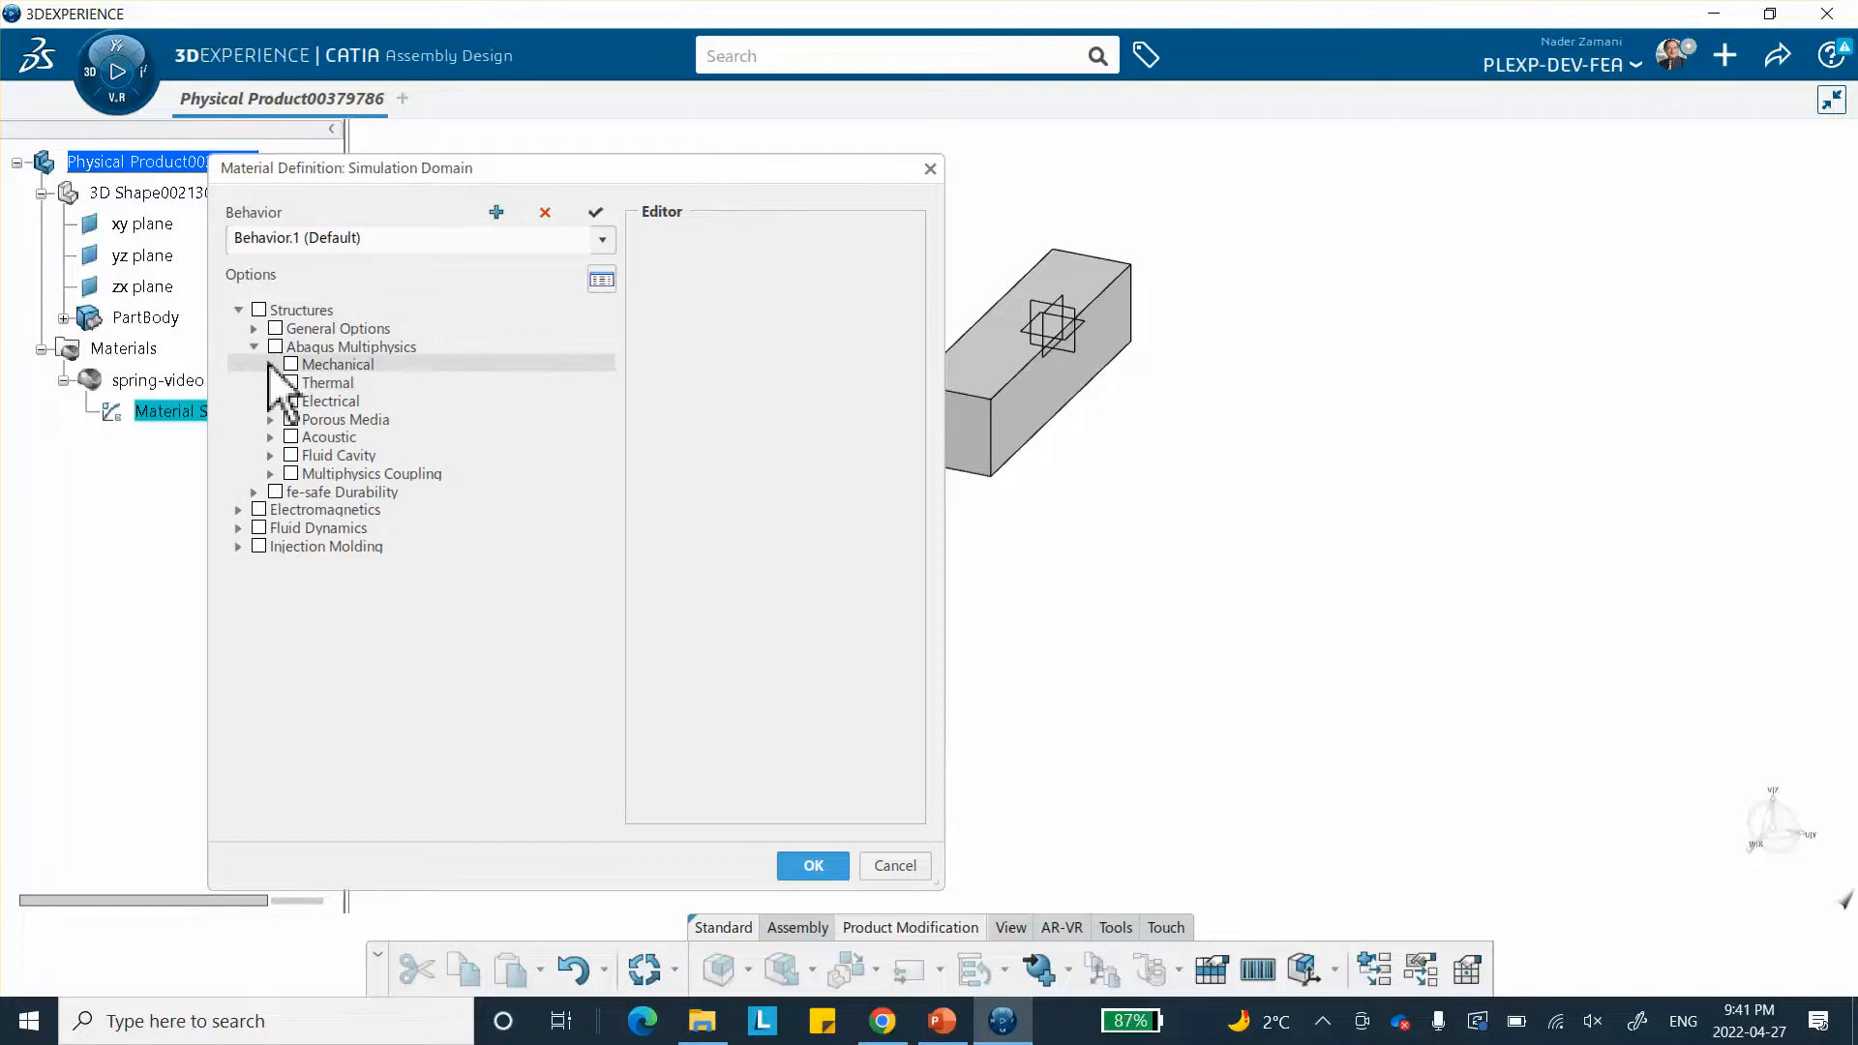
pyautogui.click(270, 364)
pyautogui.click(286, 382)
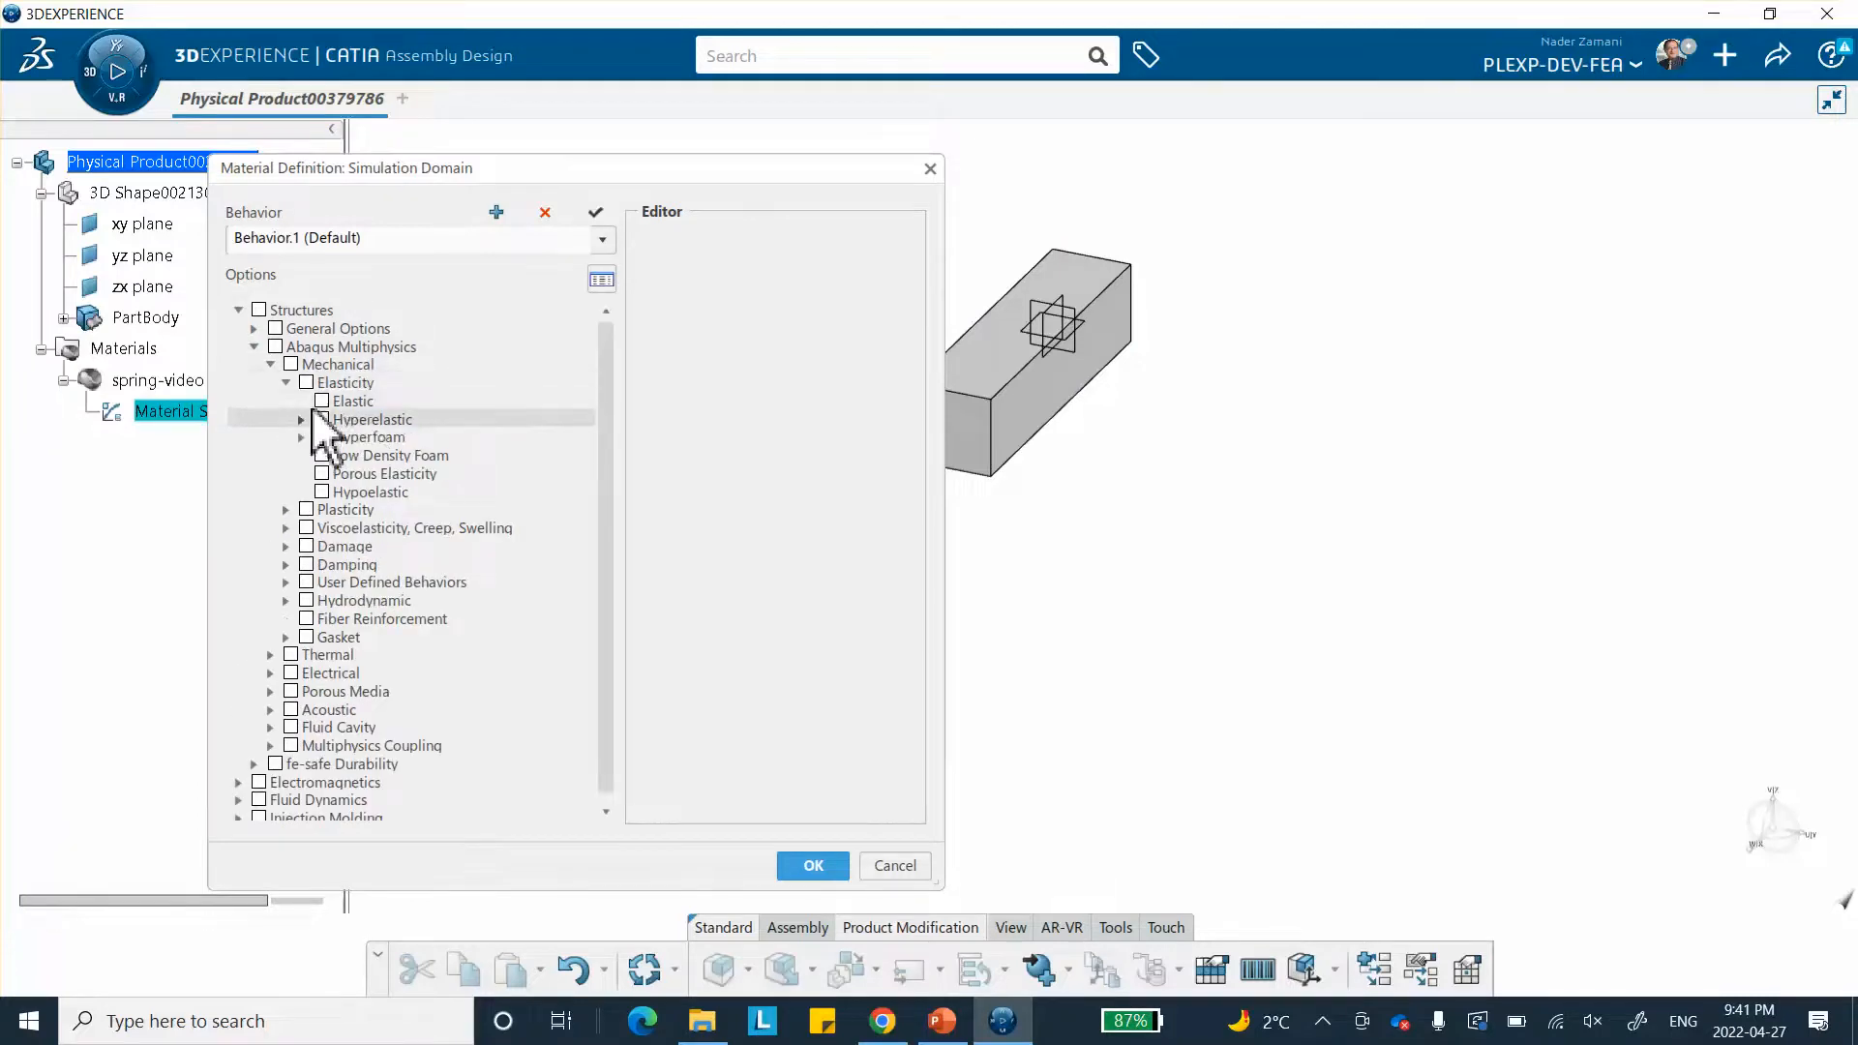
pyautogui.click(322, 401)
# - Set the isotropic Young's modulus to 30000000 psi and Poisson's ratio to 0.3, and accept the material definition
pyautogui.doubleClick(820, 356)
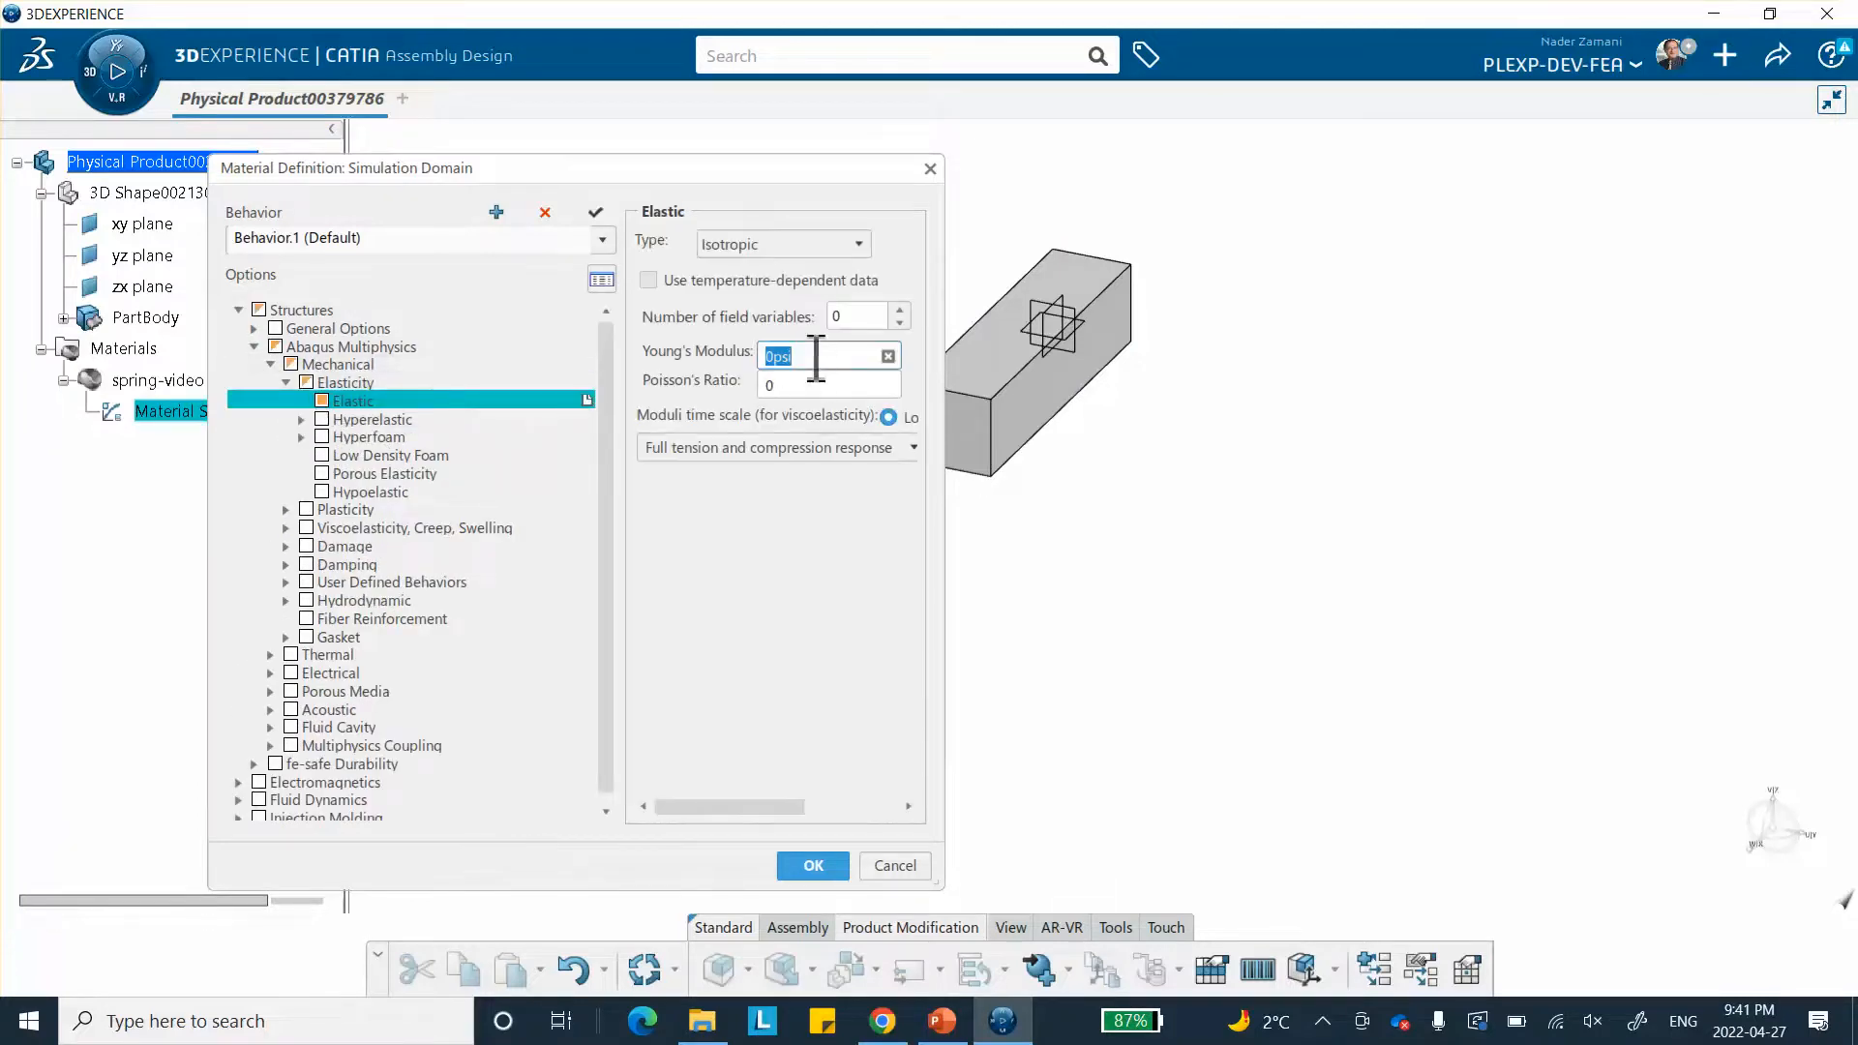
pyautogui.write('30')
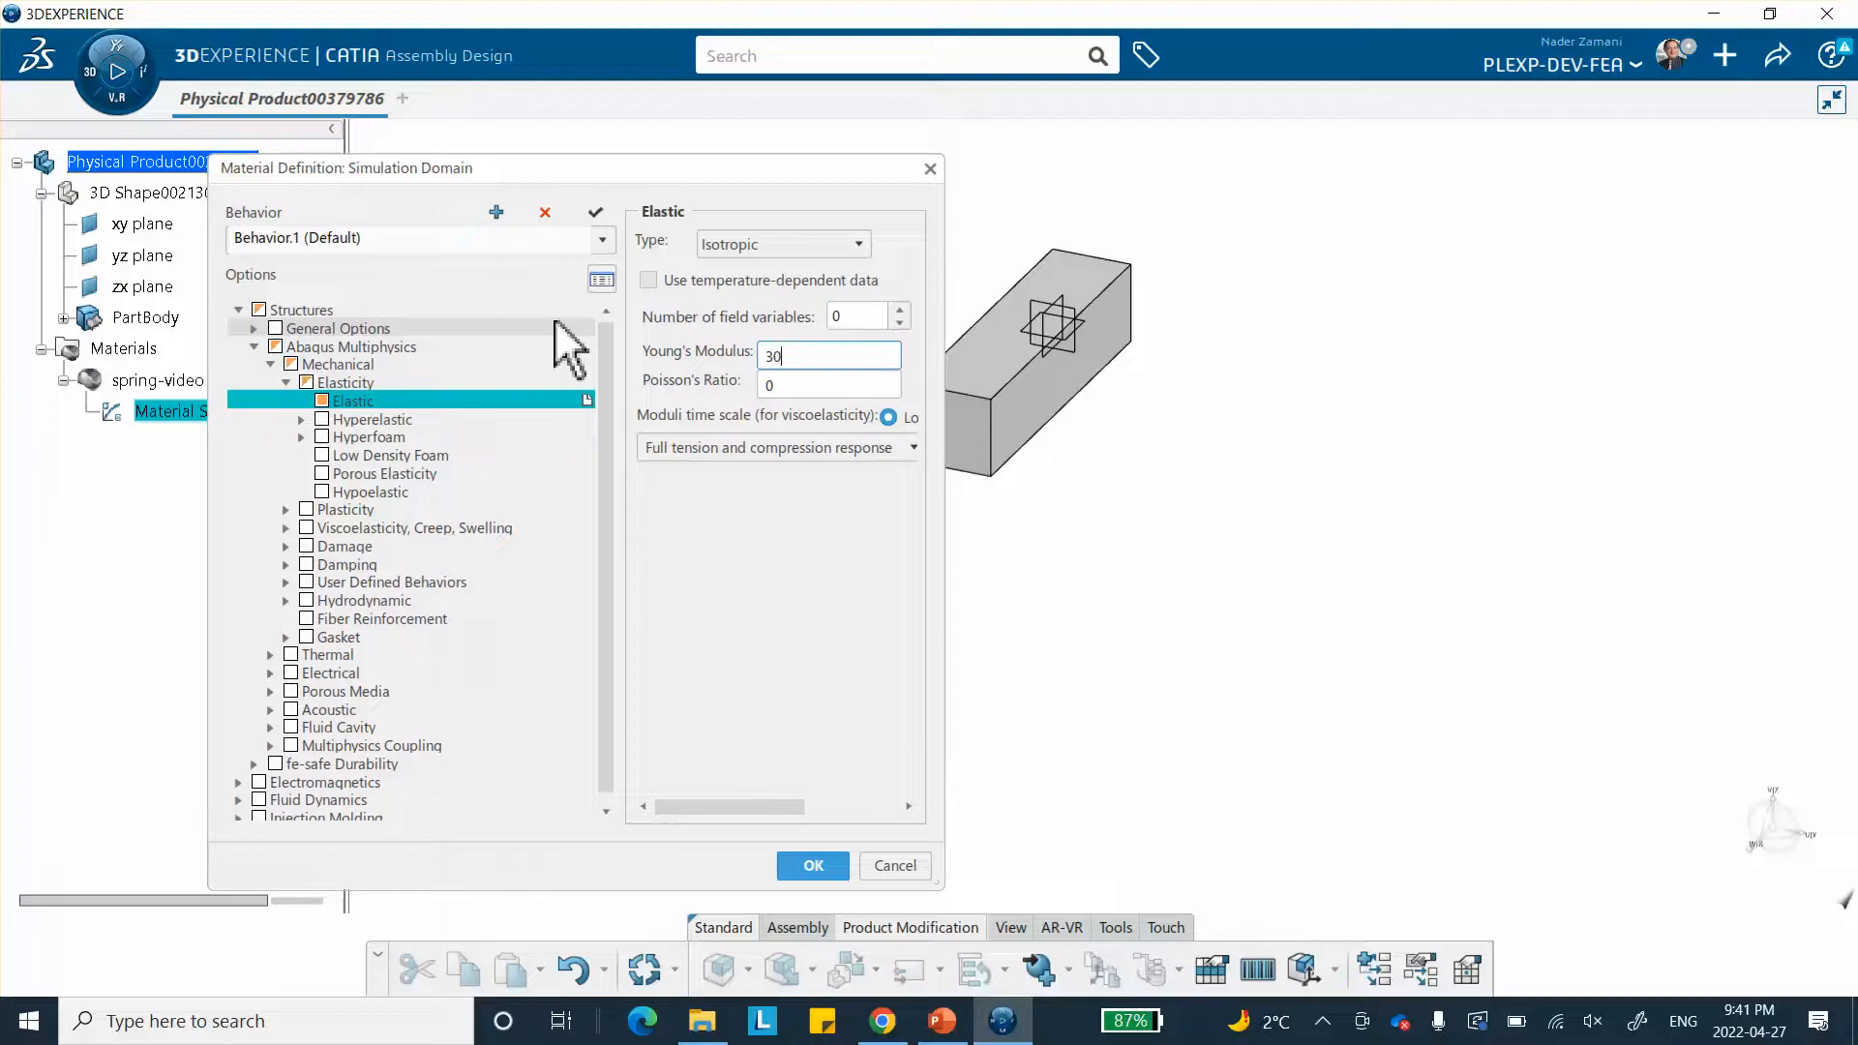
pyautogui.write('000000')
pyautogui.doubleClick(804, 387)
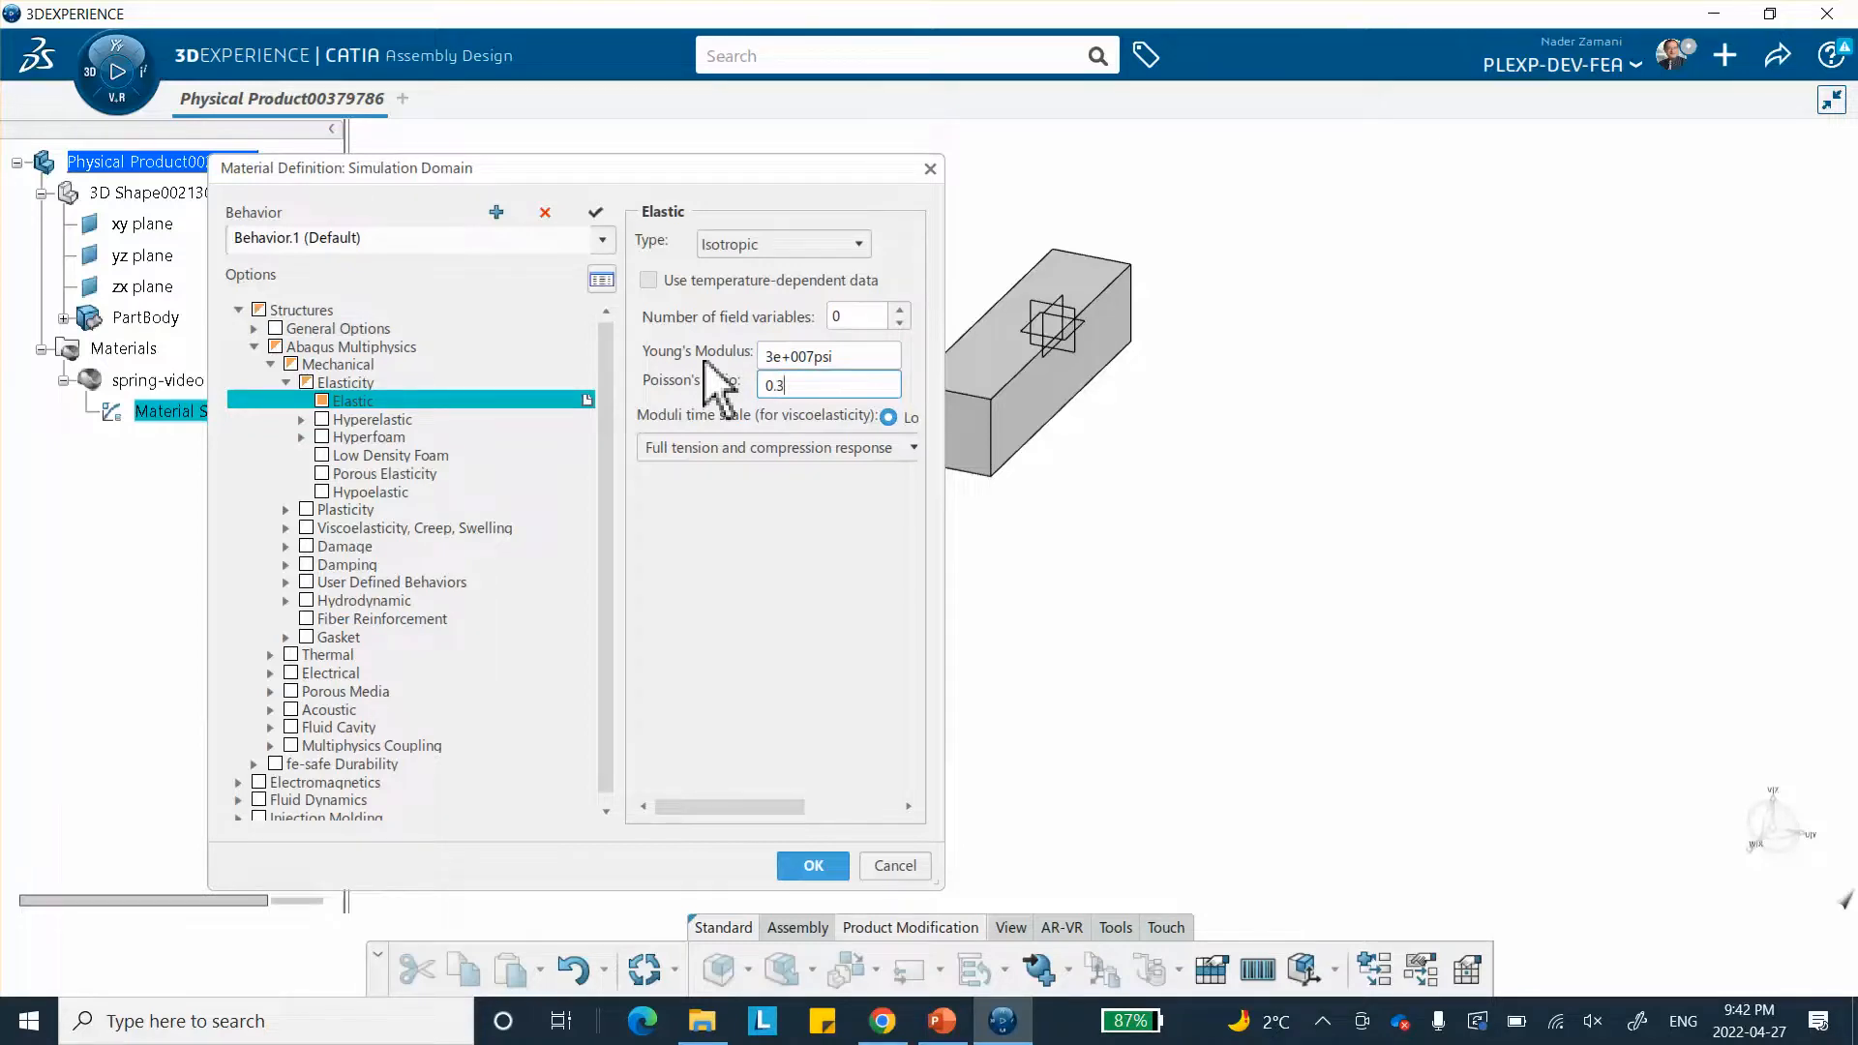
pyautogui.write('0.3')
pyautogui.click(812, 867)
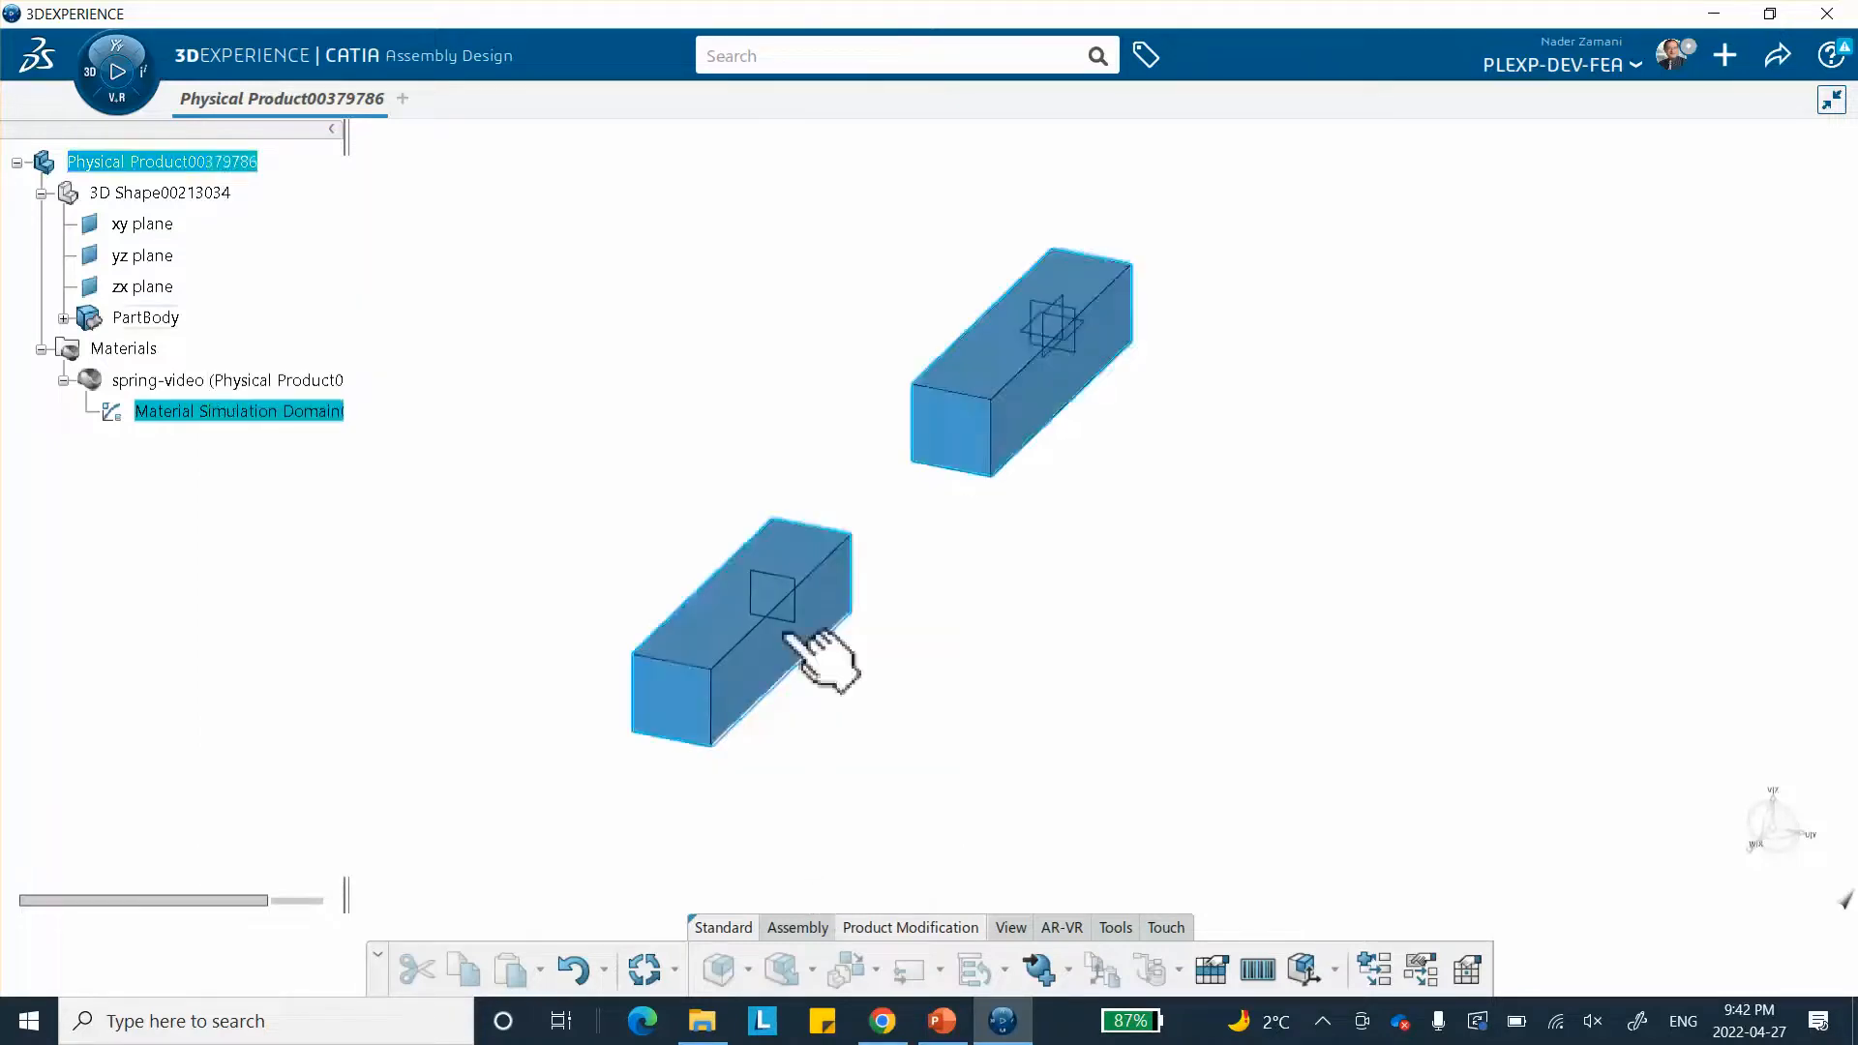
pyautogui.click(580, 450)
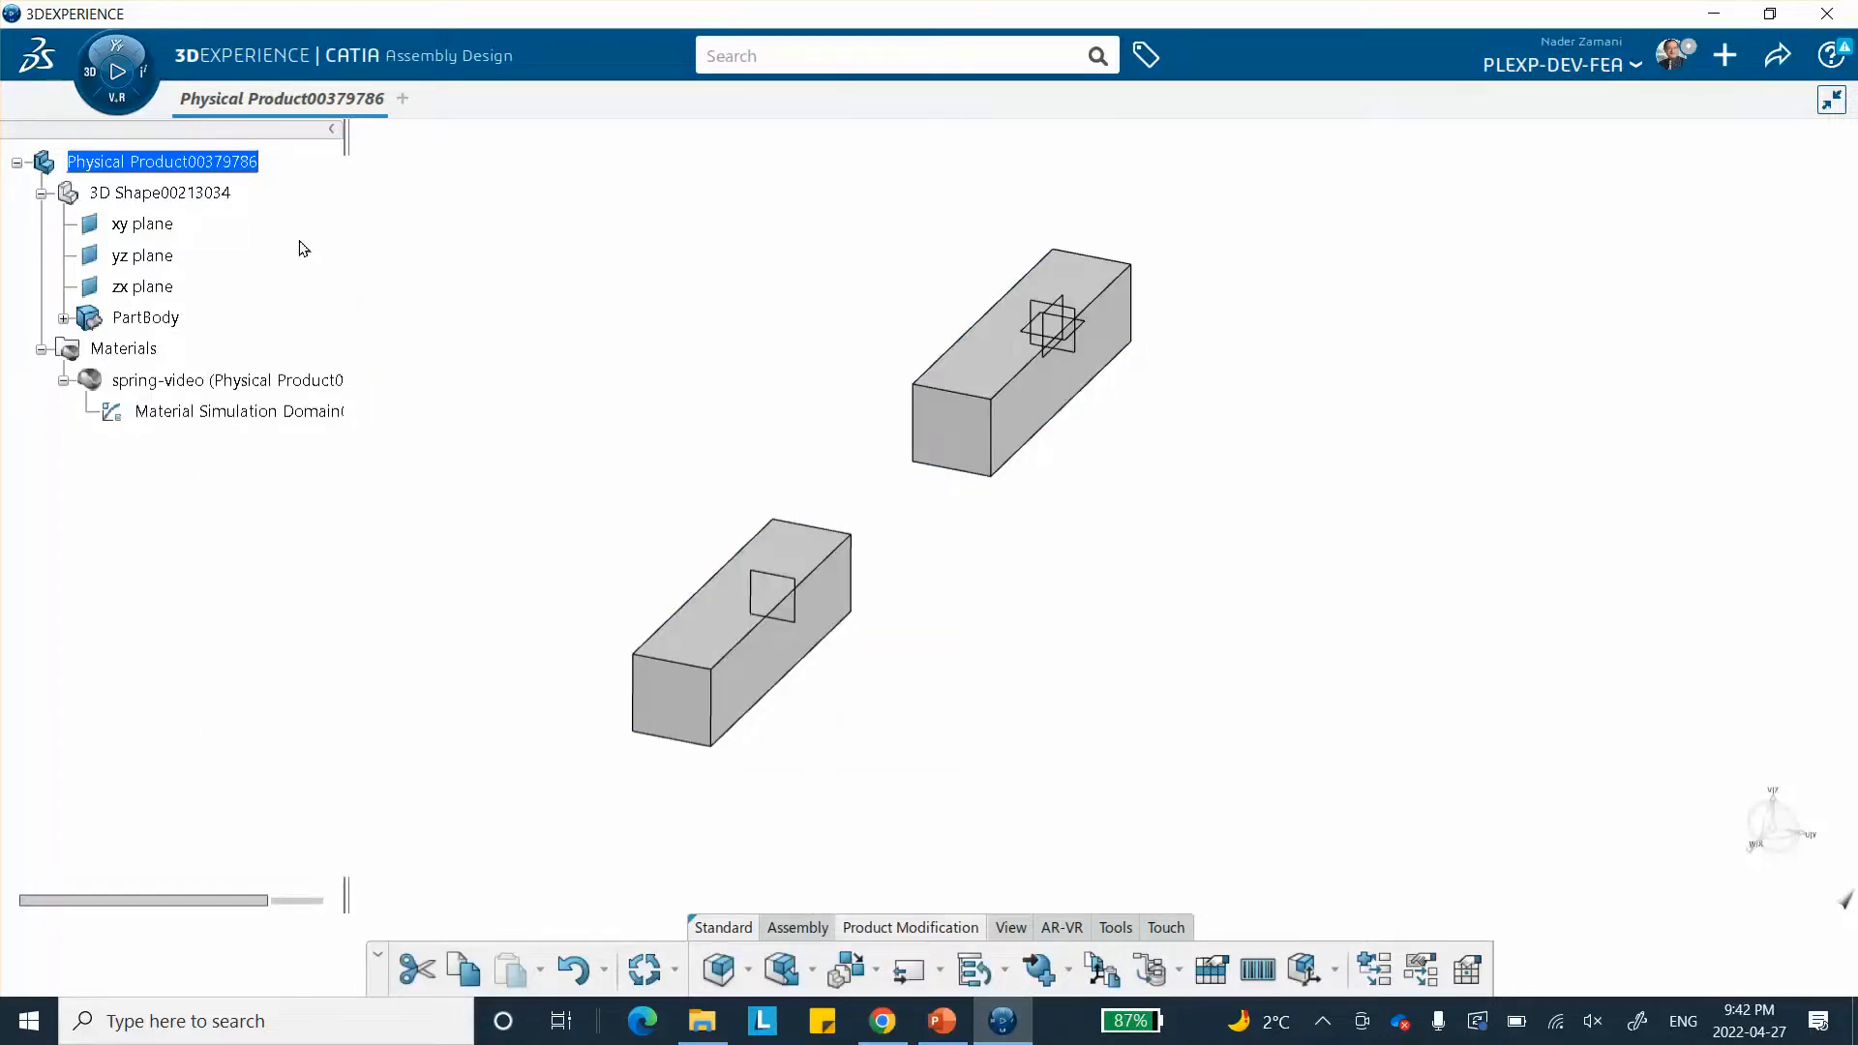
# - Switch to the Structural Model Creation app and choose the Standard automated finite element model
pyautogui.click(89, 89)
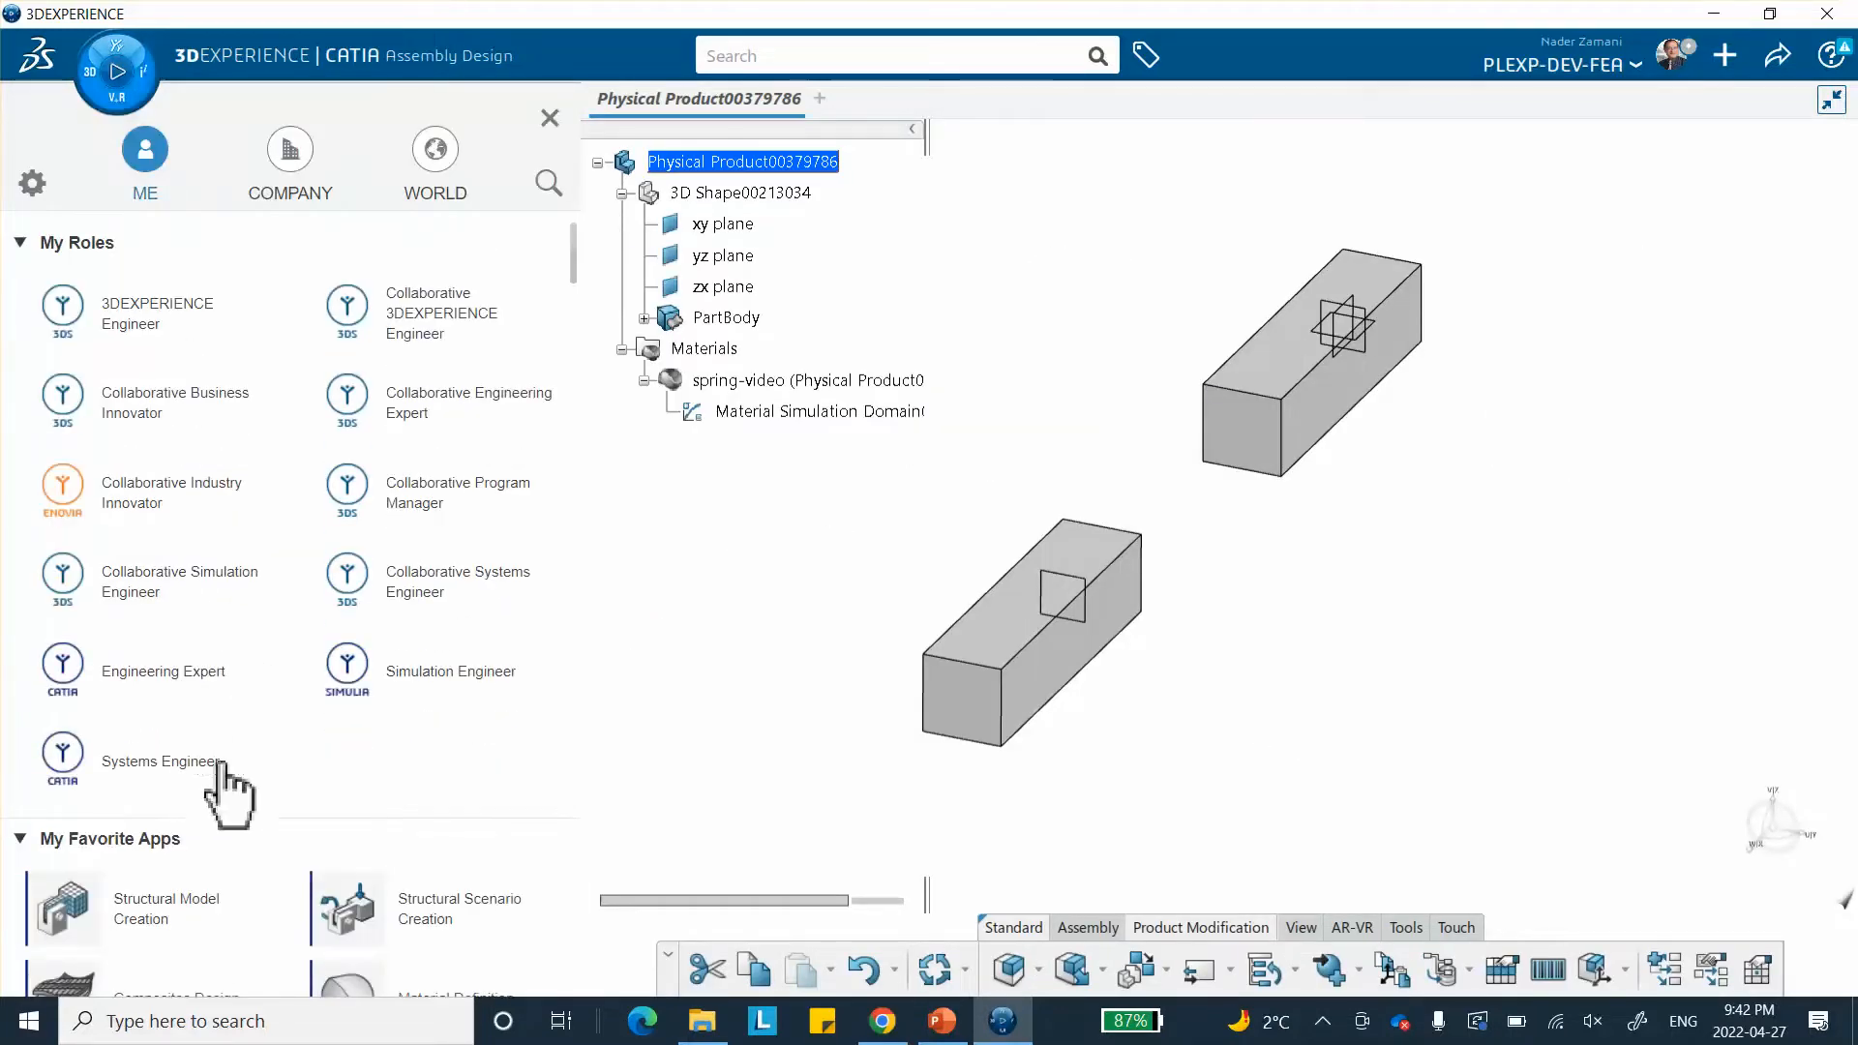
pyautogui.click(145, 912)
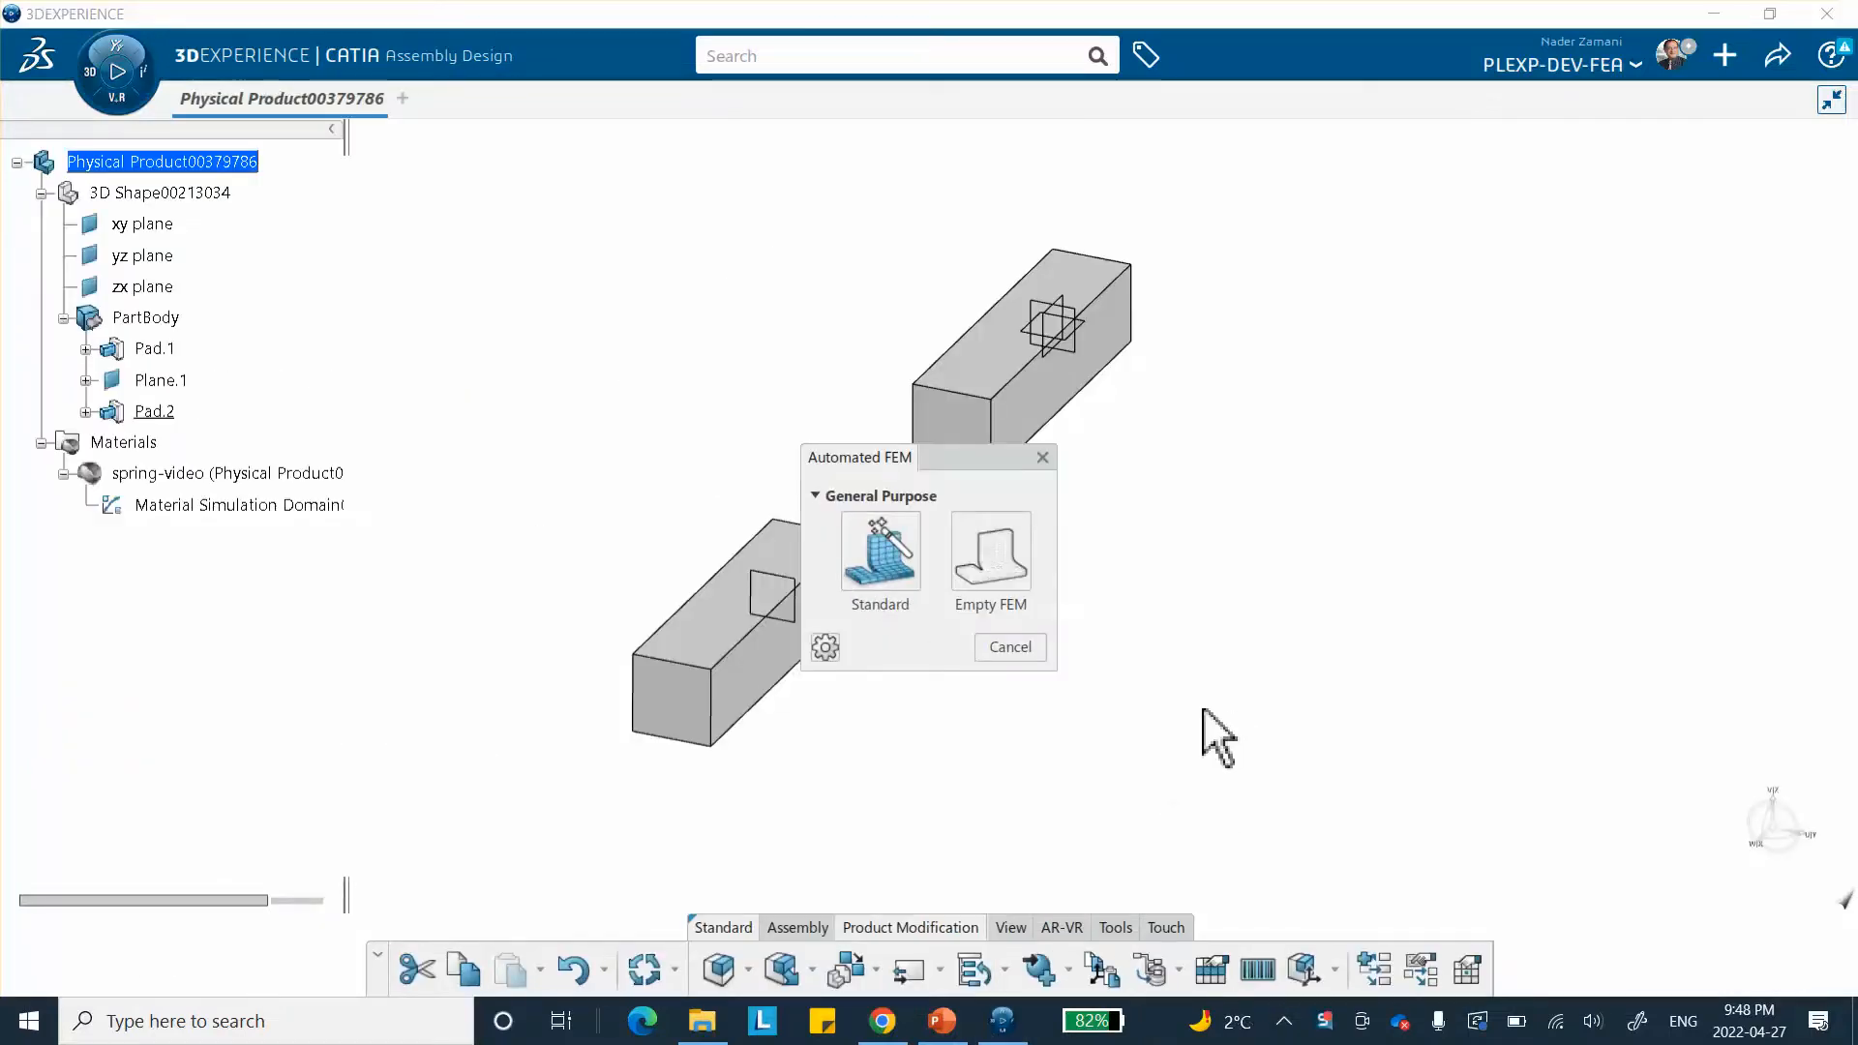
pyautogui.click(882, 578)
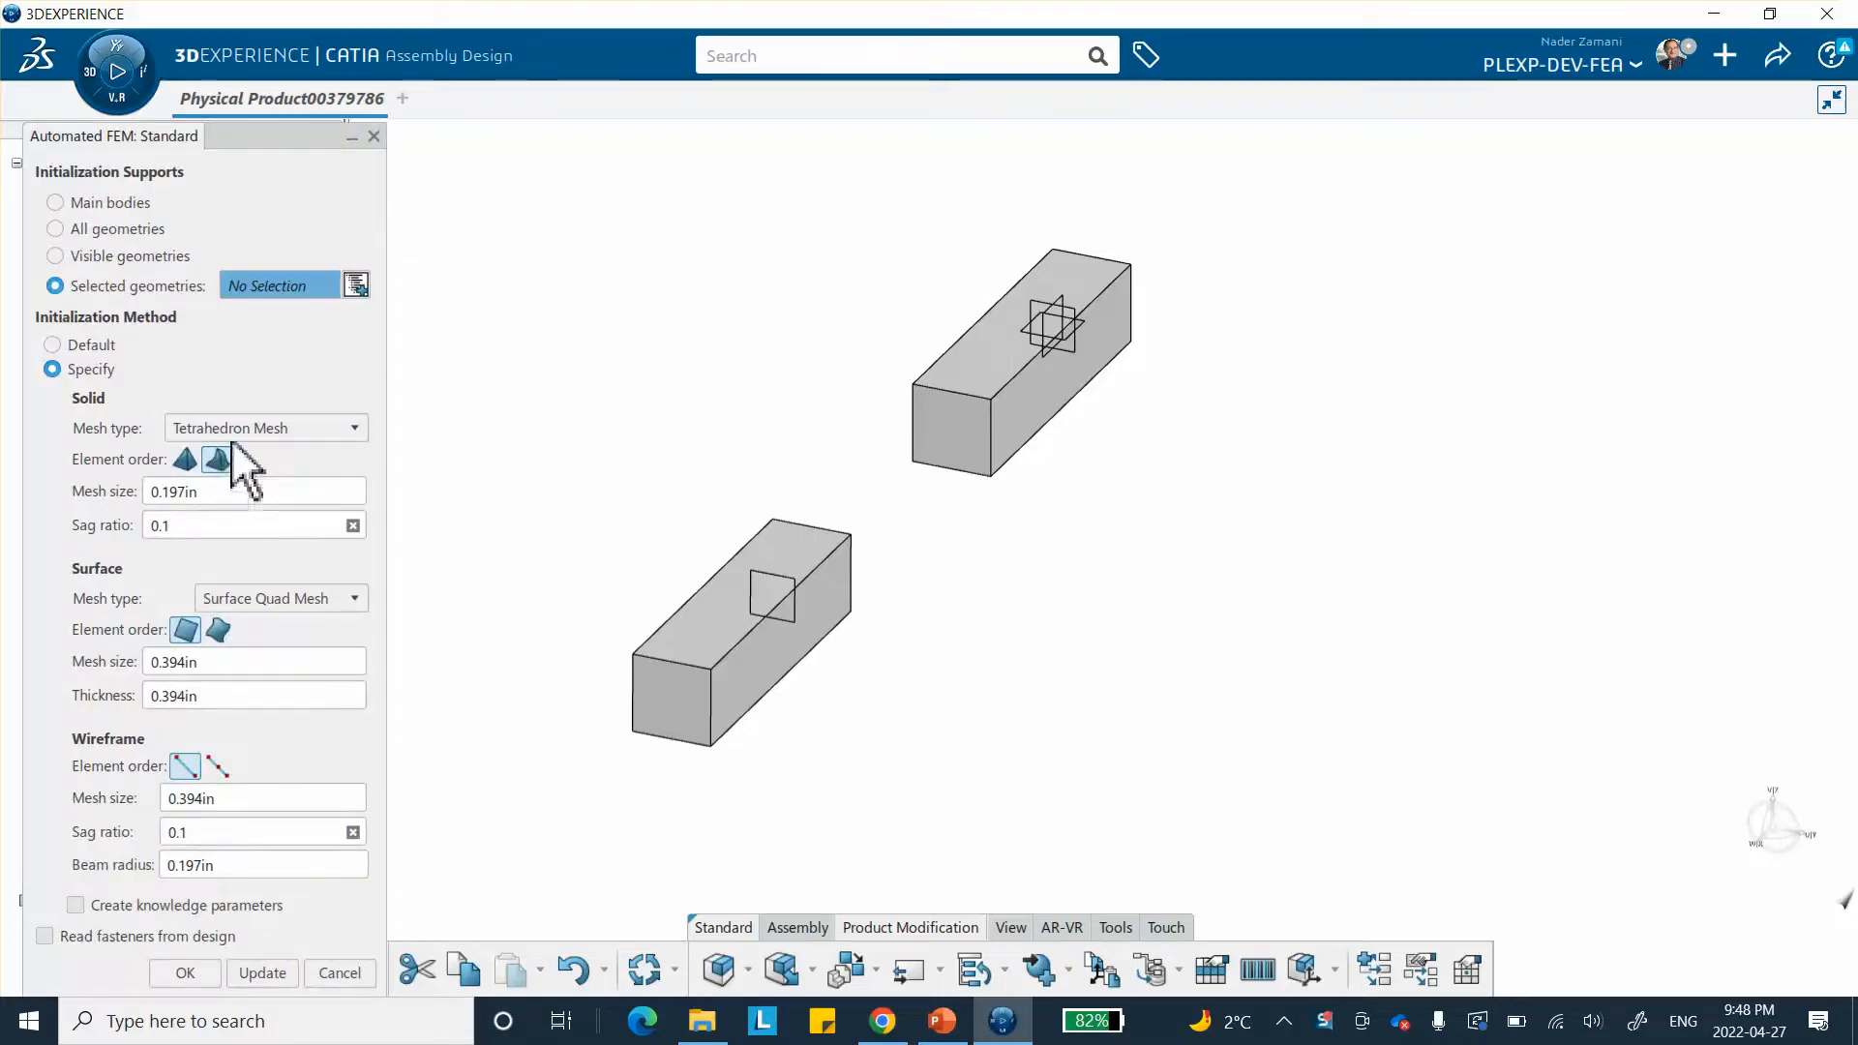
# - Assign the PartBody holding both blocks as the selected geometry, keep the Tetrahedron Mesh type, and create the finite element model
pyautogui.click(311, 430)
pyautogui.click(312, 431)
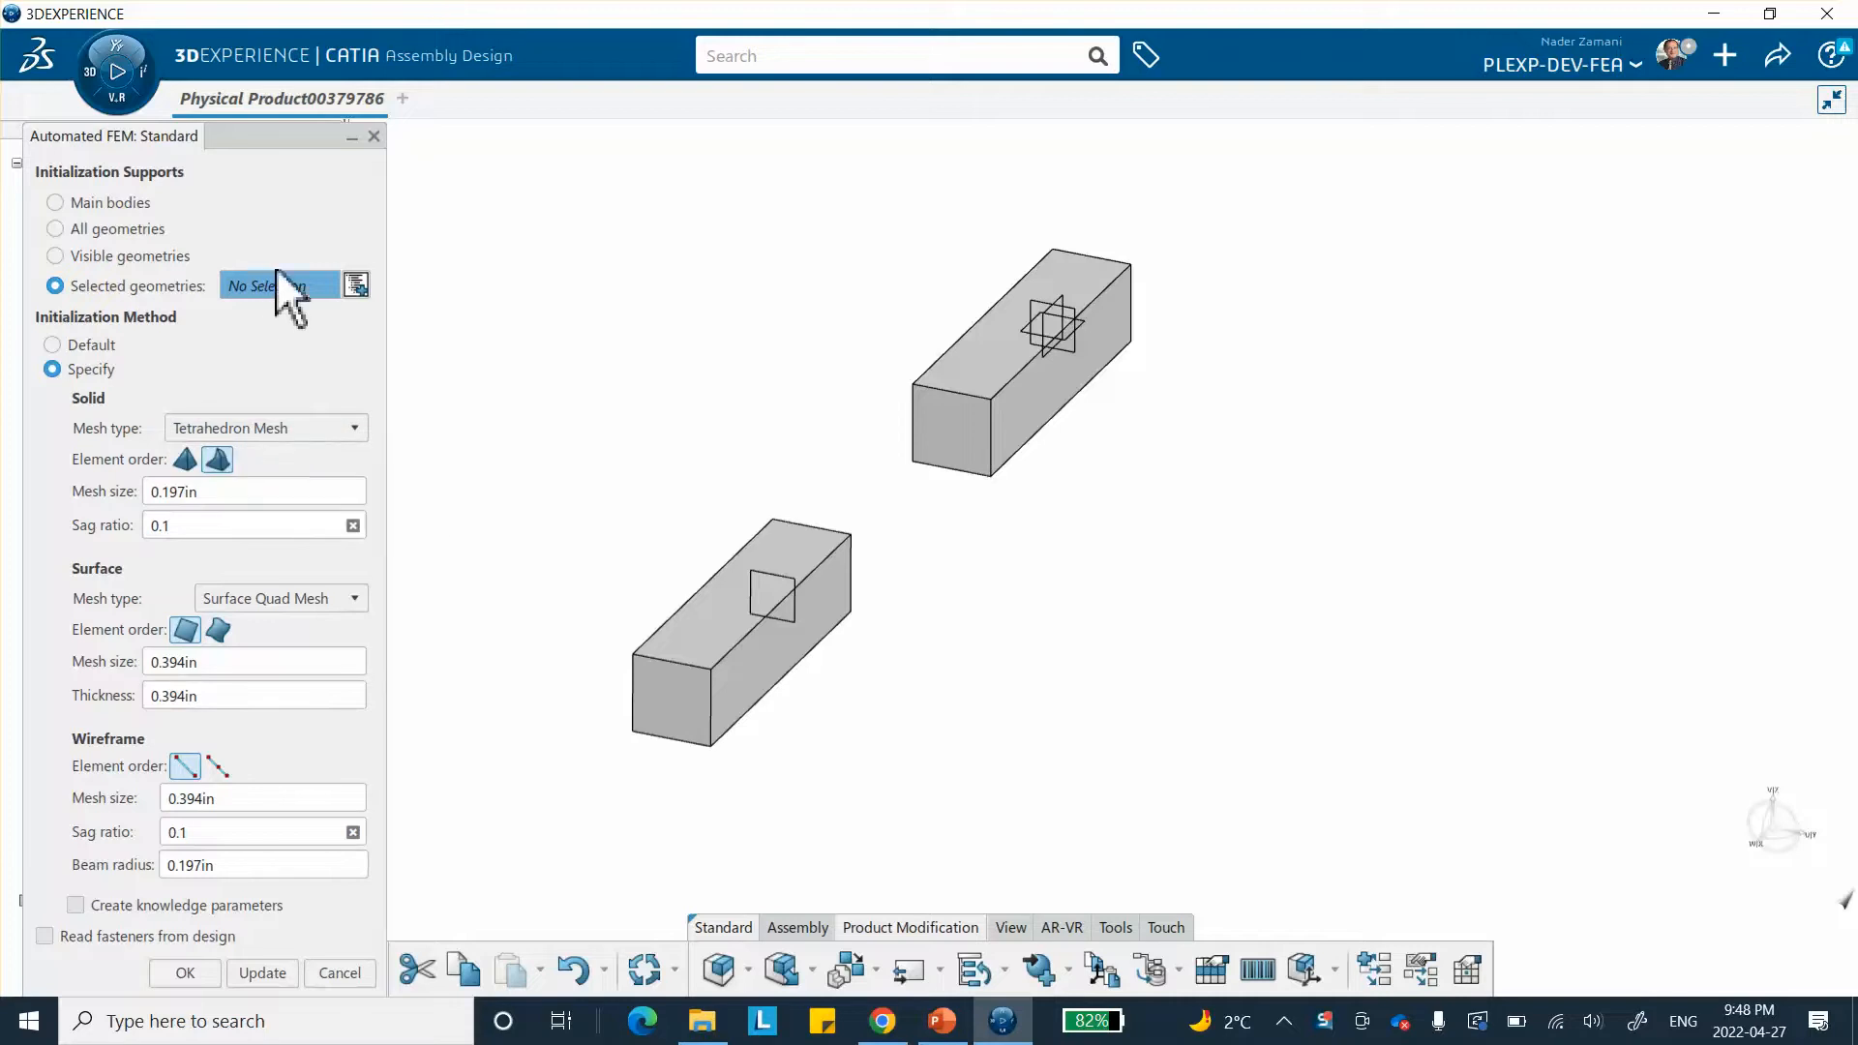
pyautogui.click(759, 628)
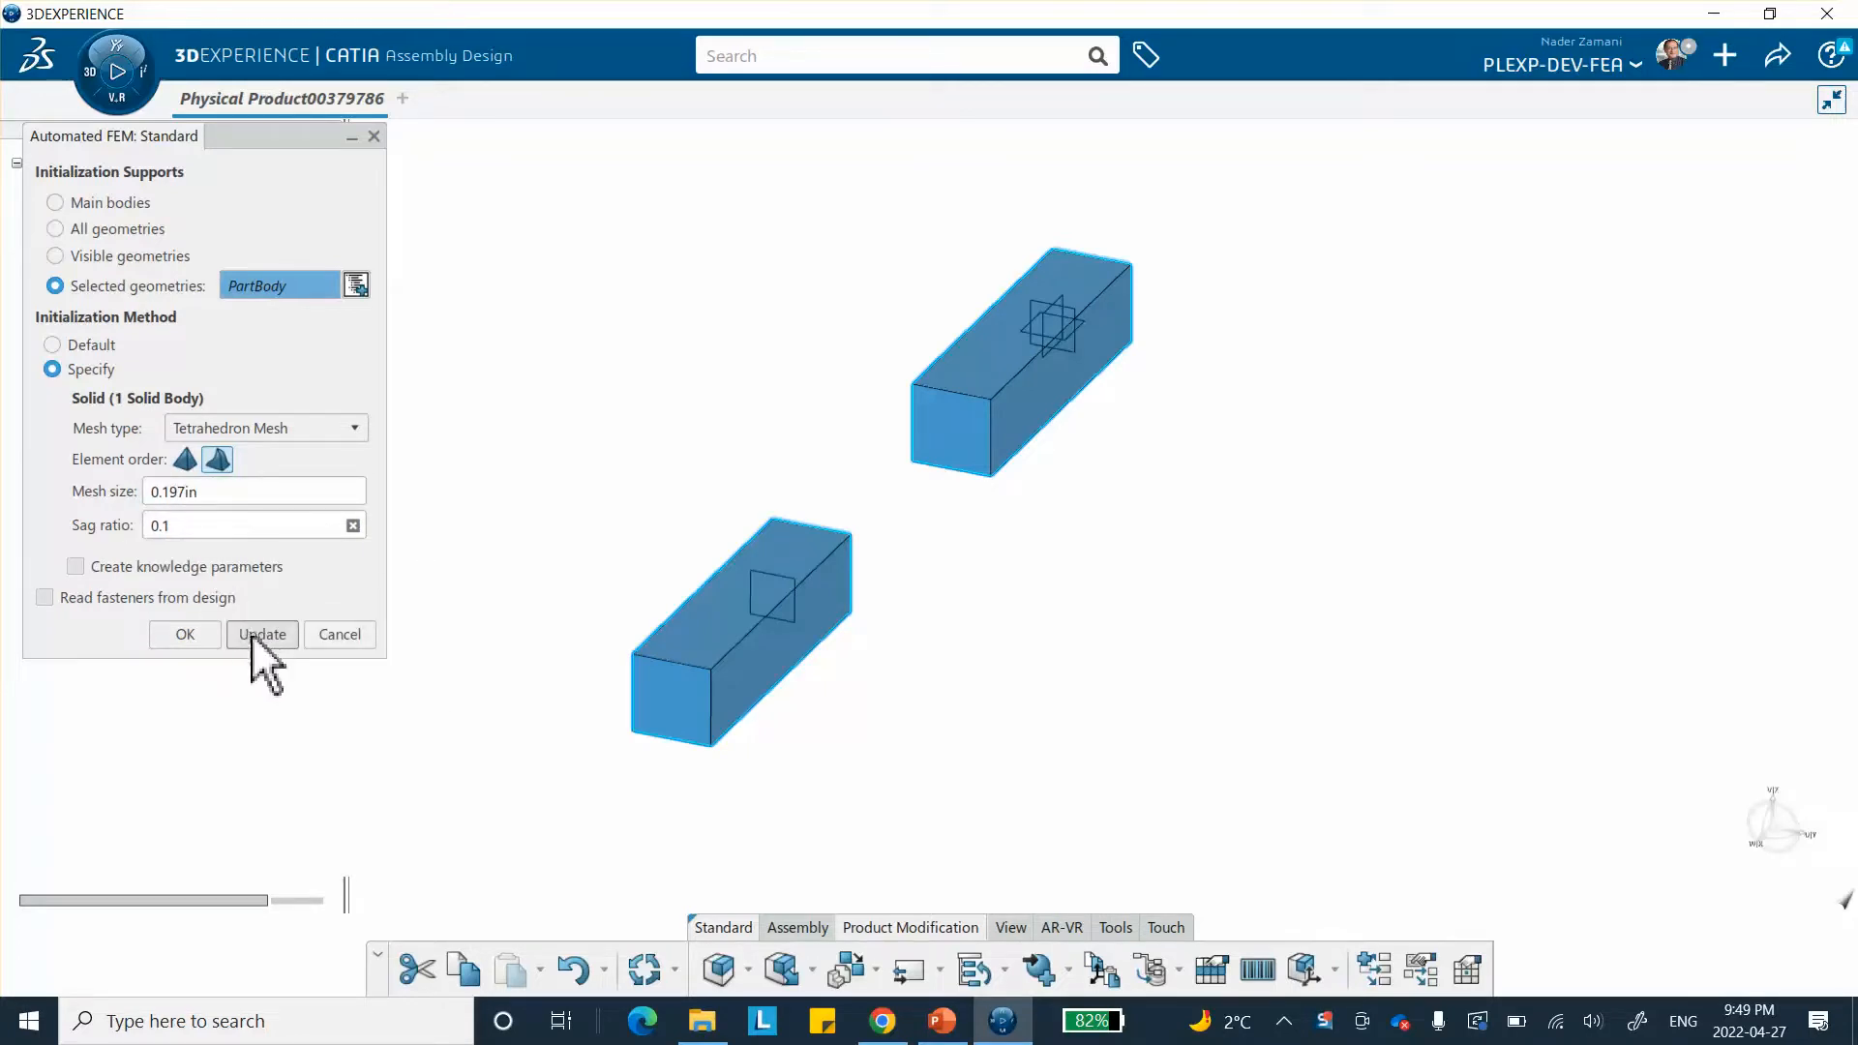
pyautogui.click(200, 631)
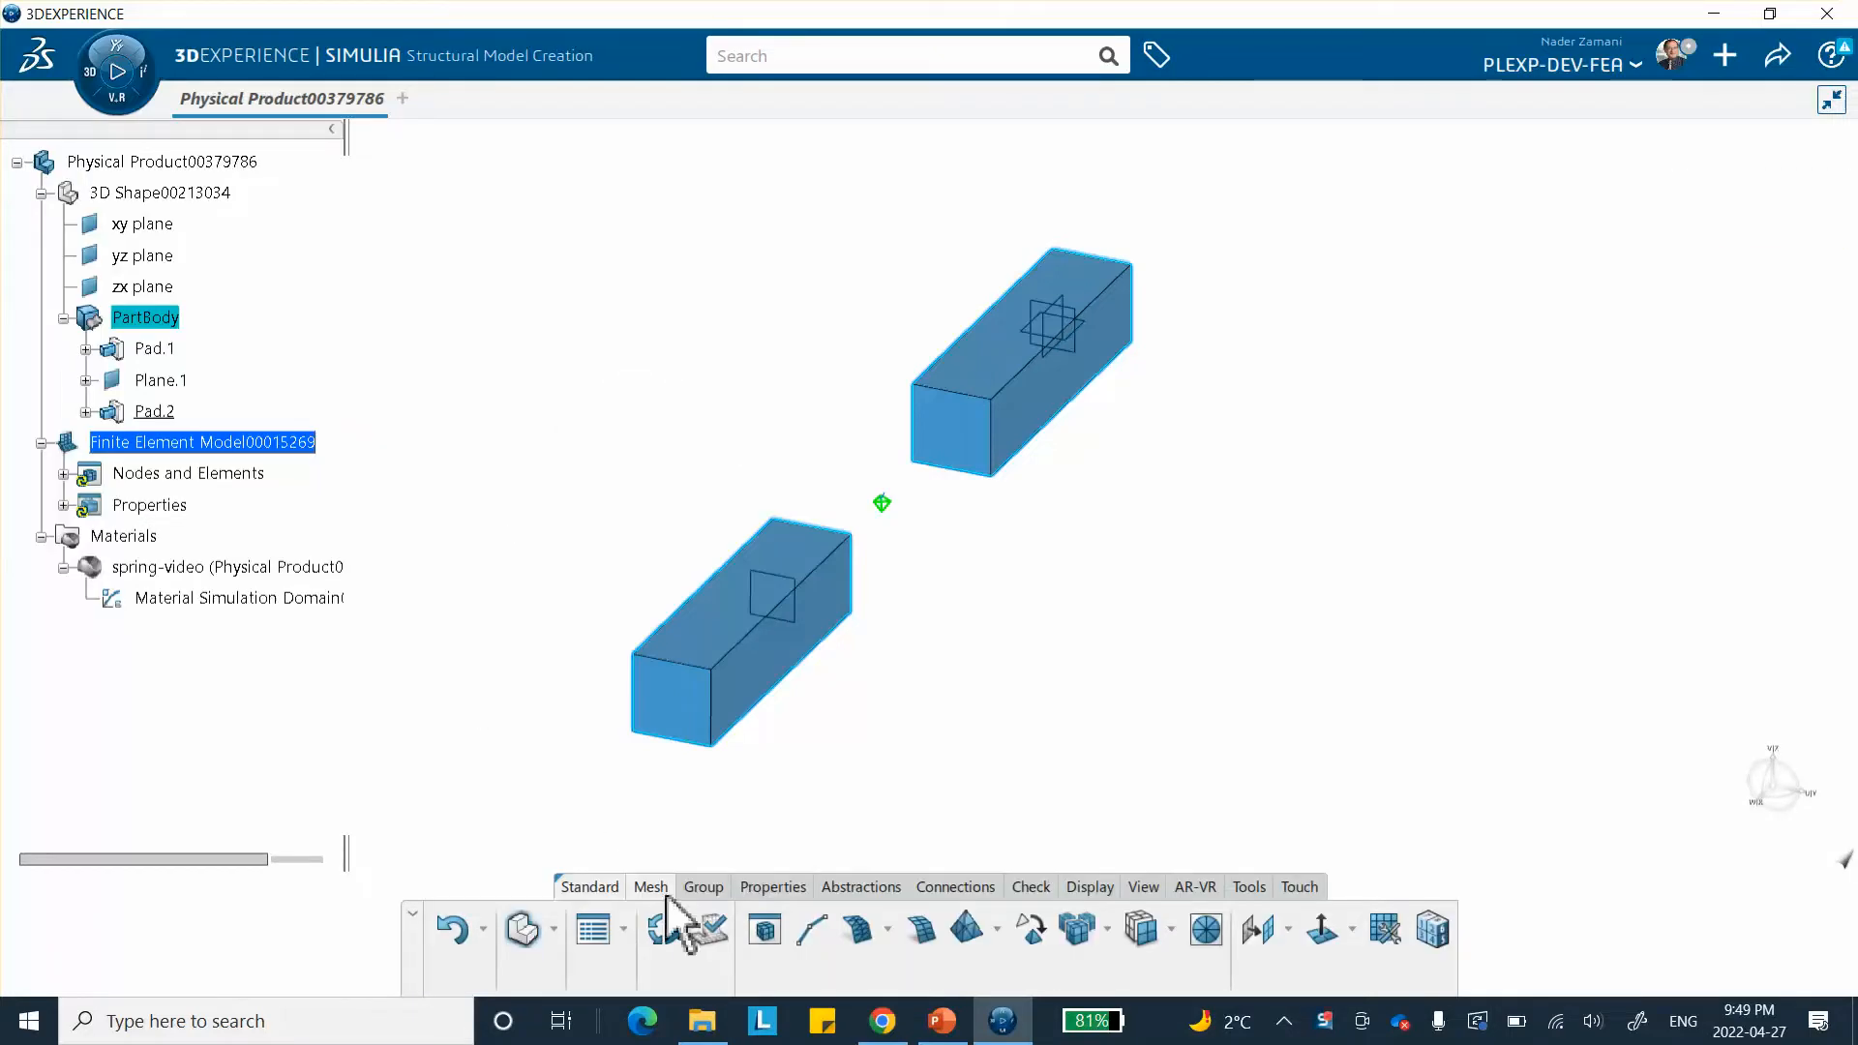
# - Update the finite element model to generate the tetrahedron mesh on both blocks
pyautogui.click(663, 929)
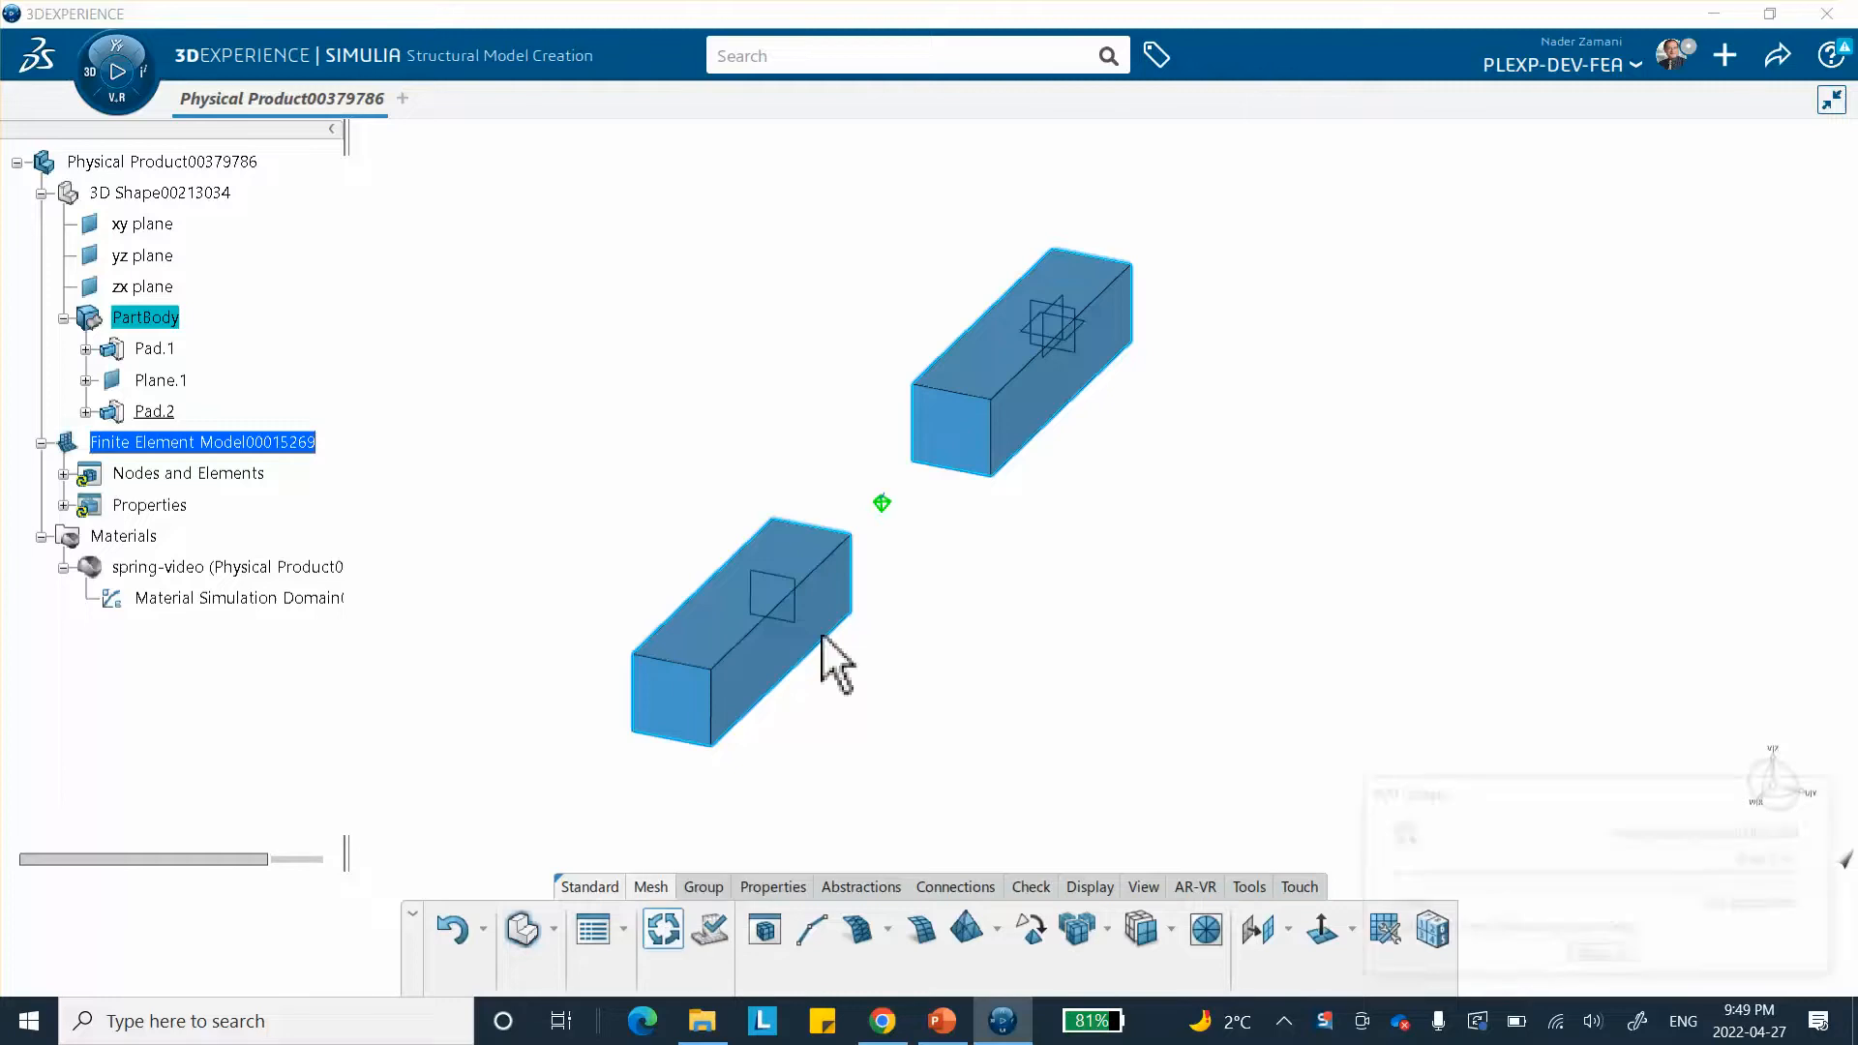
pyautogui.moveTo(1014, 582); pyautogui.dragTo(929, 610, button='middle')
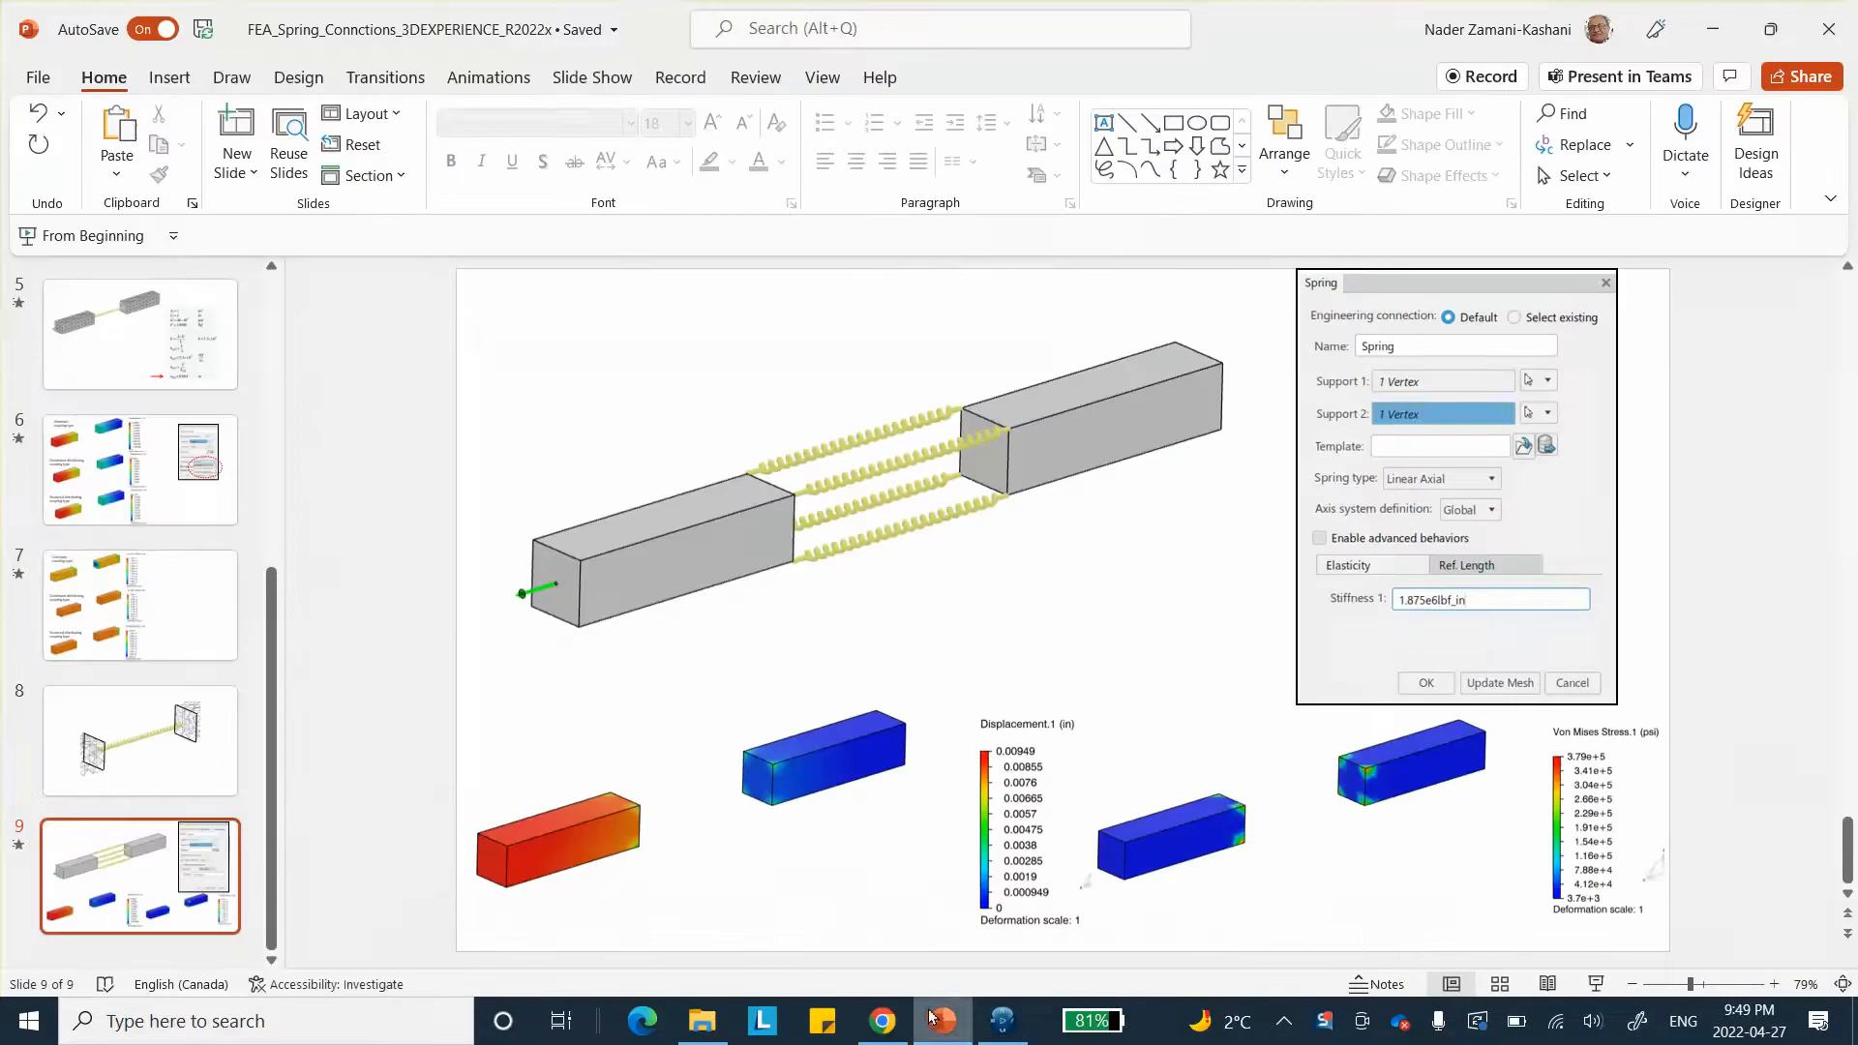
# - Review slide 5 of the PowerPoint presentation for the meshed spring model and hand calculations, and return to 3DEXPERIENCE
pyautogui.click(123, 364)
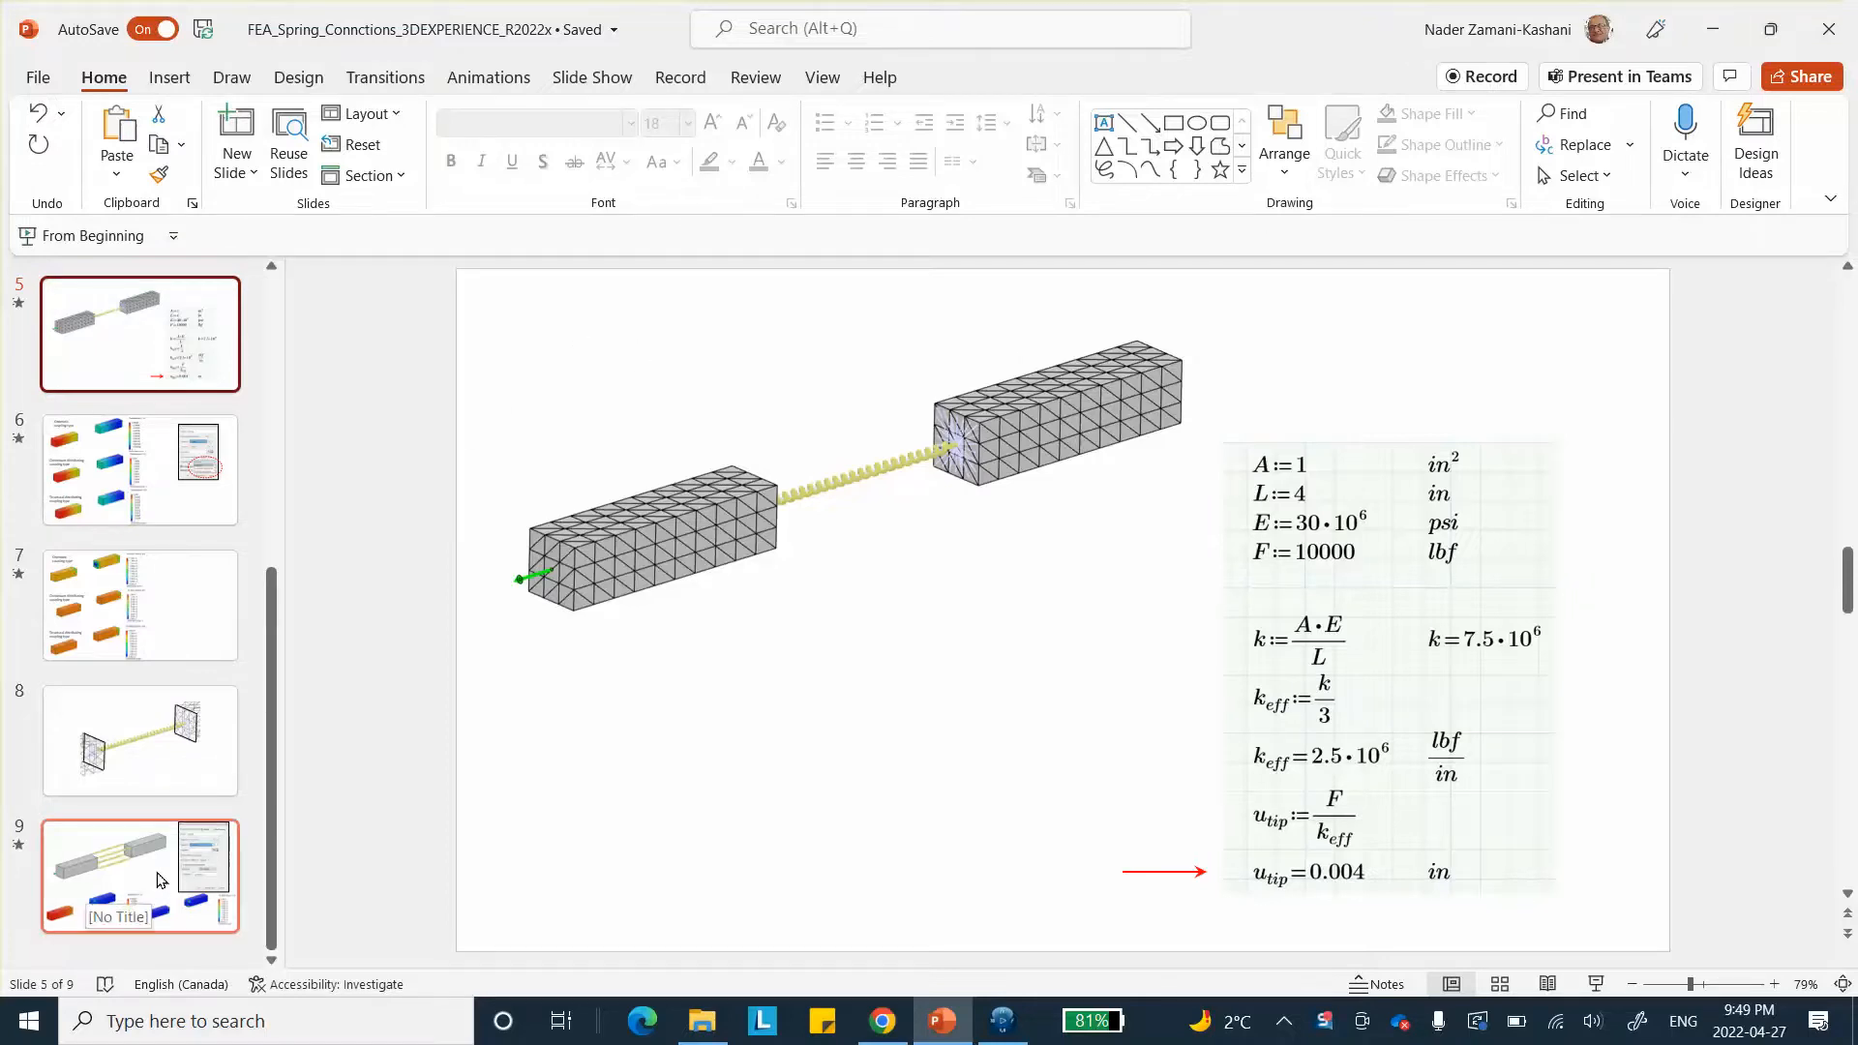
pyautogui.click(1711, 27)
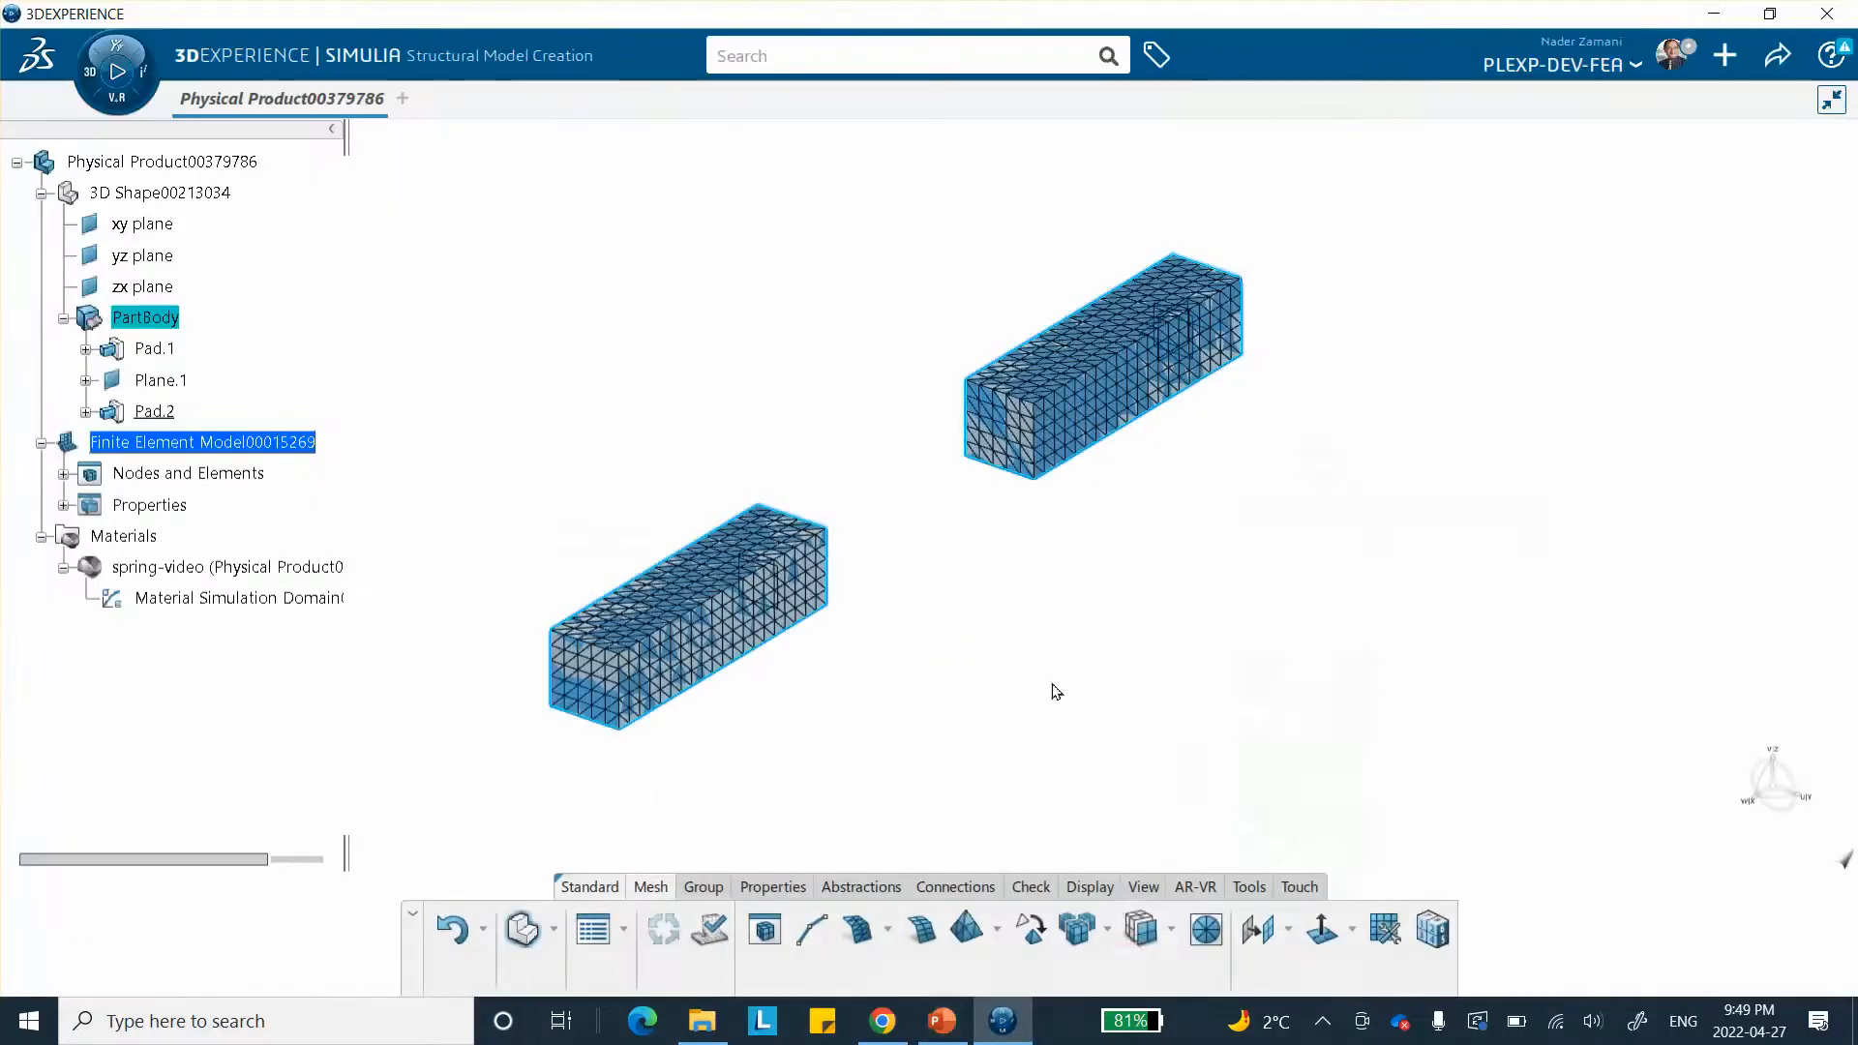
# - Set the tetrahedron mesh size to 0.25 in and regenerate the mesh on both blocks
pyautogui.click(63, 475)
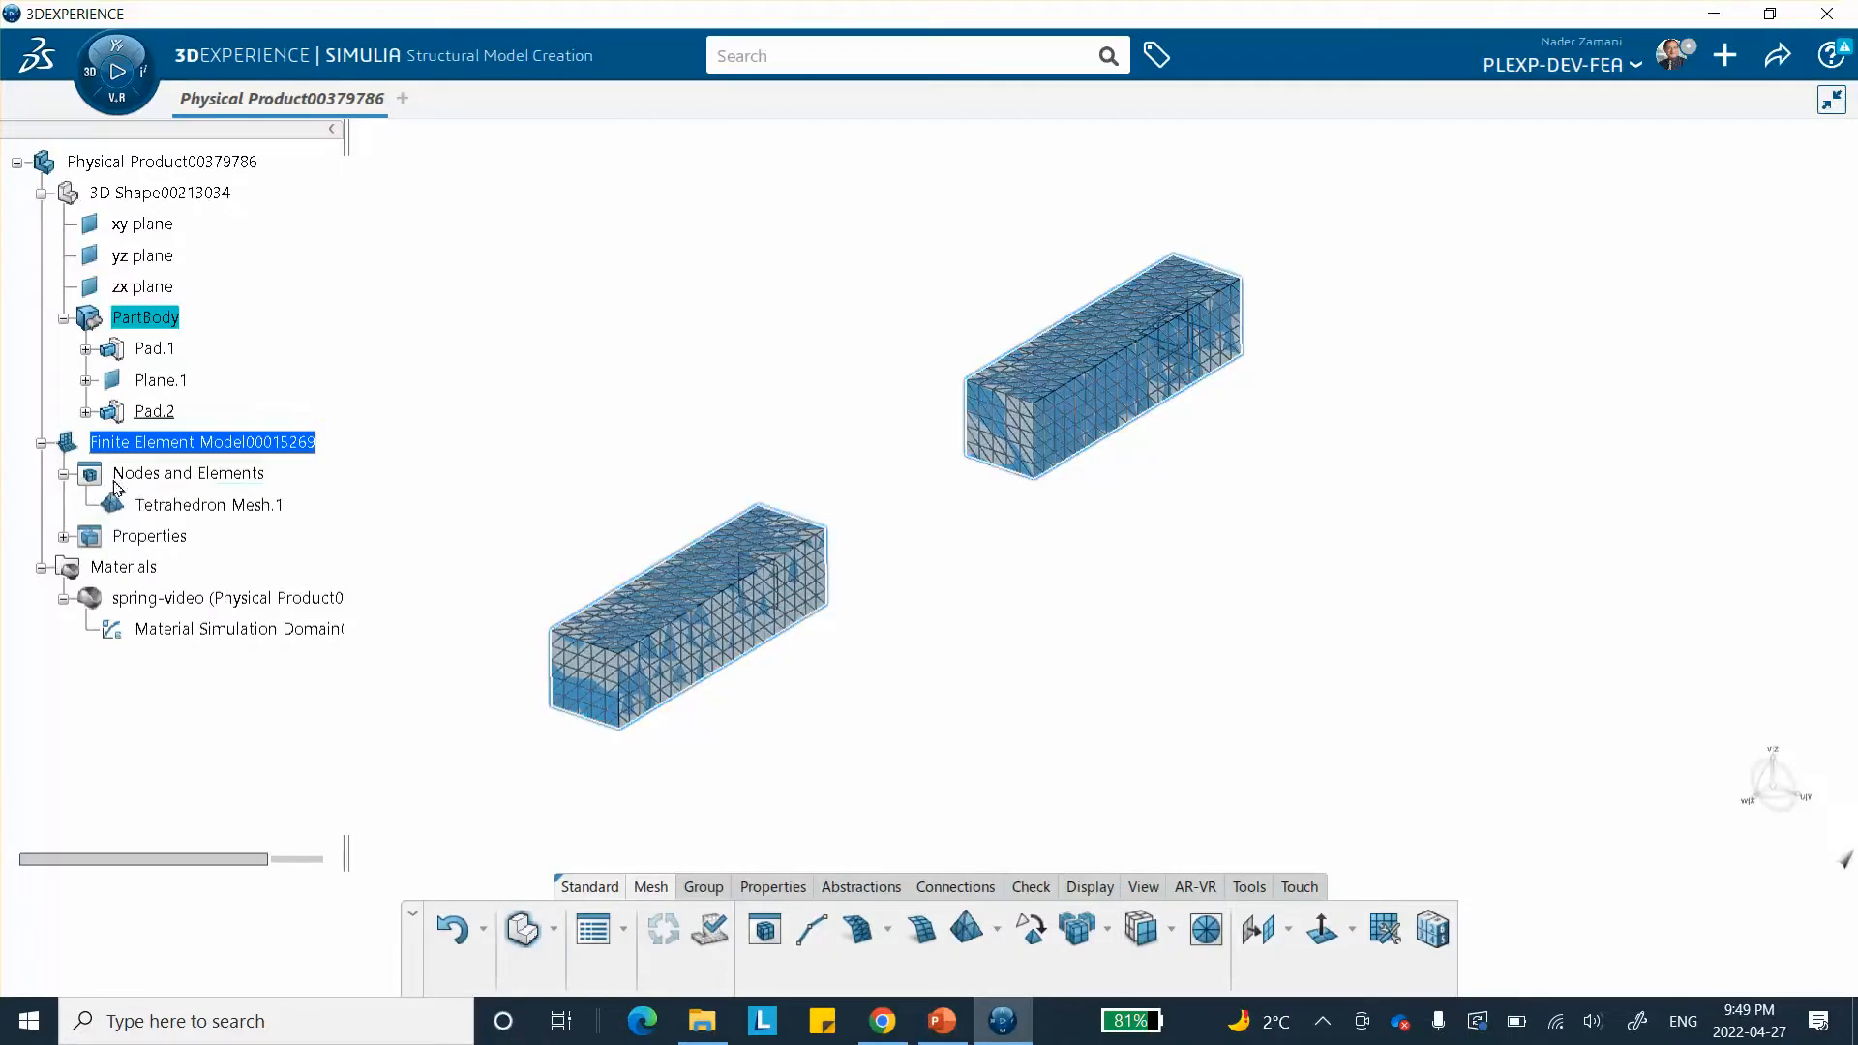
pyautogui.doubleClick(188, 506)
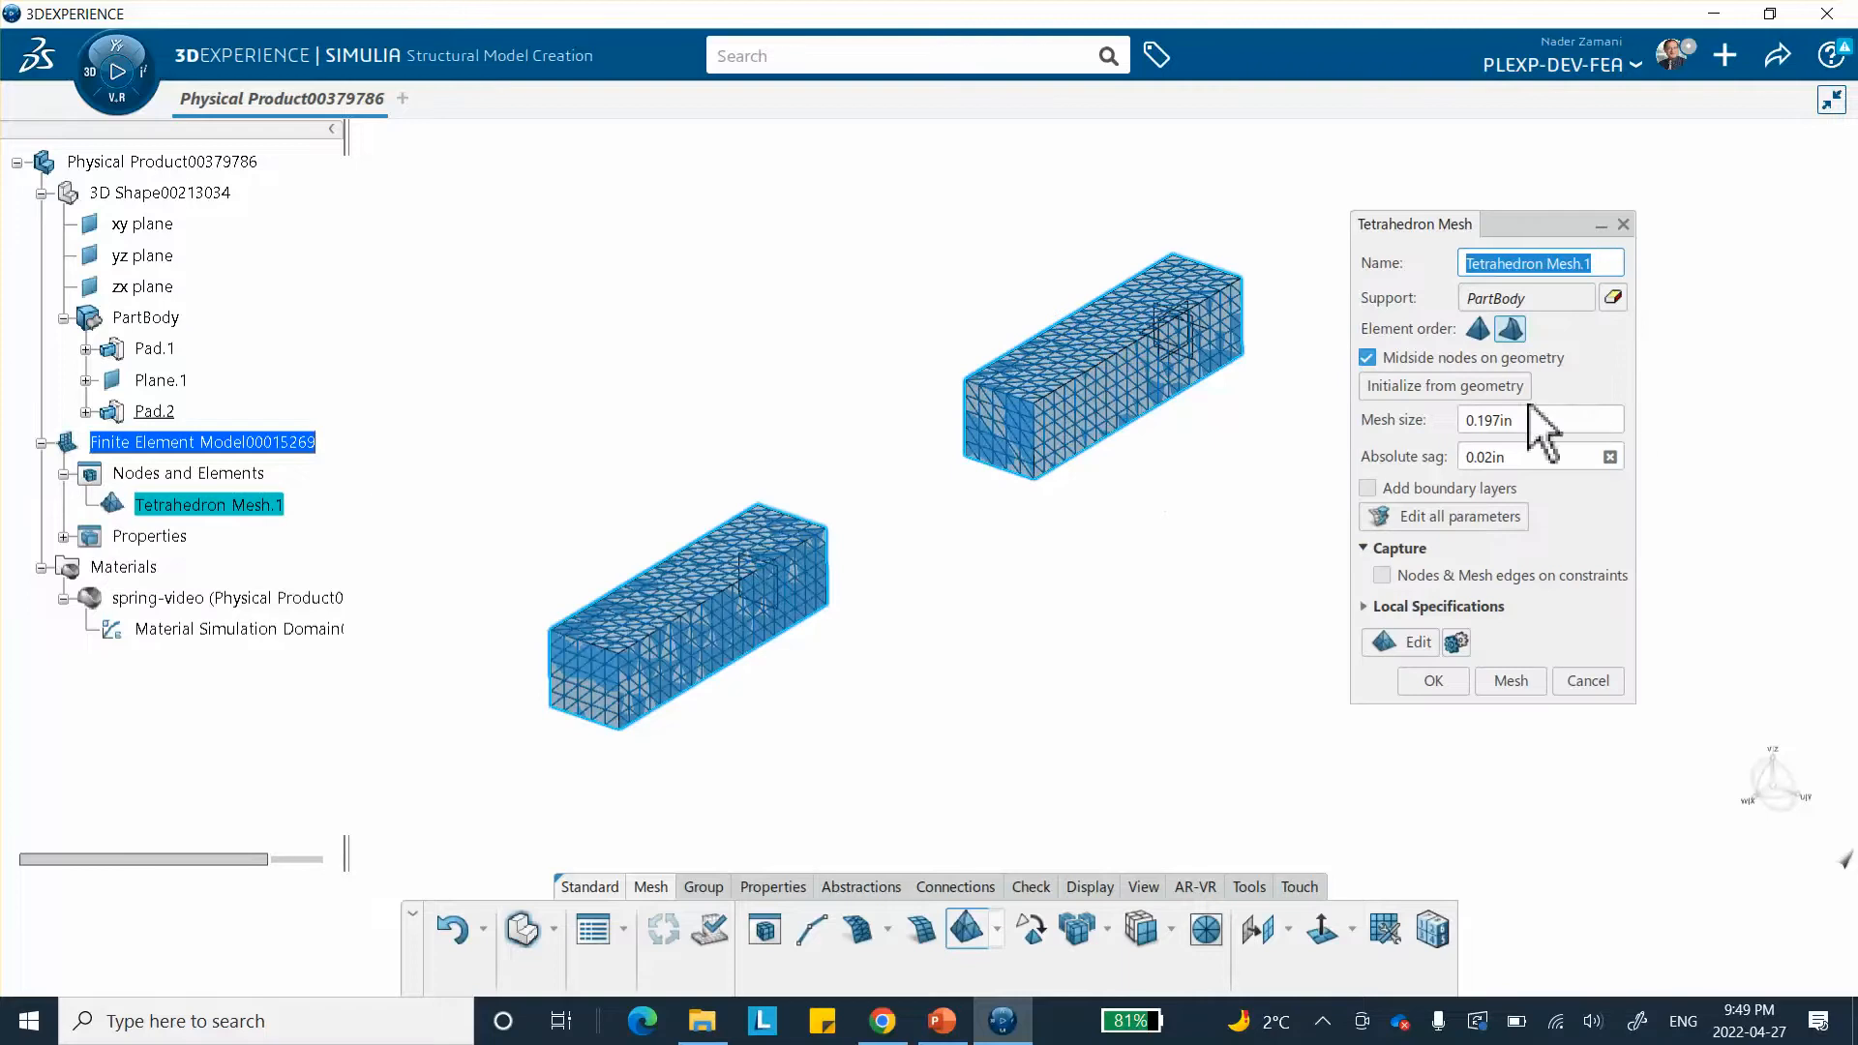
pyautogui.moveTo(1519, 419); pyautogui.dragTo(1430, 416)
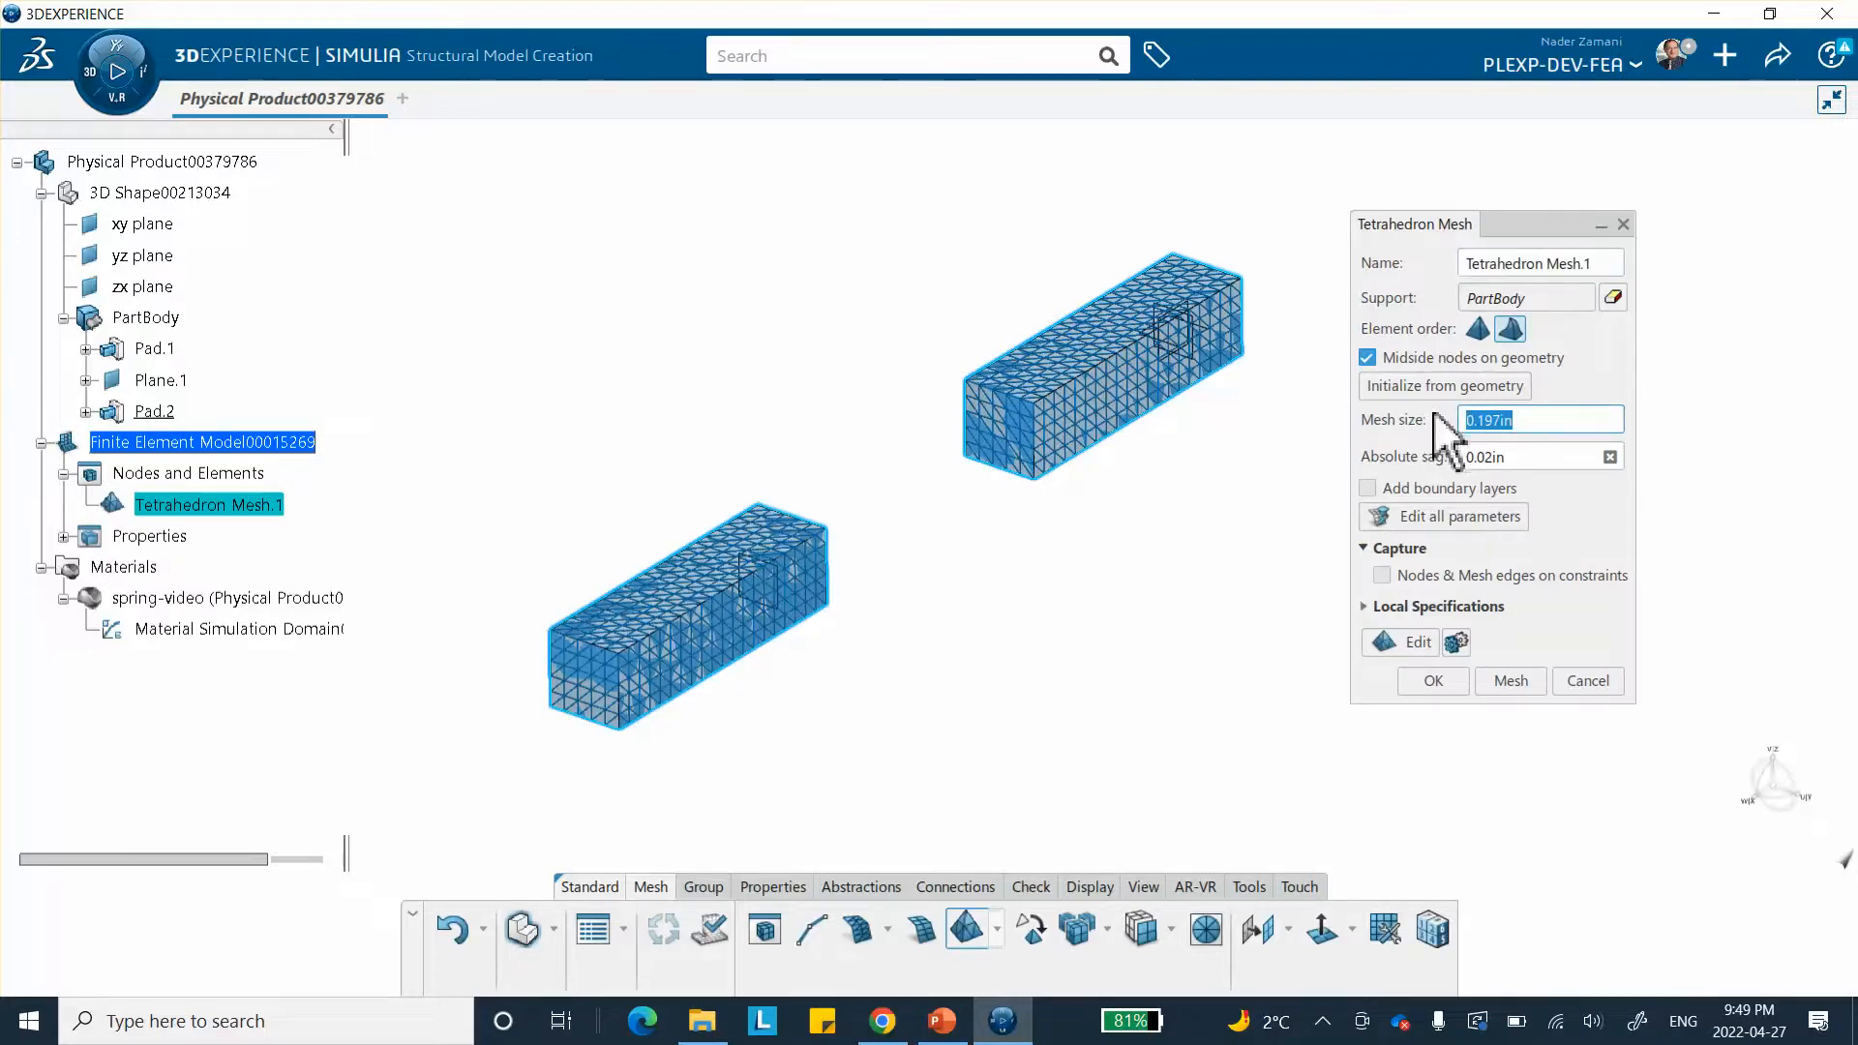
pyautogui.write('.')
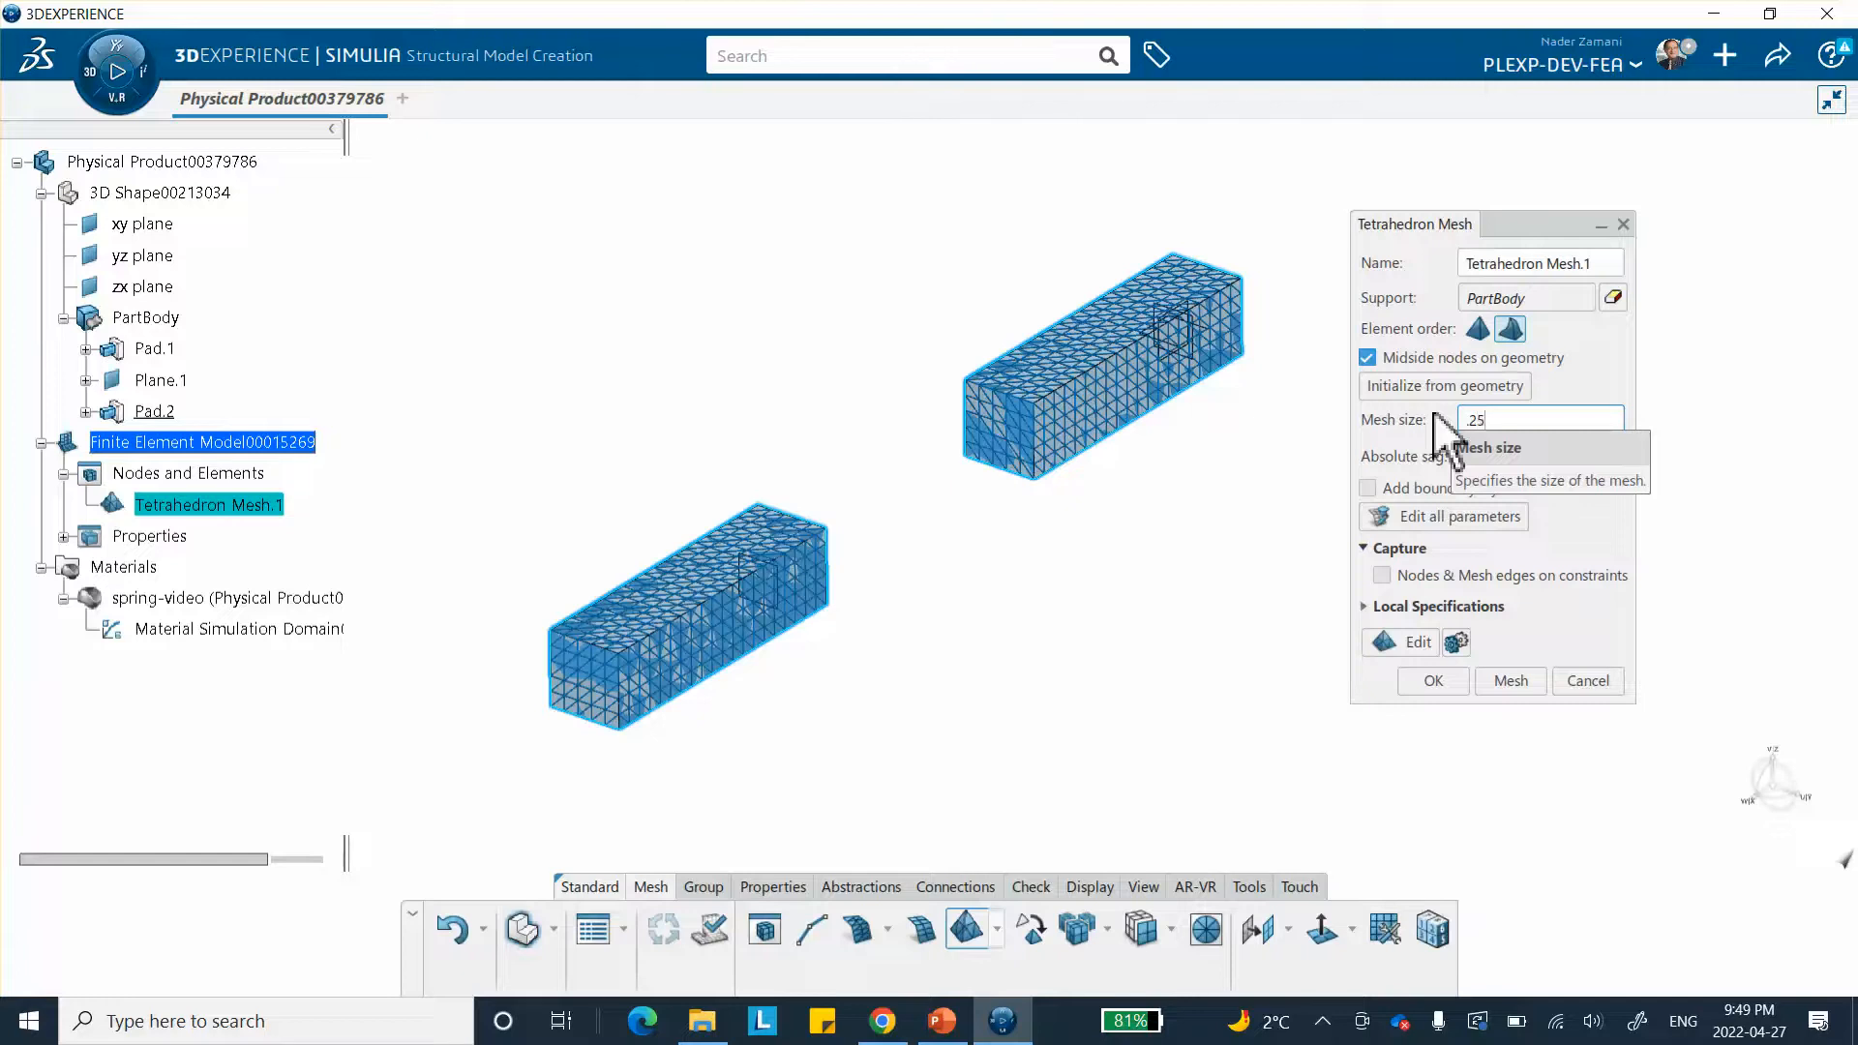
pyautogui.write('25')
pyautogui.click(1512, 683)
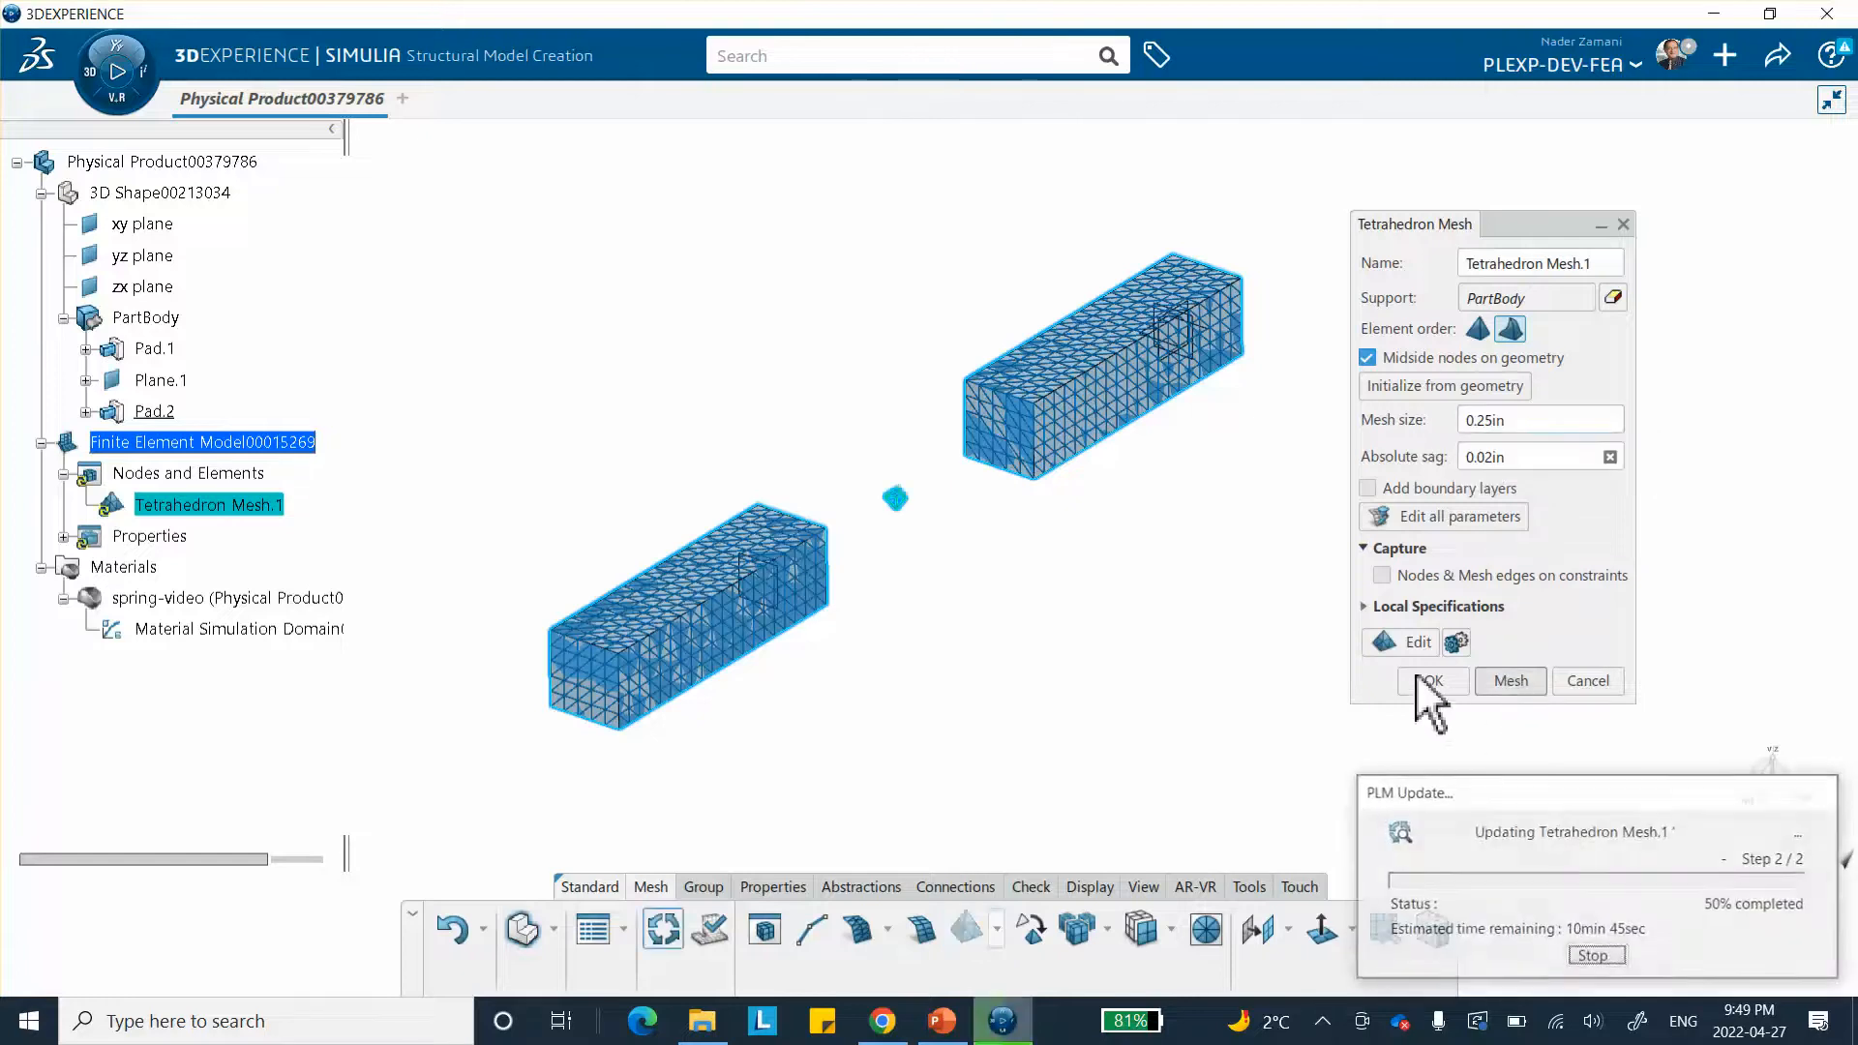
pyautogui.click(1423, 680)
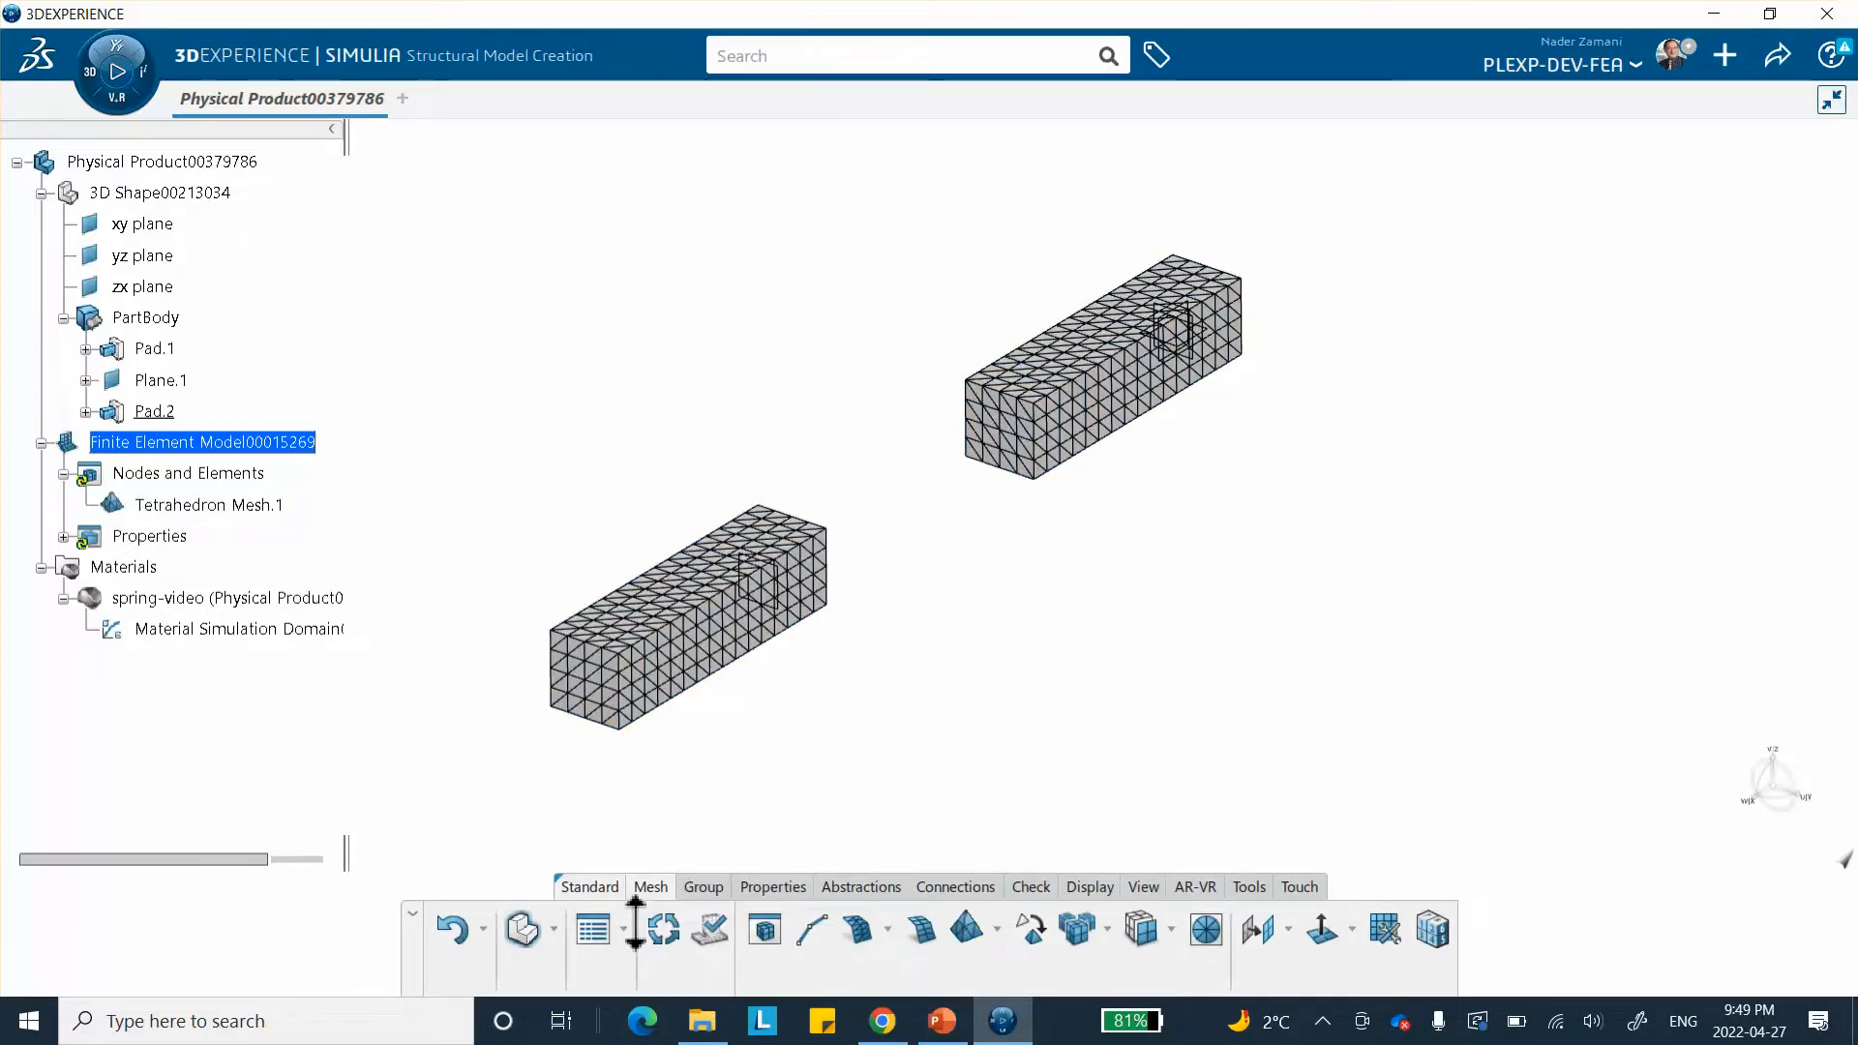
# - Review slide 1 of the PowerPoint presentation for where the Spring connection command is found, and return to 3DEXPERIENCE
pyautogui.click(950, 887)
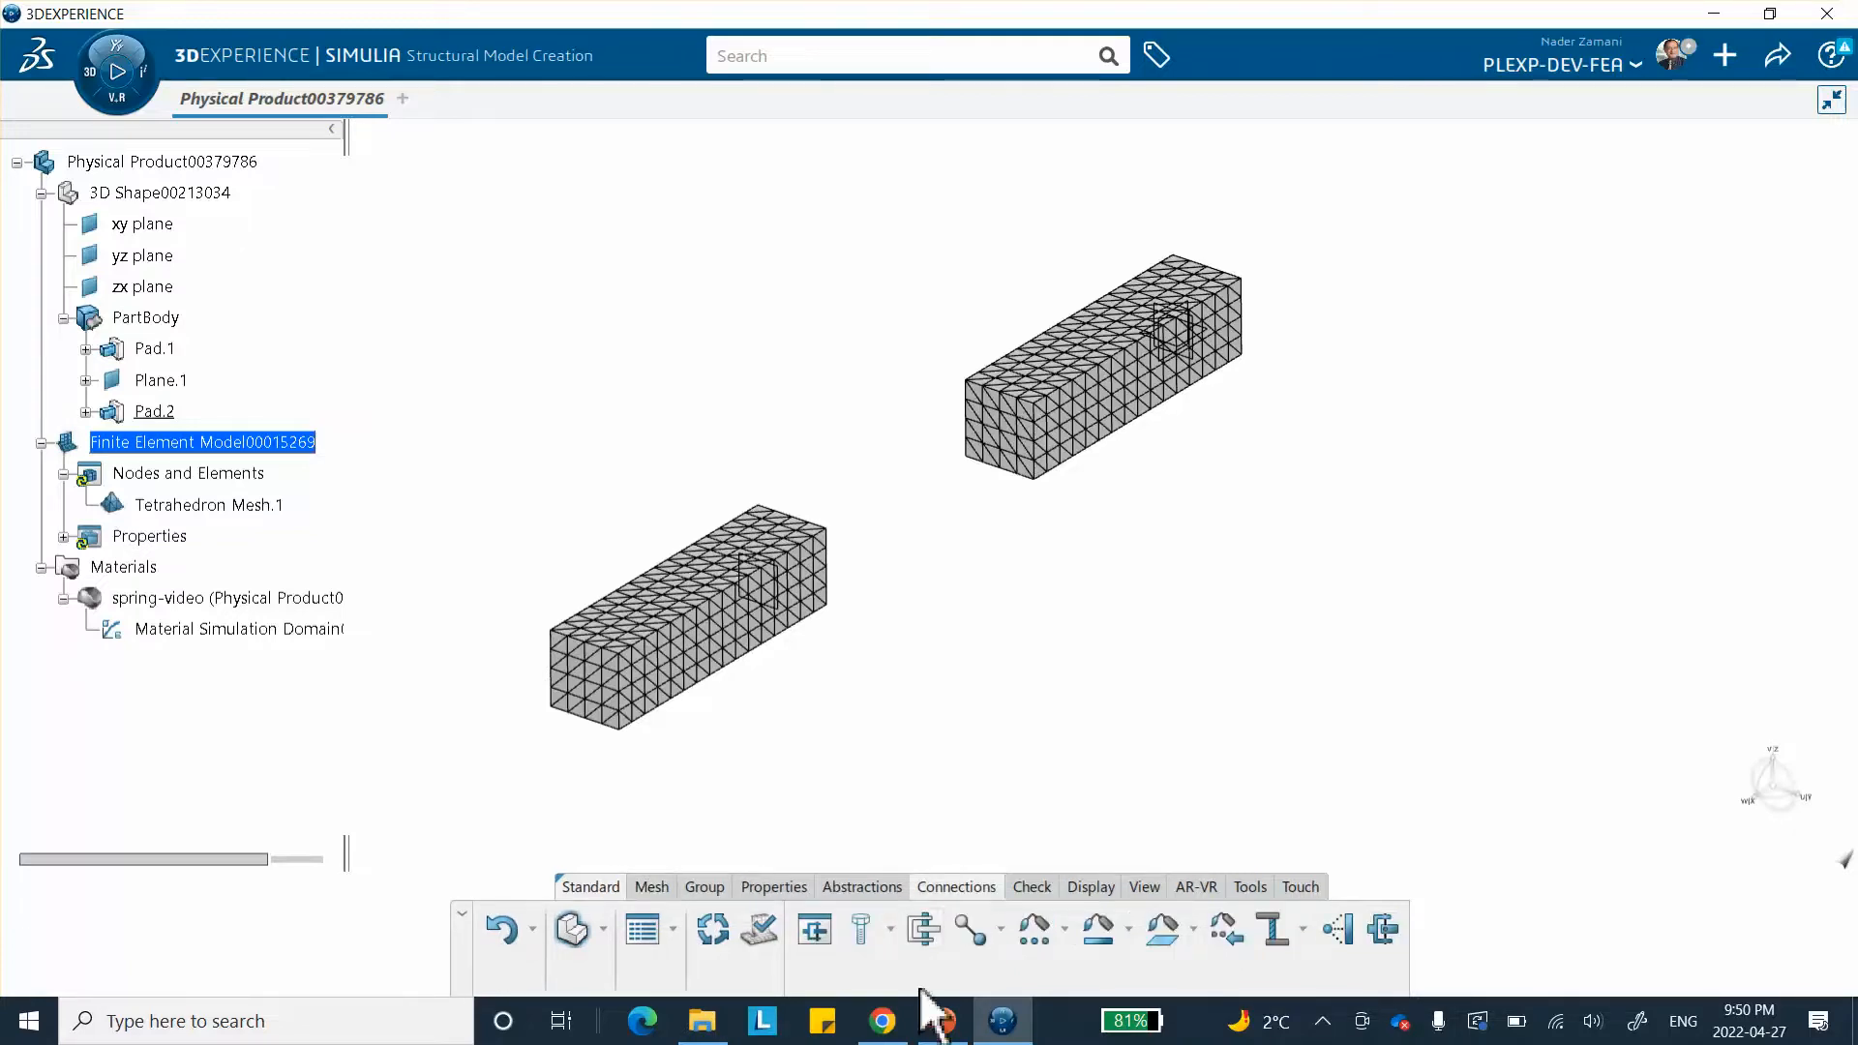
pyautogui.click(936, 1021)
pyautogui.scroll(5, 150, 356)
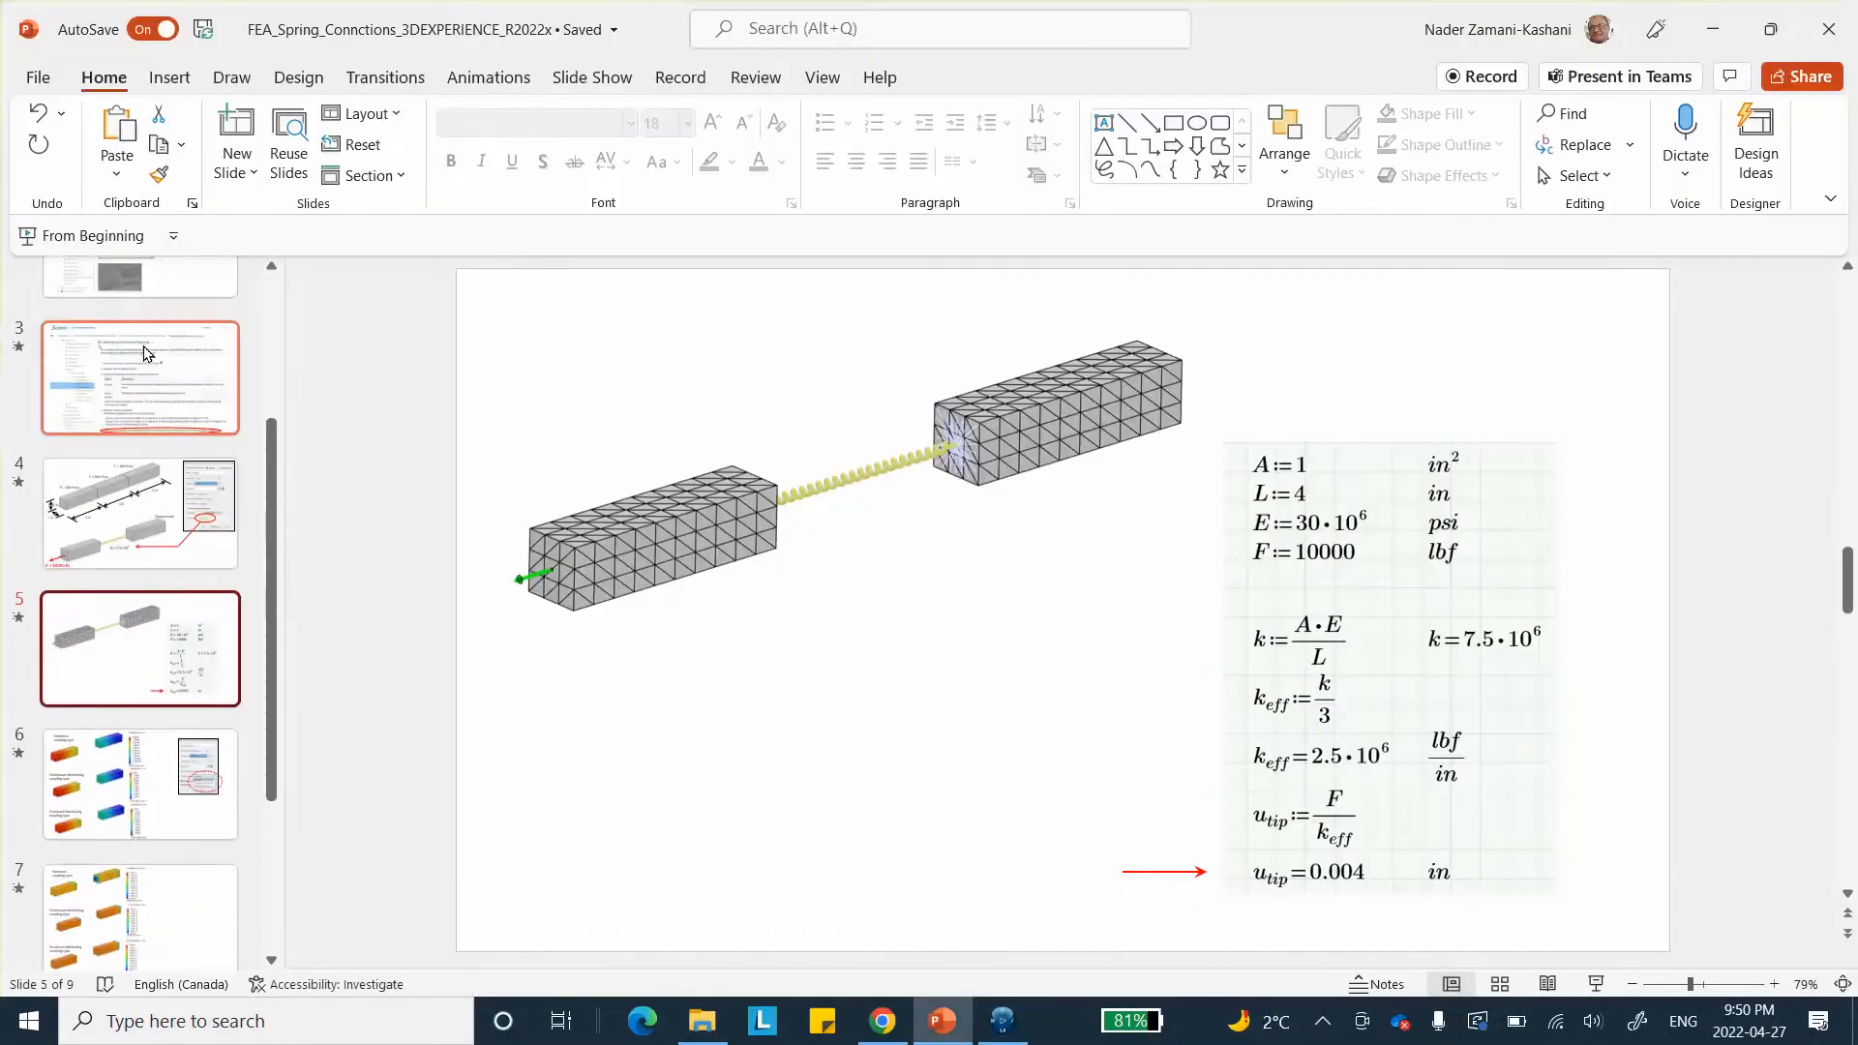
pyautogui.click(155, 360)
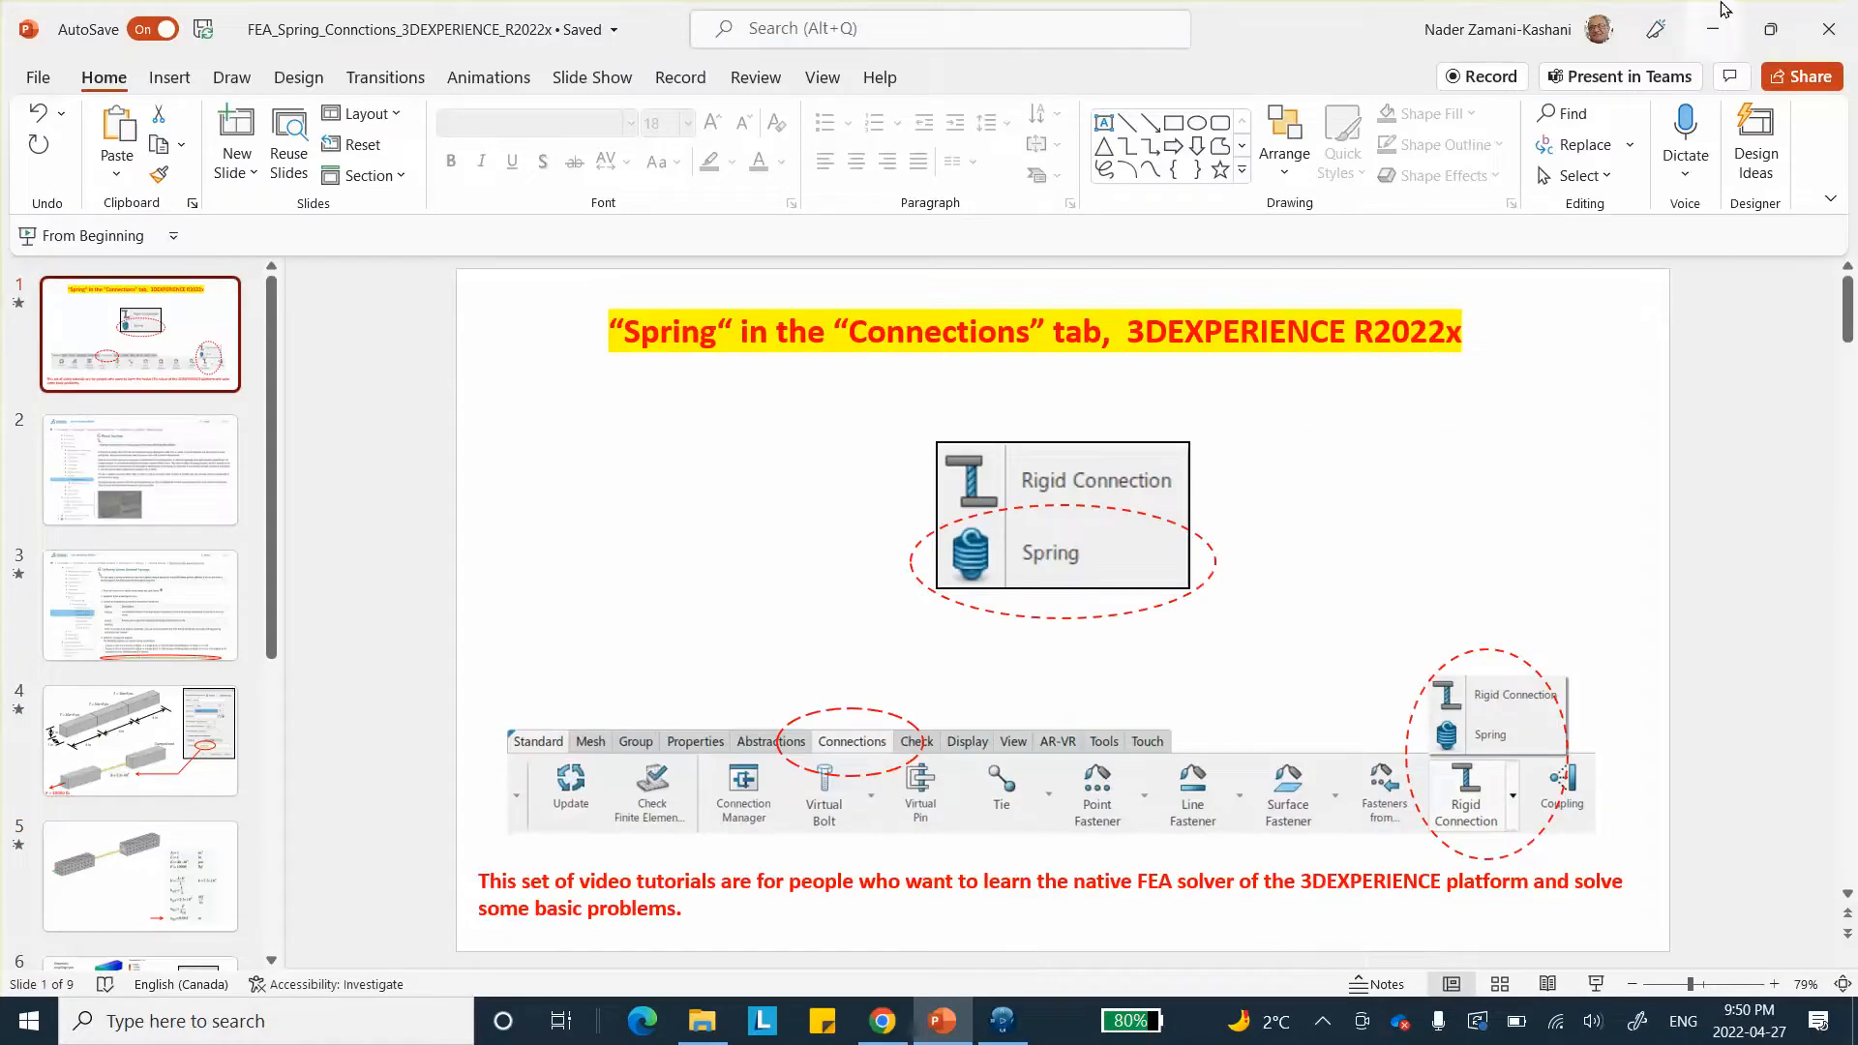
pyautogui.click(1003, 1018)
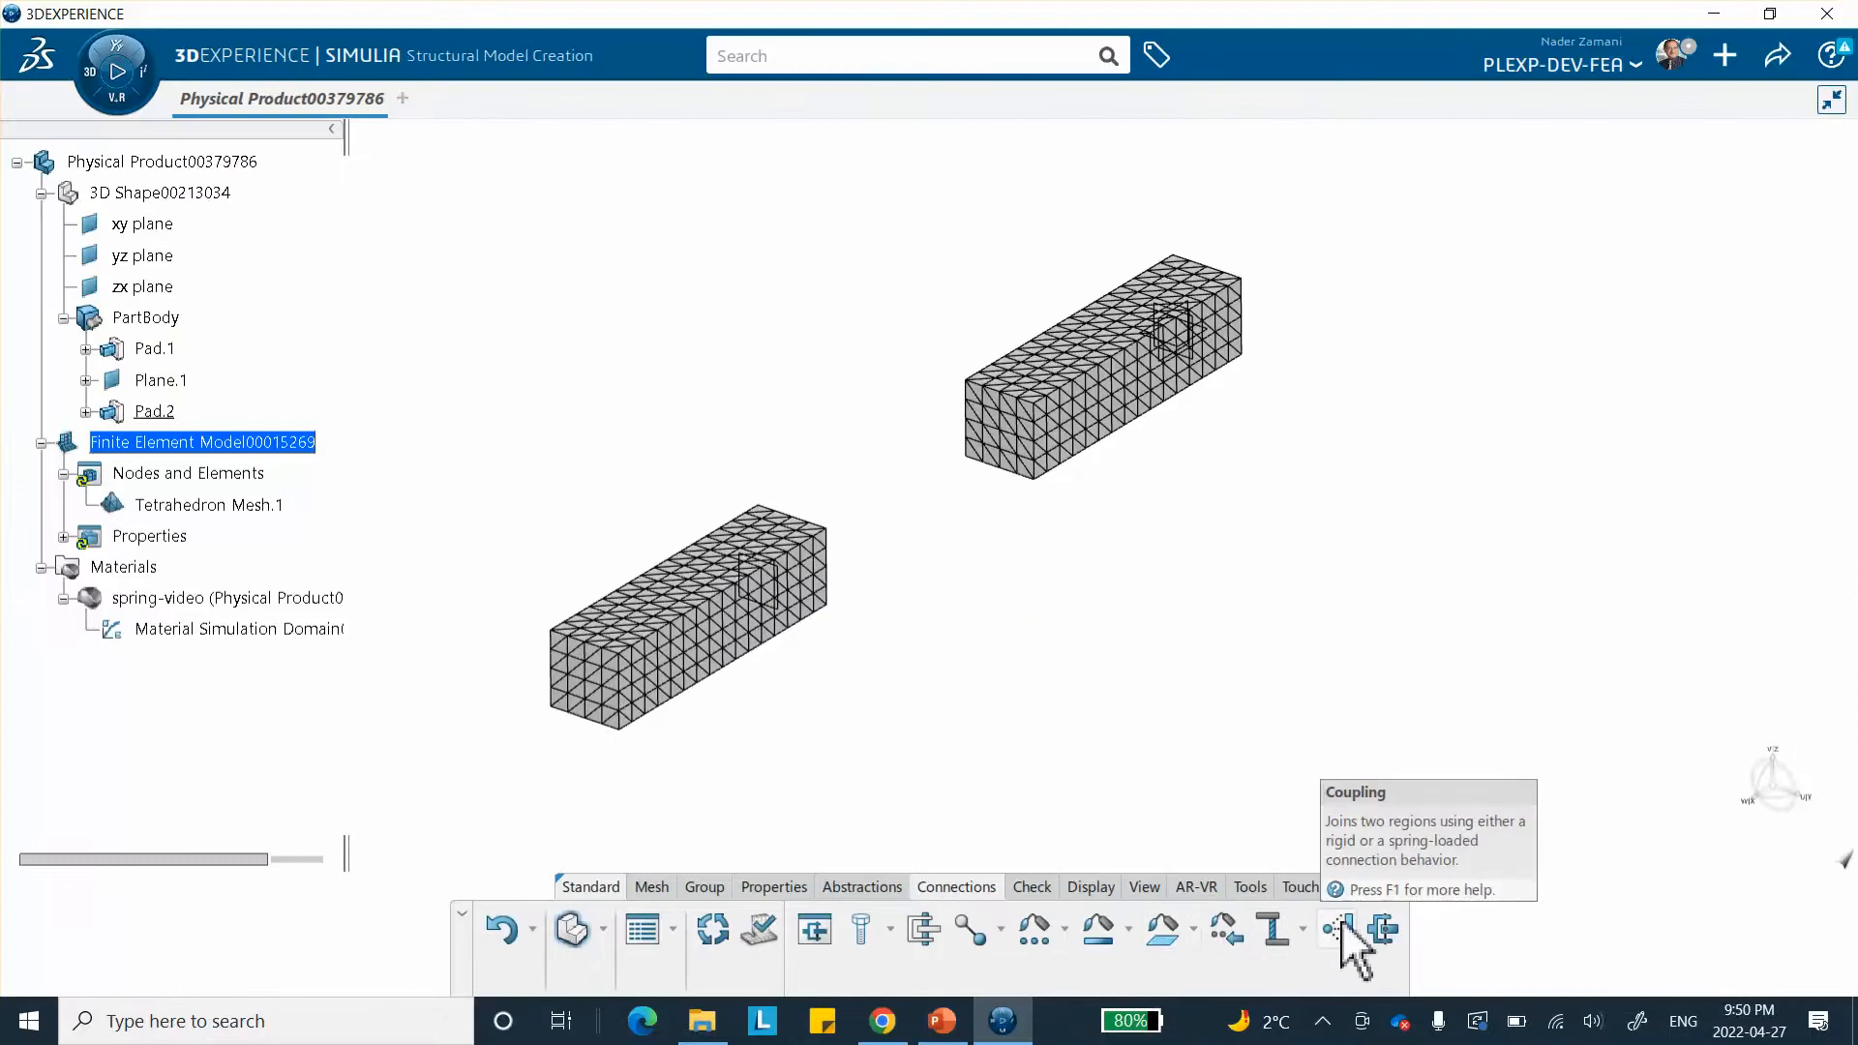
# - Start a Linear Axial spring connection using the two facing end faces of the blocks as Support 1 and Support 2
pyautogui.click(1302, 929)
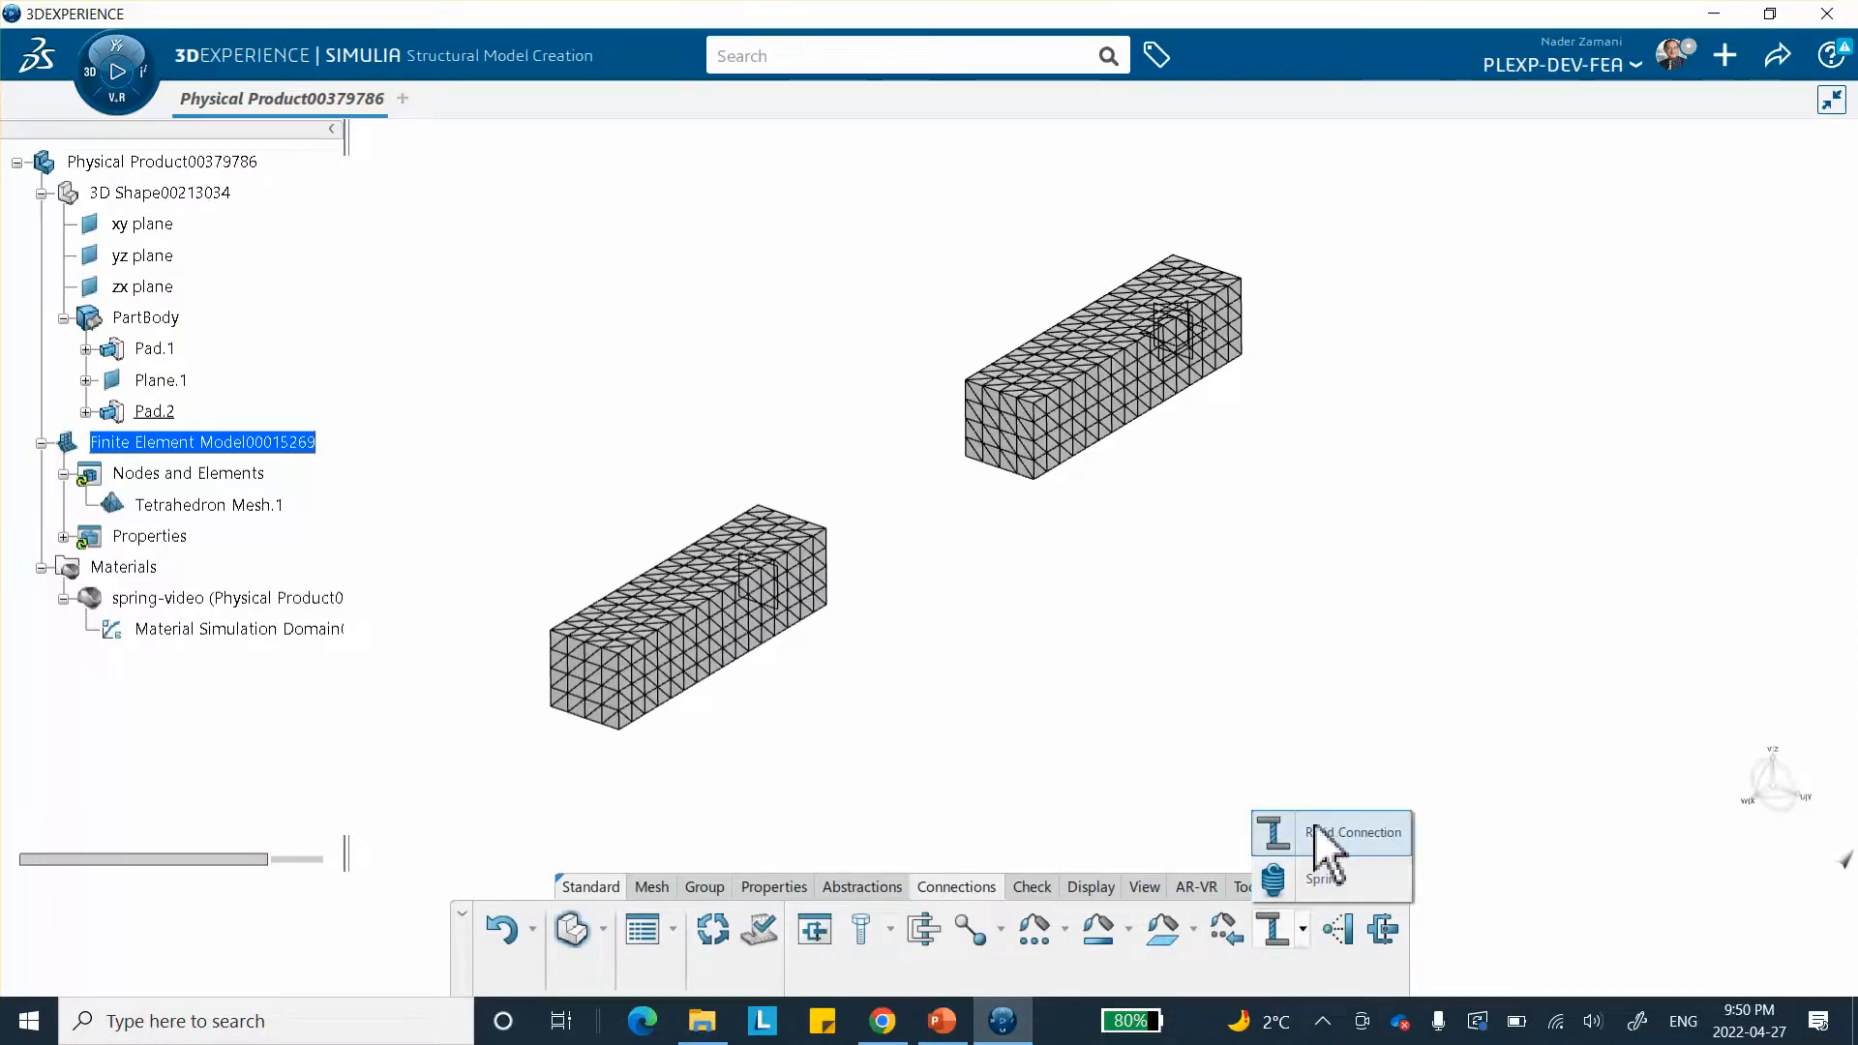
pyautogui.click(1322, 879)
pyautogui.moveTo(1524, 363); pyautogui.dragTo(1522, 274)
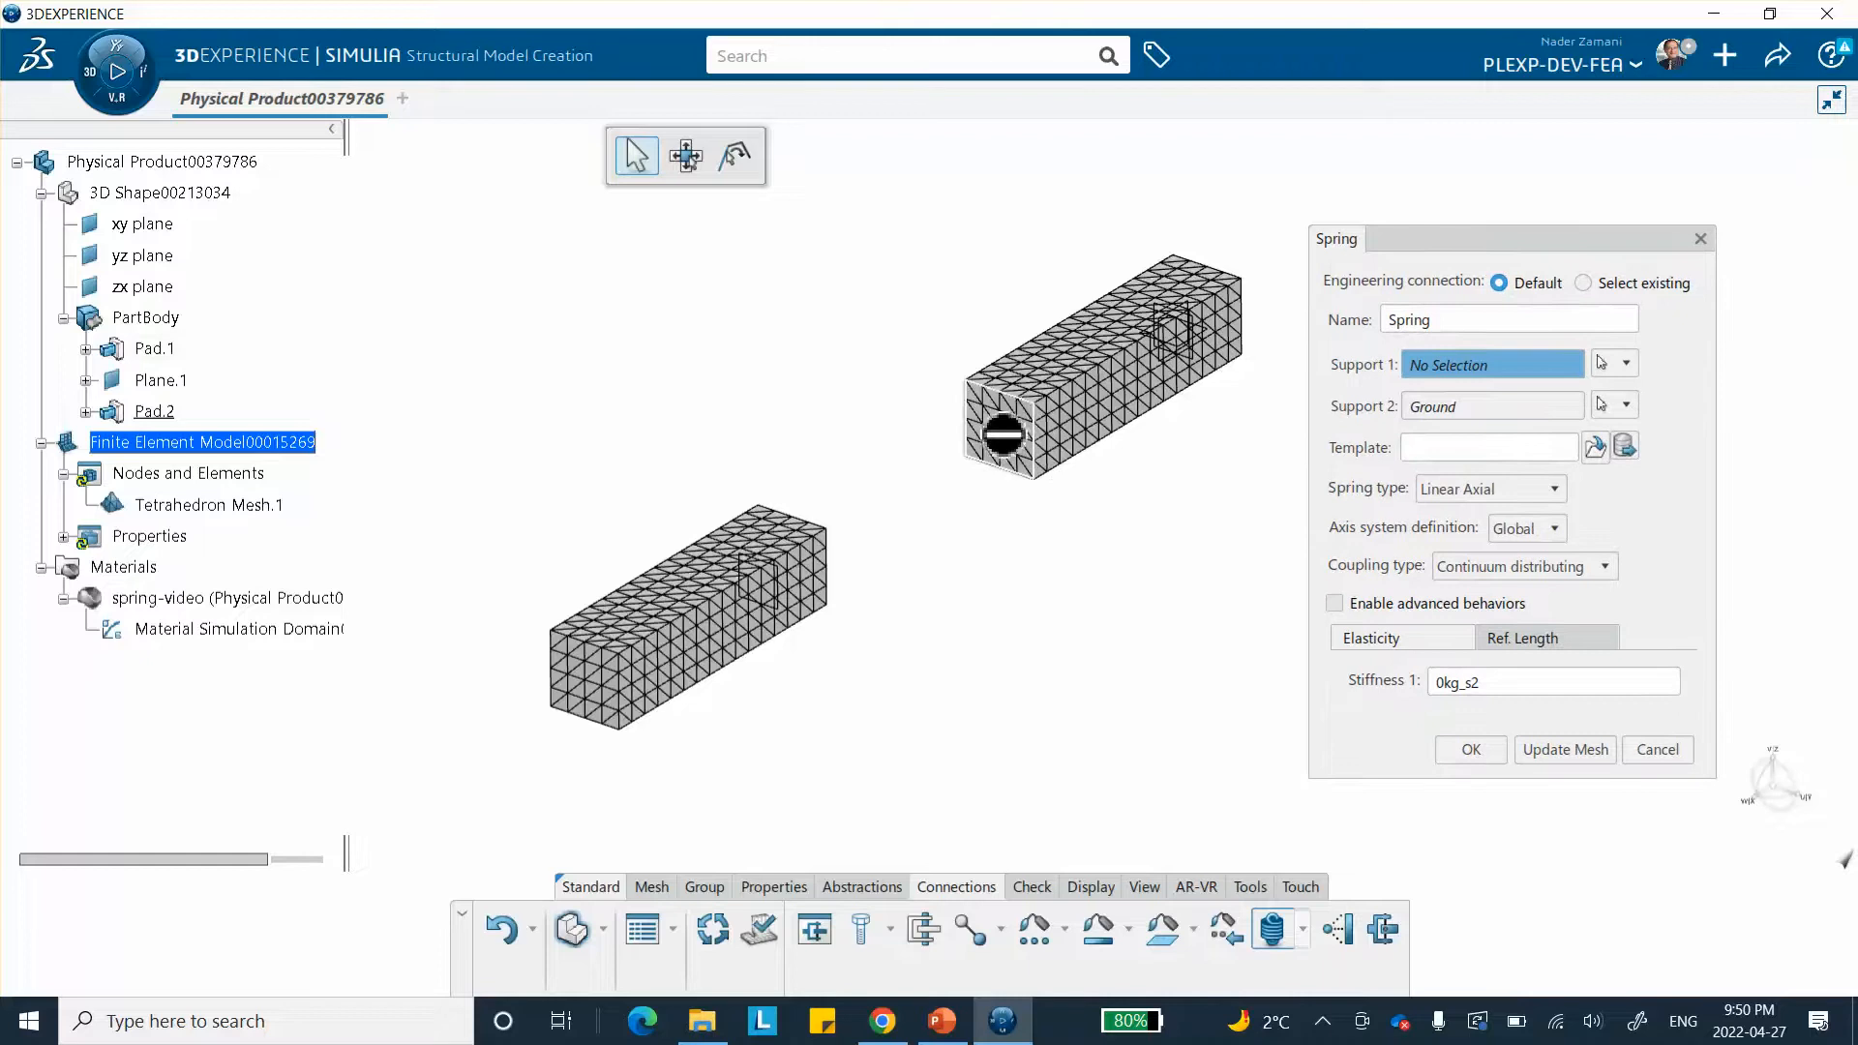
pyautogui.moveTo(1065, 546); pyautogui.dragTo(909, 551, button='middle')
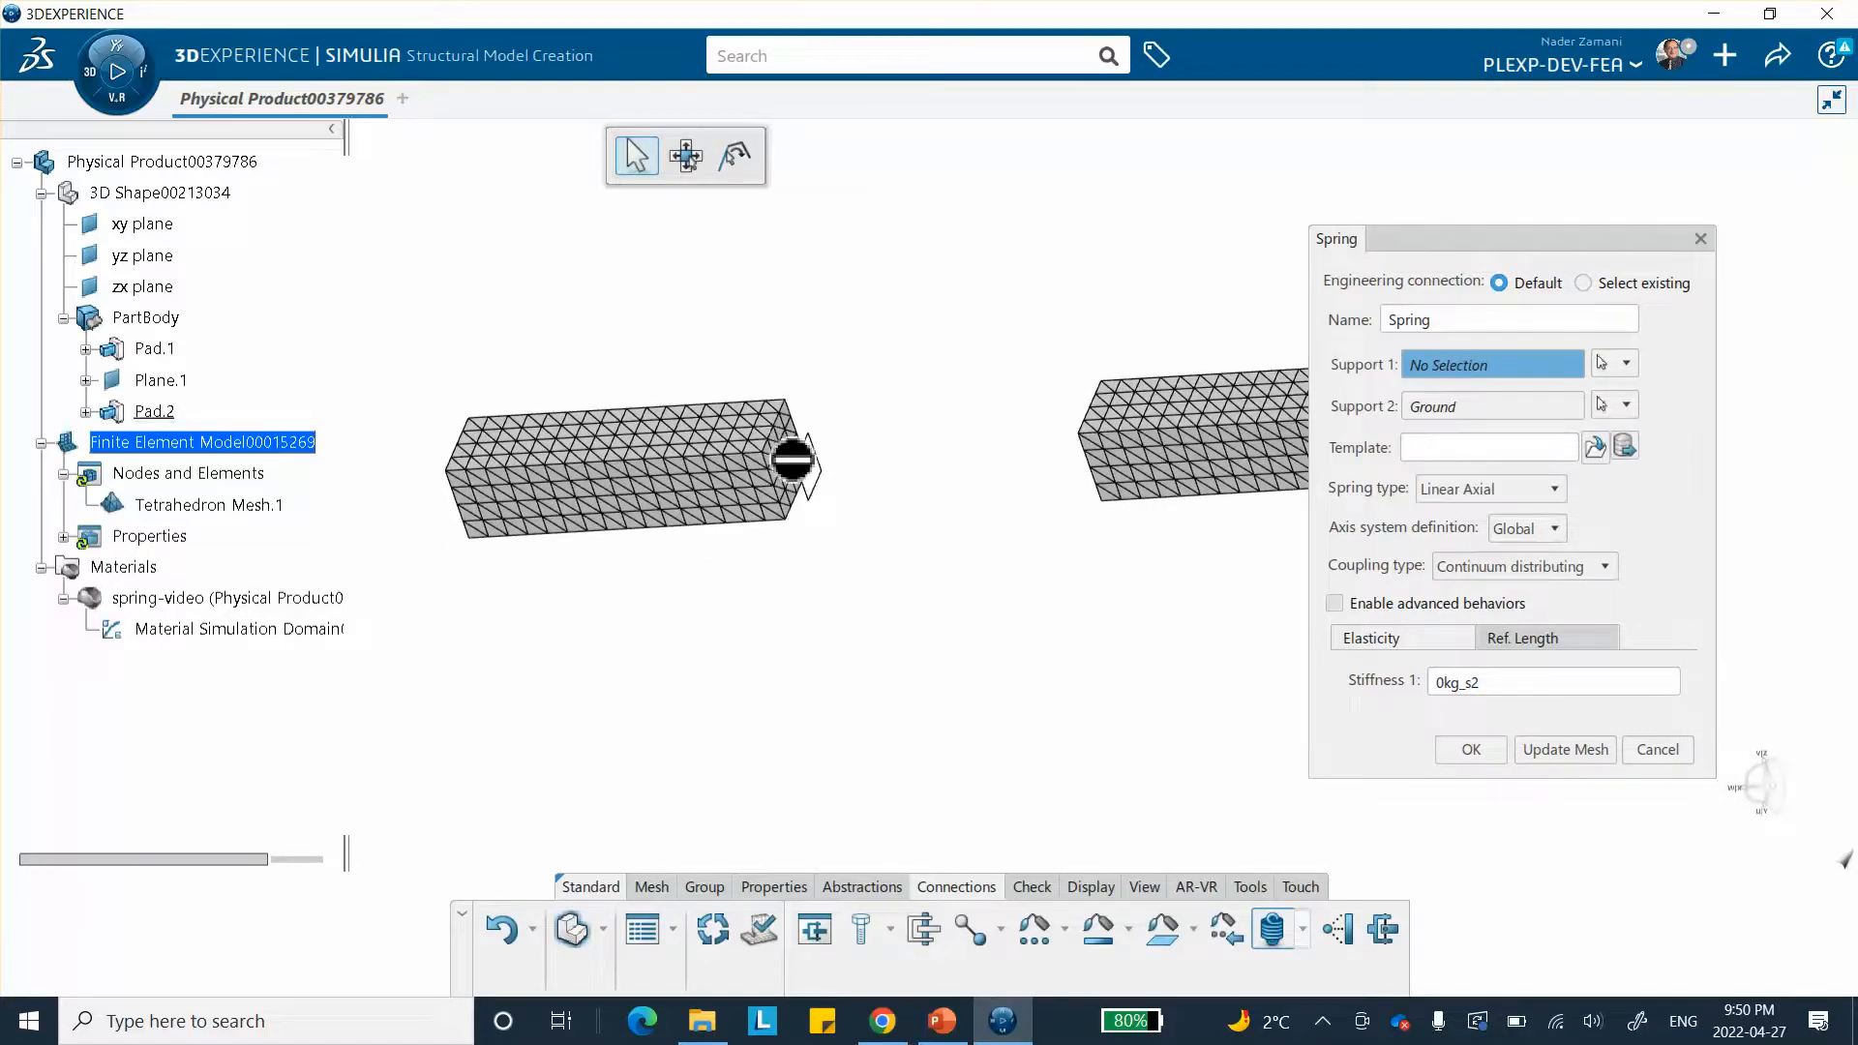
pyautogui.click(784, 453)
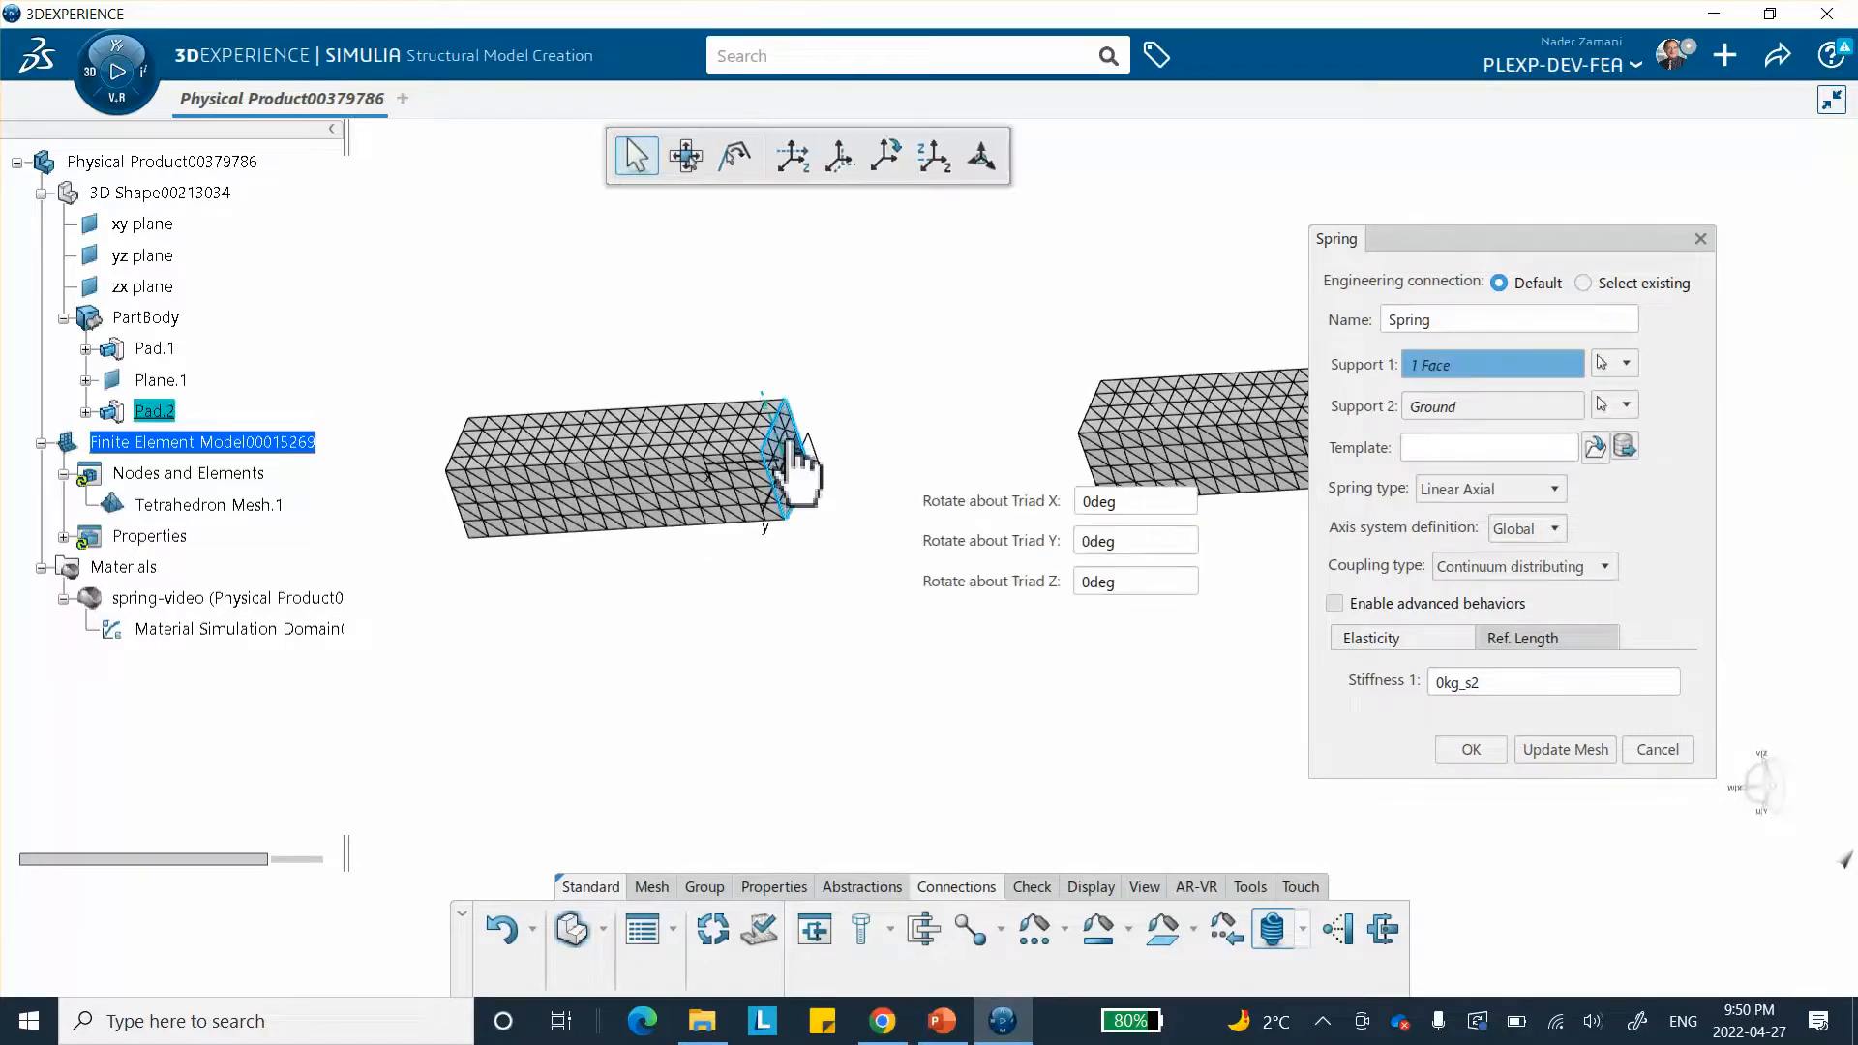
pyautogui.click(1433, 412)
pyautogui.moveTo(920, 606); pyautogui.dragTo(961, 489, button='middle')
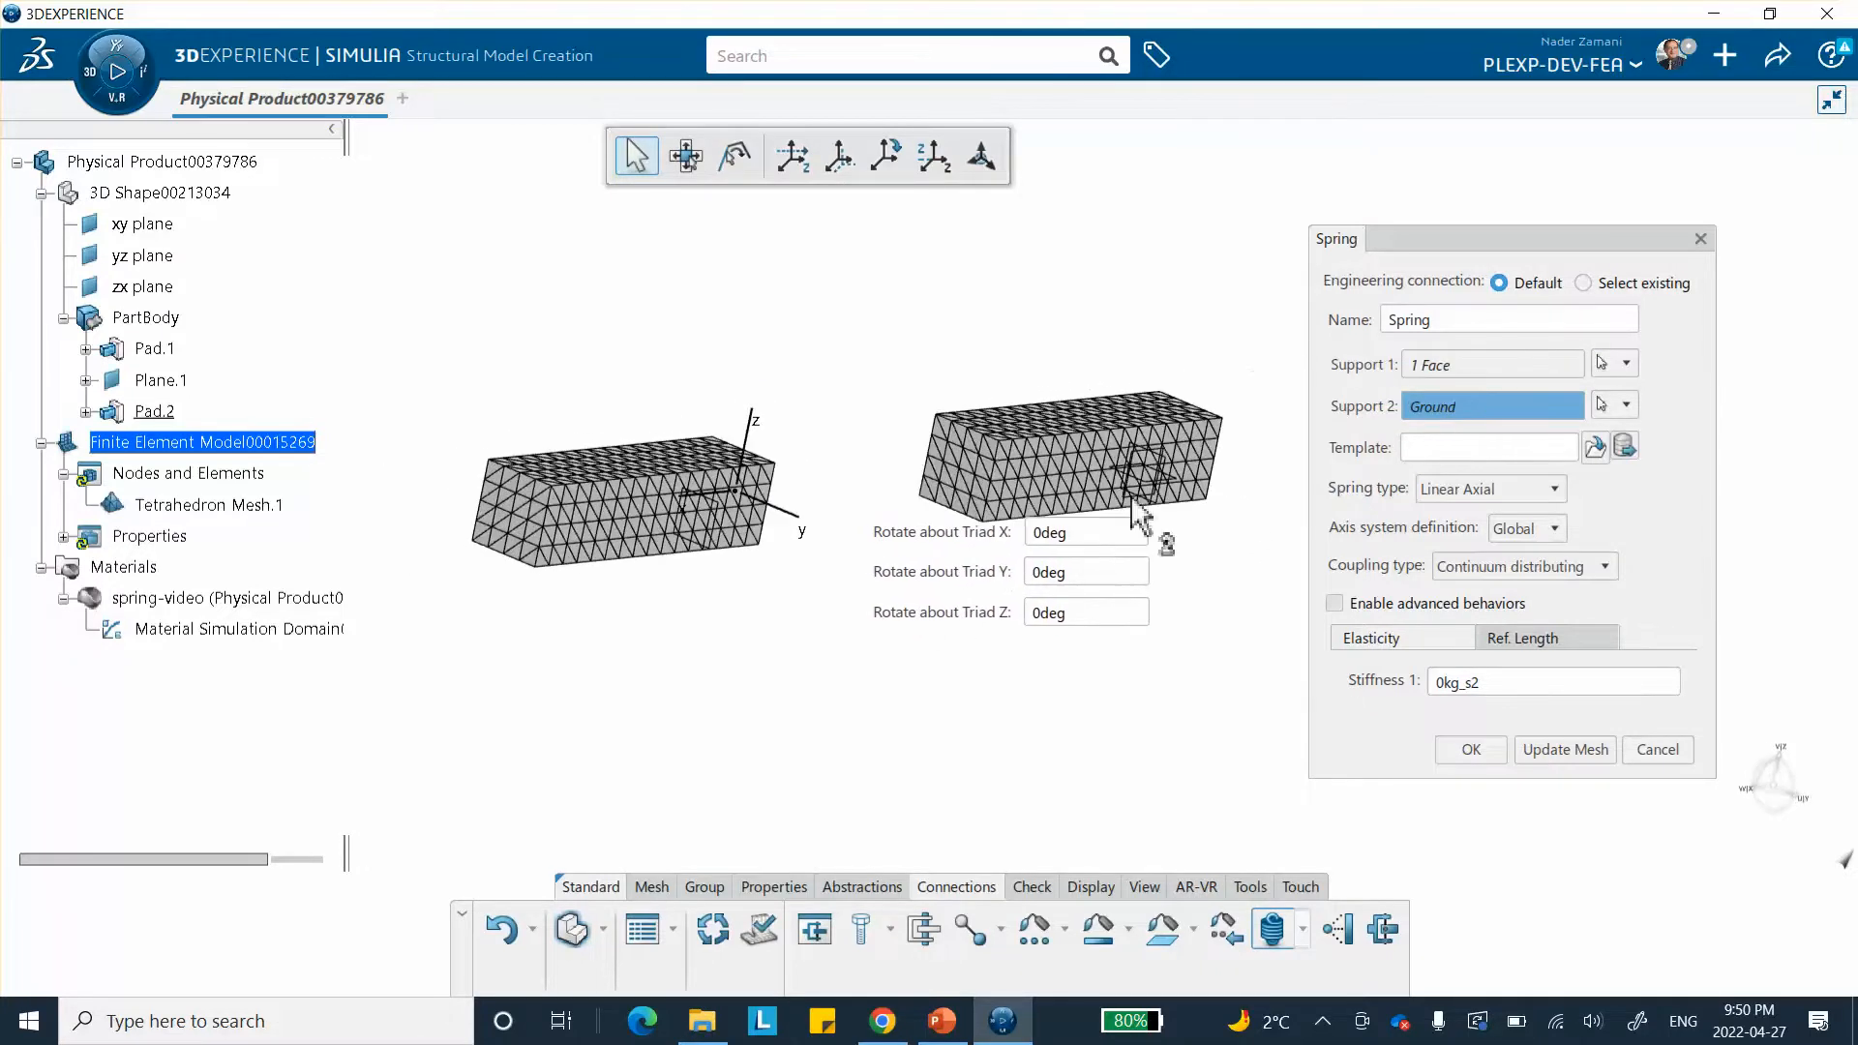
pyautogui.click(943, 488)
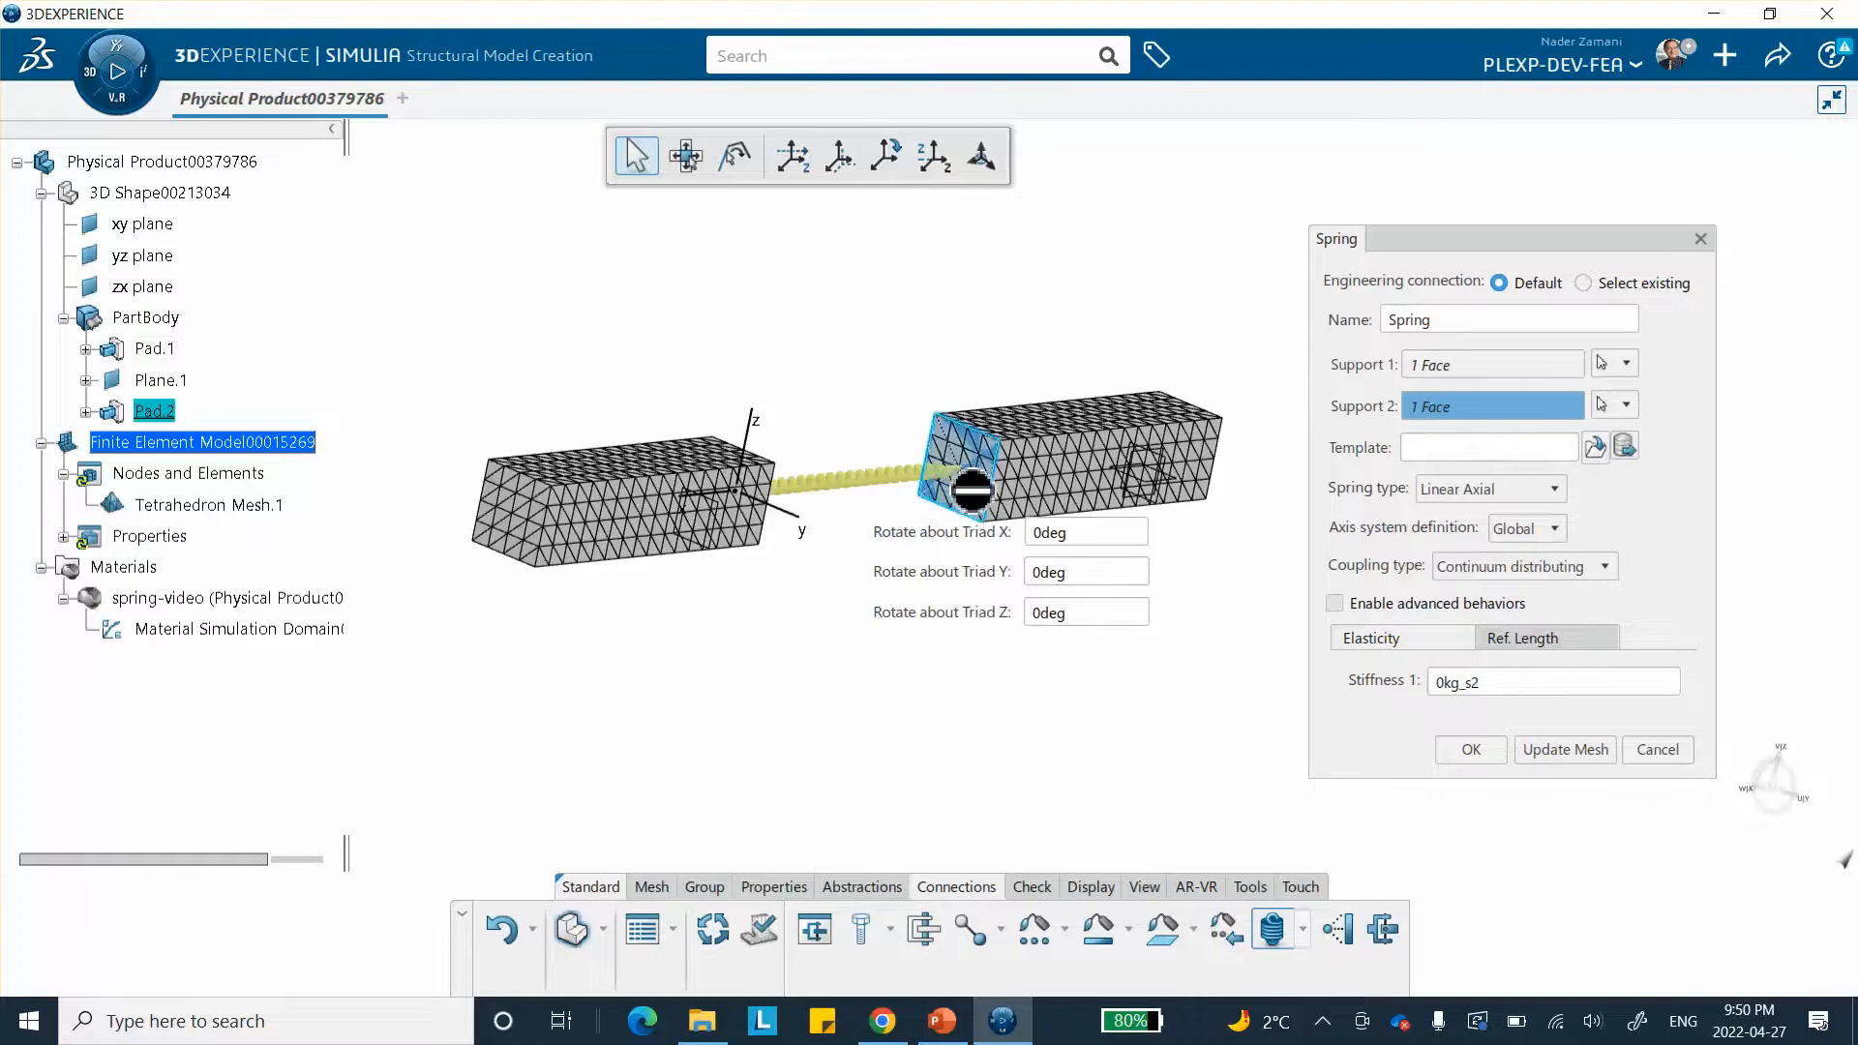
# - Set the spring's Stiffness 1 to 7.5e6lbf_in and create the spring connection
pyautogui.scroll(3, 907, 433)
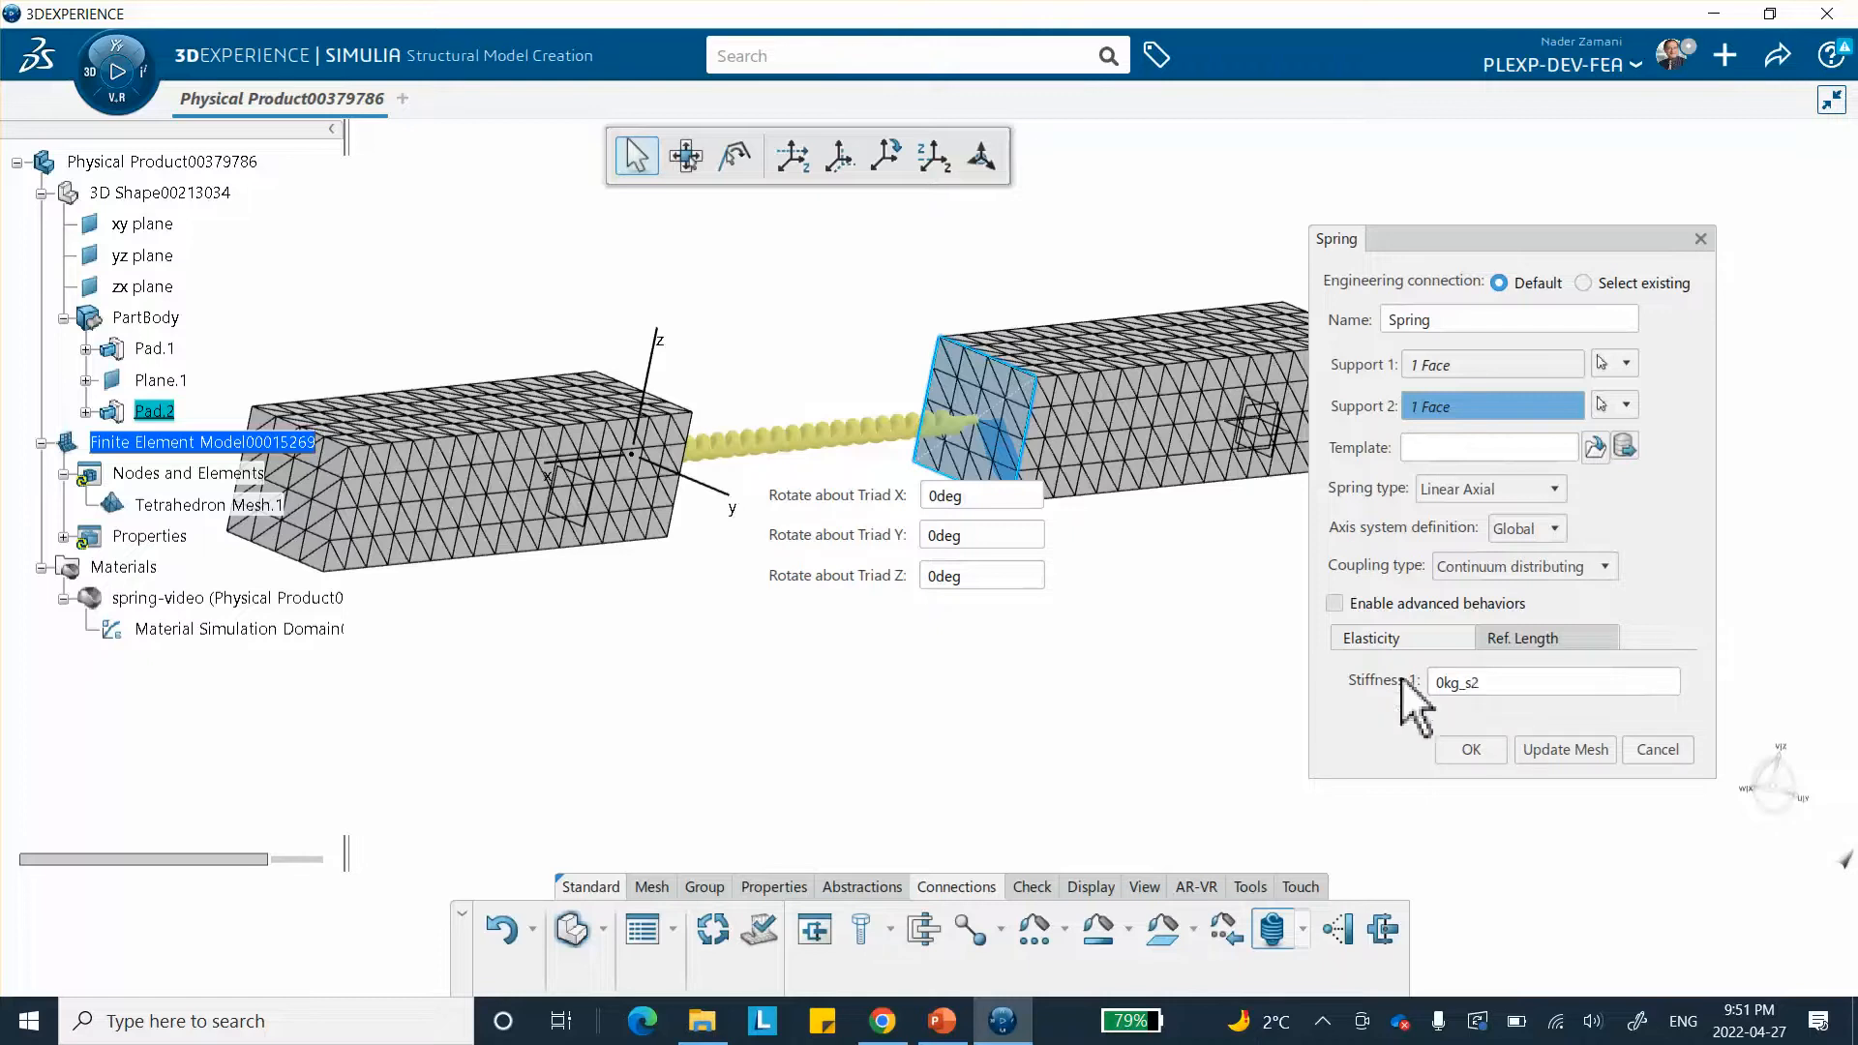
pyautogui.doubleClick(1491, 683)
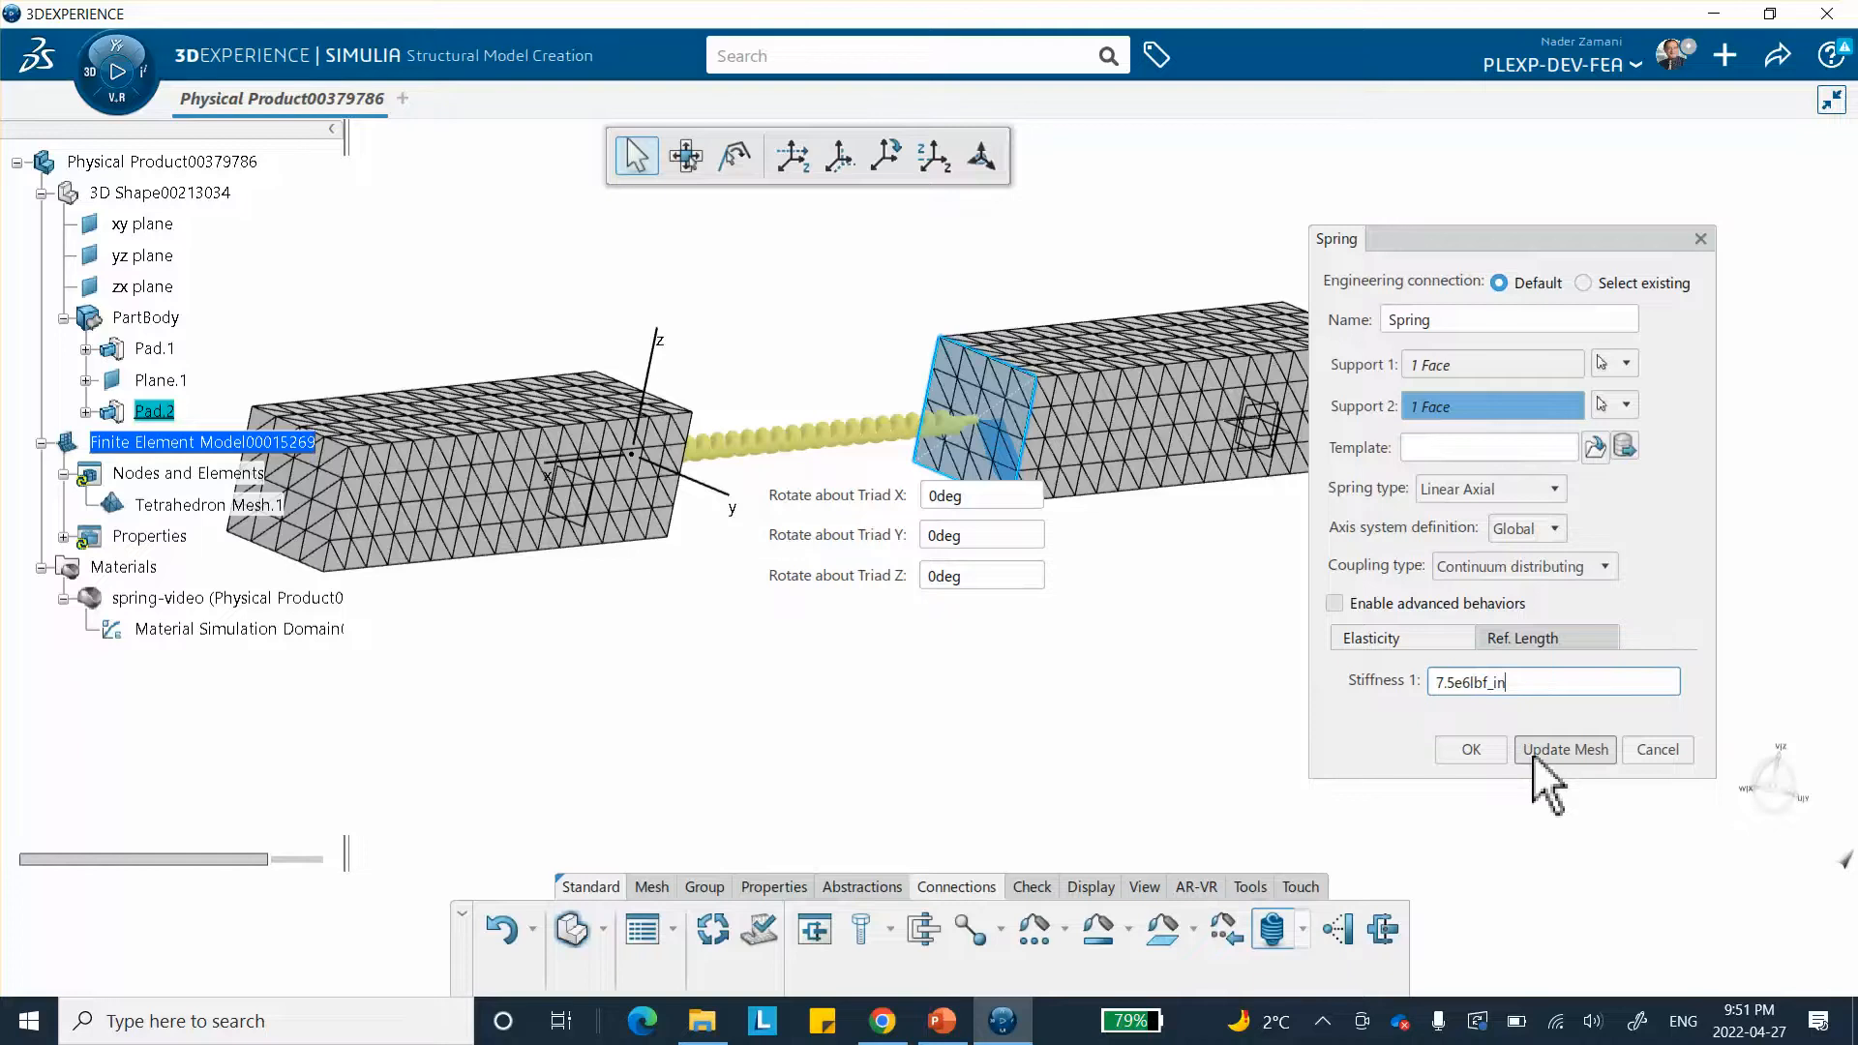
pyautogui.click(1473, 753)
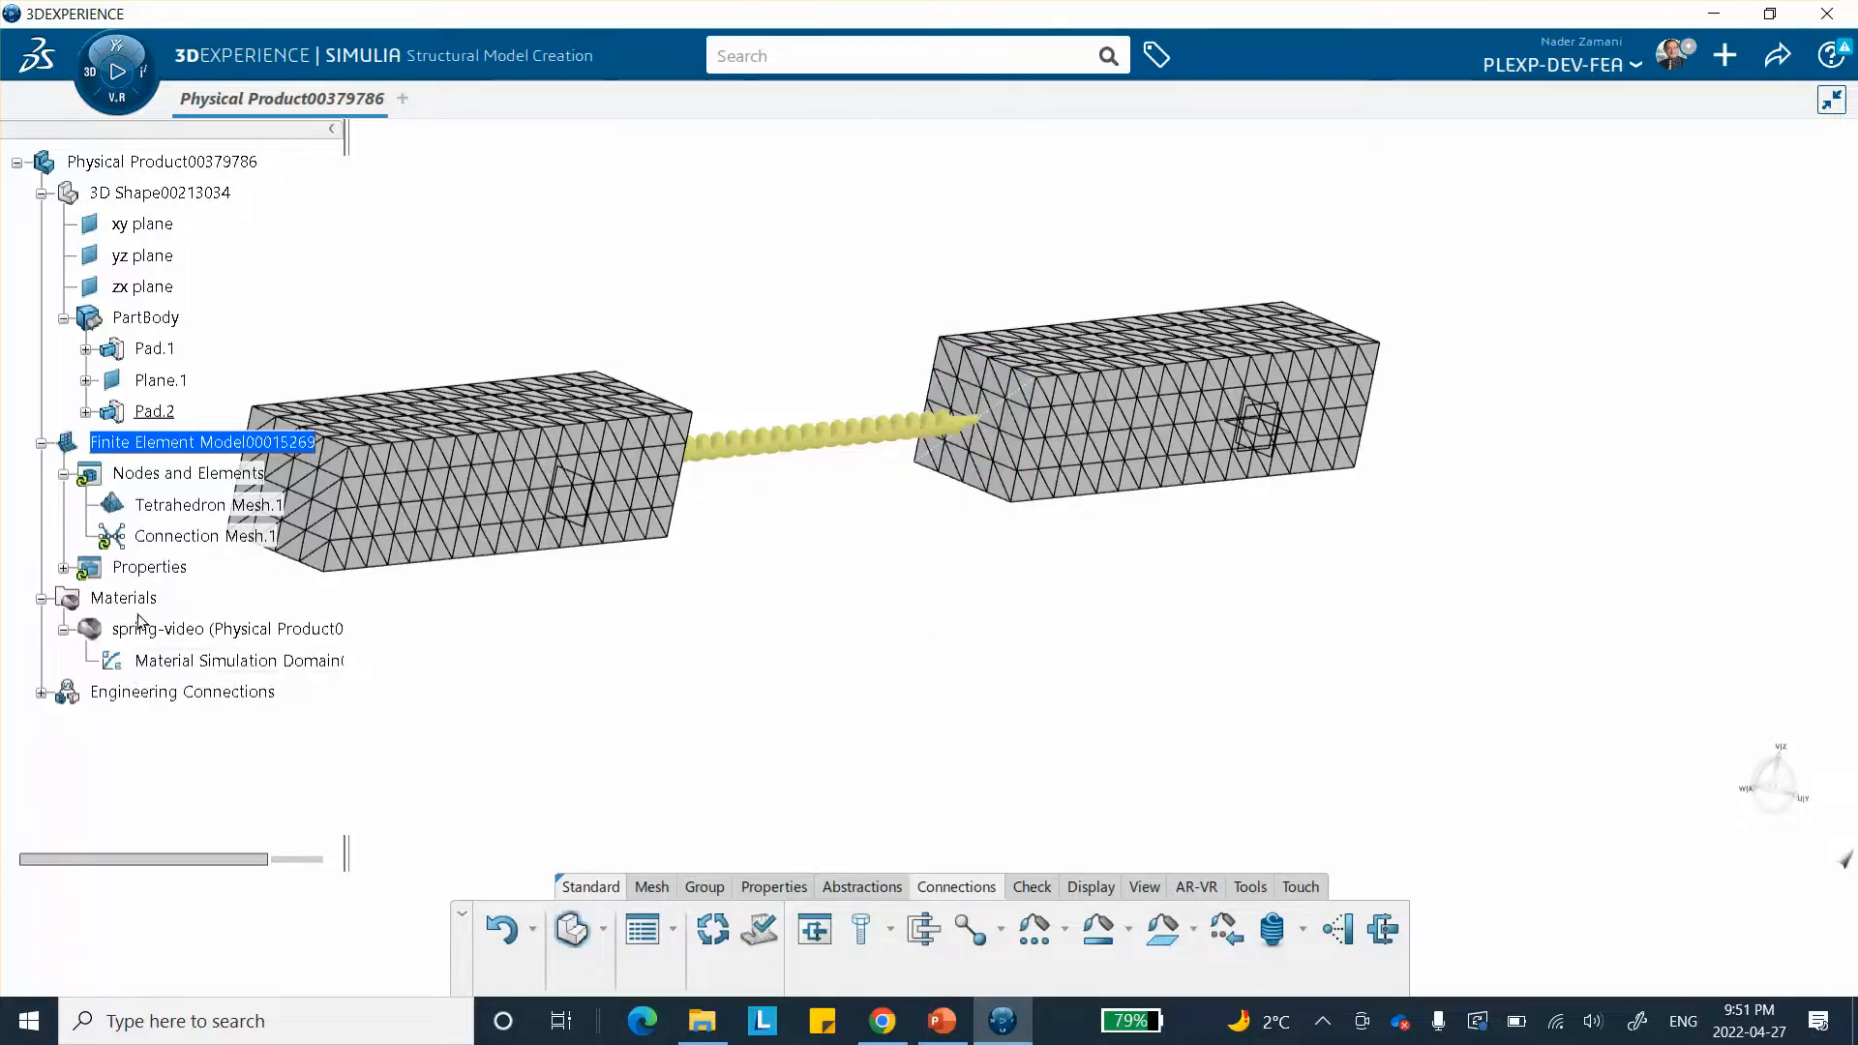
# - Examine the model's properties and the new spring's definition under Engineering Connections, checking its supports and stiffness
pyautogui.click(63, 568)
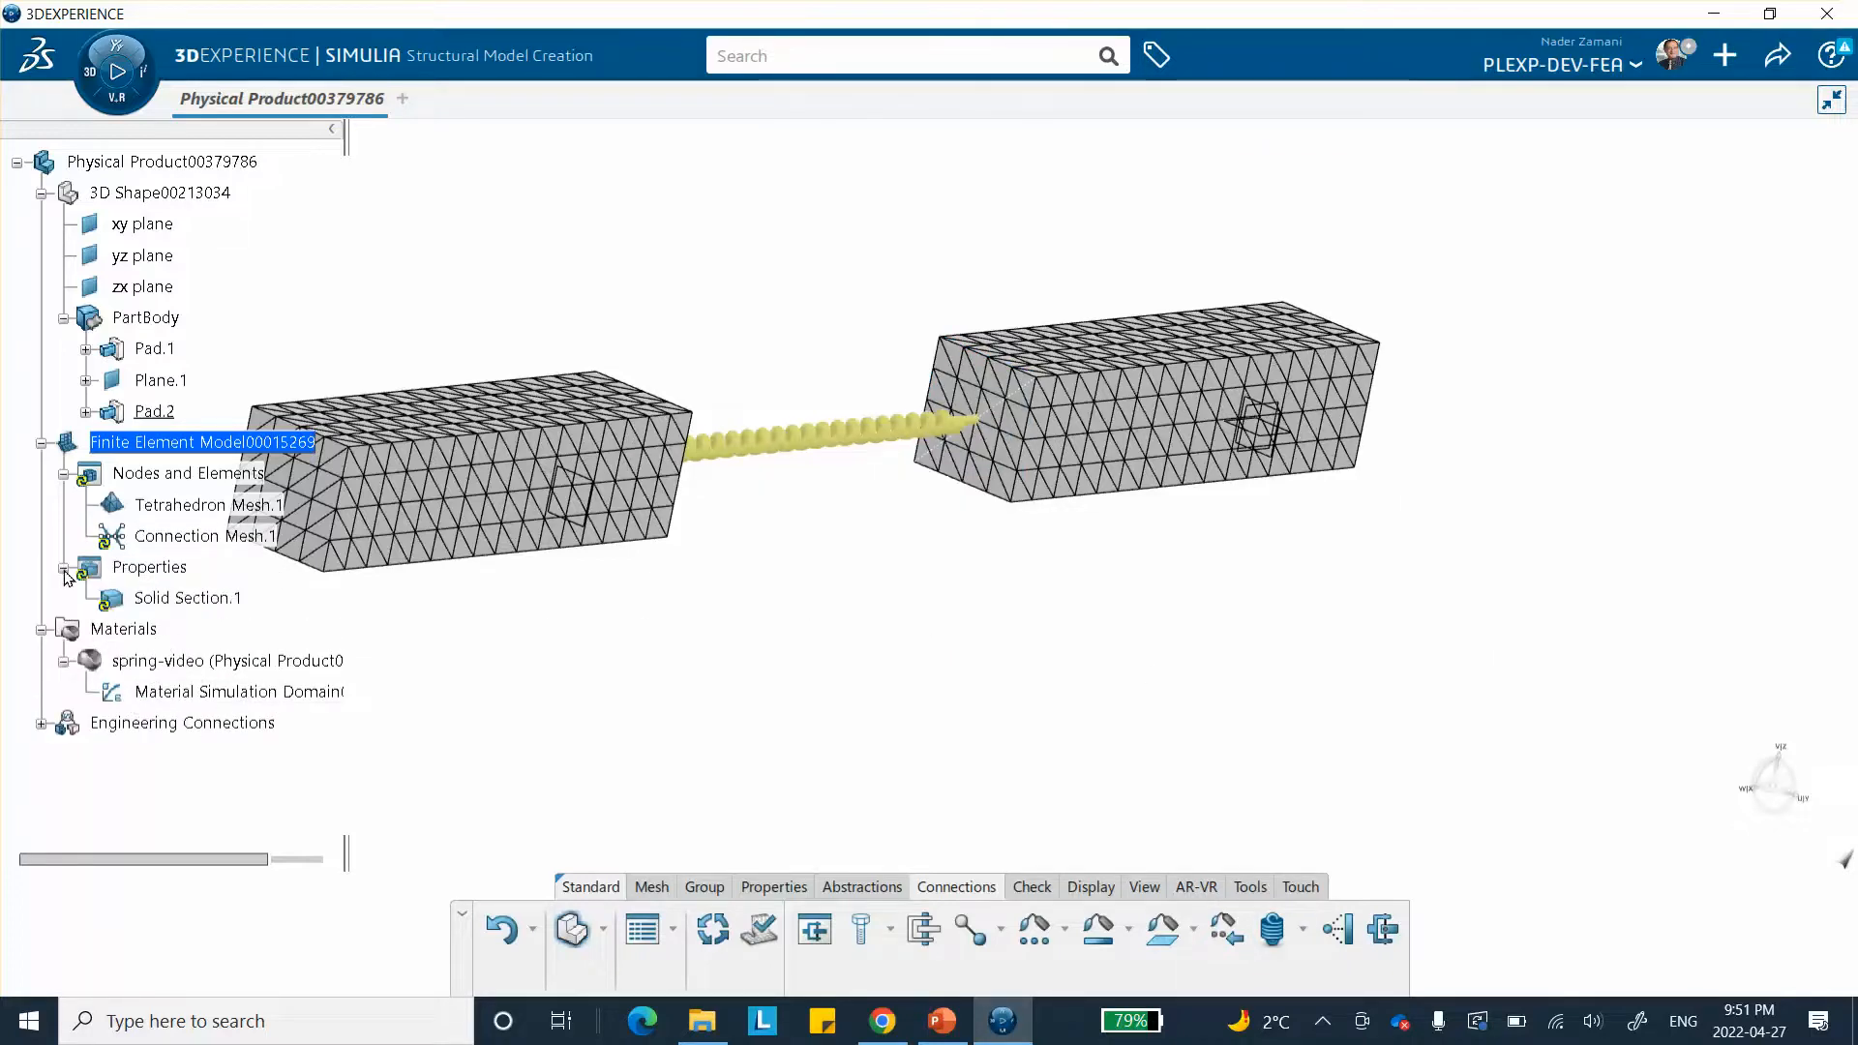
pyautogui.click(63, 568)
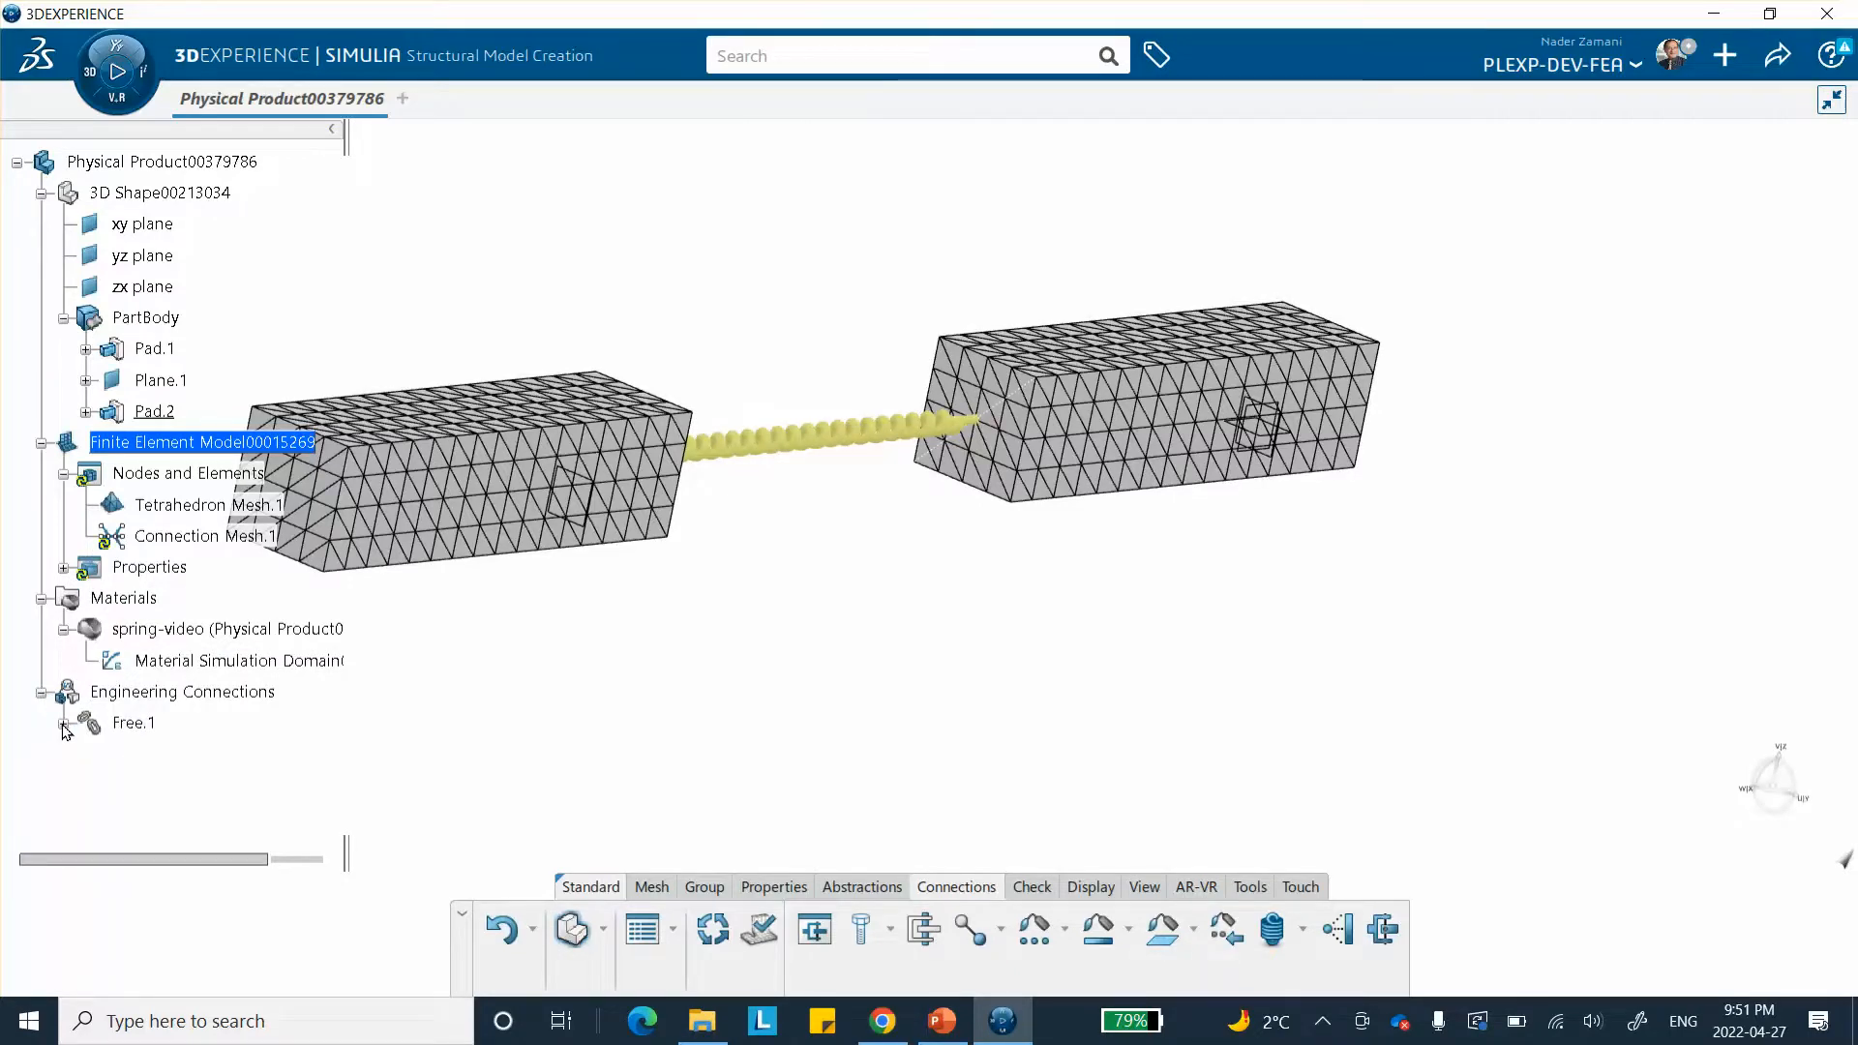
pyautogui.click(63, 724)
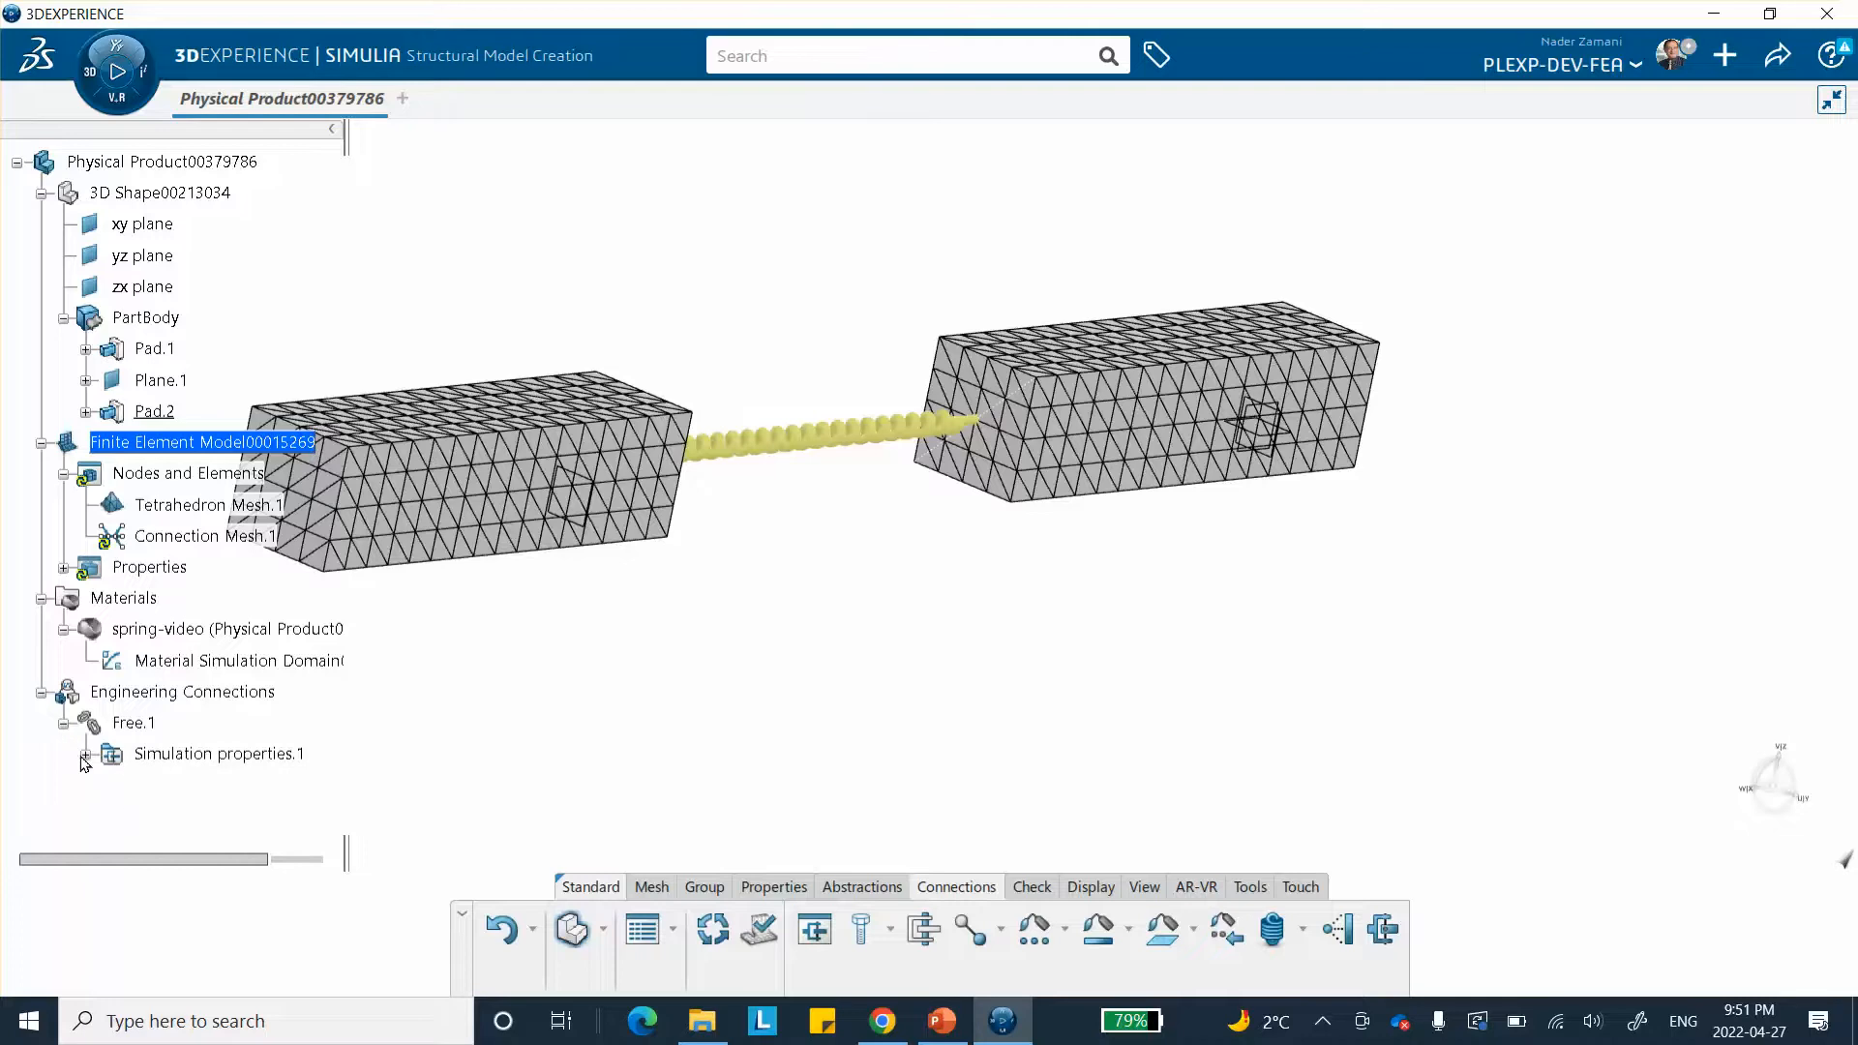
pyautogui.doubleClick(178, 786)
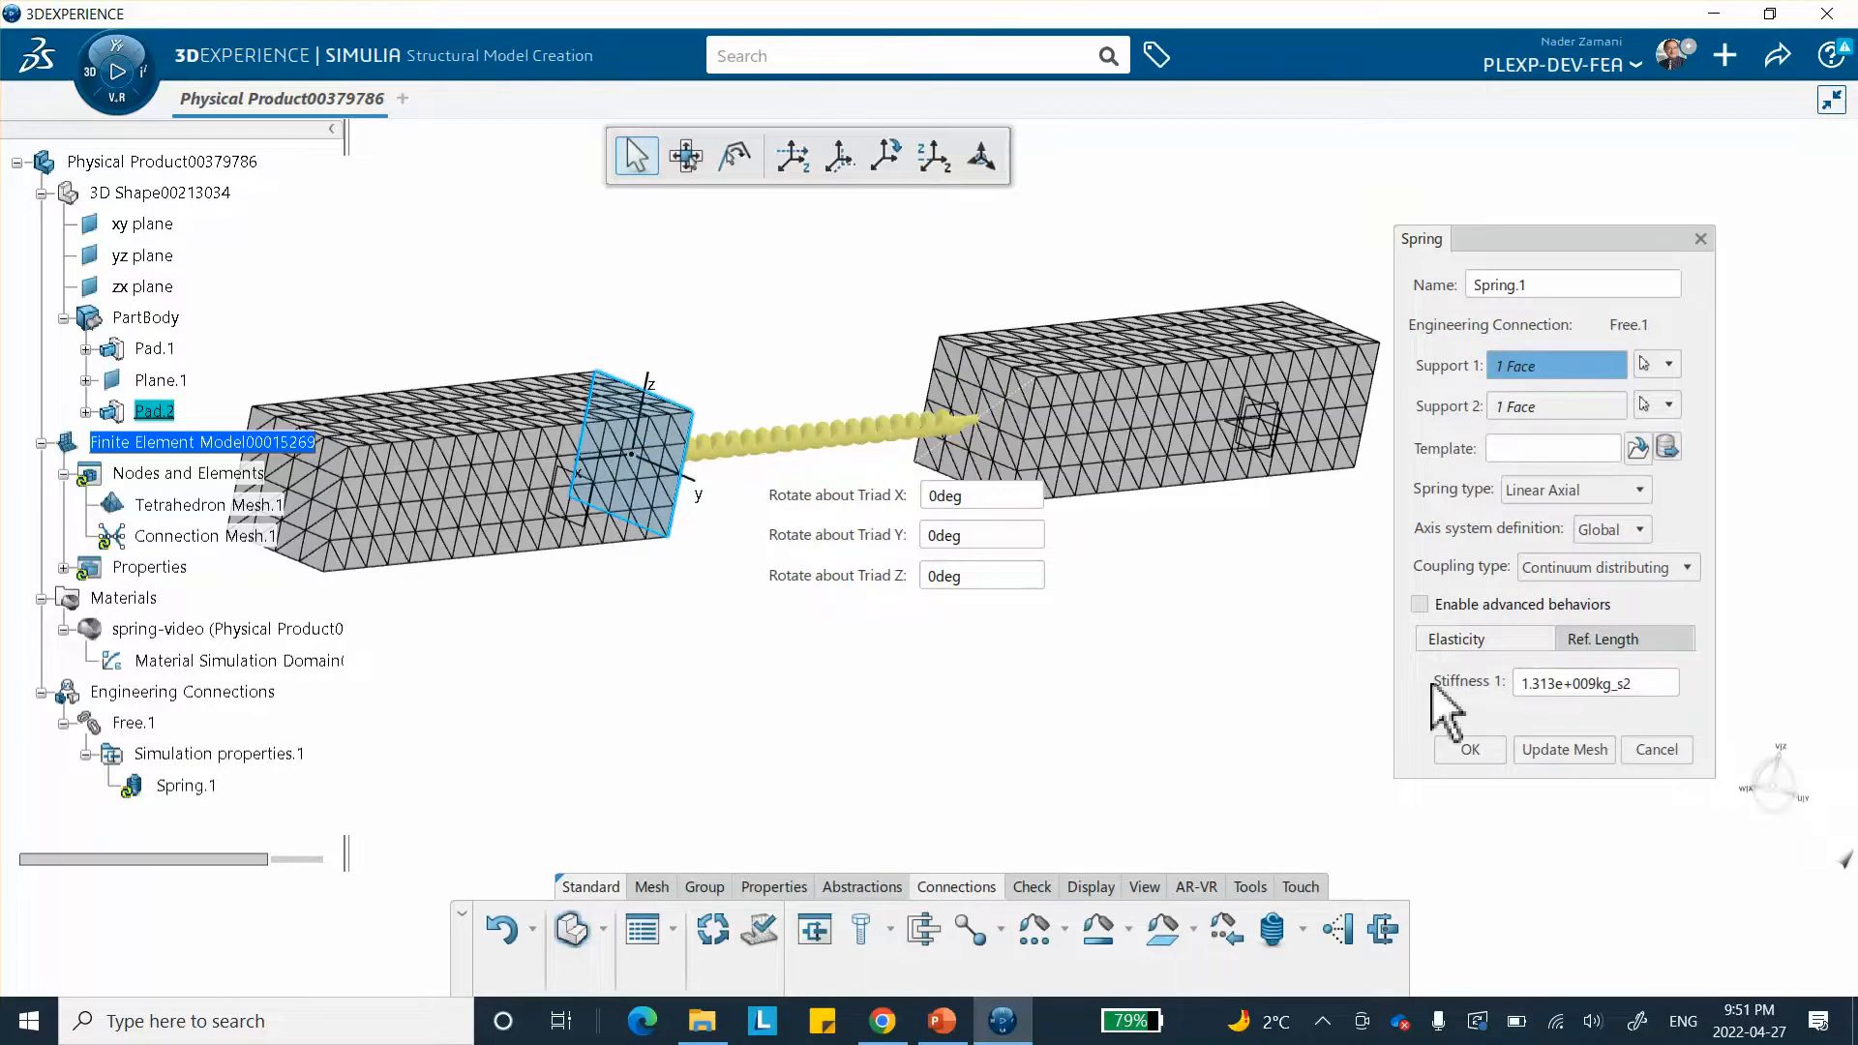
pyautogui.click(1483, 745)
pyautogui.moveTo(955, 553); pyautogui.dragTo(935, 702, button='middle')
pyautogui.moveTo(736, 310); pyautogui.dragTo(702, 360, button='middle')
# - Switch to the Structural Scenario Creation app and initialize a Structural simulation using the existing finite element model
pyautogui.click(97, 75)
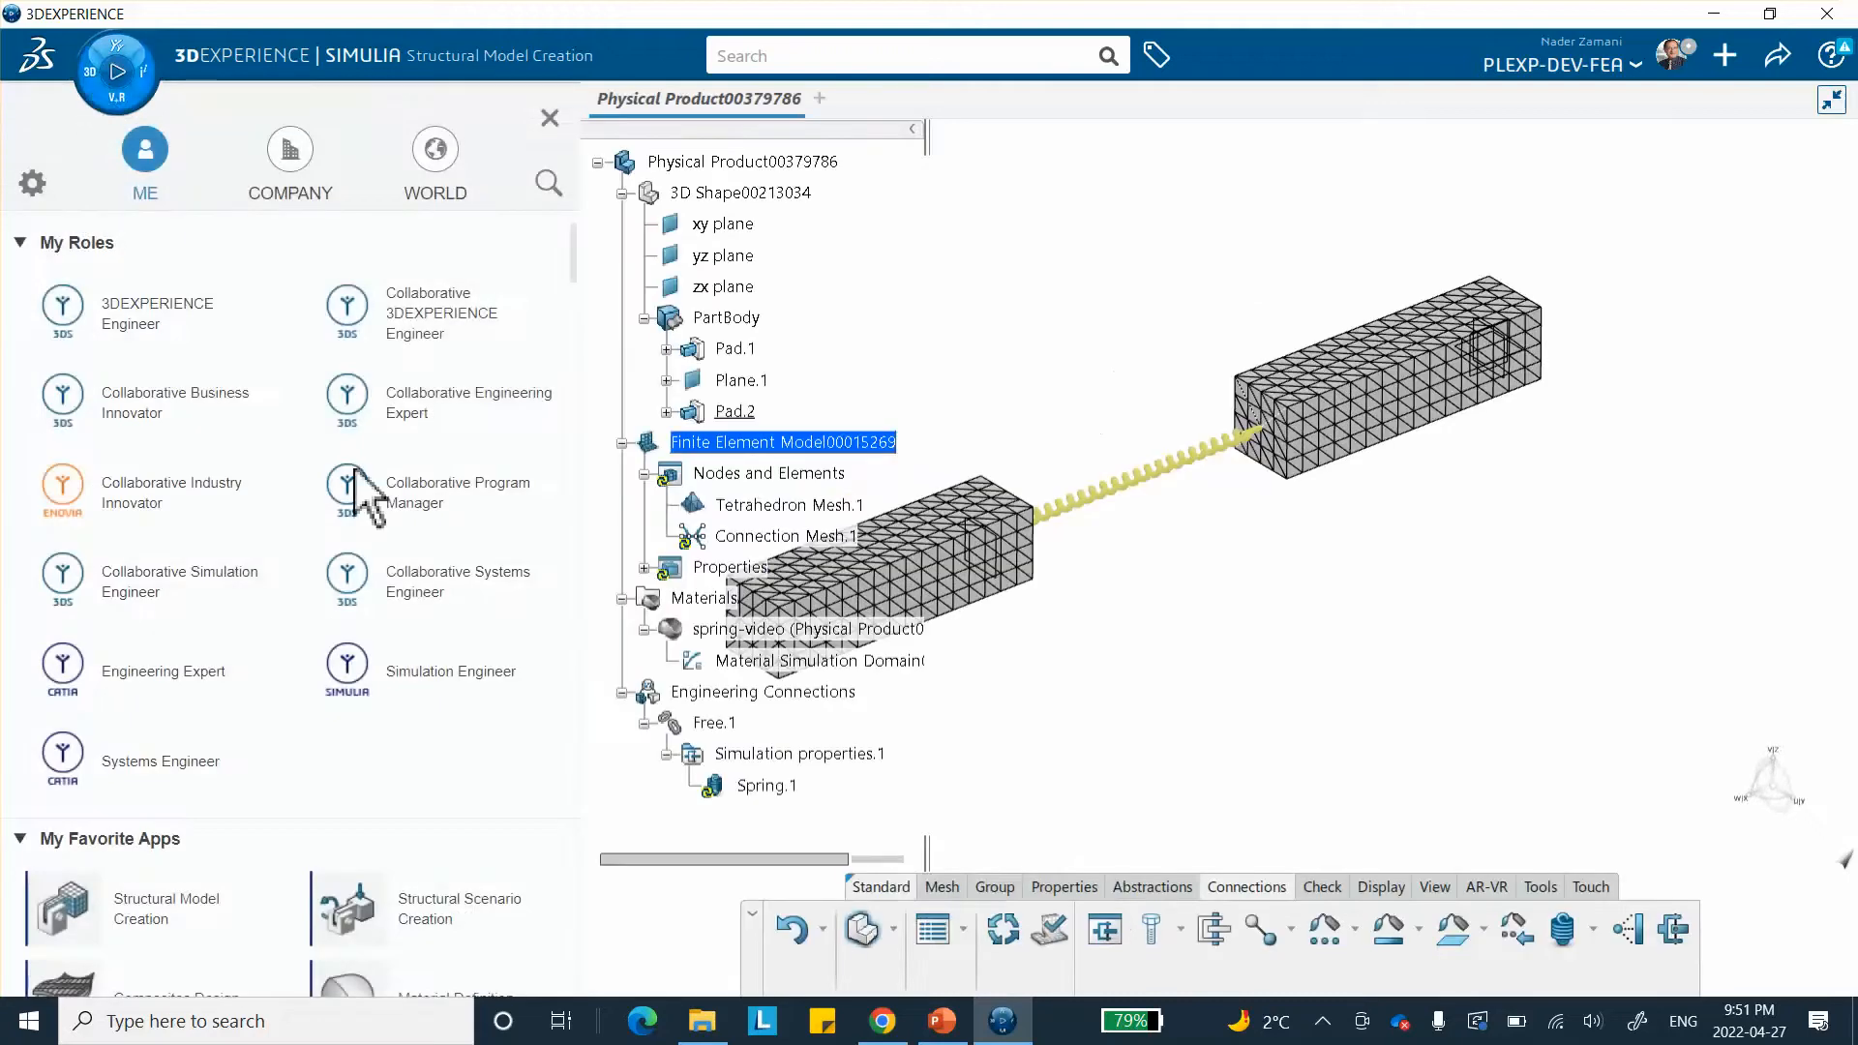
pyautogui.scroll(-4, 394, 527)
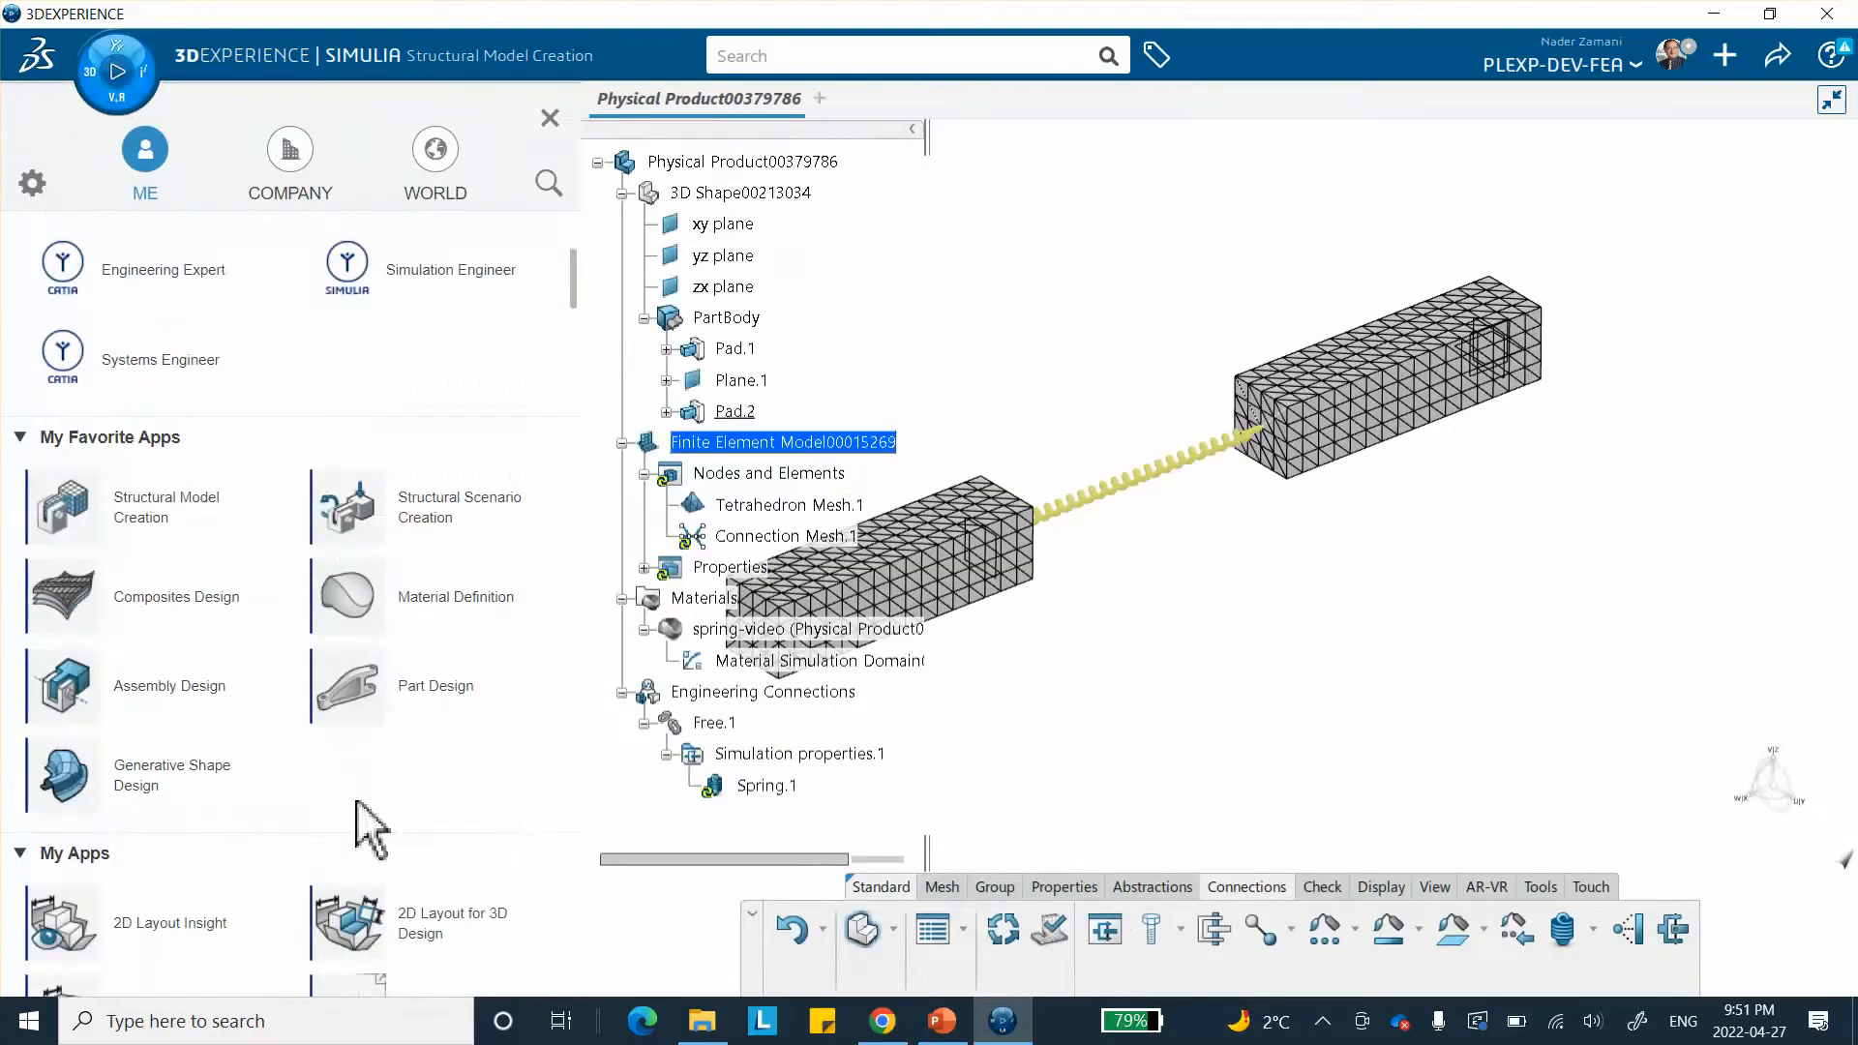
pyautogui.click(433, 522)
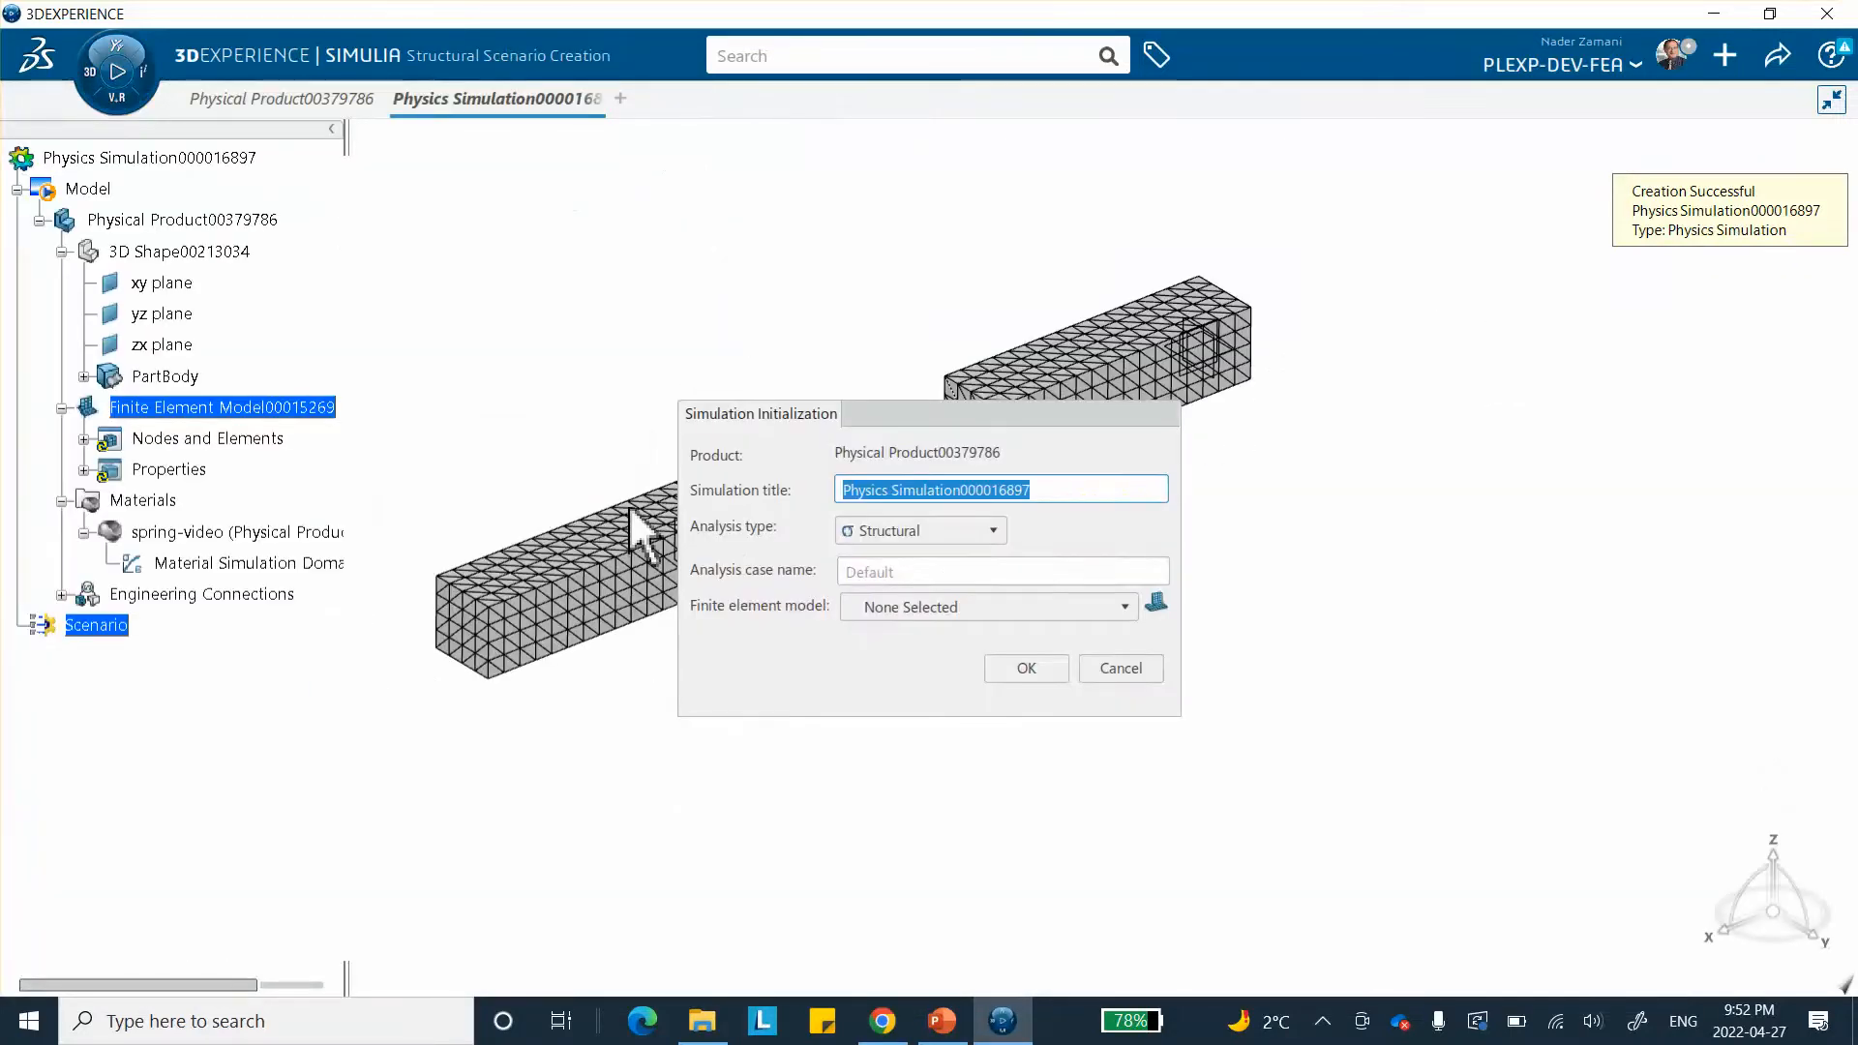
pyautogui.click(933, 608)
pyautogui.click(931, 658)
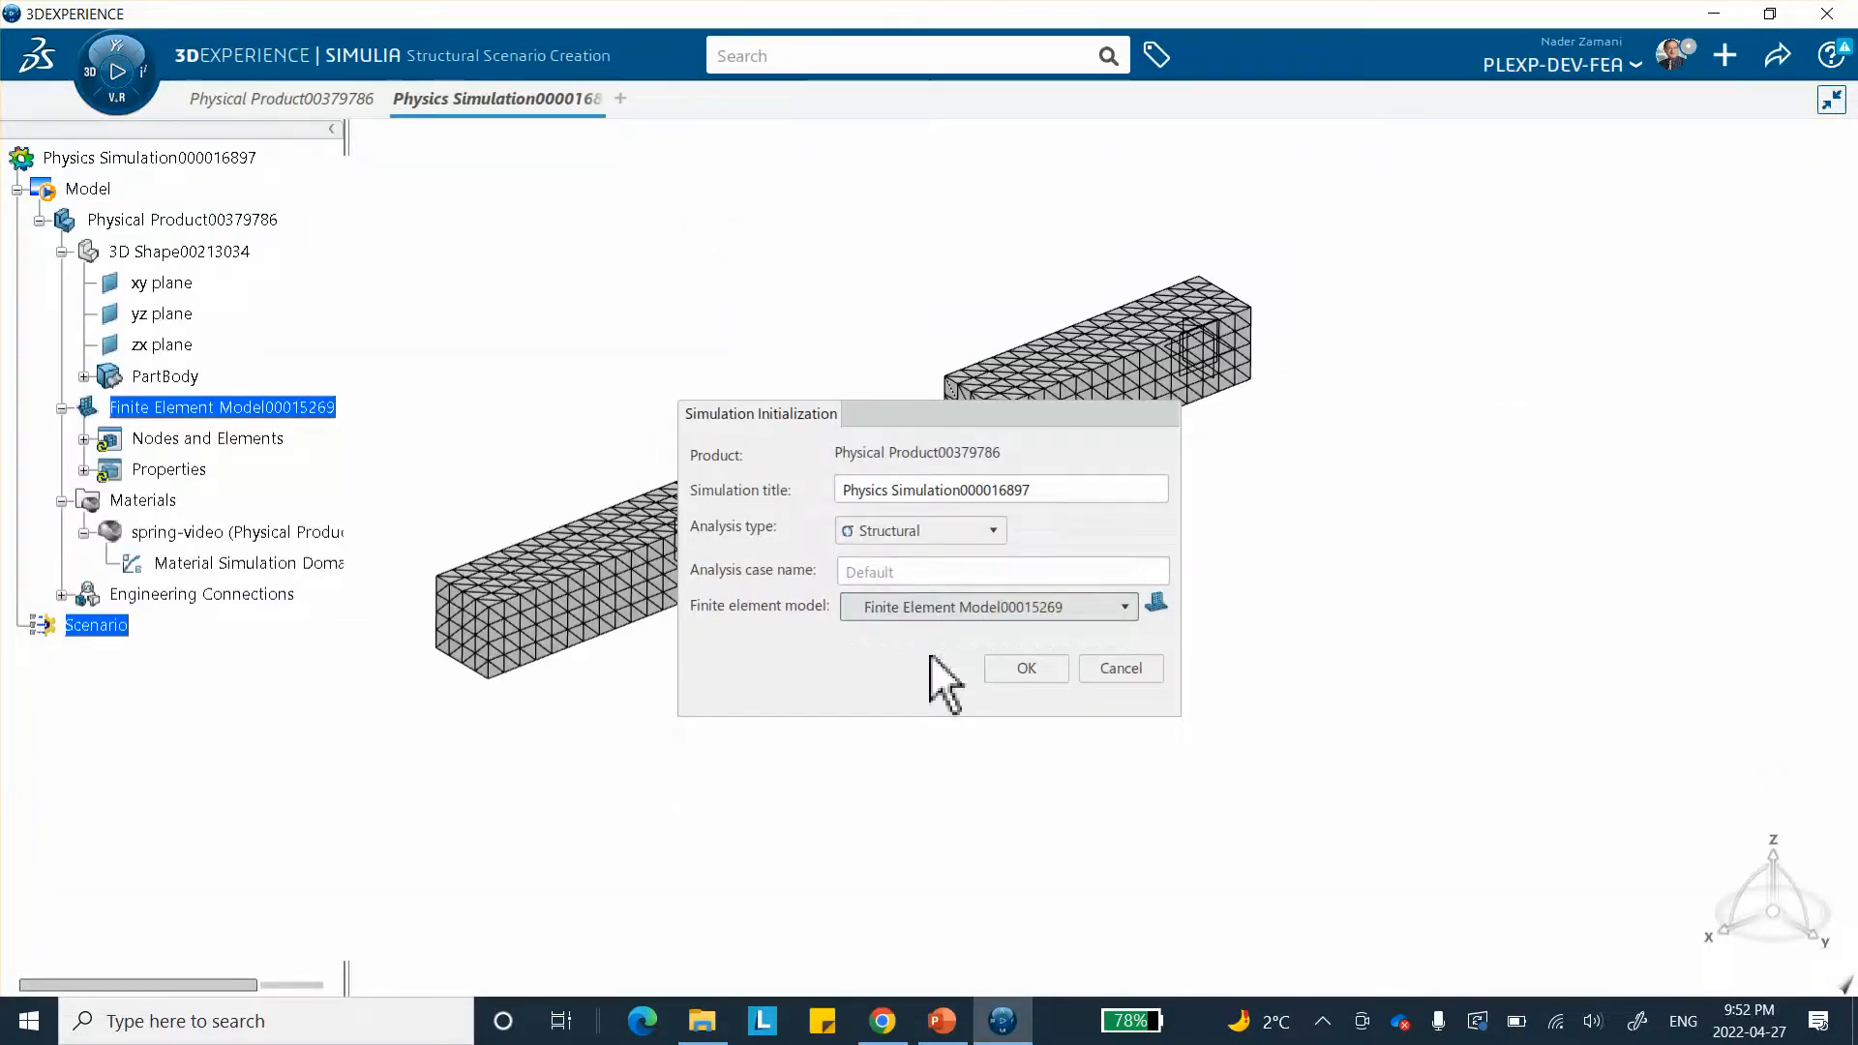
pyautogui.click(1029, 668)
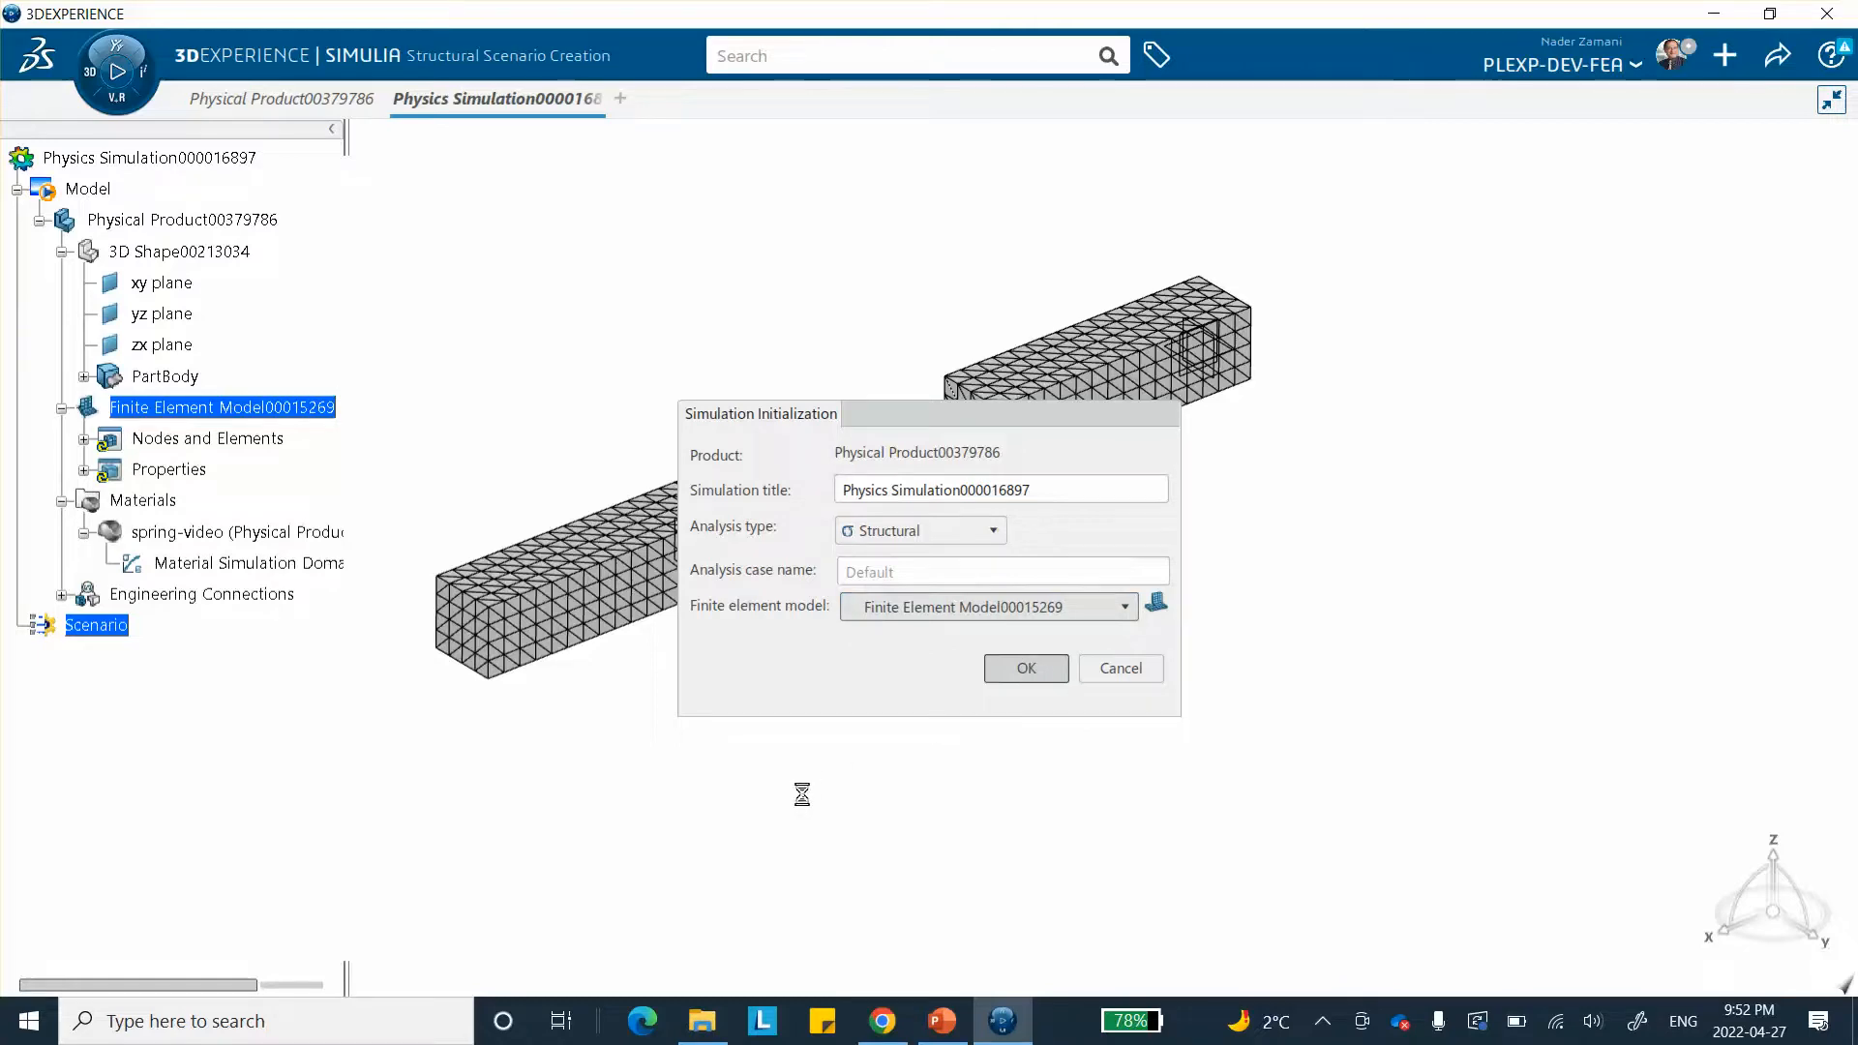
# - Create a static step with a step time of 1 s and geometric nonlinearity included
pyautogui.moveTo(838, 316); pyautogui.dragTo(883, 307, button='middle')
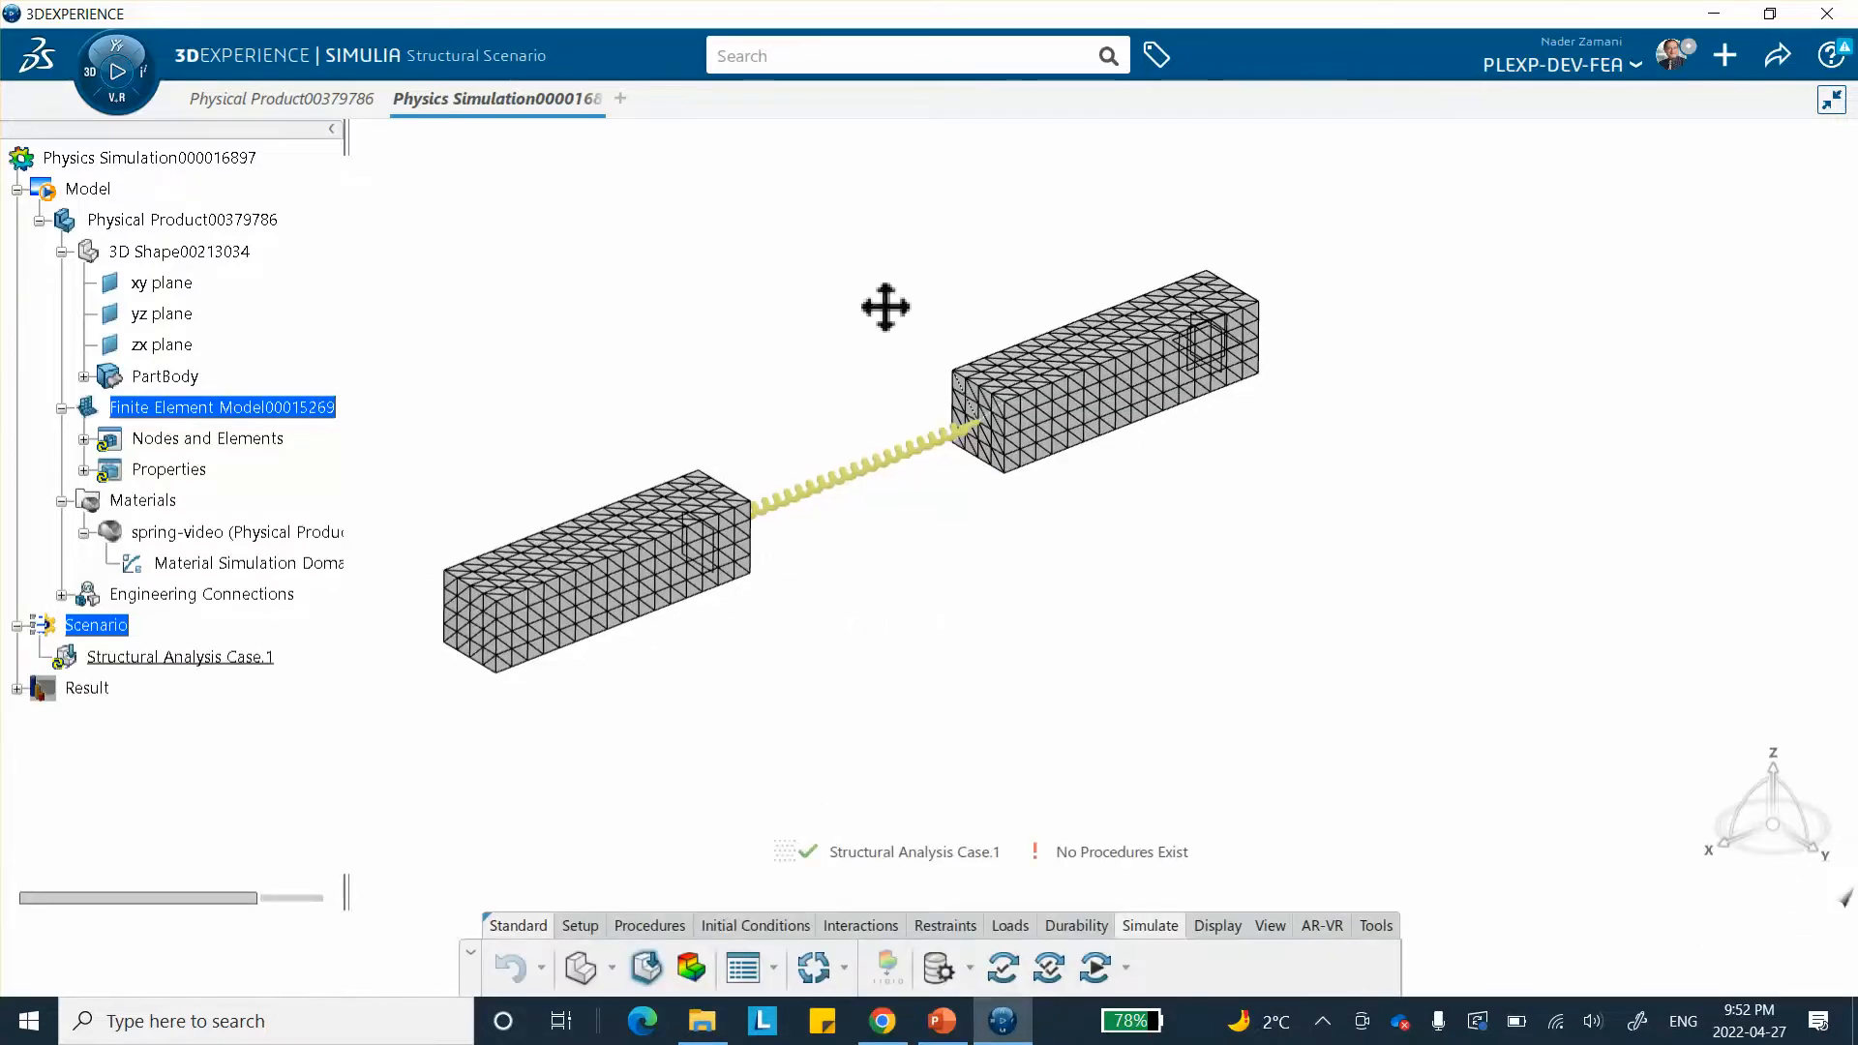
pyautogui.click(650, 926)
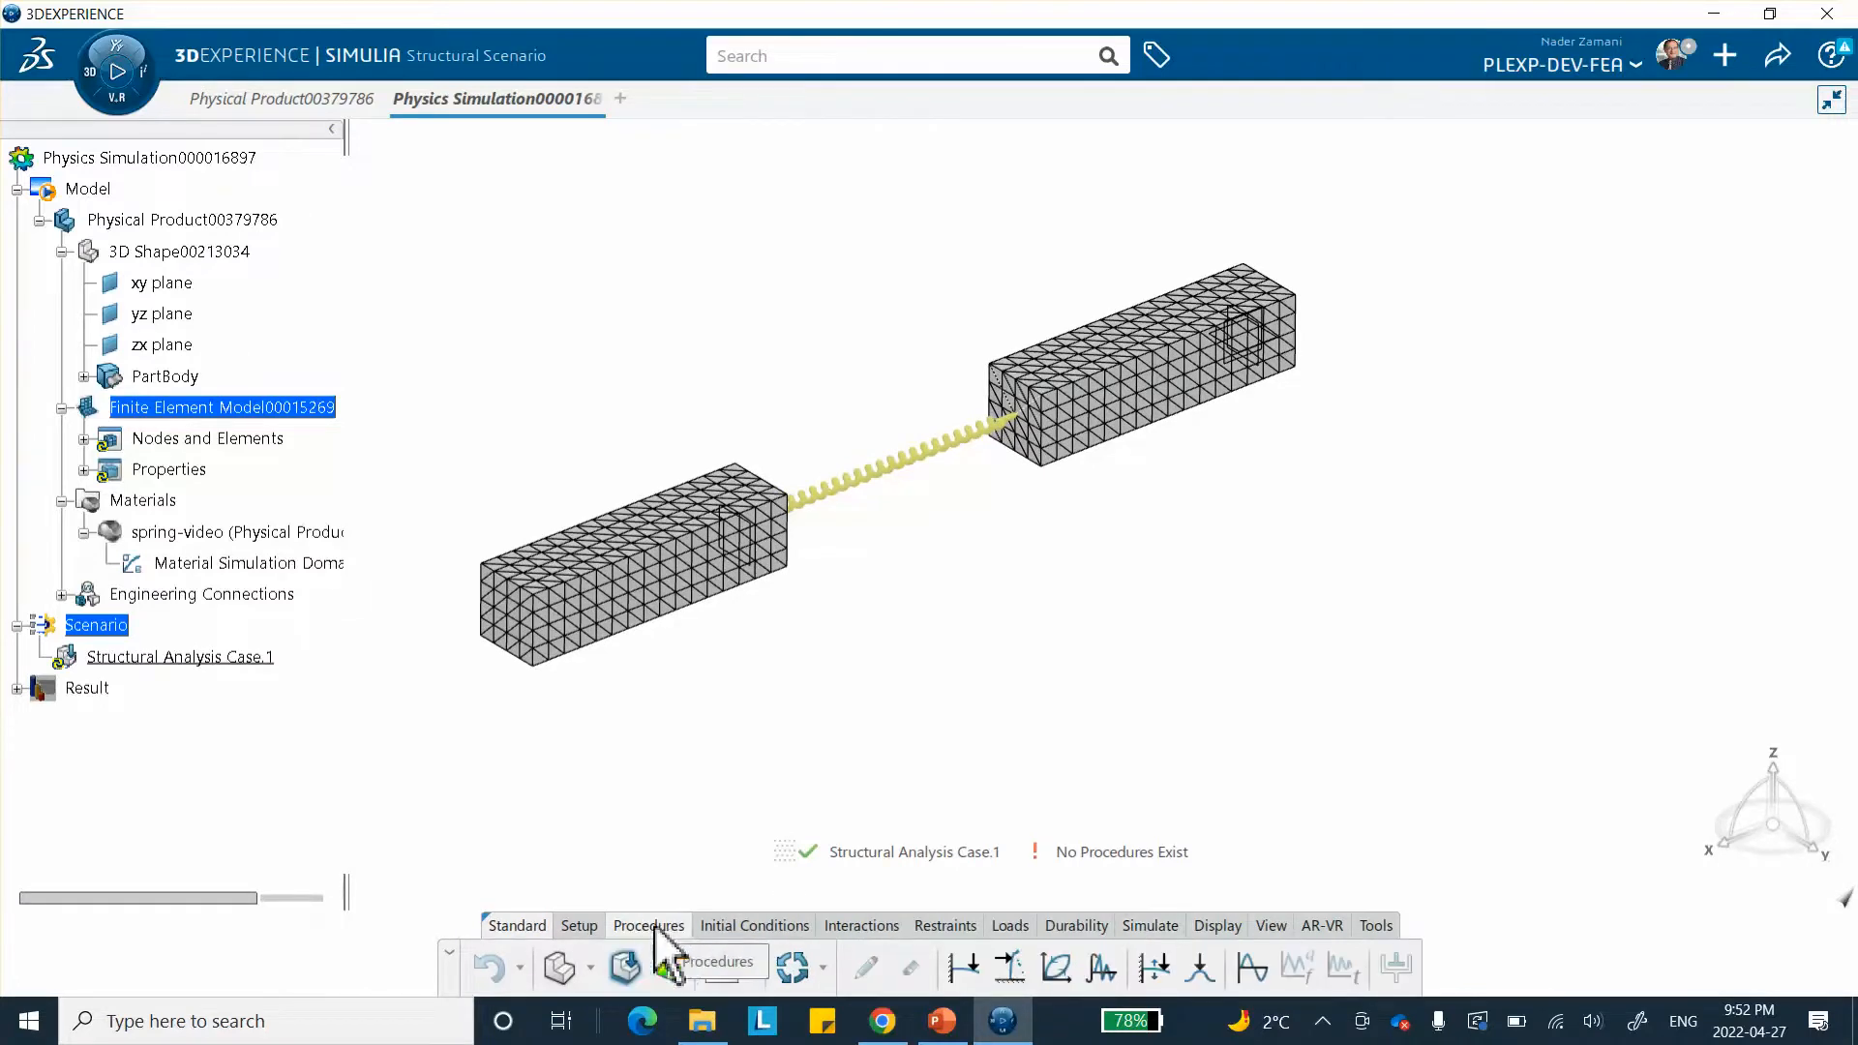
pyautogui.click(965, 979)
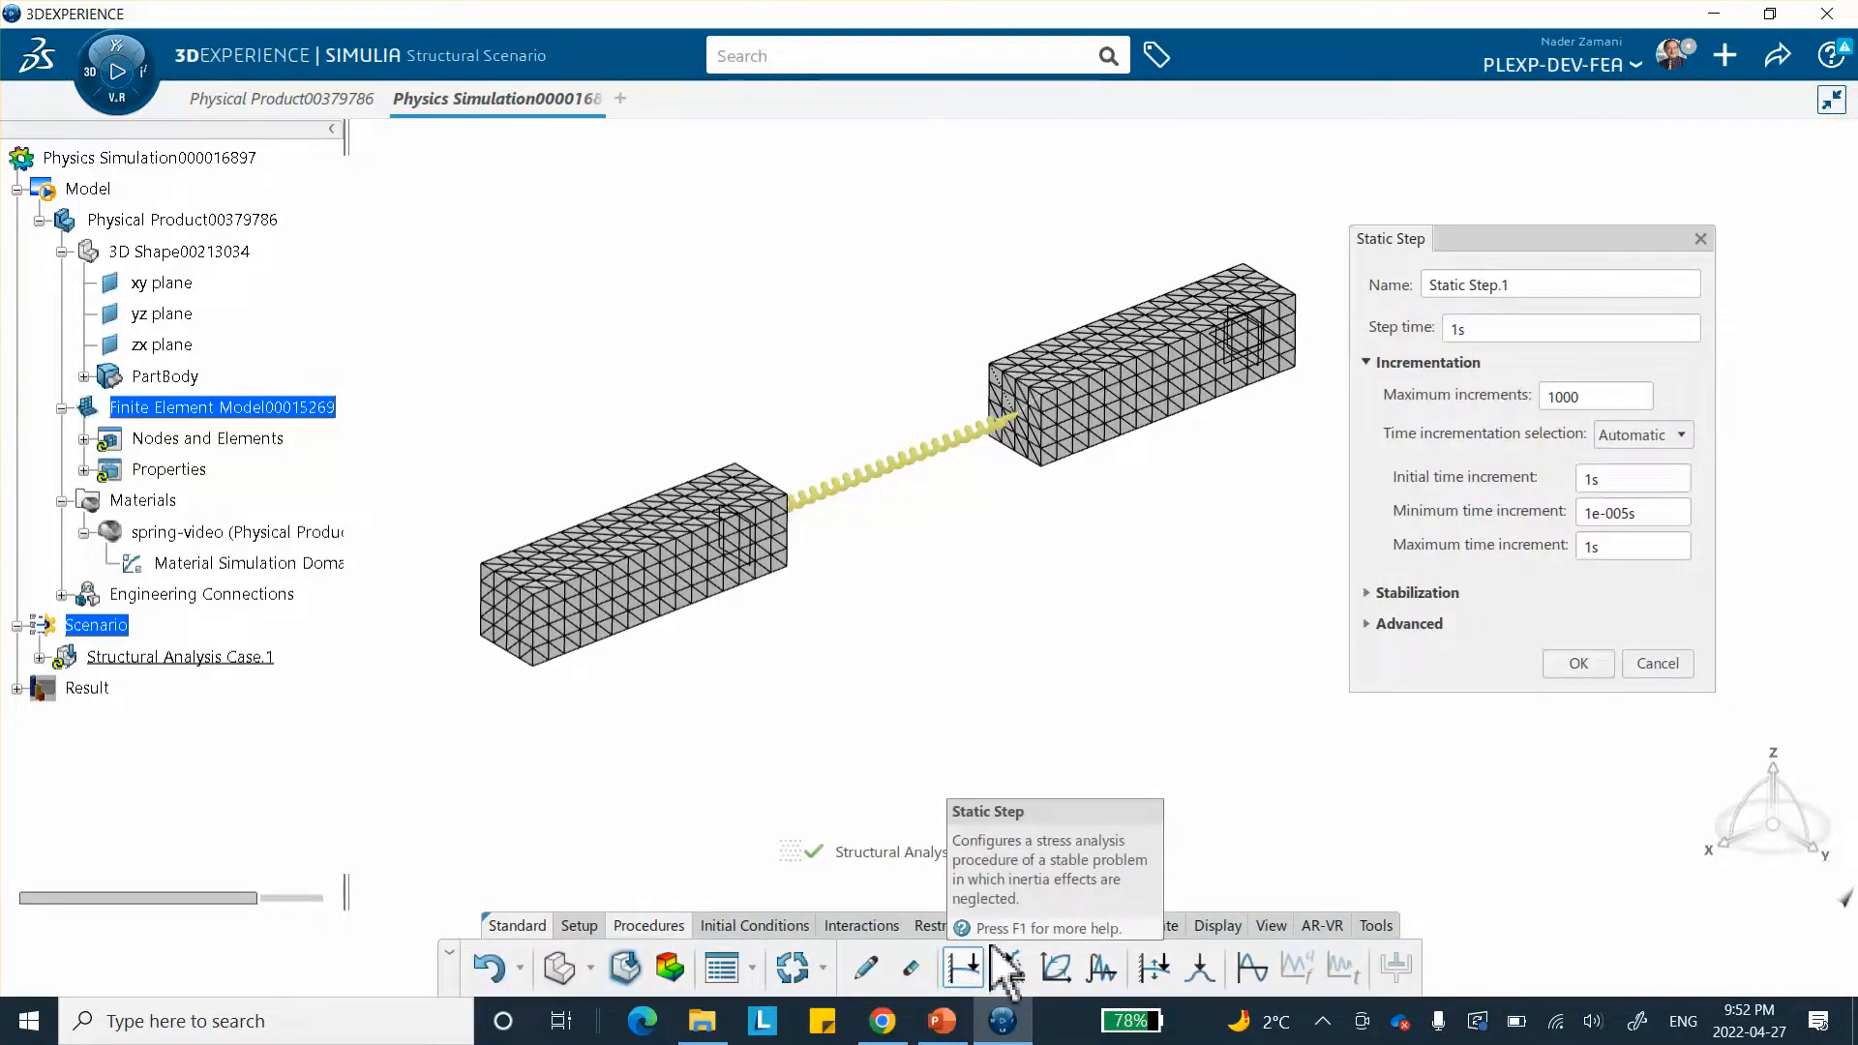
pyautogui.click(1368, 624)
pyautogui.click(1389, 655)
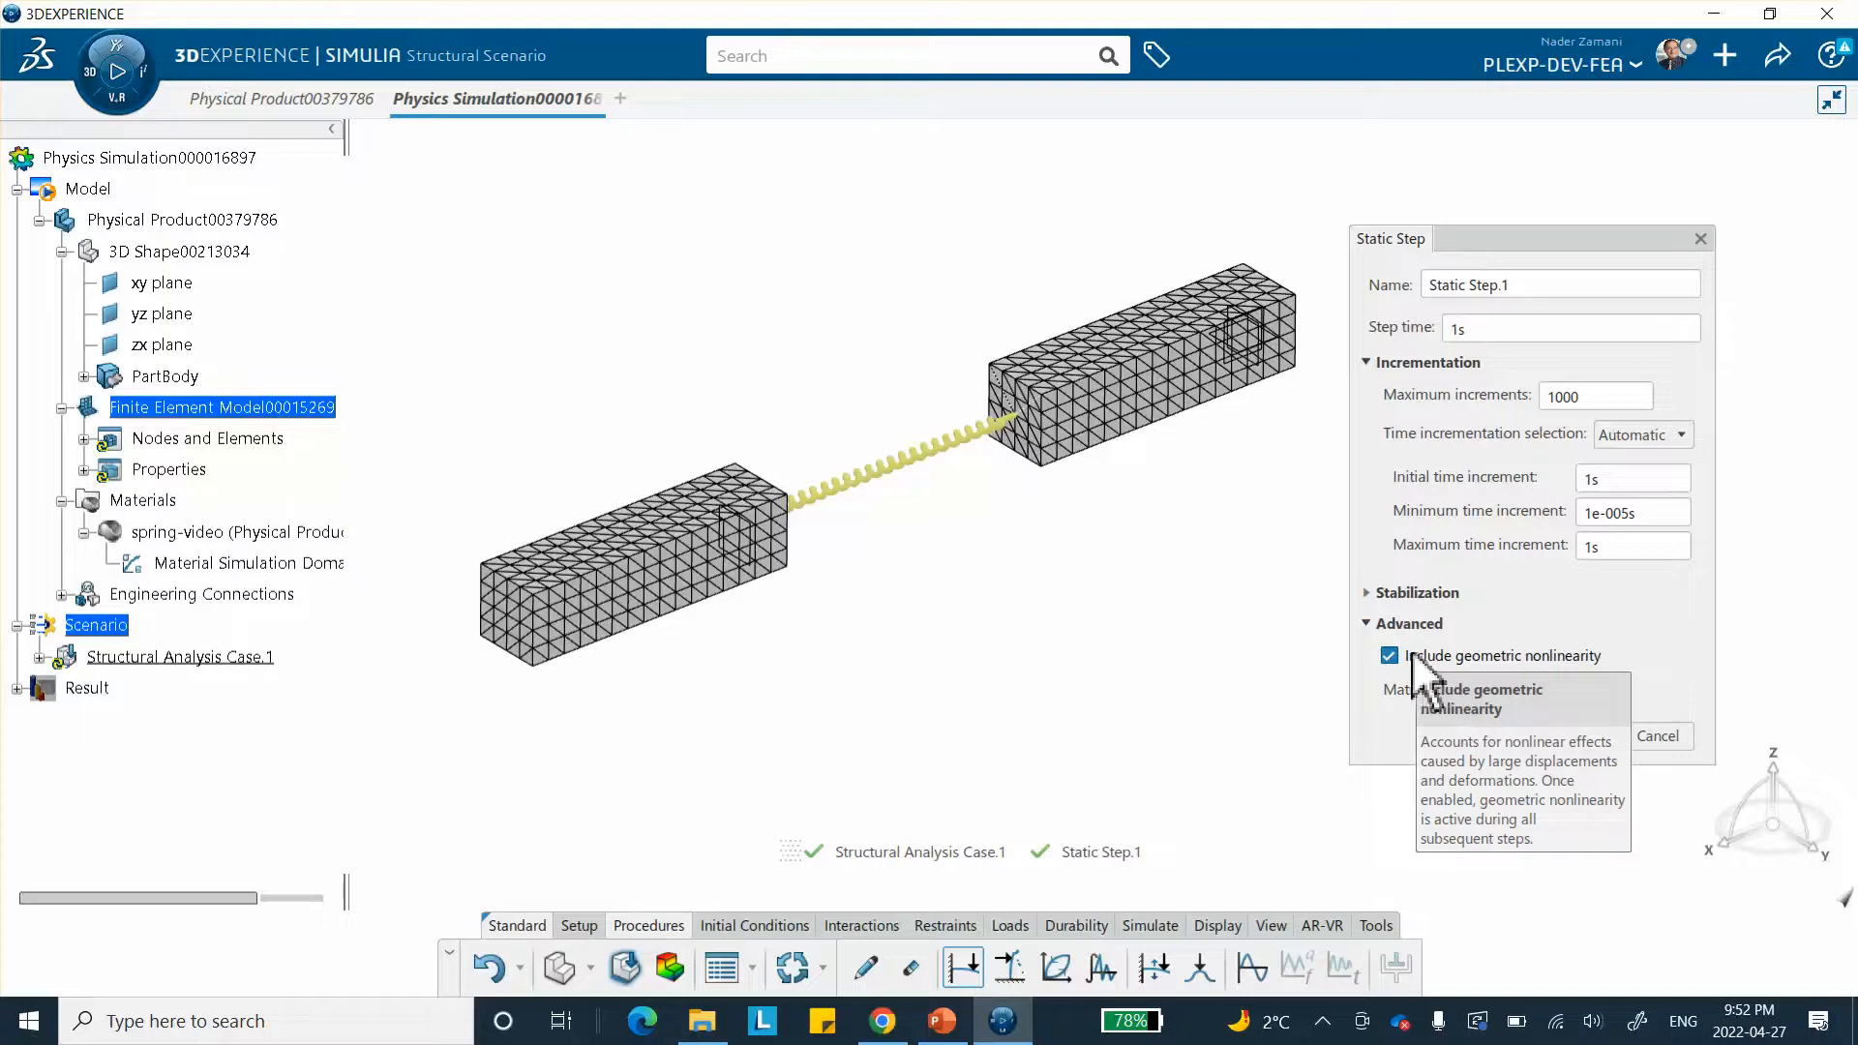
pyautogui.click(1368, 624)
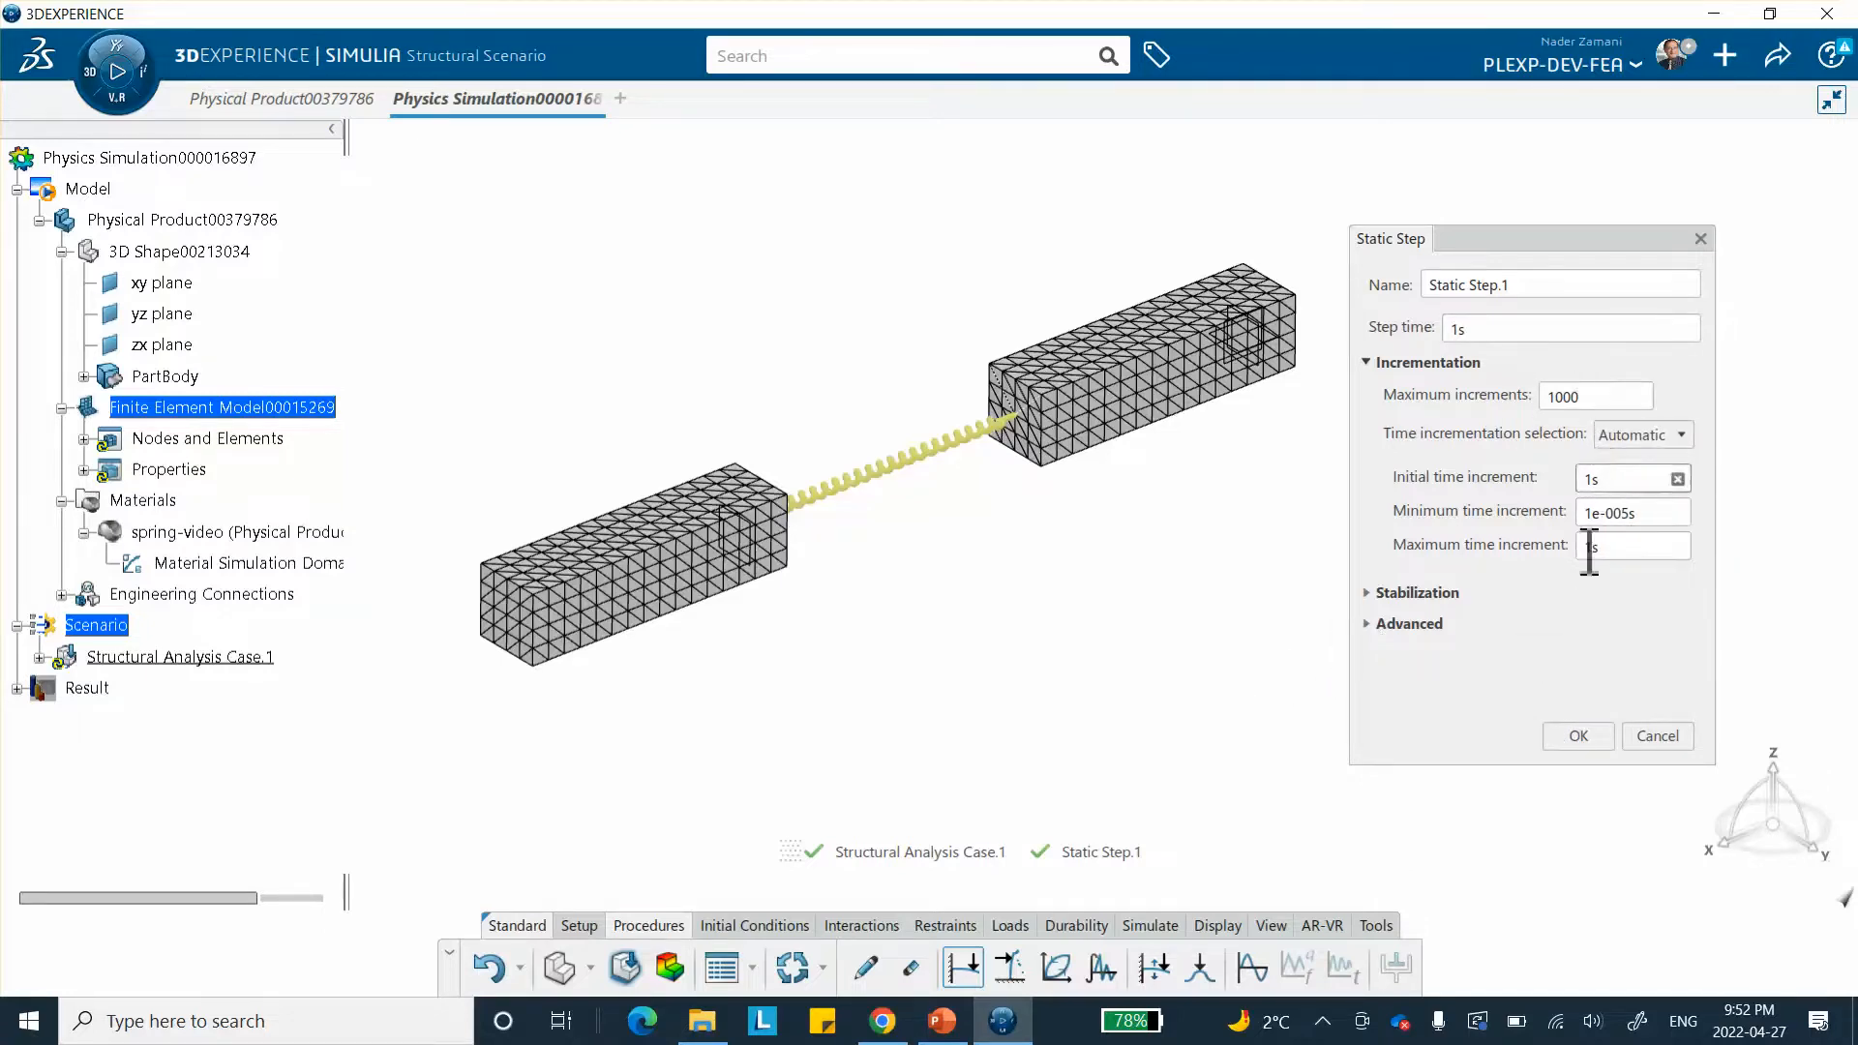
pyautogui.click(1559, 739)
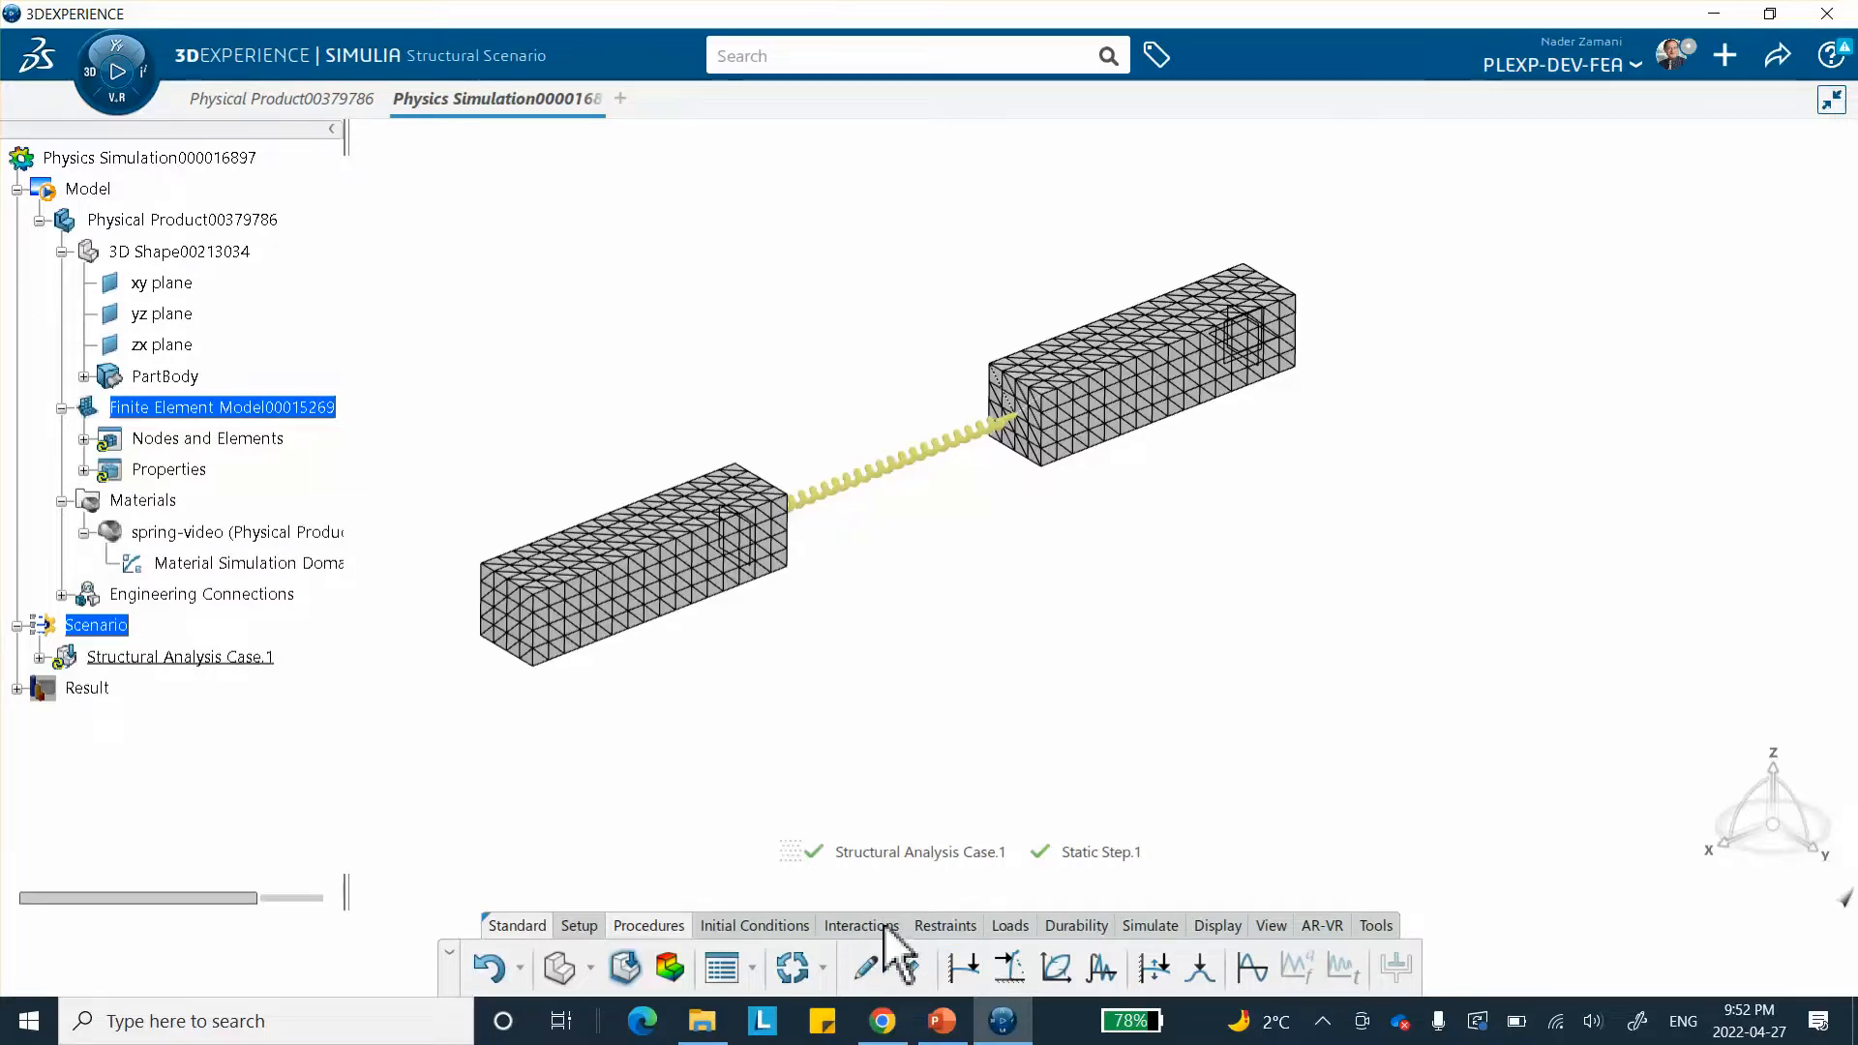
# - Clamp the outer end face of the block that lies opposite the block to be loaded
pyautogui.click(943, 926)
pyautogui.moveTo(1288, 579); pyautogui.dragTo(770, 724, button='middle')
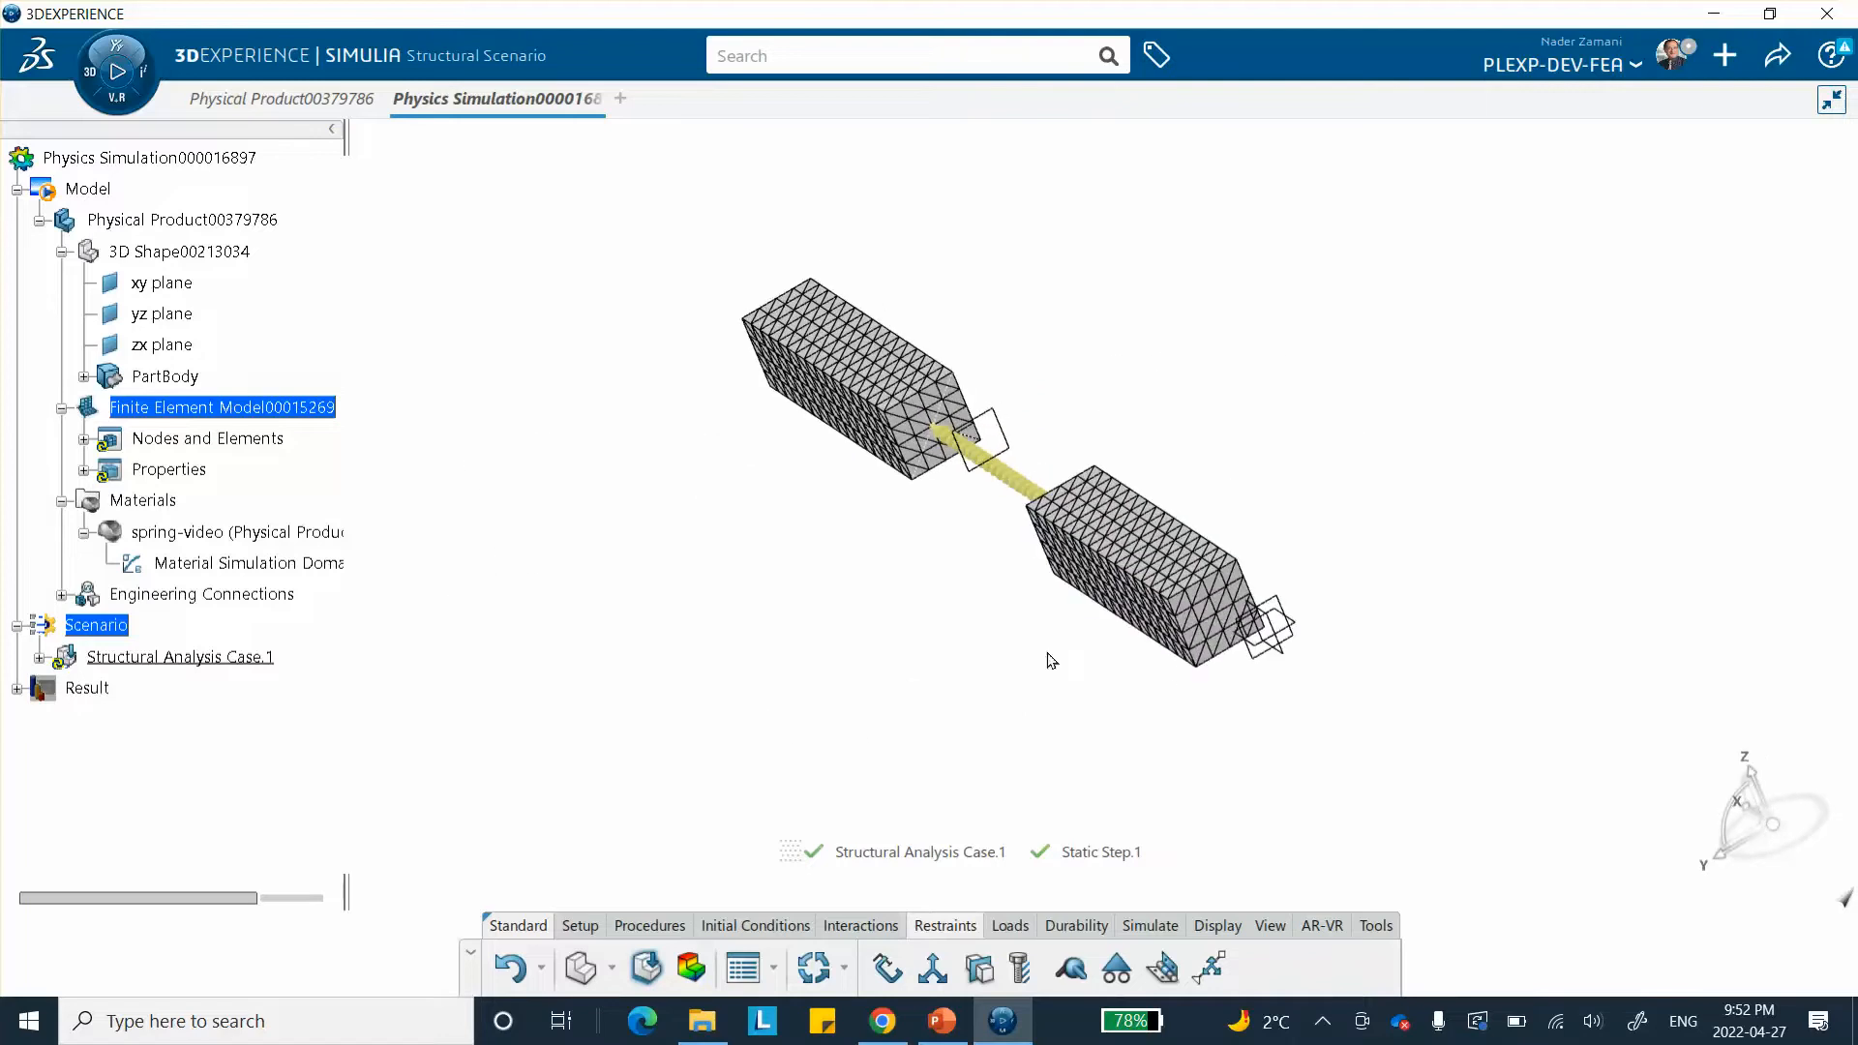
pyautogui.click(887, 969)
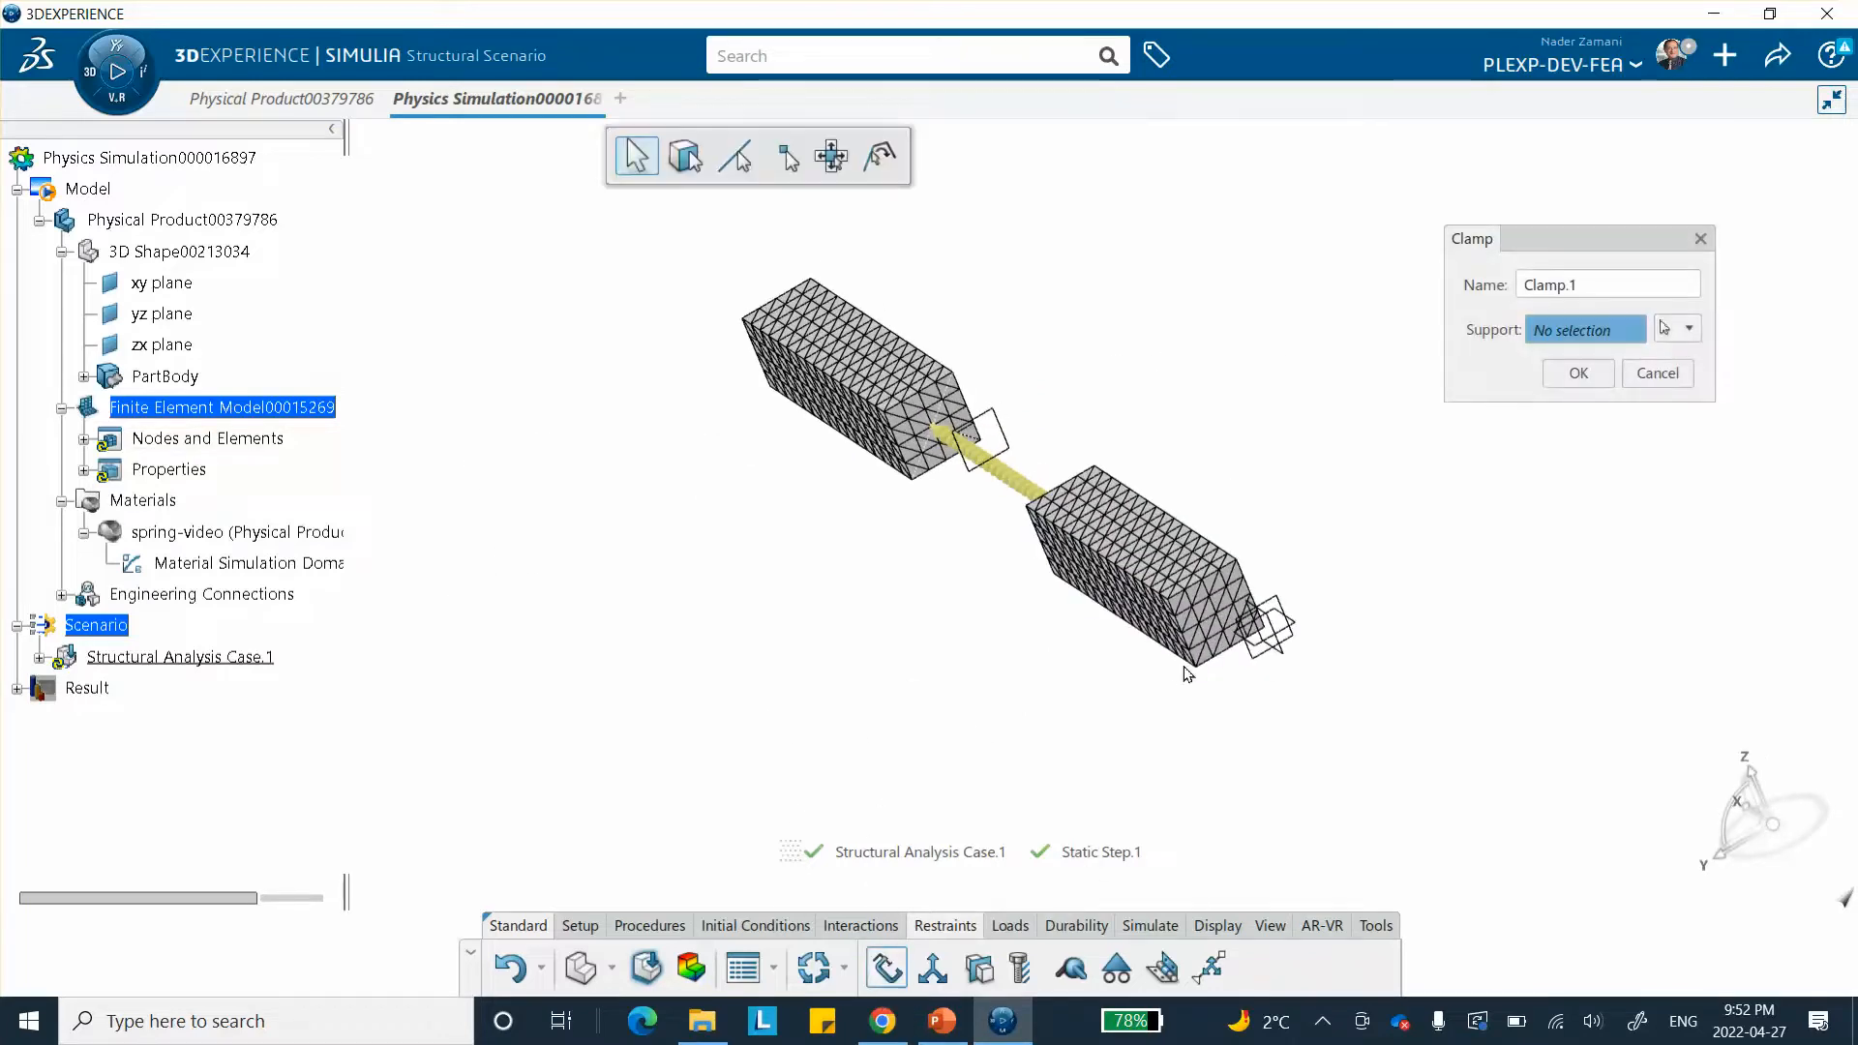
pyautogui.click(1221, 620)
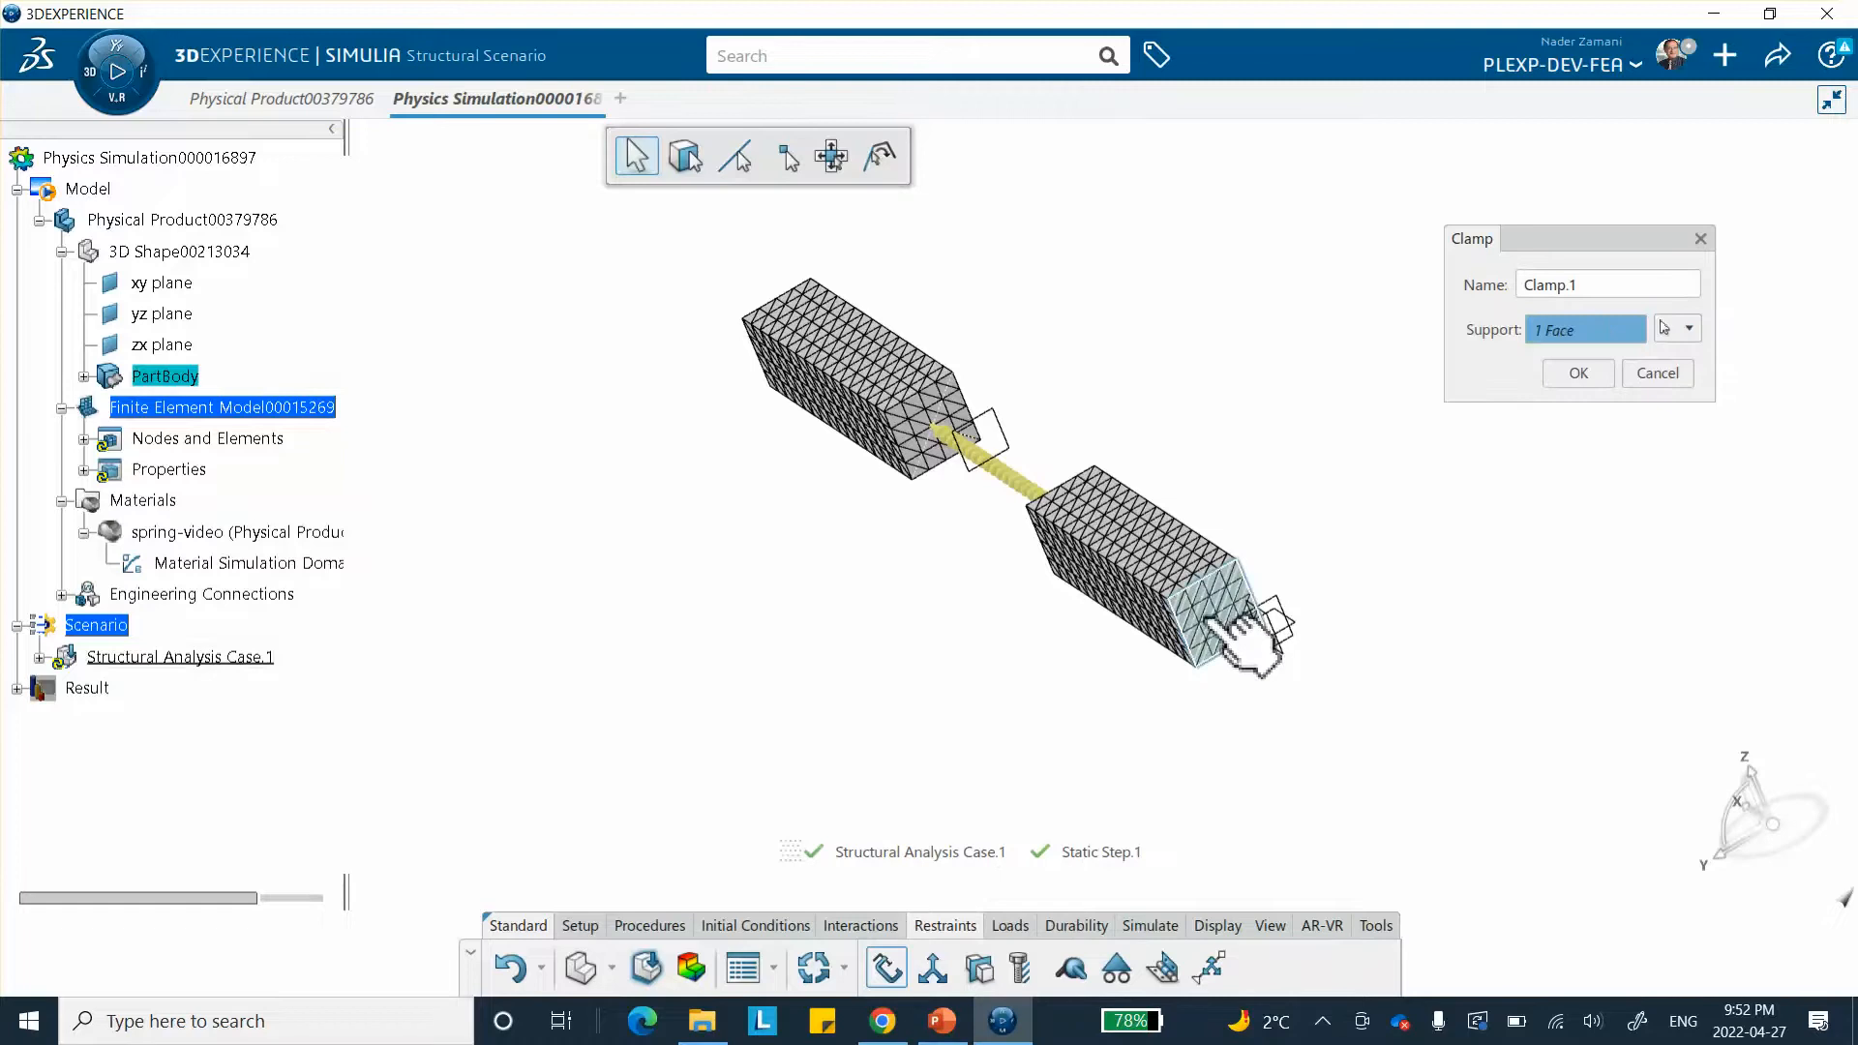
pyautogui.click(1574, 375)
# - Apply a force of 10000 lbf in the global X direction to the outer end face of the unclamped block
pyautogui.moveTo(1171, 643); pyautogui.dragTo(1229, 561, button='middle')
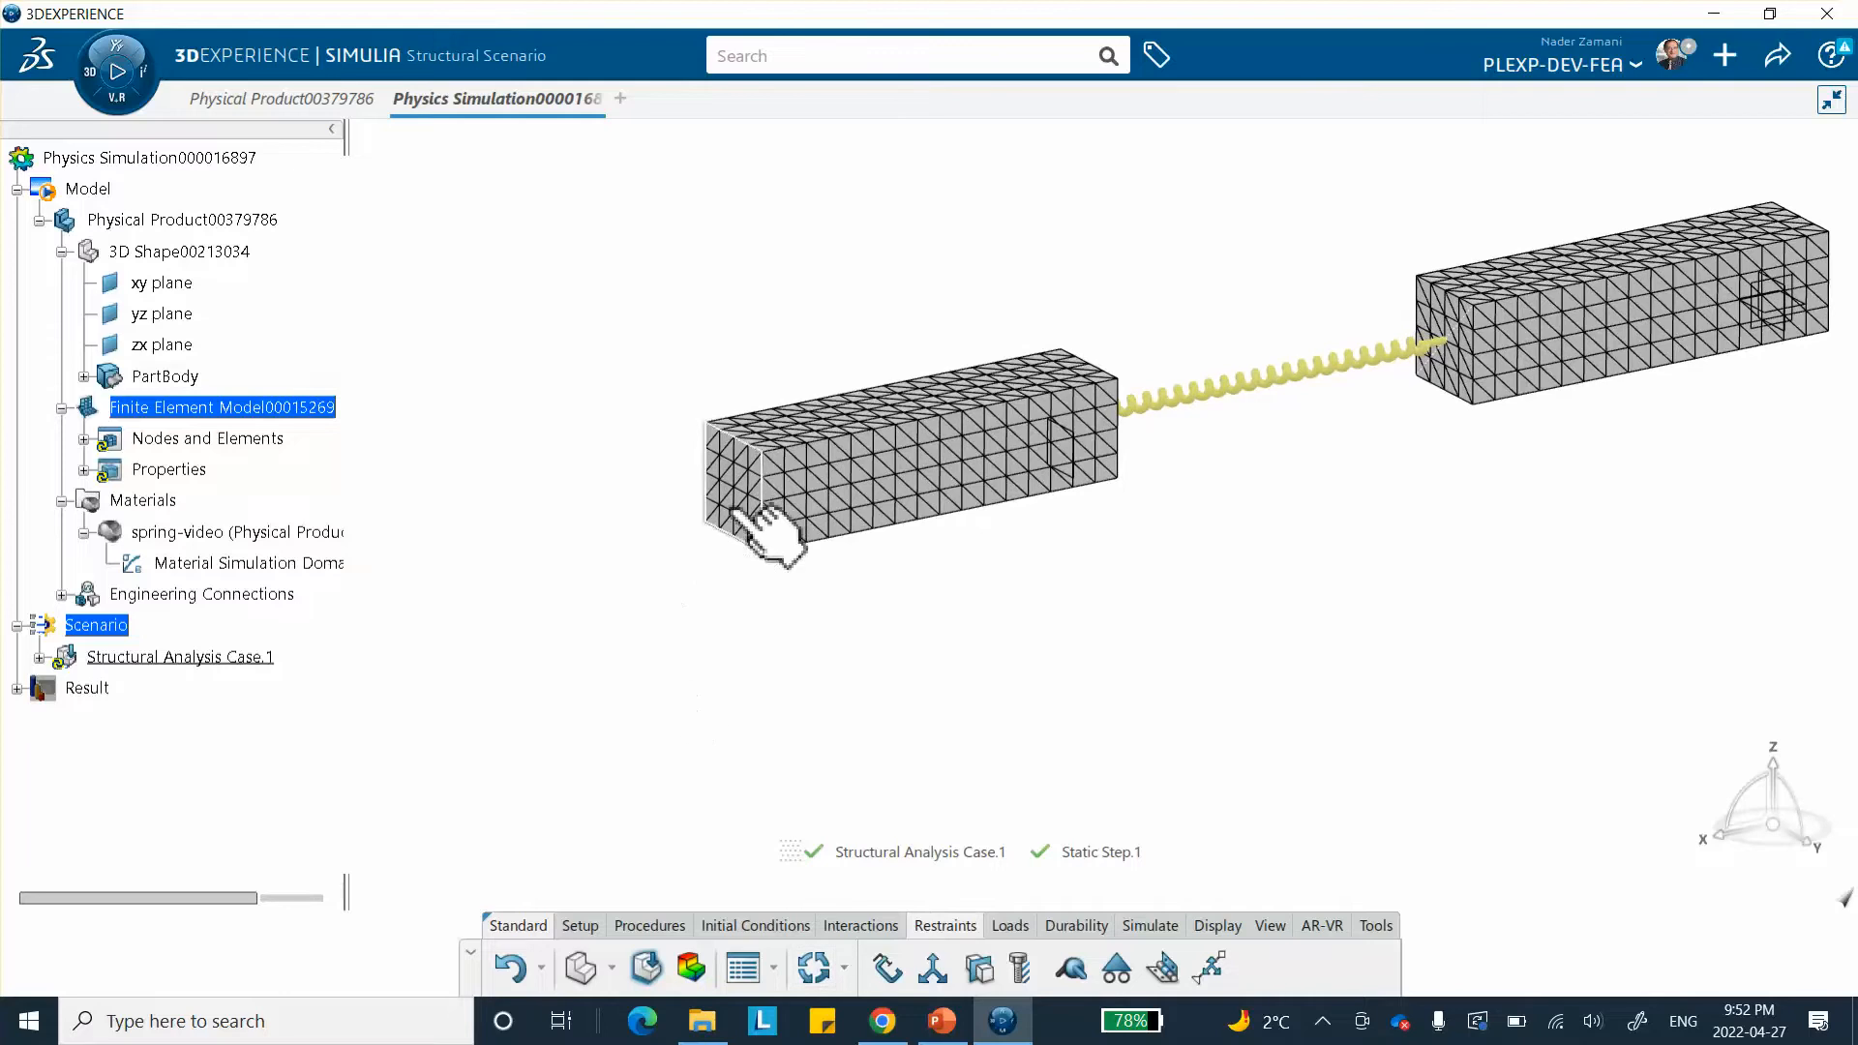
pyautogui.click(1010, 926)
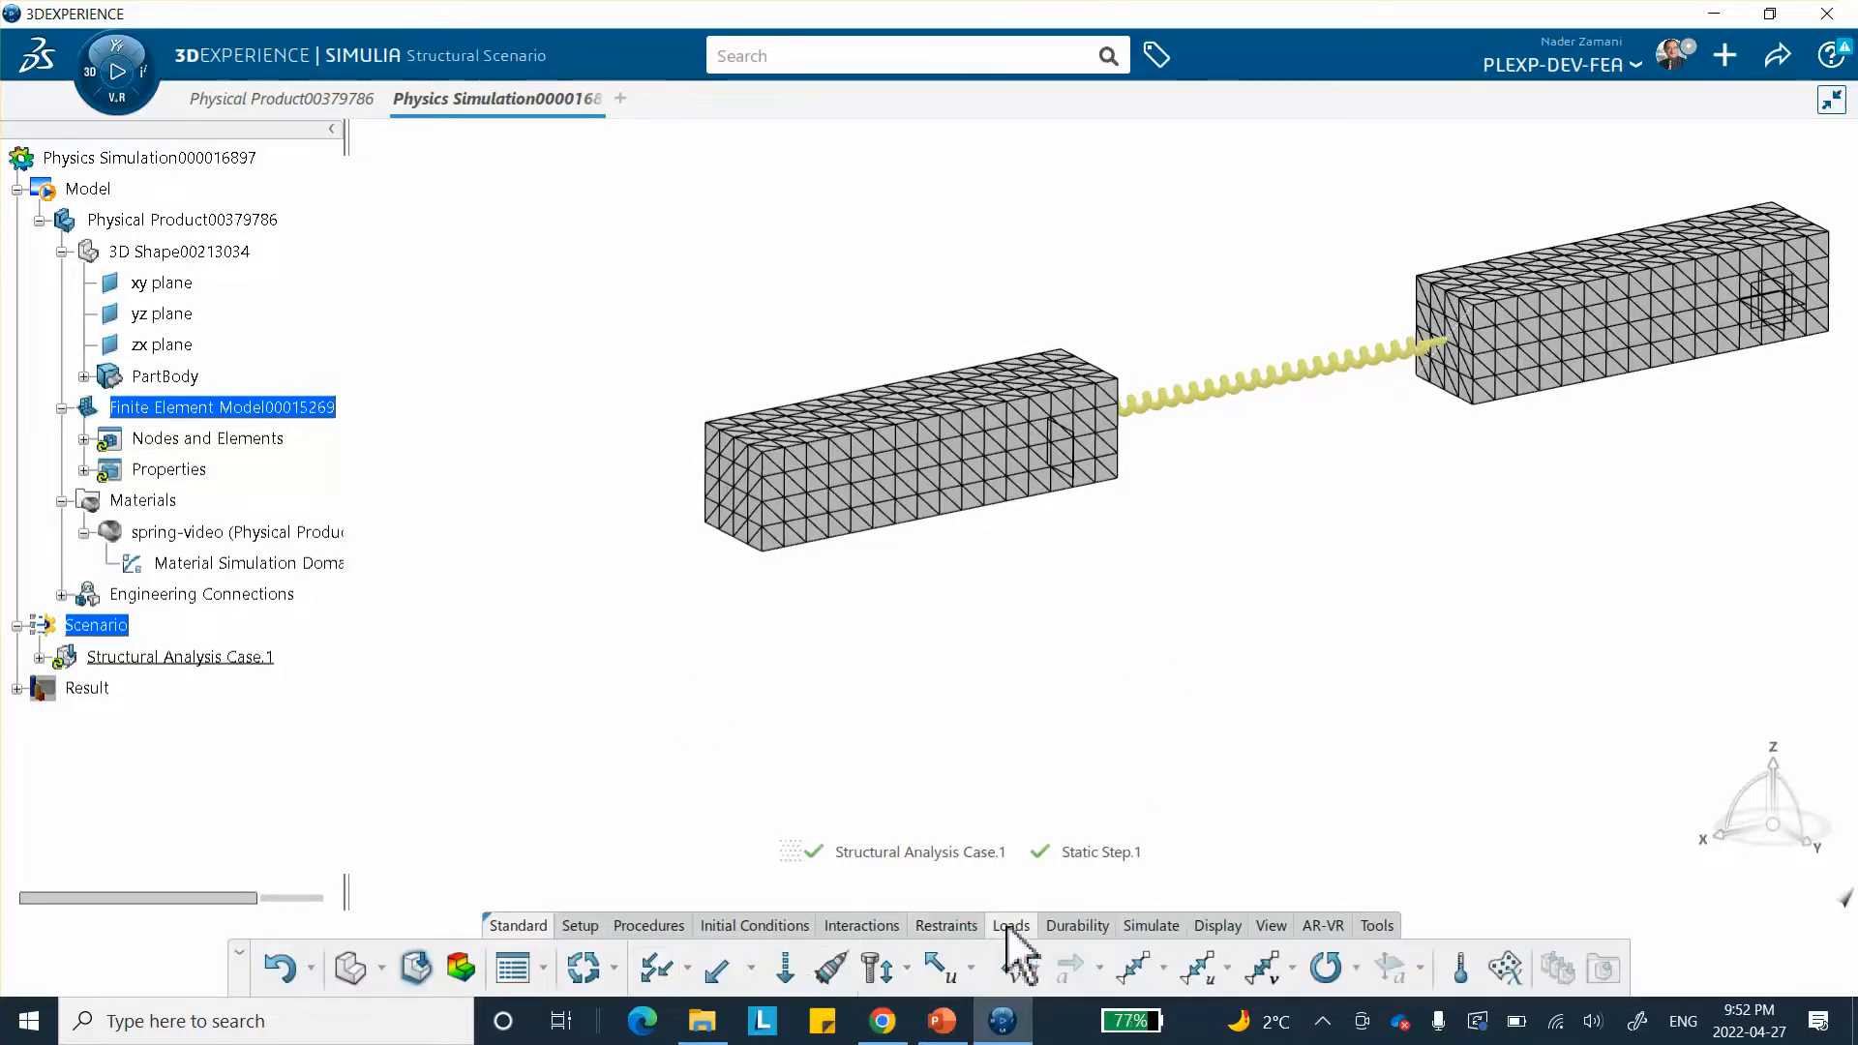
pyautogui.click(717, 968)
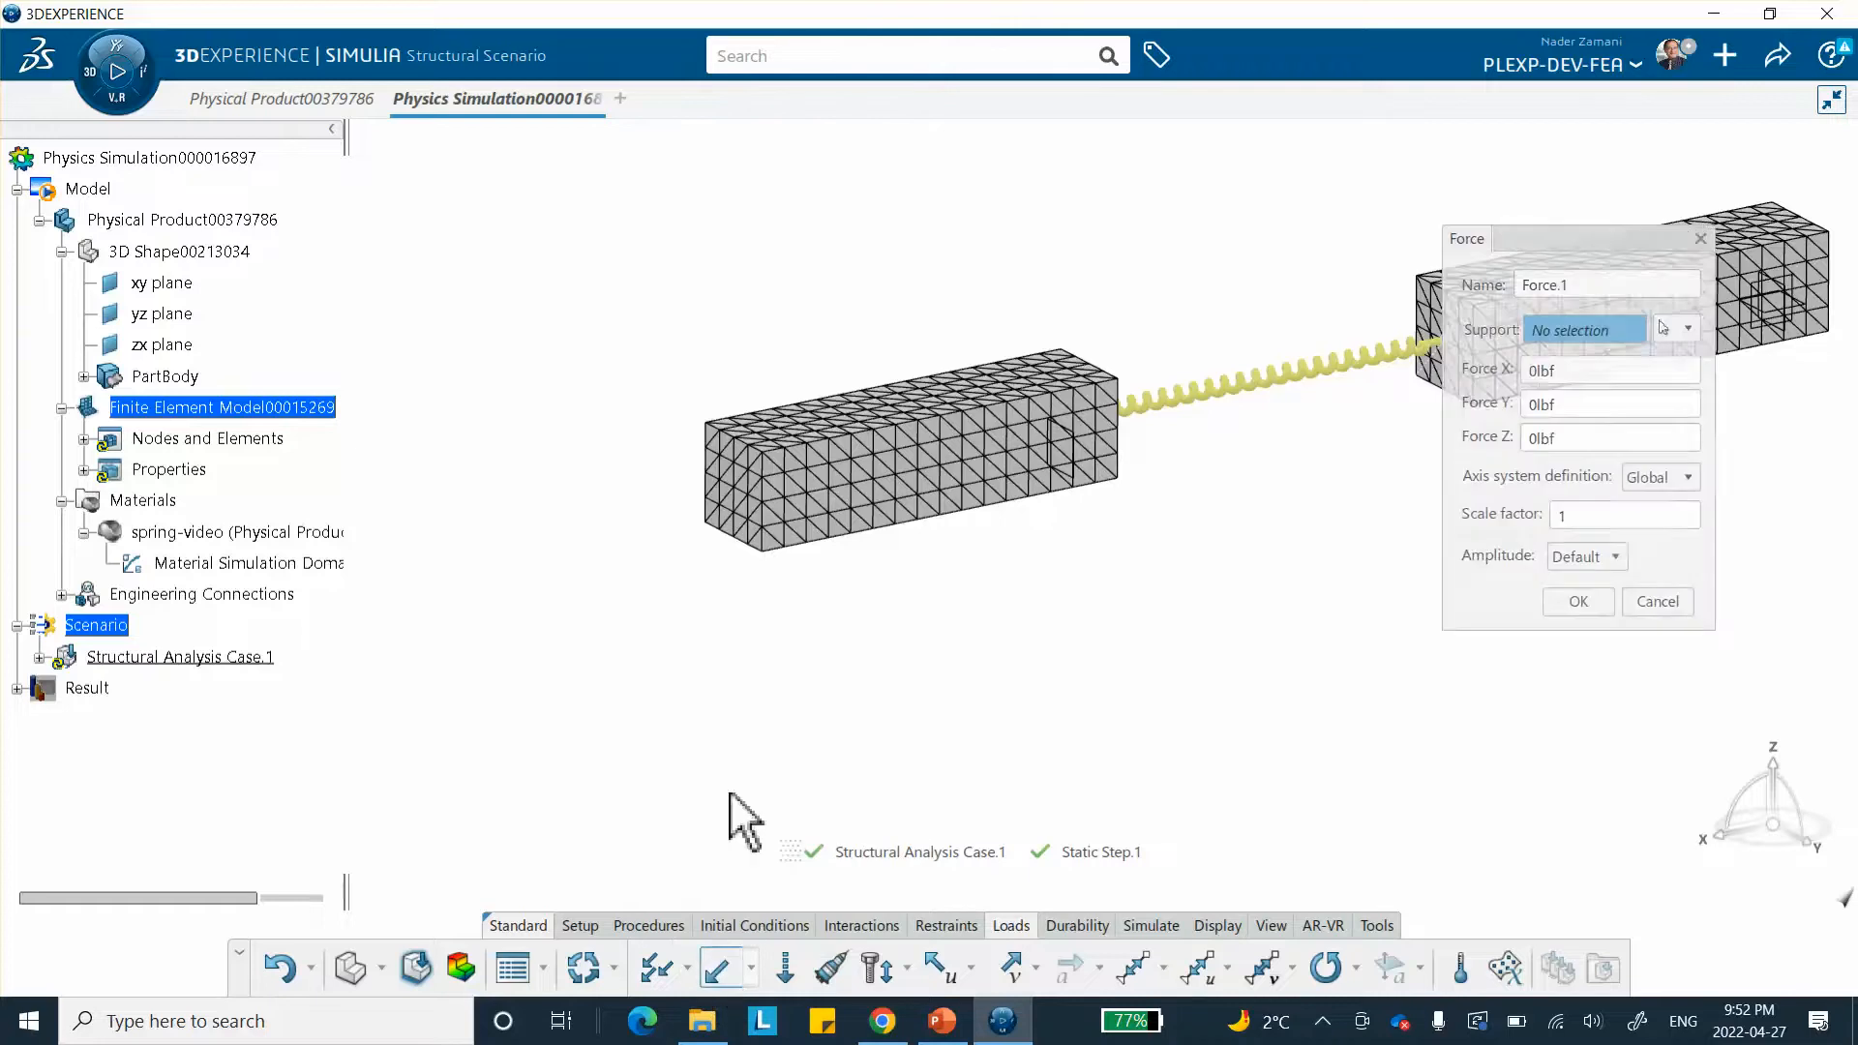
pyautogui.click(735, 499)
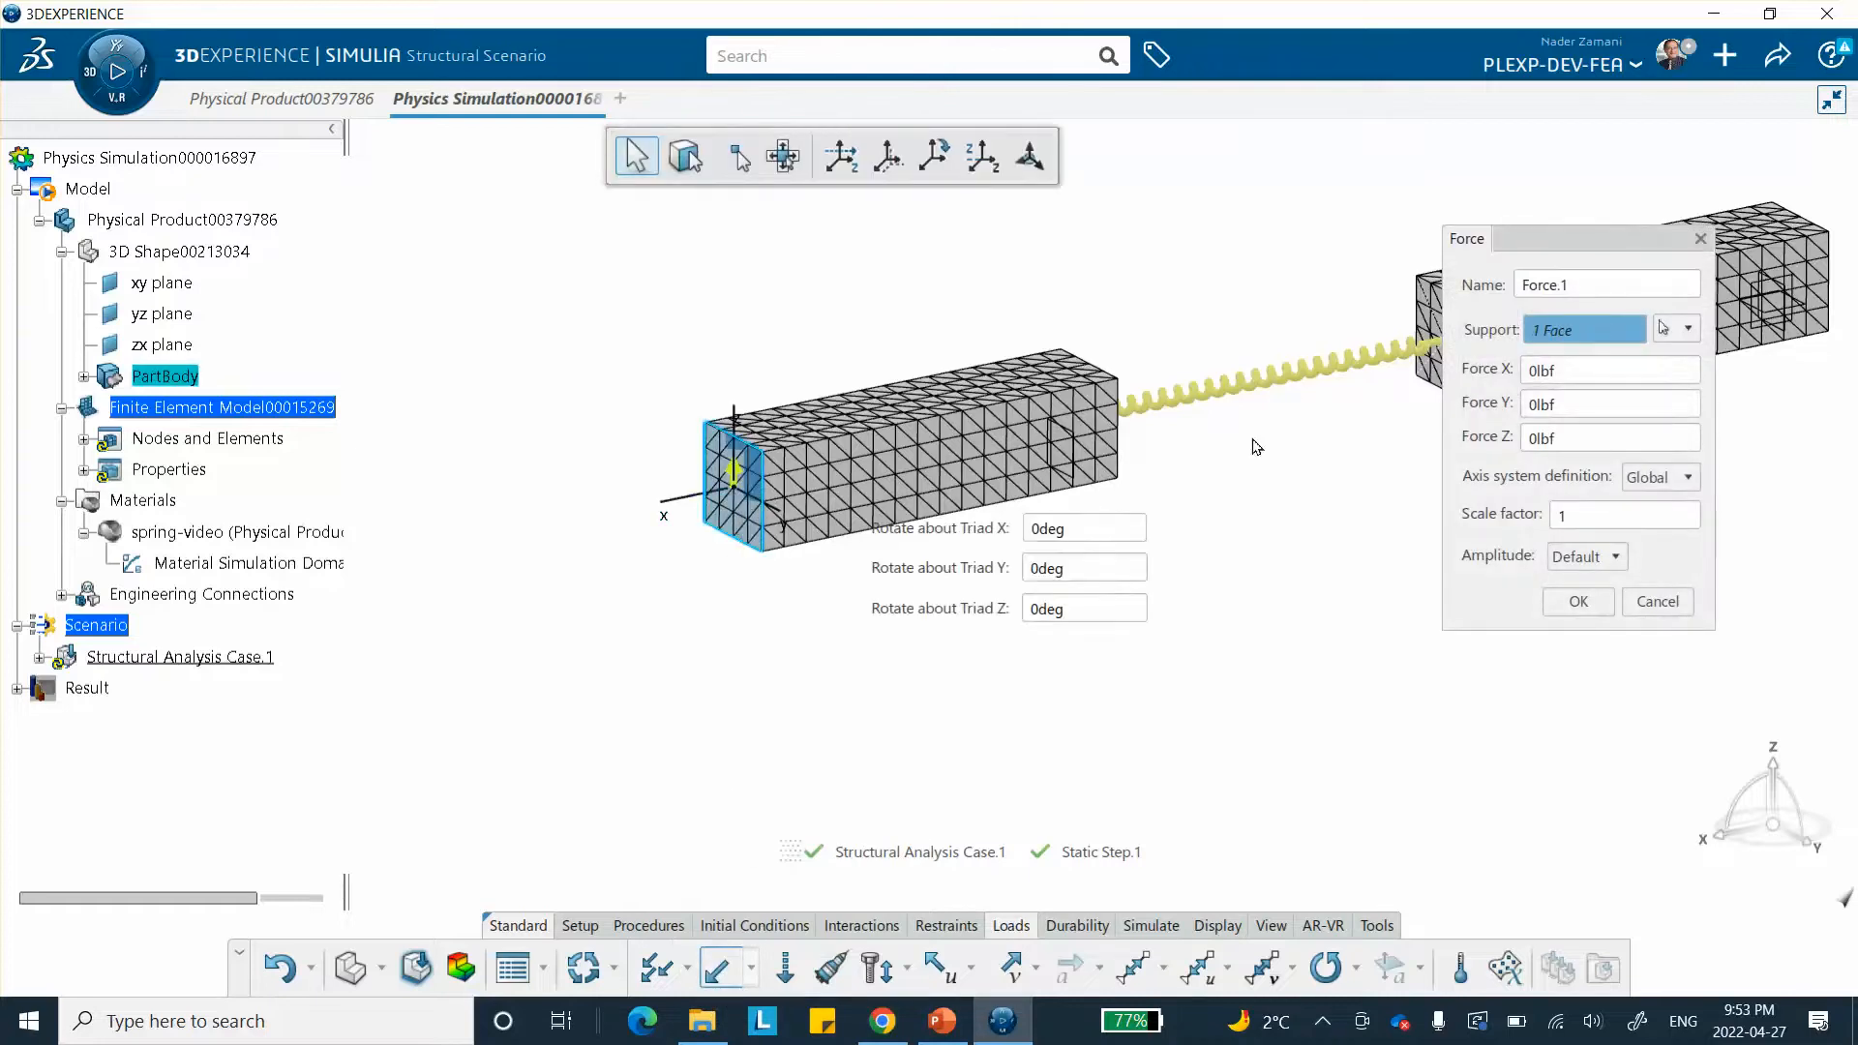
pyautogui.click(1587, 371)
pyautogui.write('1')
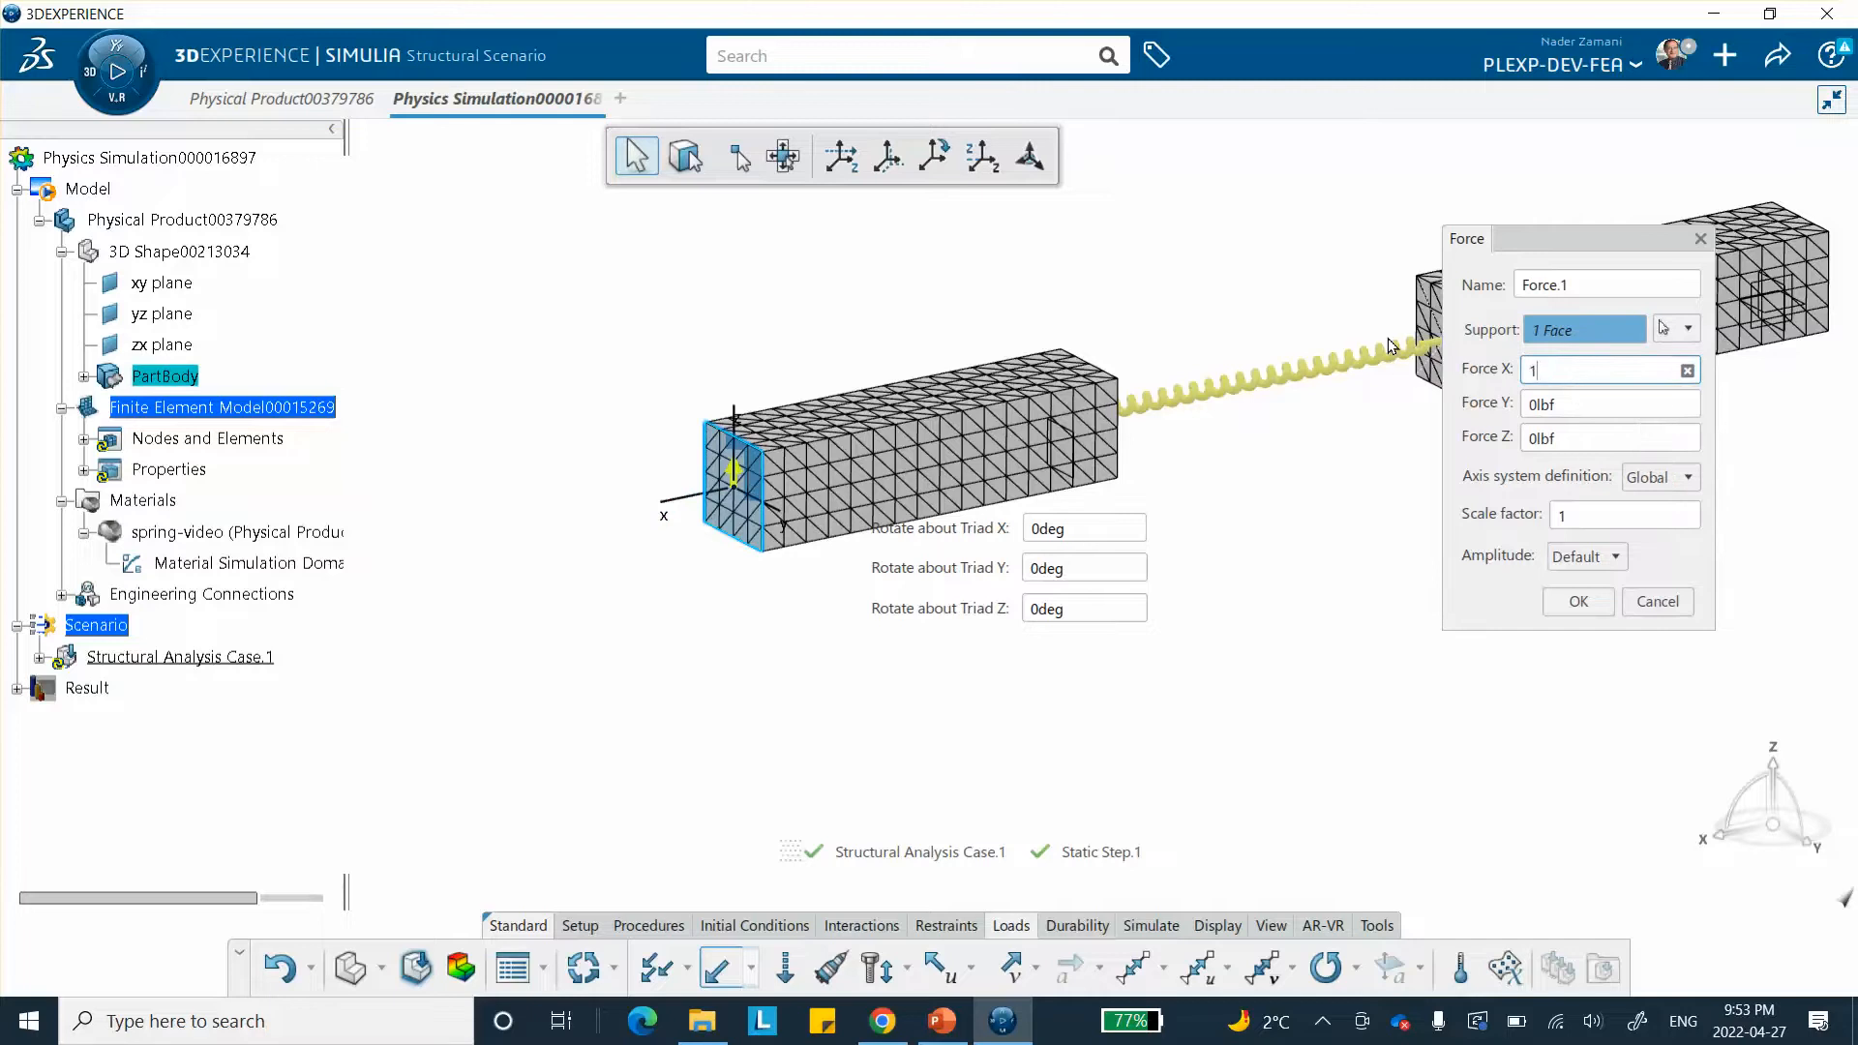
pyautogui.write('0000')
pyautogui.click(1578, 601)
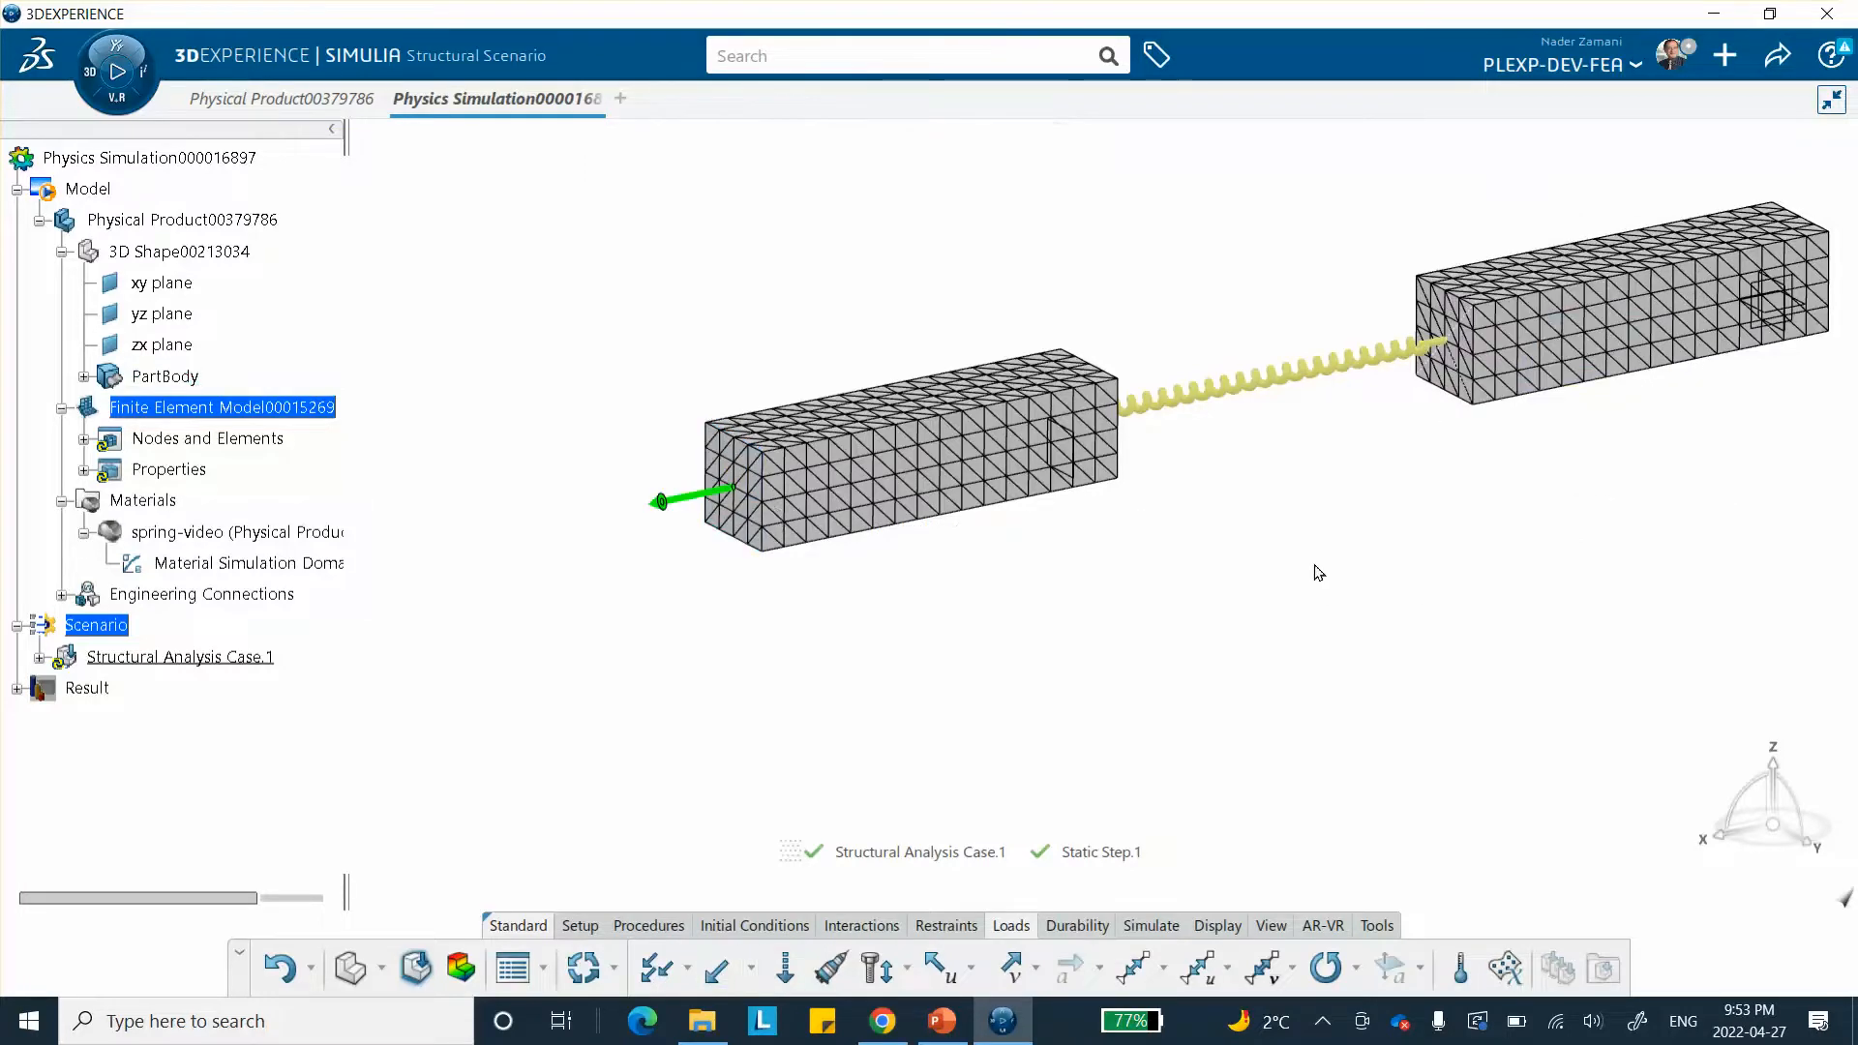
# - Run the simulation of Structural Analysis Case.1 locally in interactive mode on 4 cores and dismiss the status report
pyautogui.moveTo(1318, 571); pyautogui.dragTo(1107, 630, button='middle')
pyautogui.moveTo(998, 313); pyautogui.dragTo(971, 398, button='middle')
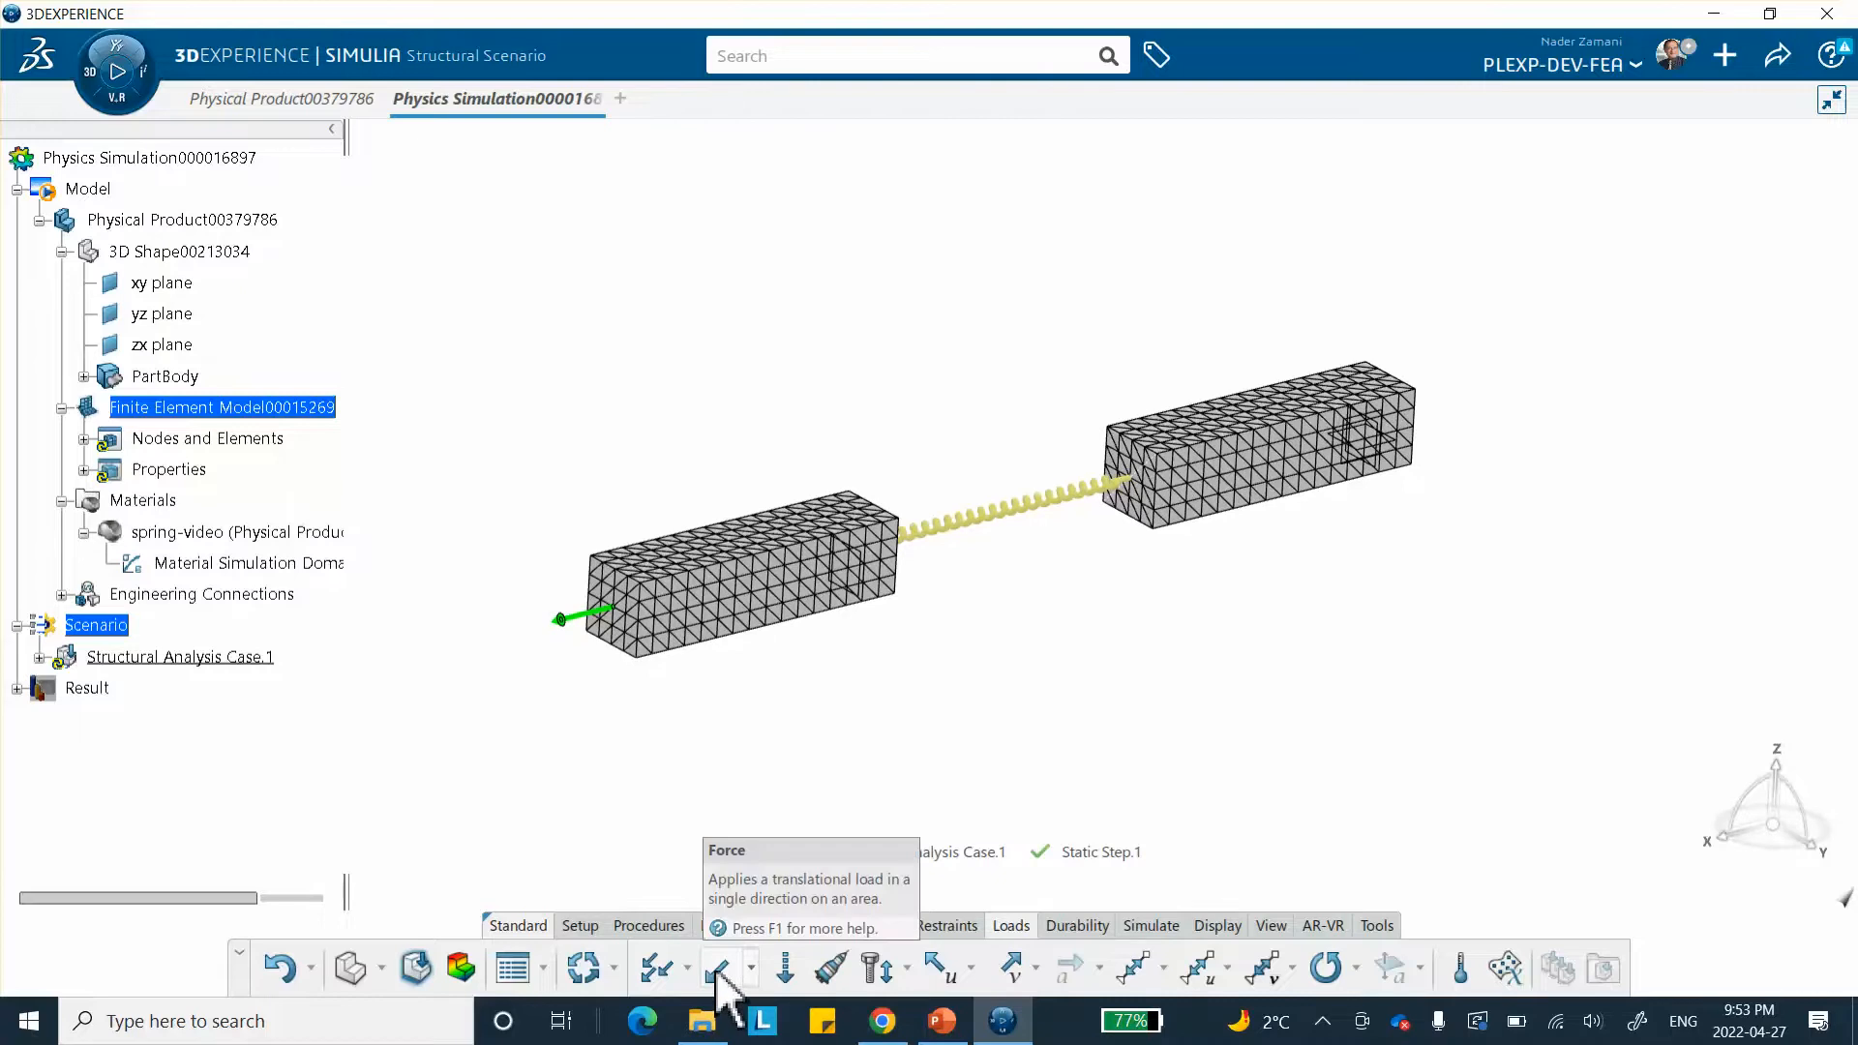
pyautogui.click(1161, 927)
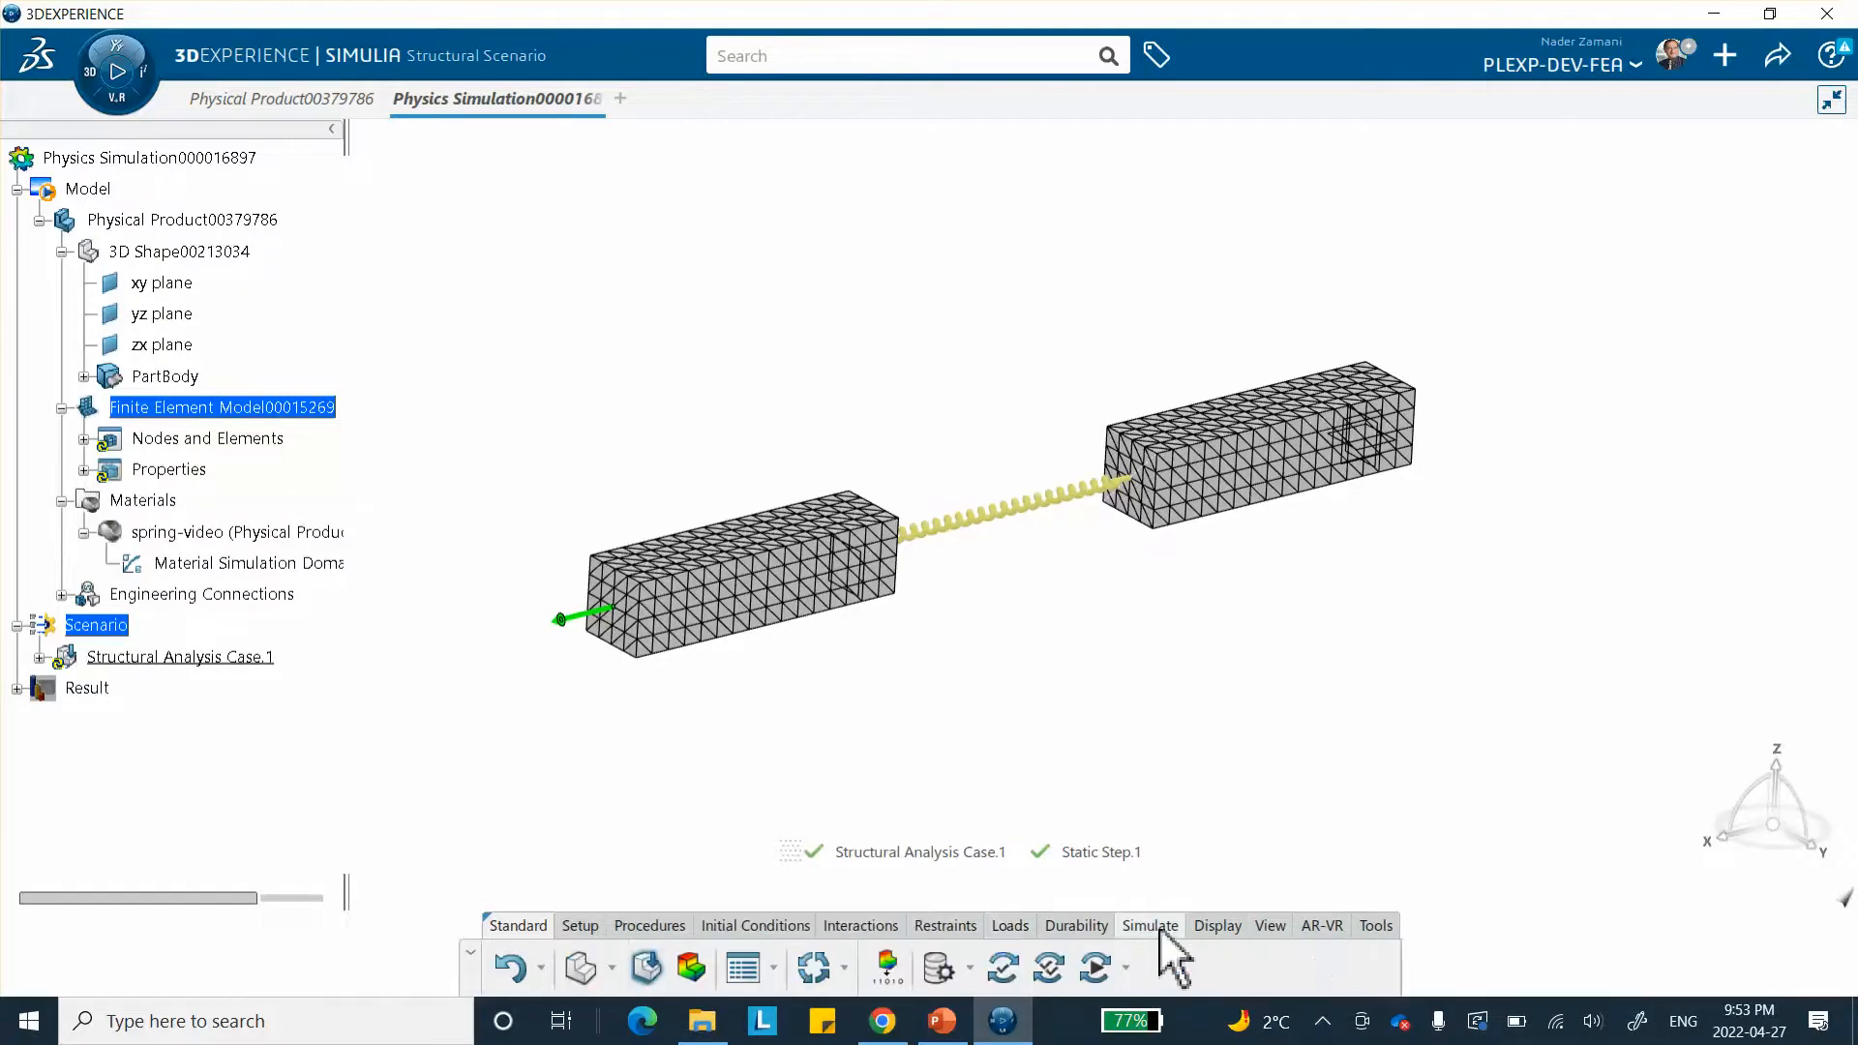
pyautogui.click(1096, 968)
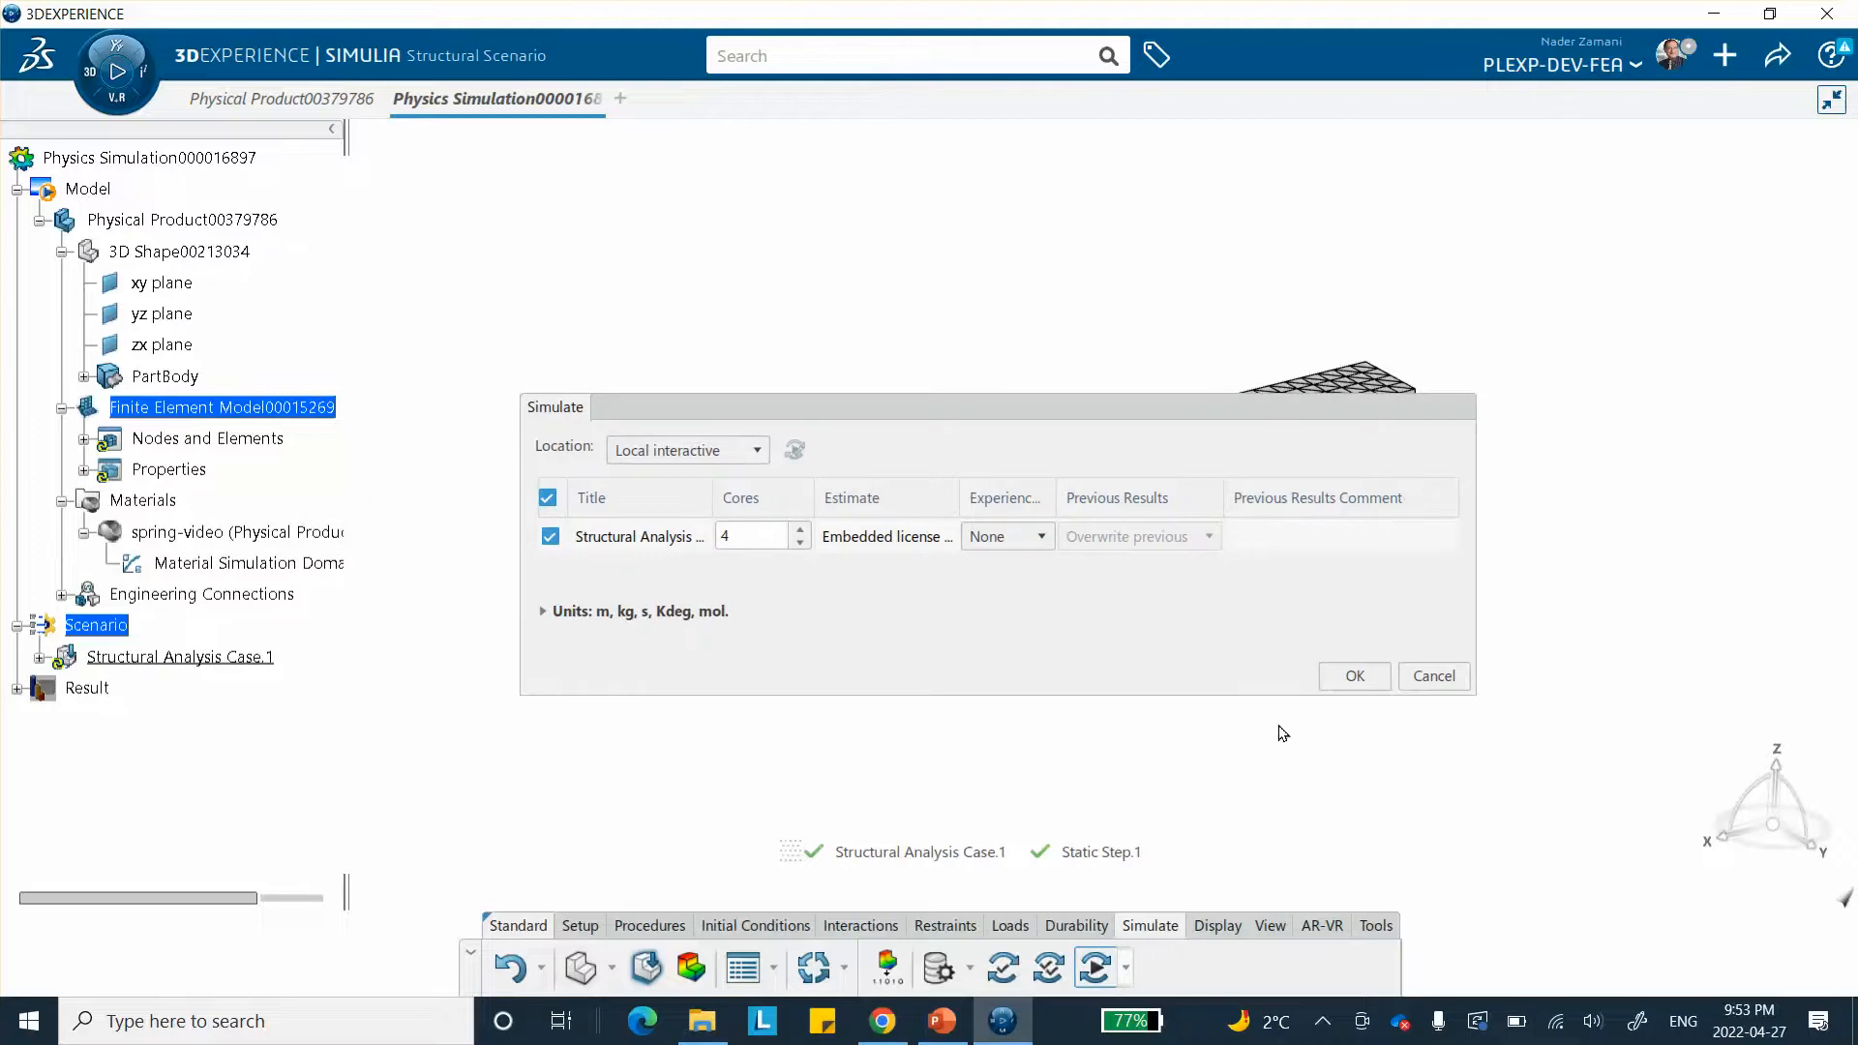
pyautogui.click(1343, 678)
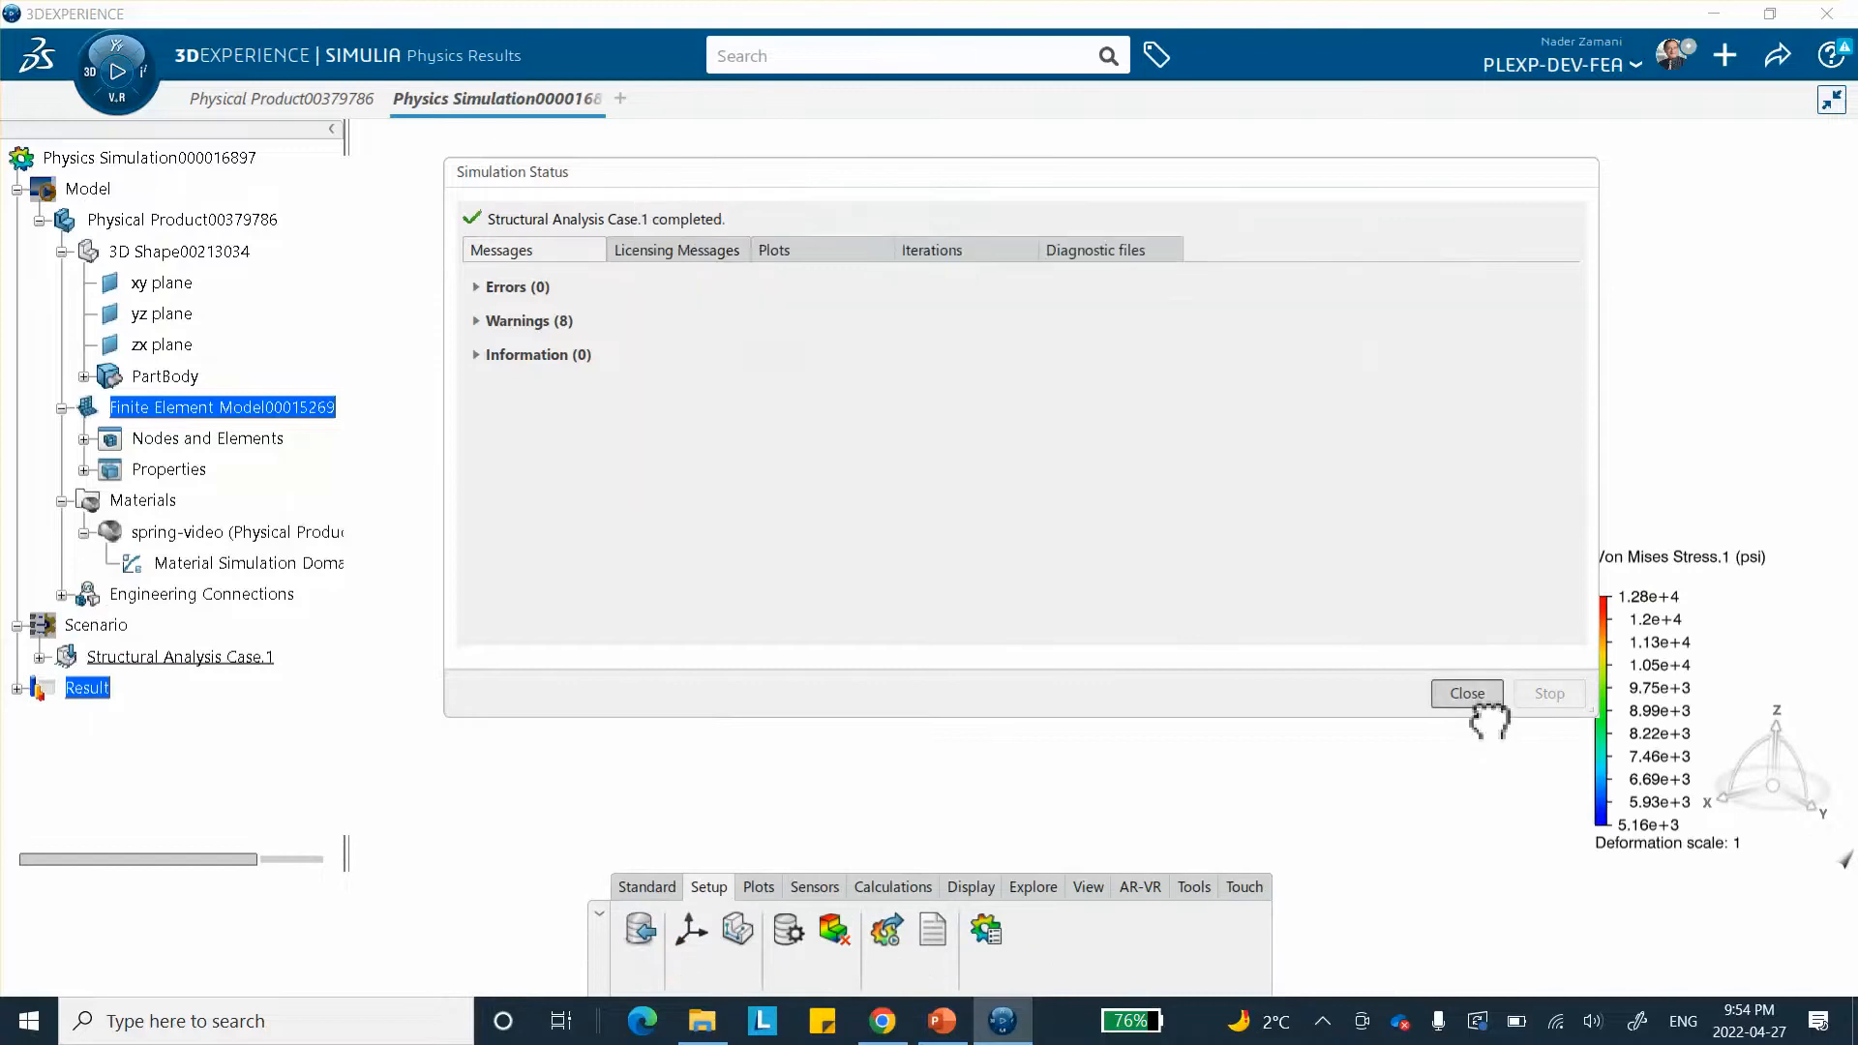
pyautogui.click(1467, 693)
# - Display the Displacement.1 plot for Static Step.1 and examine the contours on both blocks
pyautogui.click(1041, 199)
pyautogui.moveTo(795, 407); pyautogui.dragTo(916, 399, button='middle')
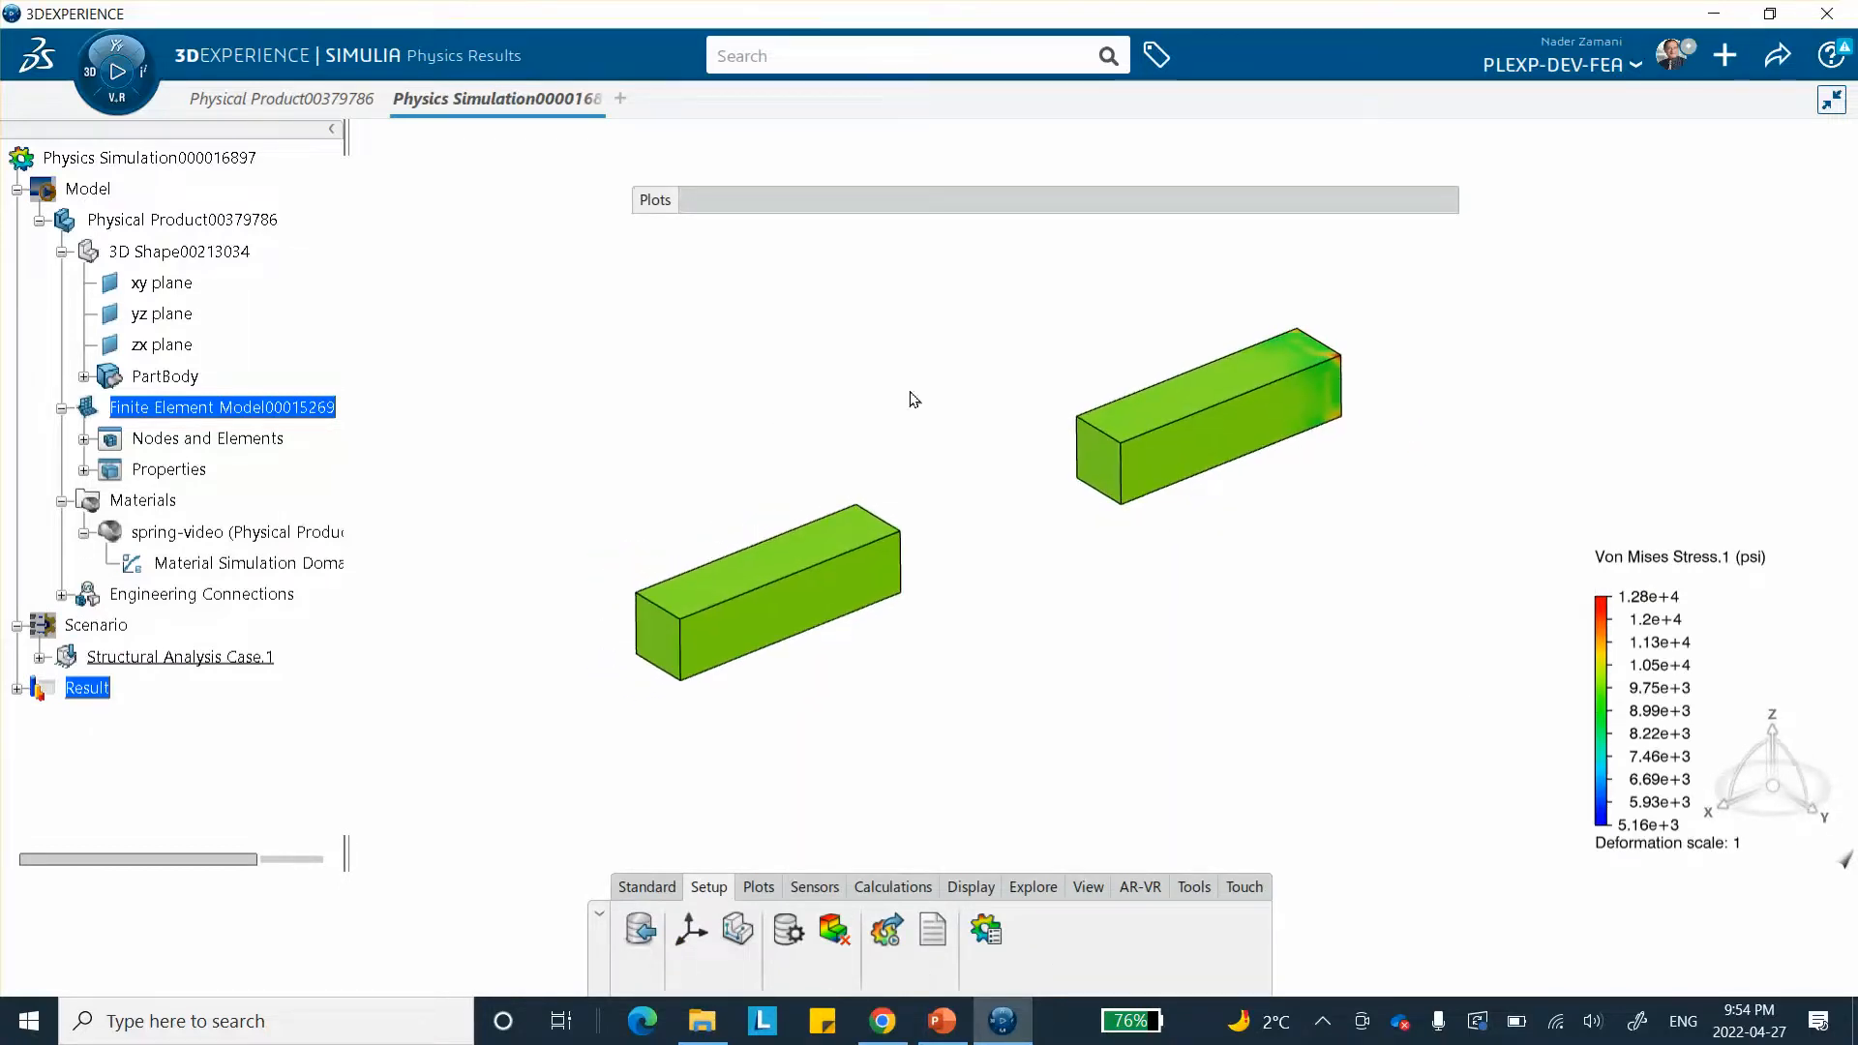
pyautogui.click(964, 211)
pyautogui.click(851, 320)
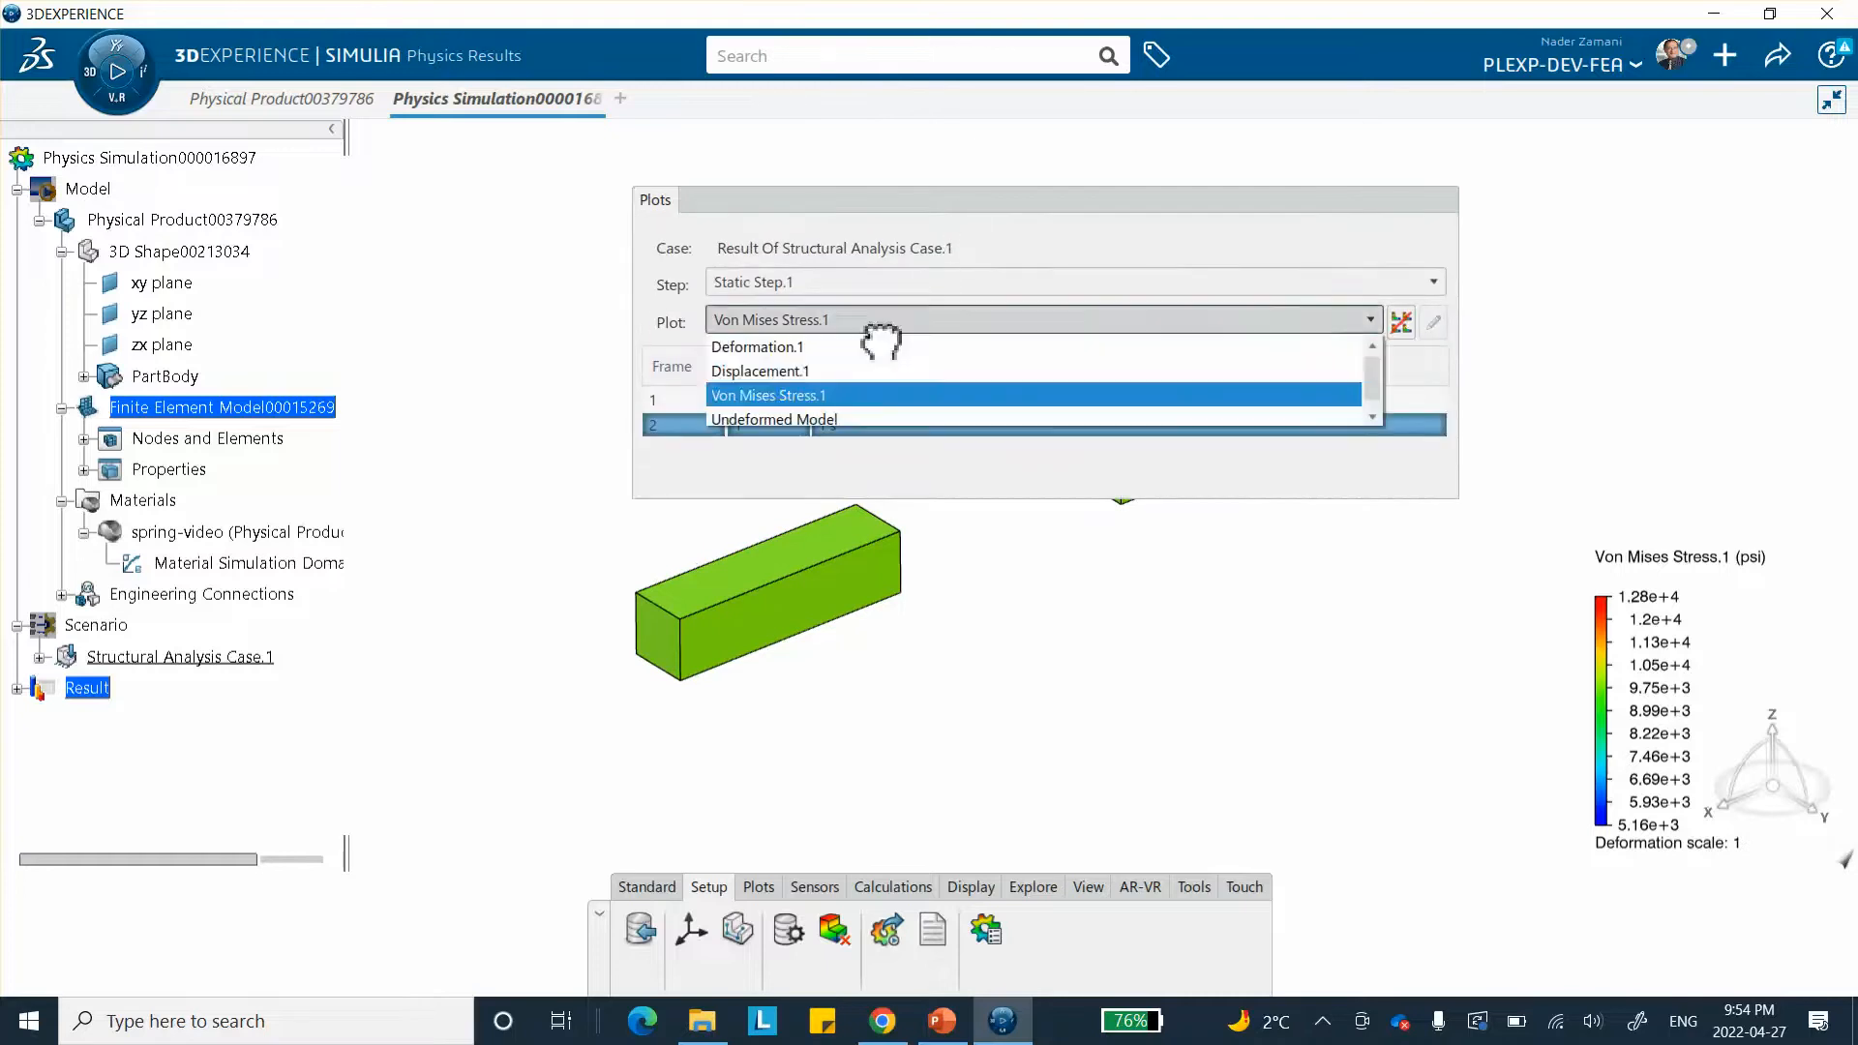
pyautogui.click(843, 371)
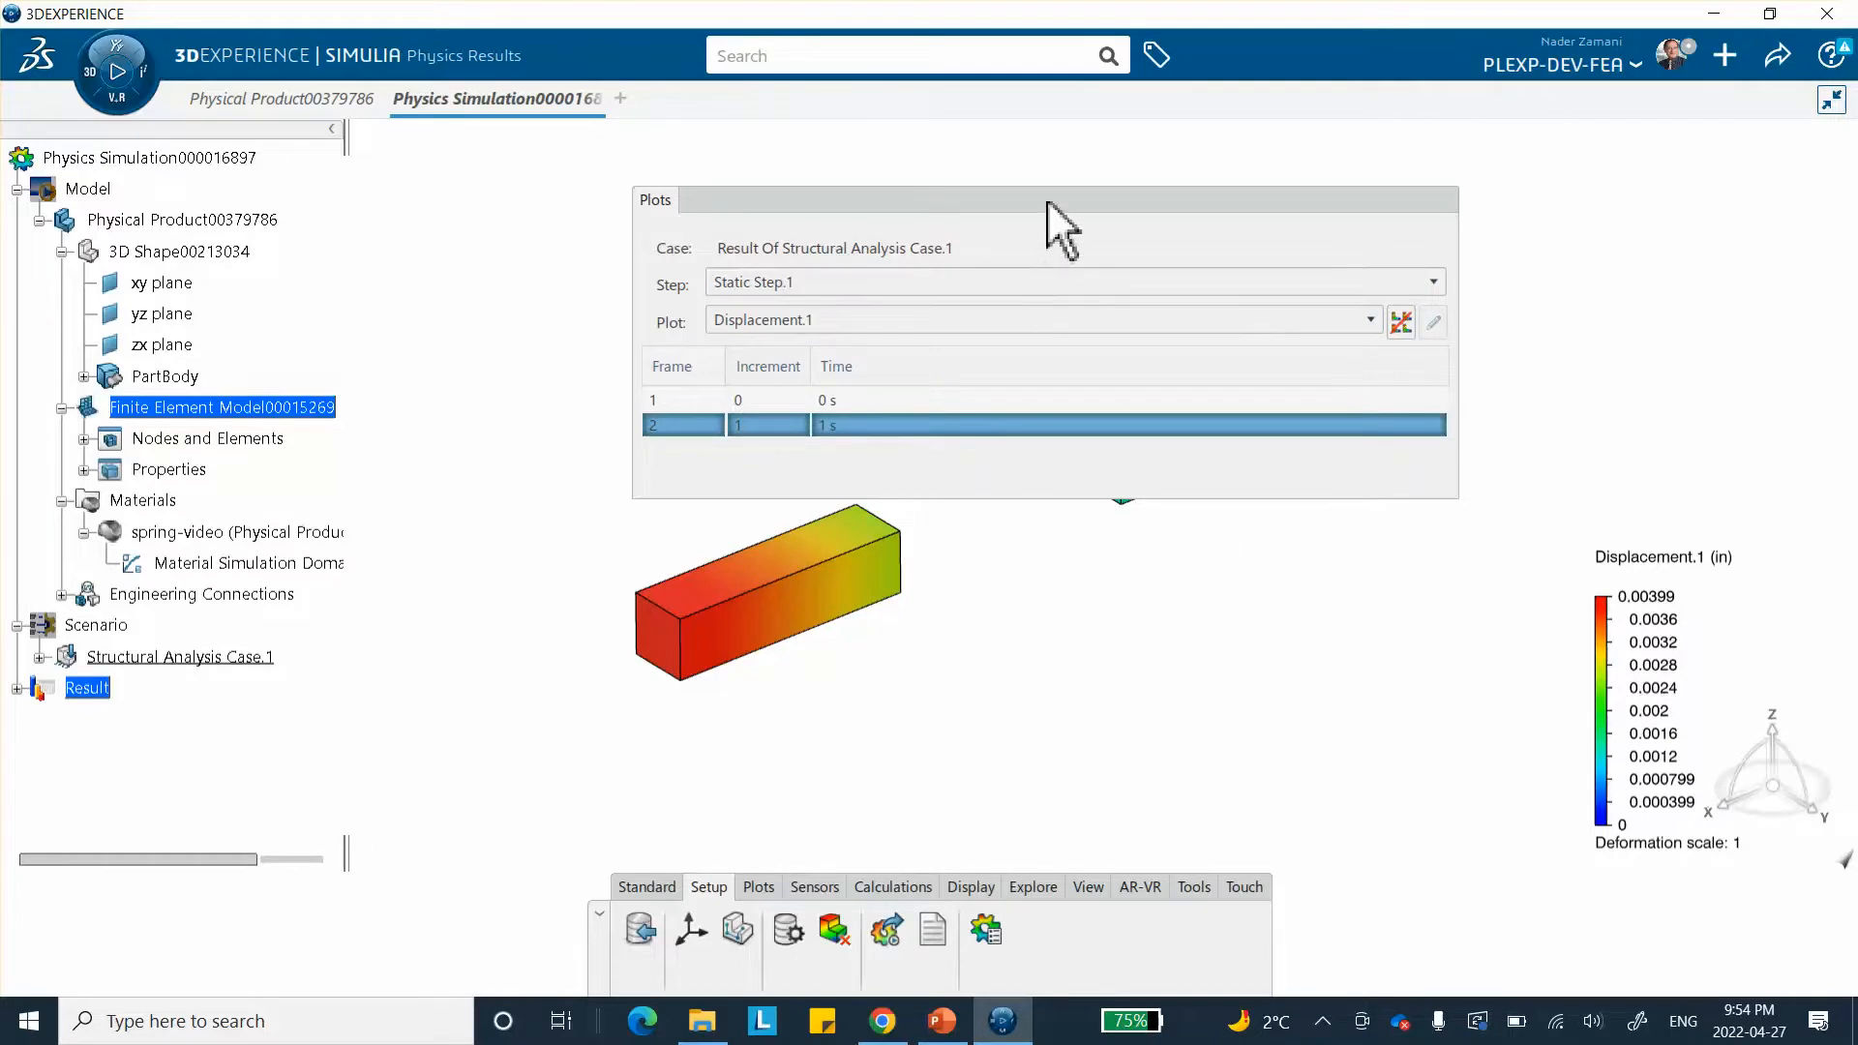
pyautogui.click(1161, 203)
# - Switch to the PowerPoint presentation to compare with slide 6's displacement results for the three coupling types, and return to 3DEXPERIENCE
pyautogui.click(941, 1020)
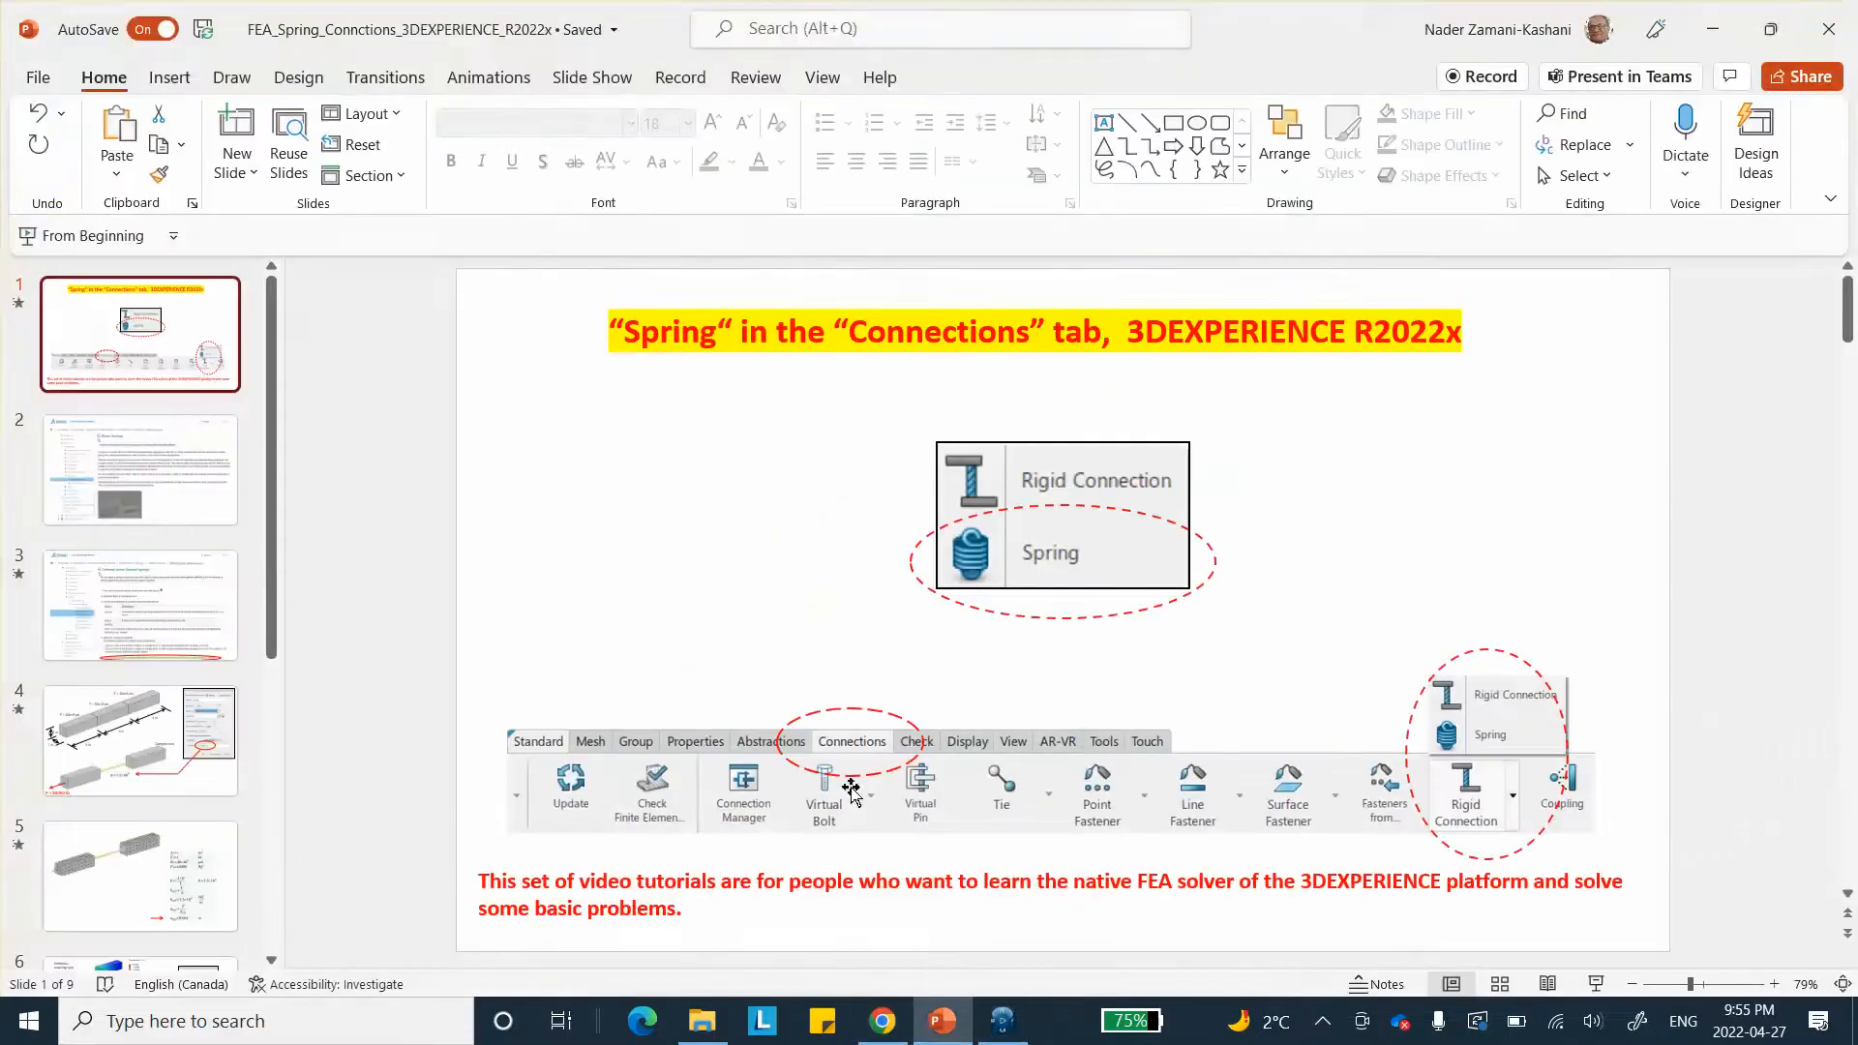
pyautogui.scroll(-2, 92, 755)
pyautogui.click(109, 879)
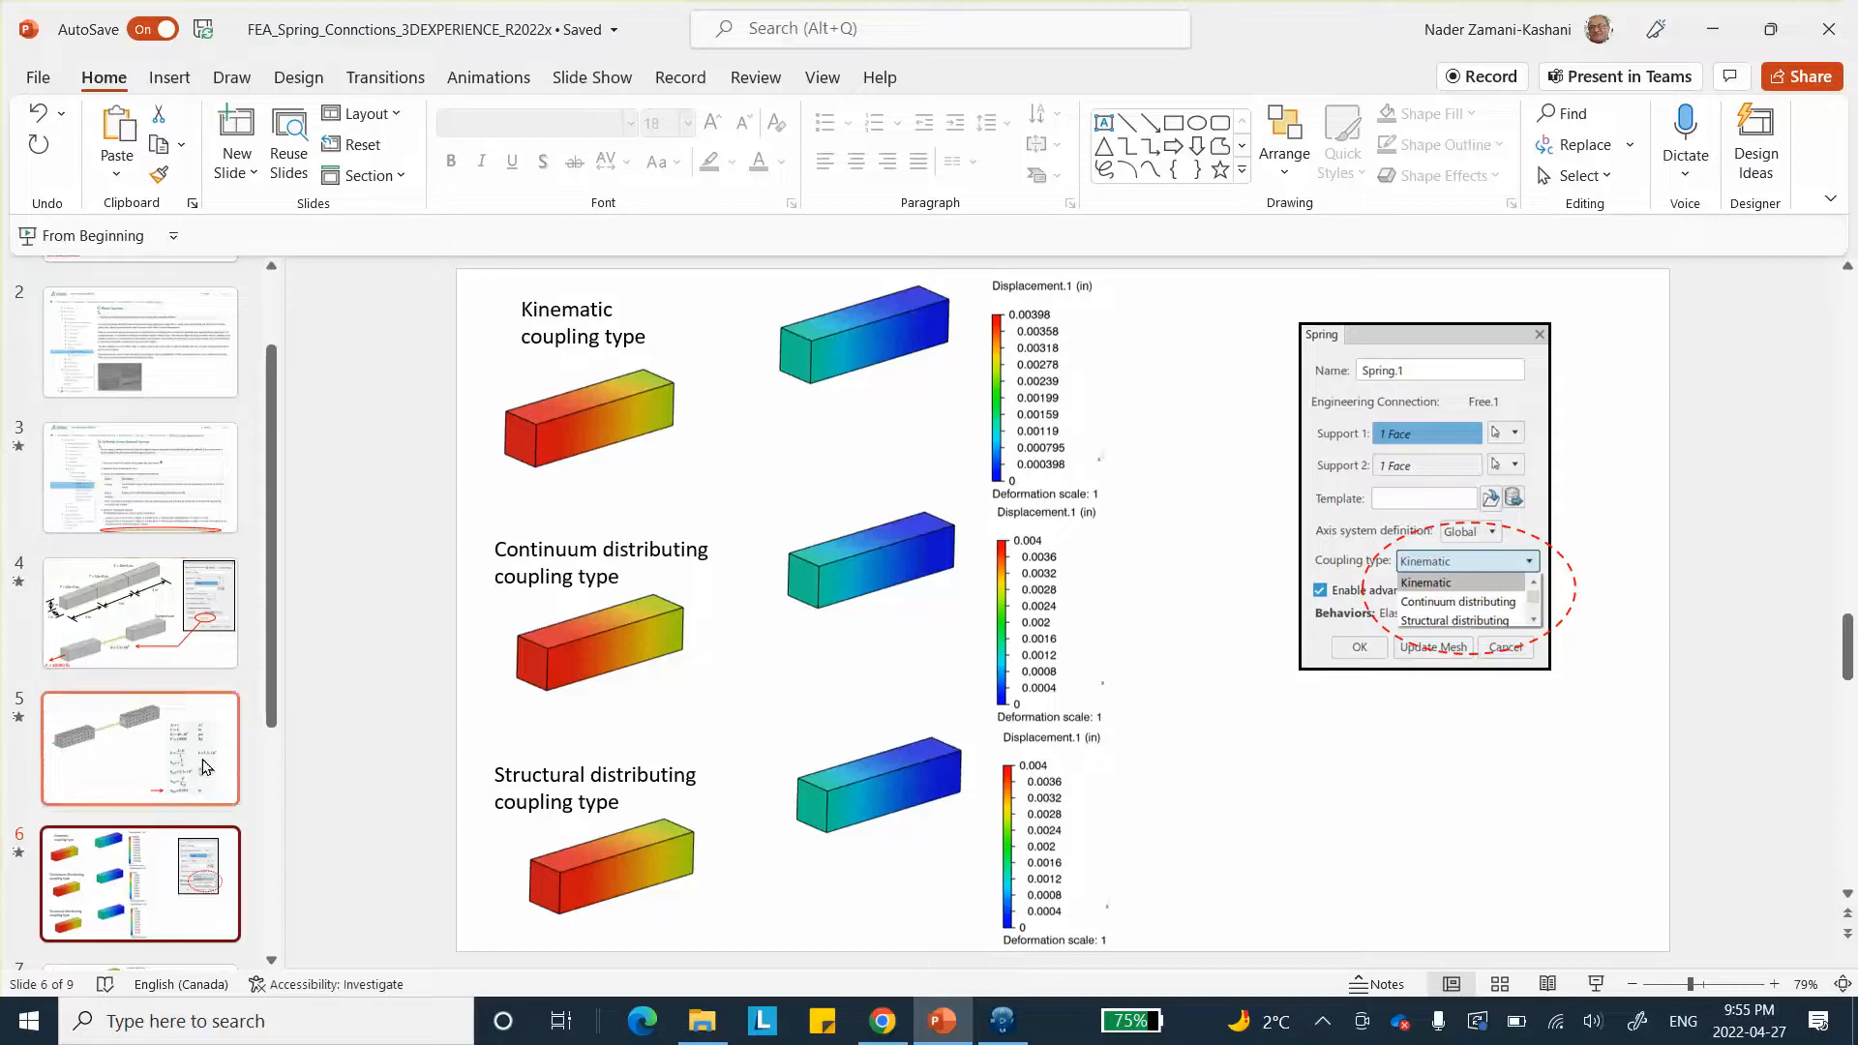
pyautogui.click(1715, 23)
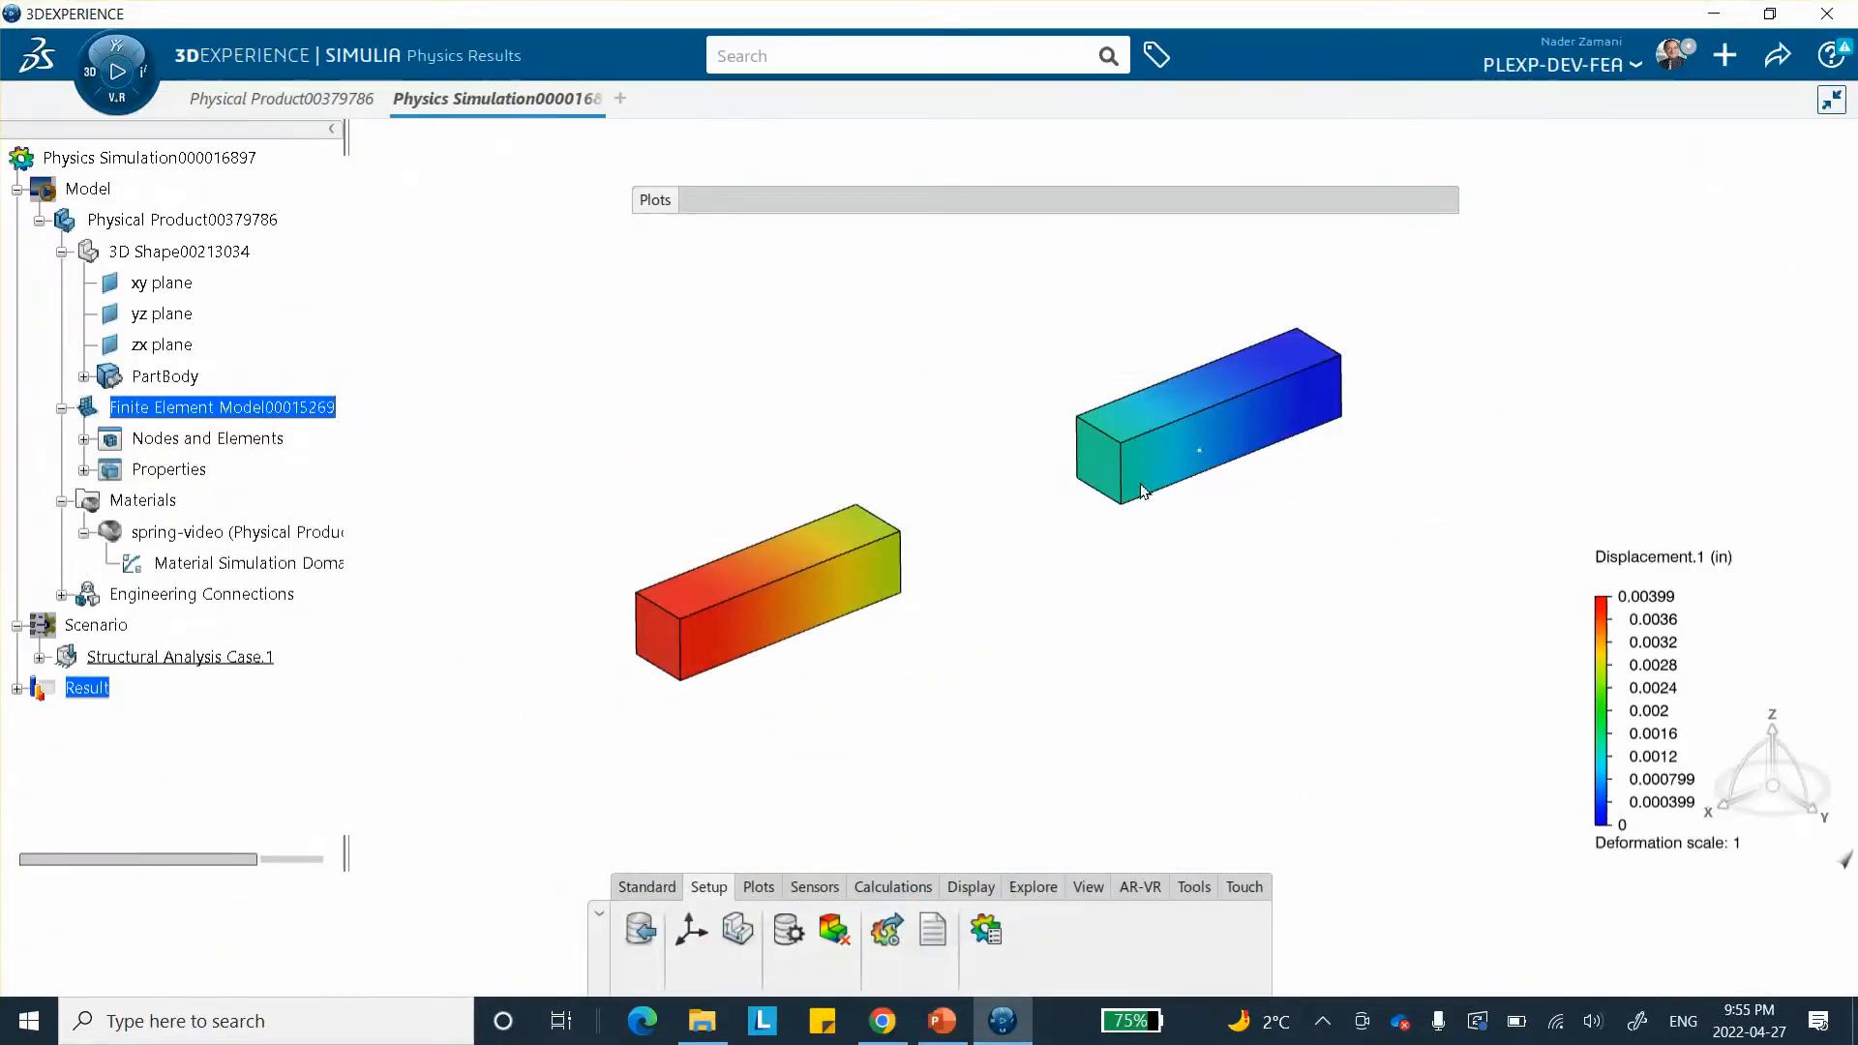
# - Display the Von Mises Stress.1 plot for Static Step.1 and examine the stress in both blocks
pyautogui.moveTo(1192, 530); pyautogui.dragTo(1293, 637, button='middle')
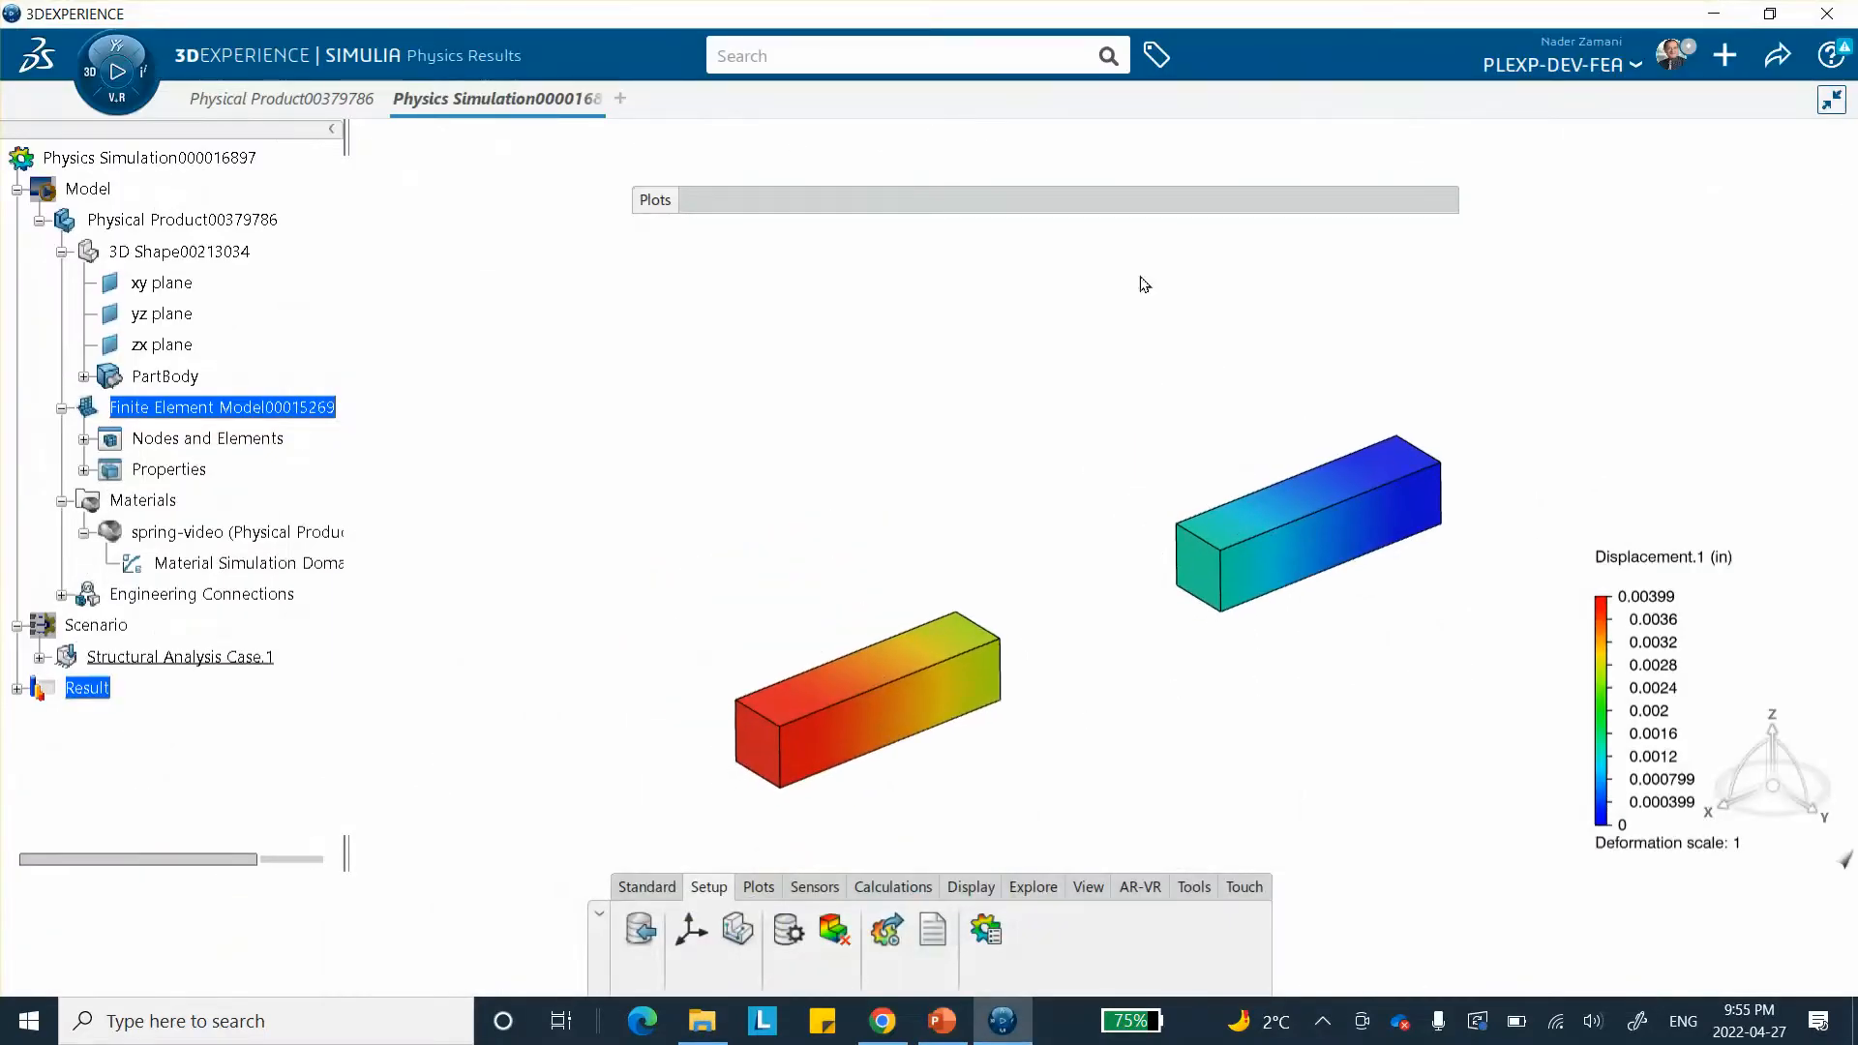
pyautogui.moveTo(1134, 197)
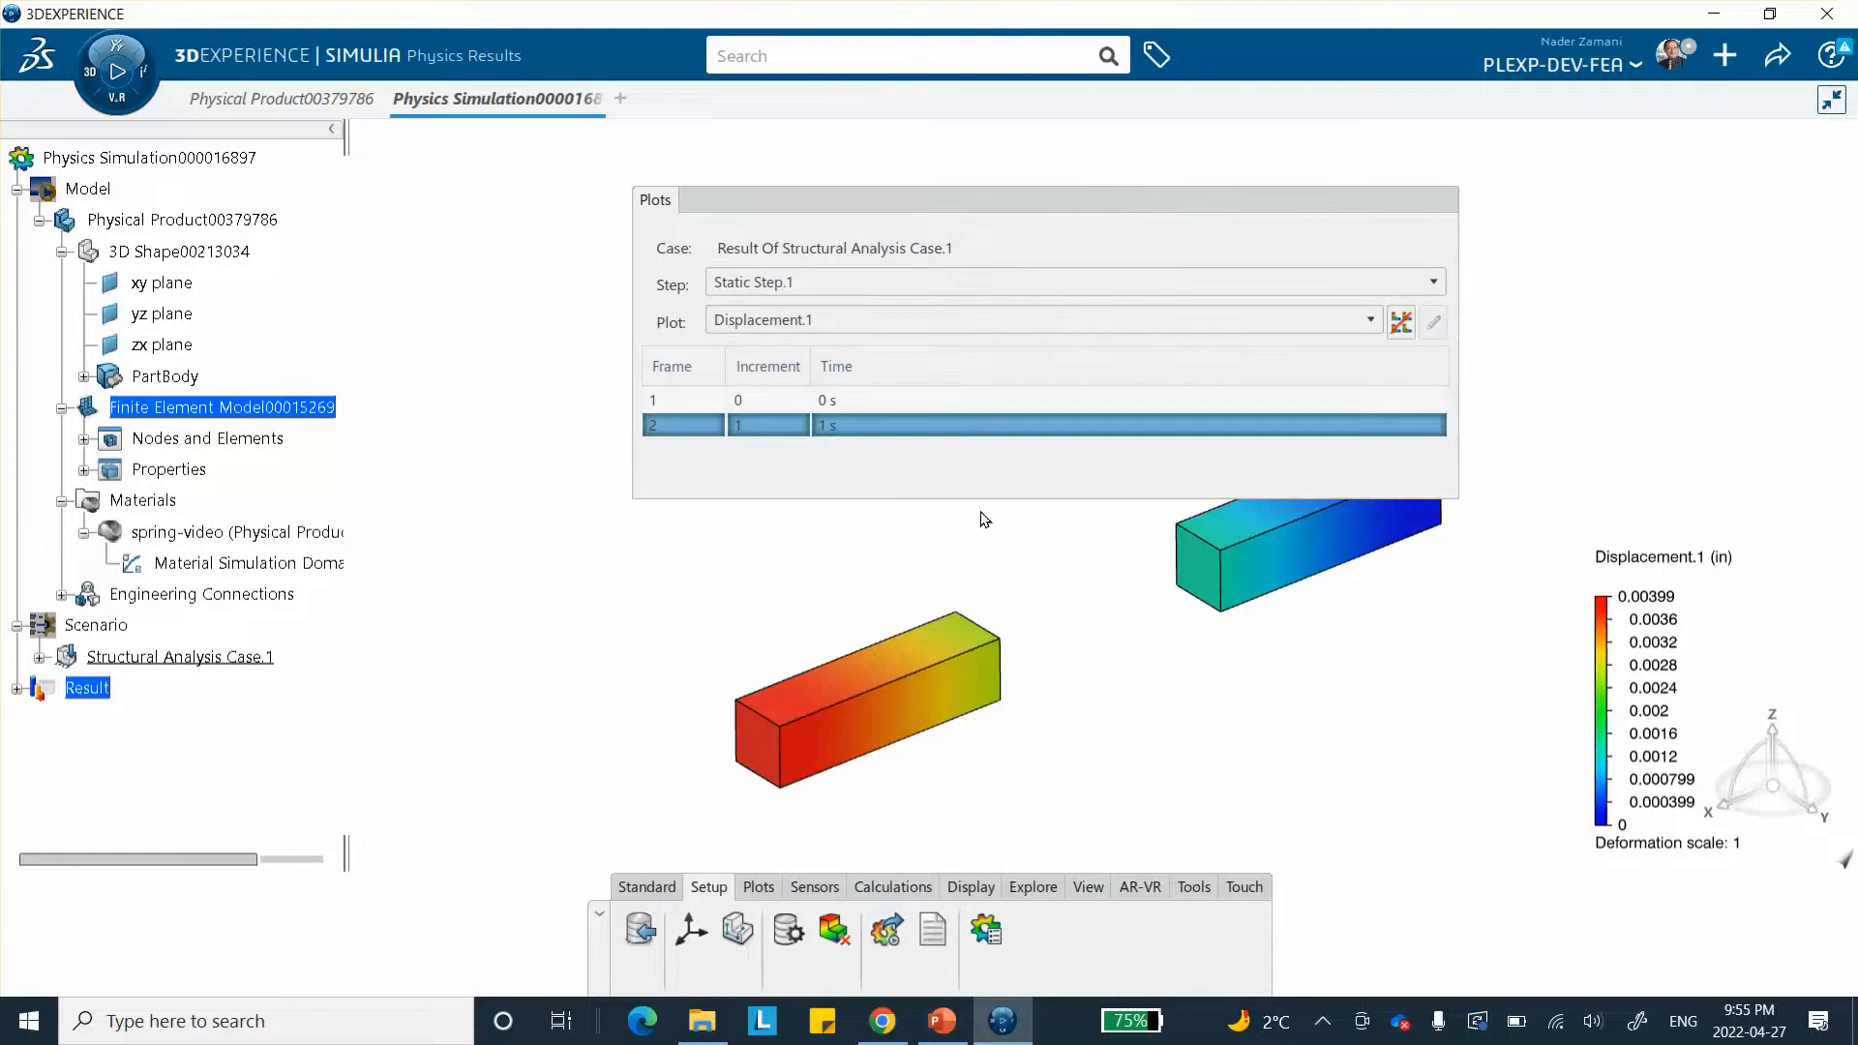
pyautogui.click(853, 326)
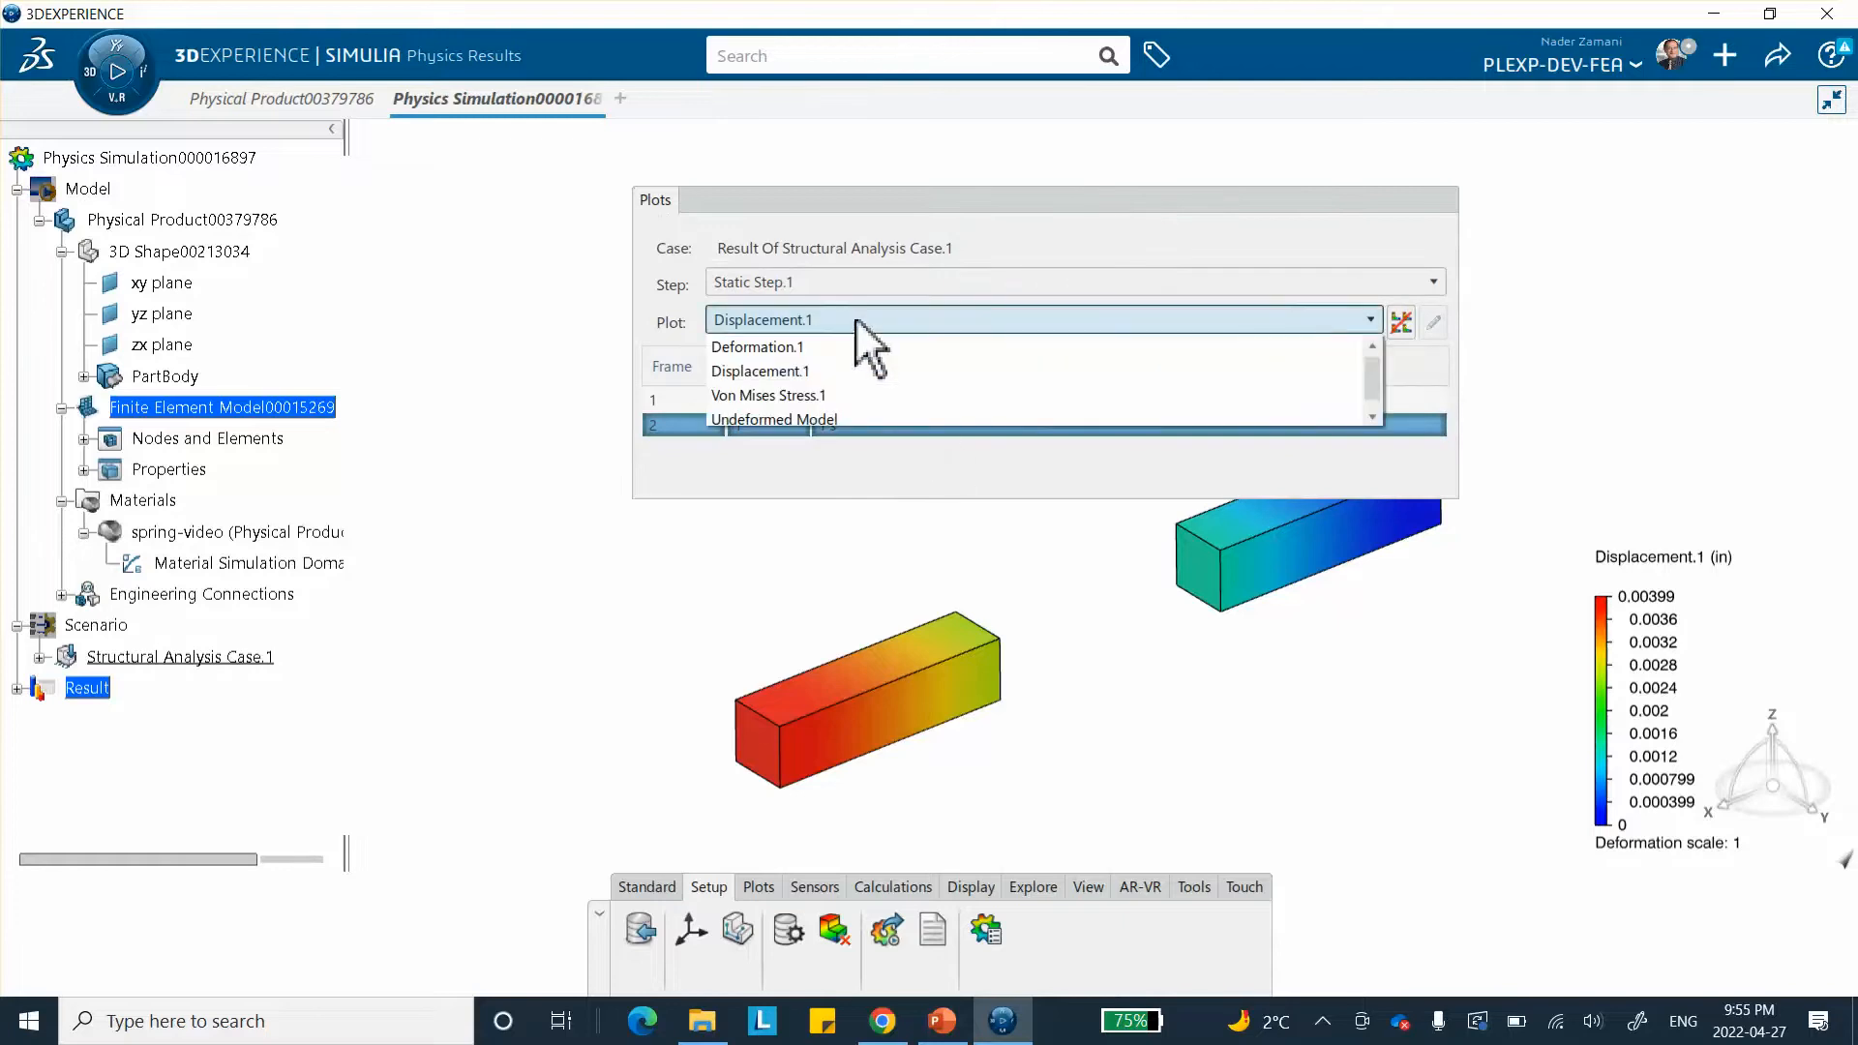
pyautogui.click(847, 395)
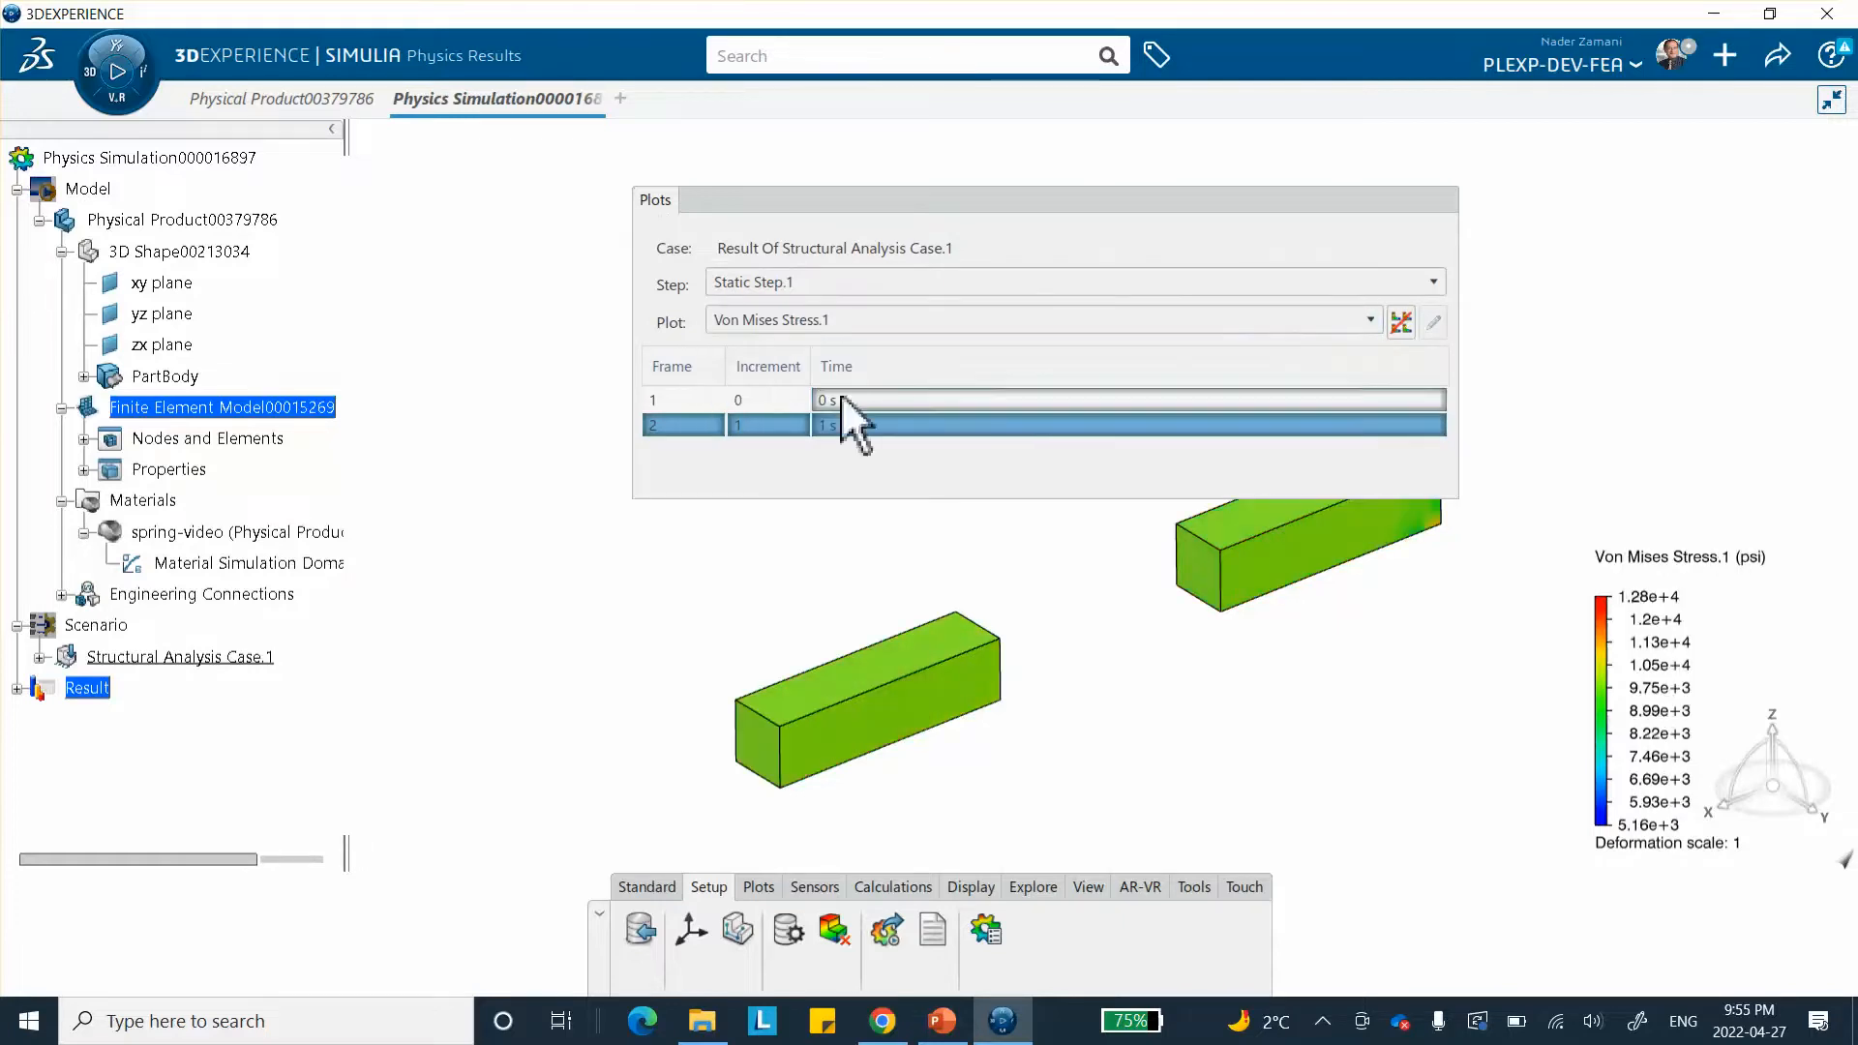
pyautogui.click(1130, 213)
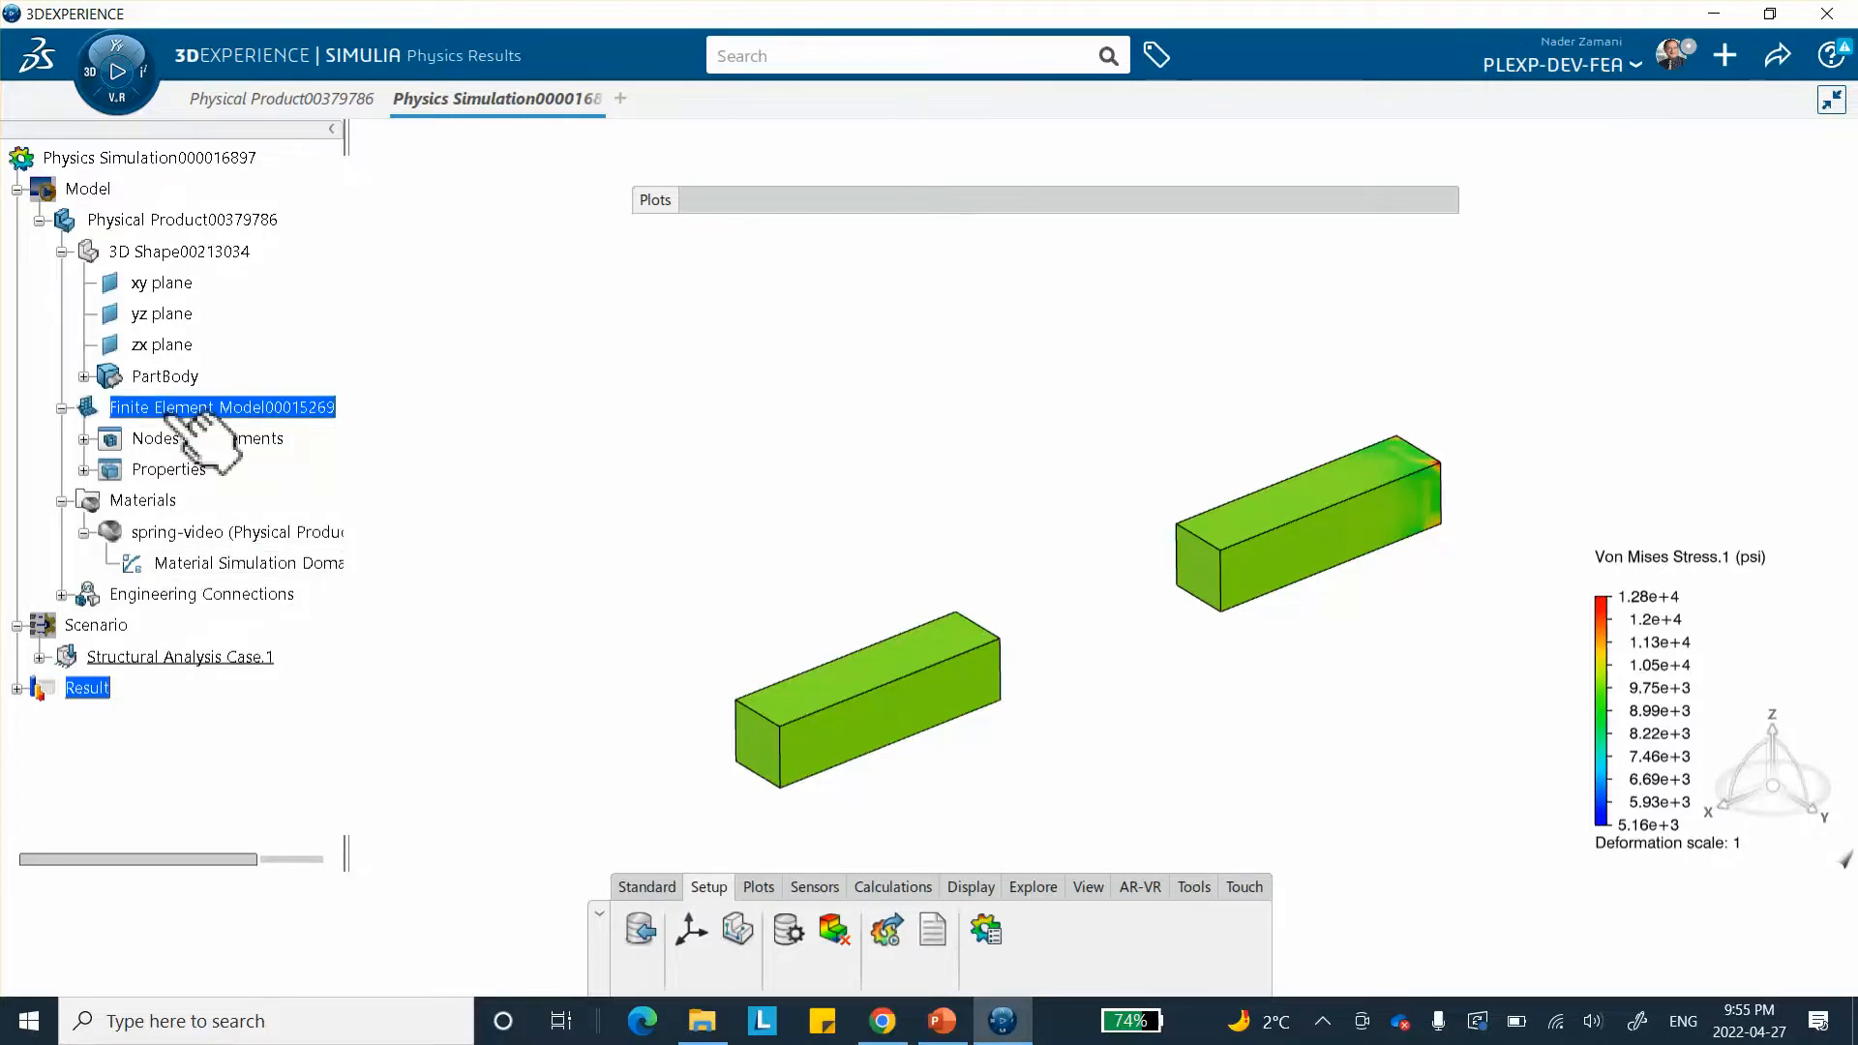
# - Change the coupling type of Spring.1 under Engineering Connections to Kinematic
pyautogui.click(61, 596)
pyautogui.click(84, 626)
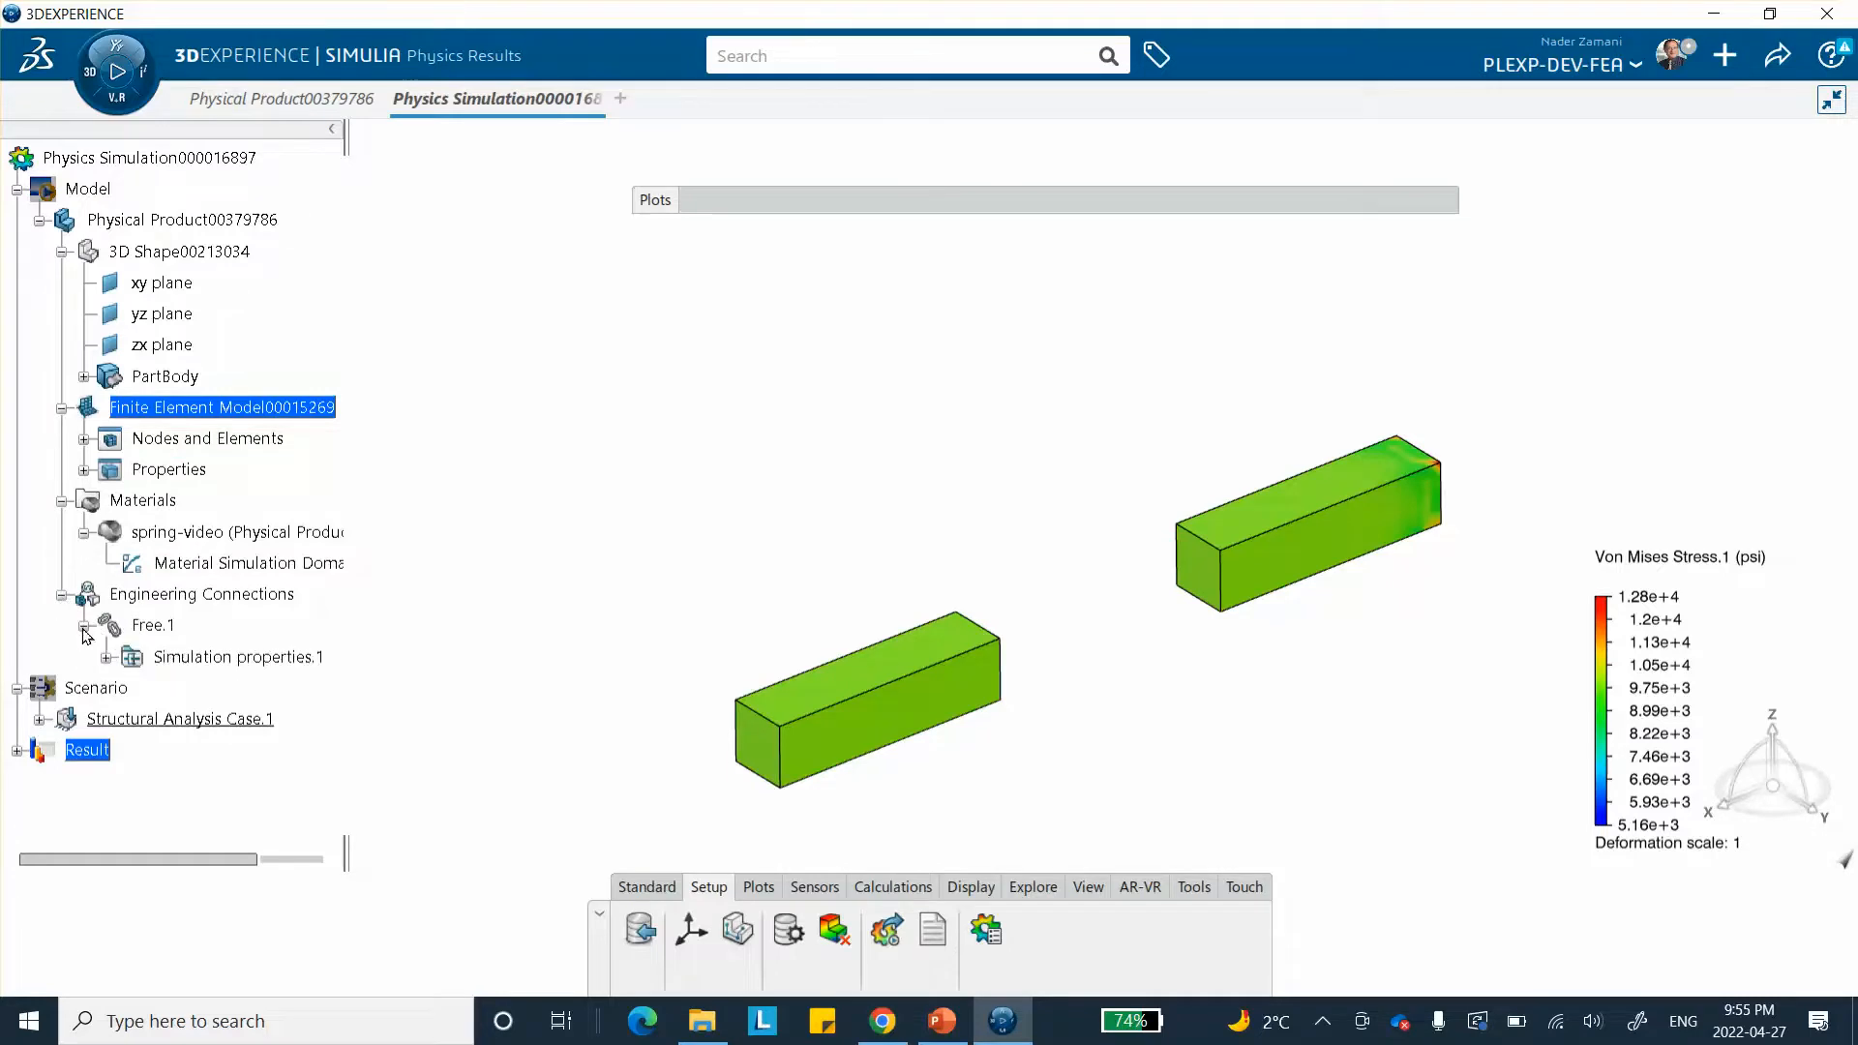
pyautogui.doubleClick(205, 688)
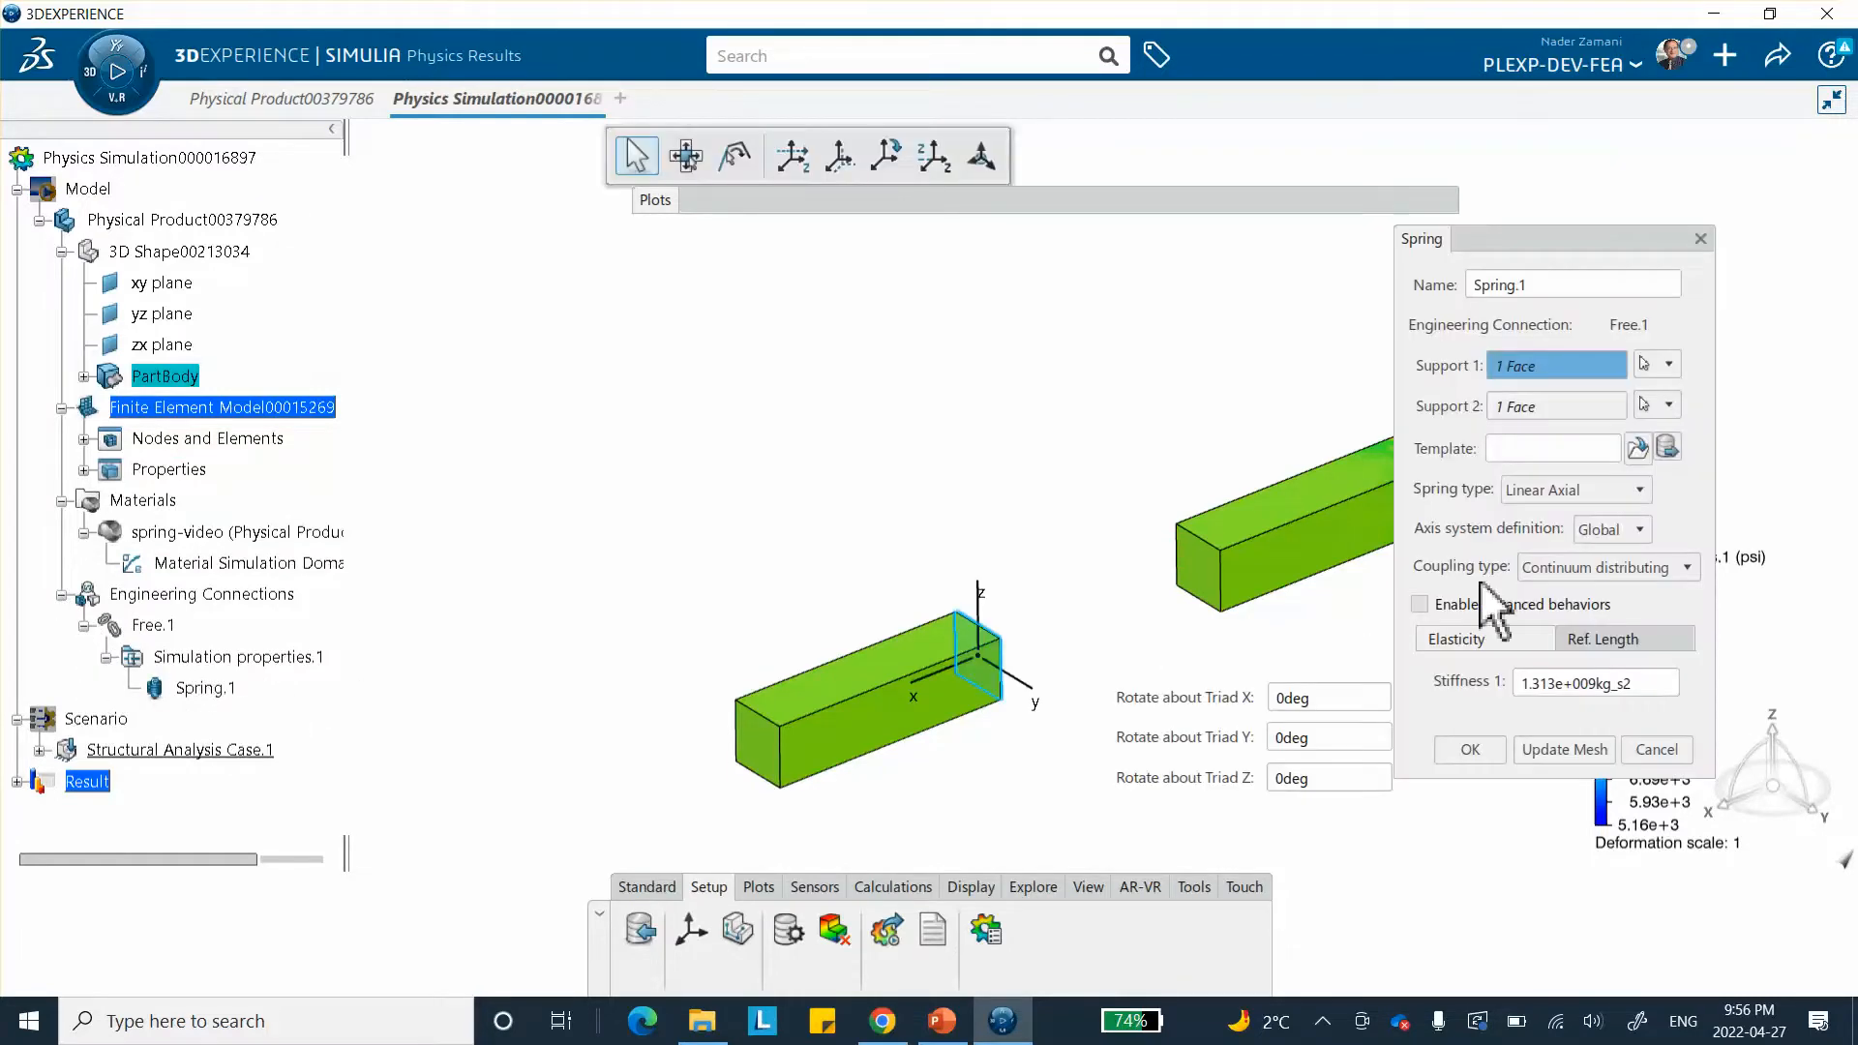
pyautogui.click(1599, 569)
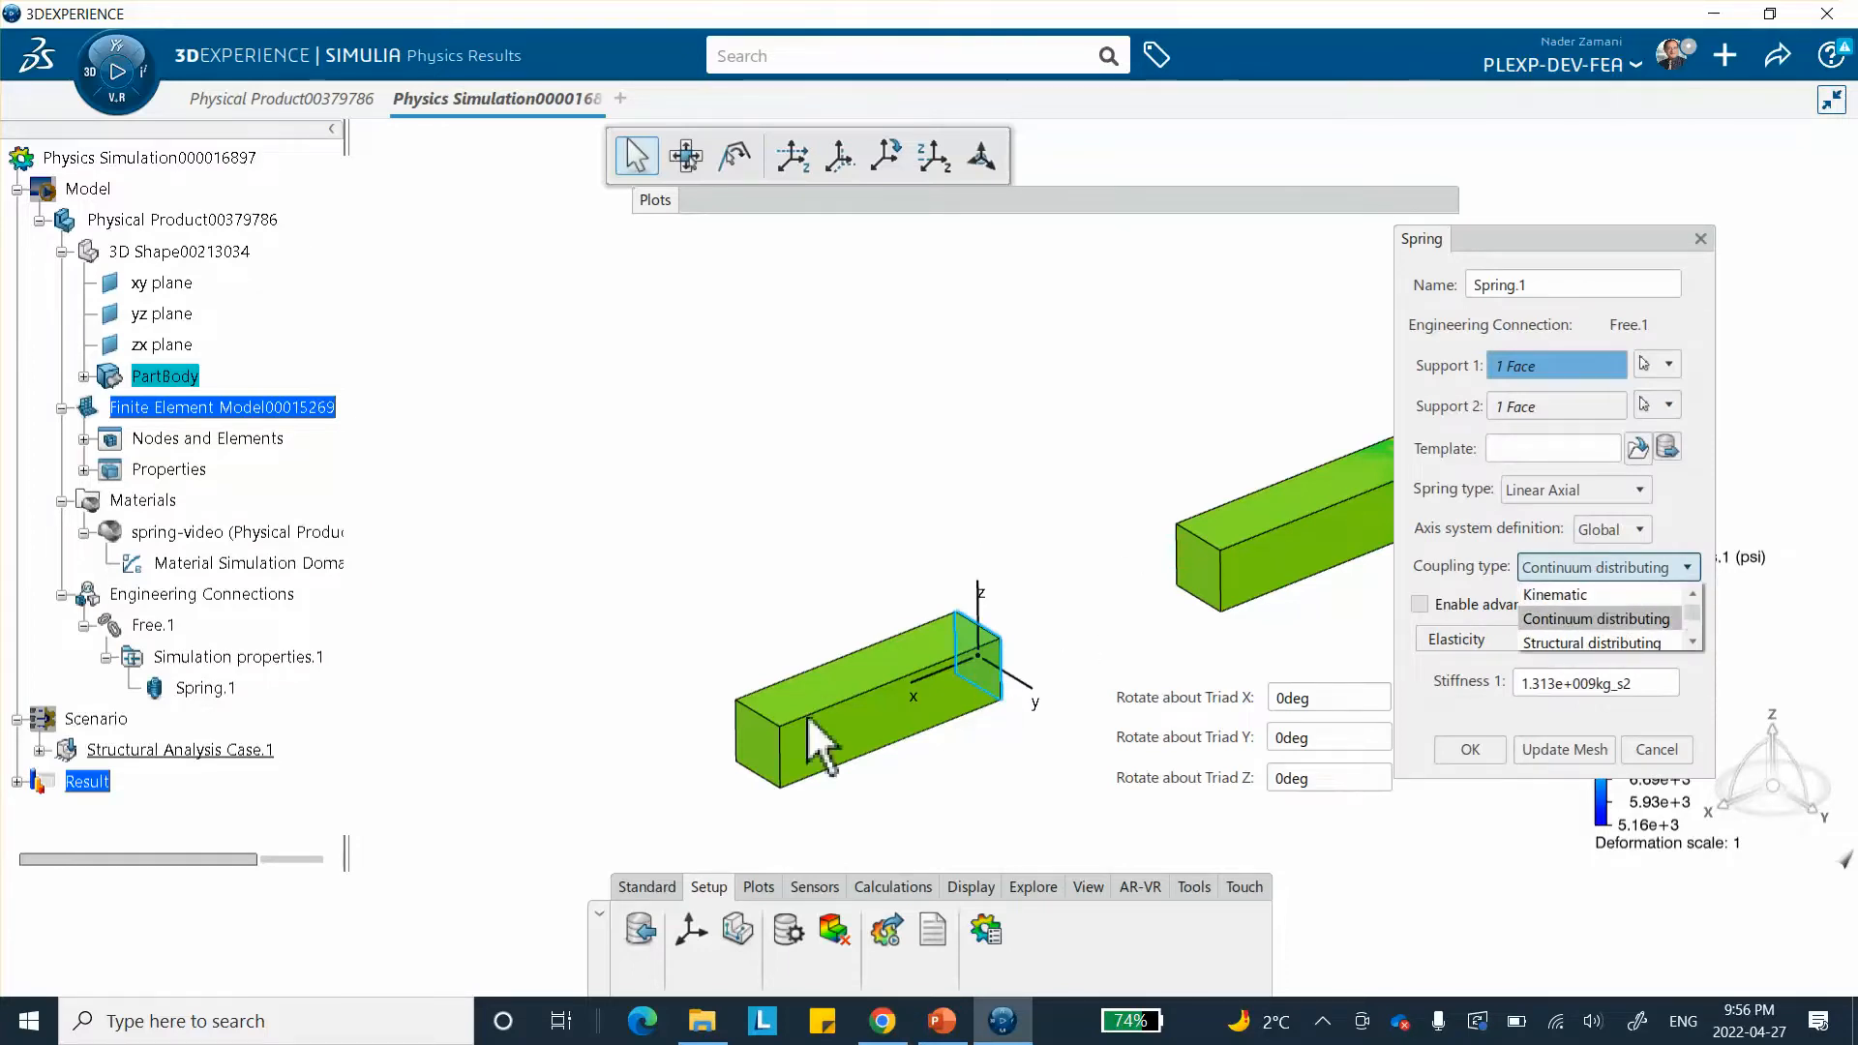
pyautogui.click(1555, 595)
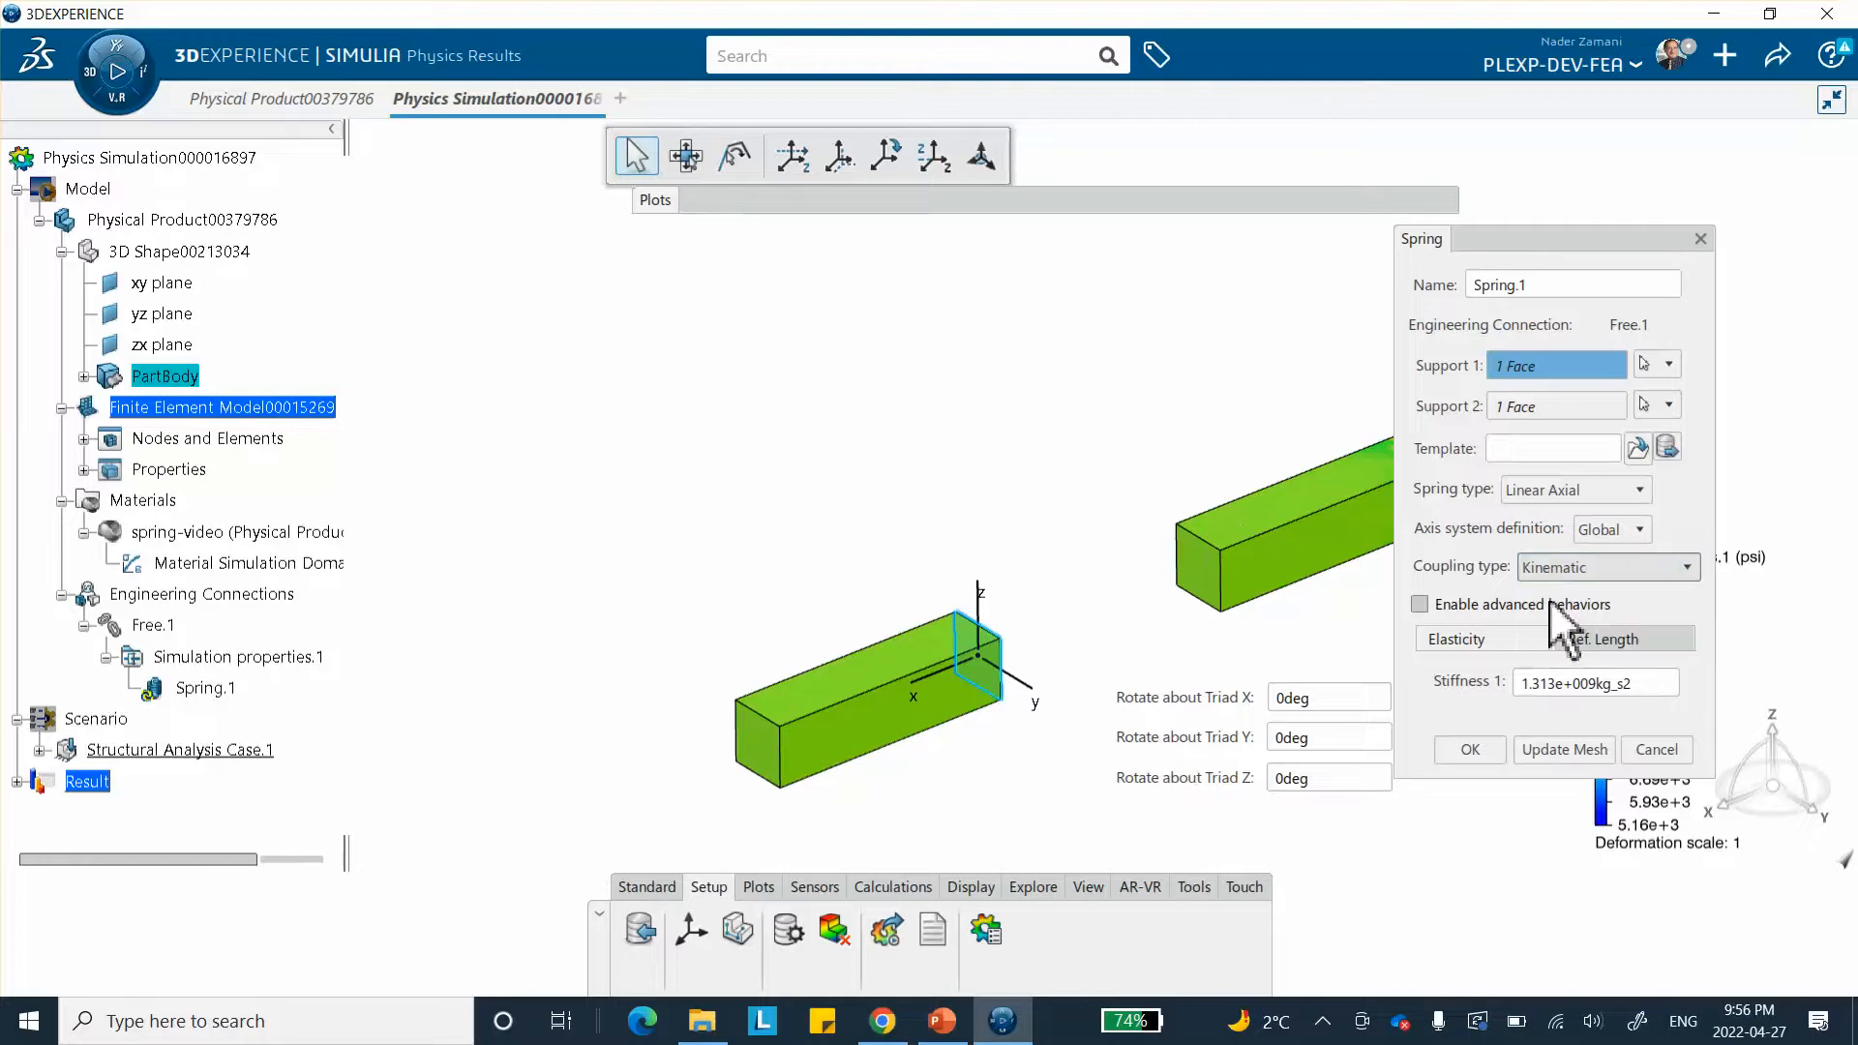
pyautogui.click(1470, 750)
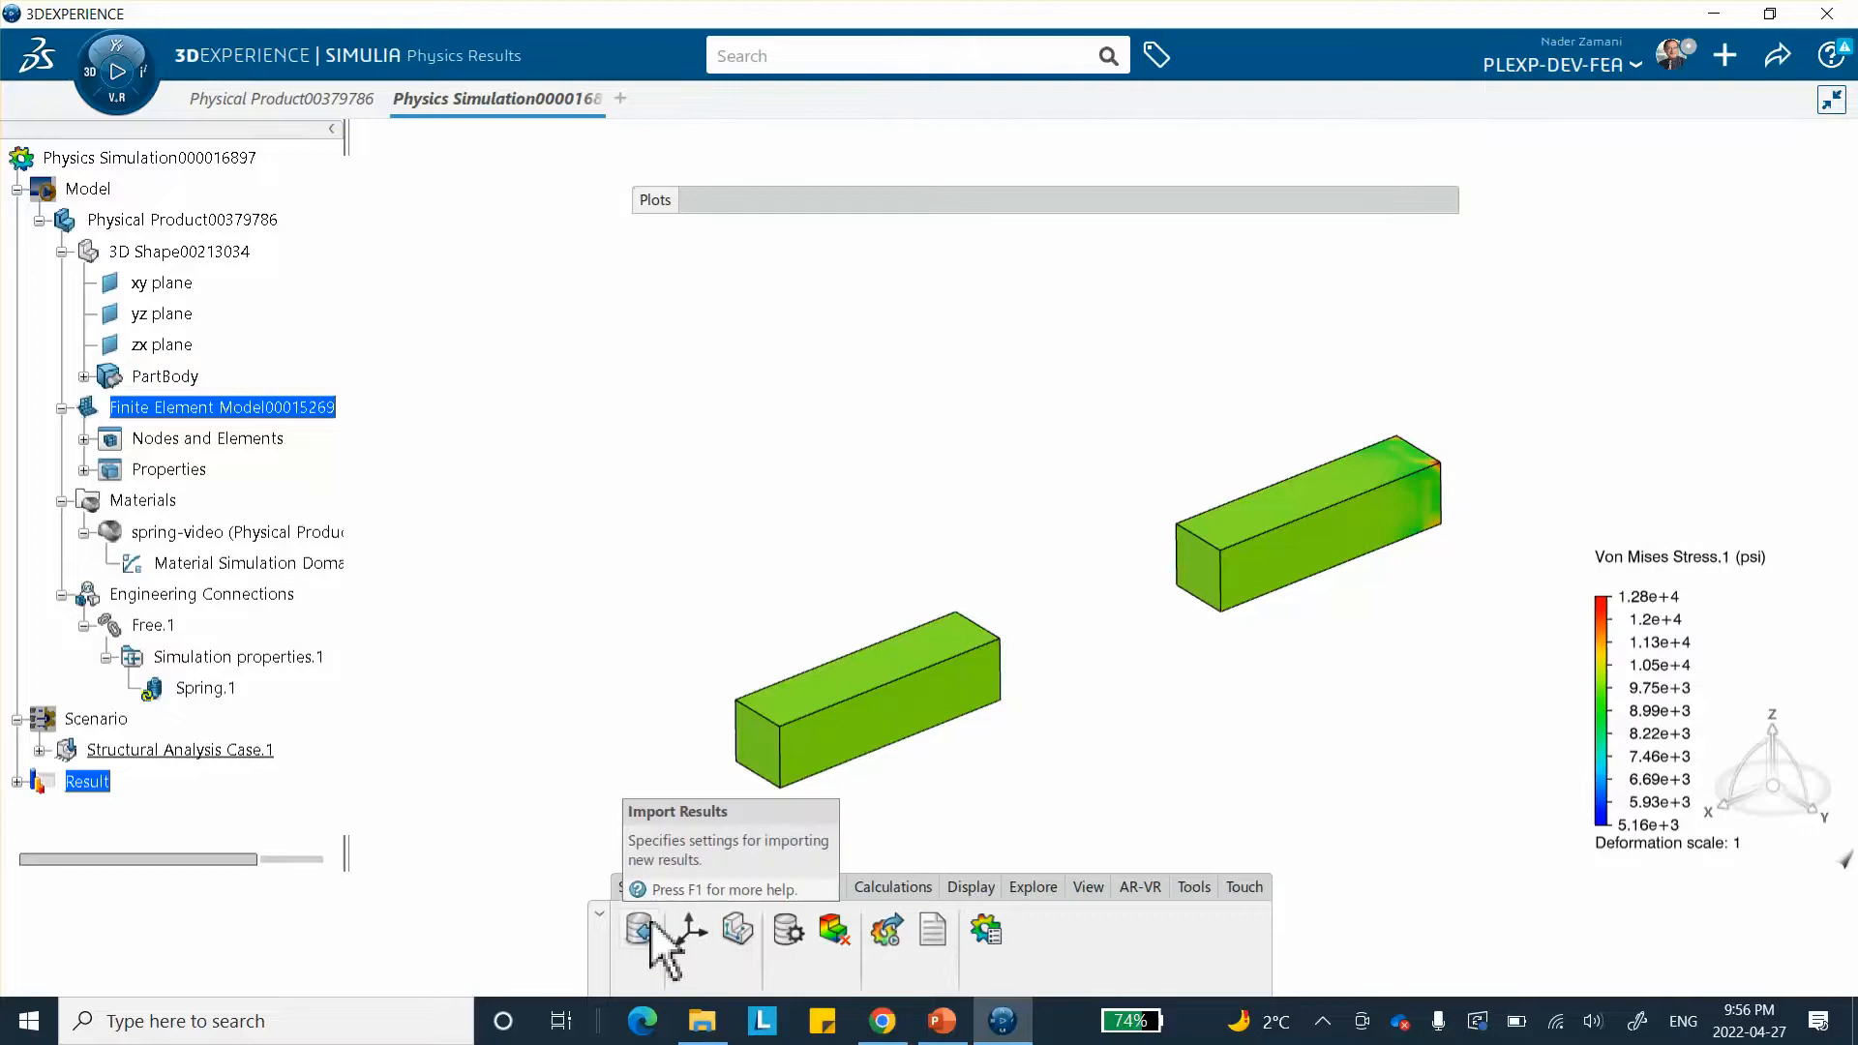
# - Switch to PowerPoint to review slide 7's Von Mises stress comparison of the three coupling types, and return to 3DEXPERIENCE
pyautogui.click(941, 1021)
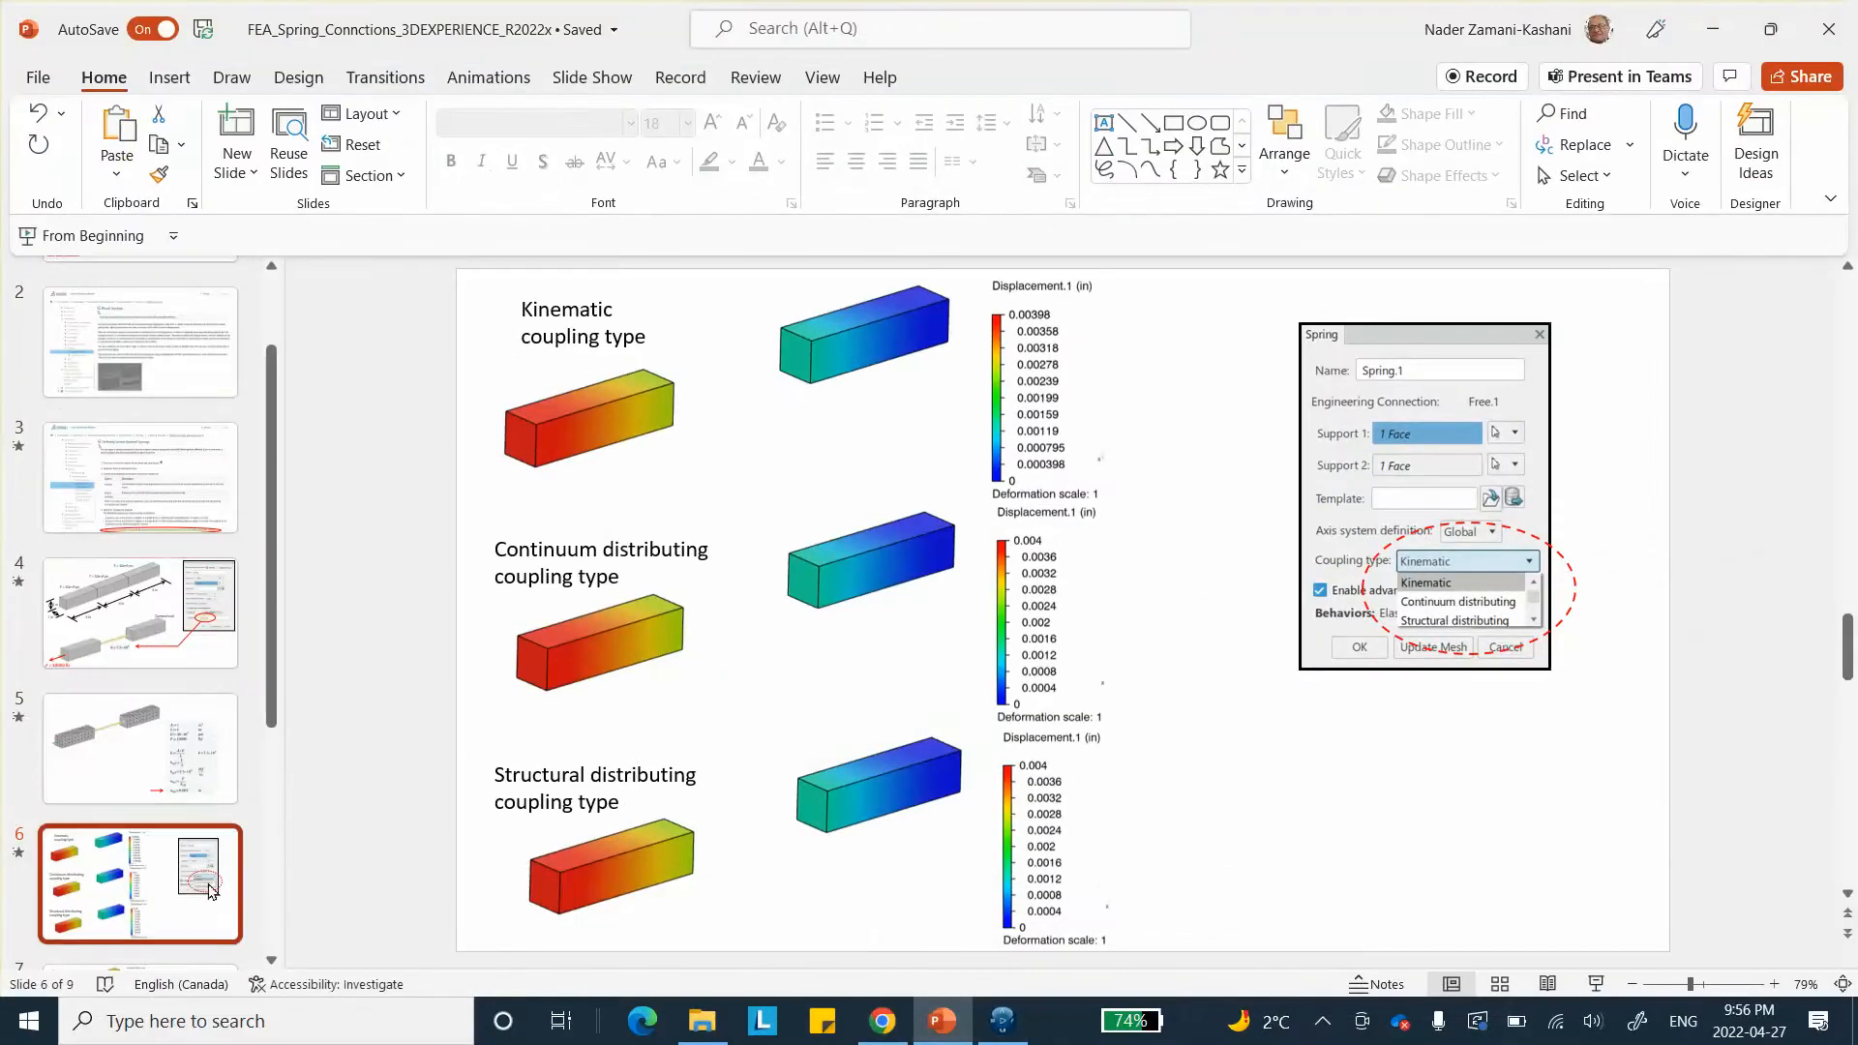
pyautogui.scroll(-2, 154, 891)
pyautogui.click(157, 851)
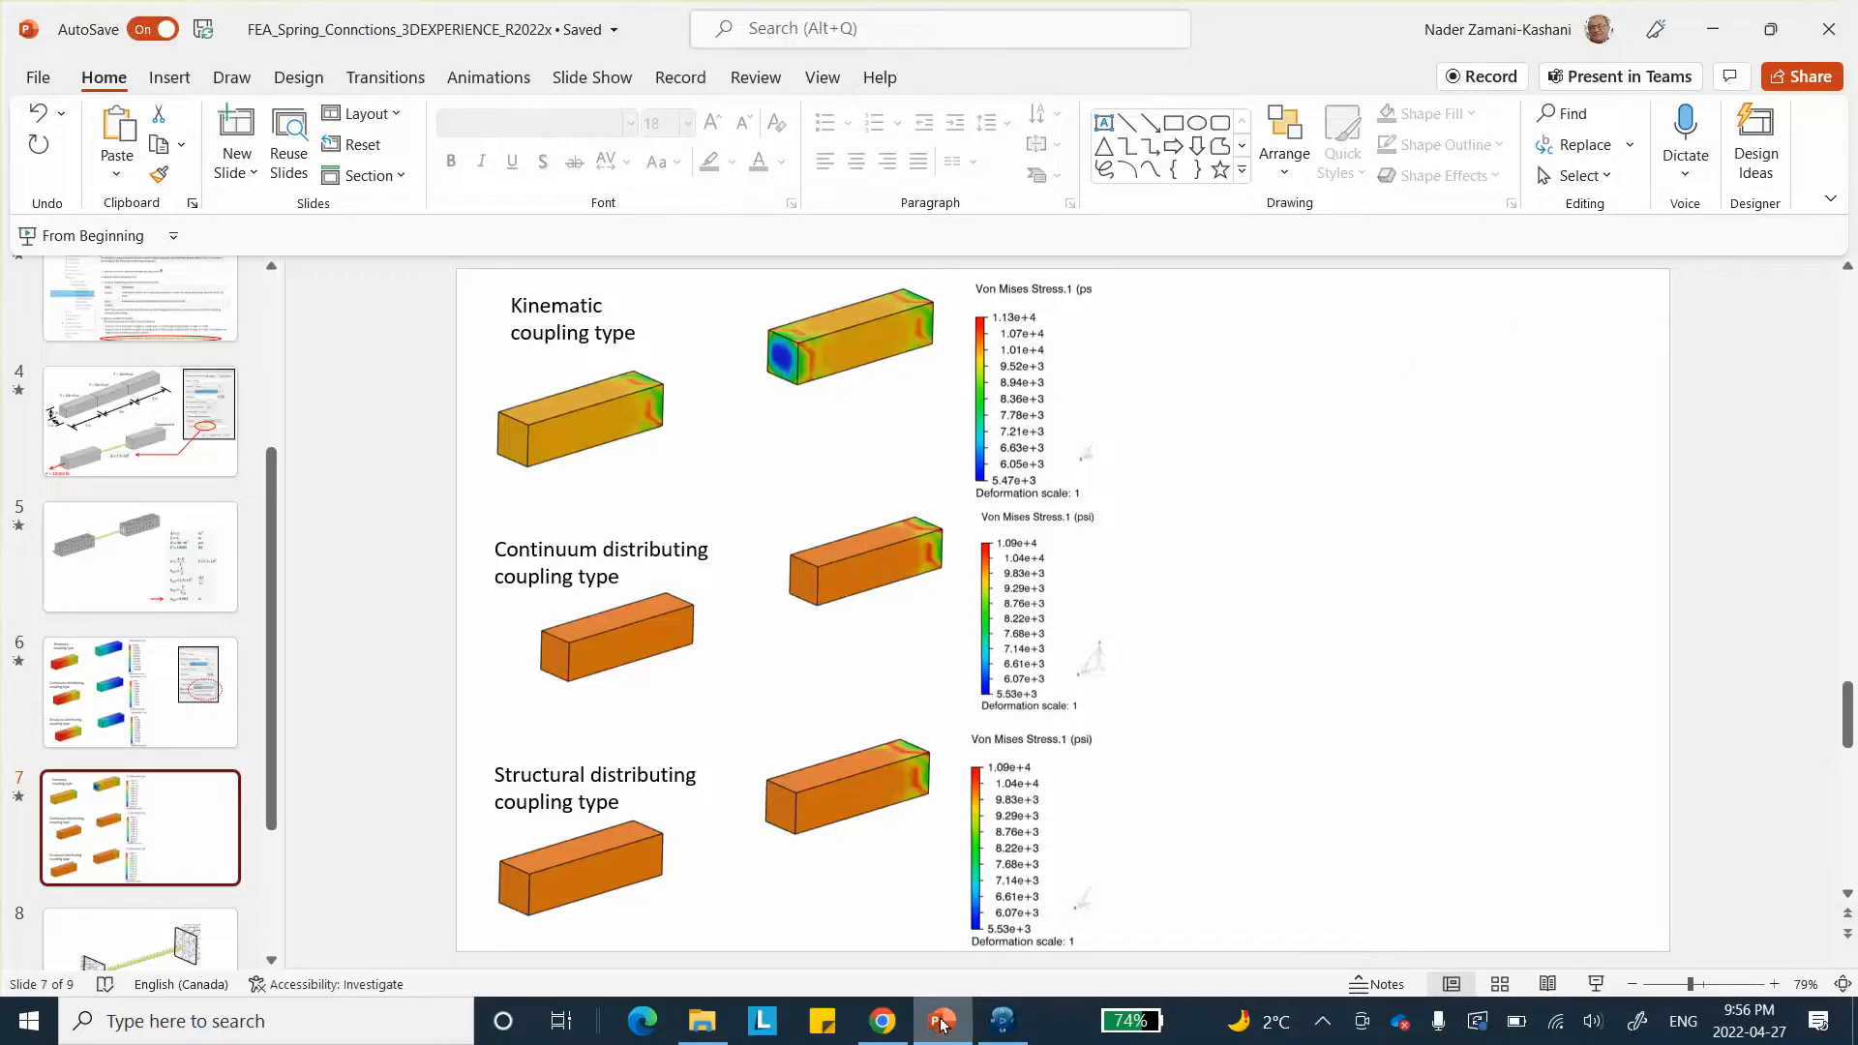
pyautogui.click(999, 1023)
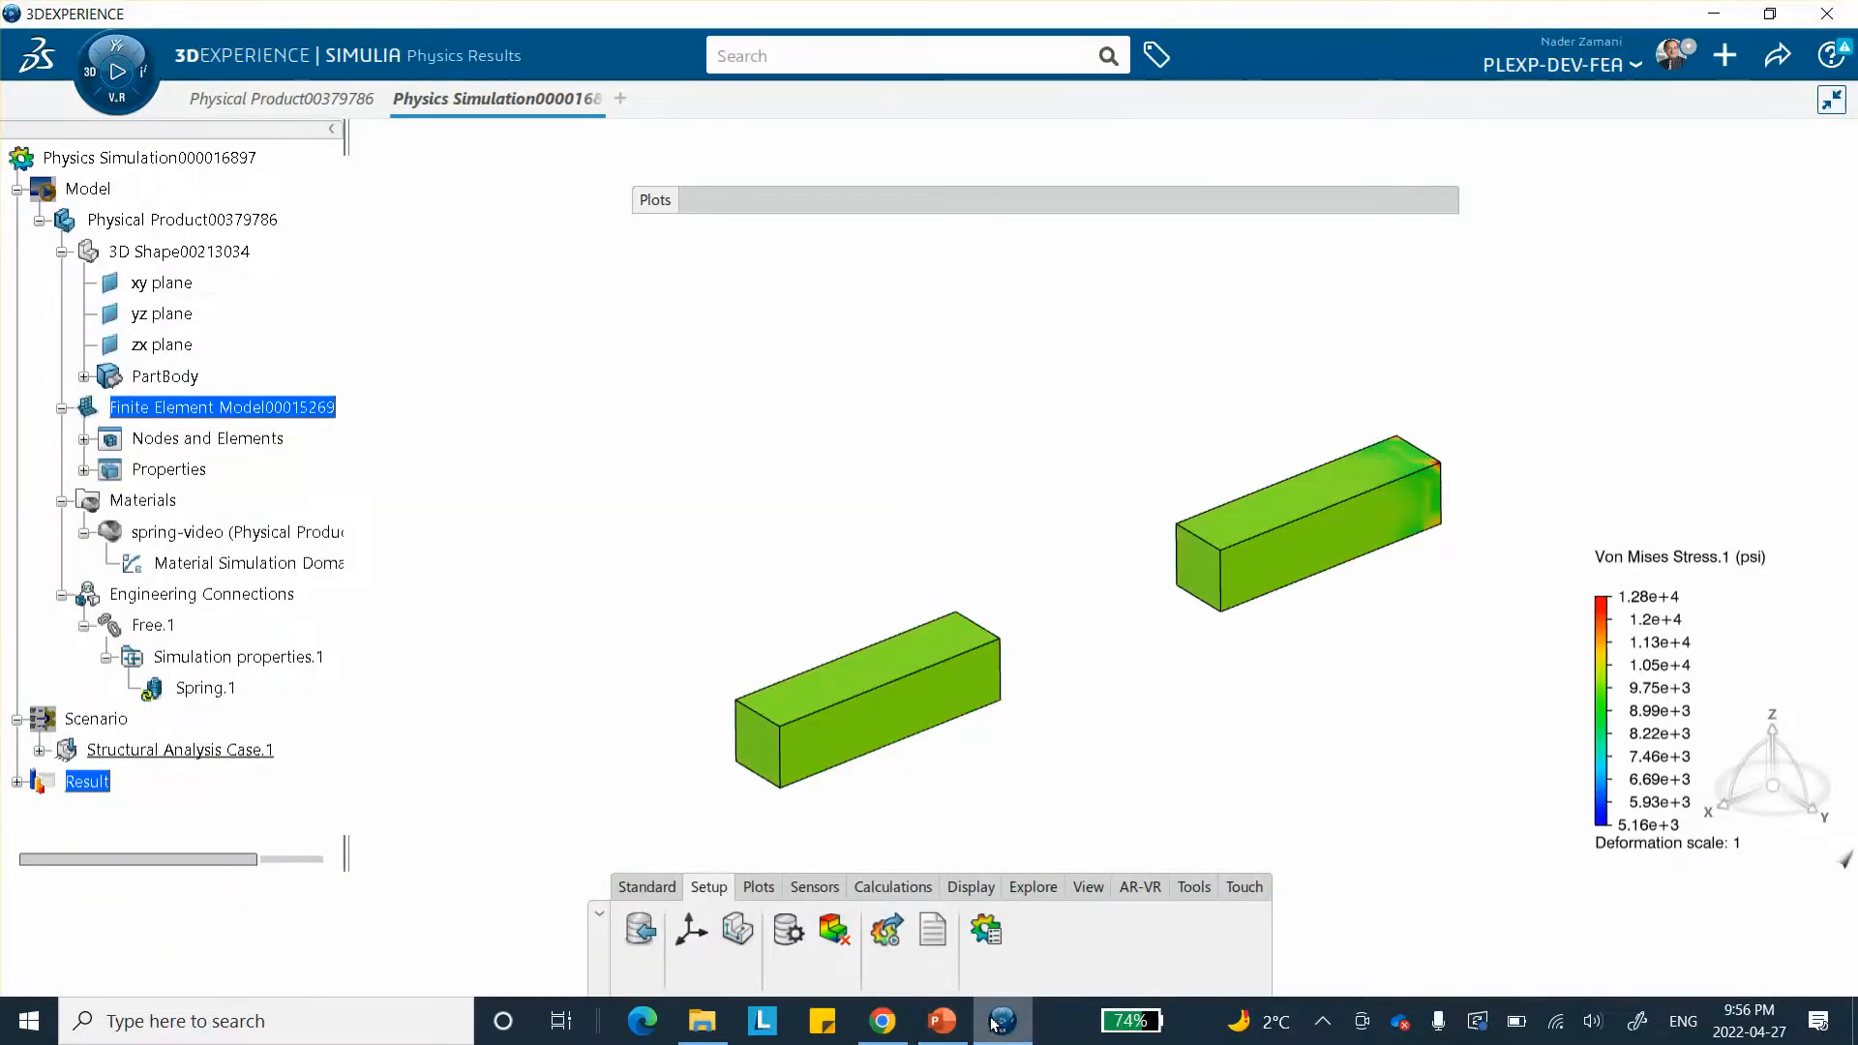
# - Examine the stress plot, and reopen Spring.1's definition to check its coupling type
pyautogui.moveTo(1243, 595)
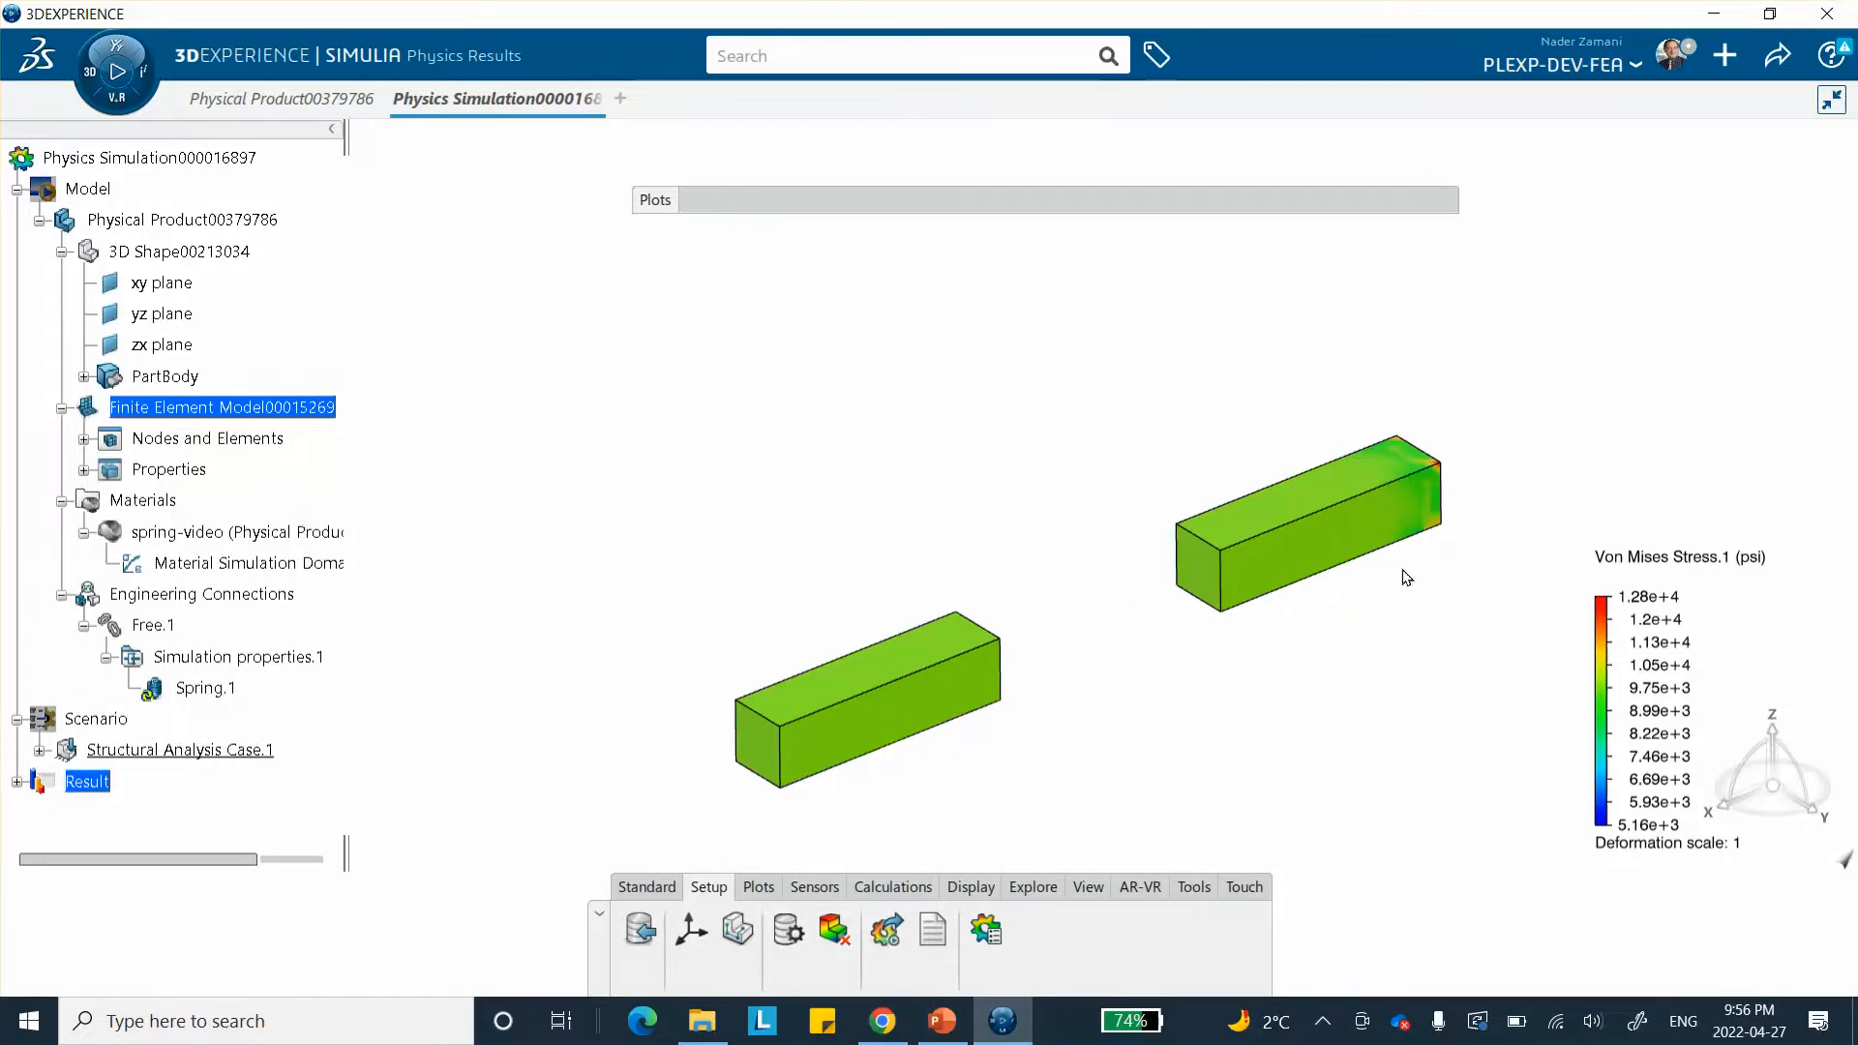
pyautogui.moveTo(1324, 529)
pyautogui.moveTo(1216, 534)
pyautogui.doubleClick(205, 689)
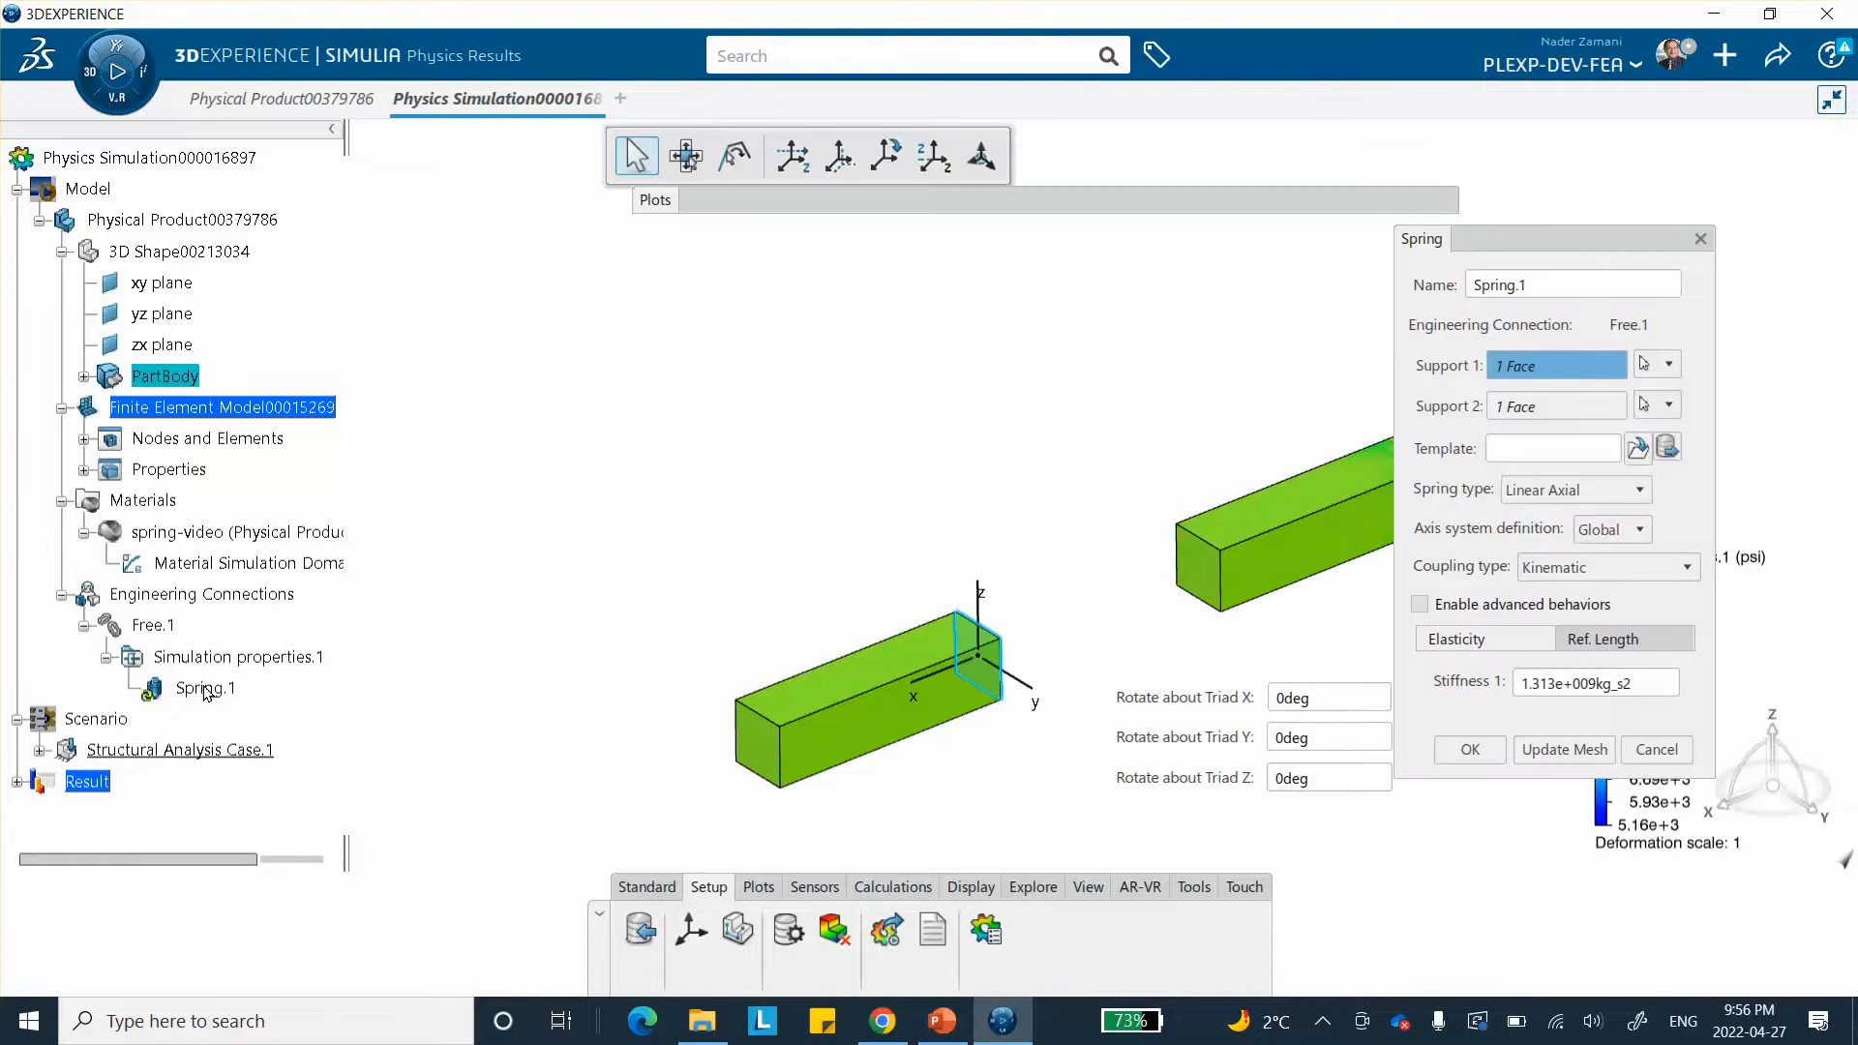
pyautogui.click(1472, 754)
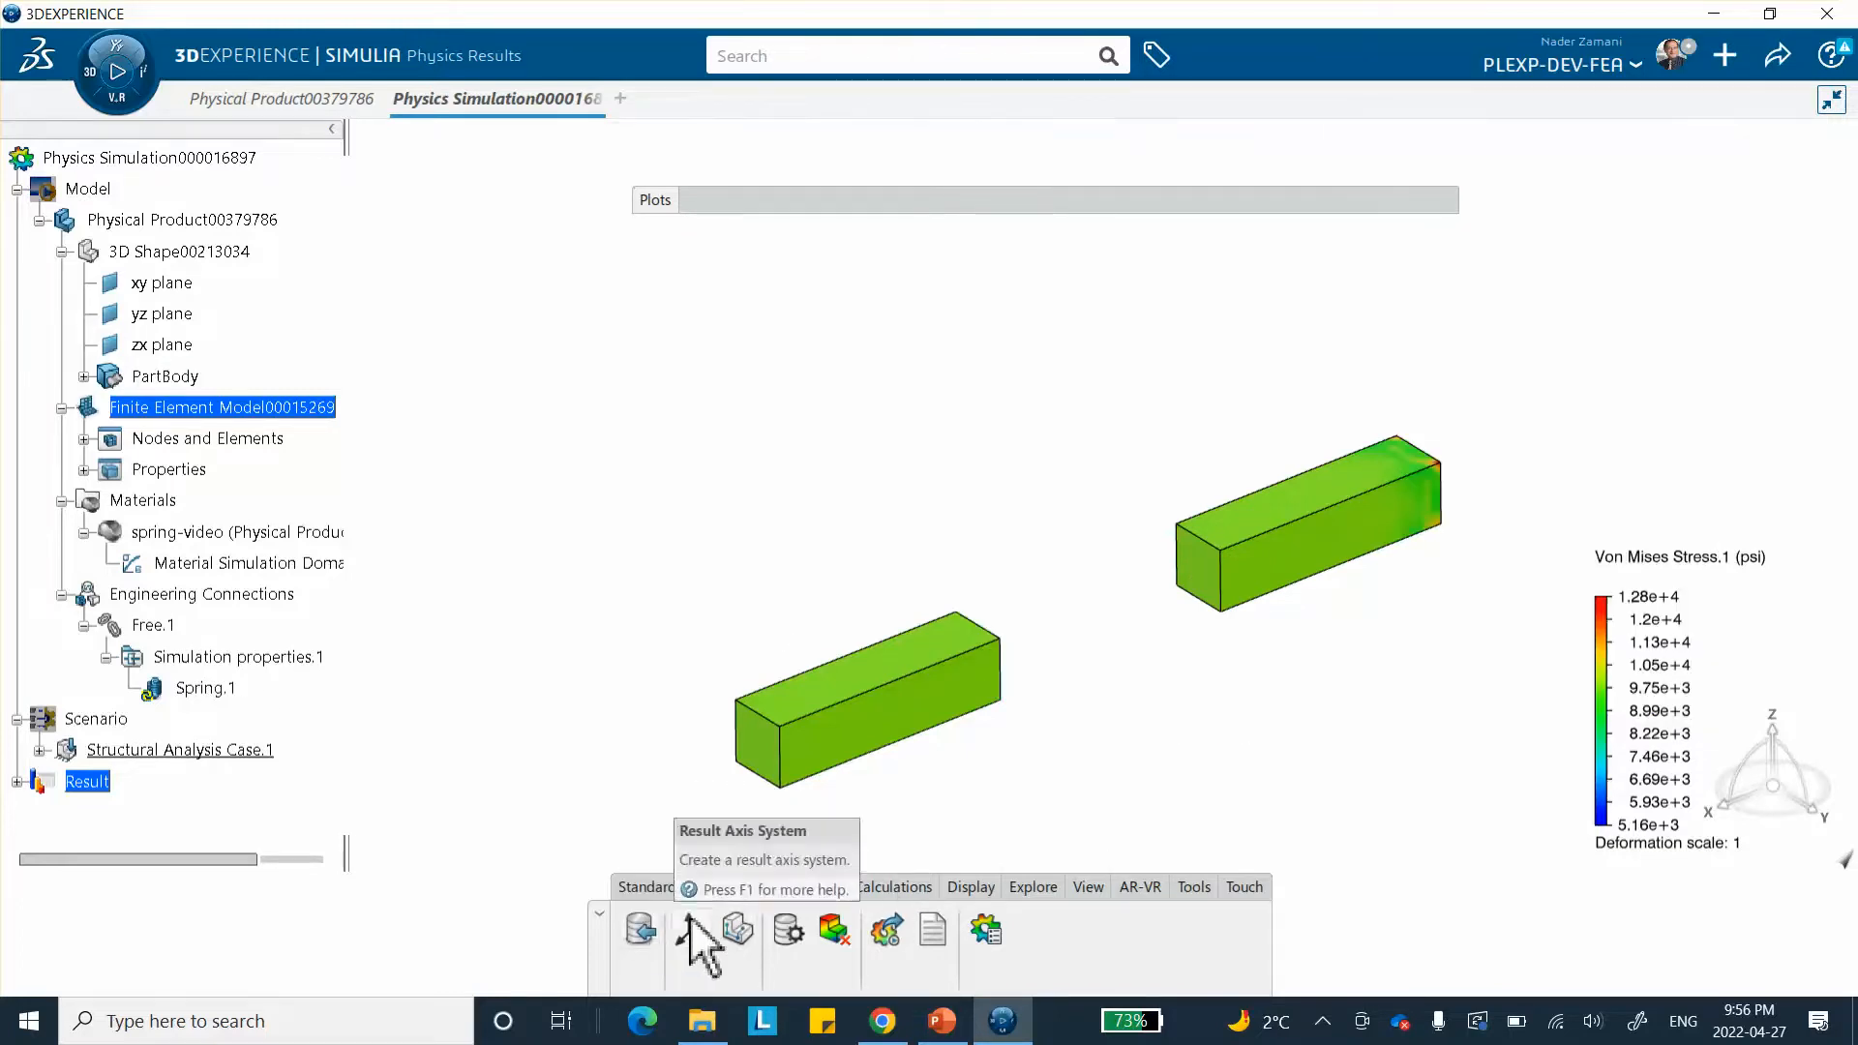
# - Return to the structural scenario and open the simulation run settings for Structural Analysis Case.1
pyautogui.click(643, 937)
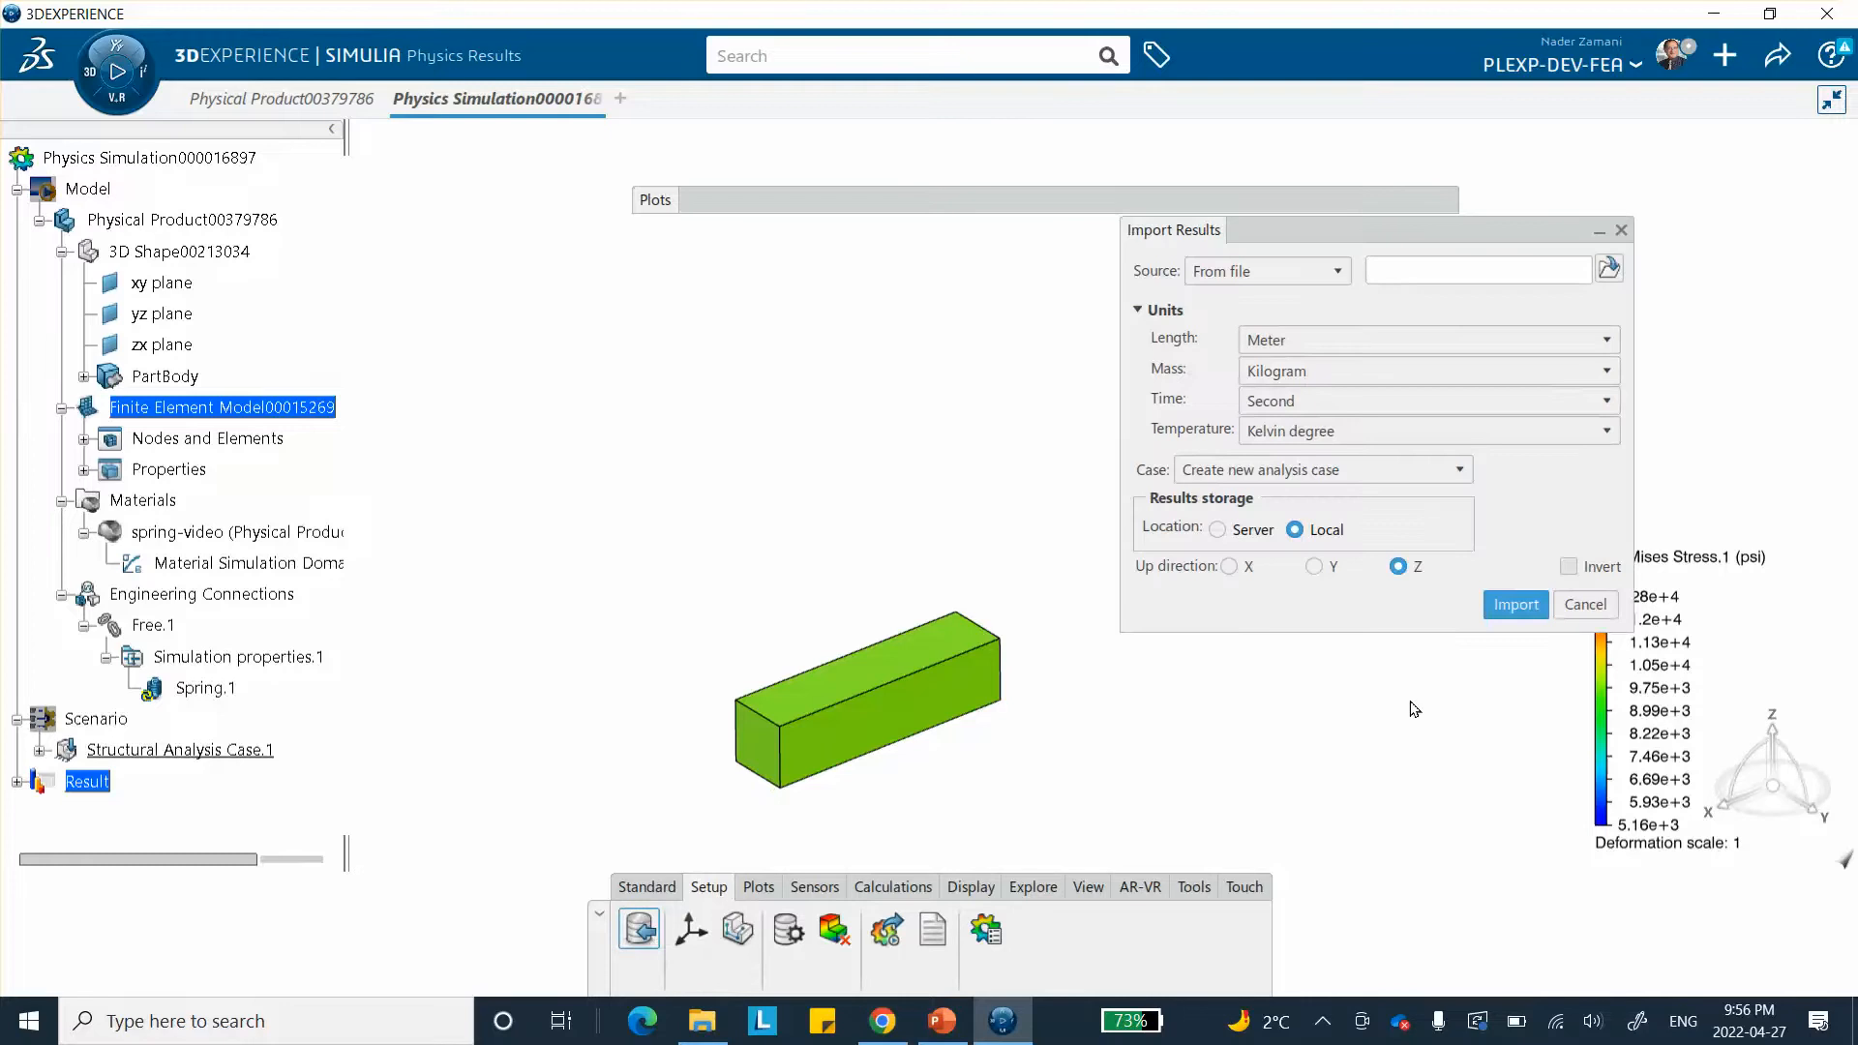
pyautogui.click(1581, 606)
pyautogui.click(646, 886)
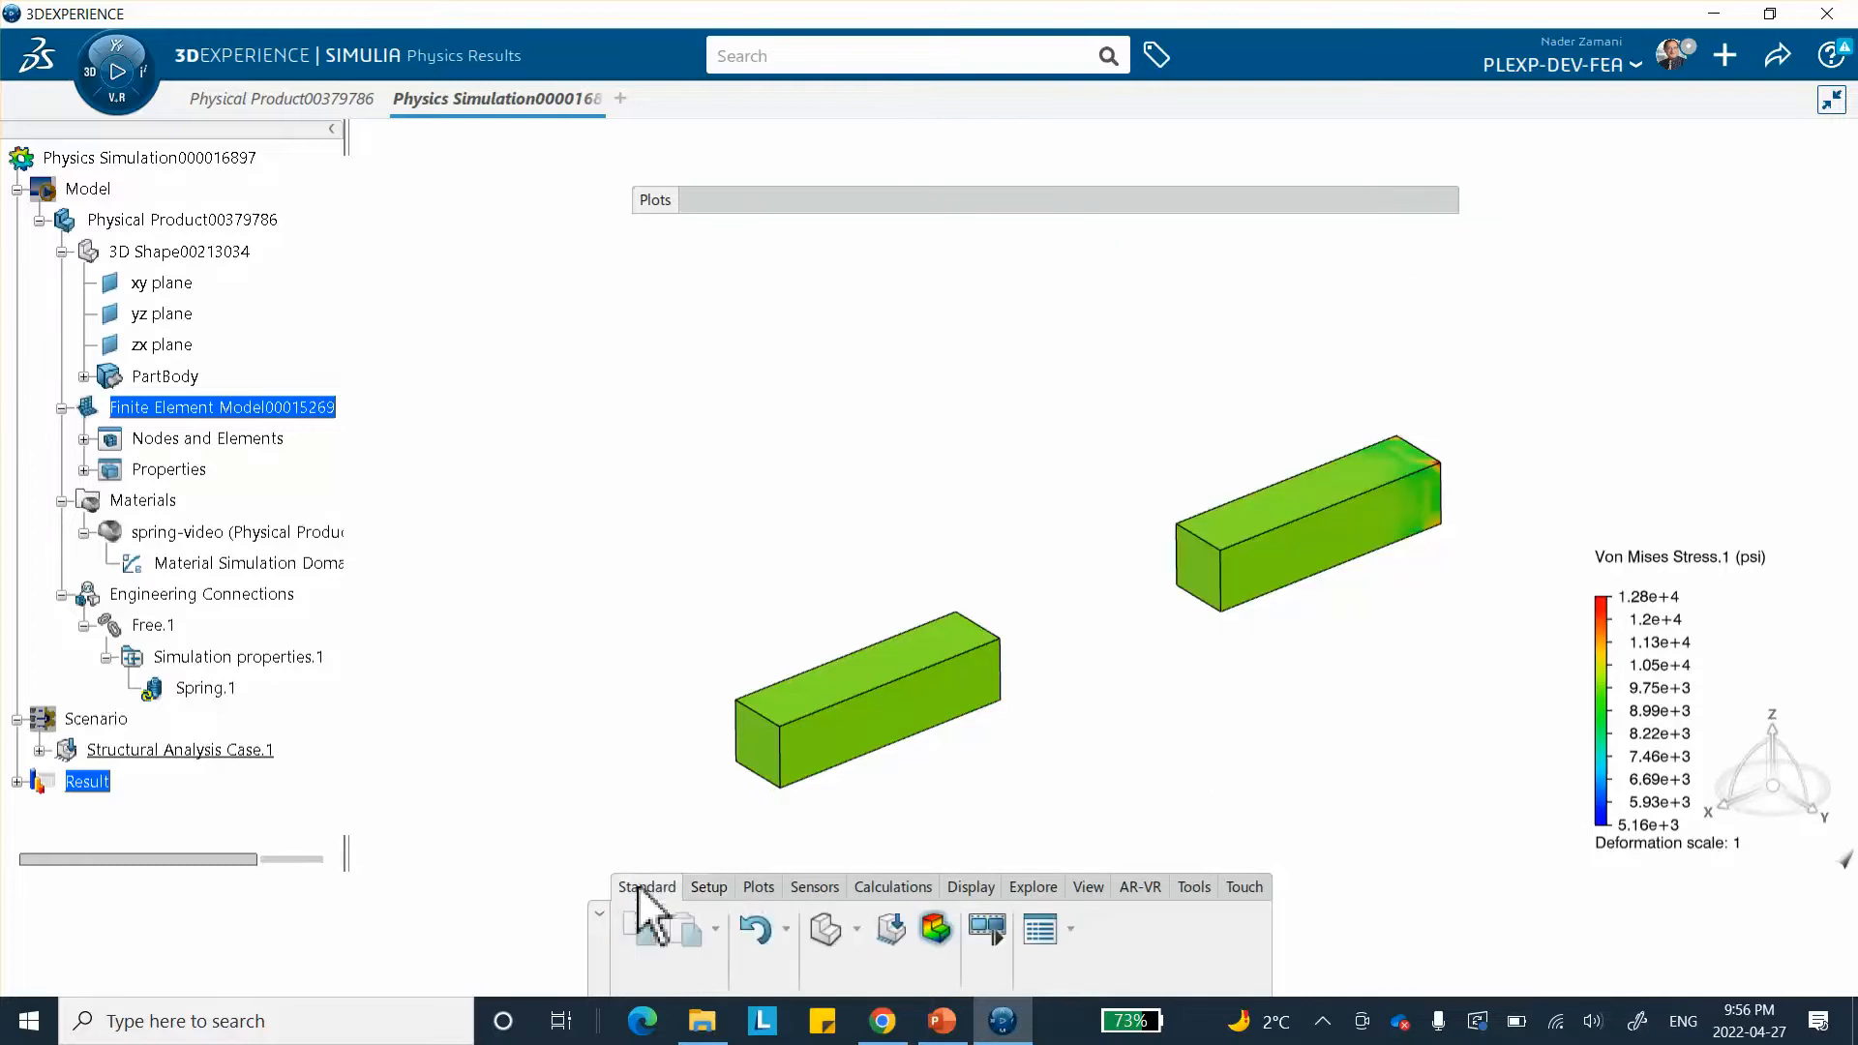
pyautogui.click(884, 929)
pyautogui.click(1087, 968)
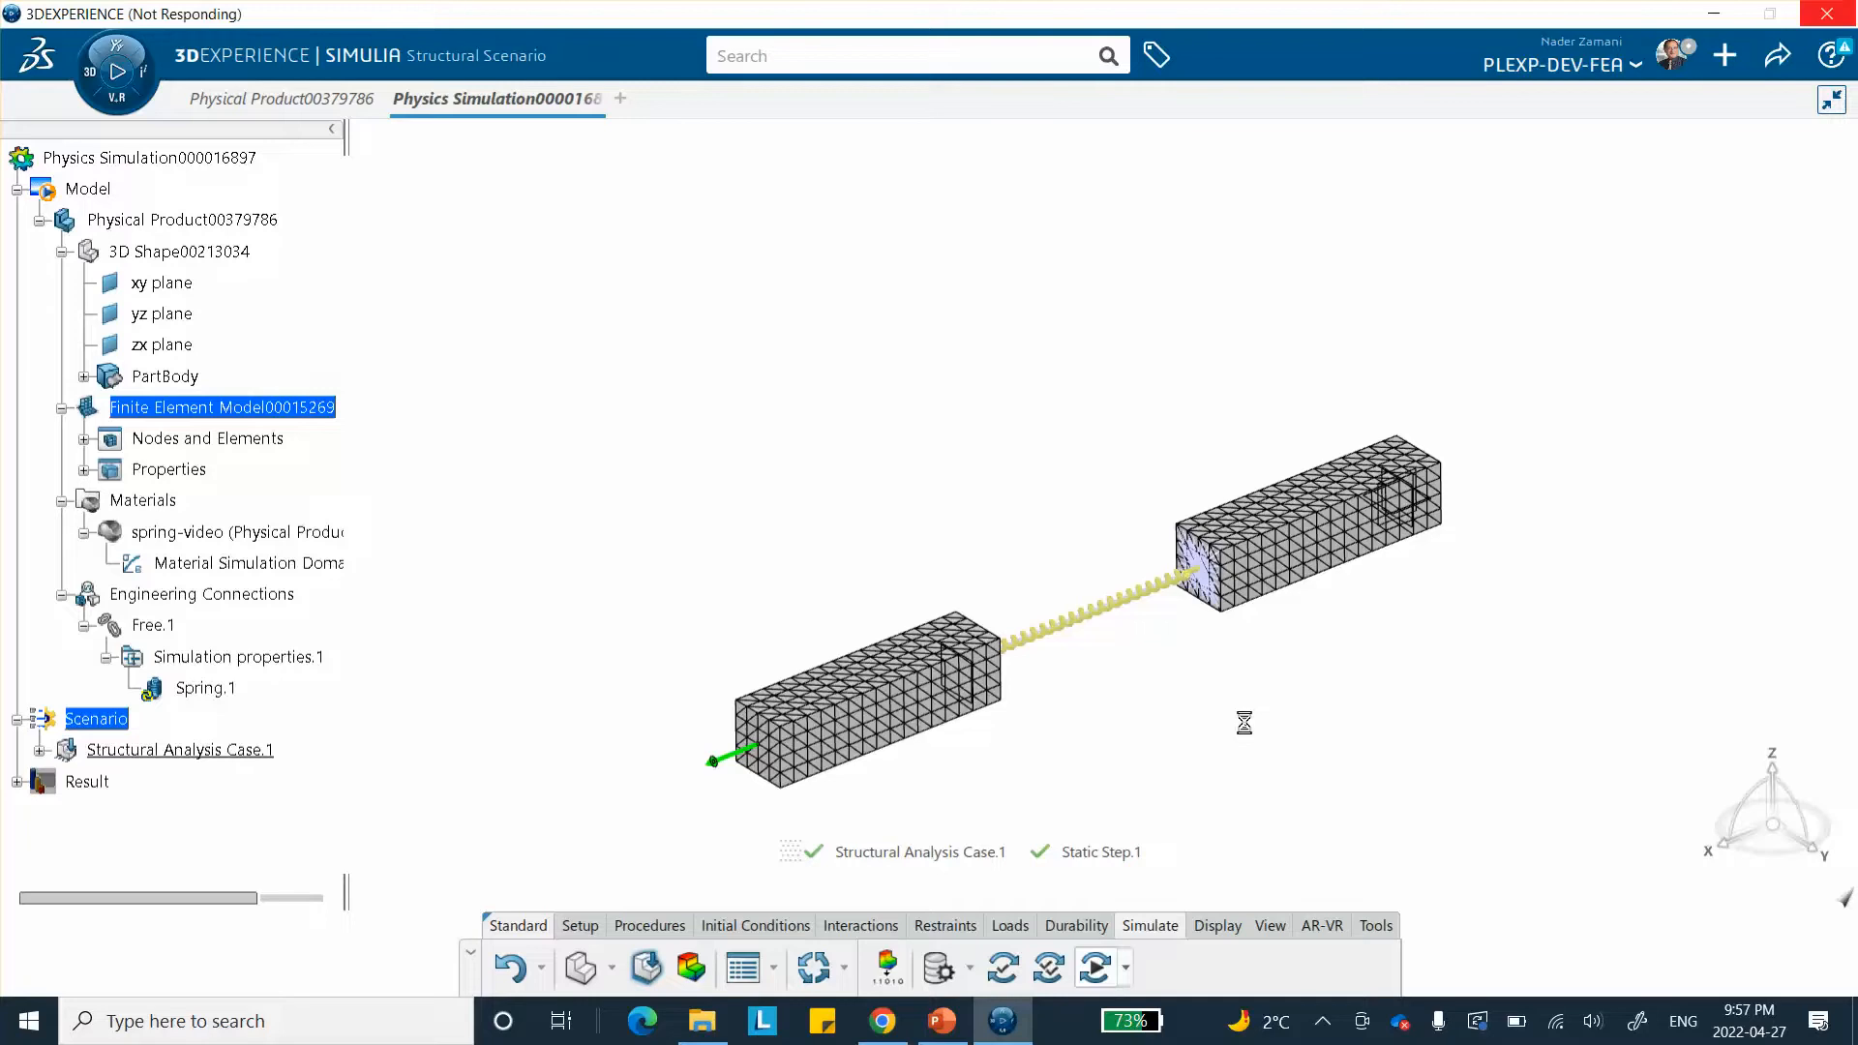
# - Switch to PowerPoint to review the displacement and Von Mises comparisons on slides 6 and 7, and return to 3DEXPERIENCE
pyautogui.click(941, 1021)
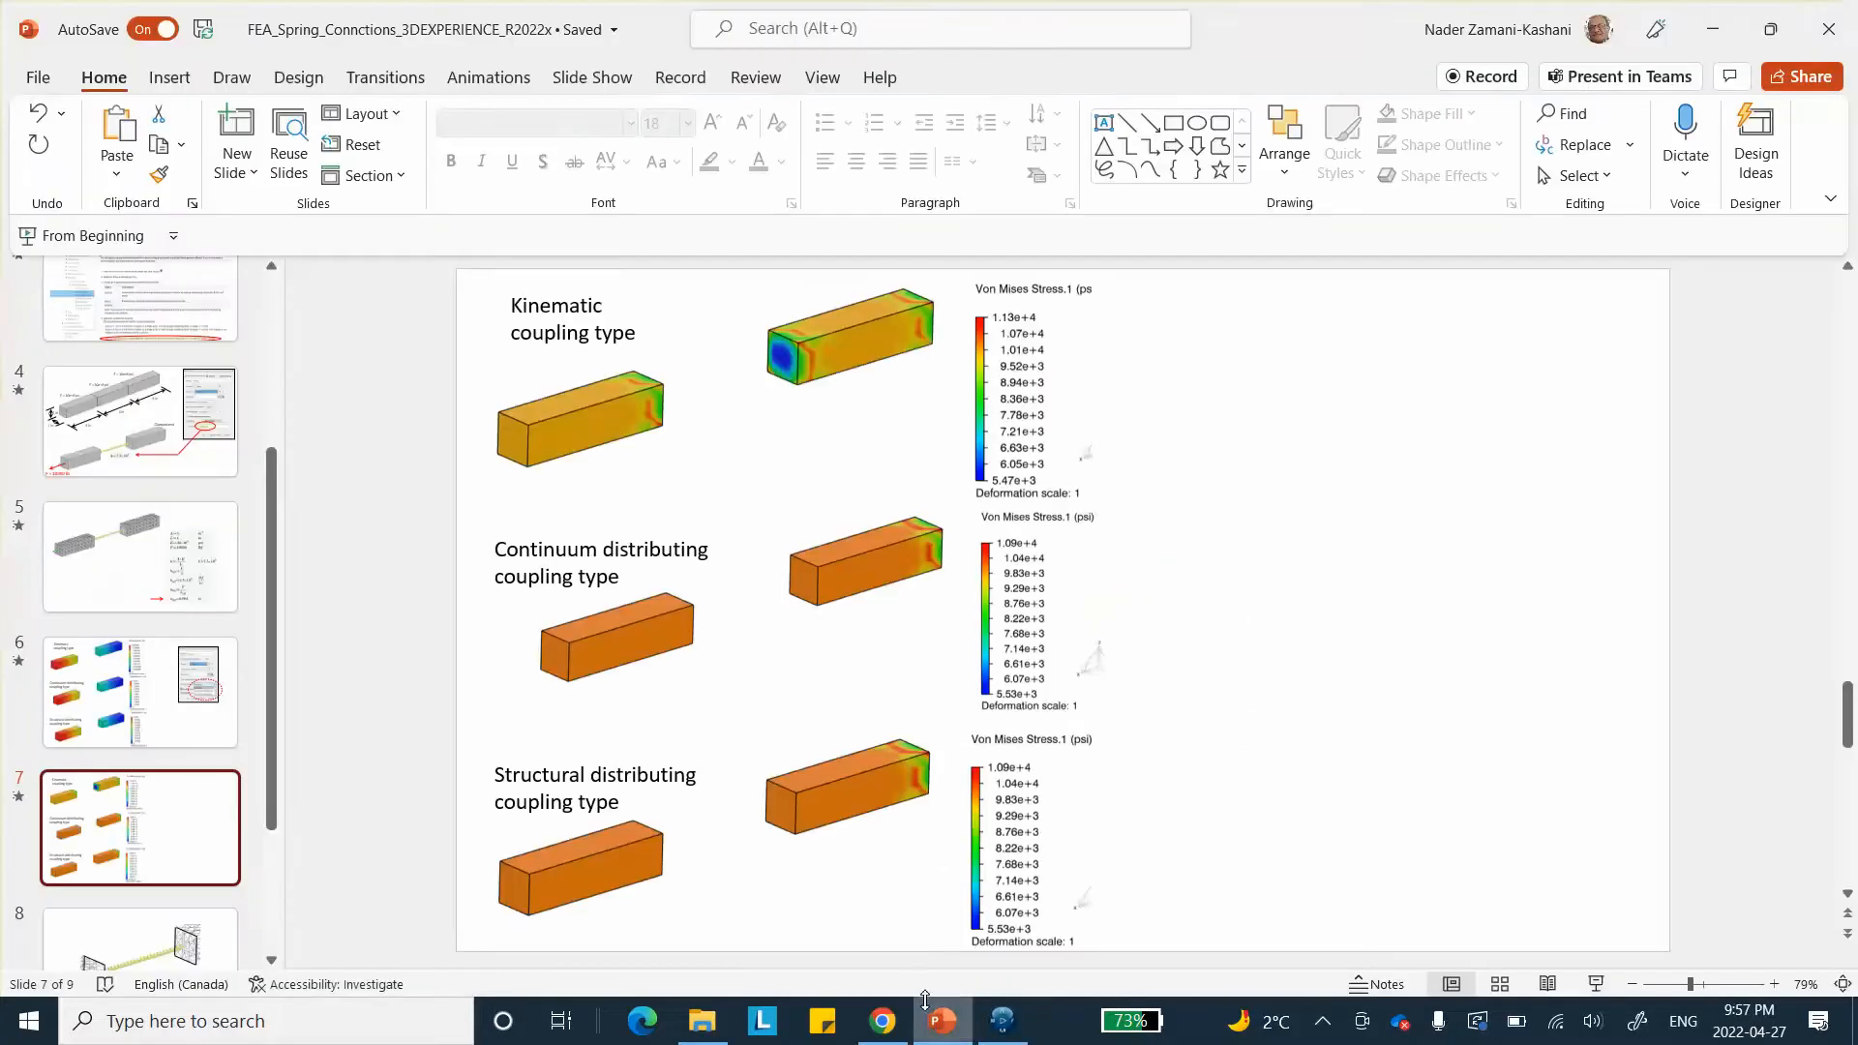
pyautogui.click(135, 694)
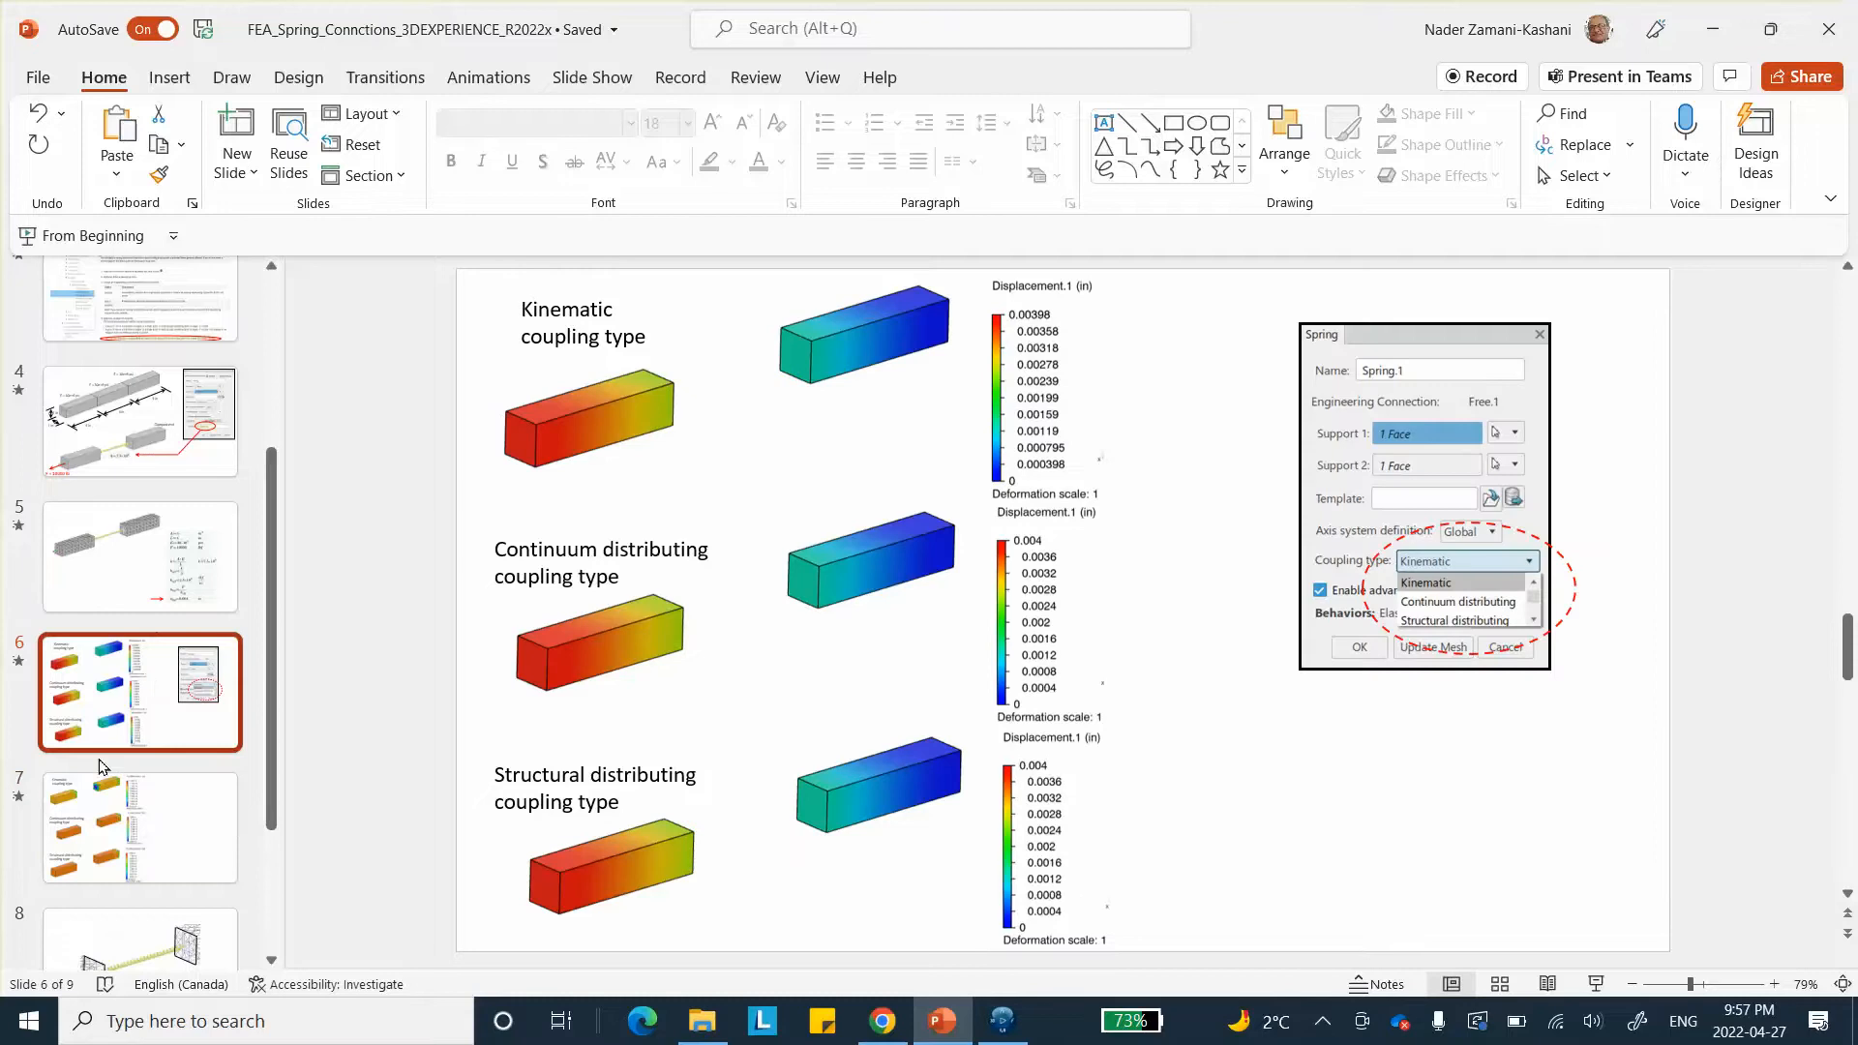
pyautogui.click(105, 792)
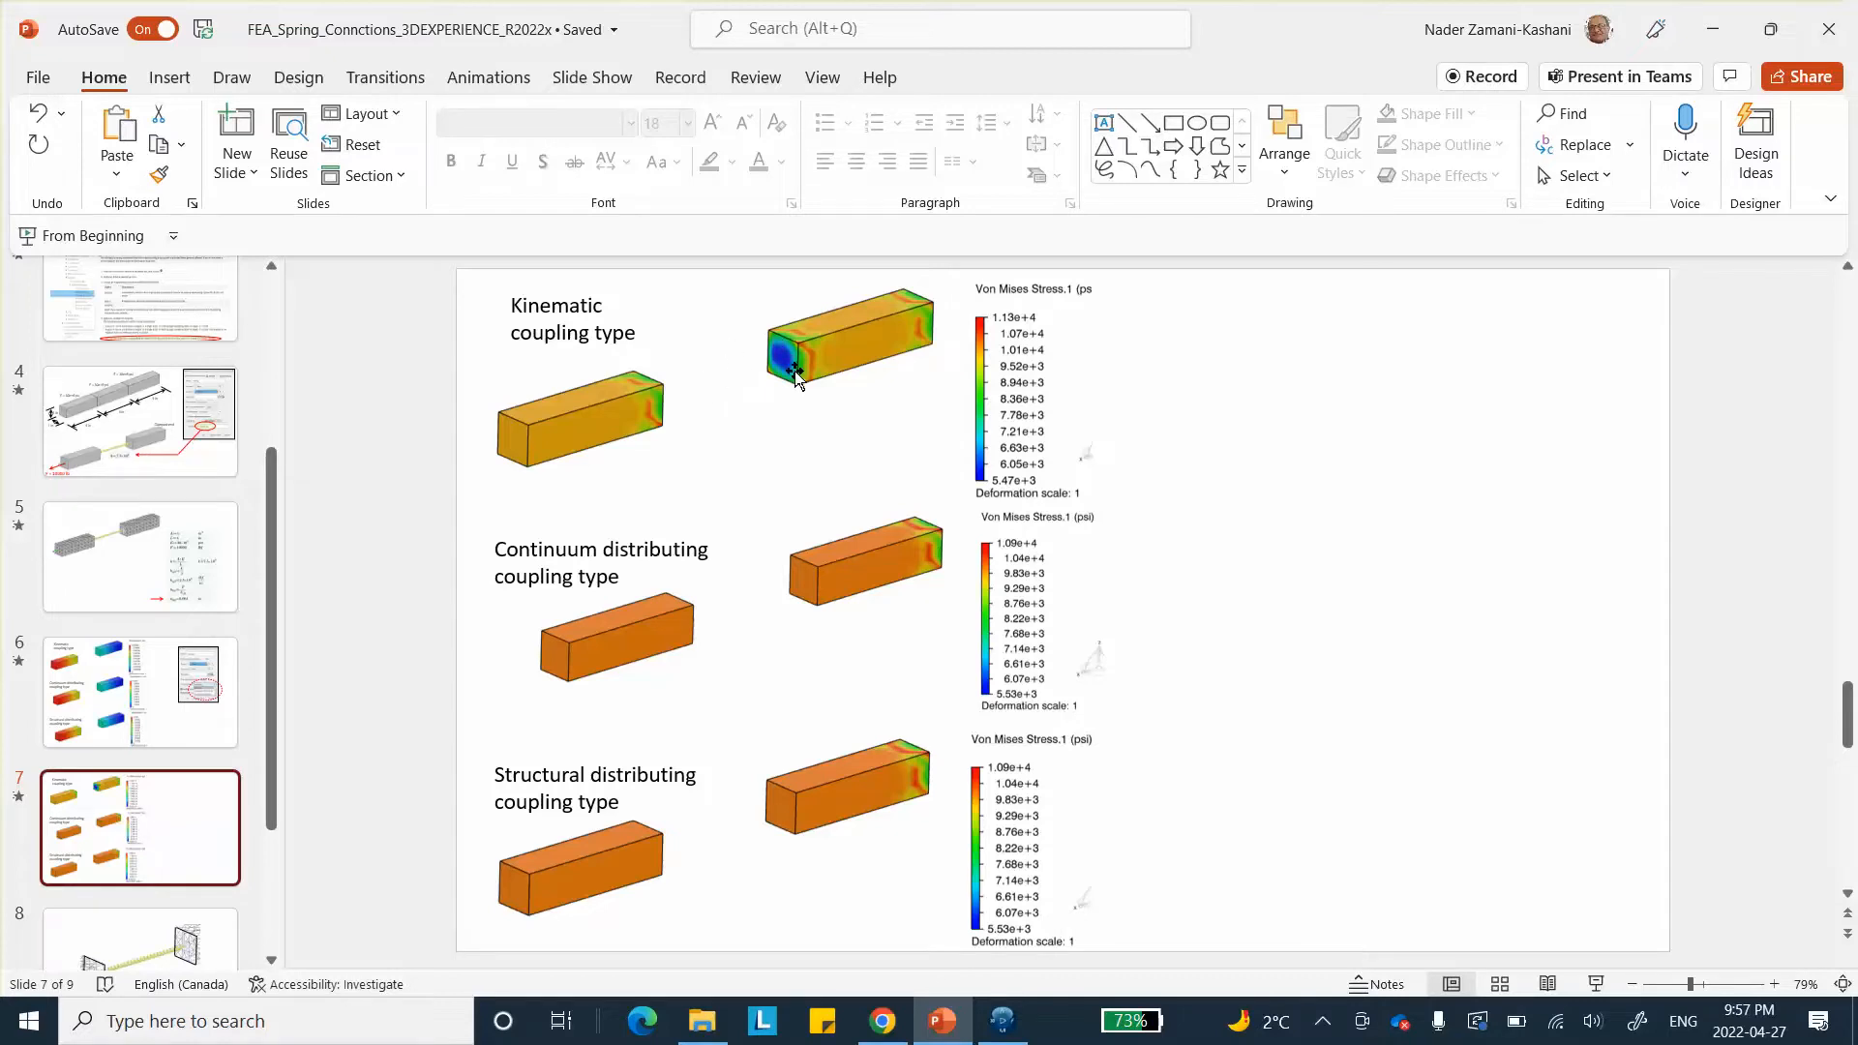
pyautogui.click(1705, 32)
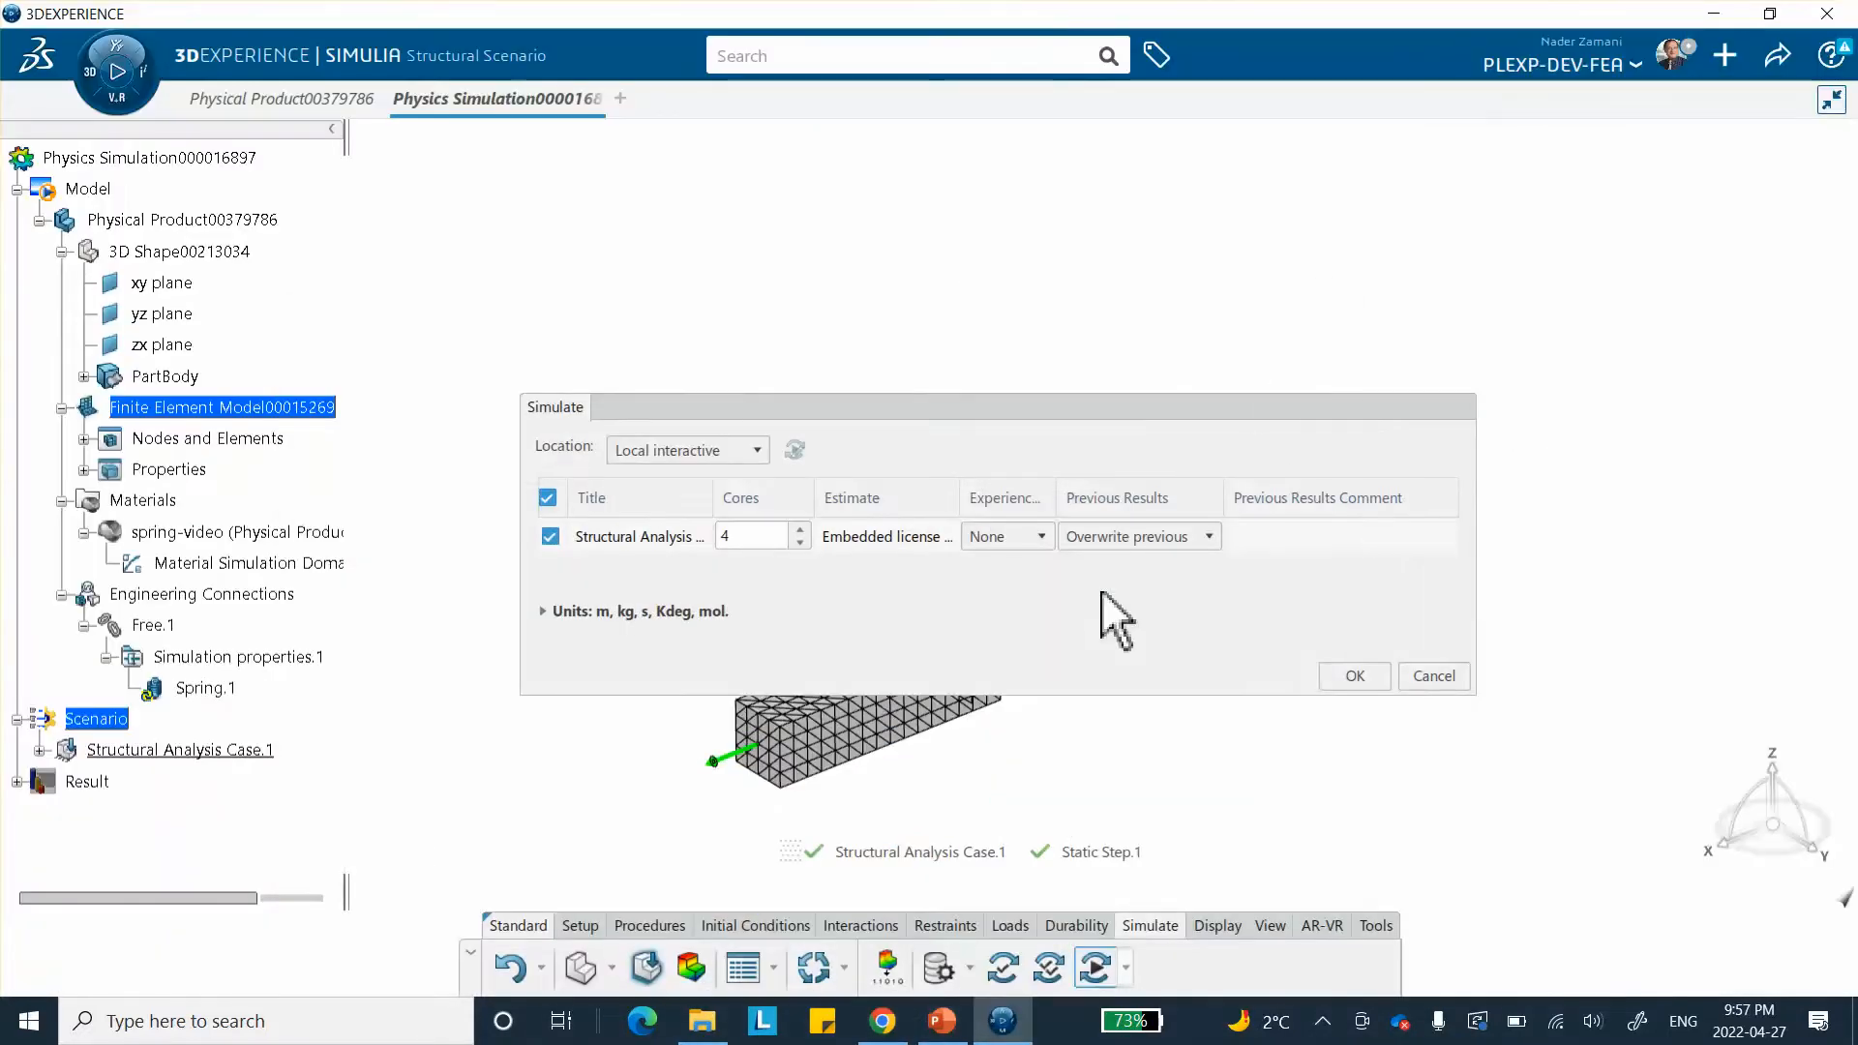
# - Run Structural Analysis Case.1 as Local interactive on 4 cores, overwriting previous results, and move the plot list clear of the blocks
pyautogui.click(1352, 675)
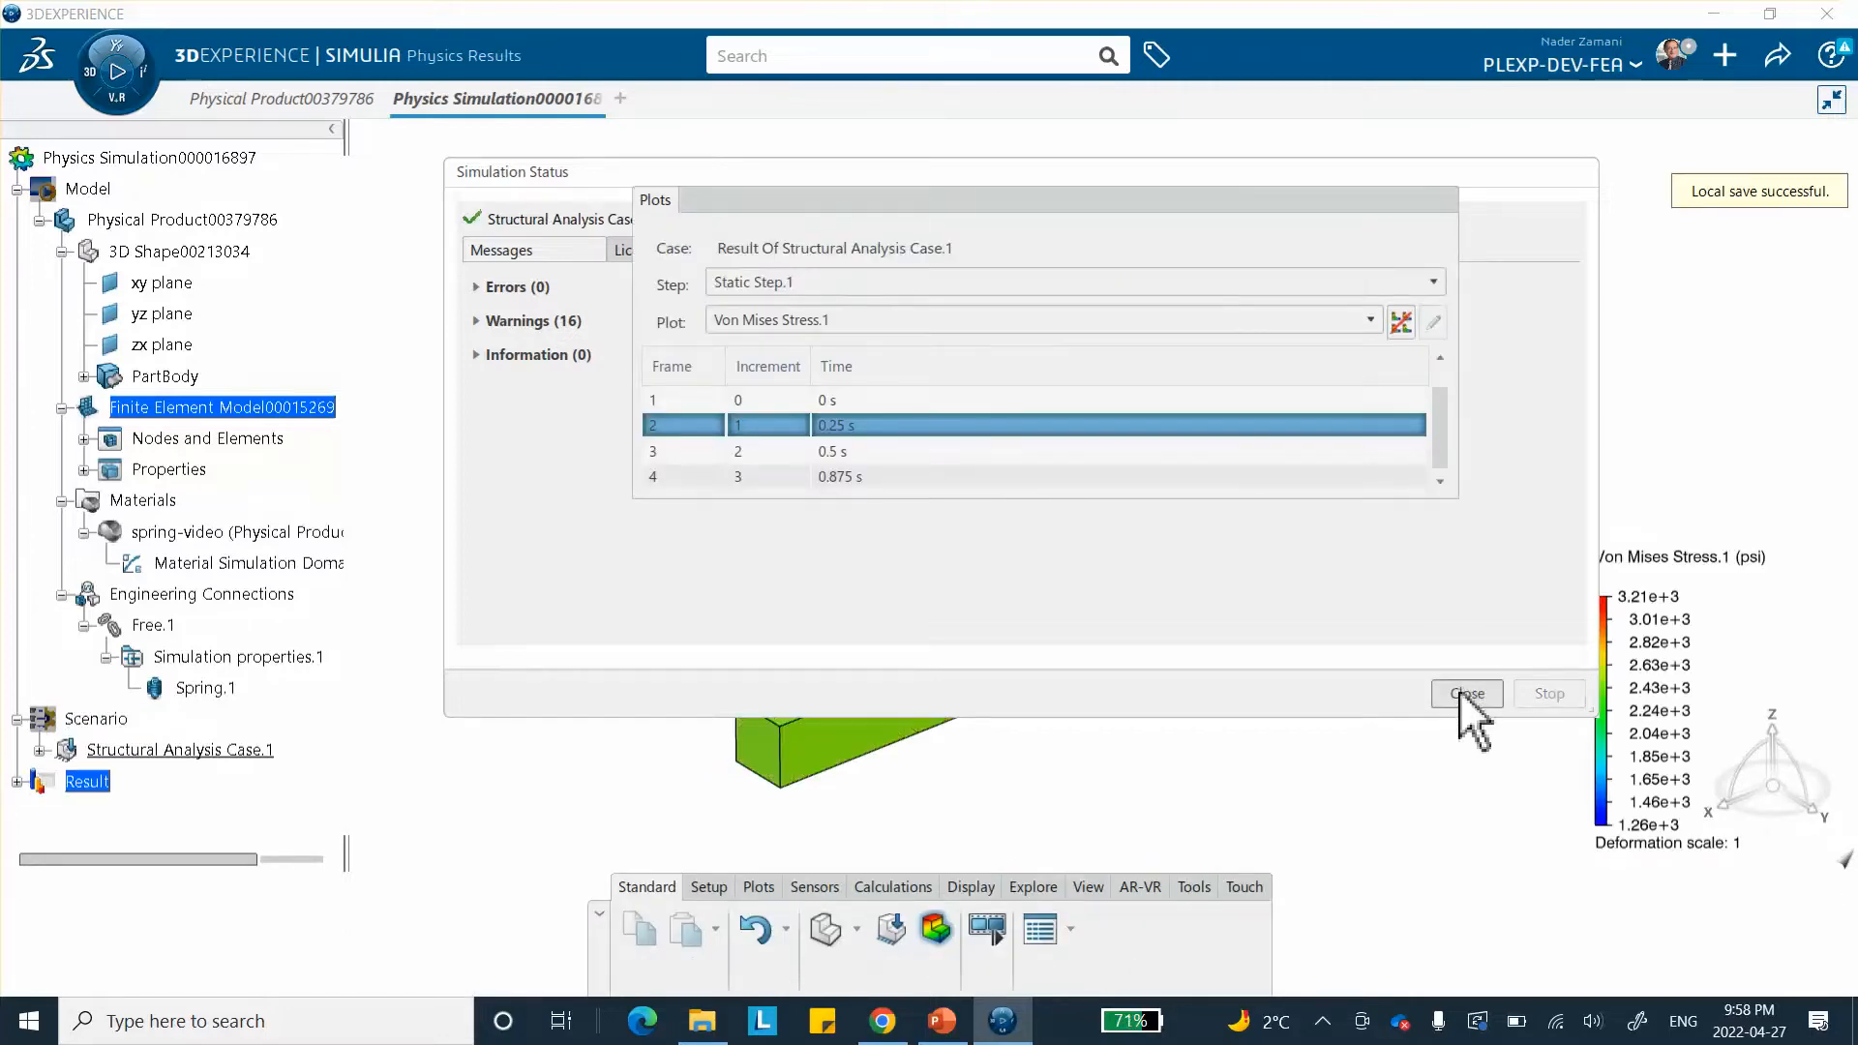
pyautogui.click(1460, 689)
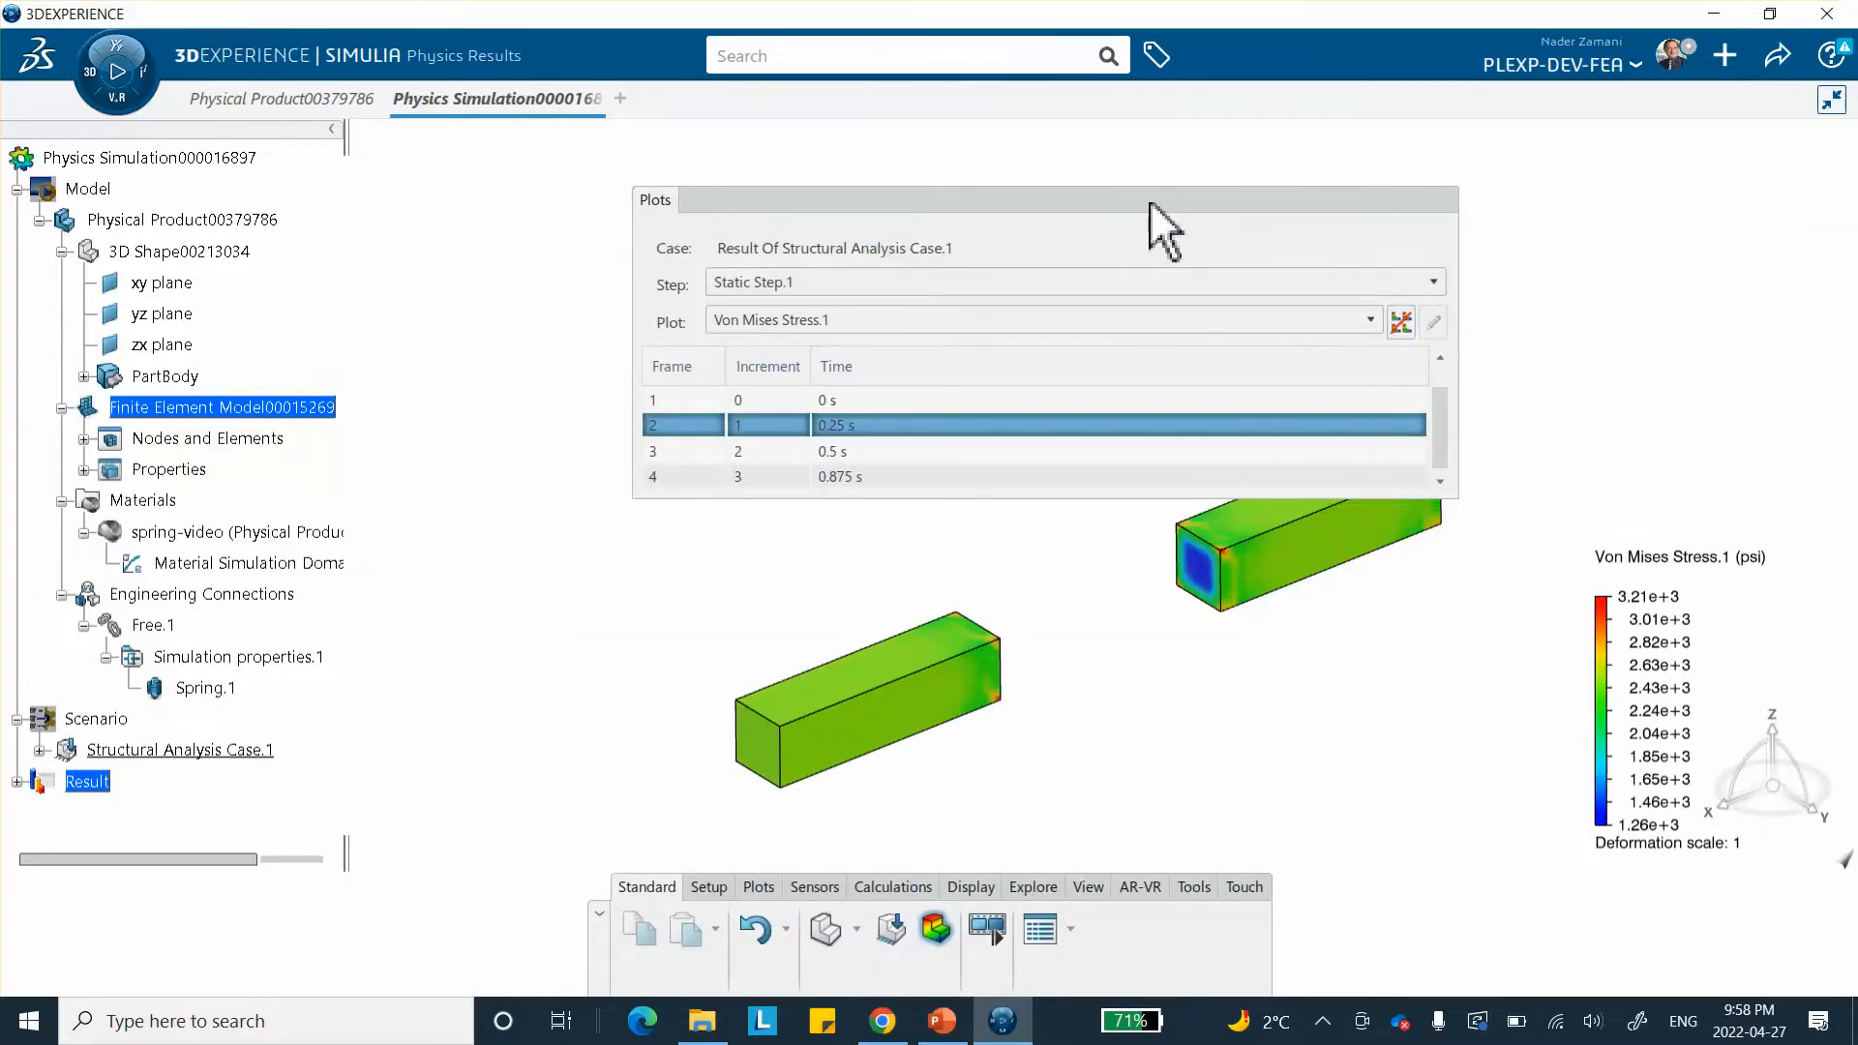
pyautogui.moveTo(1151, 201); pyautogui.dragTo(1055, 167)
# - Examine the Von Mises stress on both blocks, including the frames at 0.875 s, 1 s and 0.5 s
pyautogui.moveTo(1212, 569)
pyautogui.moveTo(996, 682)
pyautogui.moveTo(931, 699)
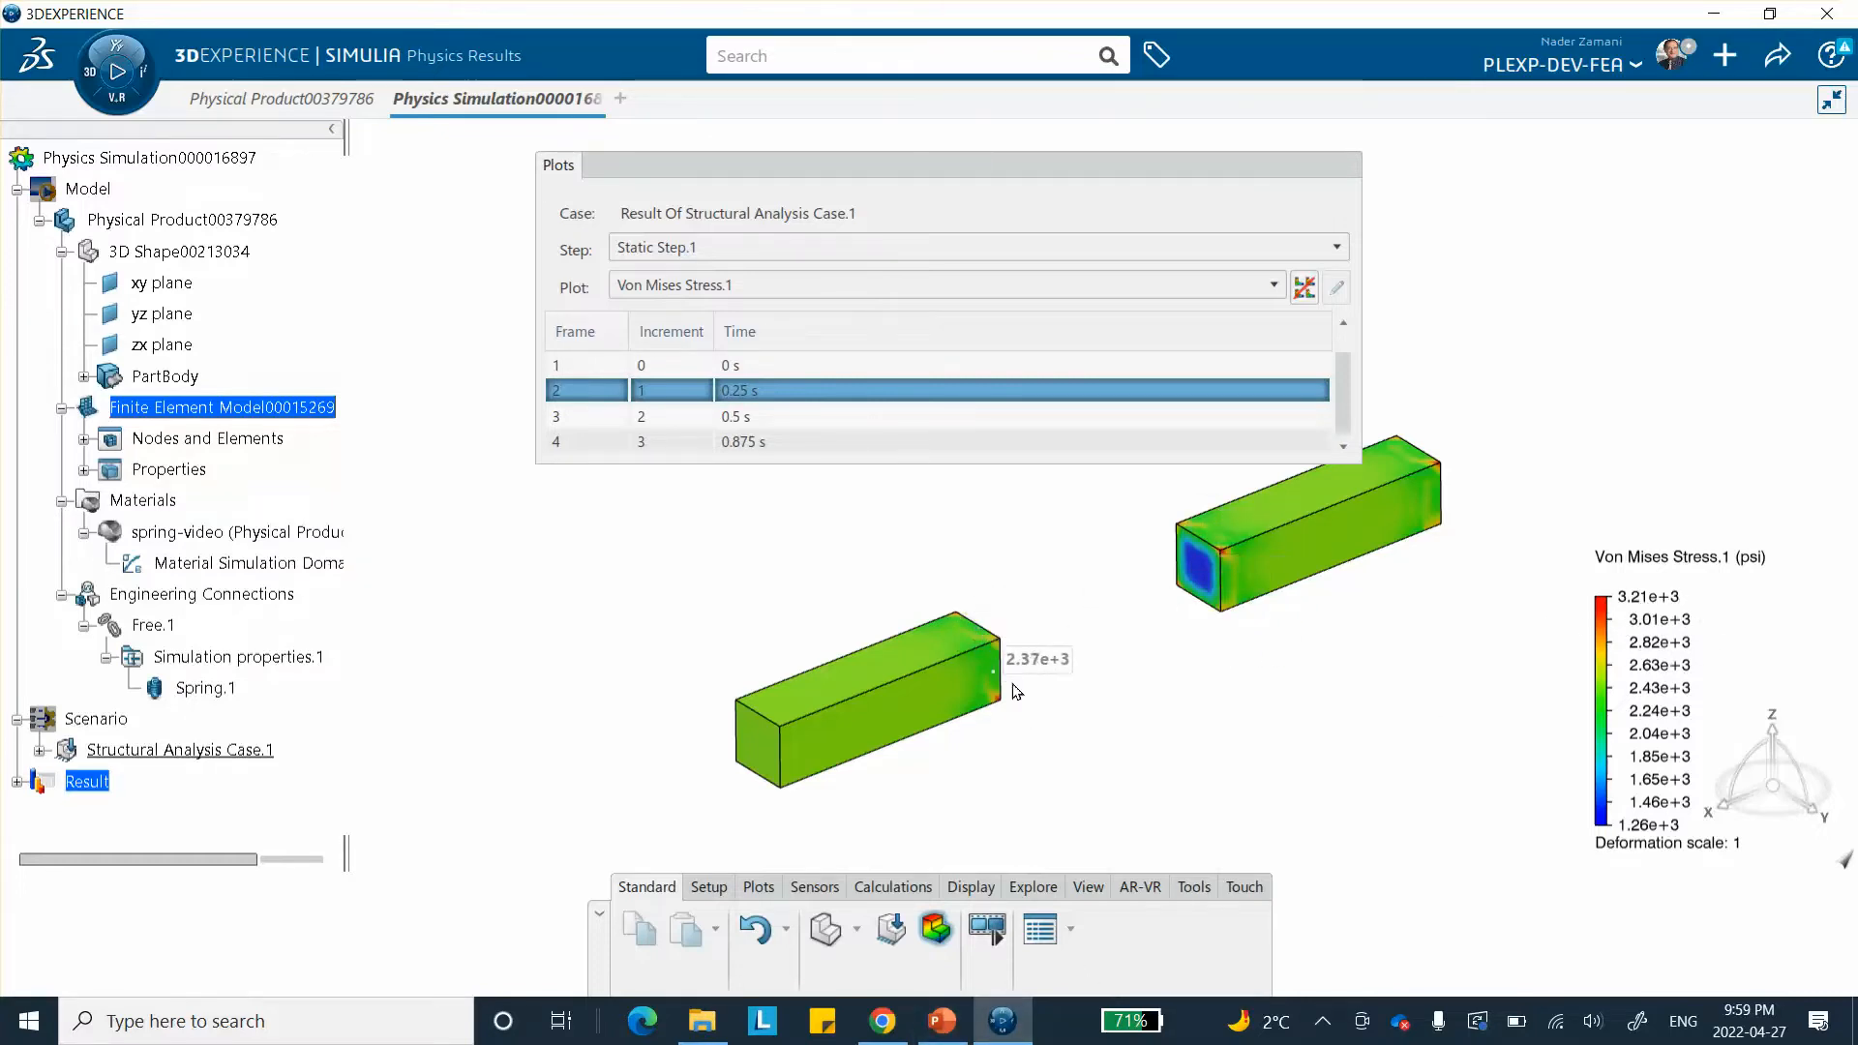
pyautogui.moveTo(1302, 523)
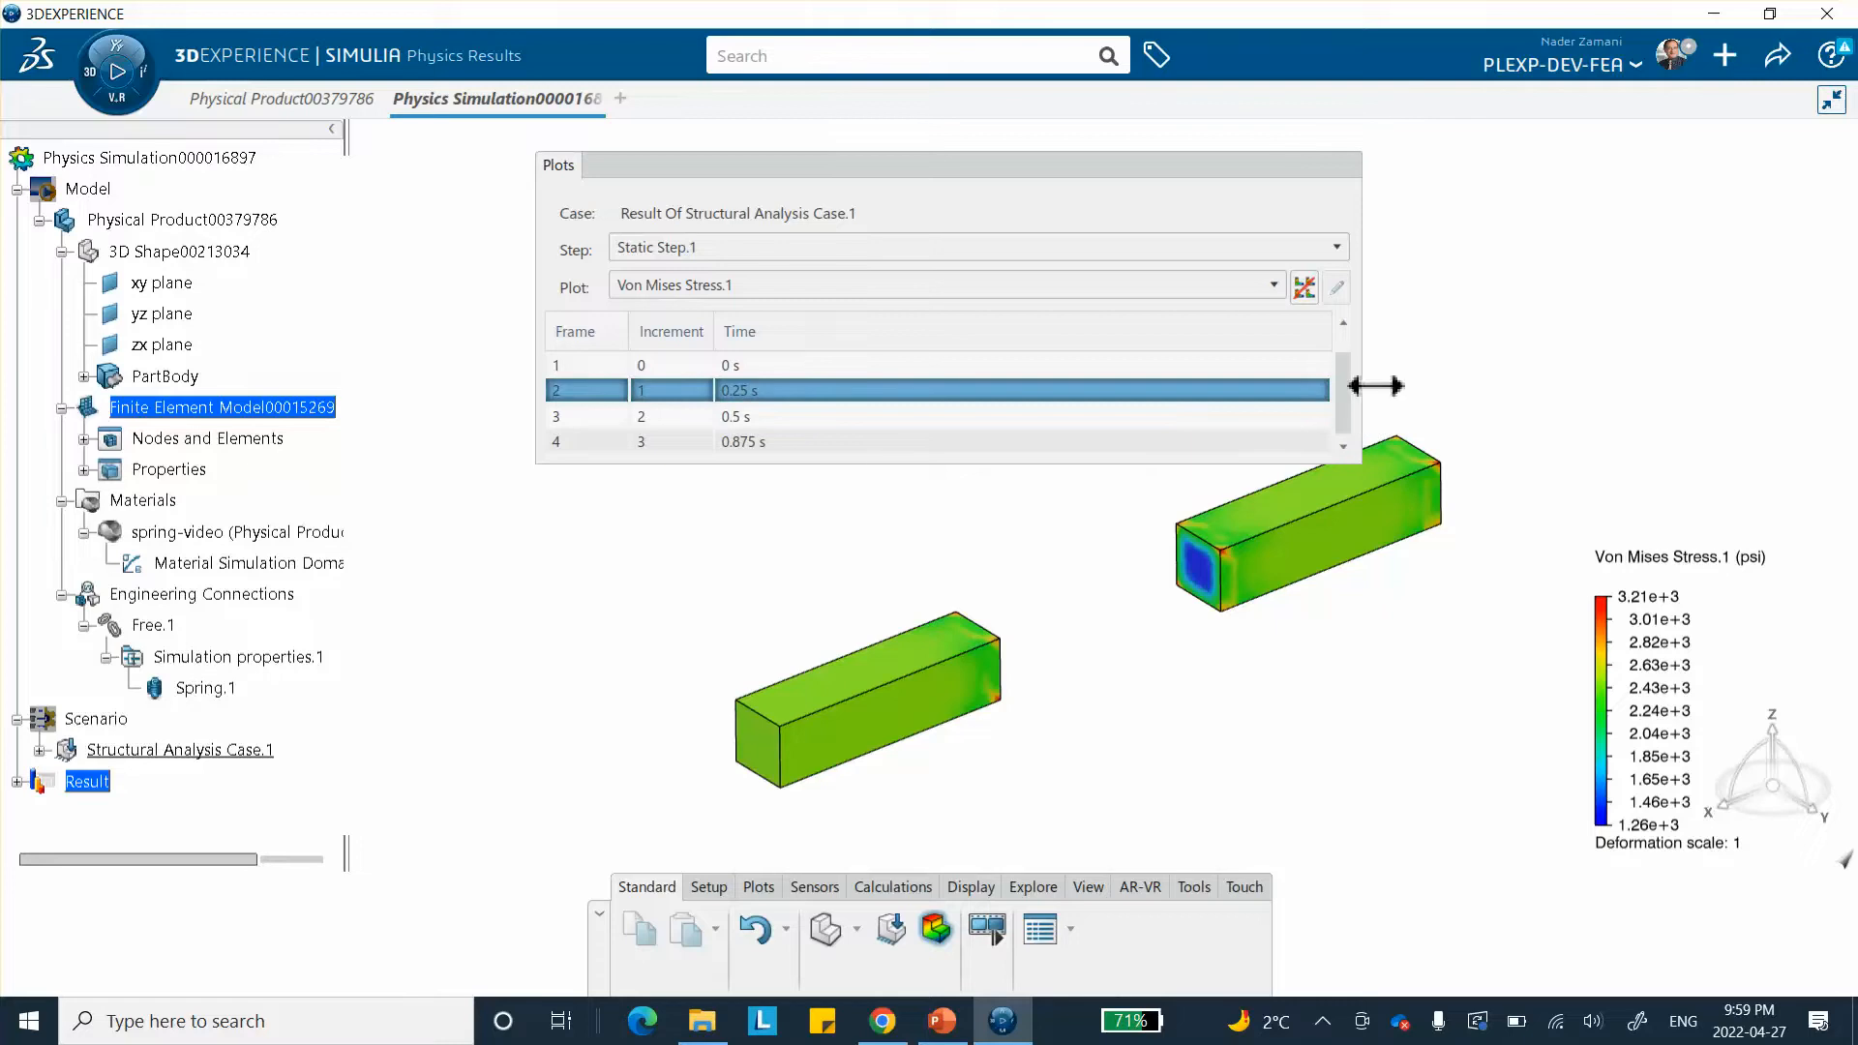
pyautogui.click(848, 442)
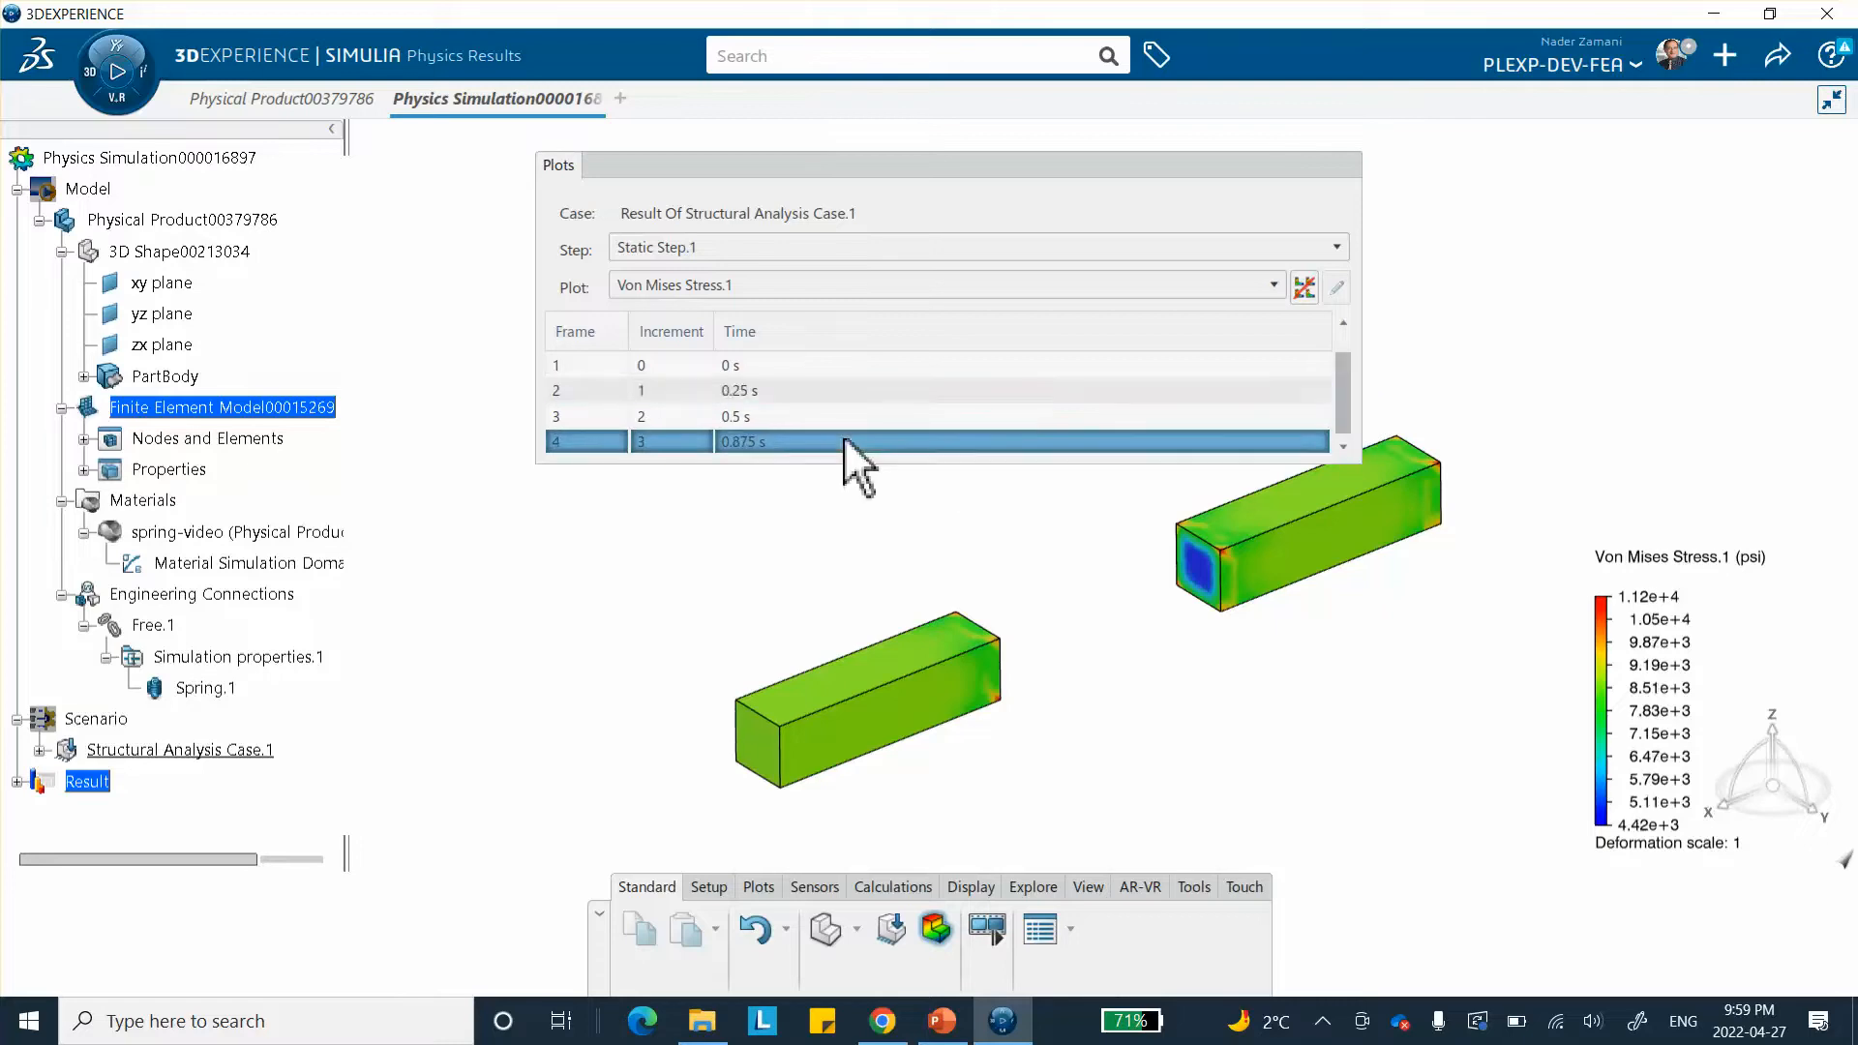
pyautogui.click(817, 443)
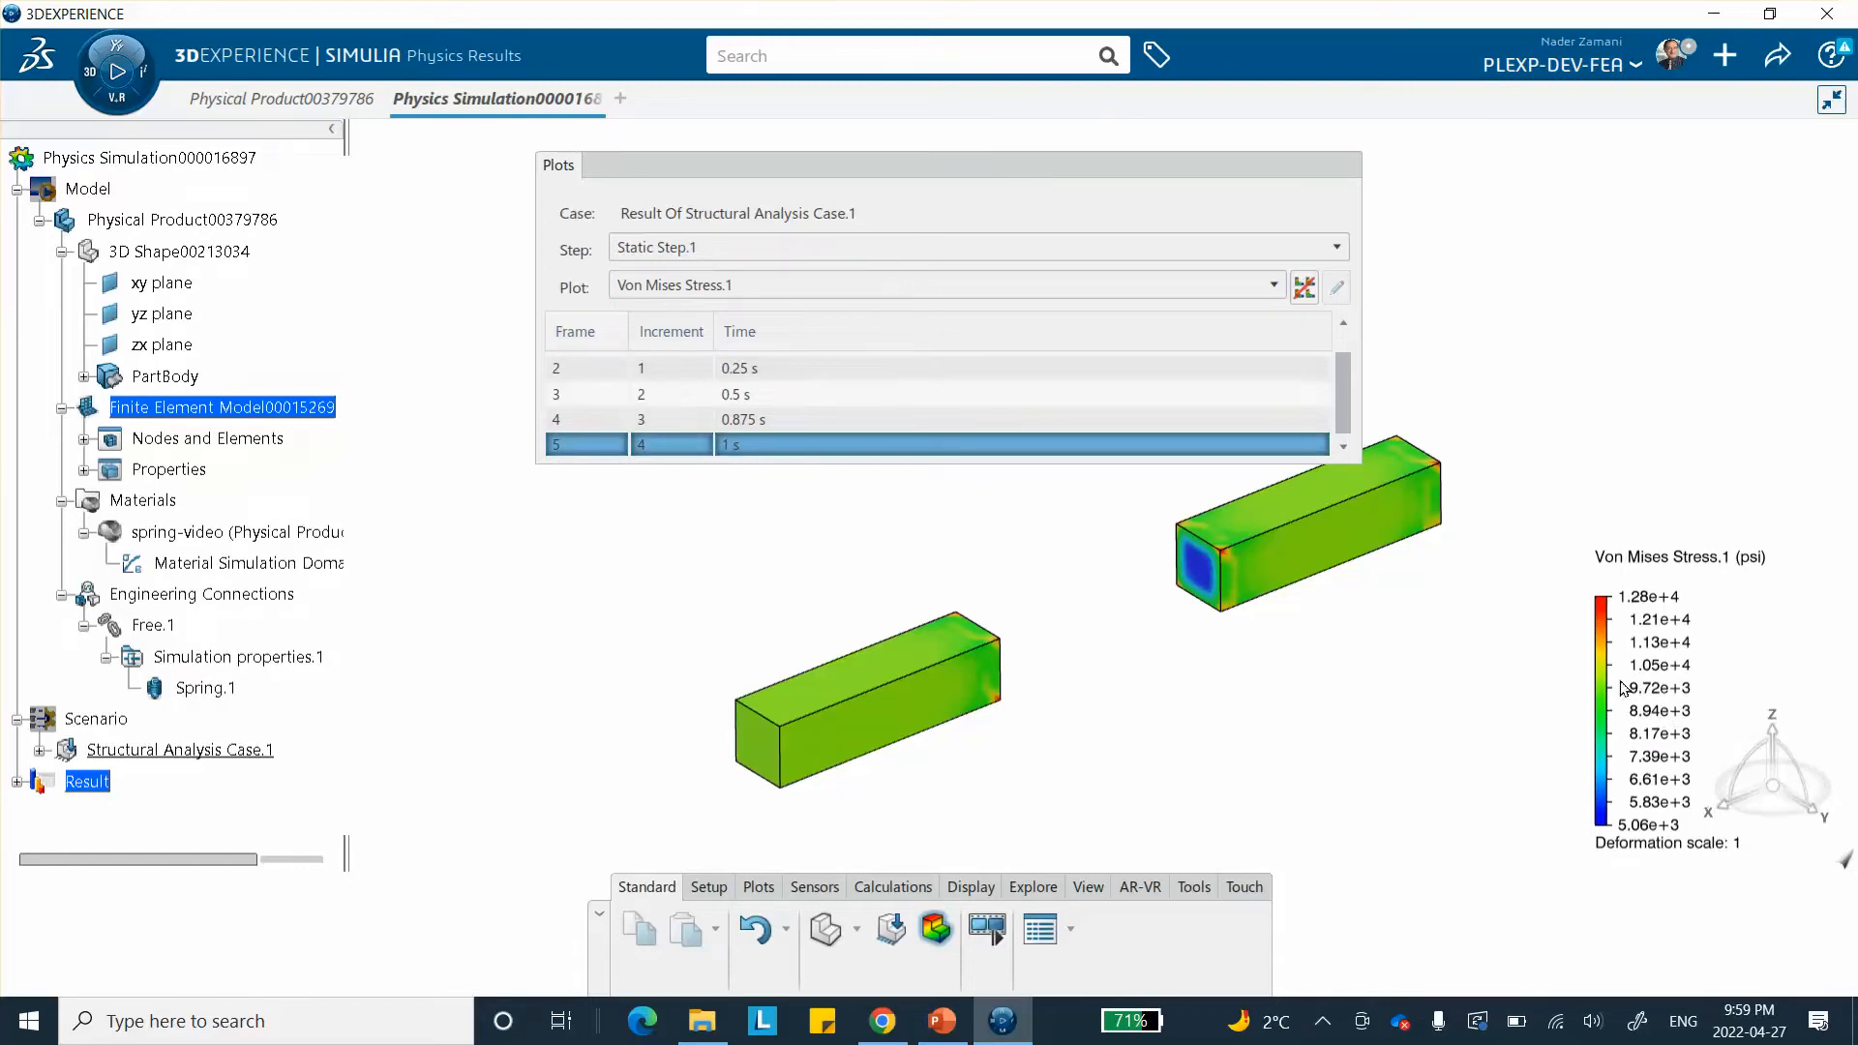
pyautogui.moveTo(838, 745)
pyautogui.scroll(1, 809, 433)
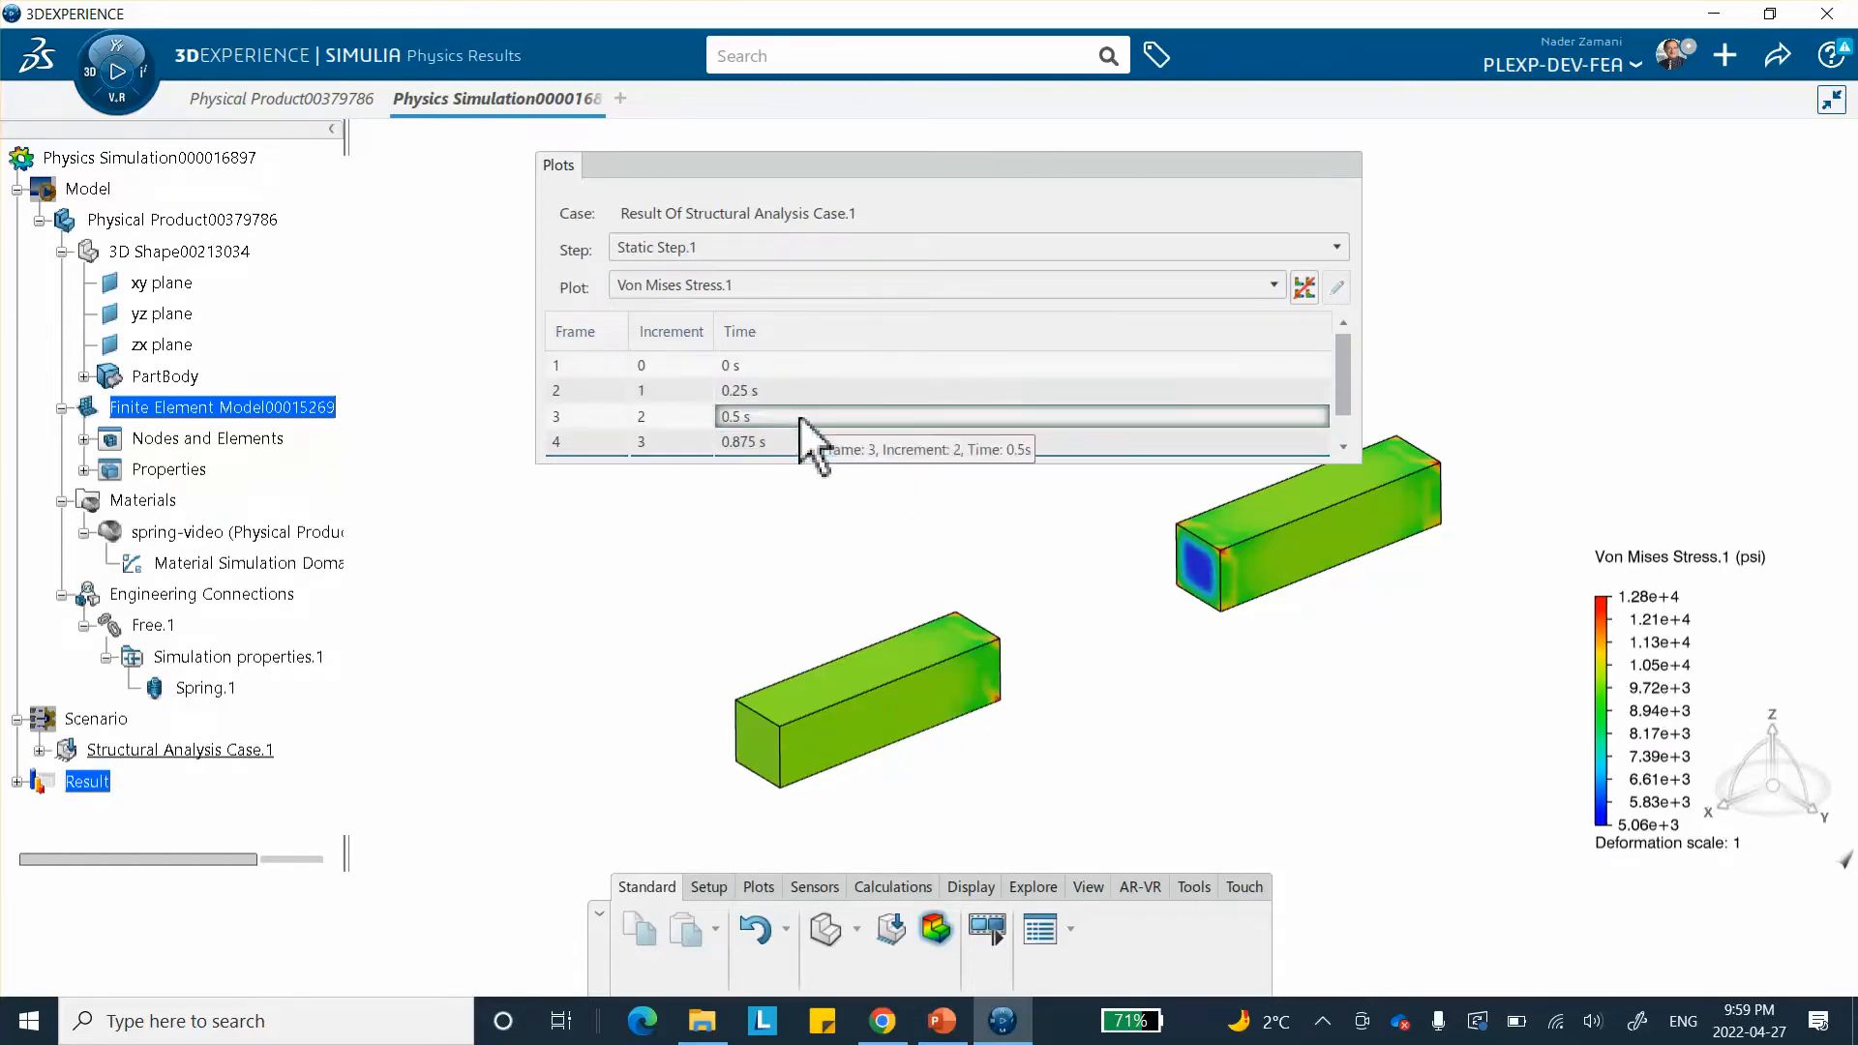
pyautogui.click(743, 417)
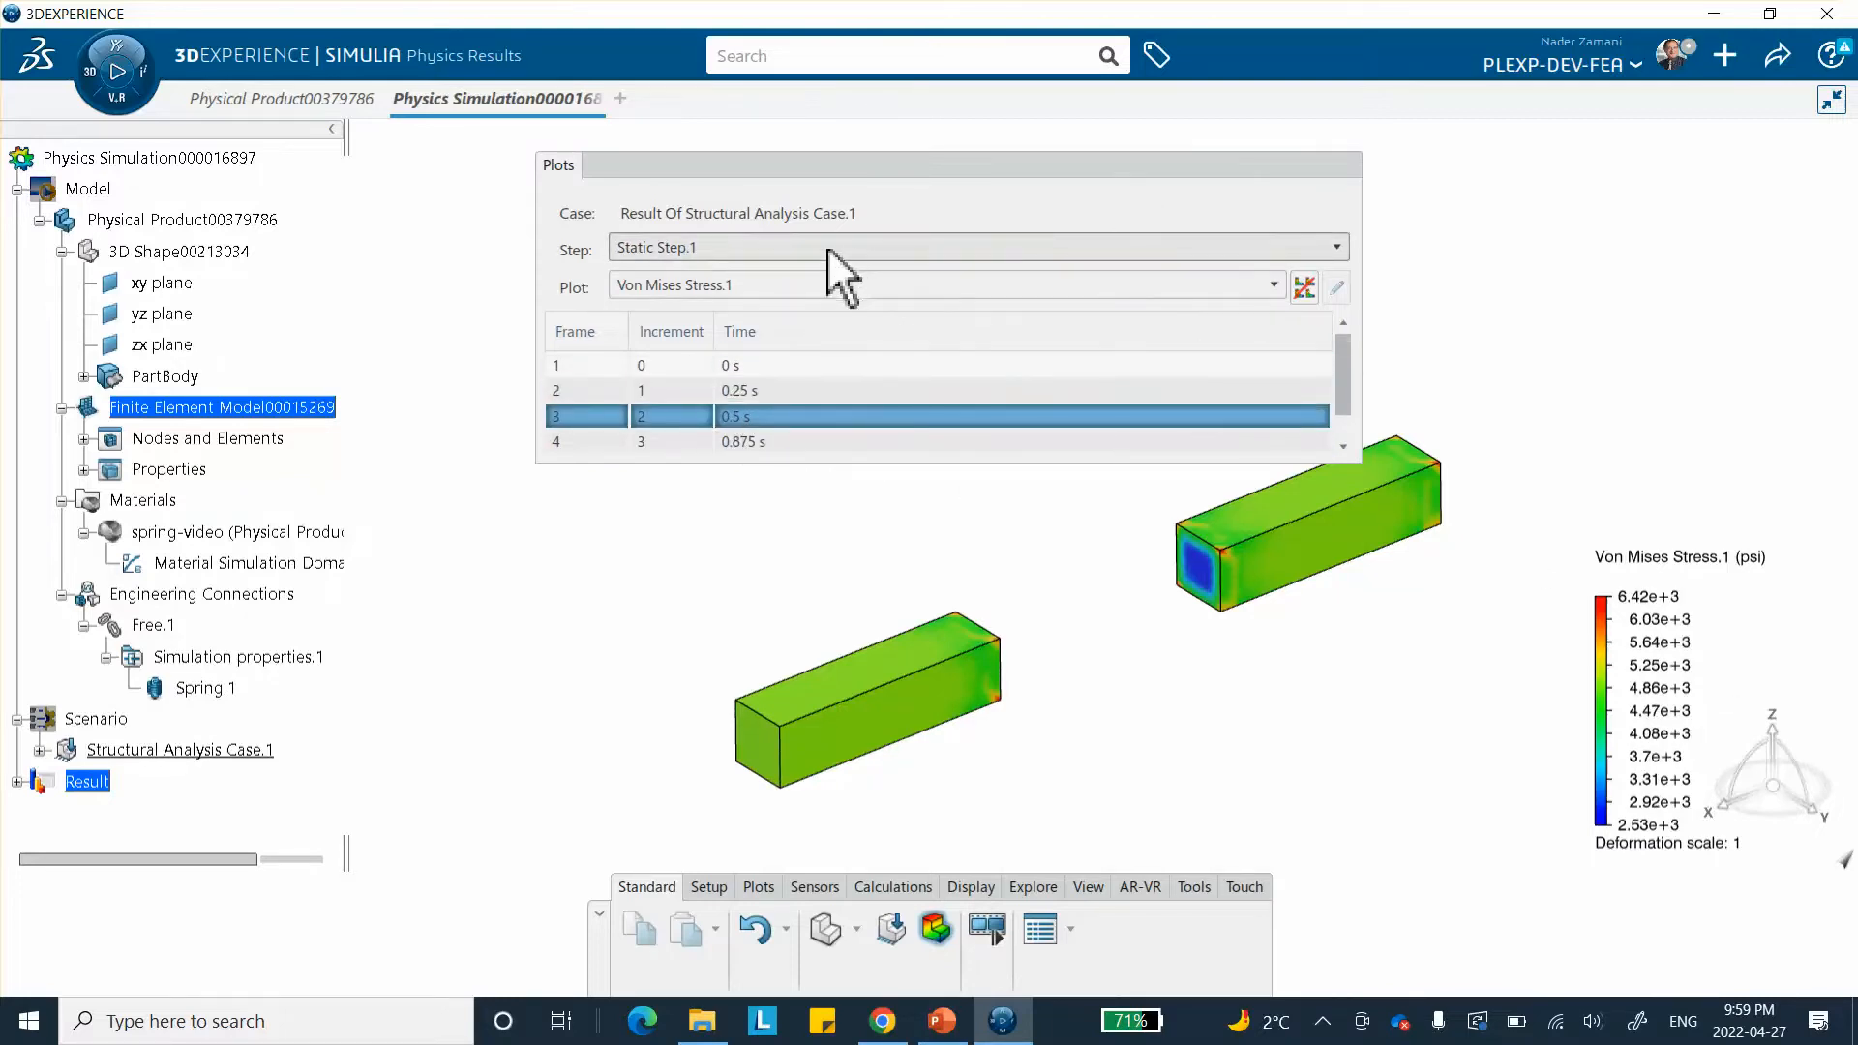
# - Display the Displacement.1 plot for Static Step.1 at the 1 s frame
pyautogui.click(786, 285)
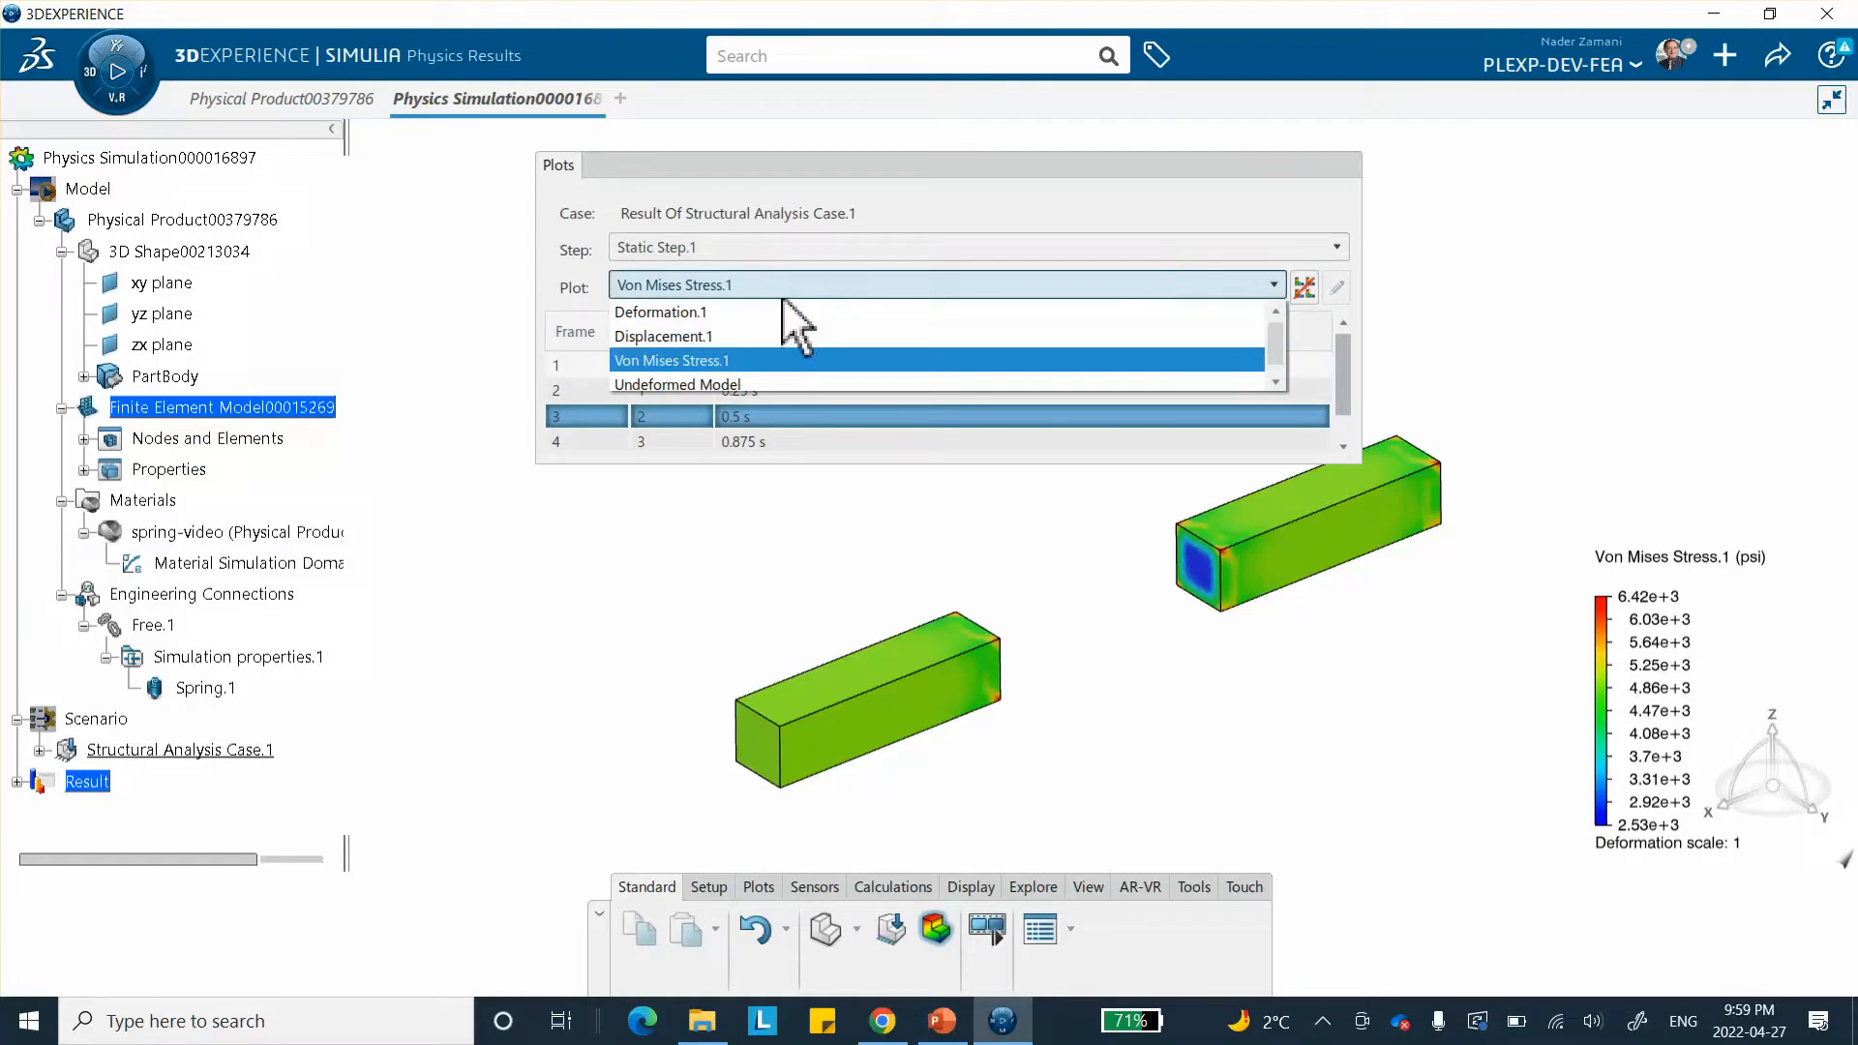
pyautogui.click(718, 339)
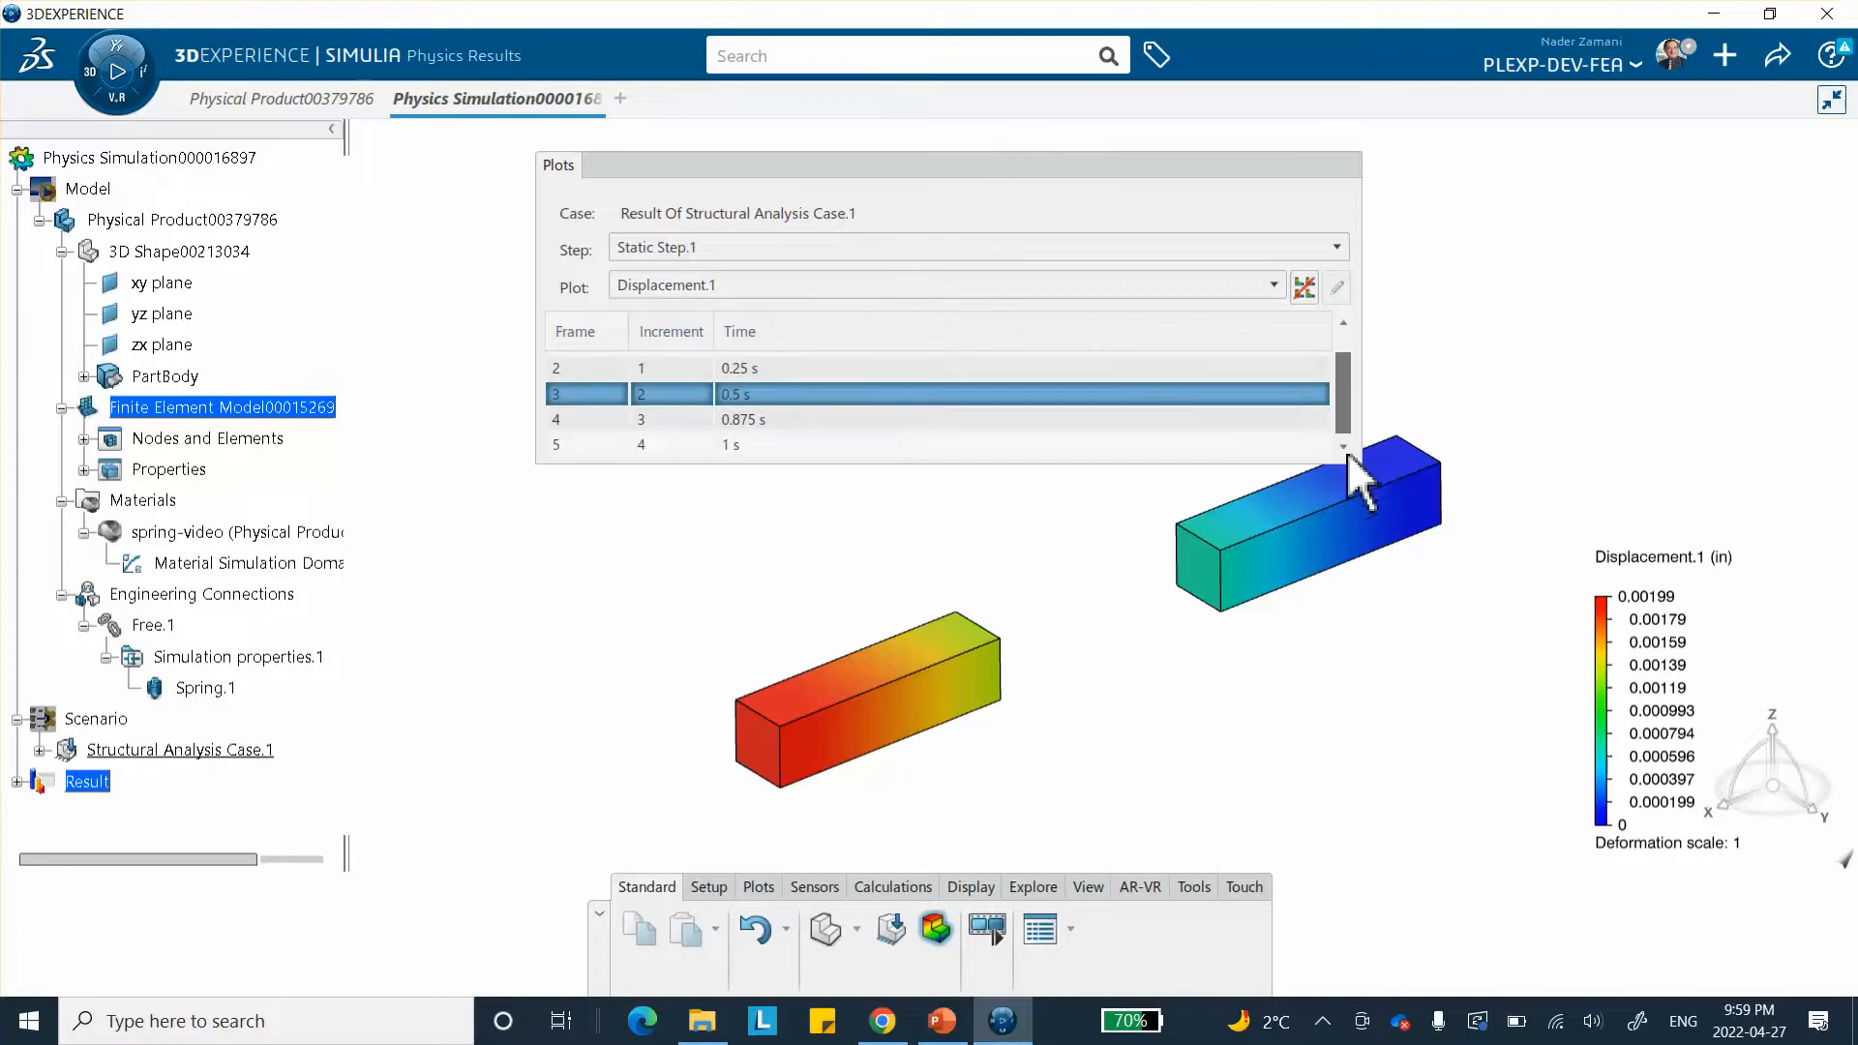
pyautogui.click(904, 443)
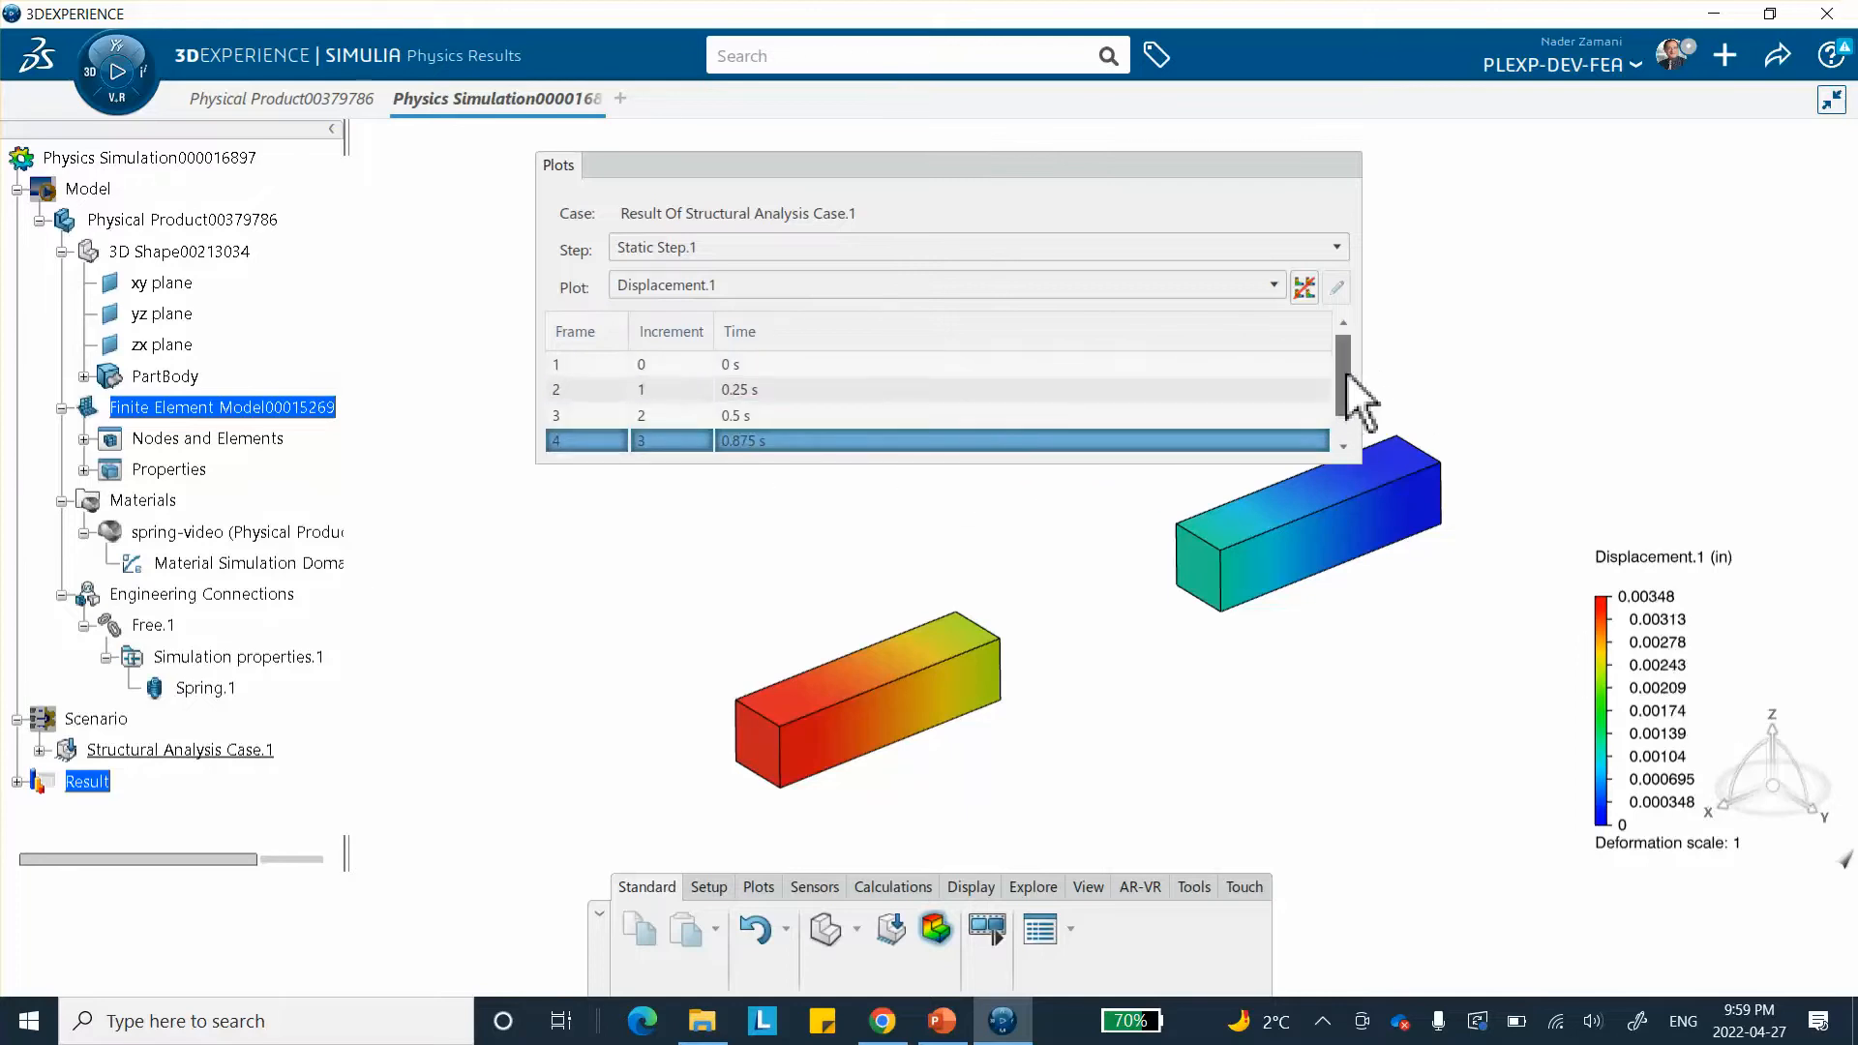
pyautogui.scroll(-1, 1352, 392)
pyautogui.click(1306, 445)
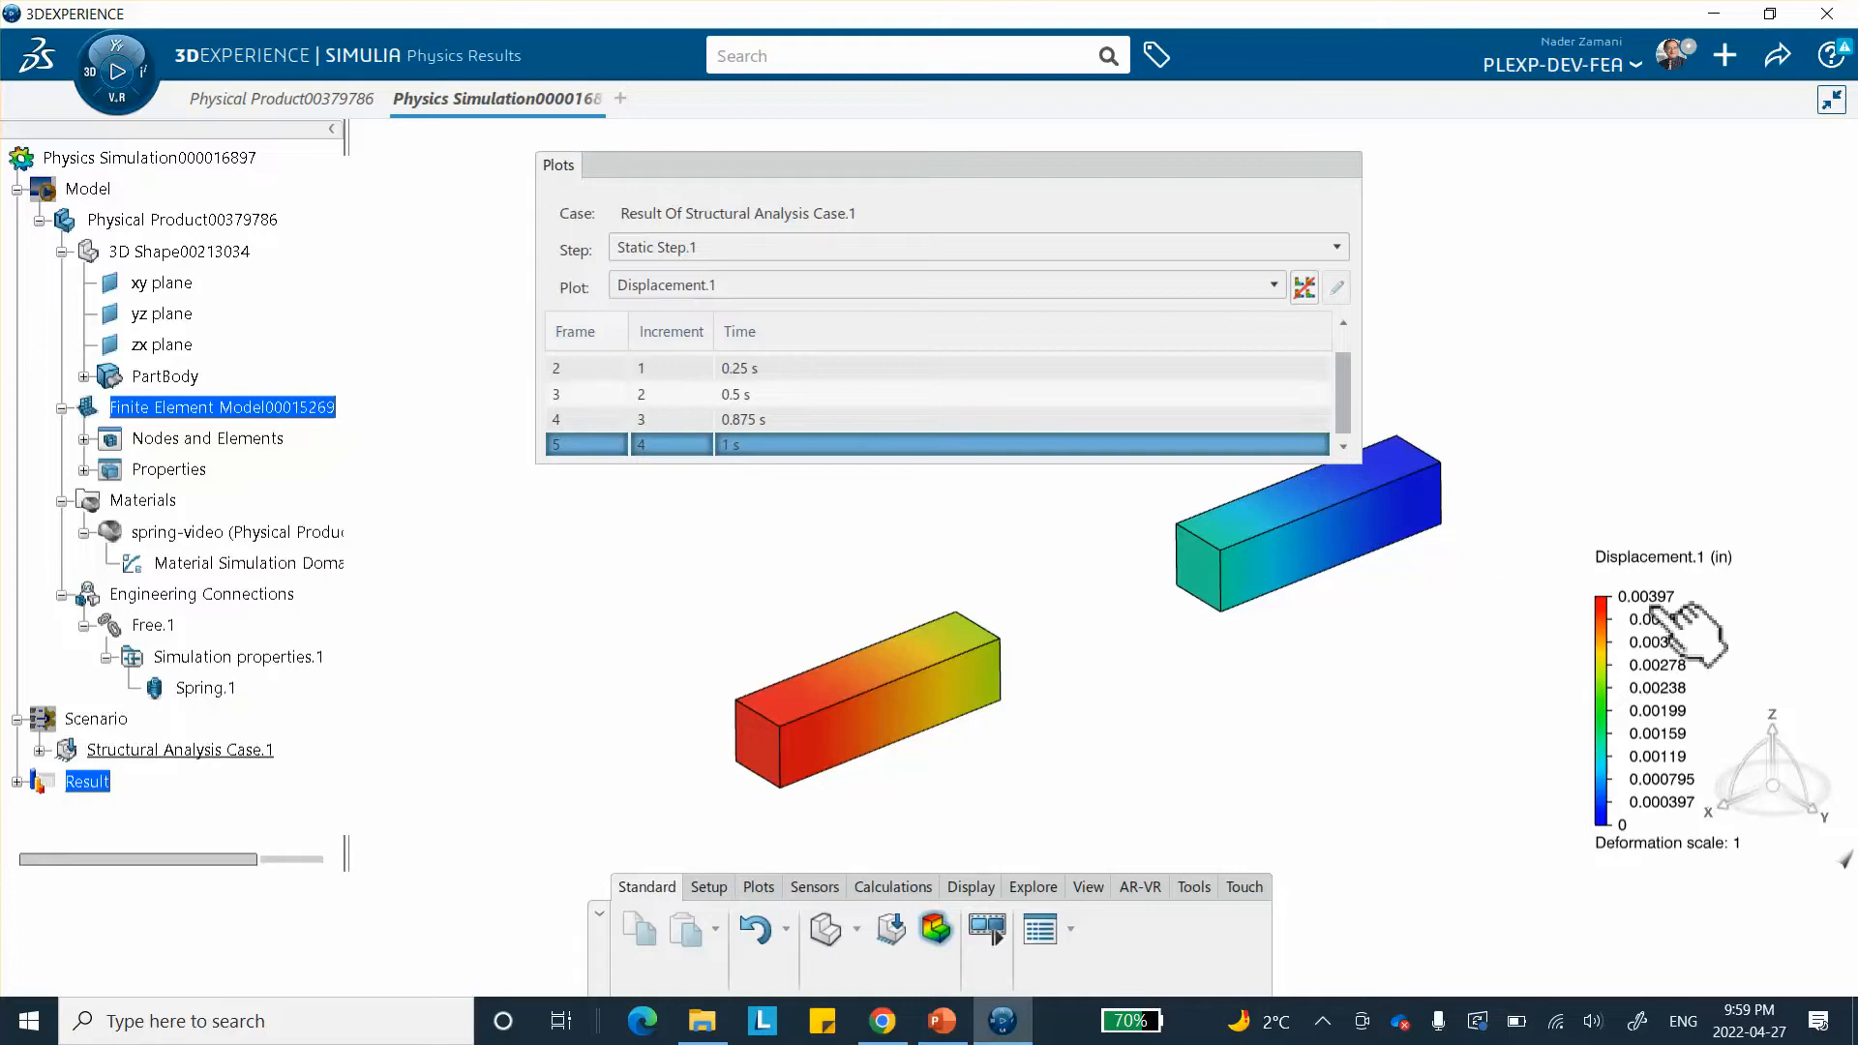
# - Collapse the plot list and reopen Spring.1's definition to check its coupling type and stiffness
pyautogui.click(1100, 167)
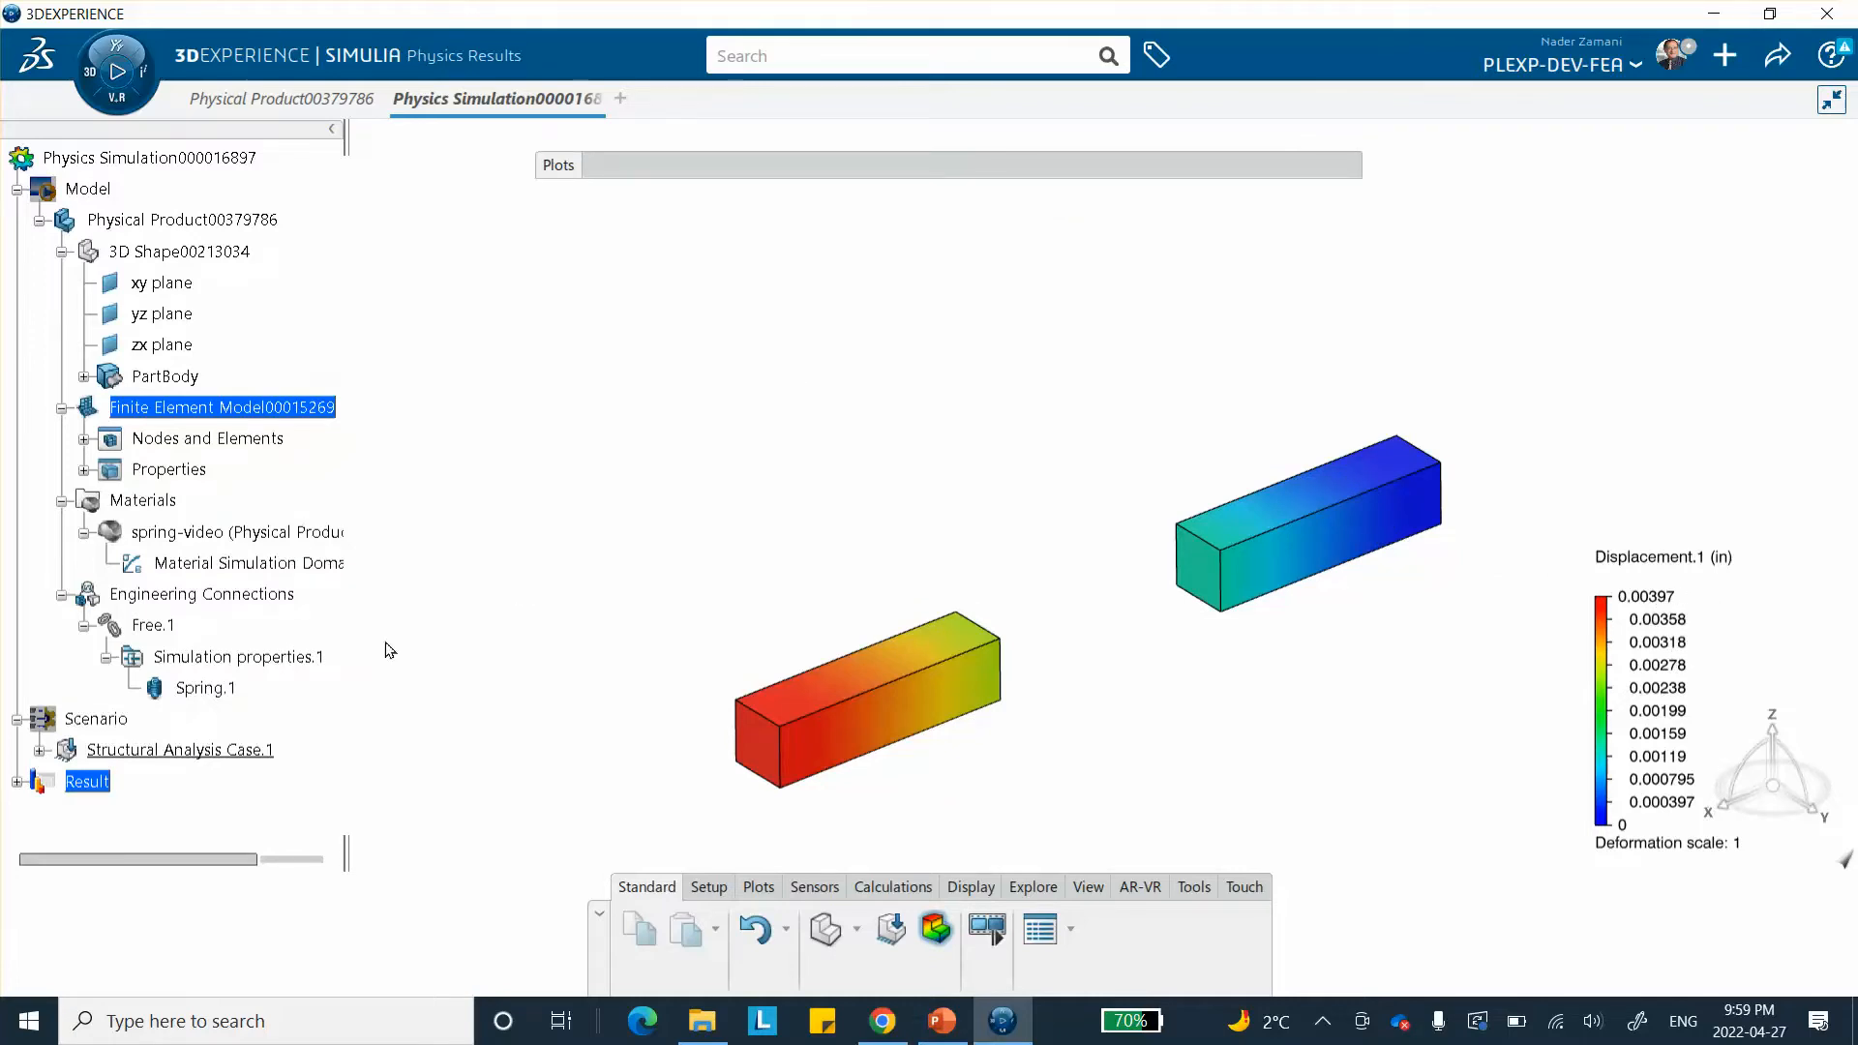
pyautogui.doubleClick(234, 691)
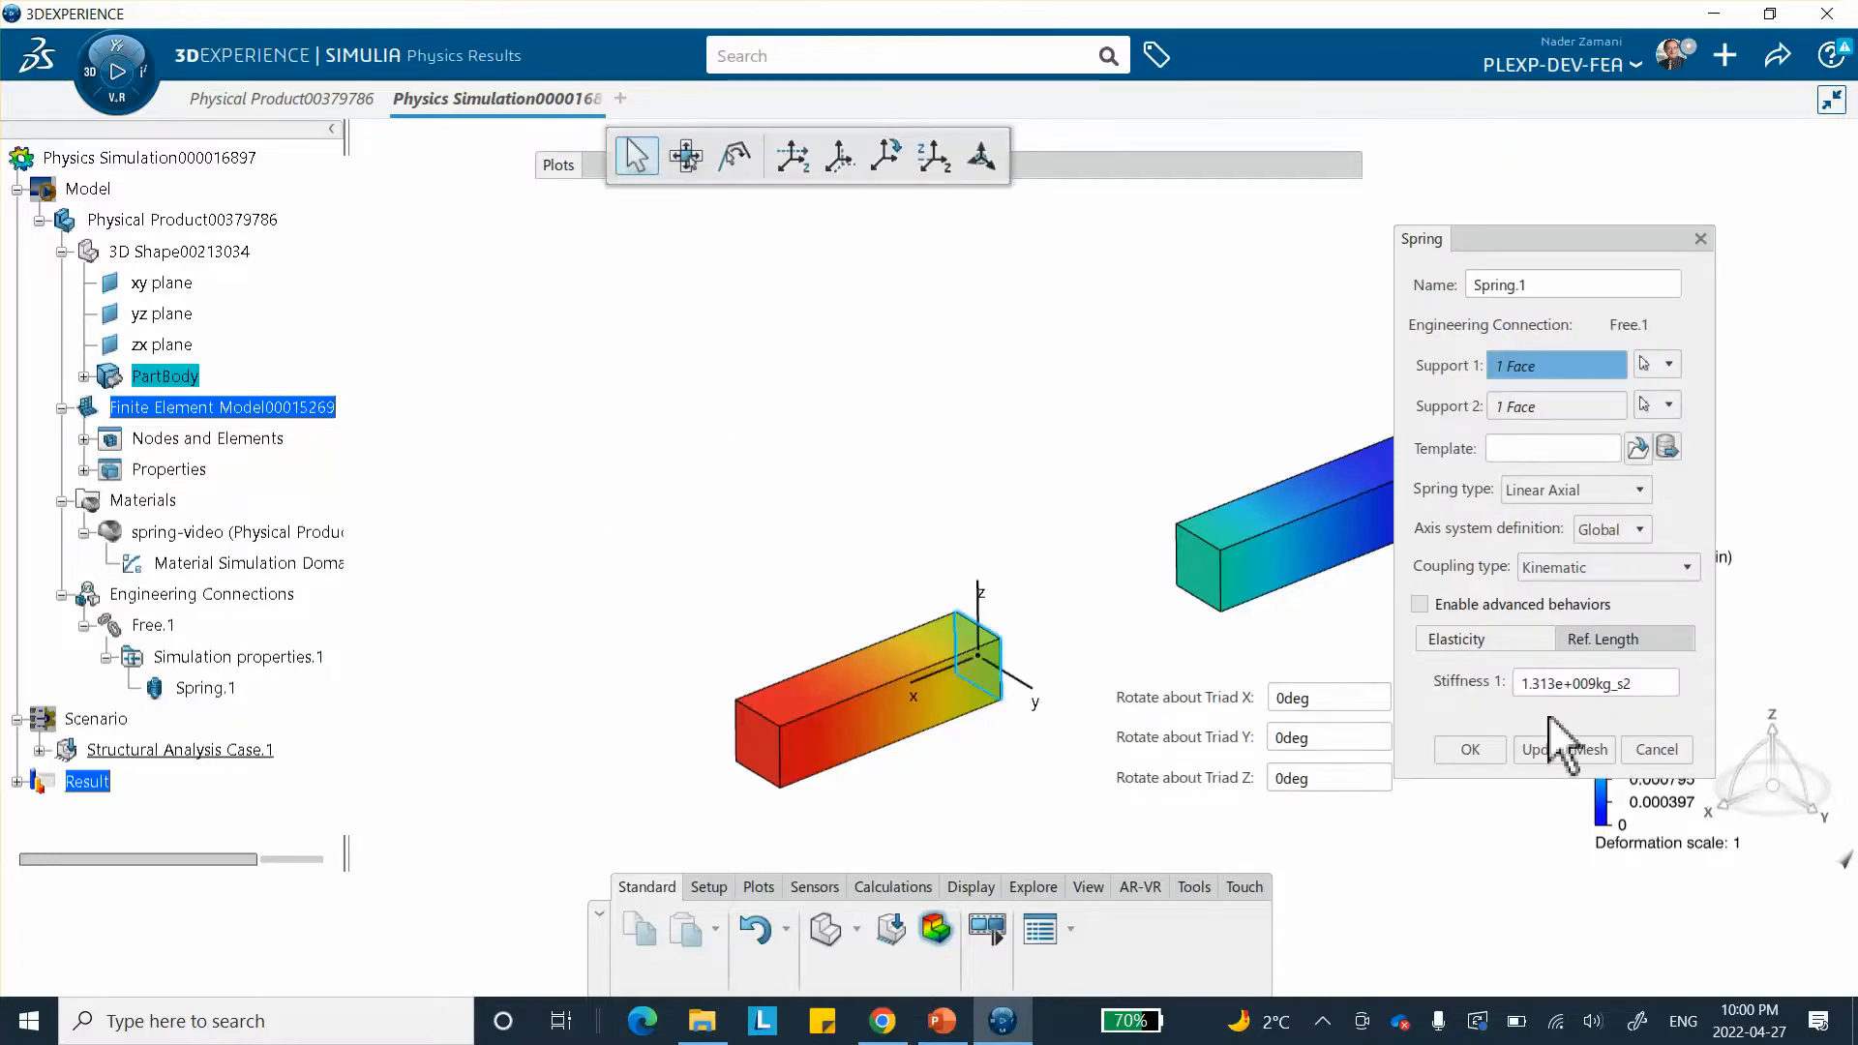
pyautogui.click(1466, 750)
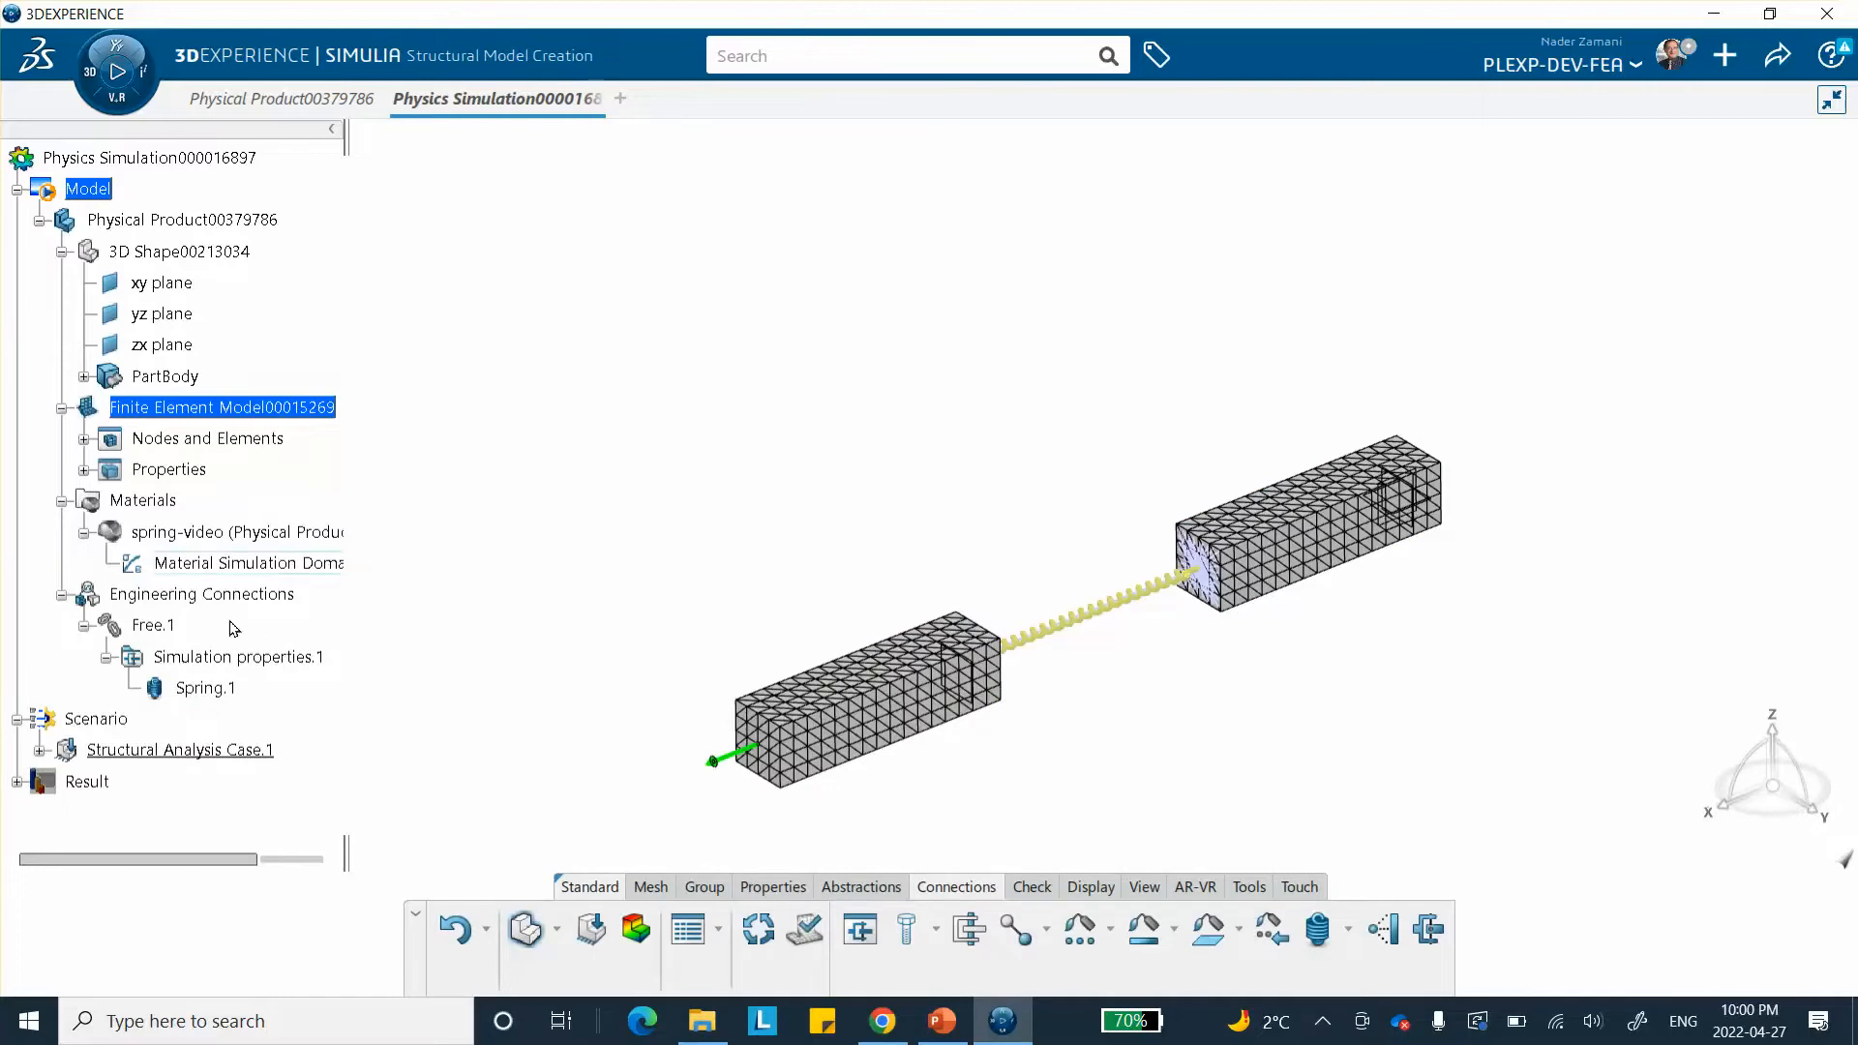
# - Delete Spring.1 from the engineering connection and Connection Mesh.1 from Nodes and Elements
pyautogui.rightClick(237, 687)
pyautogui.click(290, 581)
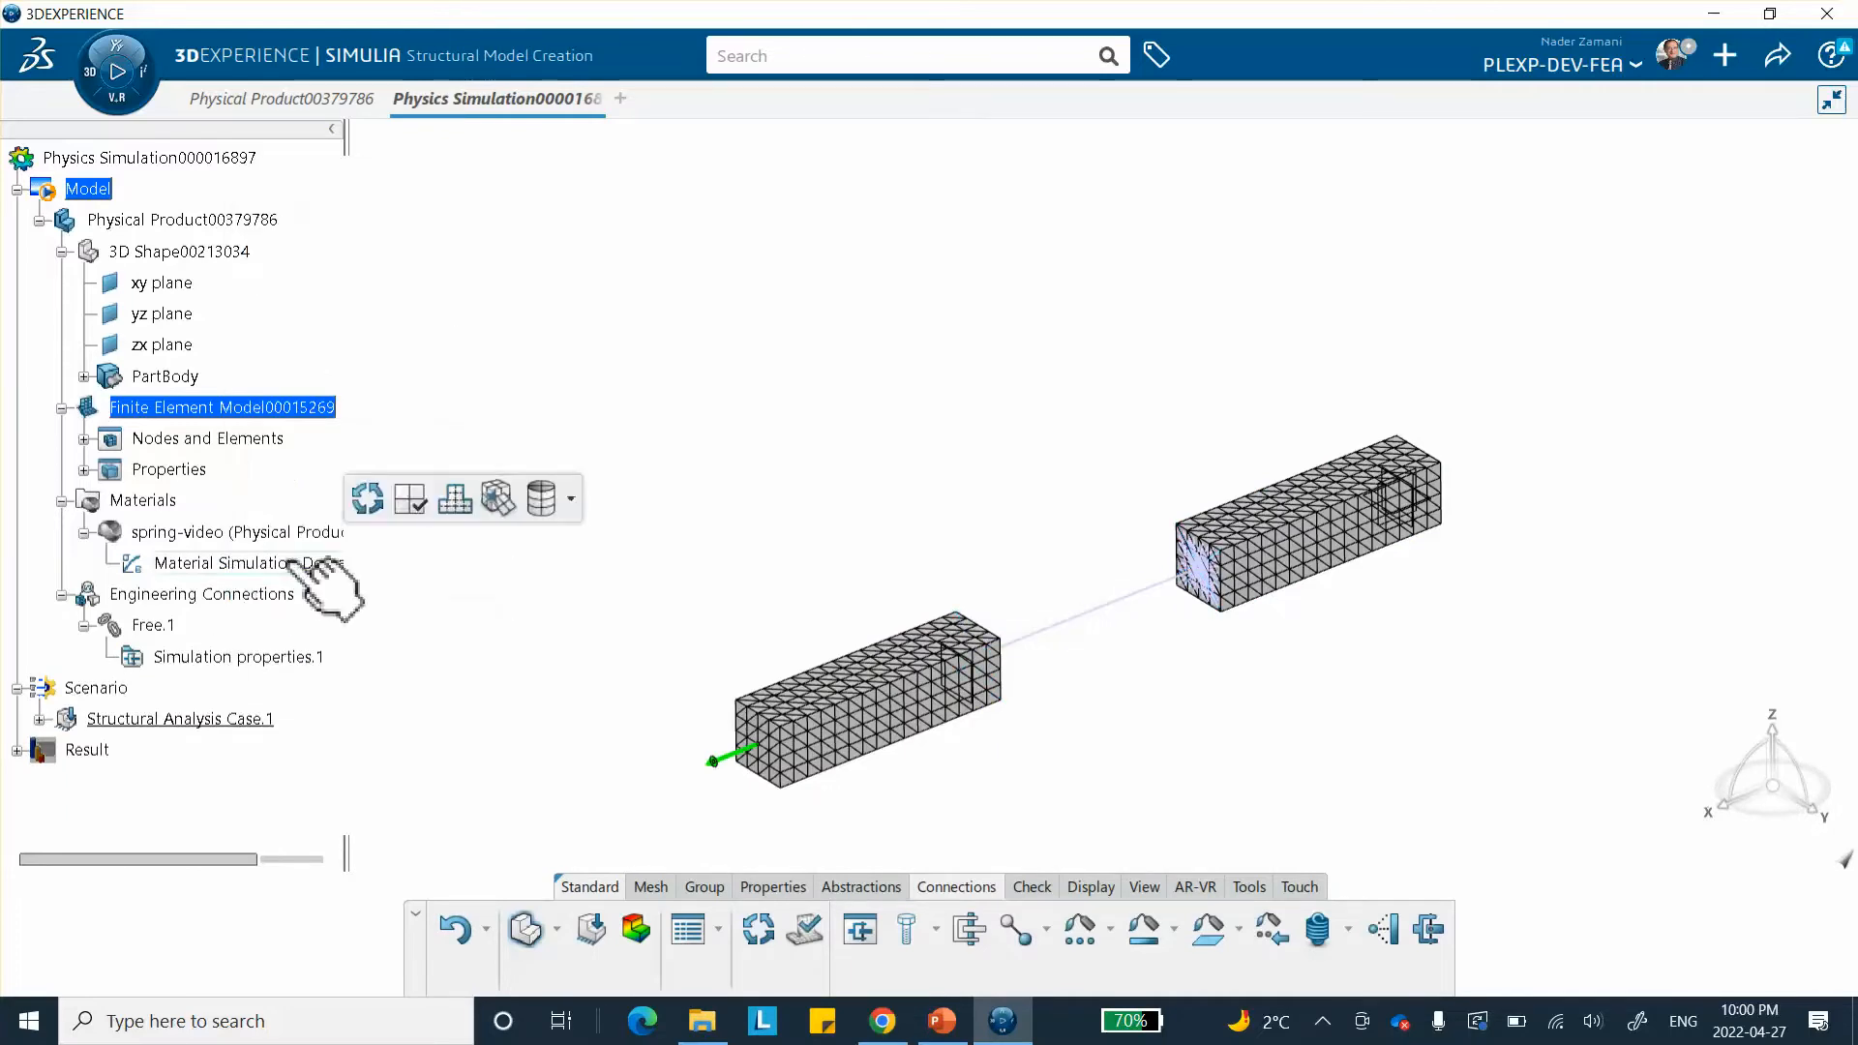
pyautogui.click(84, 471)
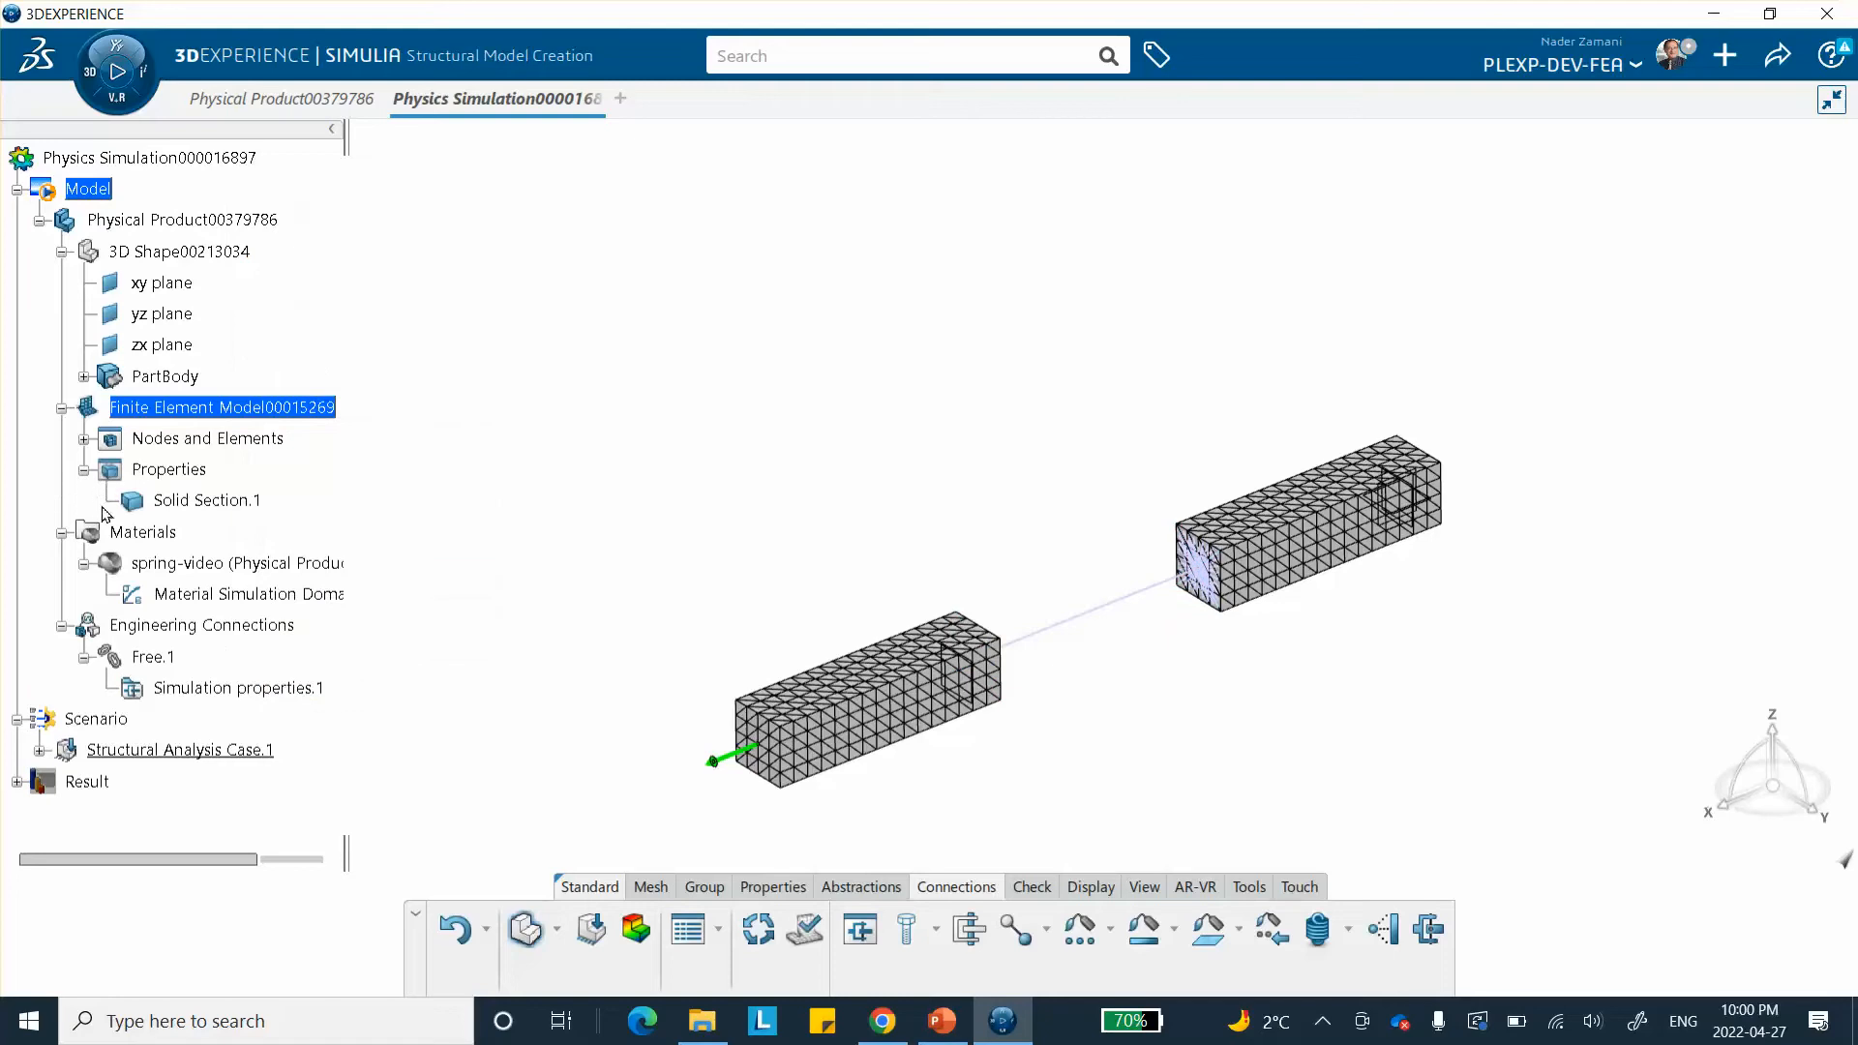
pyautogui.click(85, 439)
pyautogui.rightClick(249, 502)
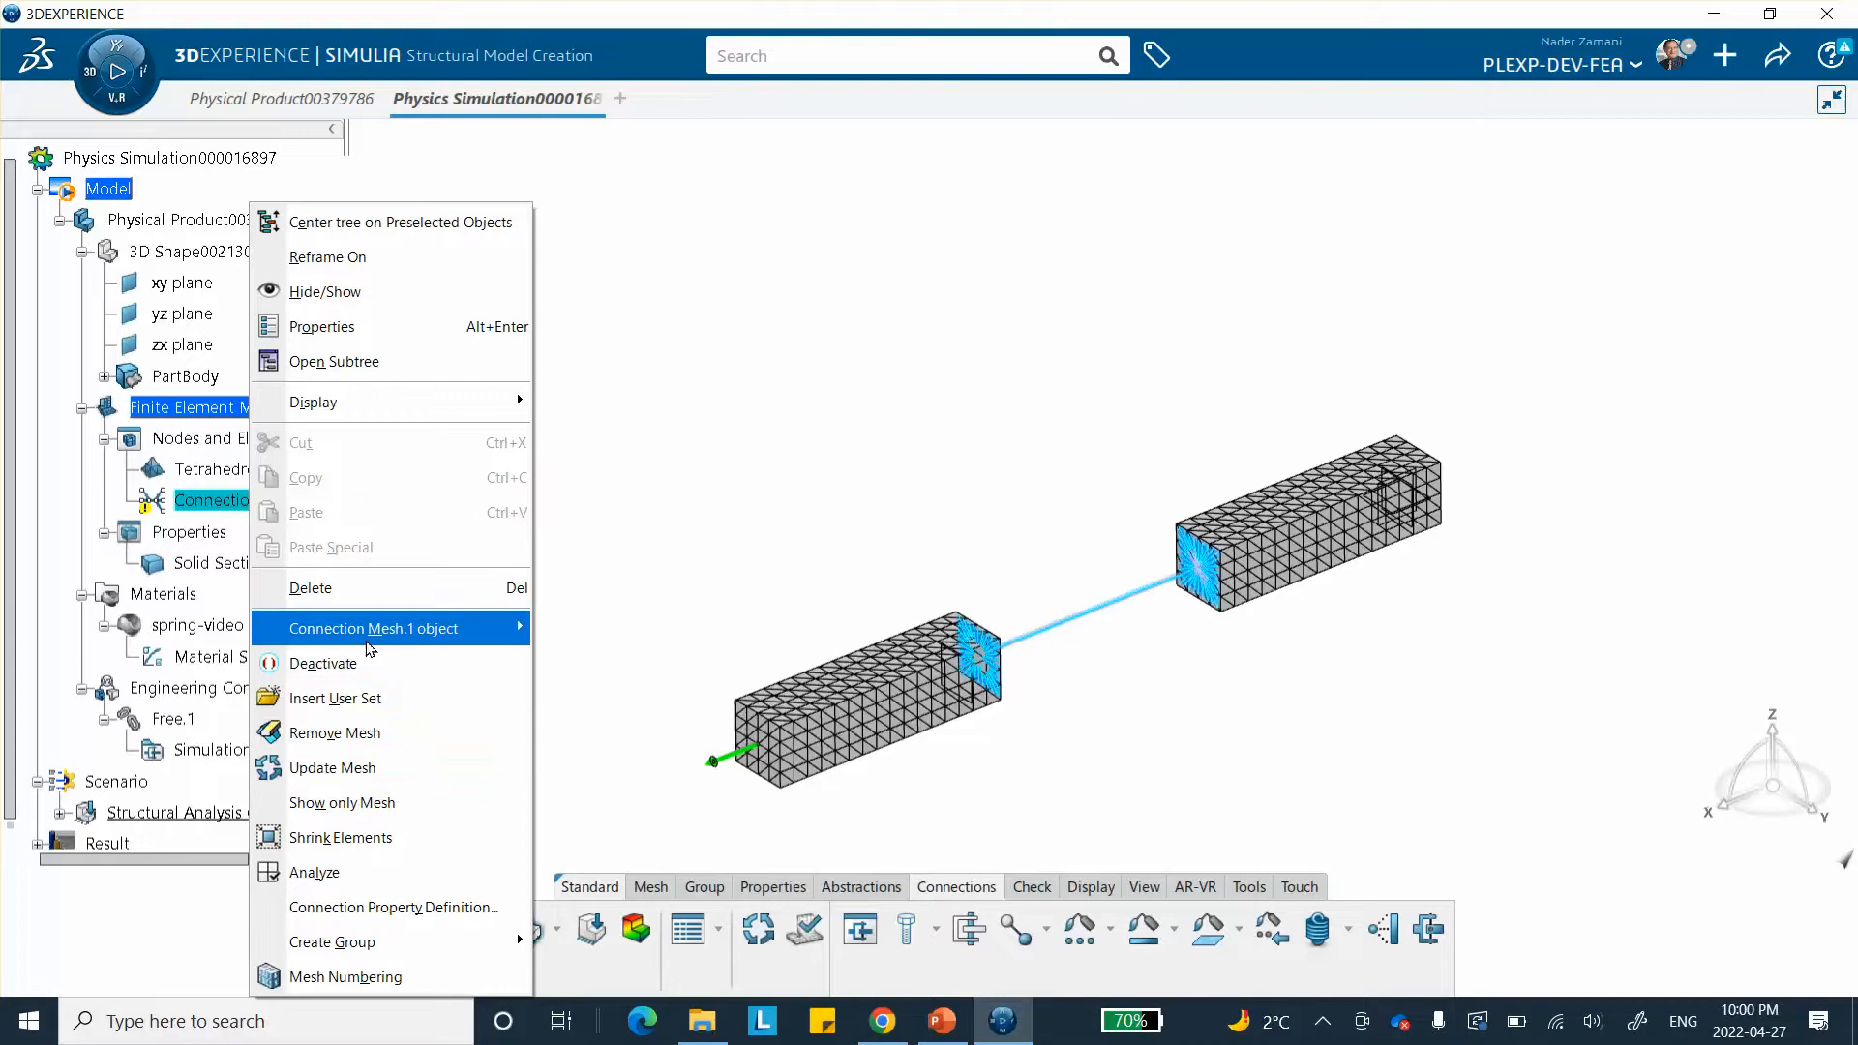
pyautogui.click(334, 587)
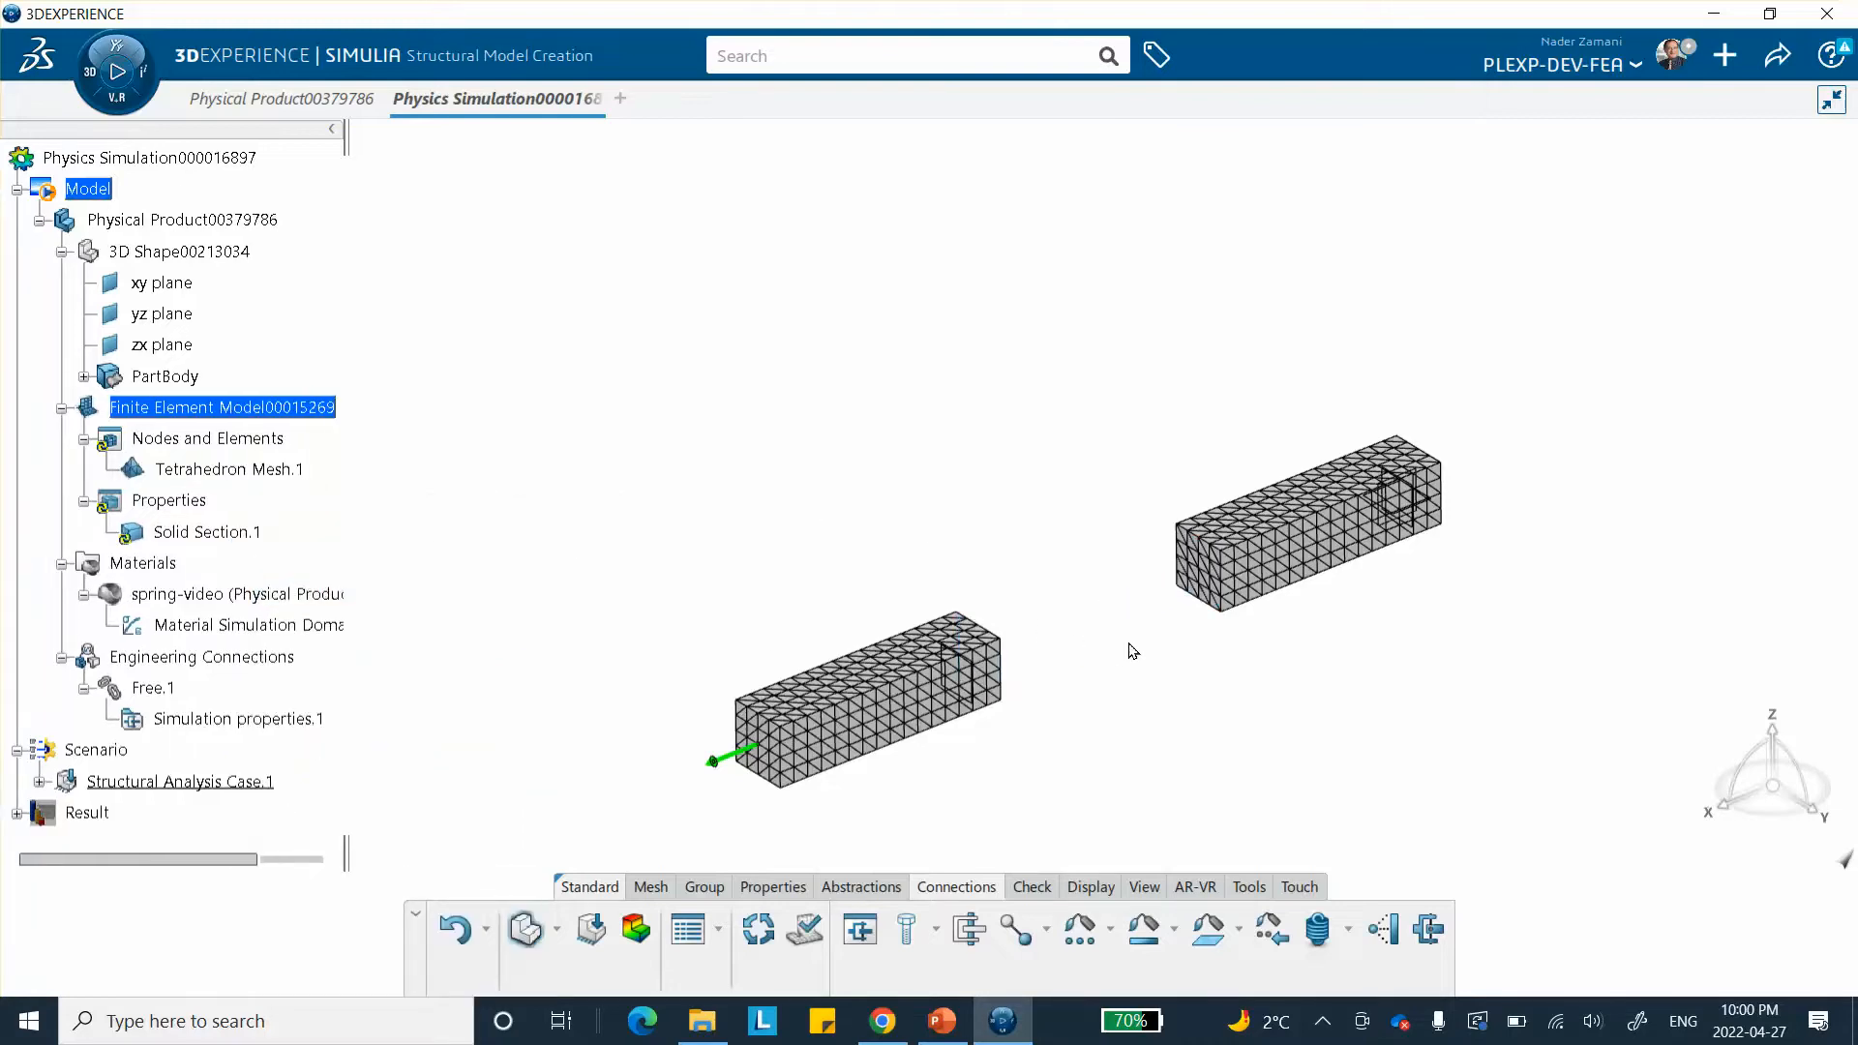
# - Hide the mesh and define a Linear Axial spring between matching lower corner vertices on the facing ends of the two blocks
pyautogui.rightClick(221, 441)
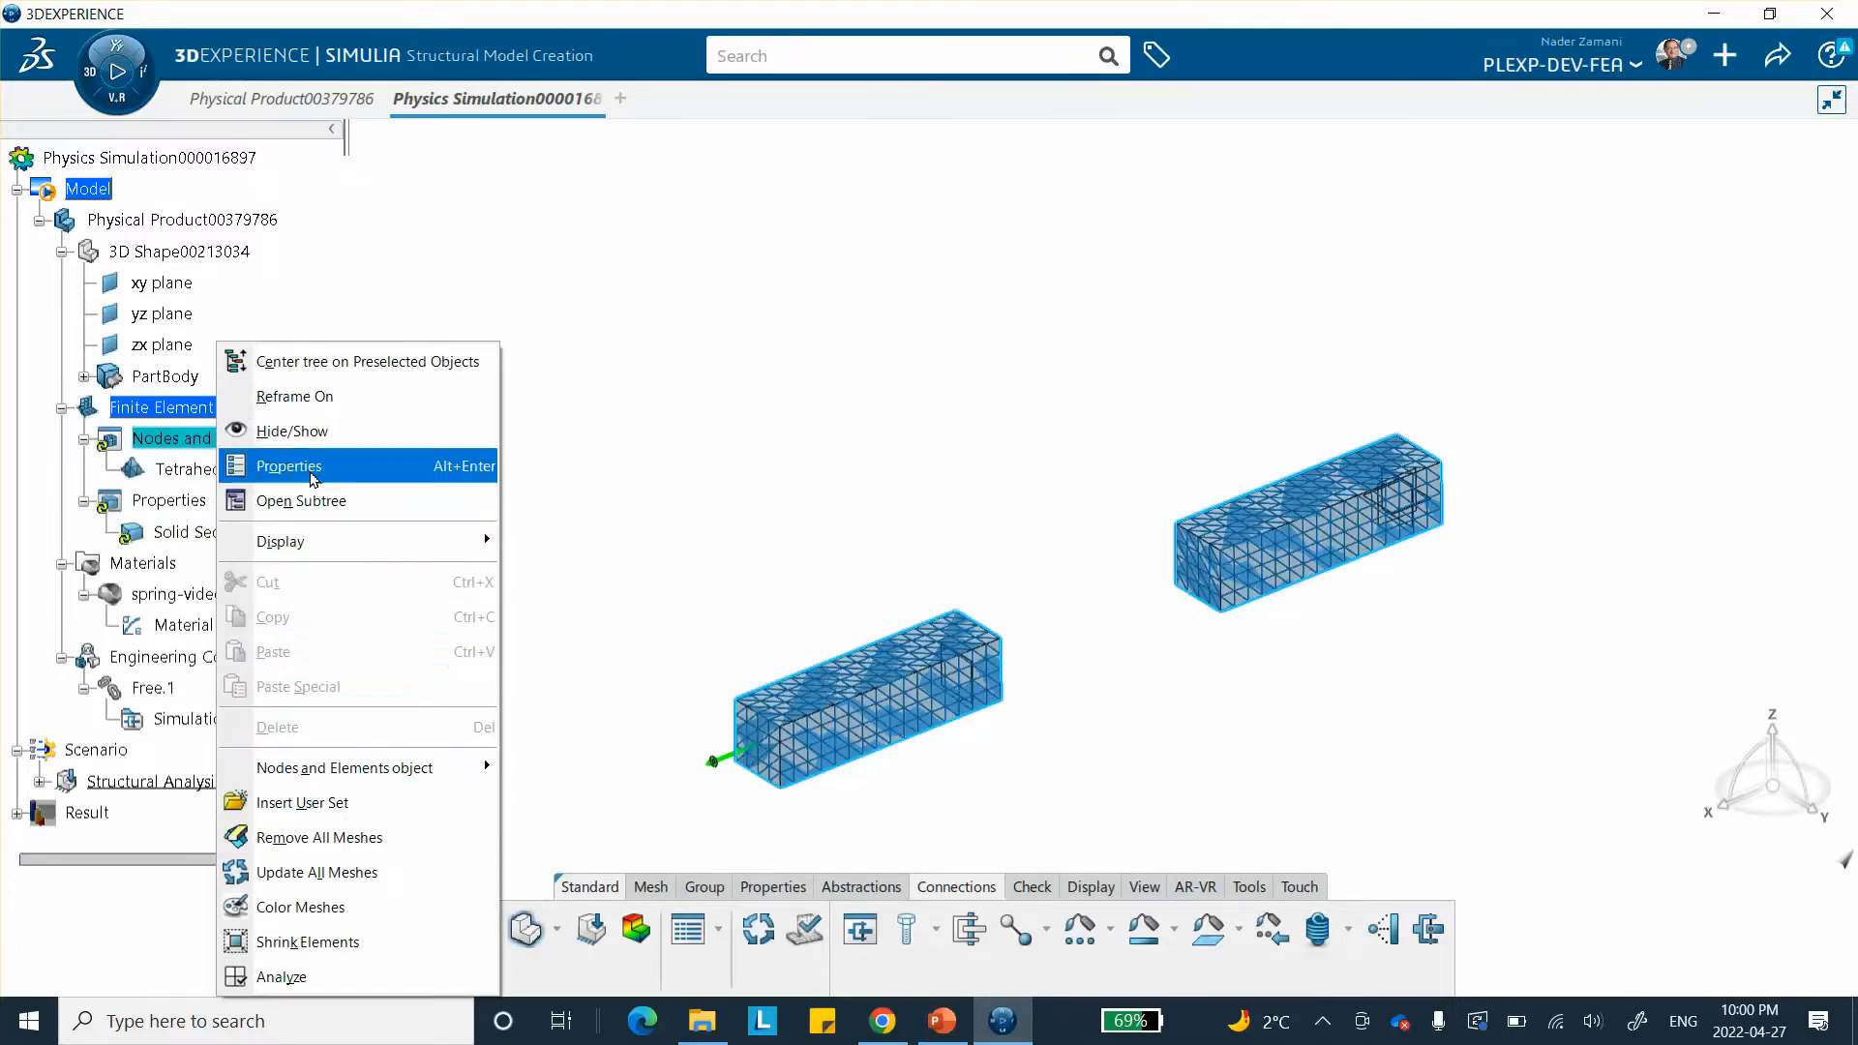
pyautogui.click(291, 431)
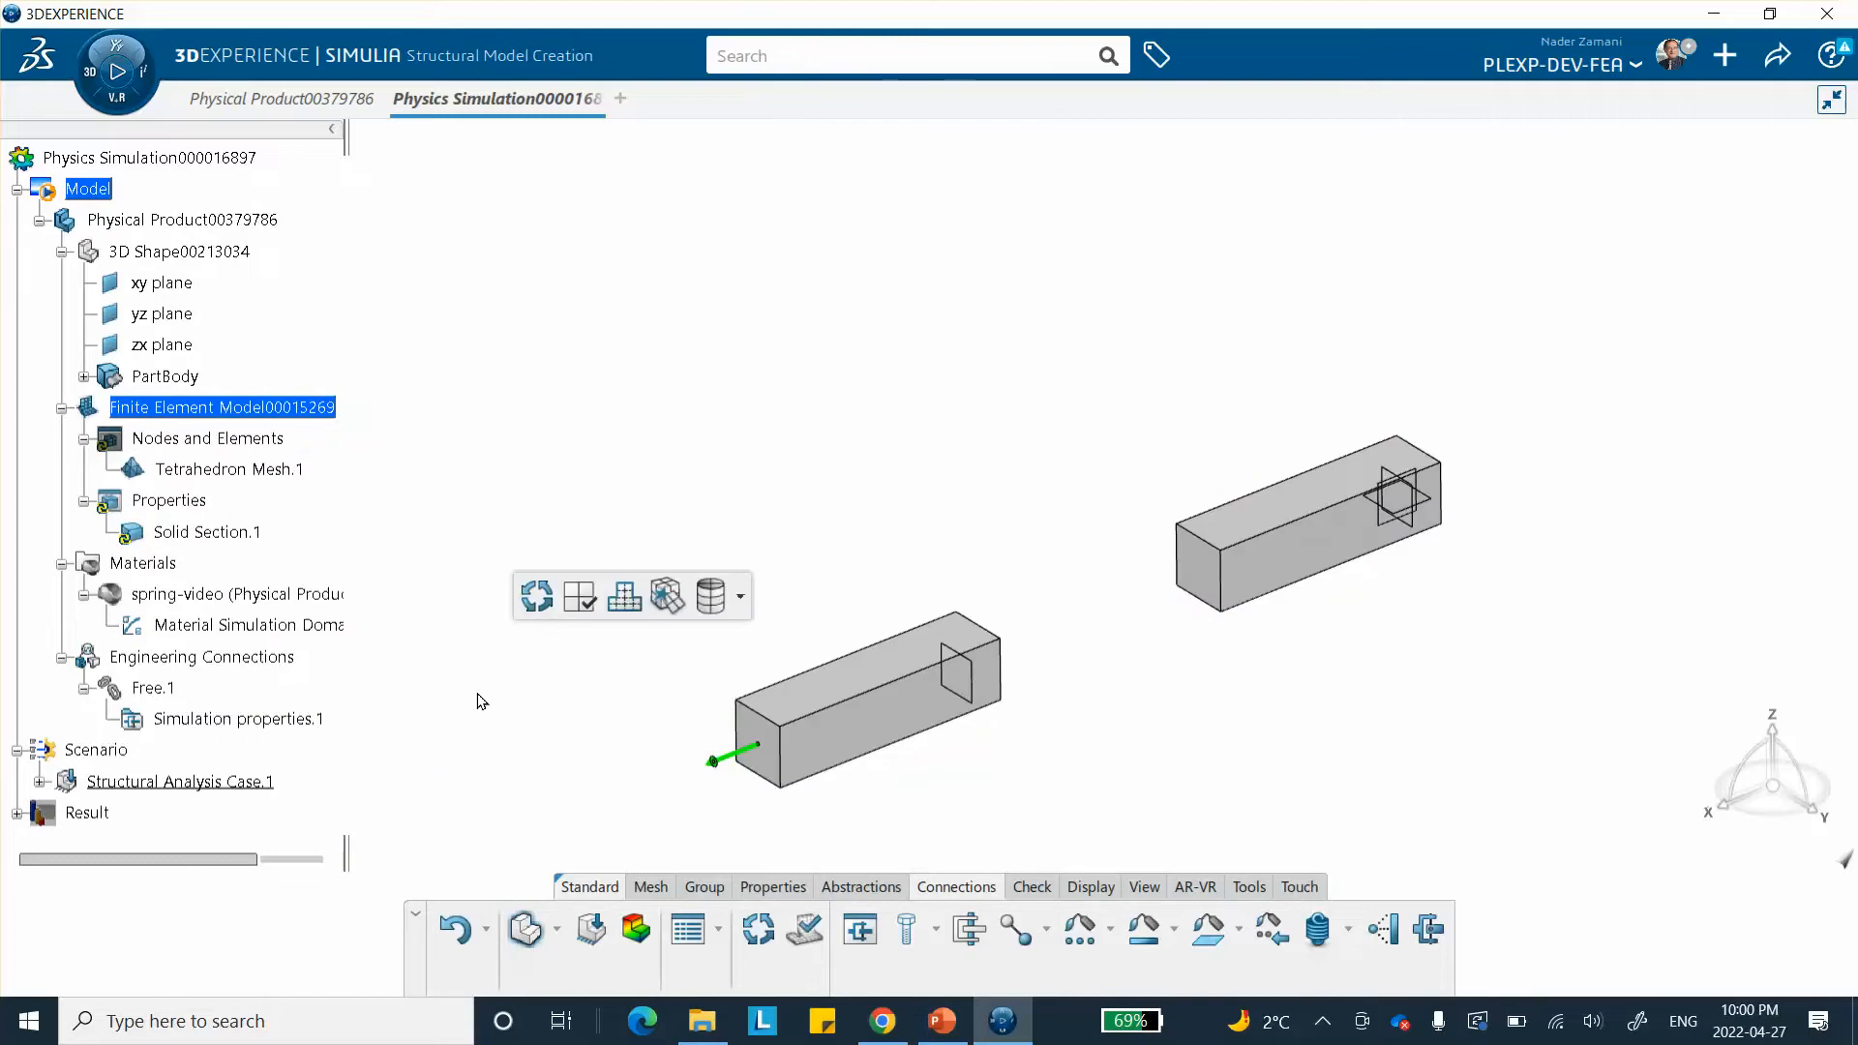
pyautogui.click(1318, 929)
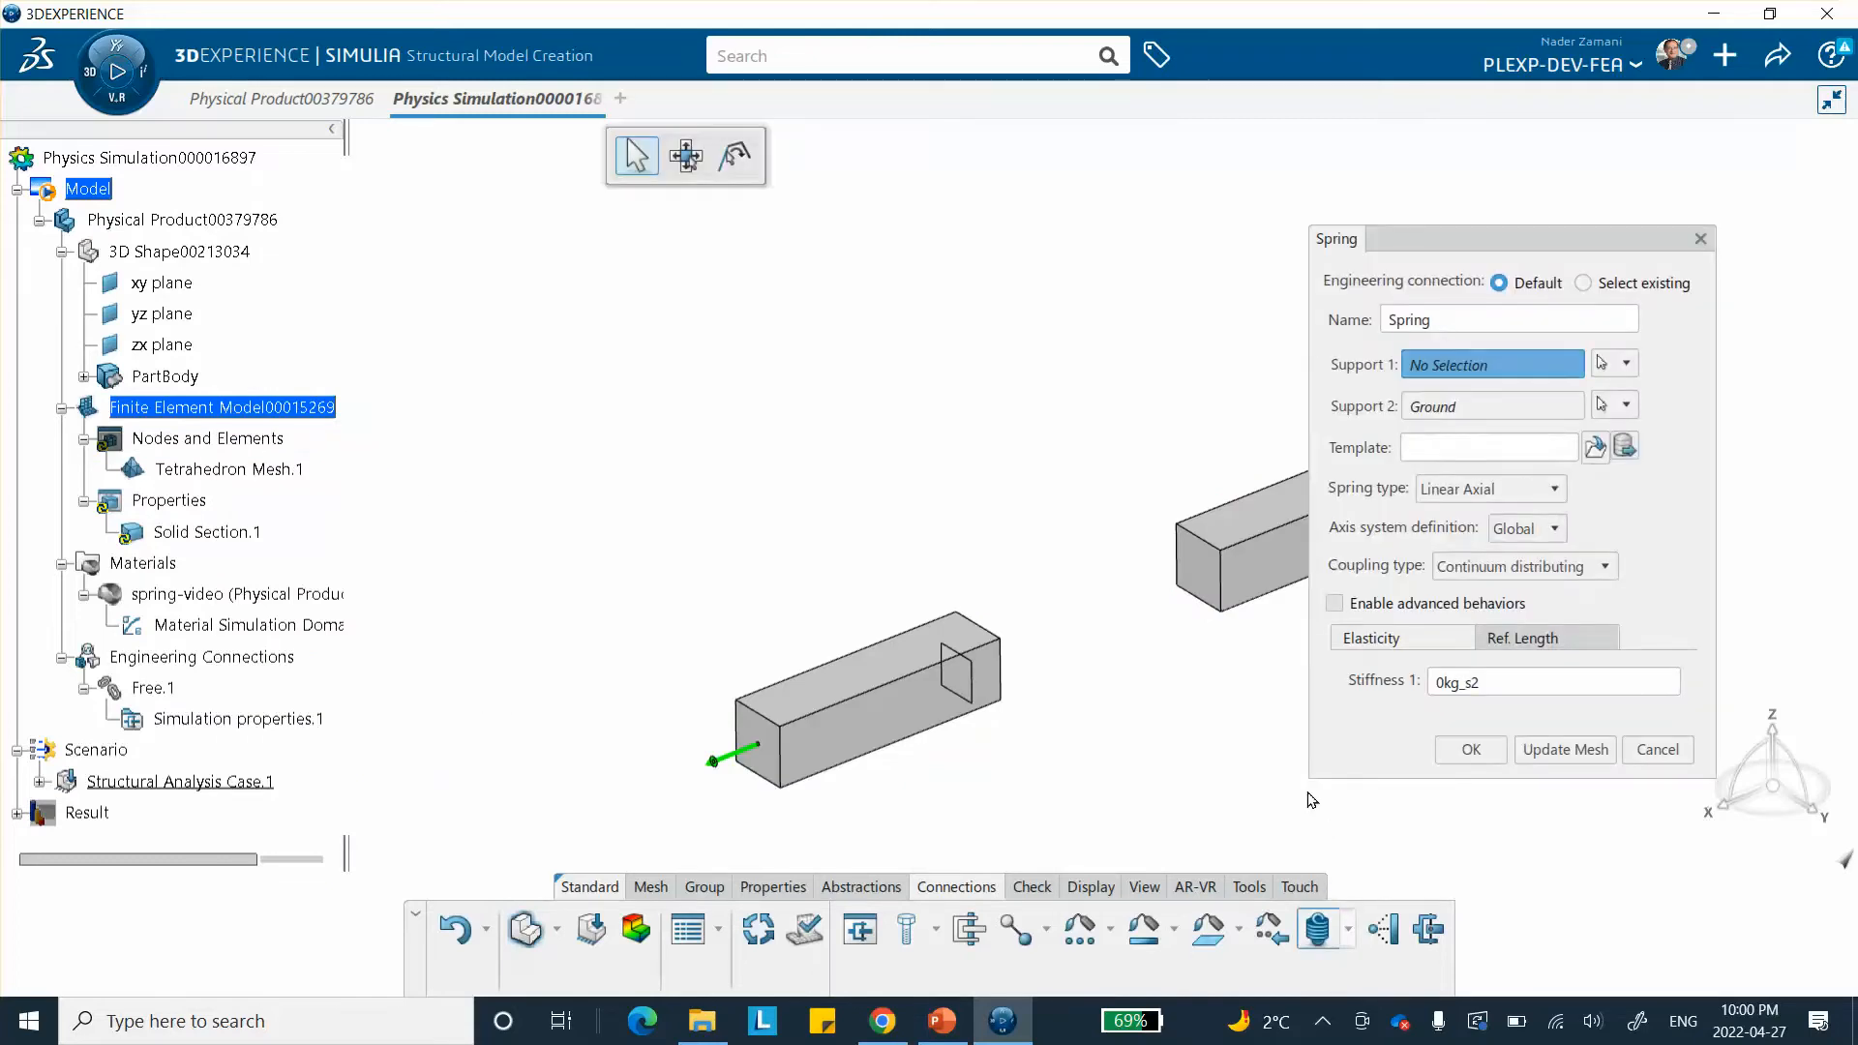
pyautogui.moveTo(1134, 592); pyautogui.dragTo(996, 627, button='middle')
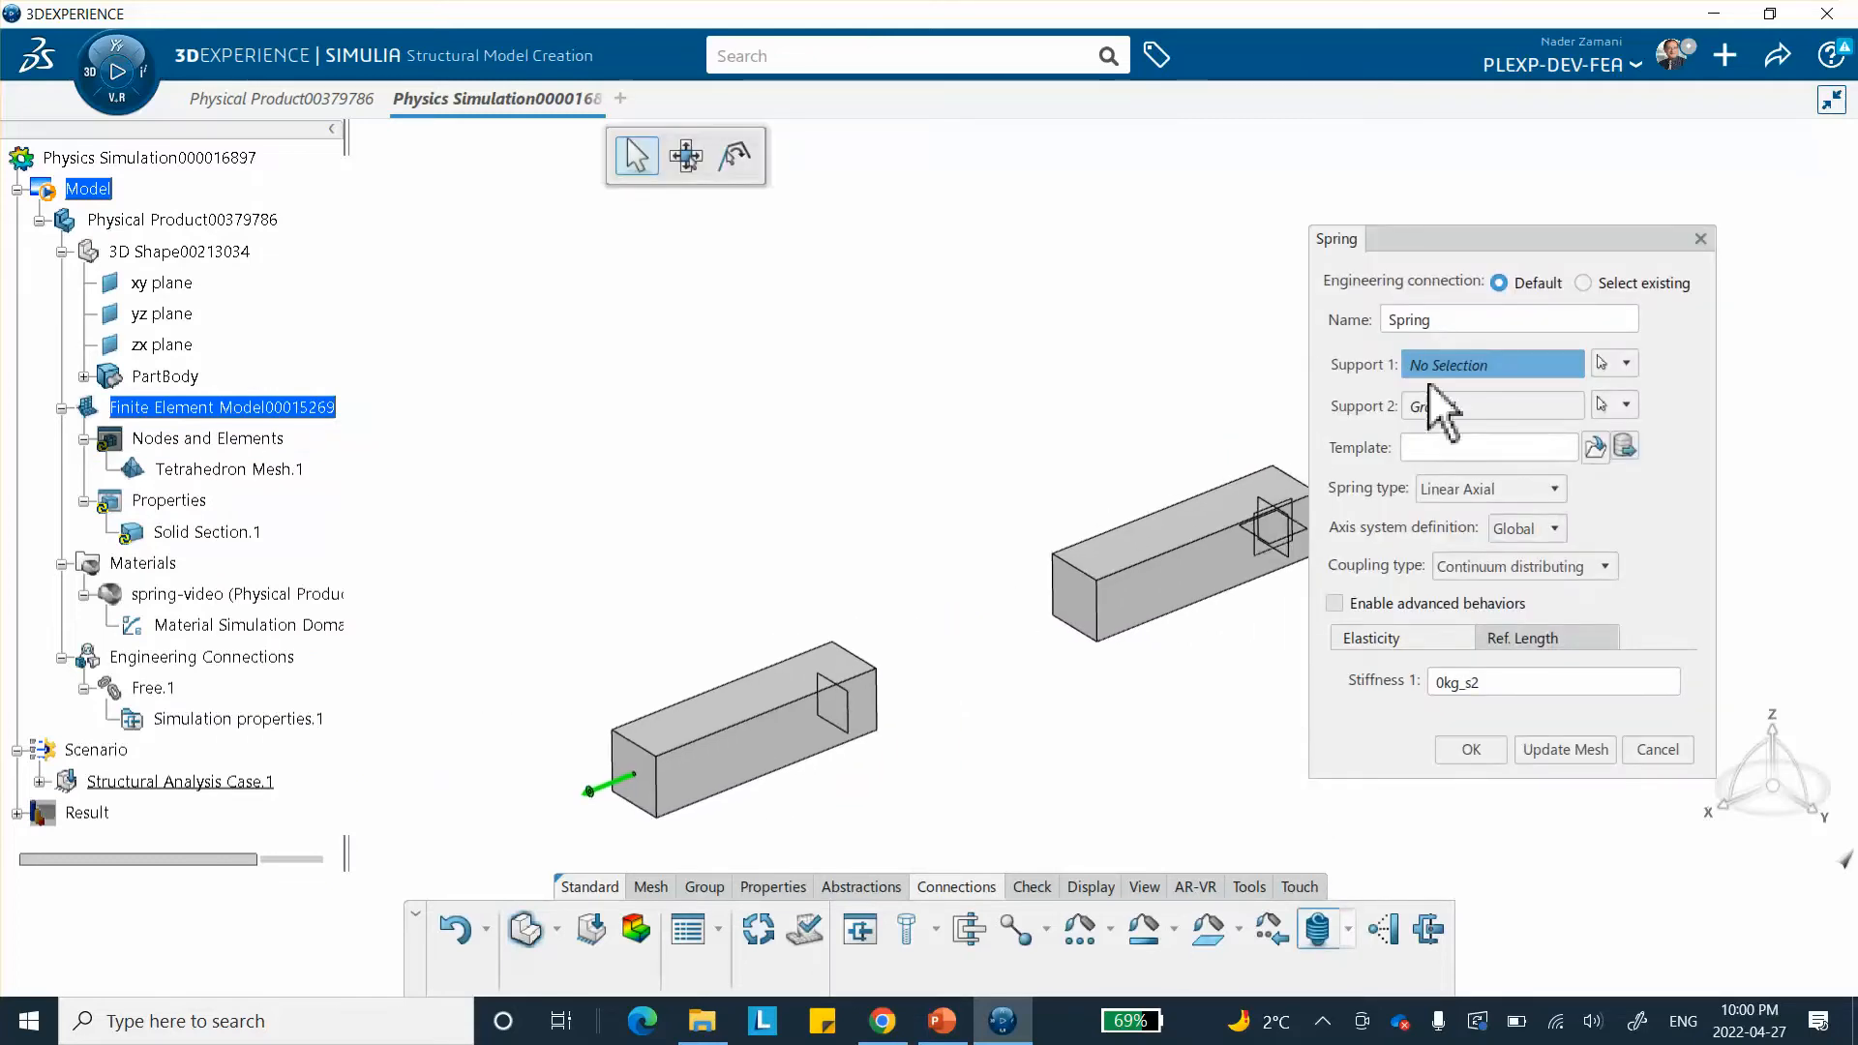
pyautogui.click(878, 733)
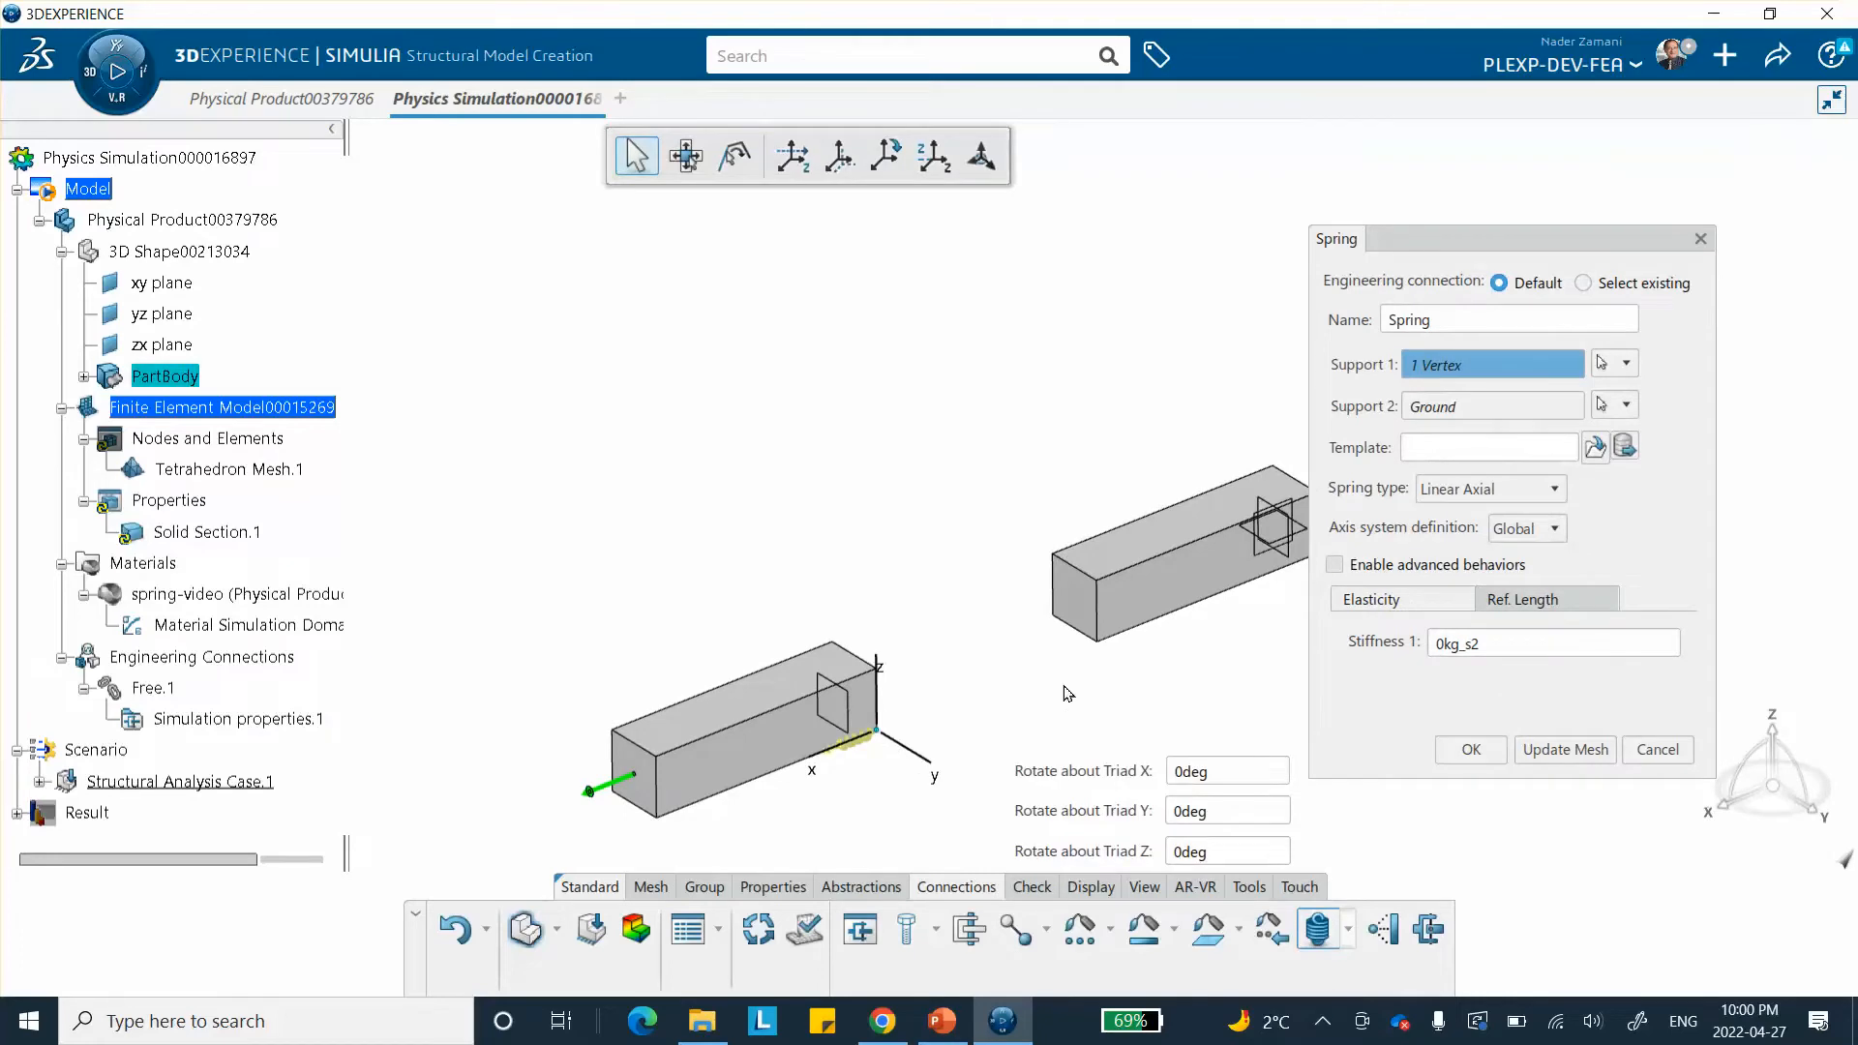
pyautogui.click(1451, 407)
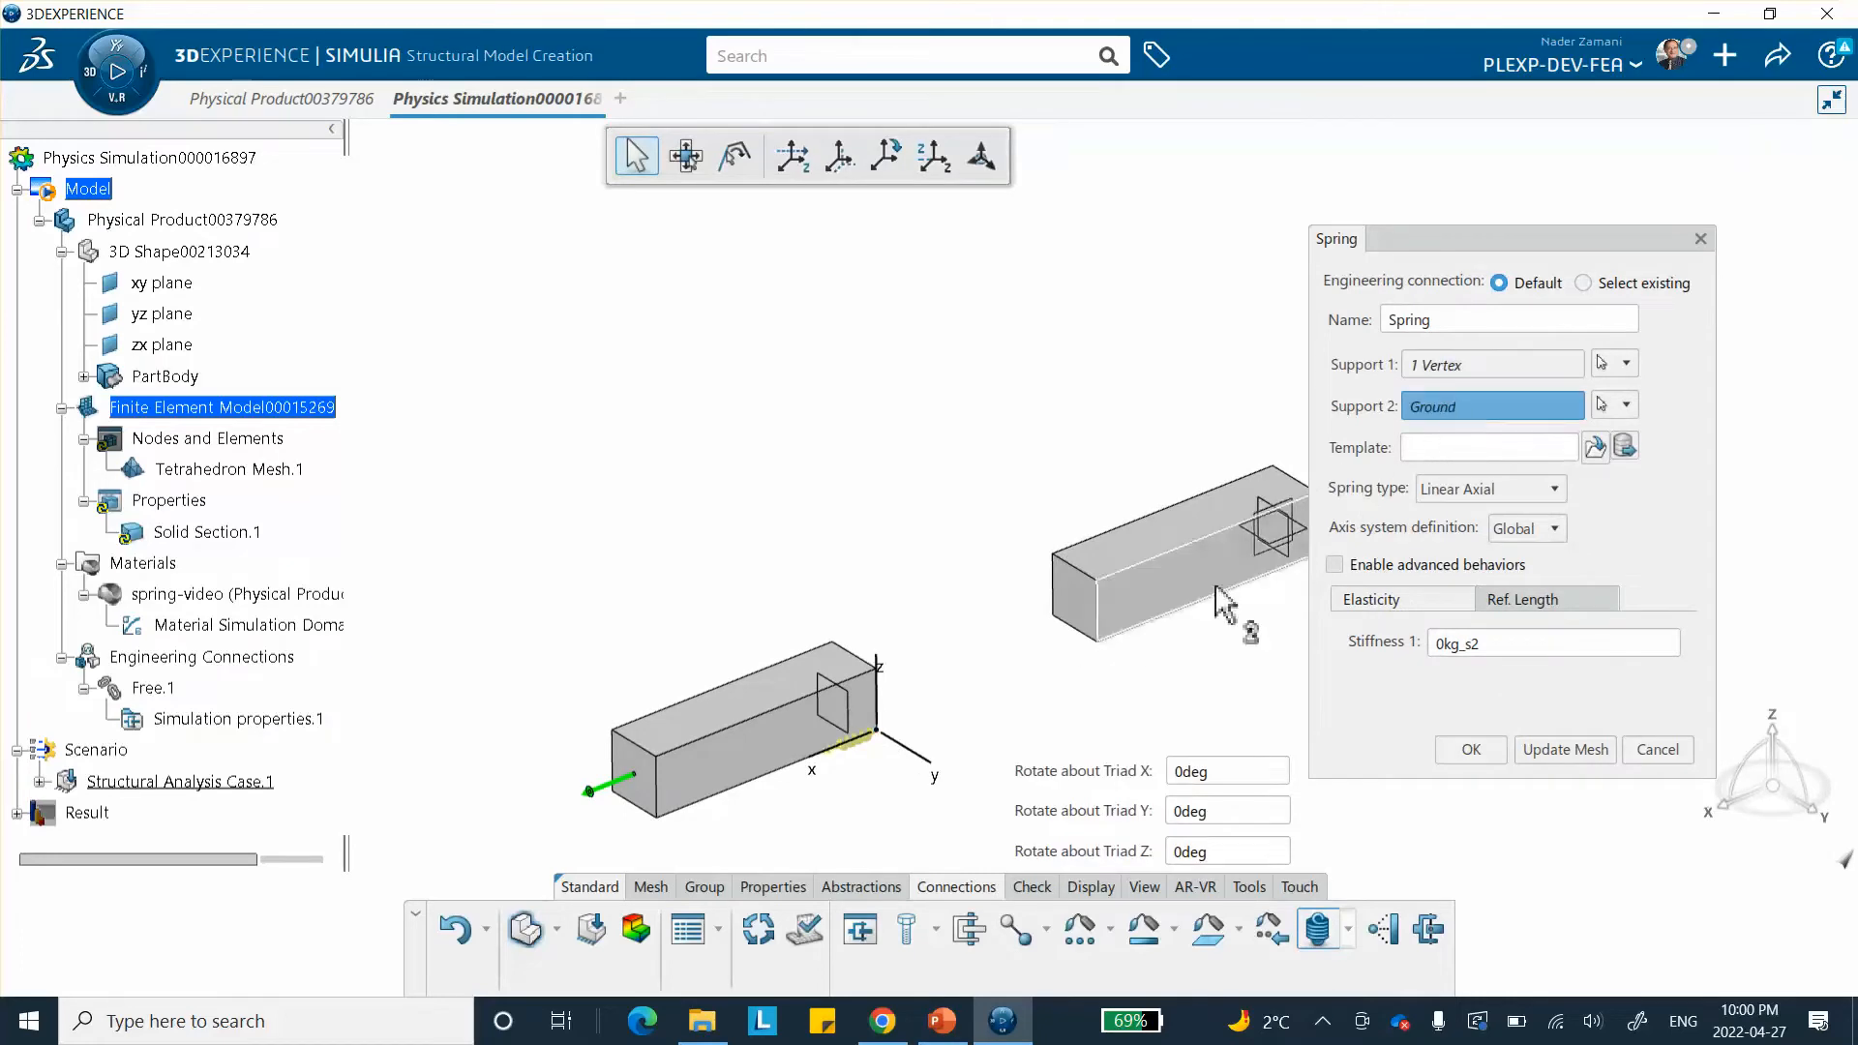
pyautogui.click(1098, 641)
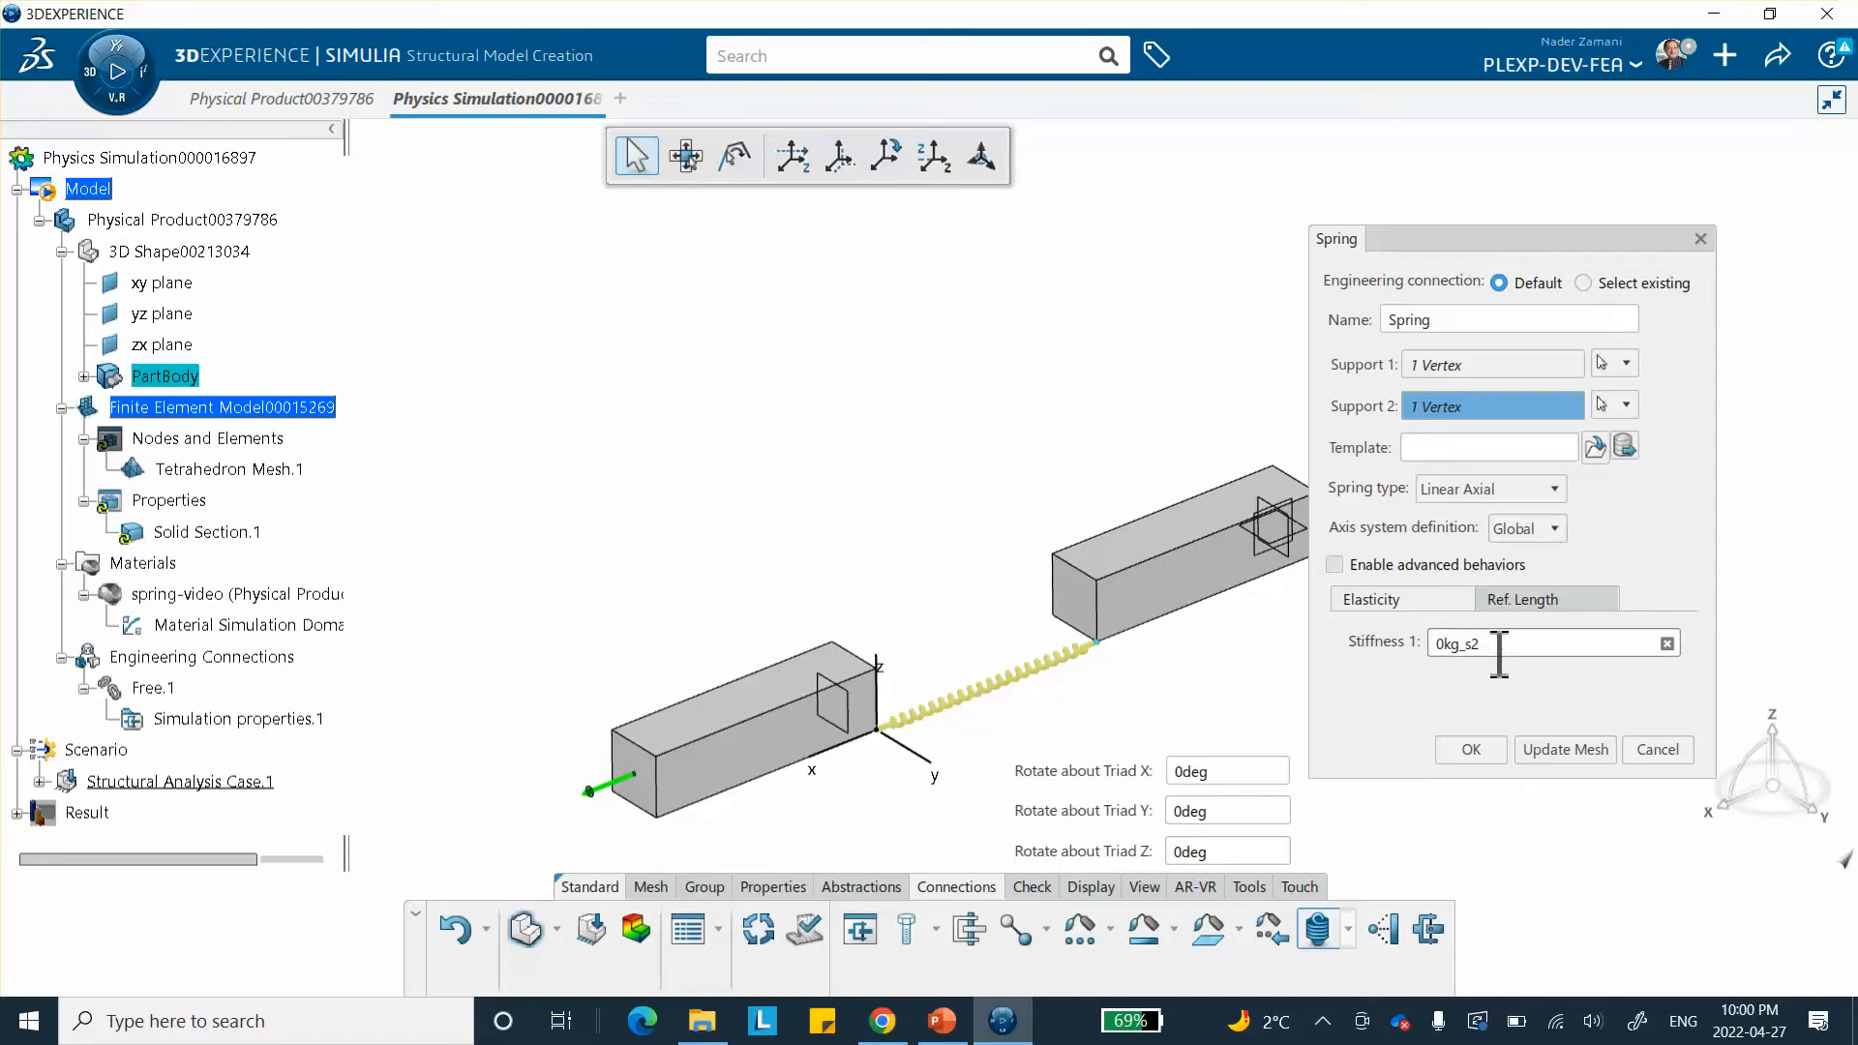
# - Switch to PowerPoint and check the vertex-to-vertex spring settings on slide 9, including the stiffness value
pyautogui.moveTo(1450, 653); pyautogui.dragTo(1415, 658)
pyautogui.click(942, 1021)
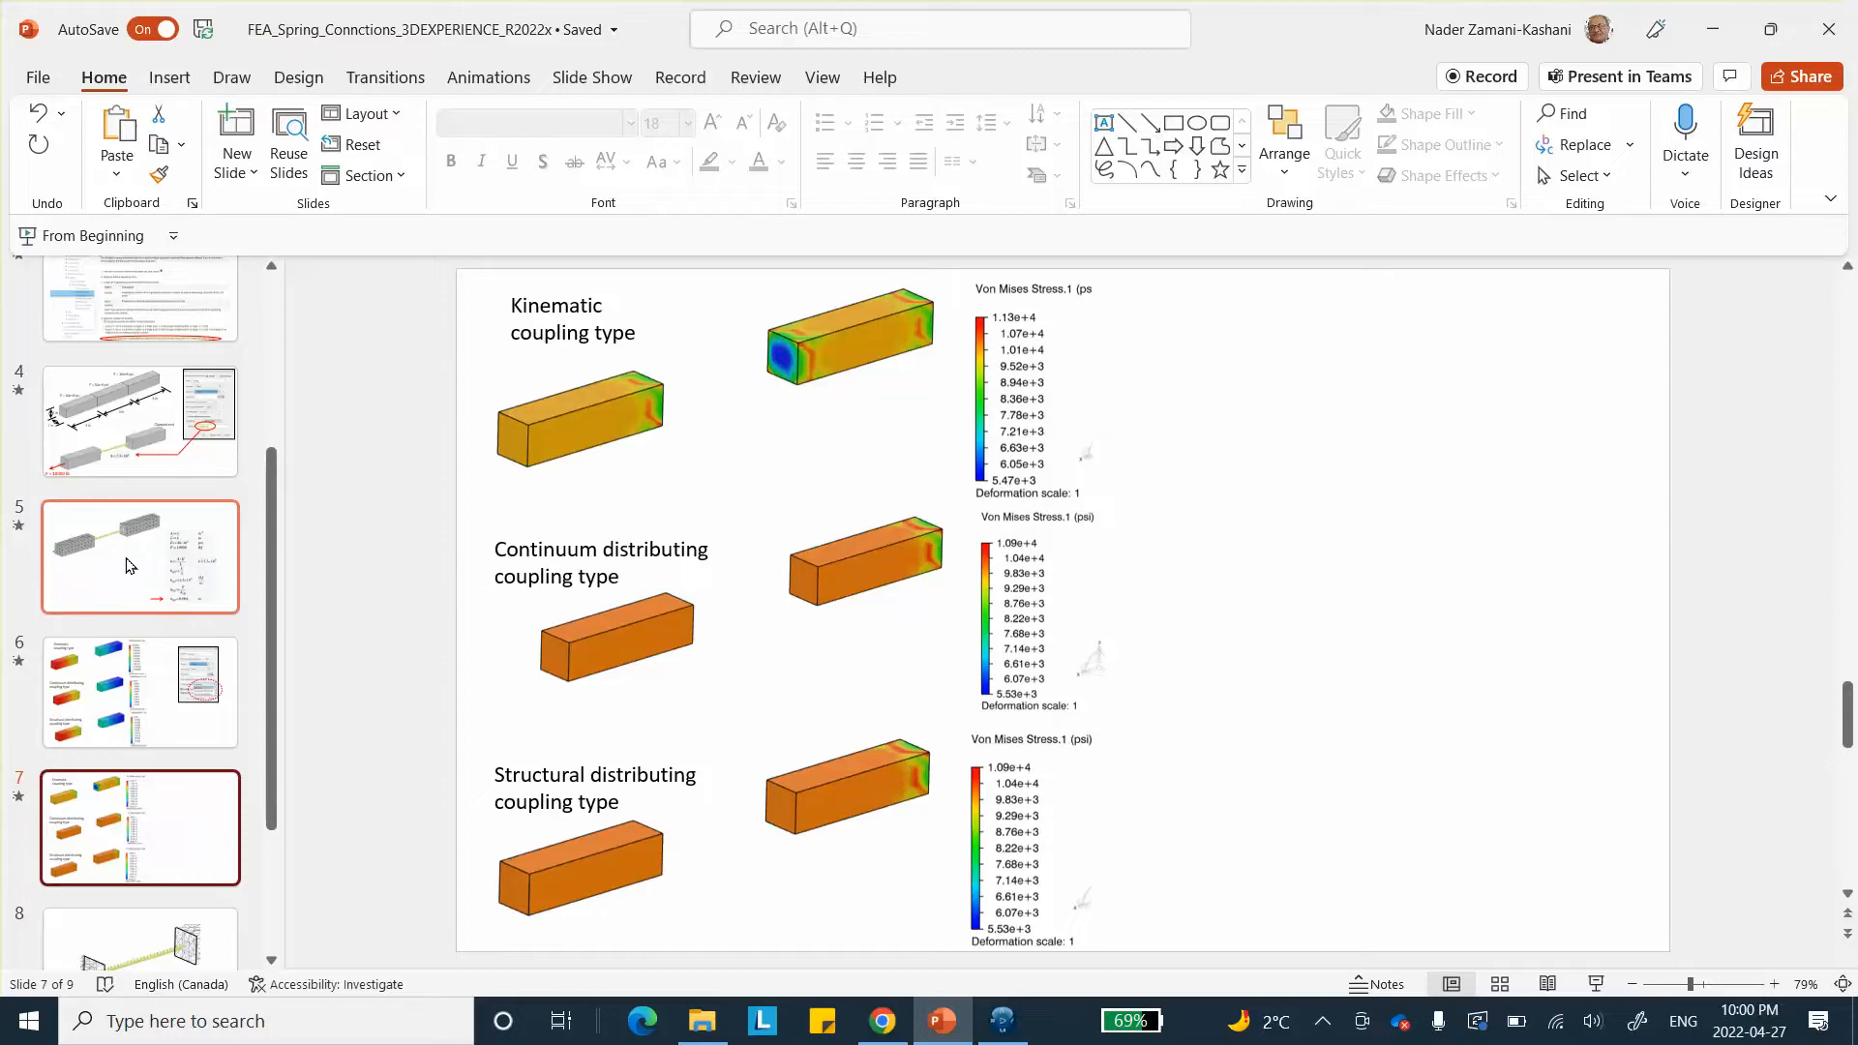
pyautogui.scroll(-3, 155, 823)
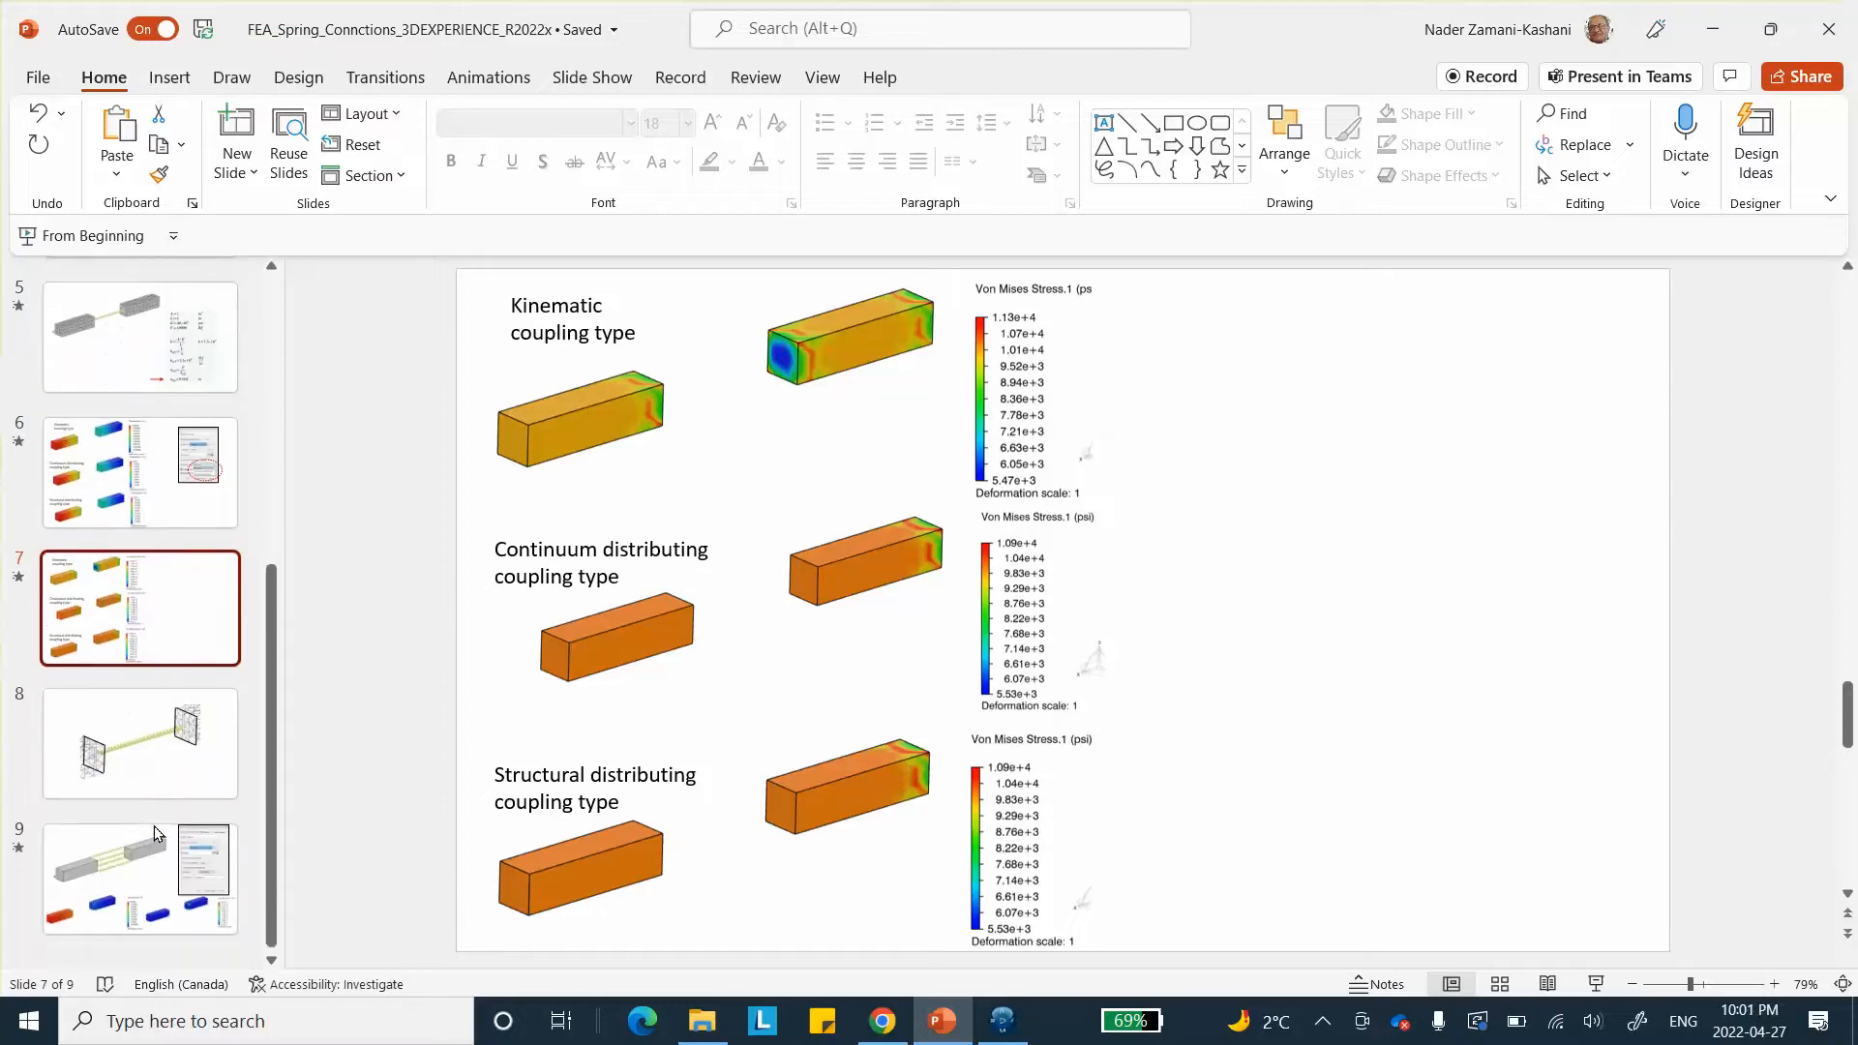
pyautogui.click(155, 834)
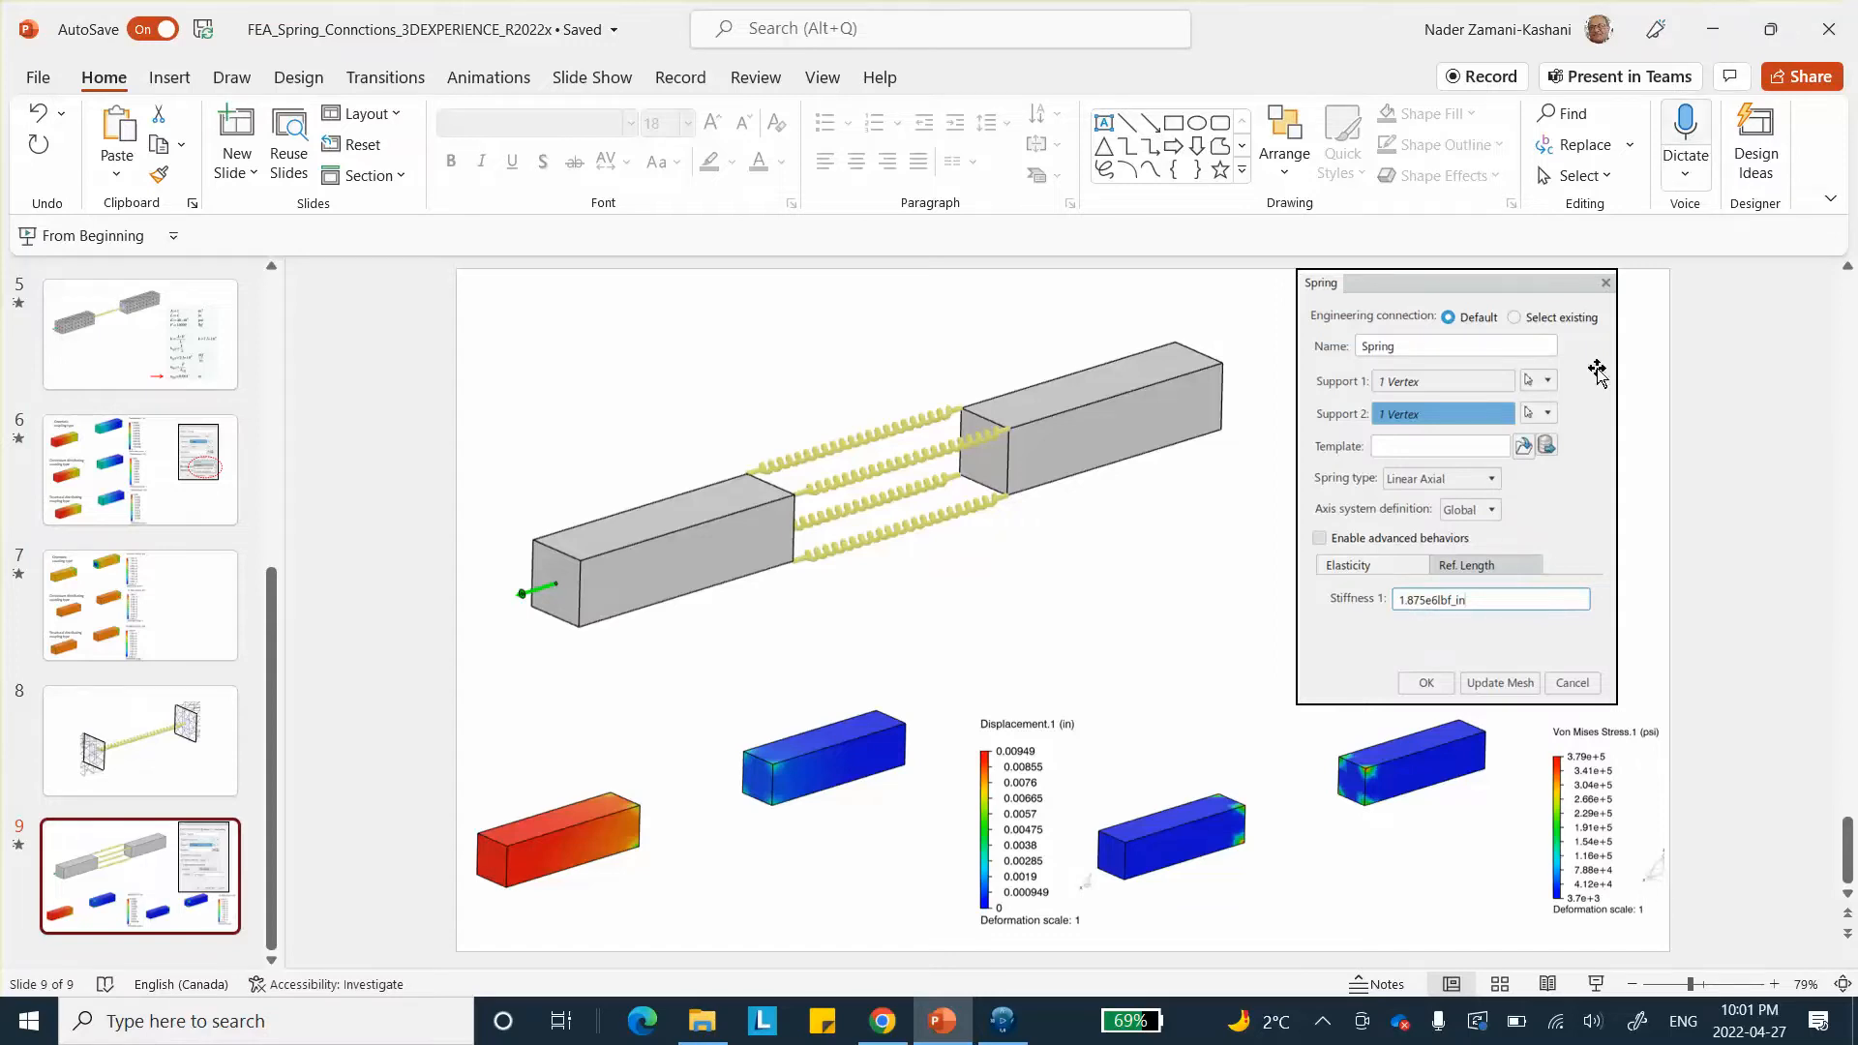
pyautogui.click(1713, 37)
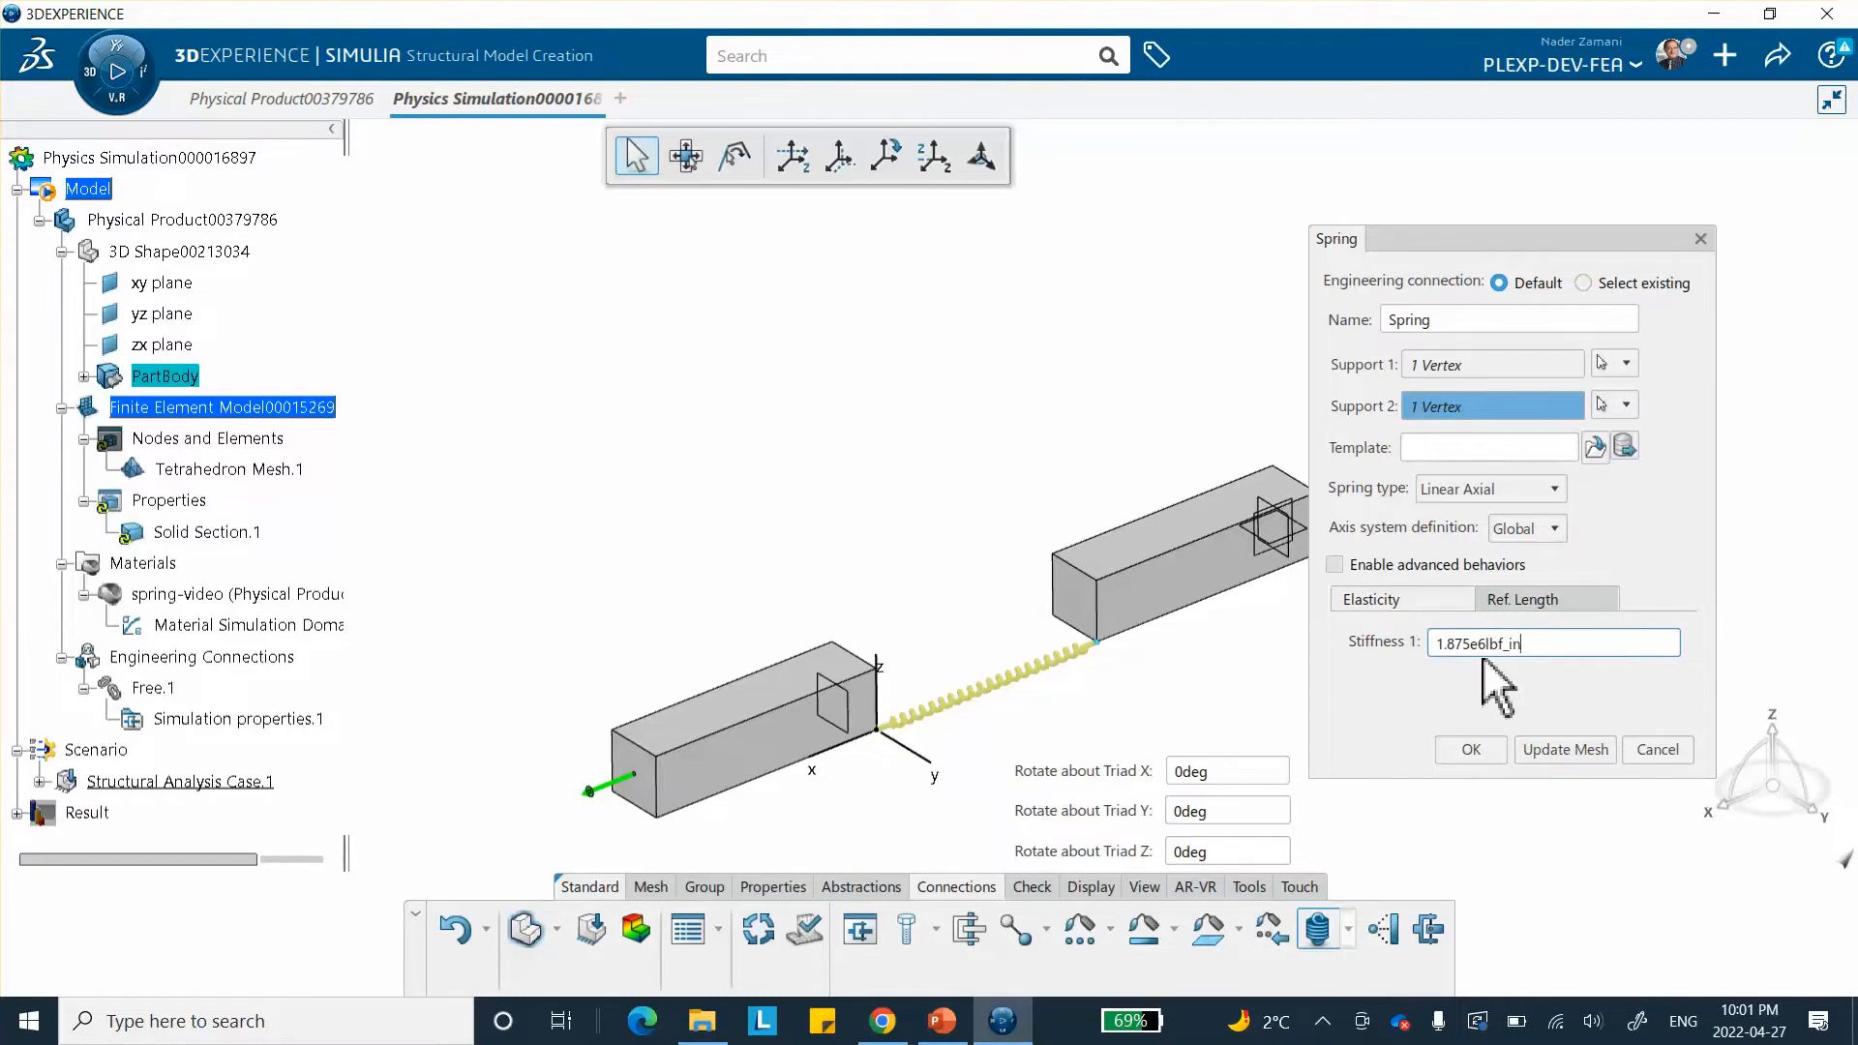
# - Set the lower corner spring's Stiffness 1 to 1.875e6lbf_in, copy the converted value, and create the spring
pyautogui.moveTo(1519, 645); pyautogui.dragTo(1405, 637)
pyautogui.rightClick(1477, 643)
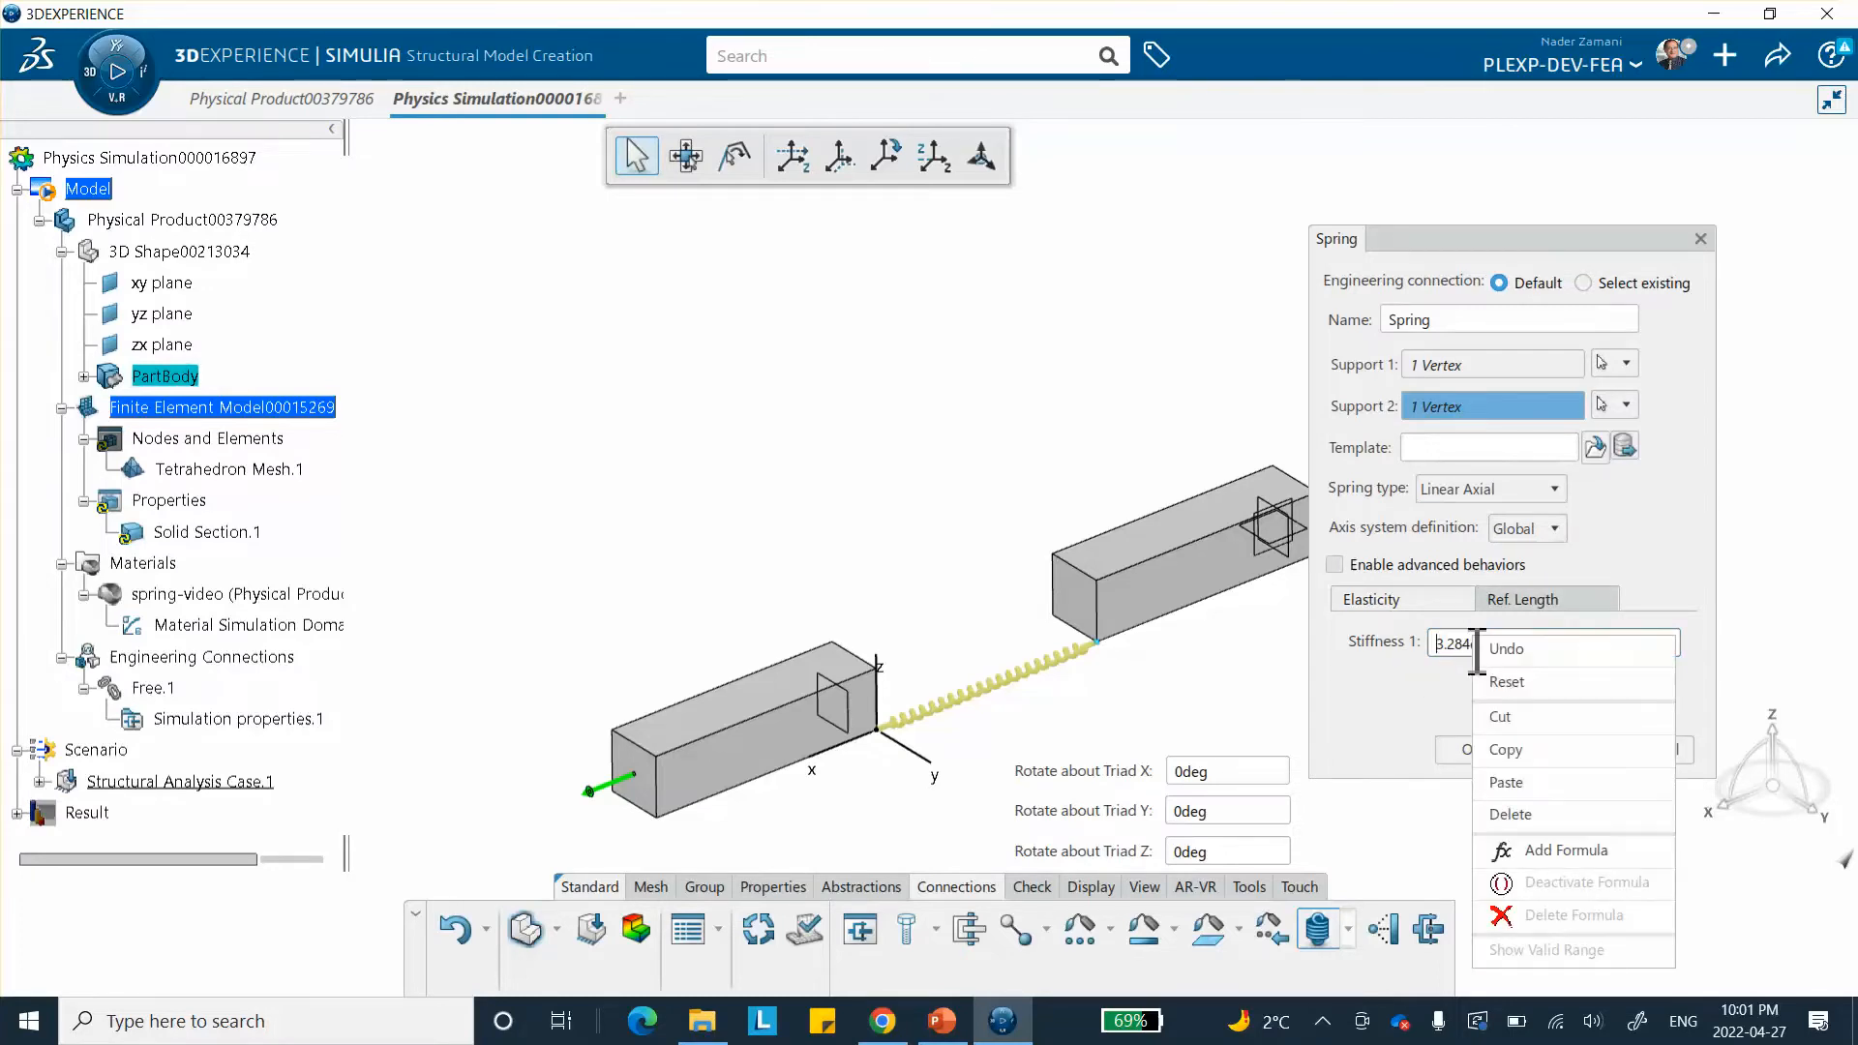
pyautogui.click(1517, 752)
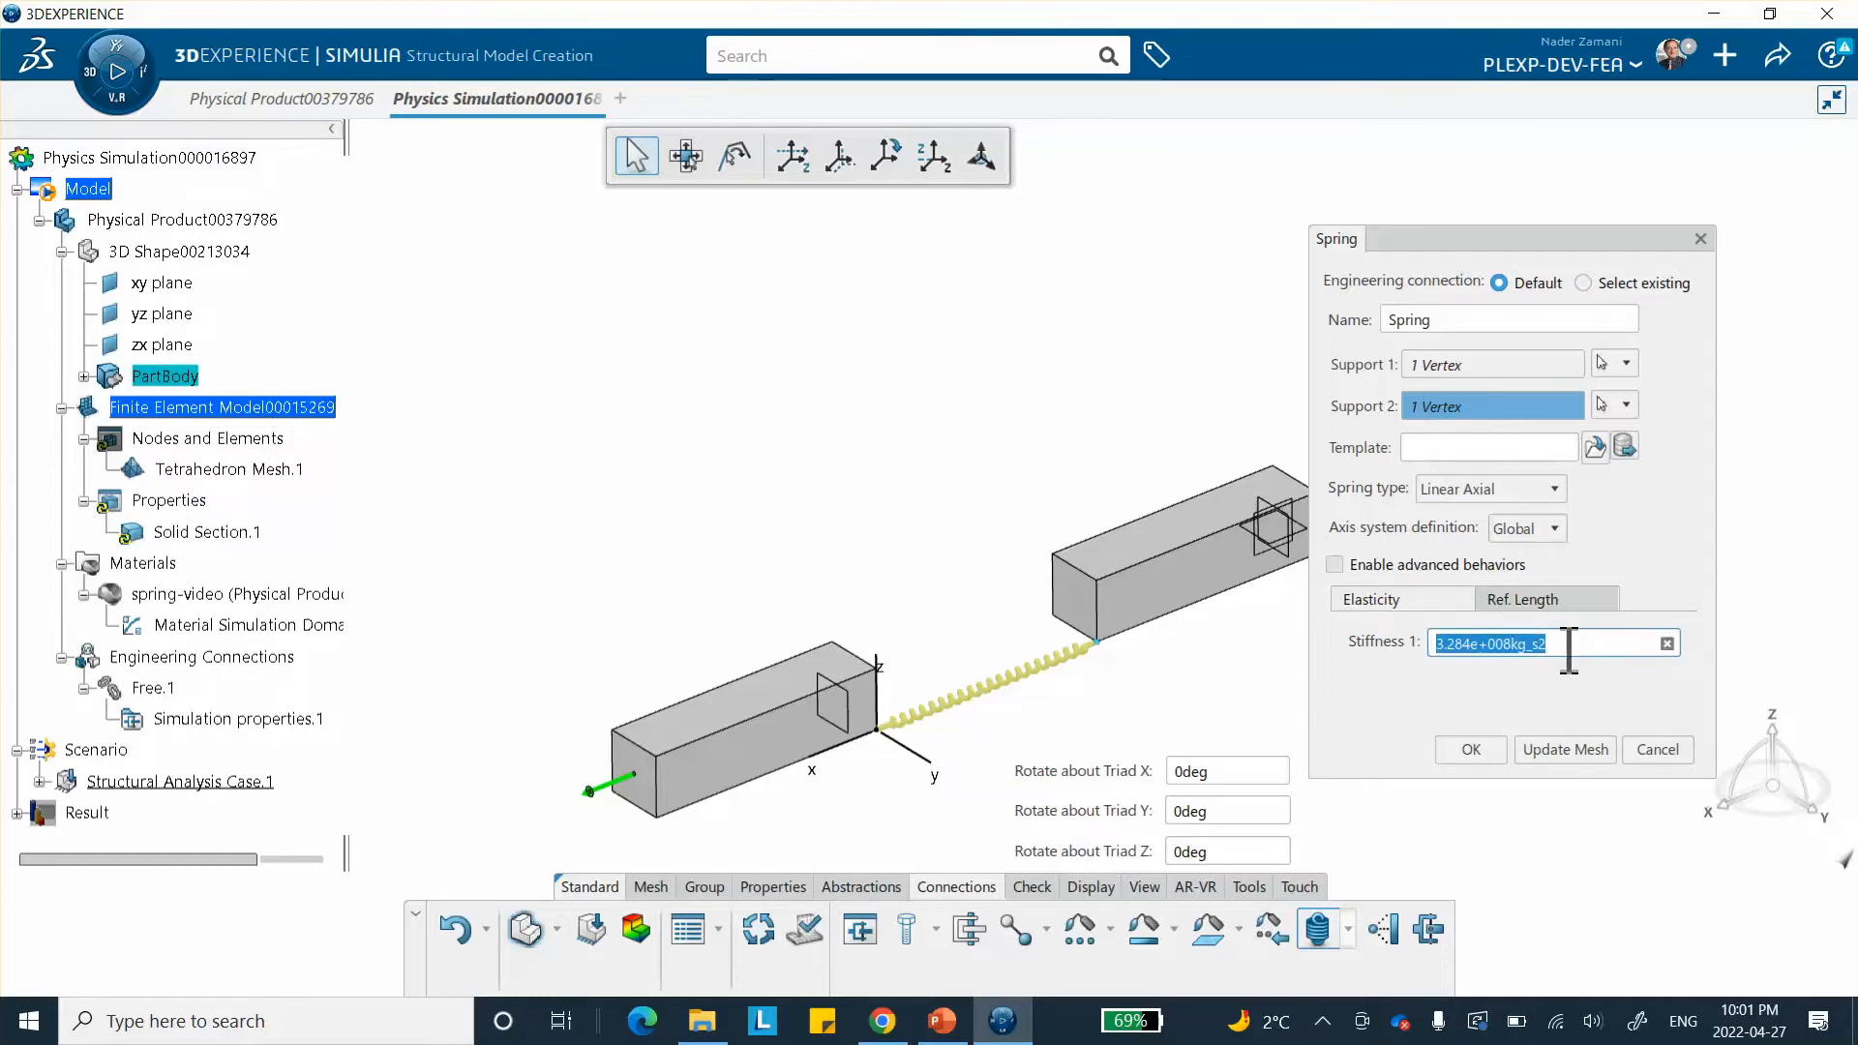
pyautogui.click(1471, 750)
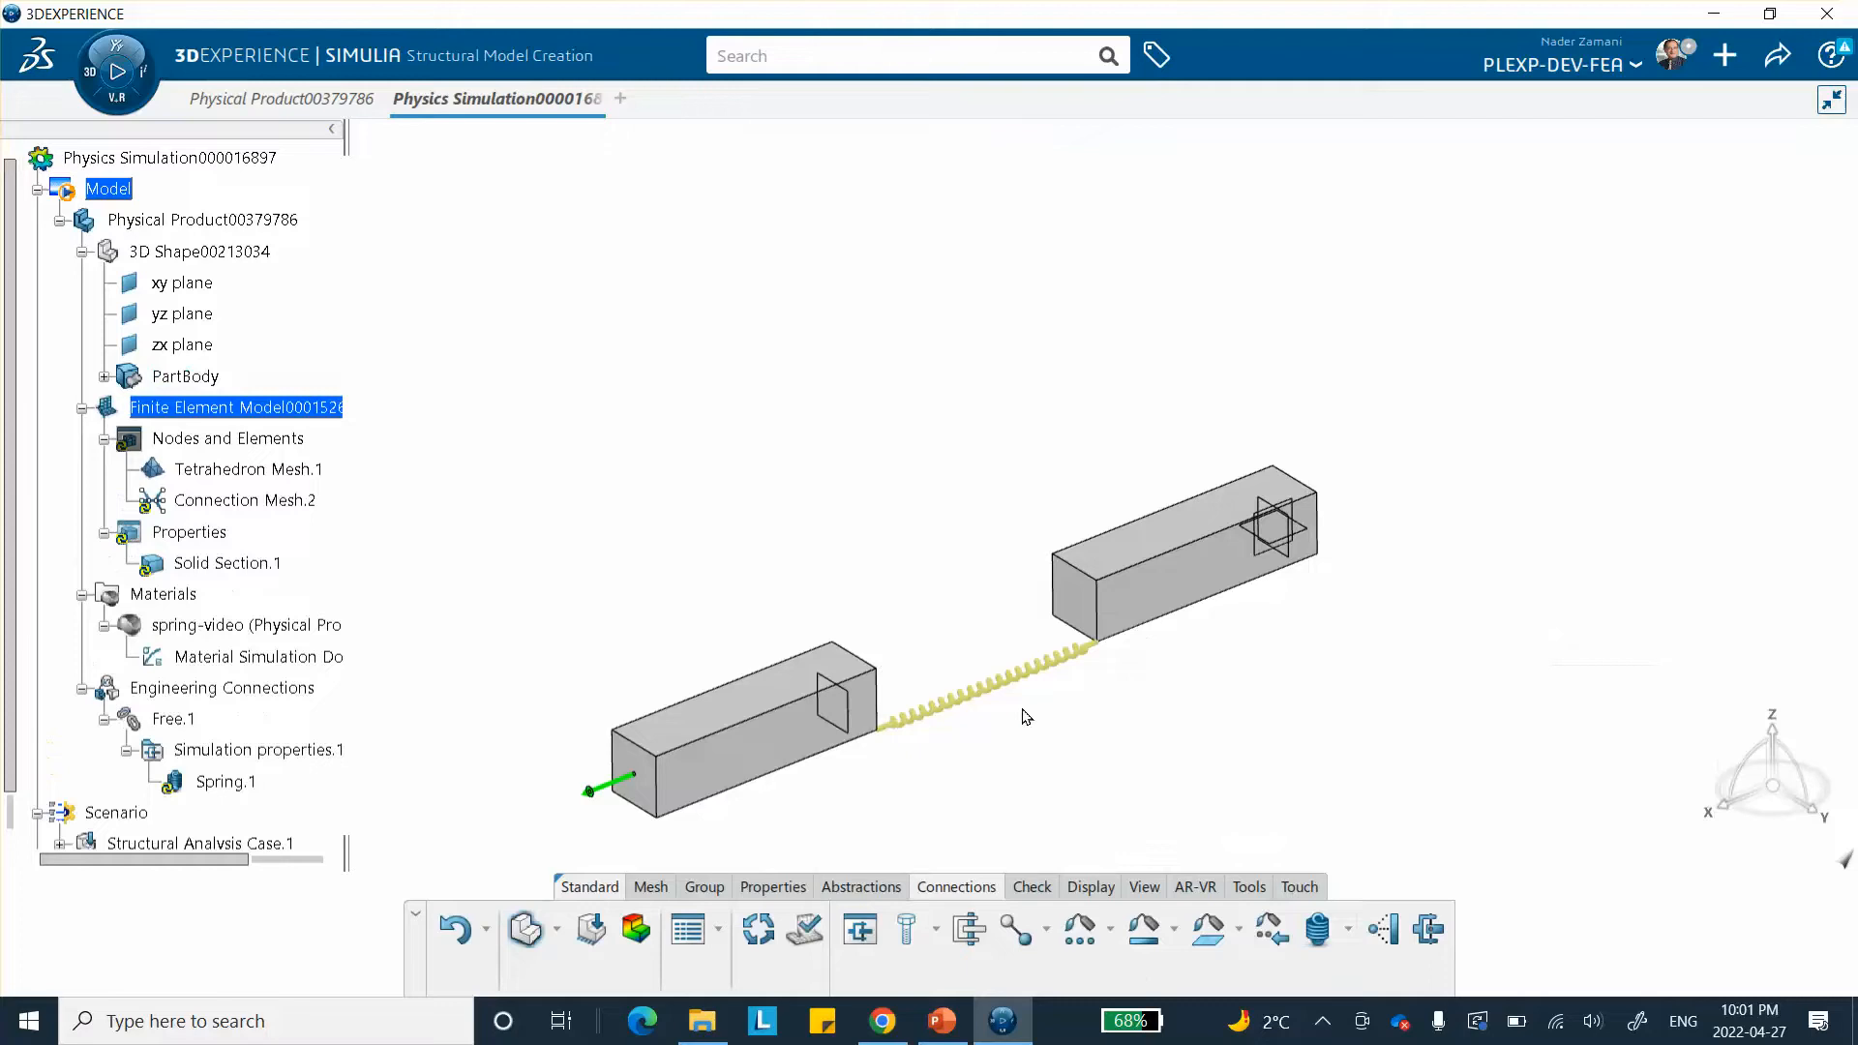
# - Define a second Linear Axial spring between the matching upper corner vertices directly above the first spring
pyautogui.click(1318, 929)
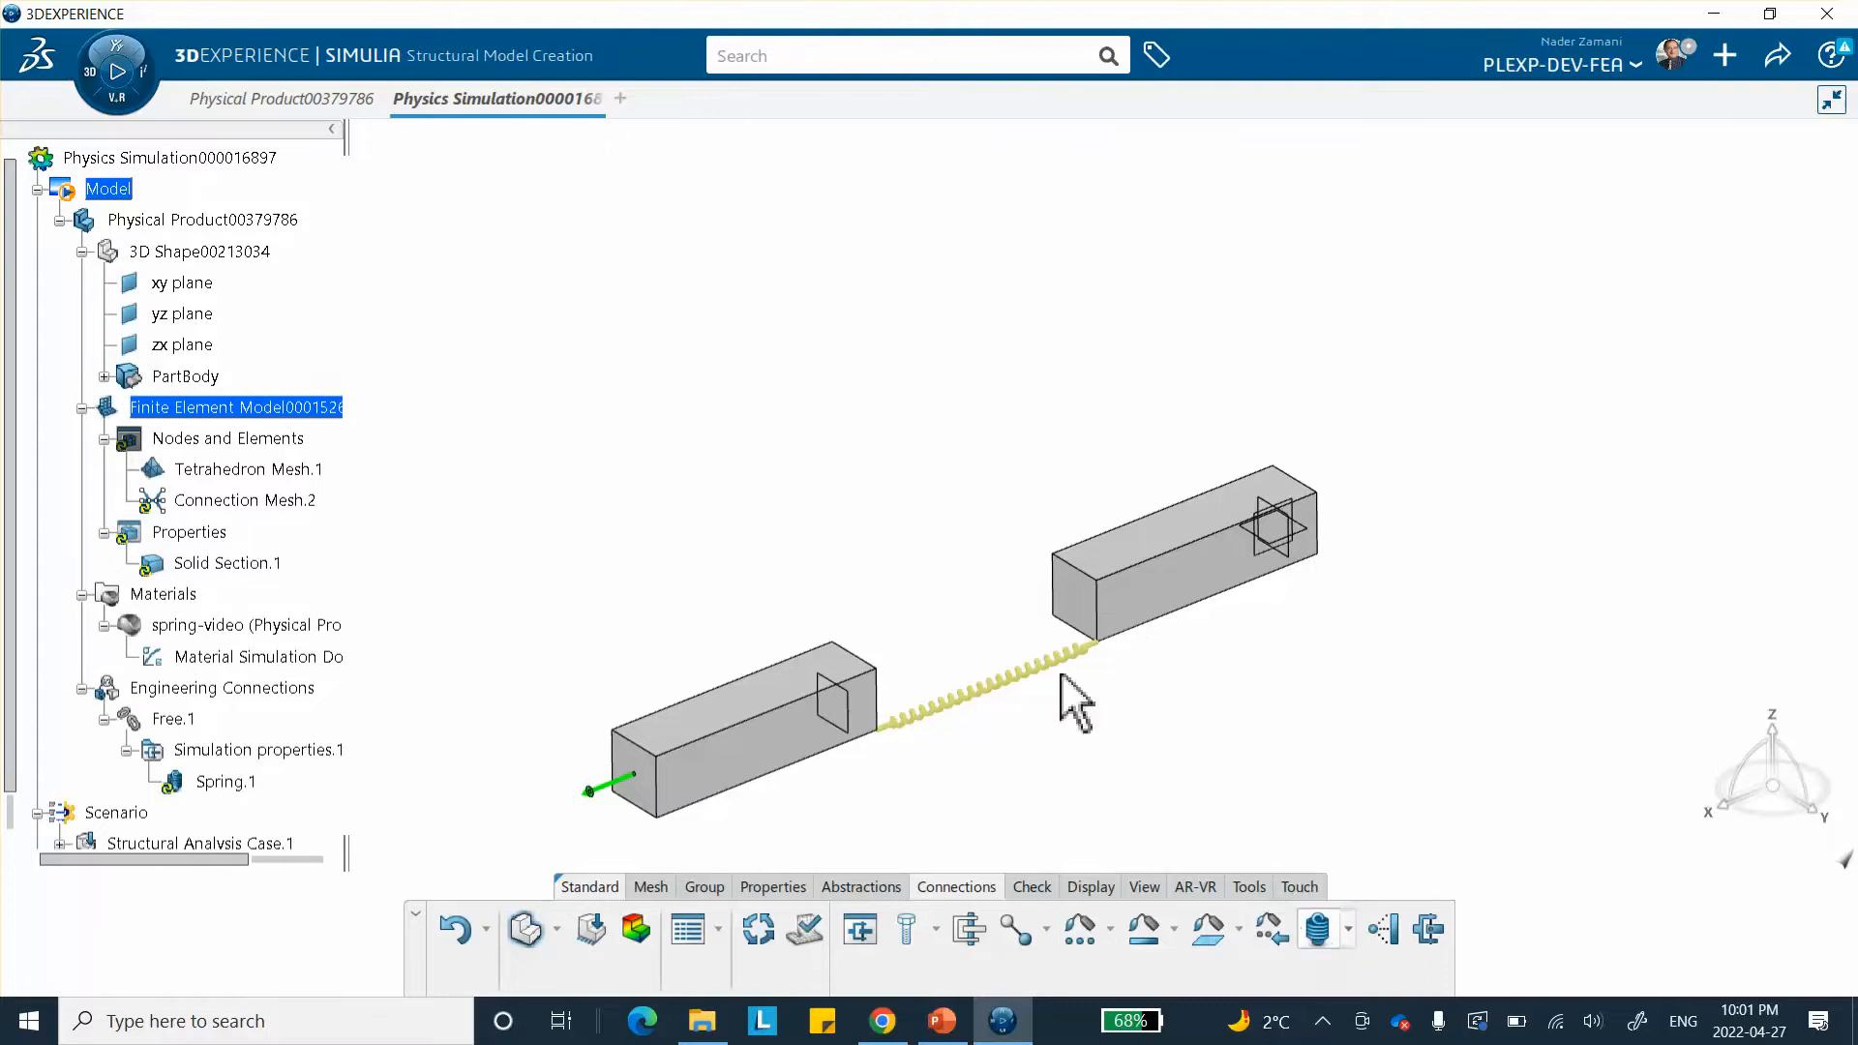
pyautogui.click(878, 671)
pyautogui.click(1432, 405)
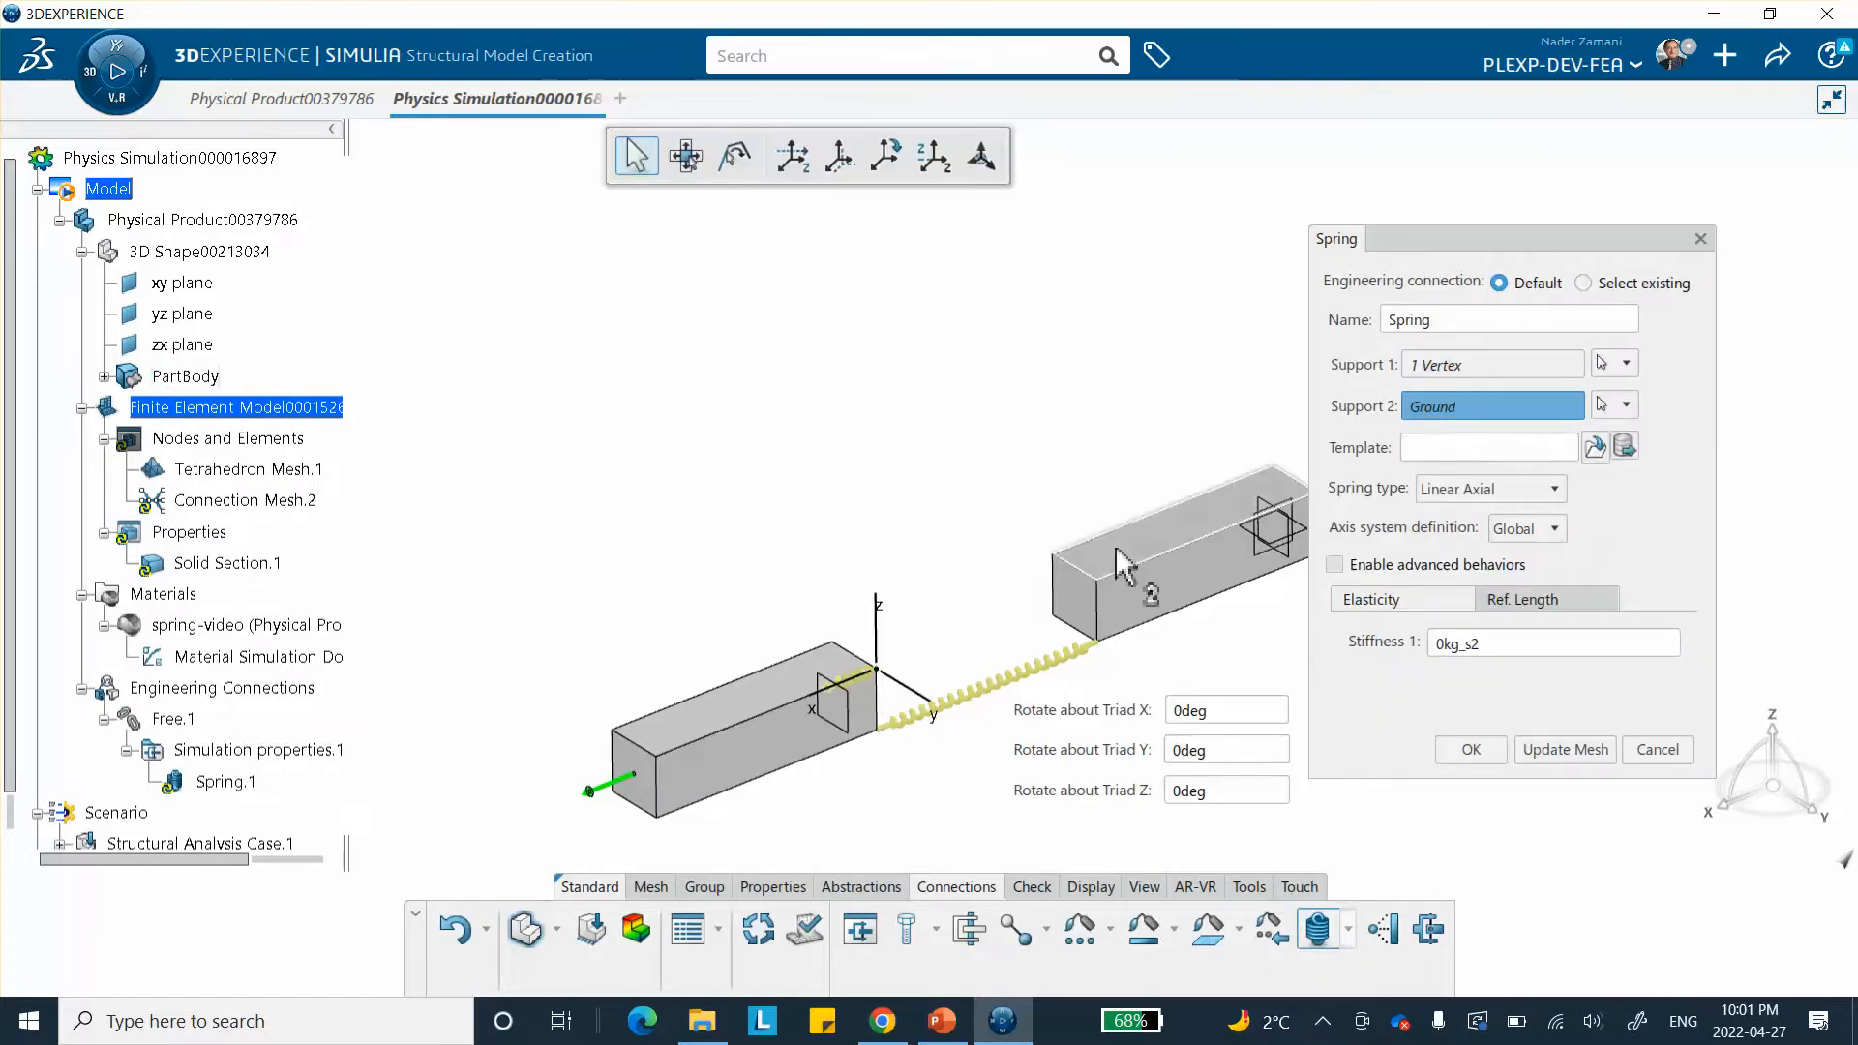
pyautogui.click(1106, 584)
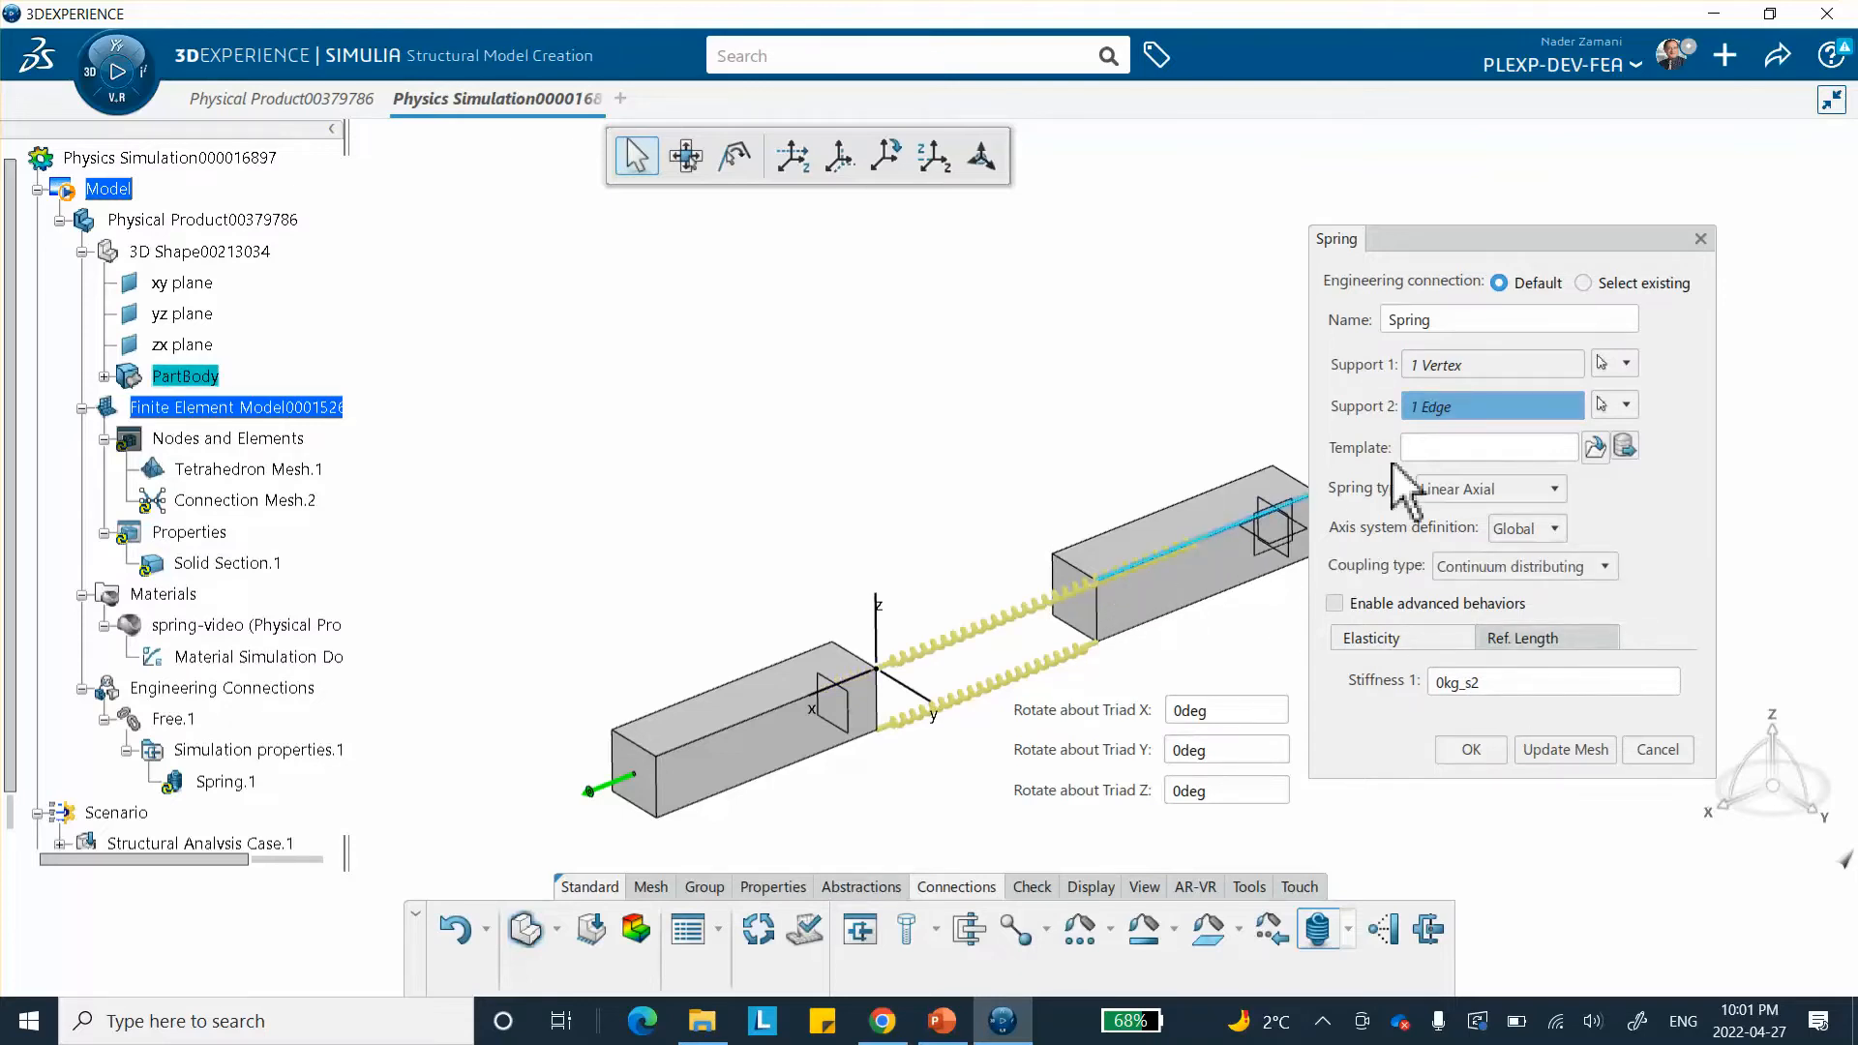
pyautogui.rightClick(1463, 408)
pyautogui.click(1479, 494)
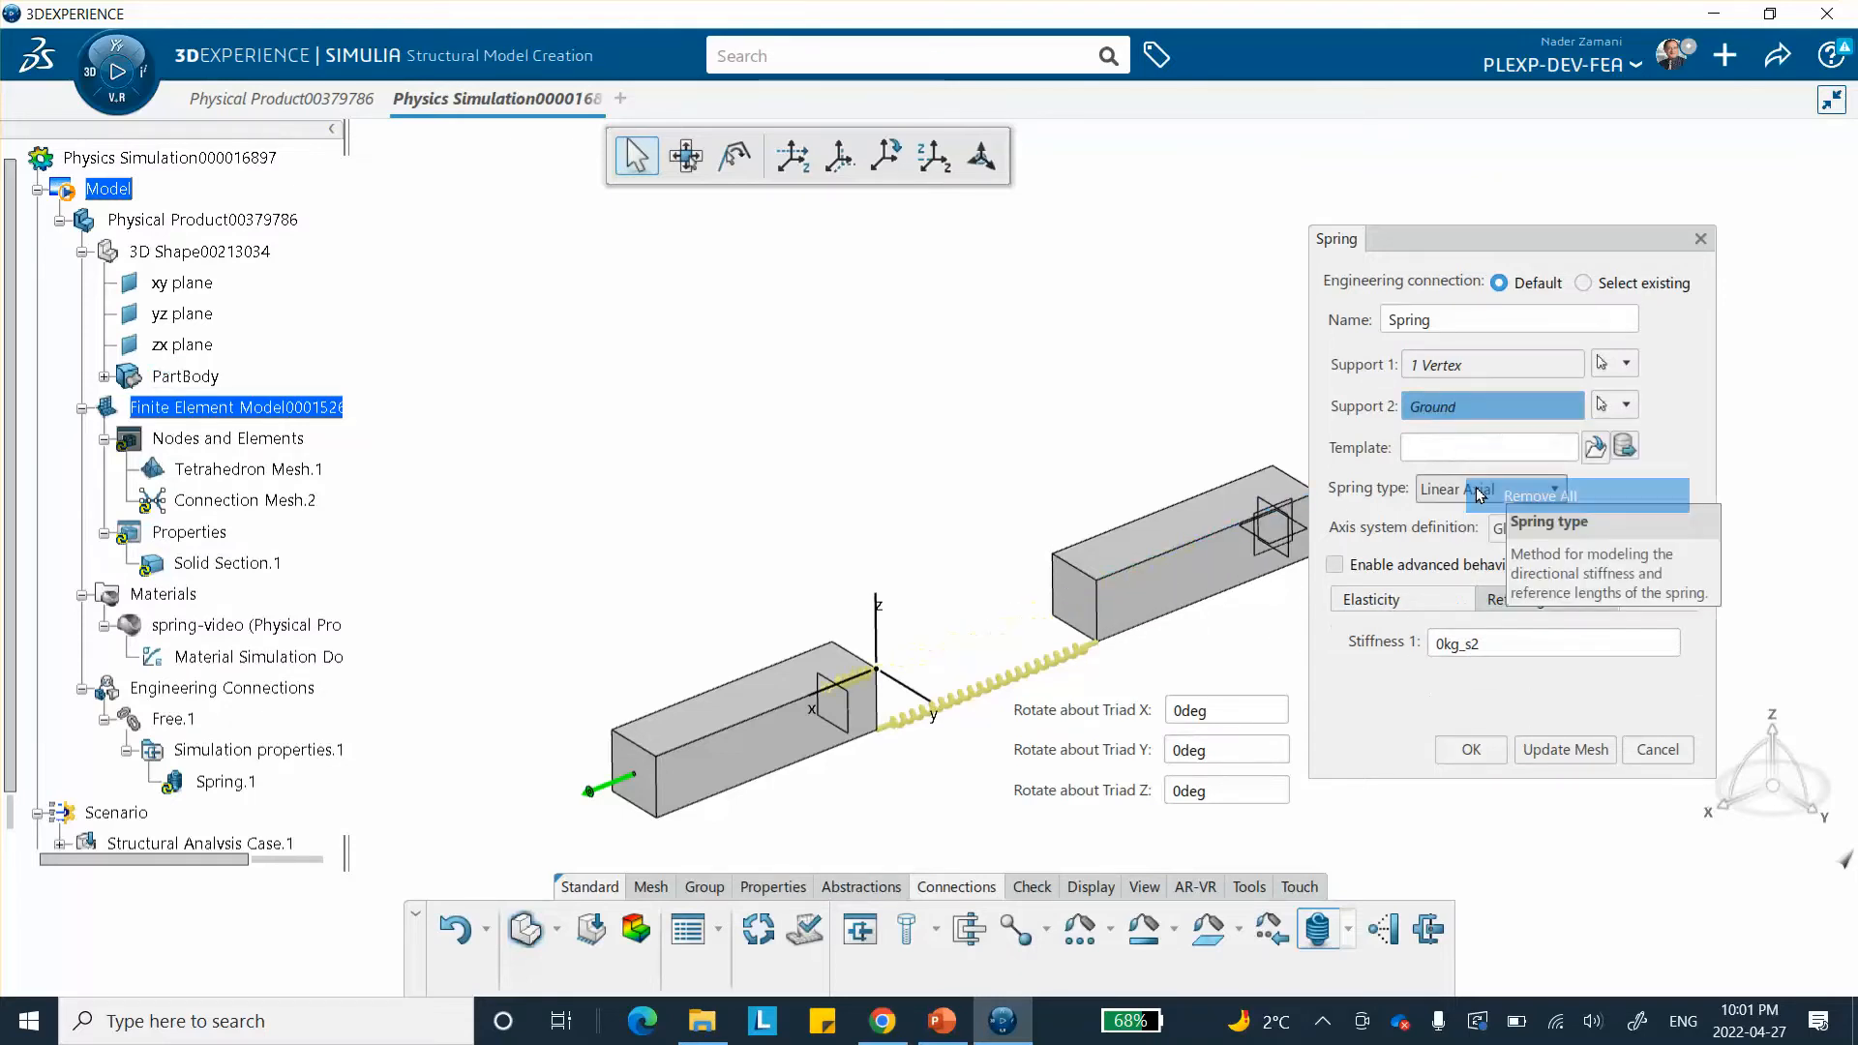
pyautogui.click(1098, 583)
# - Set the second spring's Stiffness 1 to 1.875e6lbf_in
pyautogui.moveTo(1491, 661); pyautogui.dragTo(1359, 651)
pyautogui.rightClick(1459, 654)
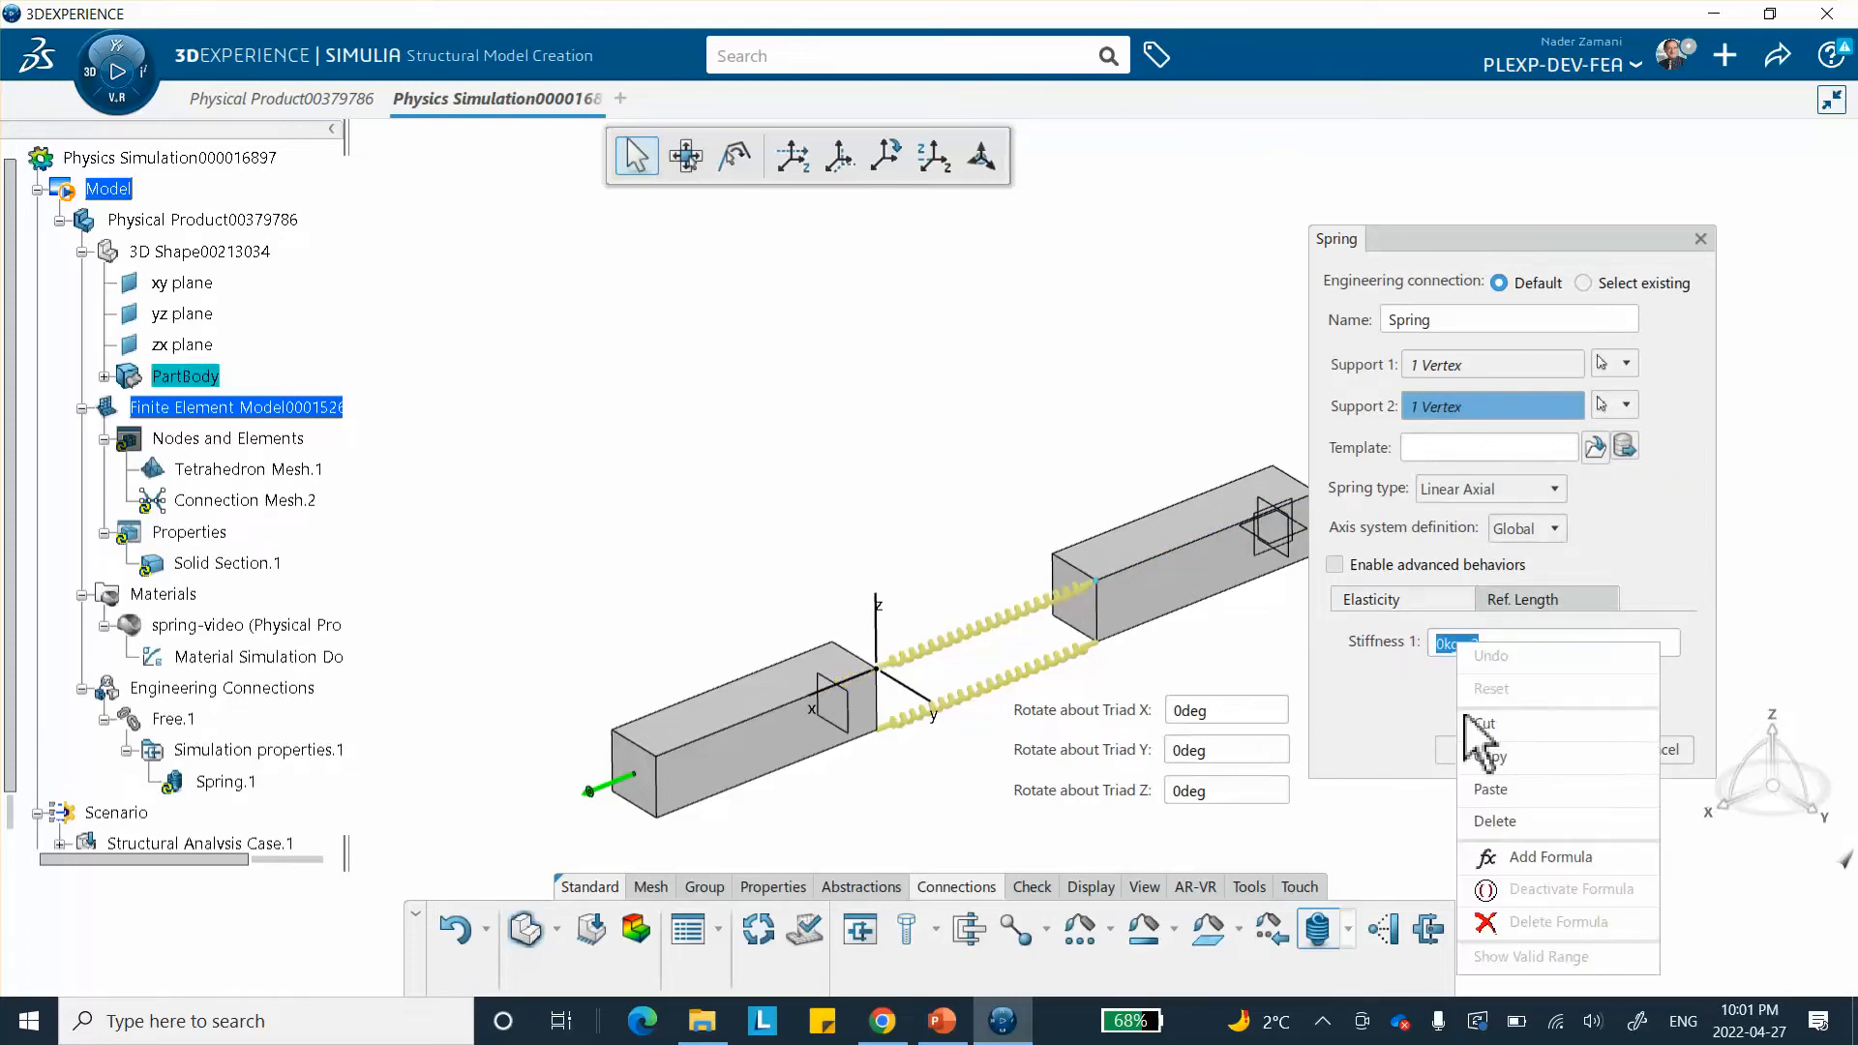
pyautogui.click(1495, 820)
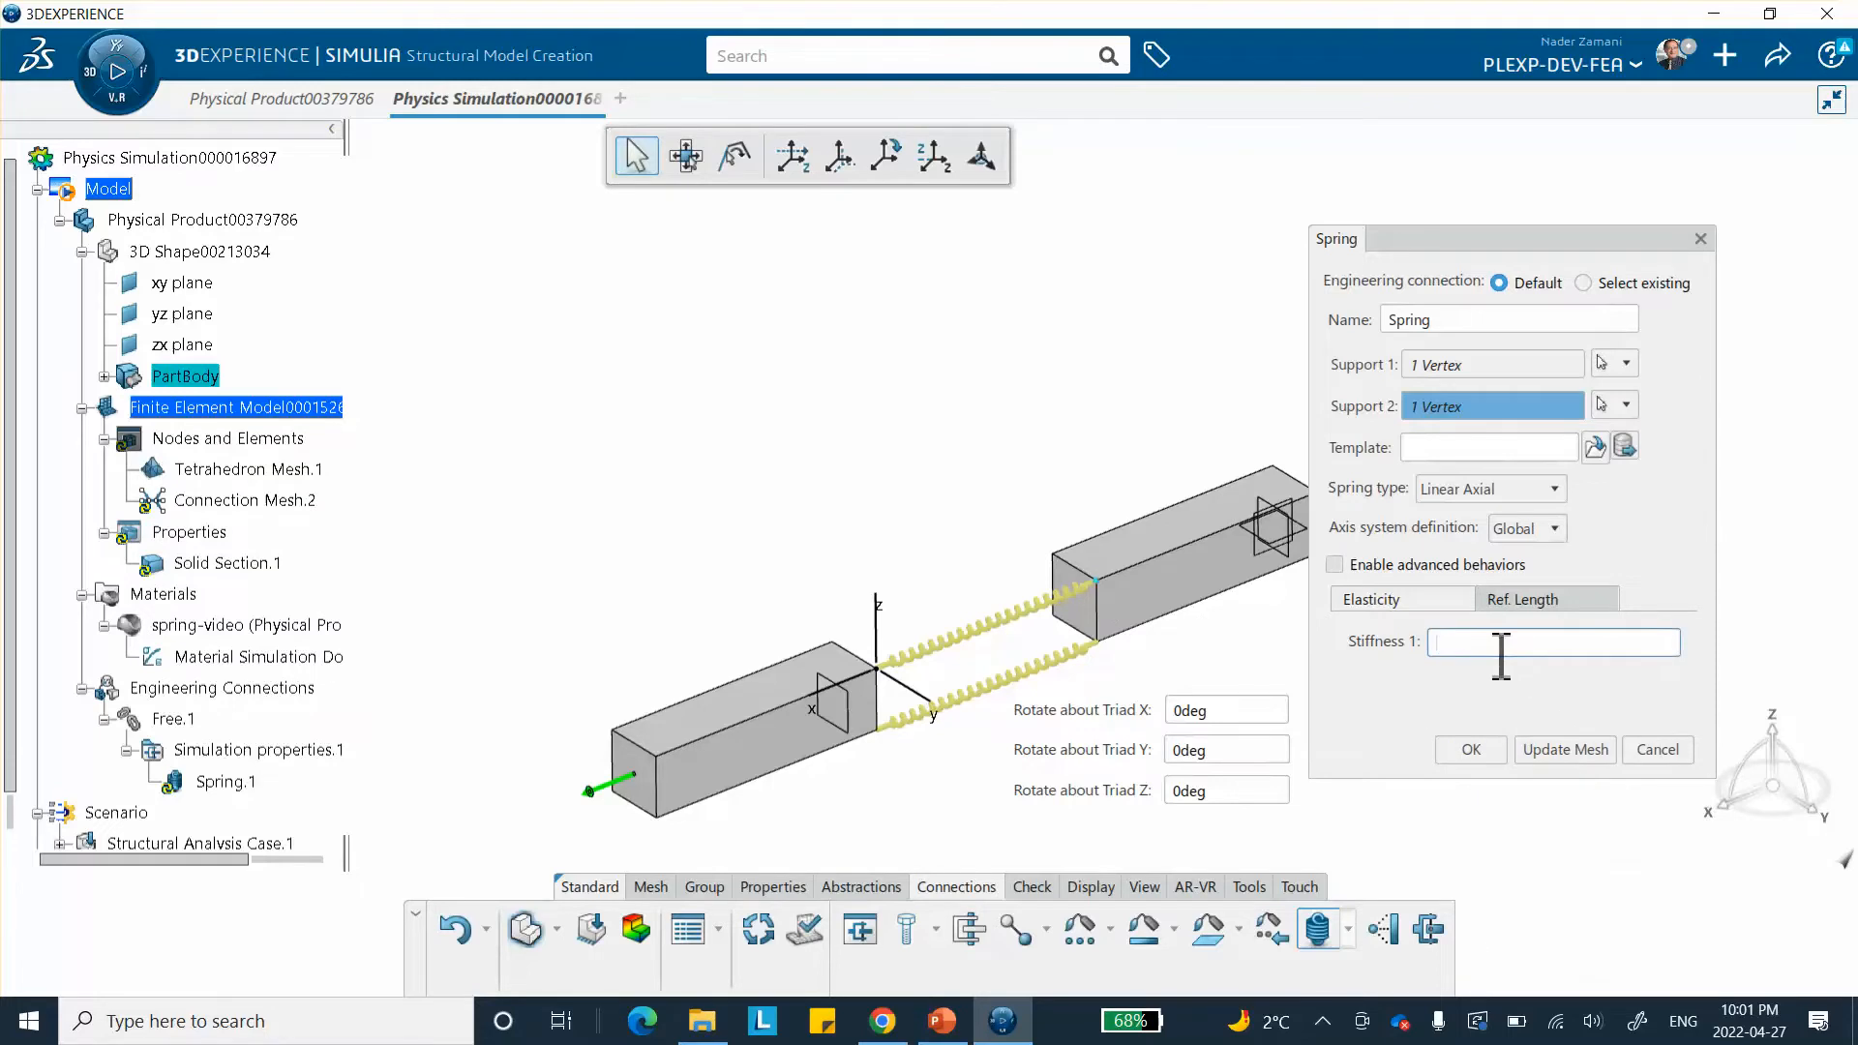
pyautogui.press('Return')
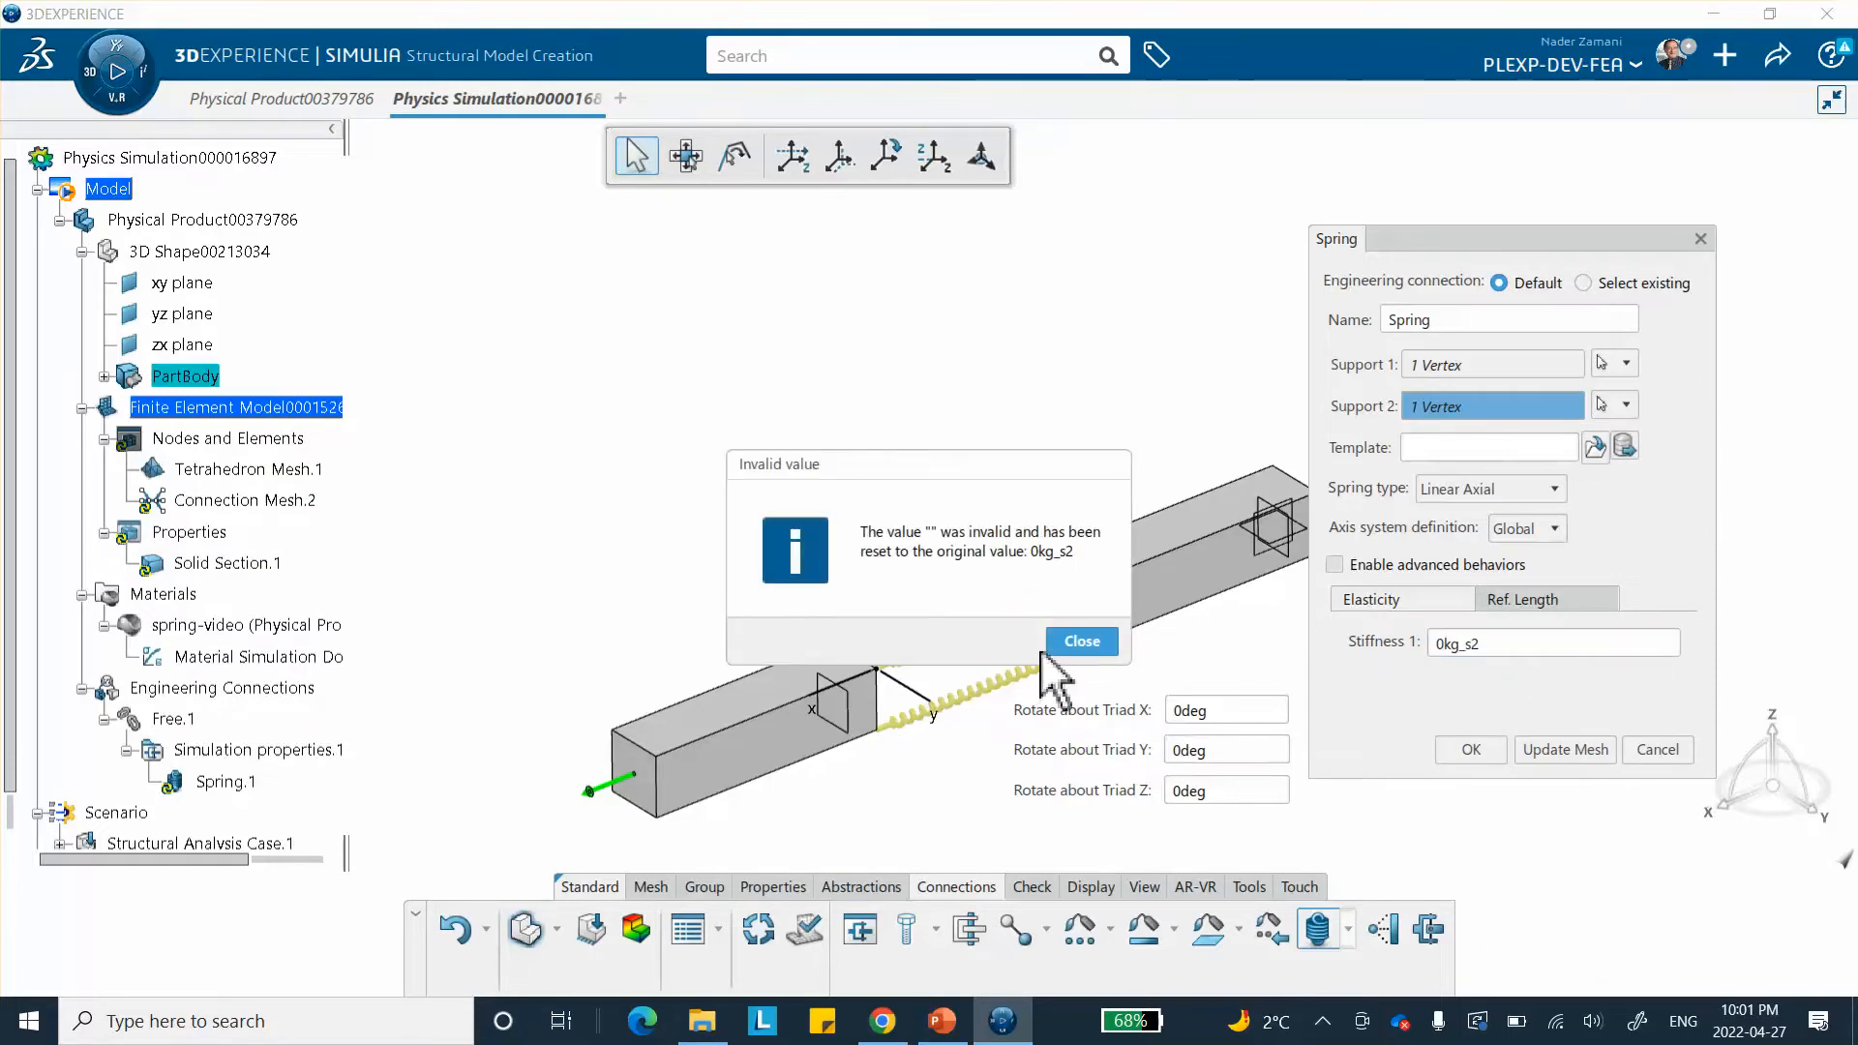
pyautogui.click(1076, 641)
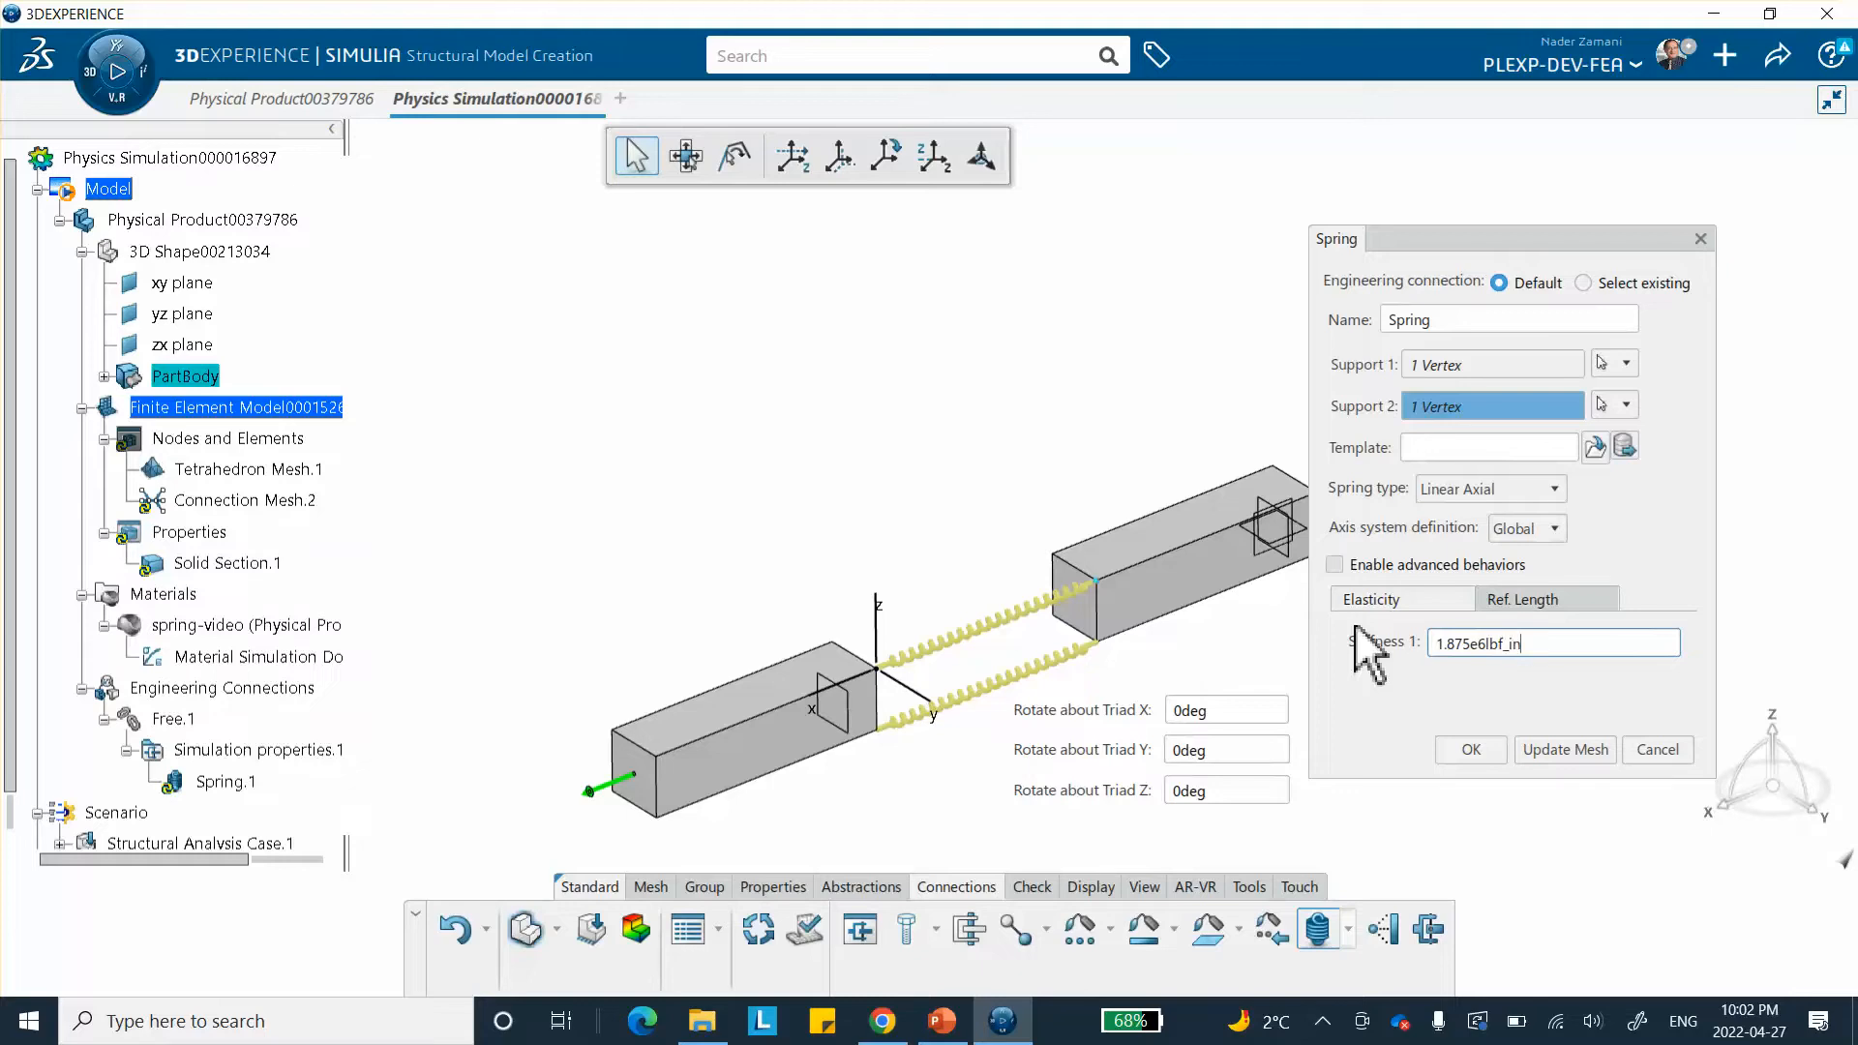
pyautogui.press('Return')
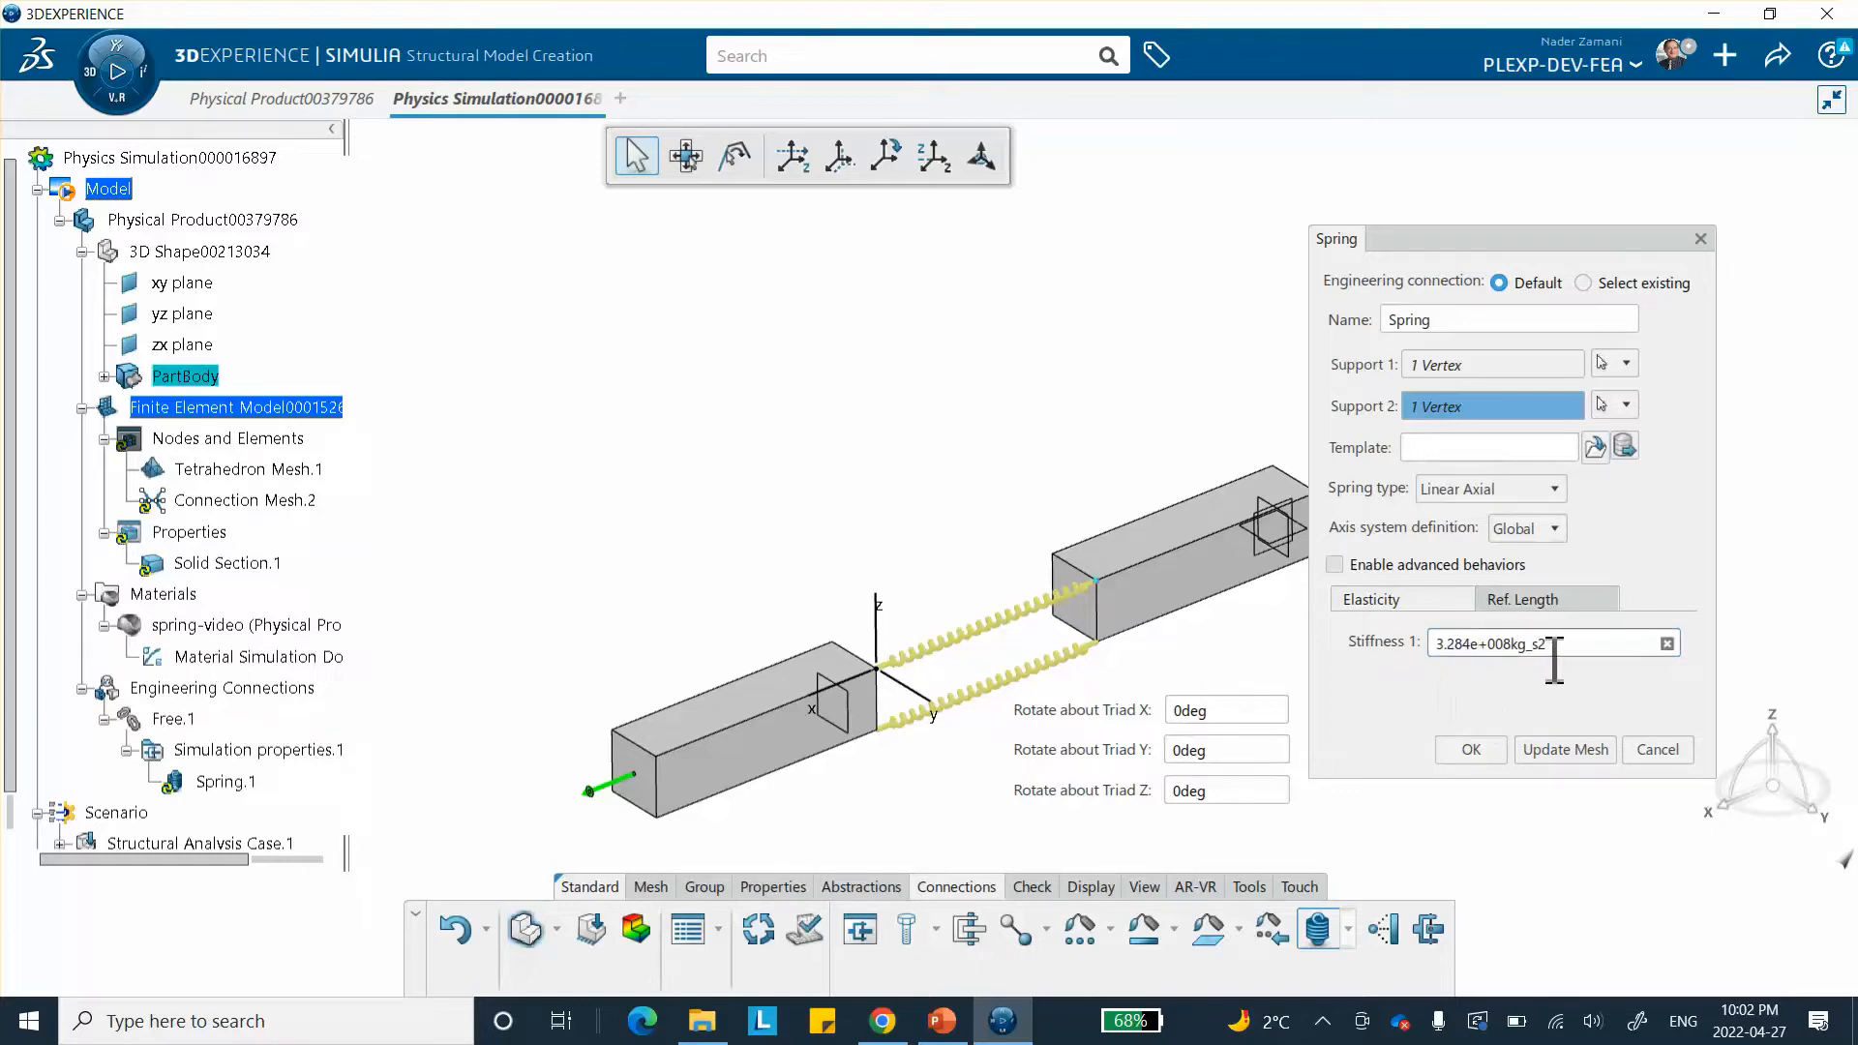
# - Copy the converted stiffness value for reuse and create the second spring
pyautogui.moveTo(1553, 644); pyautogui.dragTo(1415, 650)
pyautogui.rightClick(1480, 658)
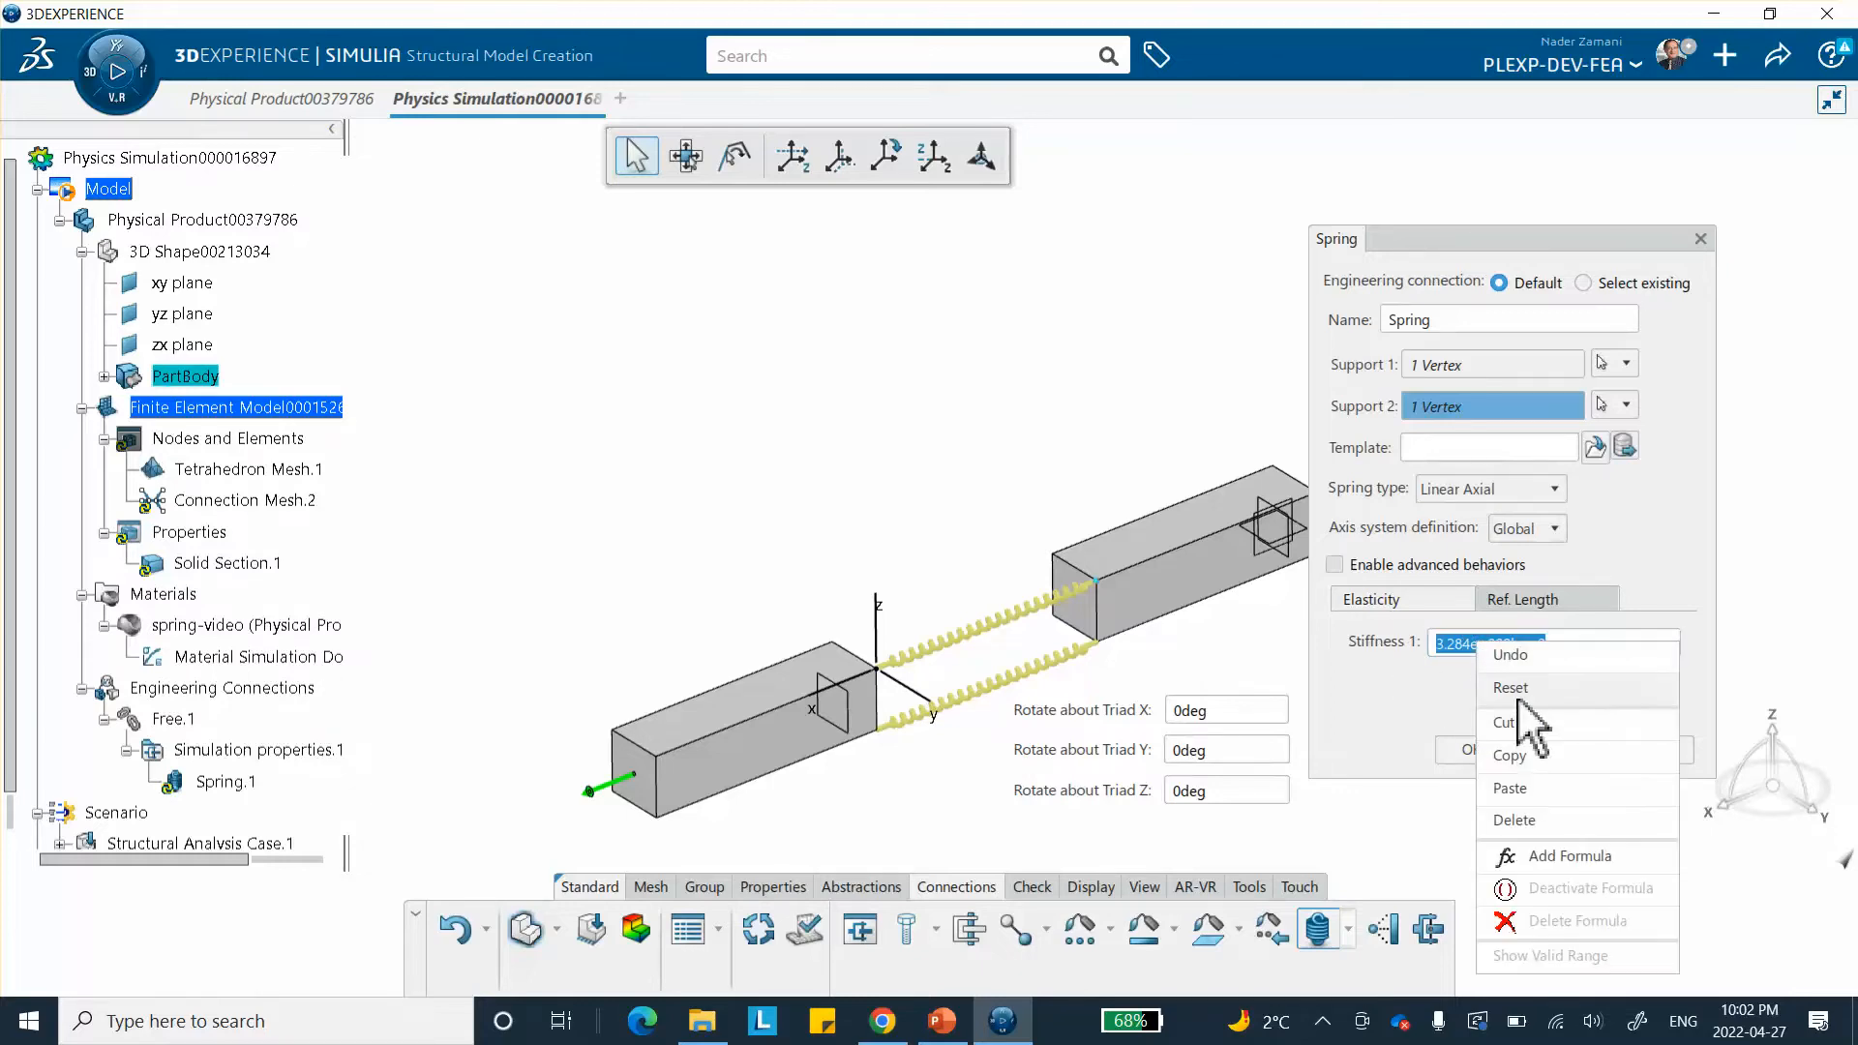
pyautogui.click(1524, 753)
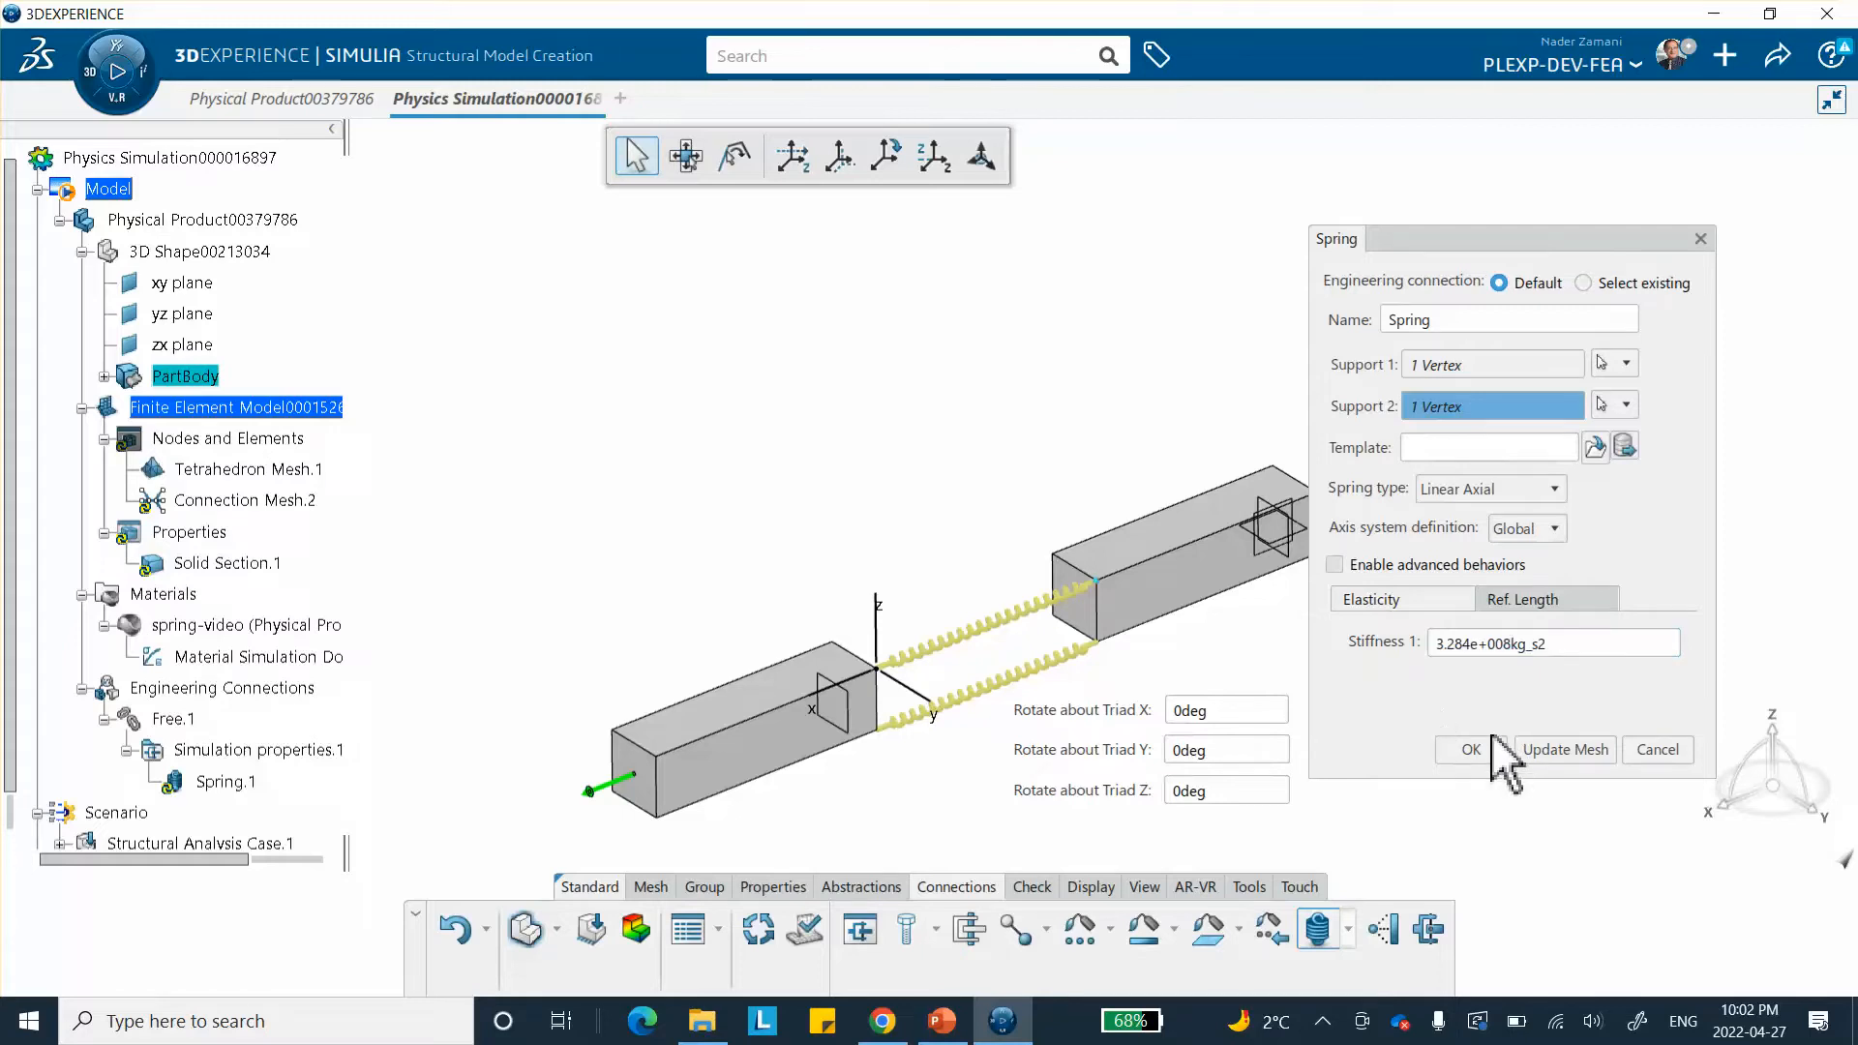
pyautogui.click(1490, 743)
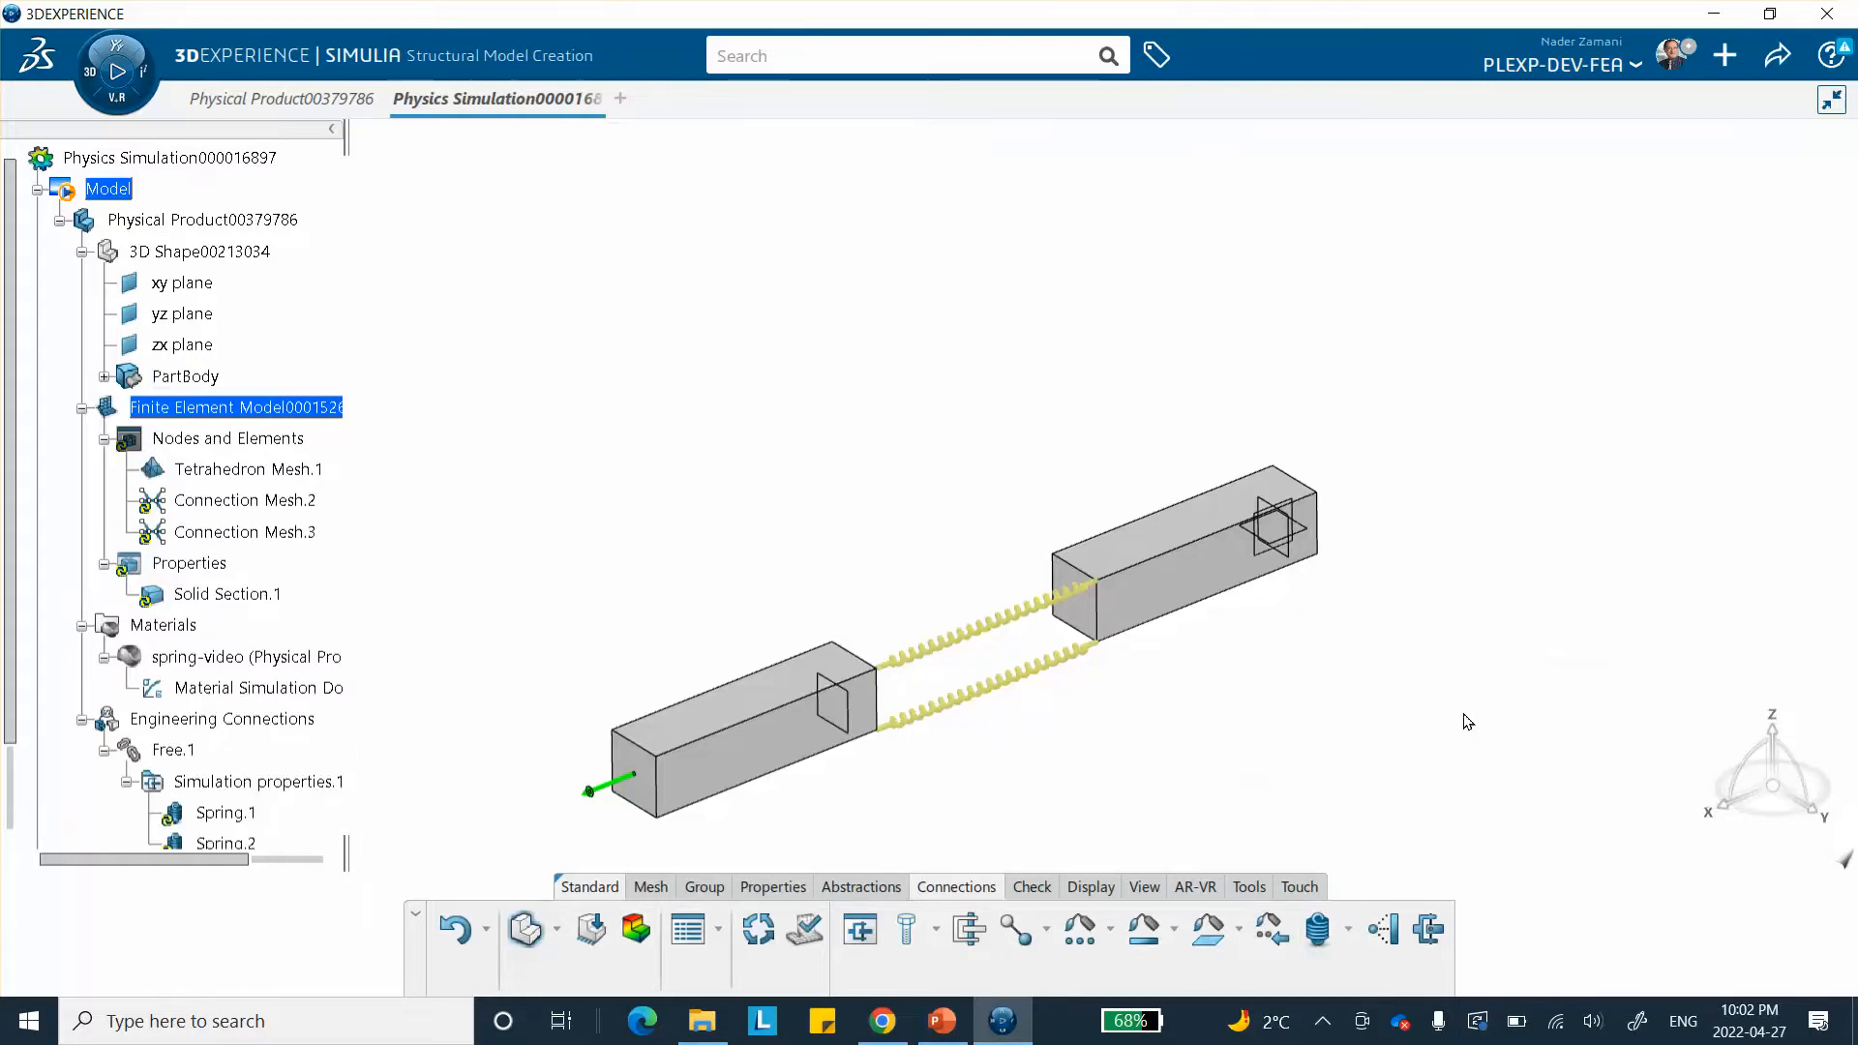
# - Create a third Linear Axial spring between the other pair of upper corner vertices on the facing block ends
pyautogui.click(1318, 929)
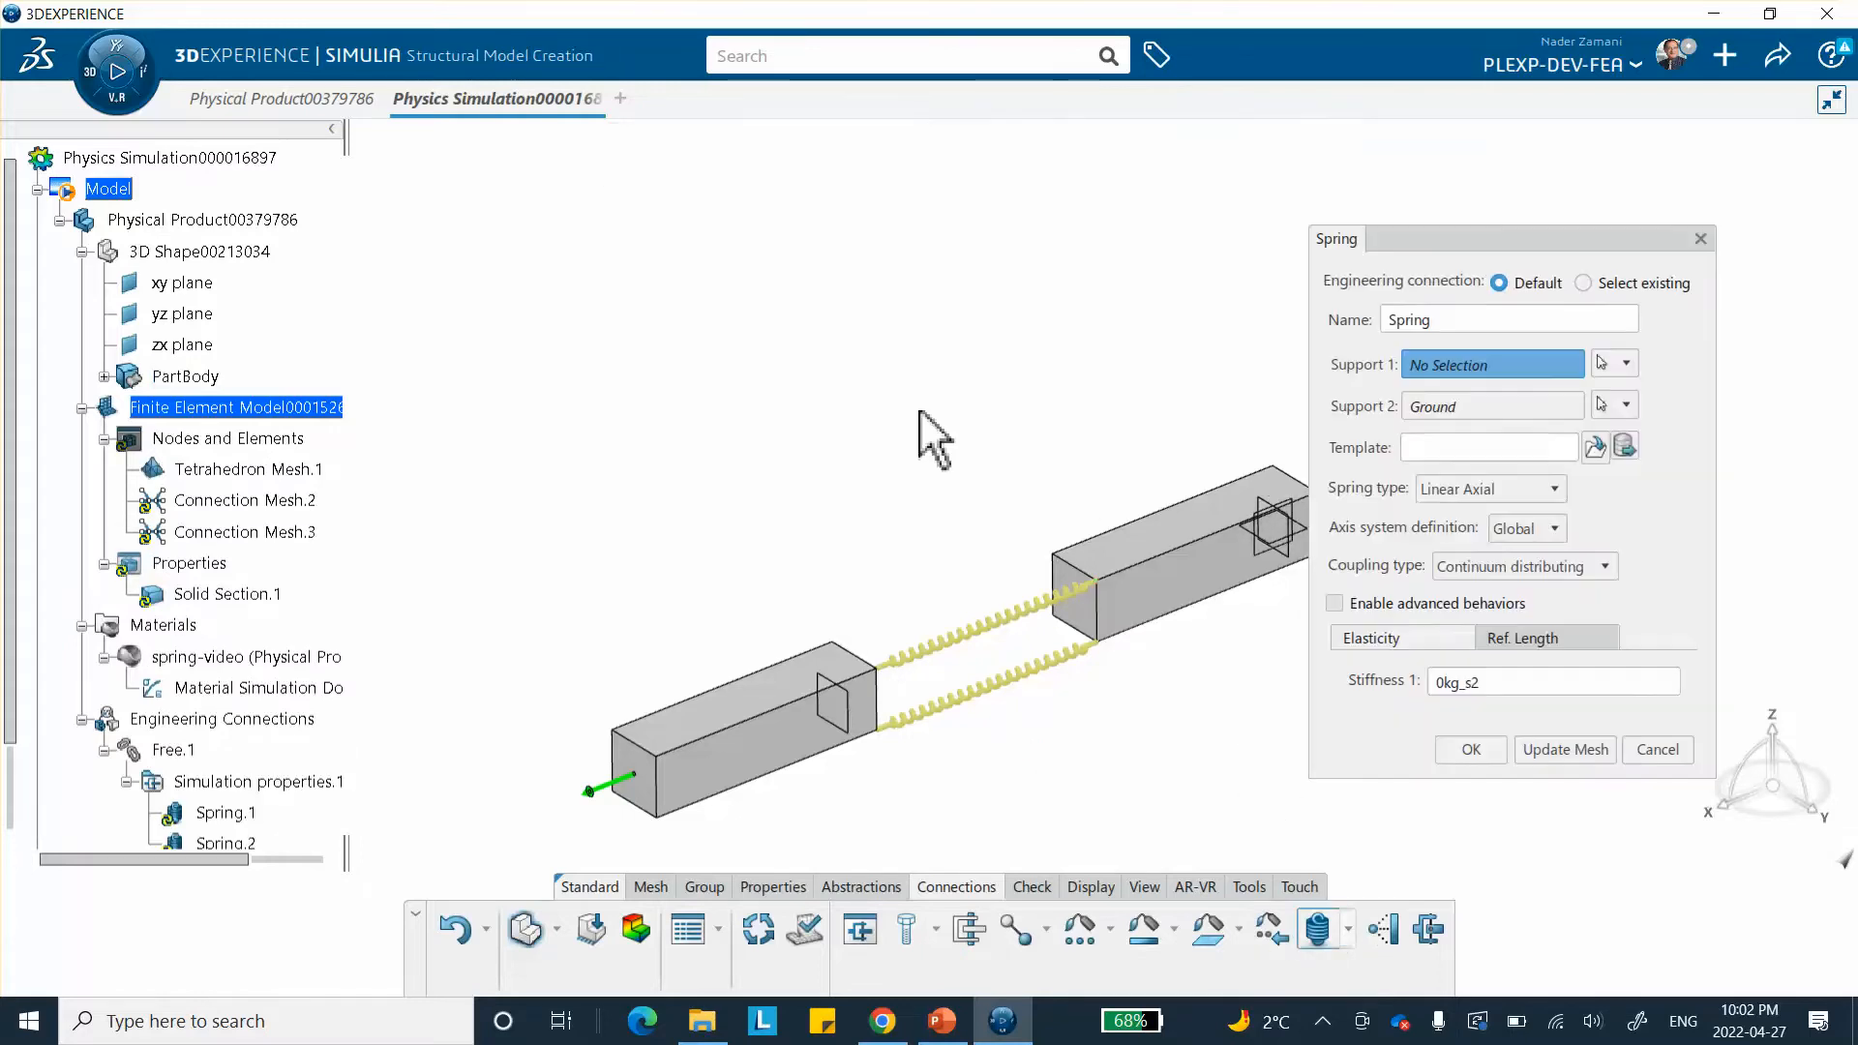
pyautogui.click(838, 643)
pyautogui.click(1466, 406)
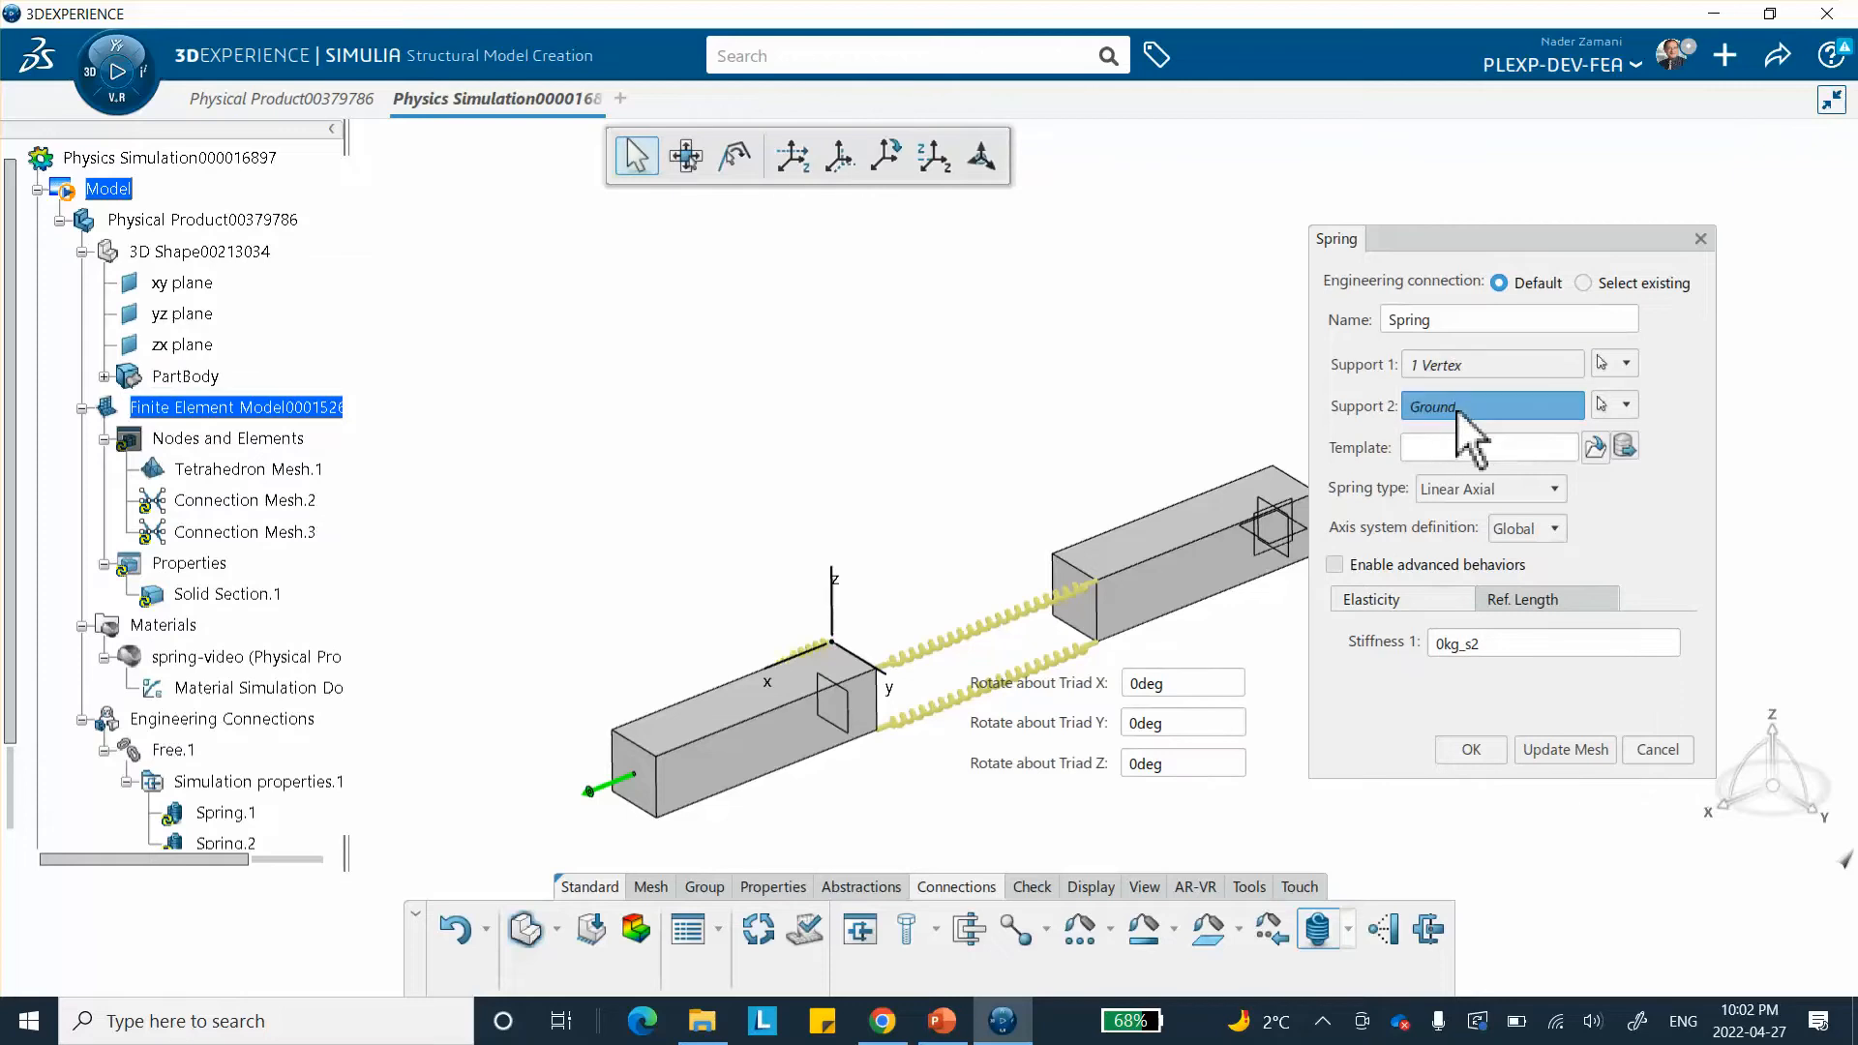
pyautogui.click(1060, 563)
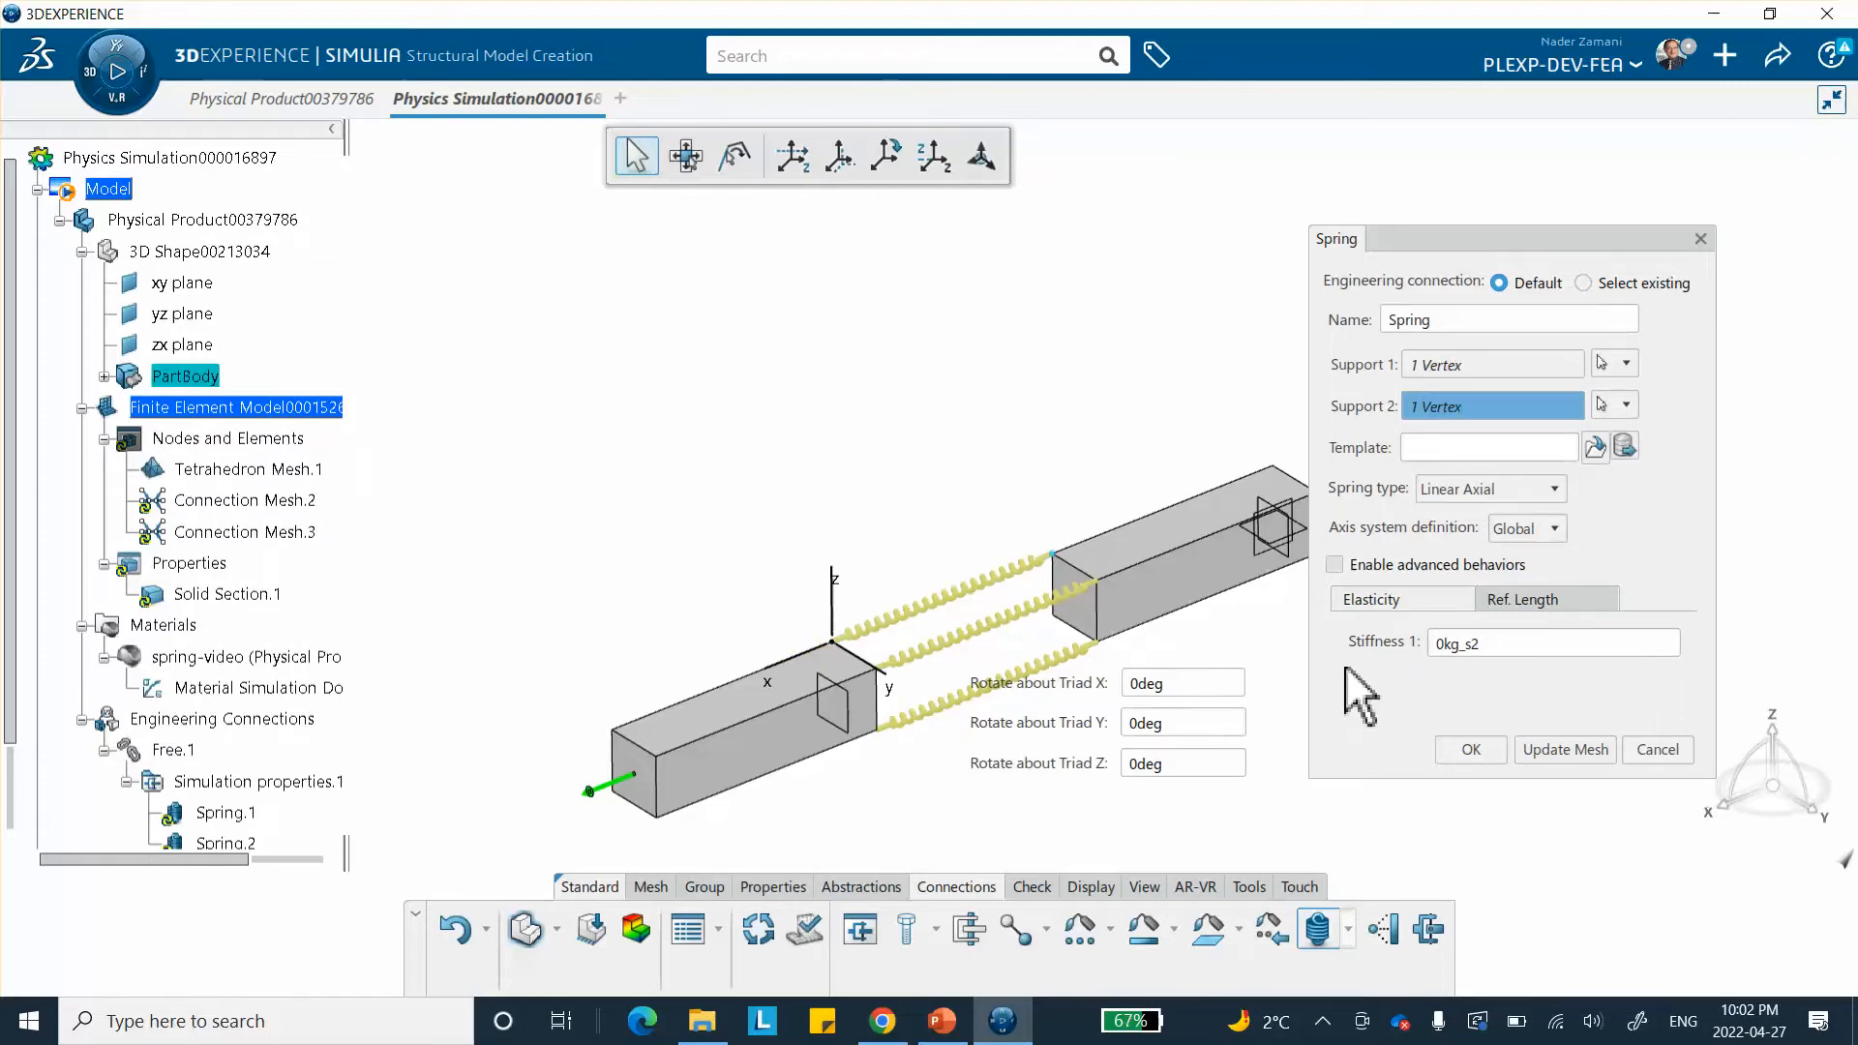
pyautogui.click(1470, 750)
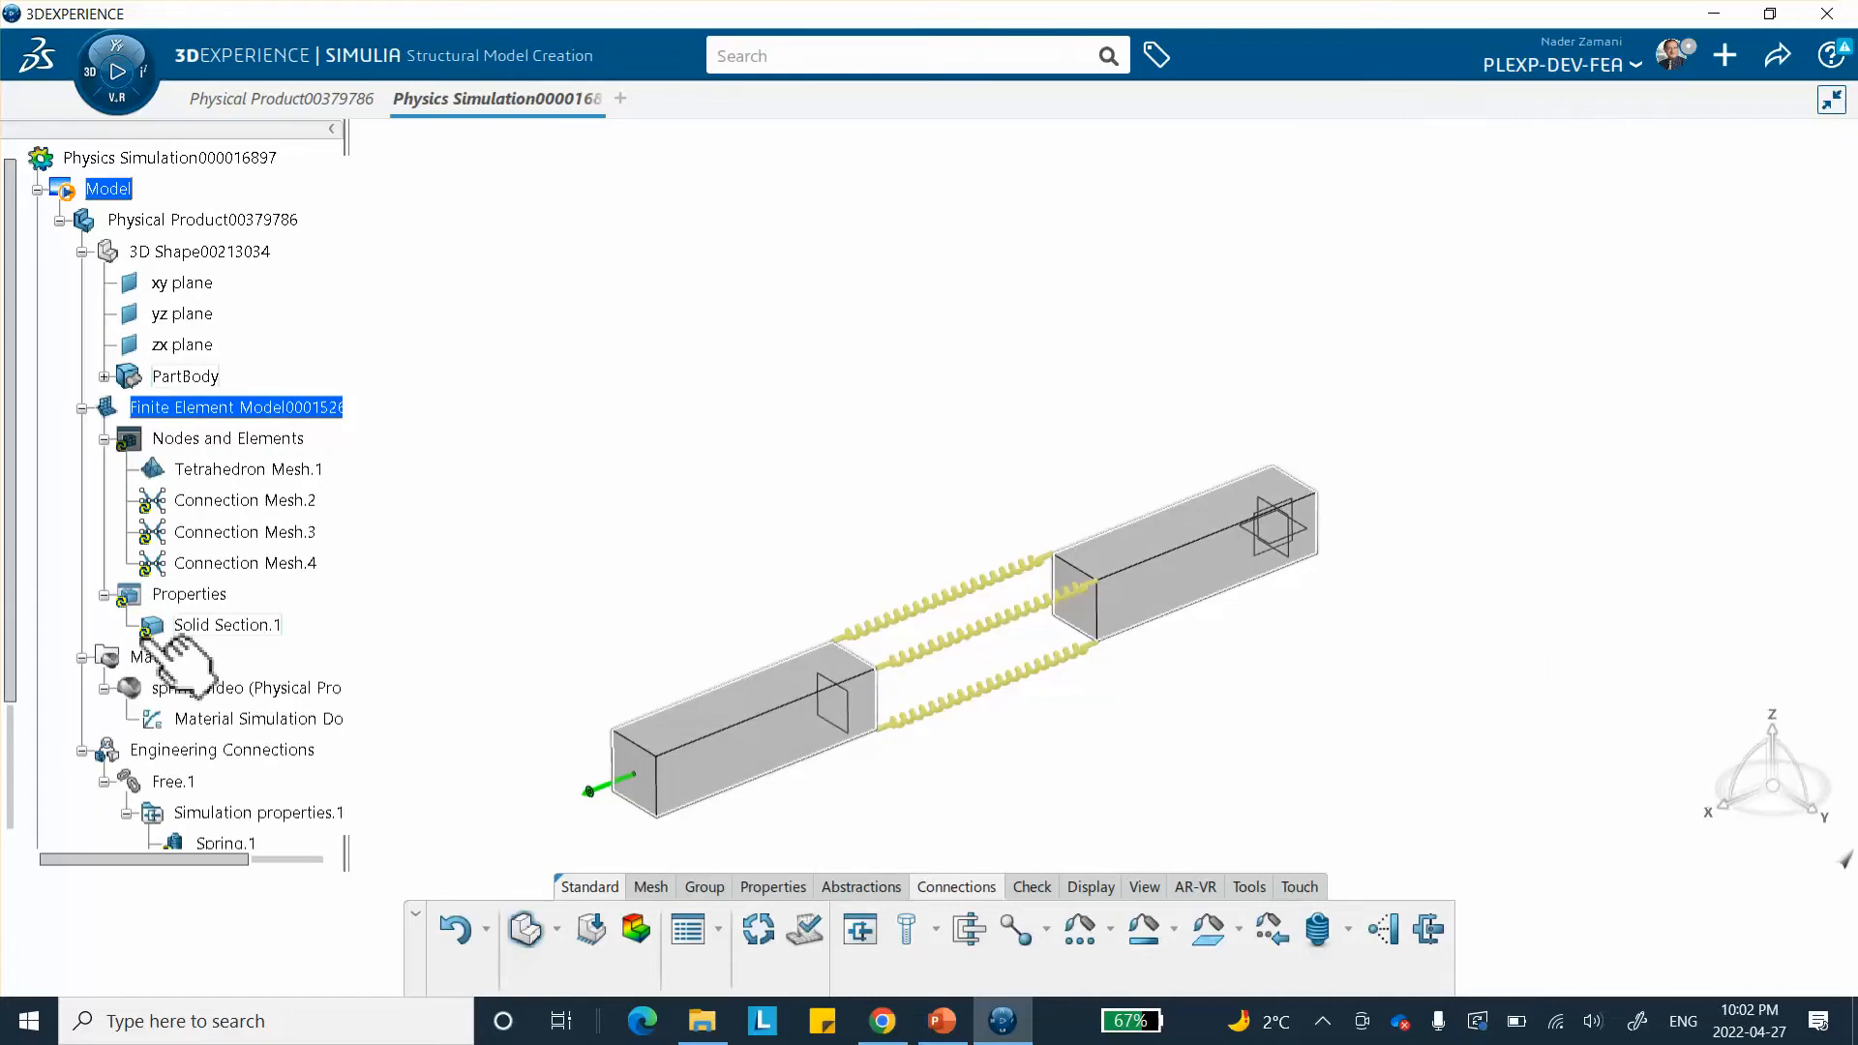
# - Edit Spring.3 and set its Stiffness 1 to the copied value, 3.284e+008kg_s2
pyautogui.scroll(-3, 291, 667)
pyautogui.doubleClick(228, 725)
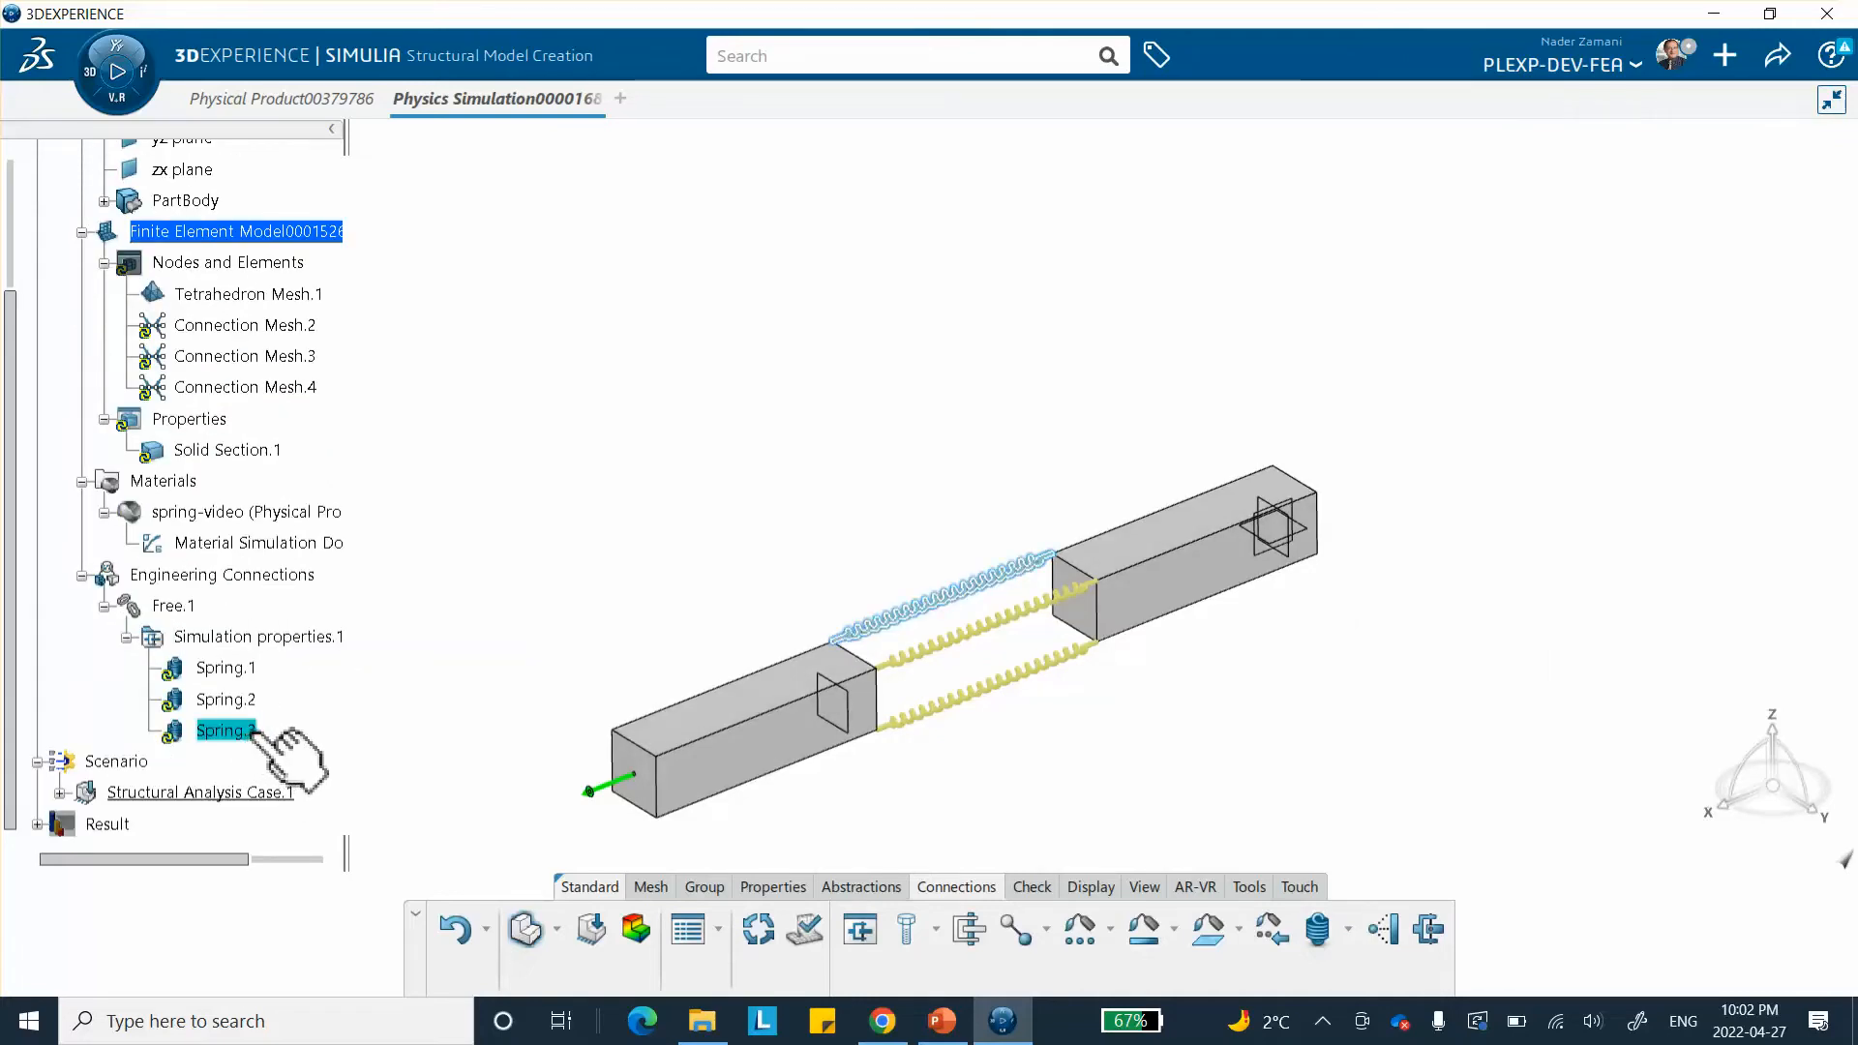
pyautogui.doubleClick(1560, 647)
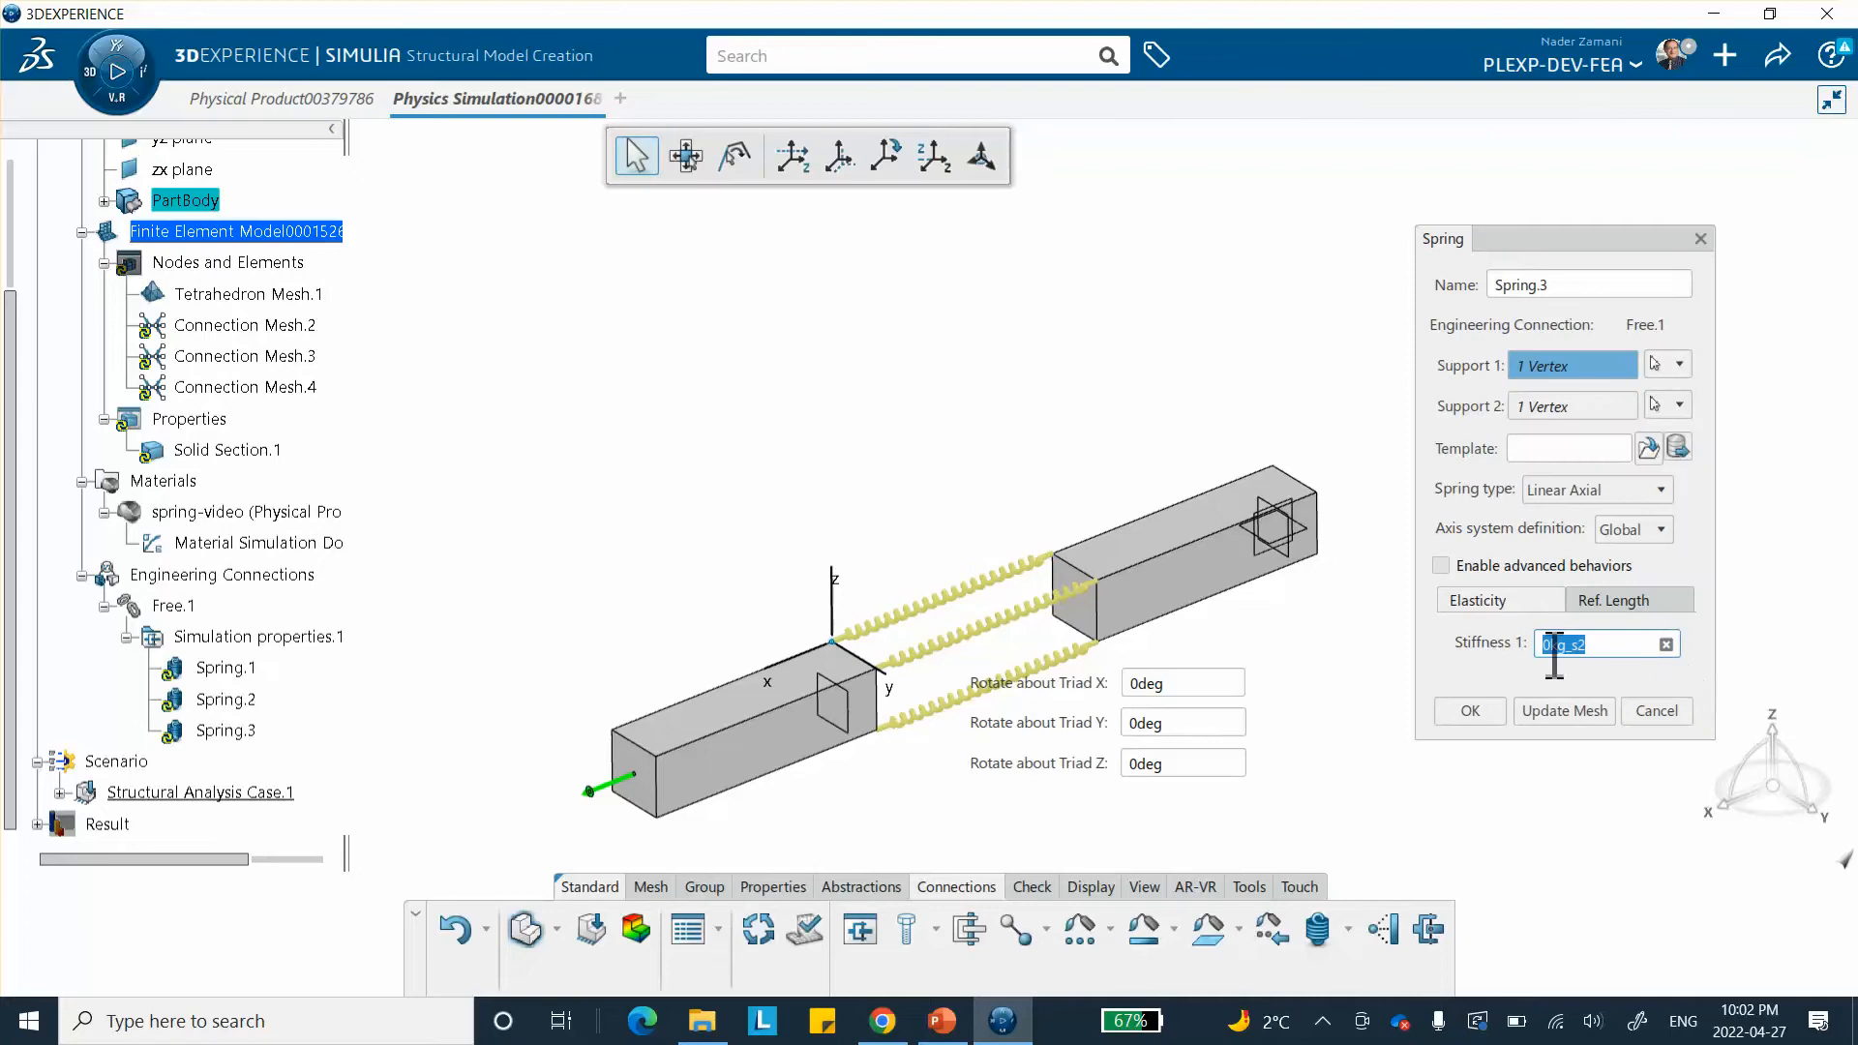
pyautogui.rightClick(1566, 645)
pyautogui.click(1600, 790)
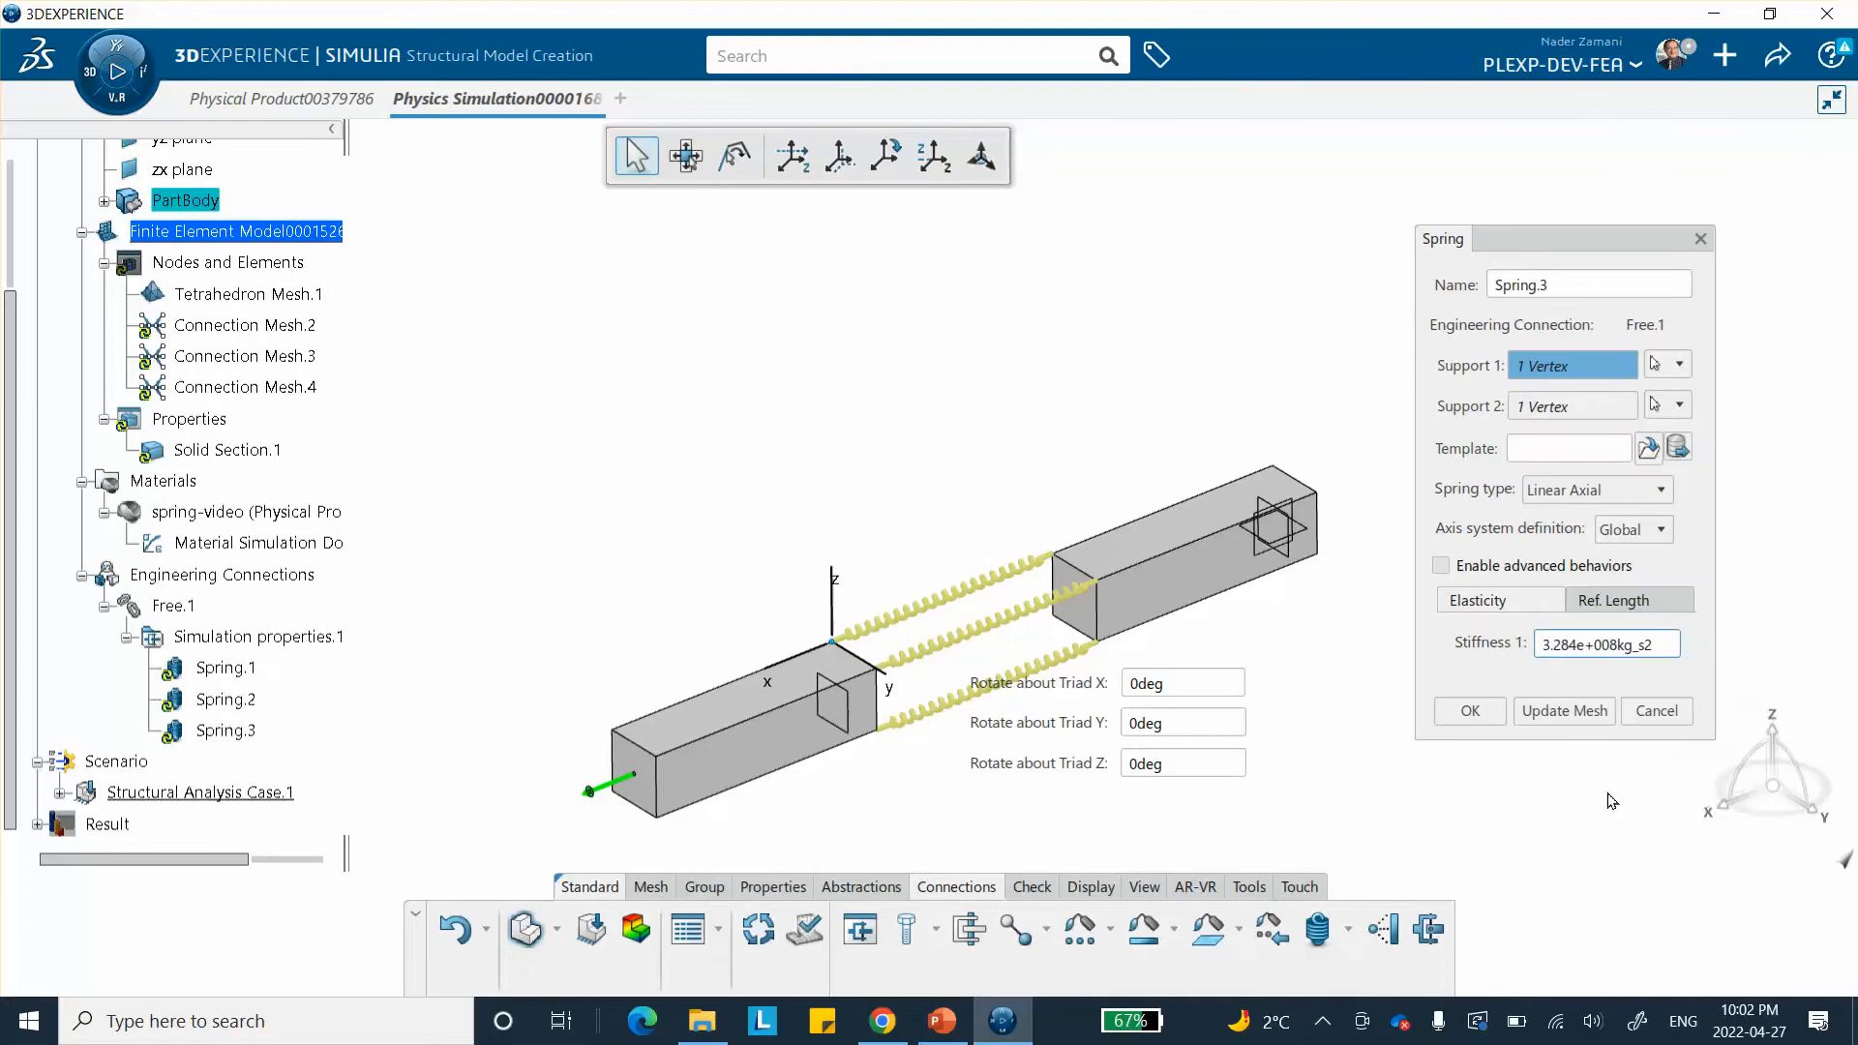
pyautogui.click(1470, 711)
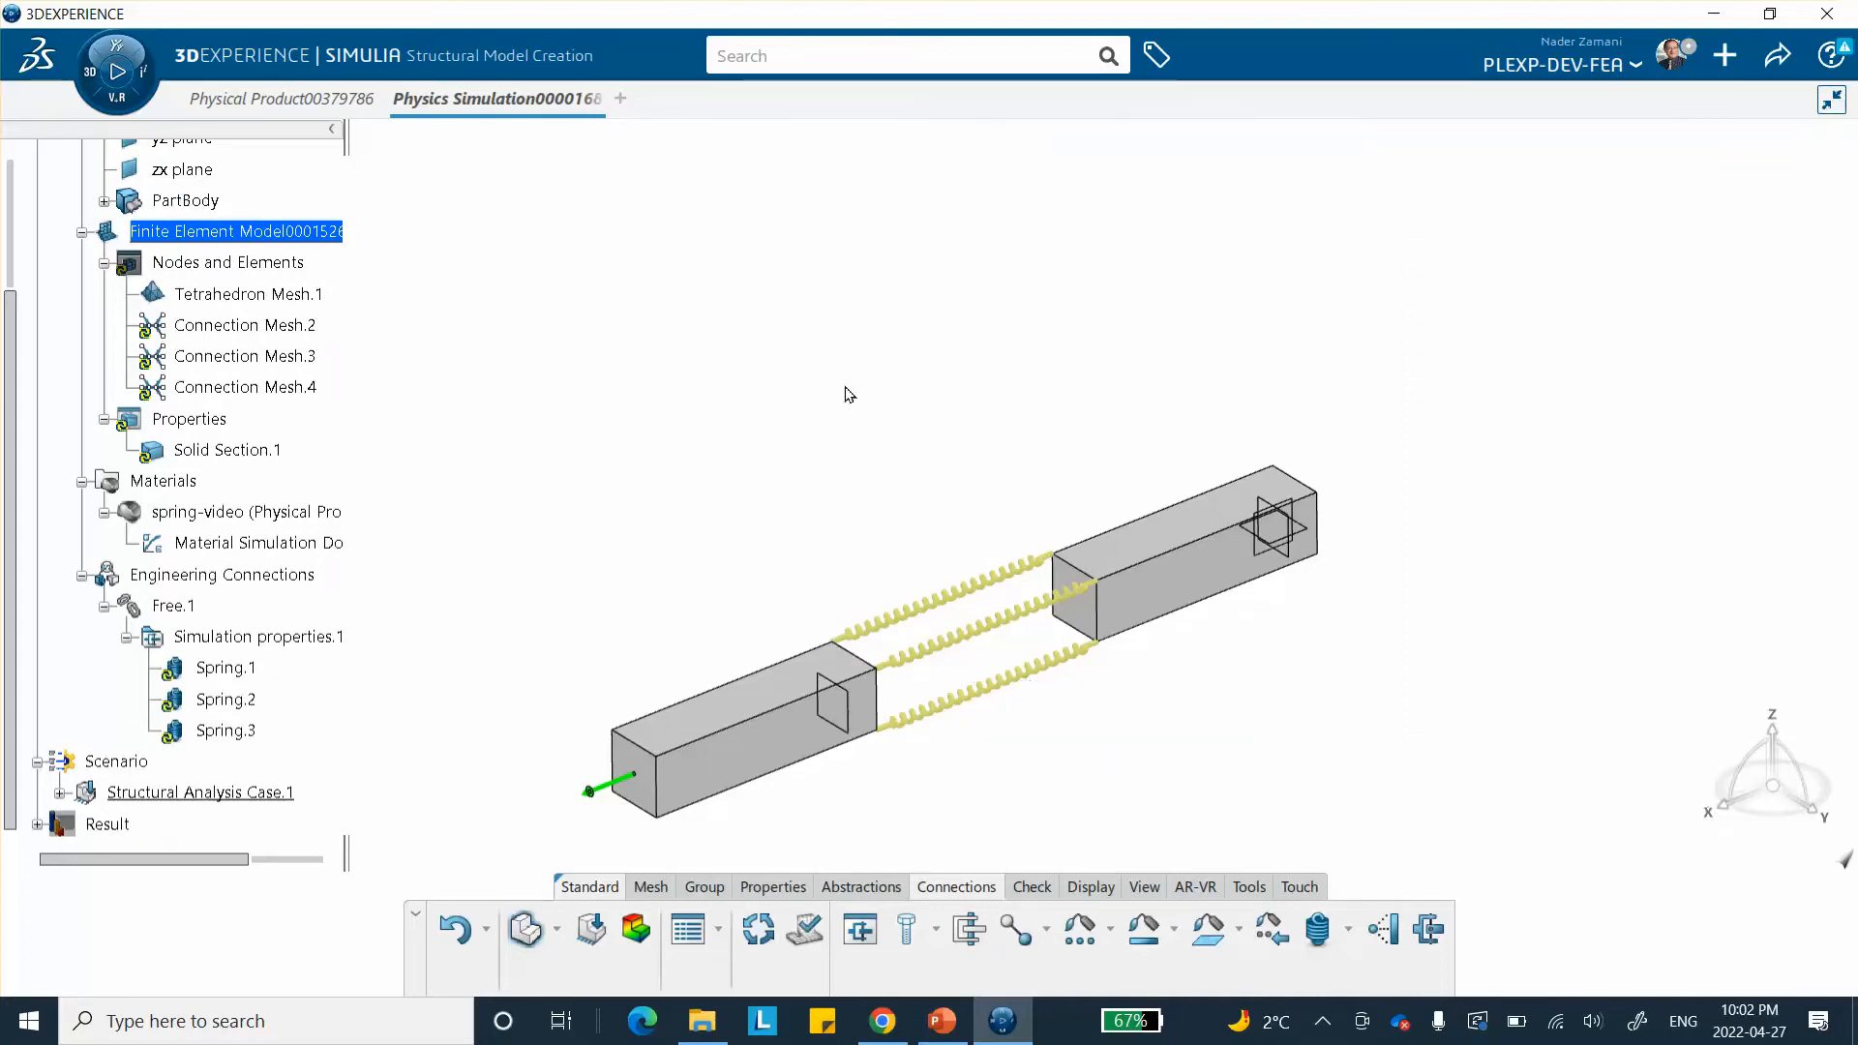
# - Define a fourth Linear Axial spring between the remaining lower corner vertices, hiding the reference plane that obstructs the second vertex
pyautogui.moveTo(746, 739); pyautogui.dragTo(1509, 579, button='middle')
pyautogui.click(1318, 927)
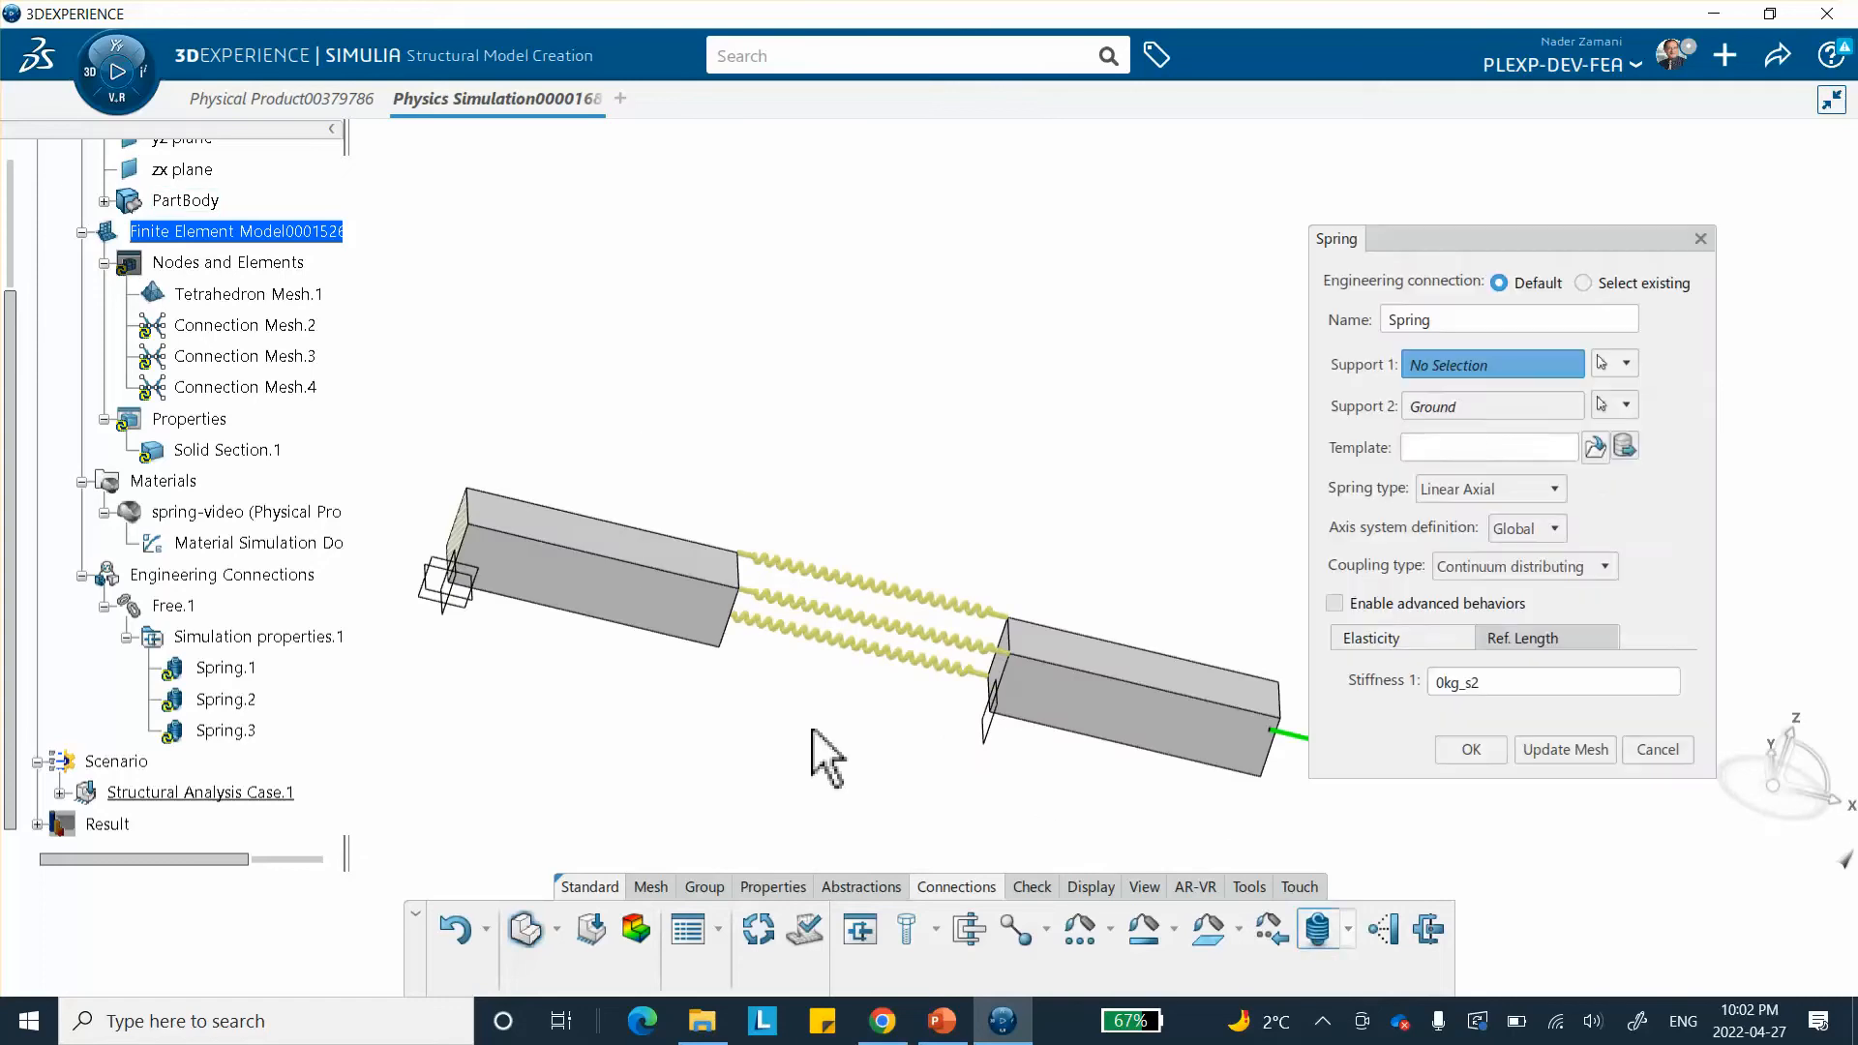
pyautogui.click(720, 647)
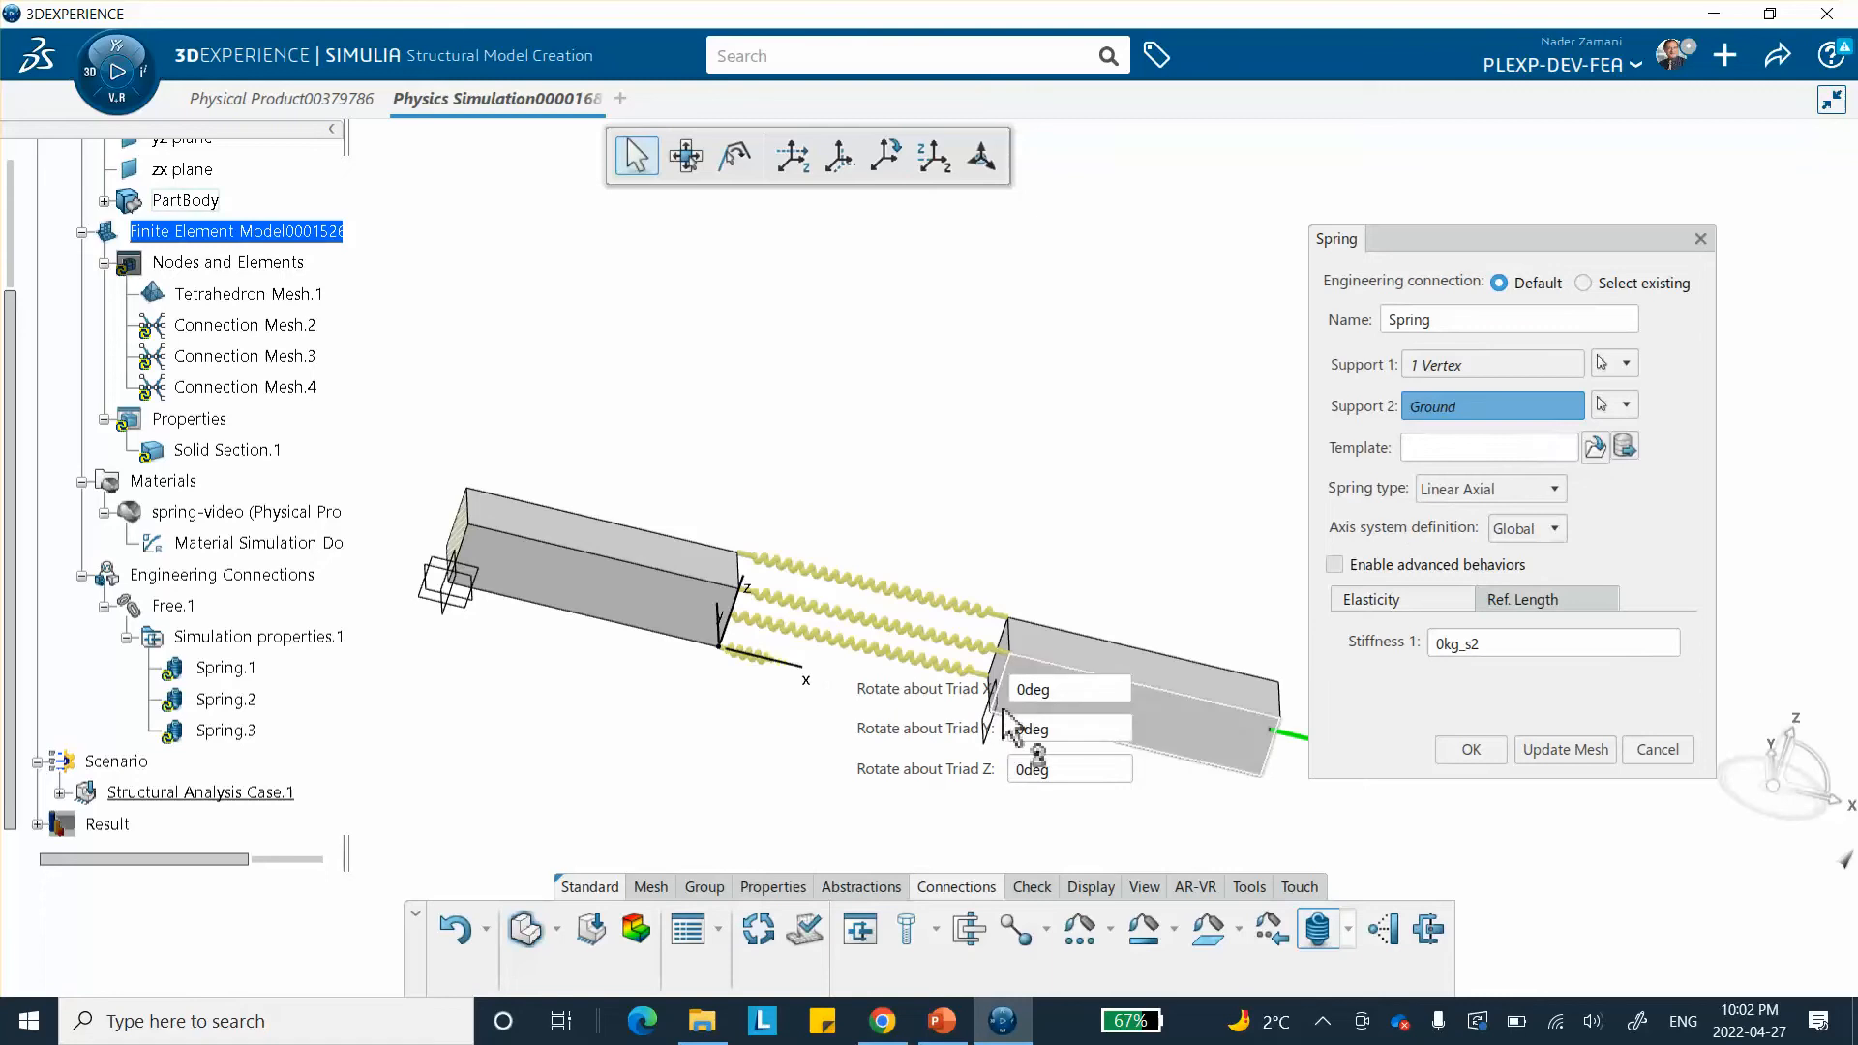
pyautogui.moveTo(982, 513); pyautogui.dragTo(1106, 614, button='middle')
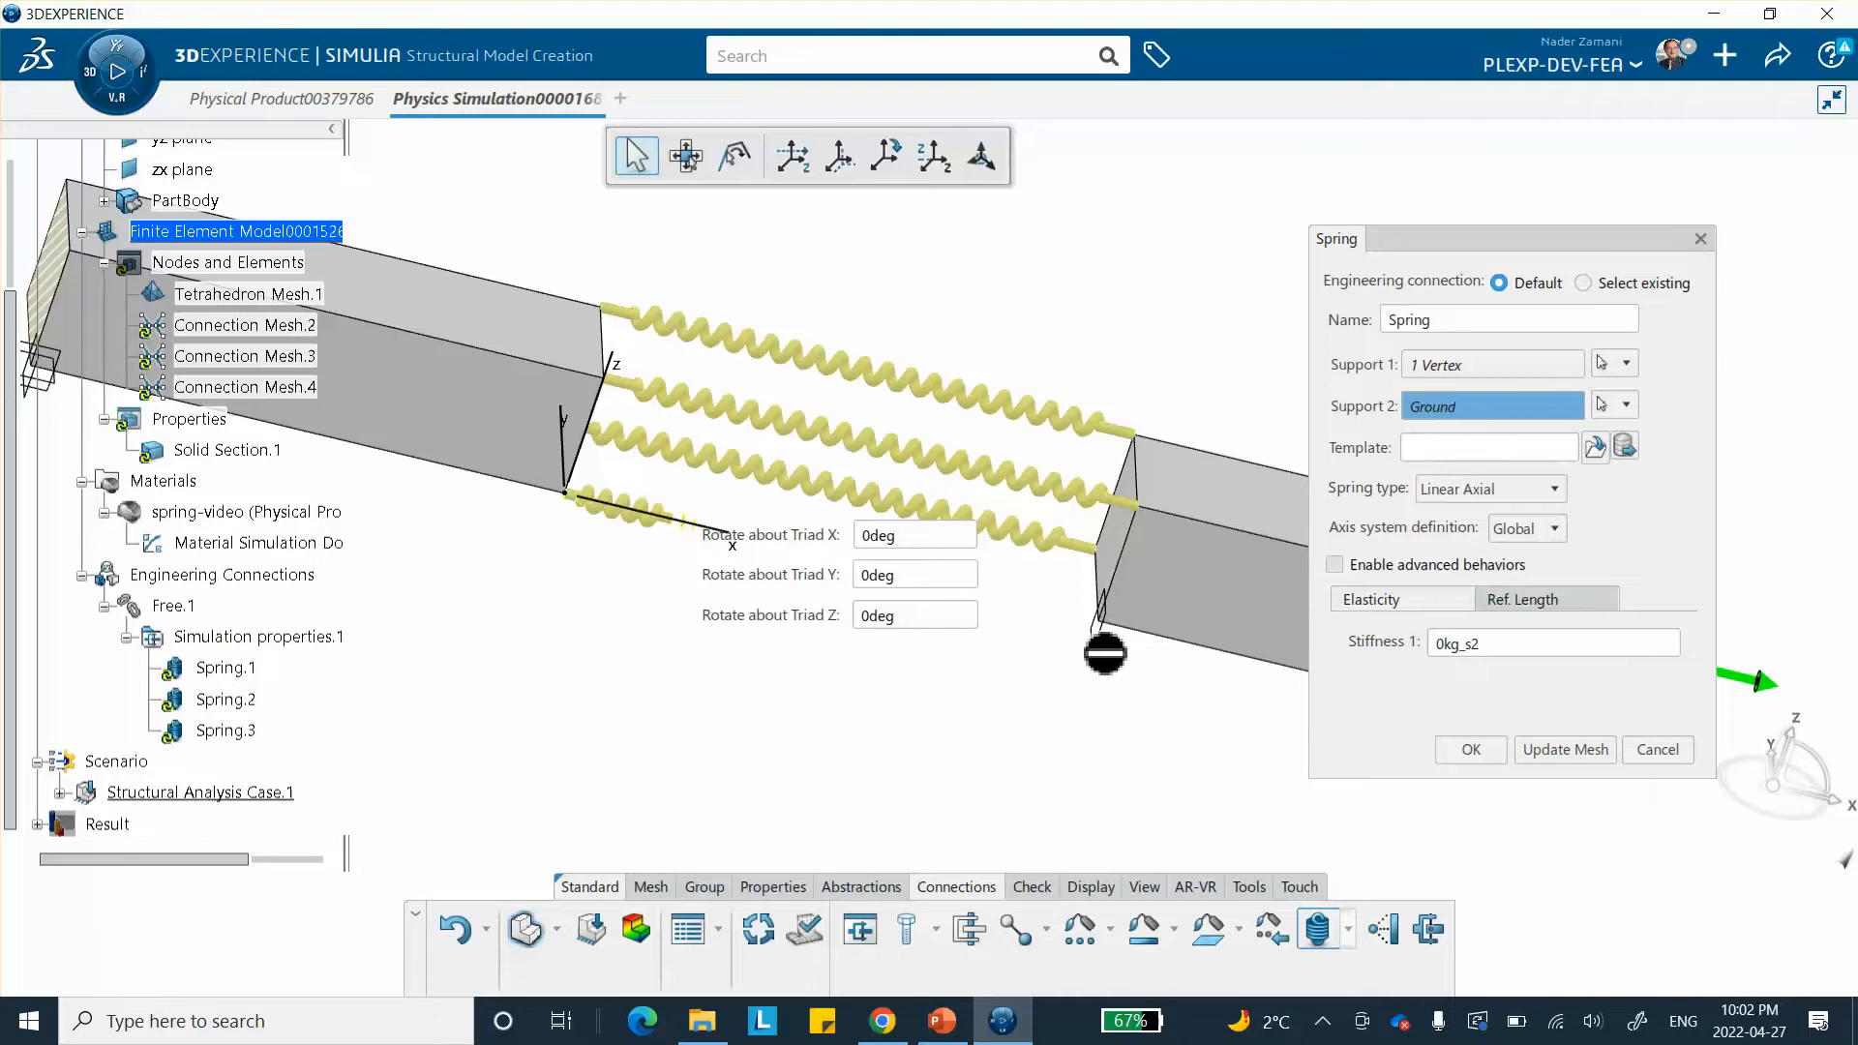
pyautogui.rightClick(1091, 637)
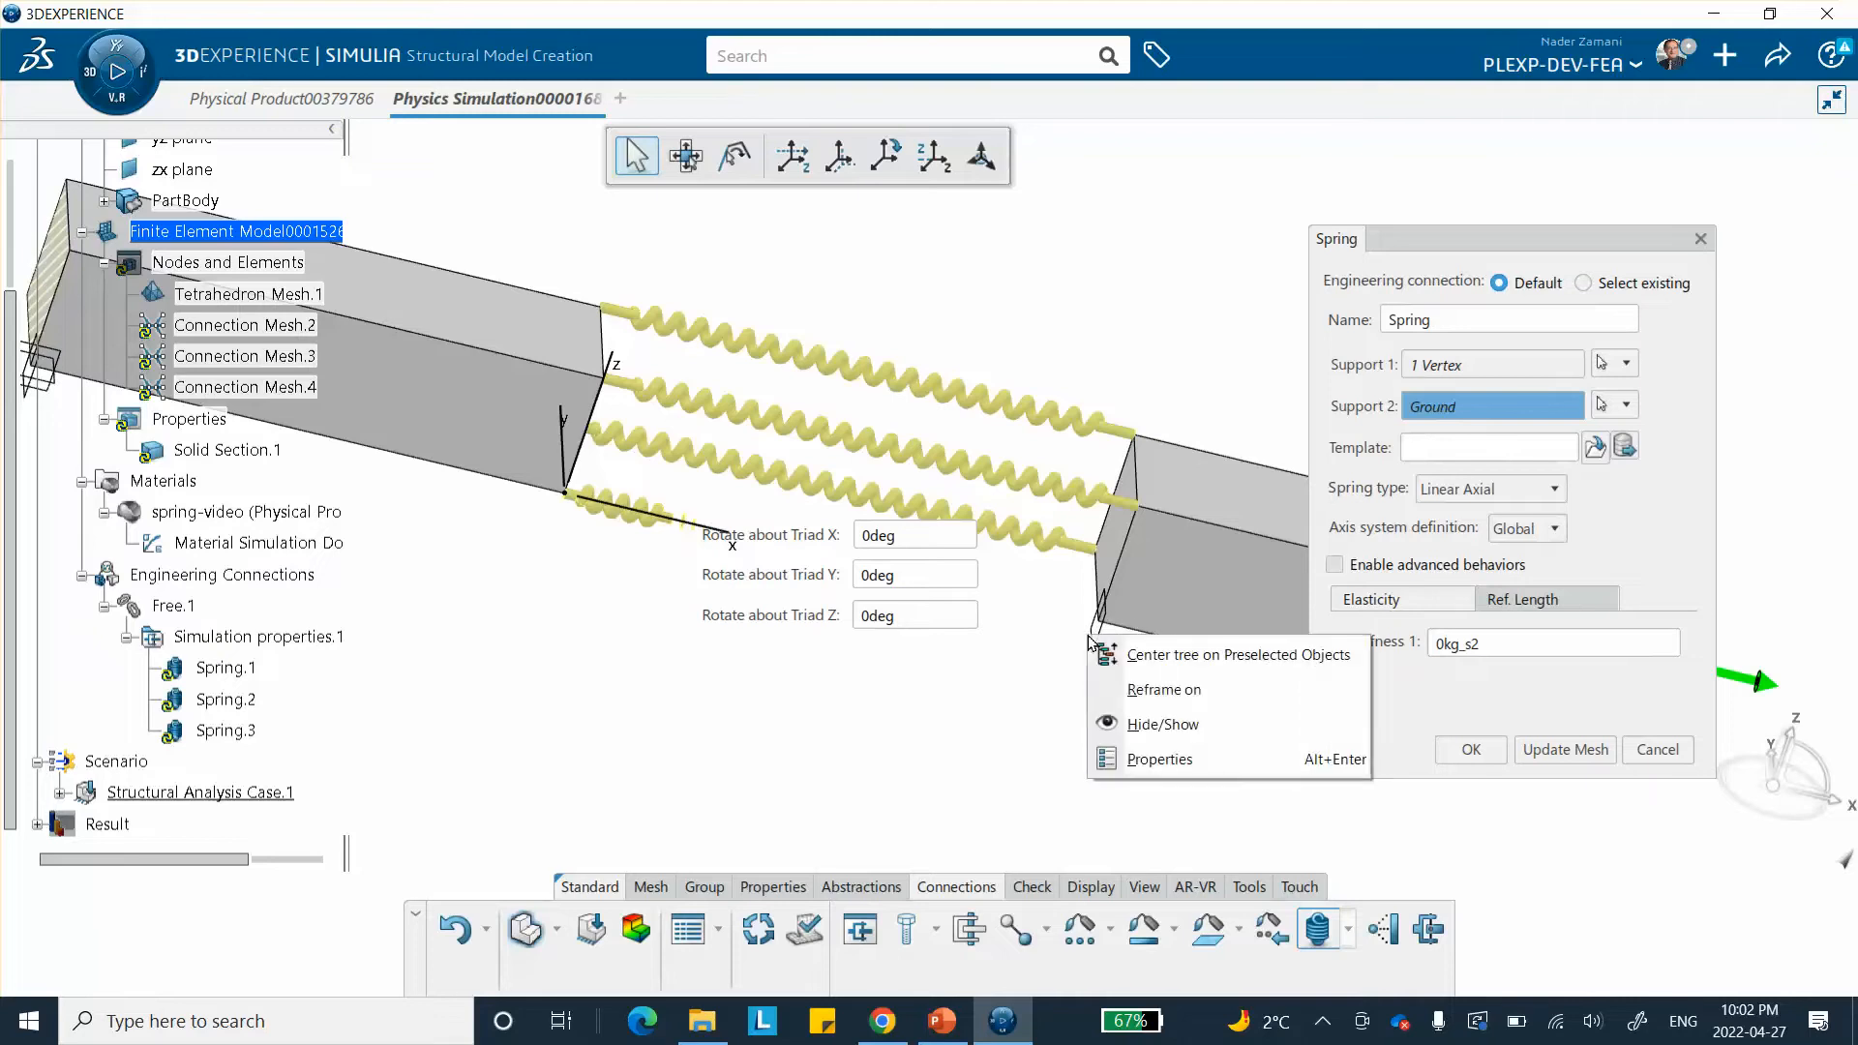
pyautogui.click(1110, 721)
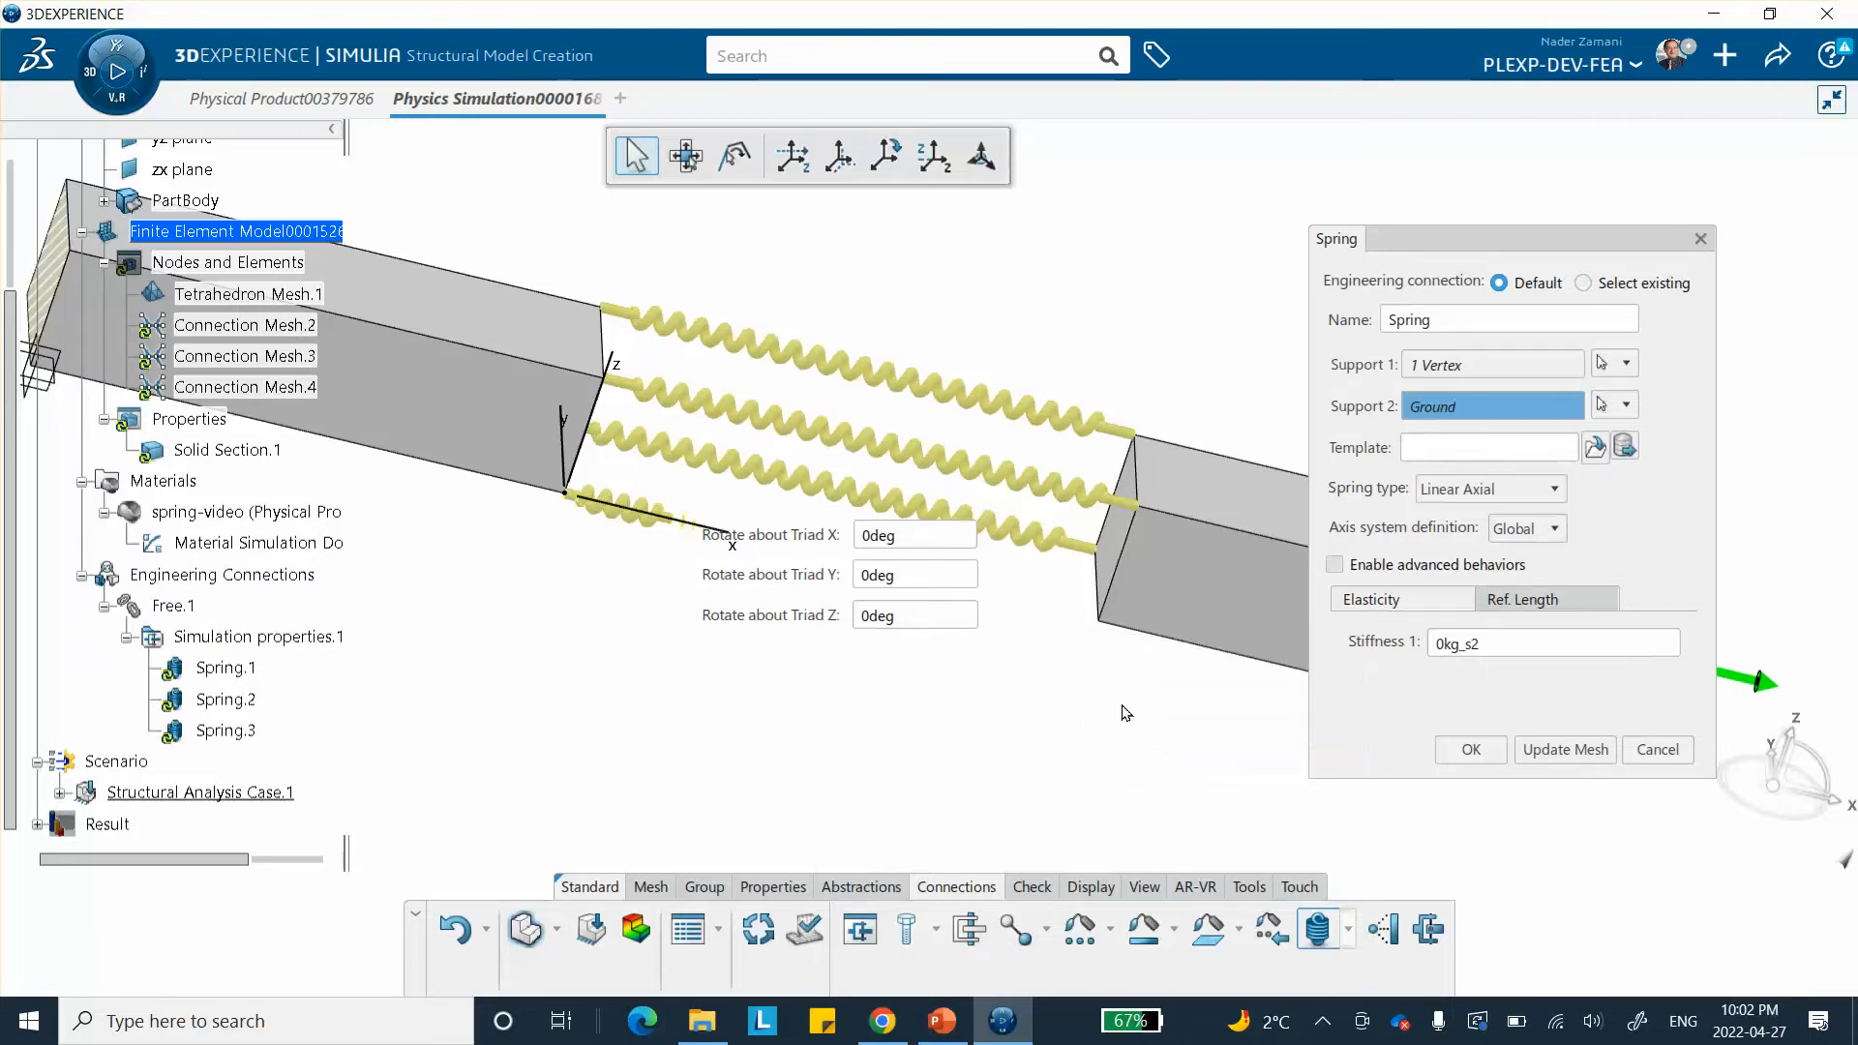
pyautogui.click(1103, 629)
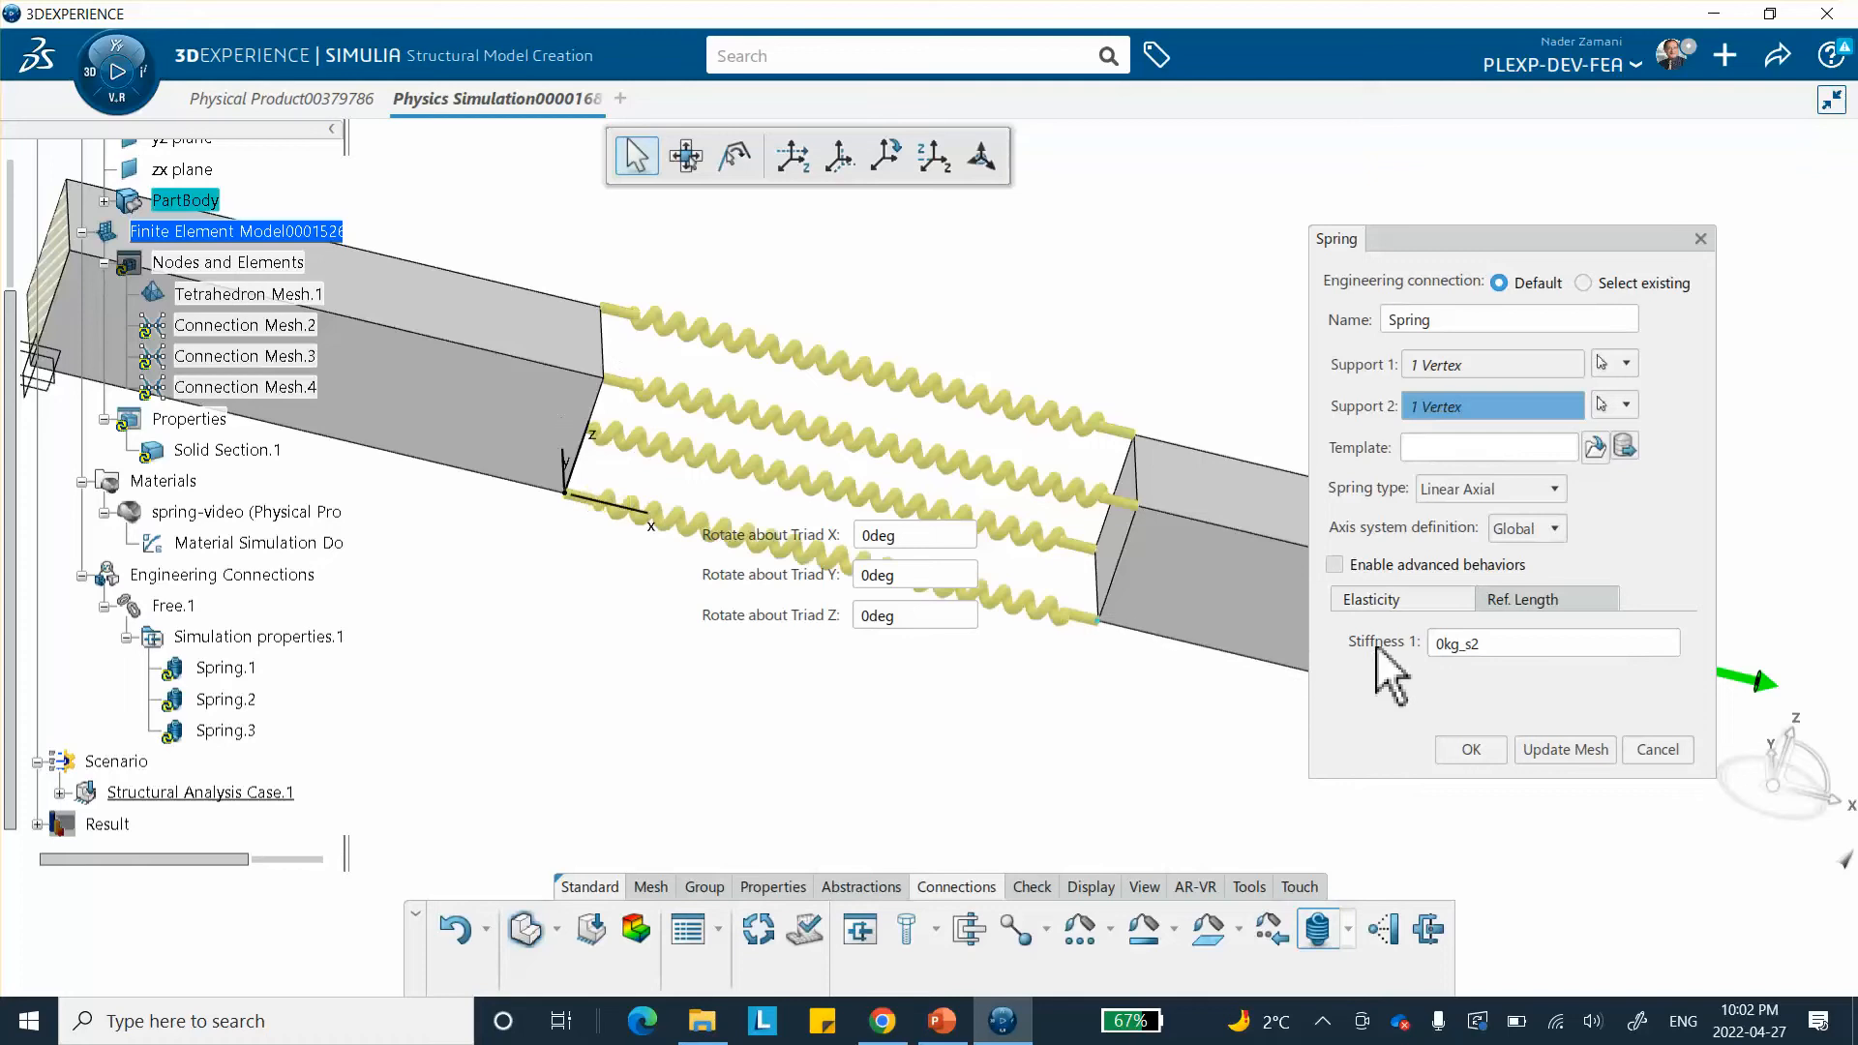
# - Set the fourth spring's Stiffness 1 to the copied value, 3.284e+008kg_s2
pyautogui.doubleClick(1477, 643)
pyautogui.rightClick(1476, 644)
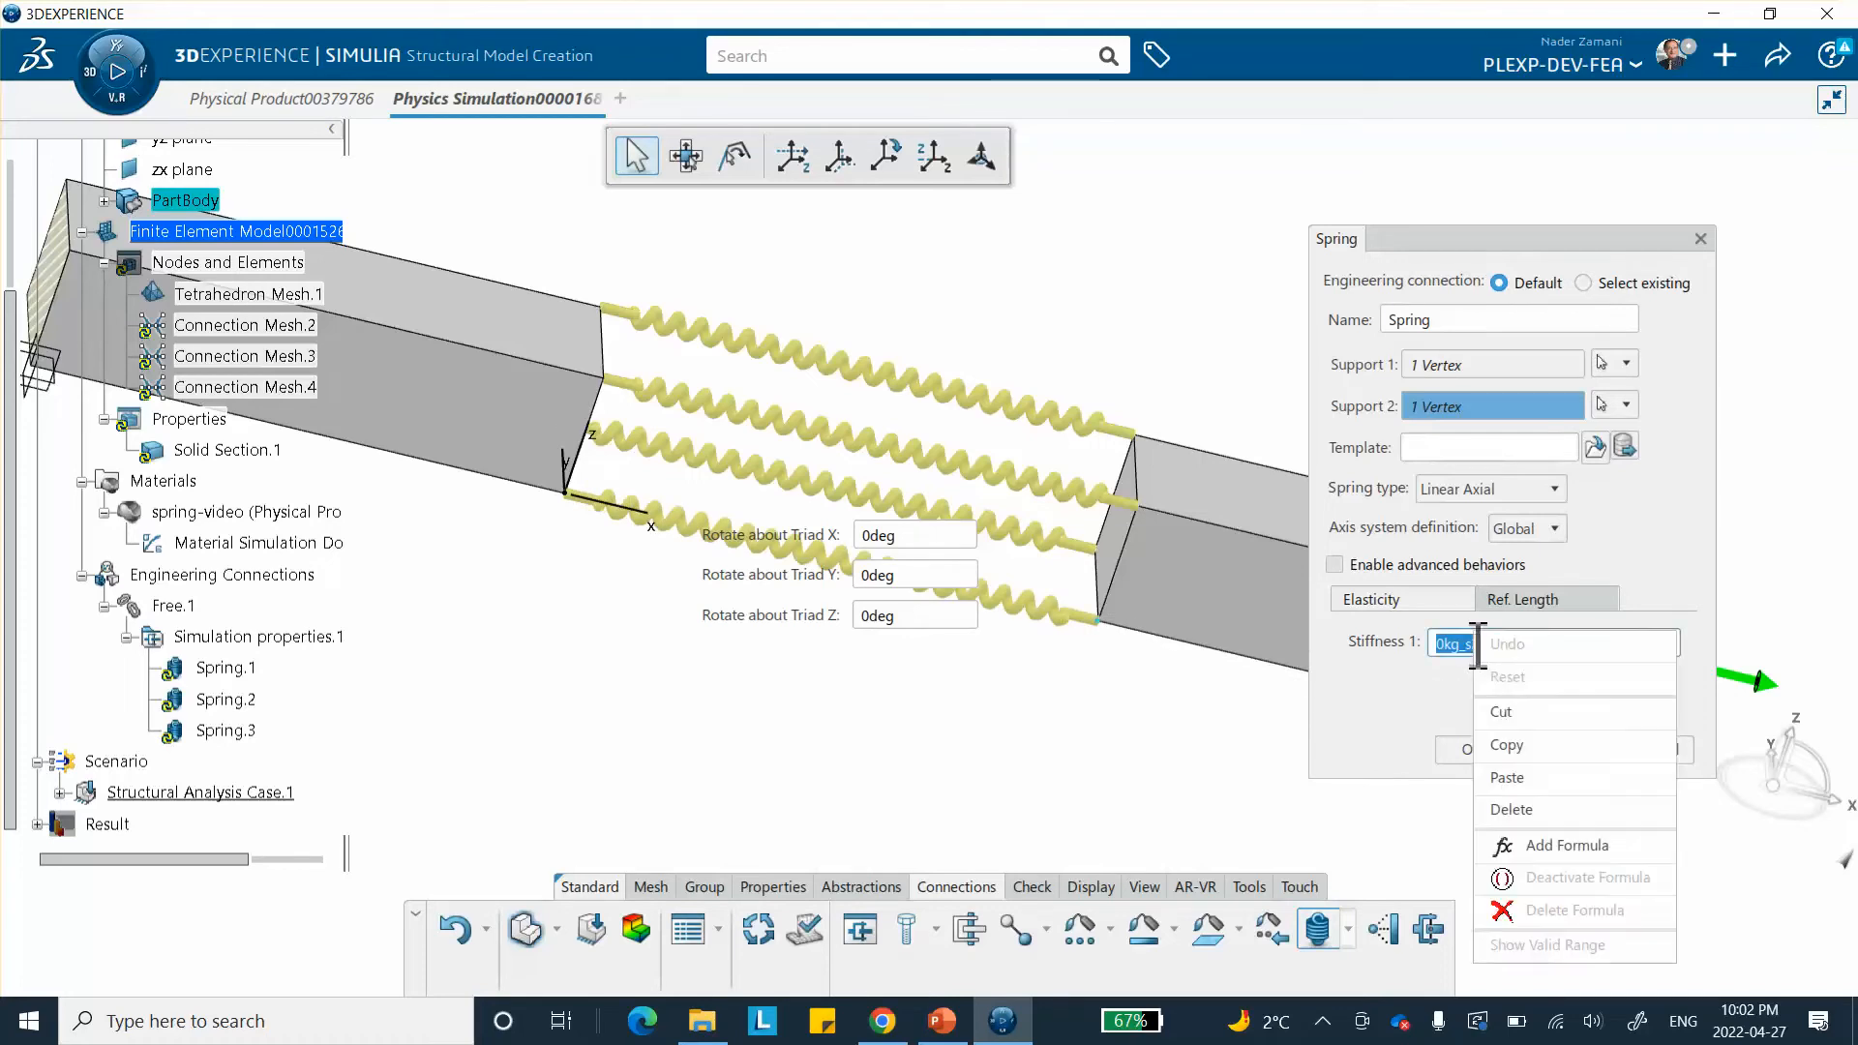
pyautogui.click(1524, 777)
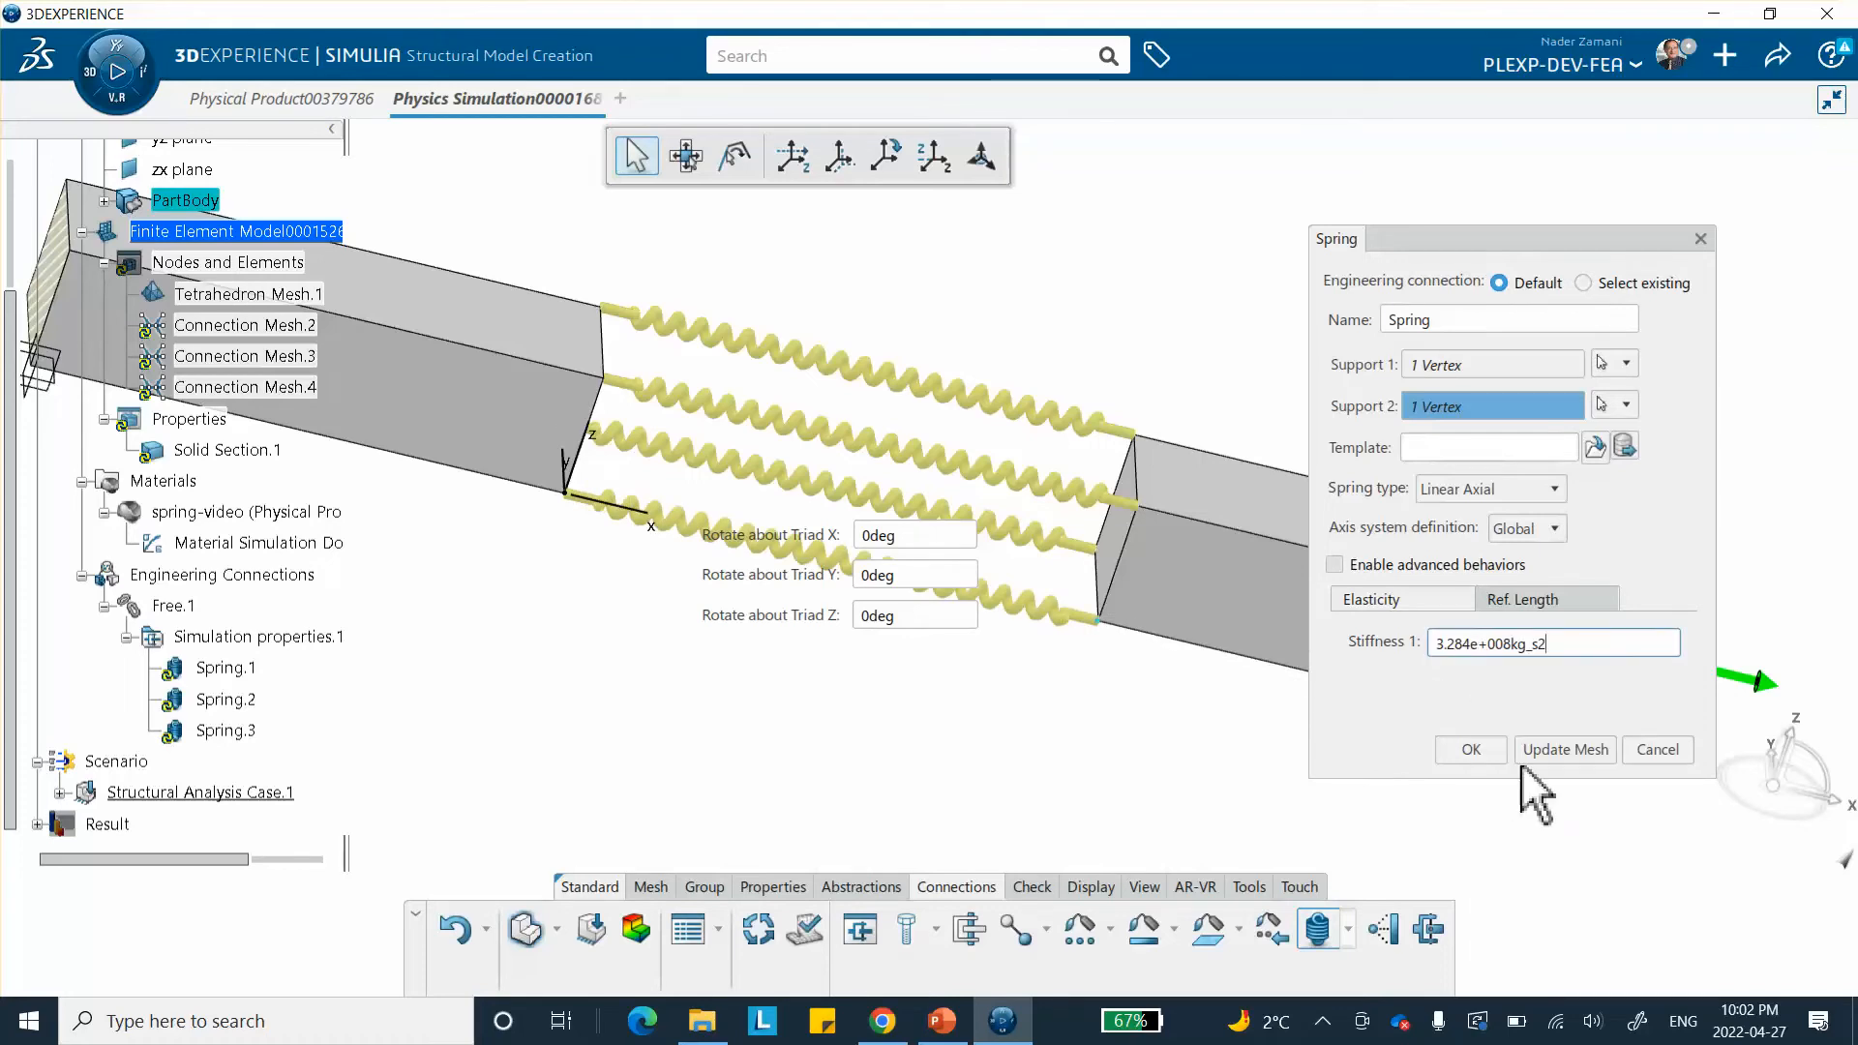
# - Accept the fourth spring and run the simulation of Structural Analysis Case.1 from the structural scenario
pyautogui.click(1468, 751)
pyautogui.moveTo(1250, 517); pyautogui.dragTo(693, 532, button='middle')
pyautogui.click(591, 929)
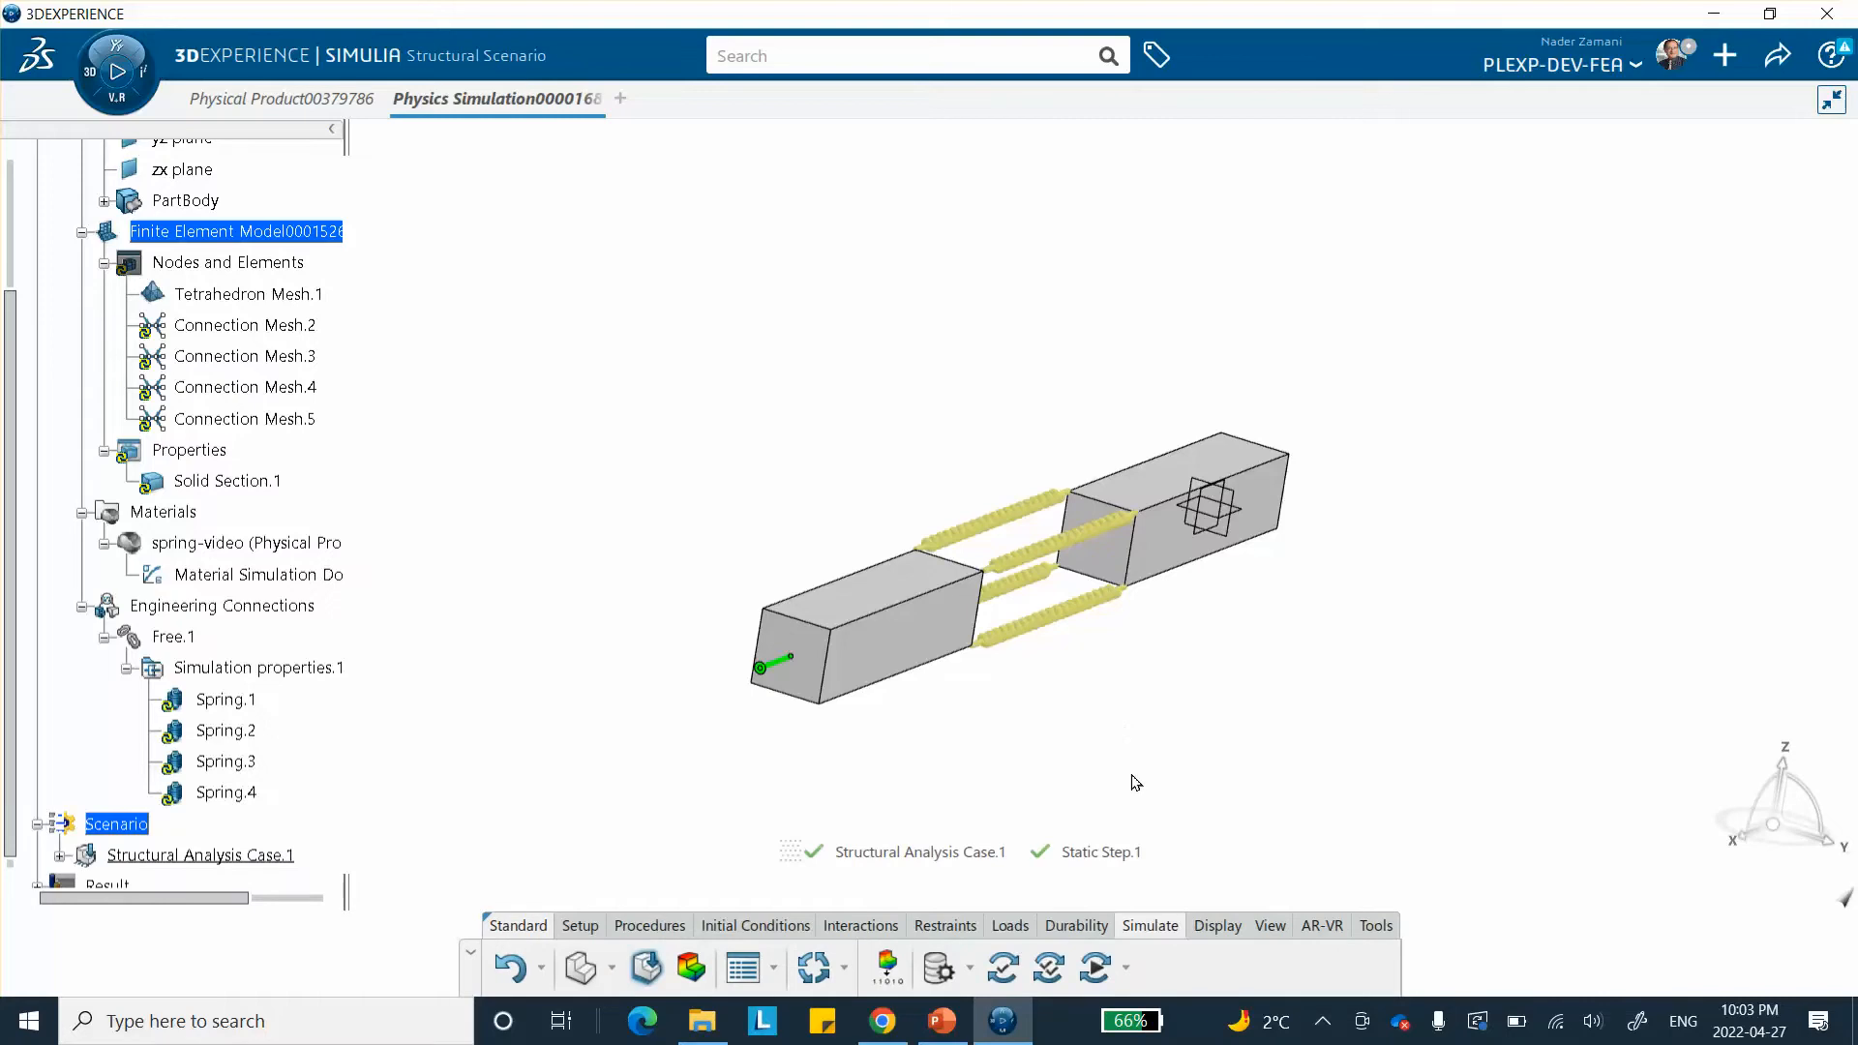
pyautogui.click(1094, 968)
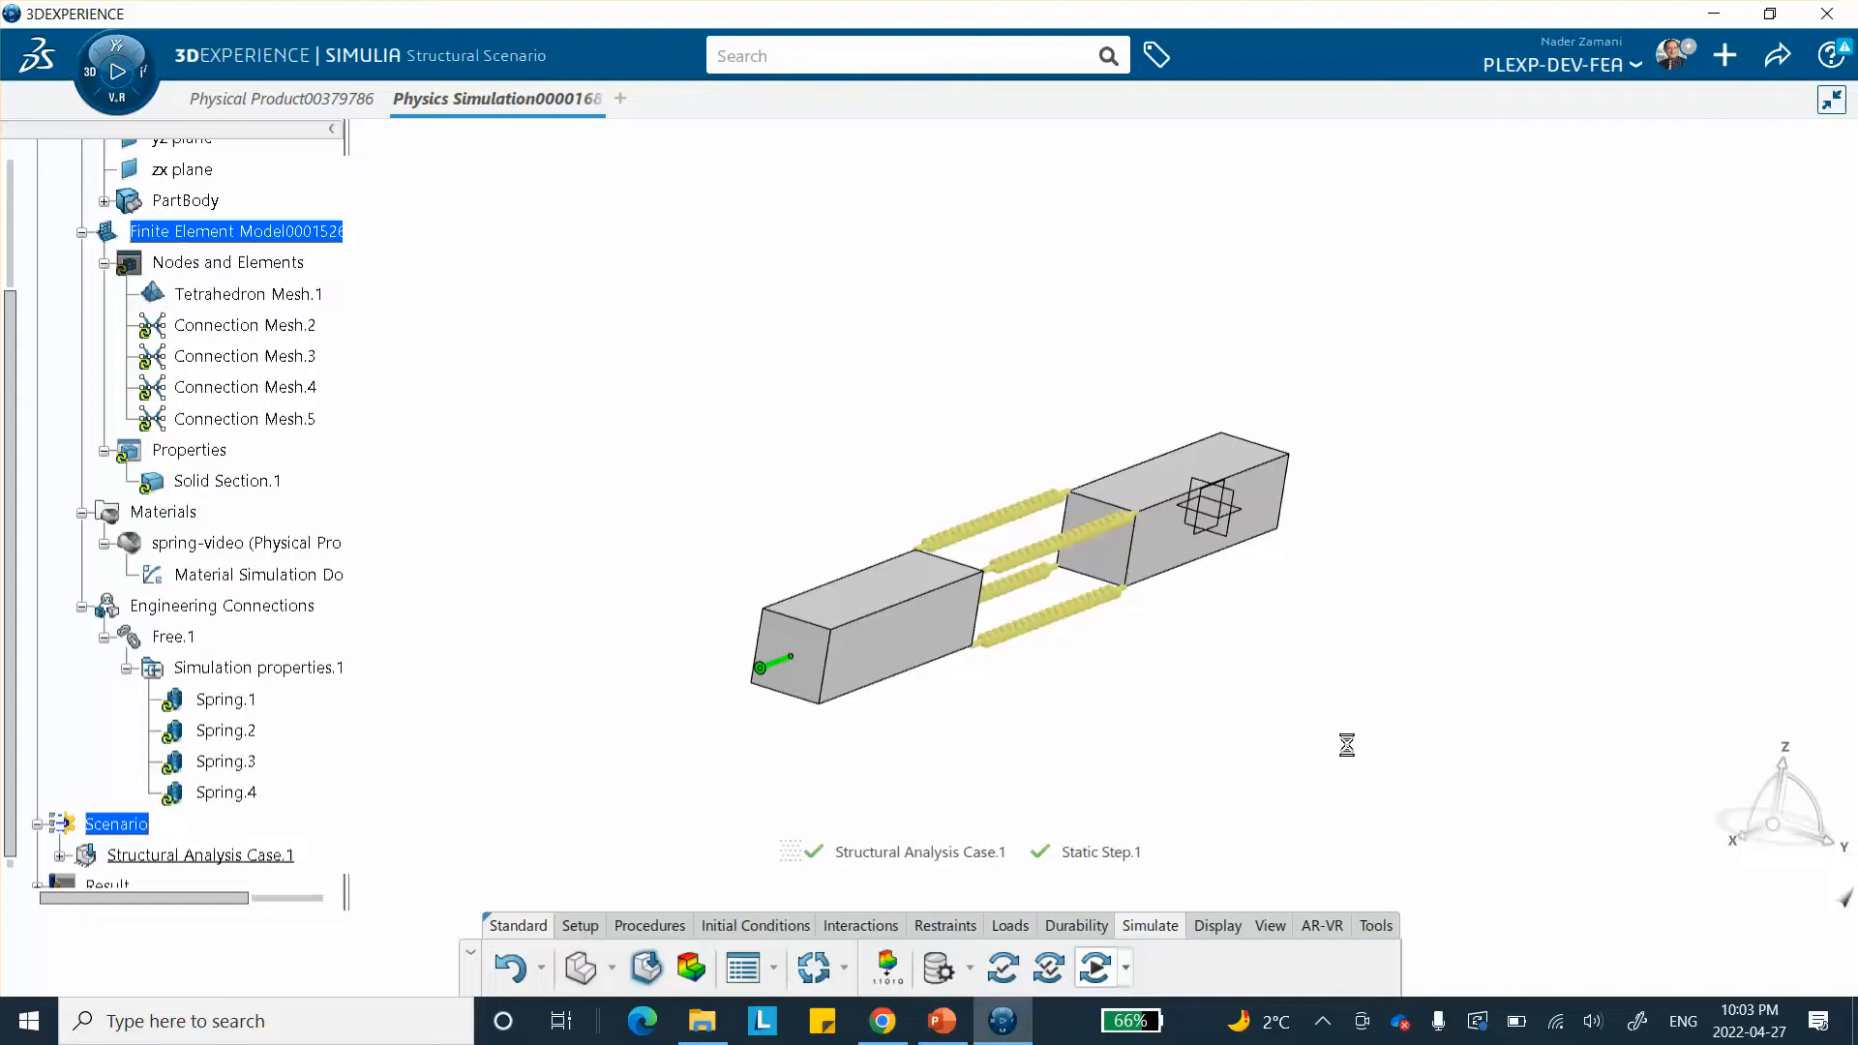
# - Switch to the PowerPoint presentation, review the Defining Linear General Springs slide on valid supports, and return to 3DEXPERIENCE
pyautogui.click(935, 1021)
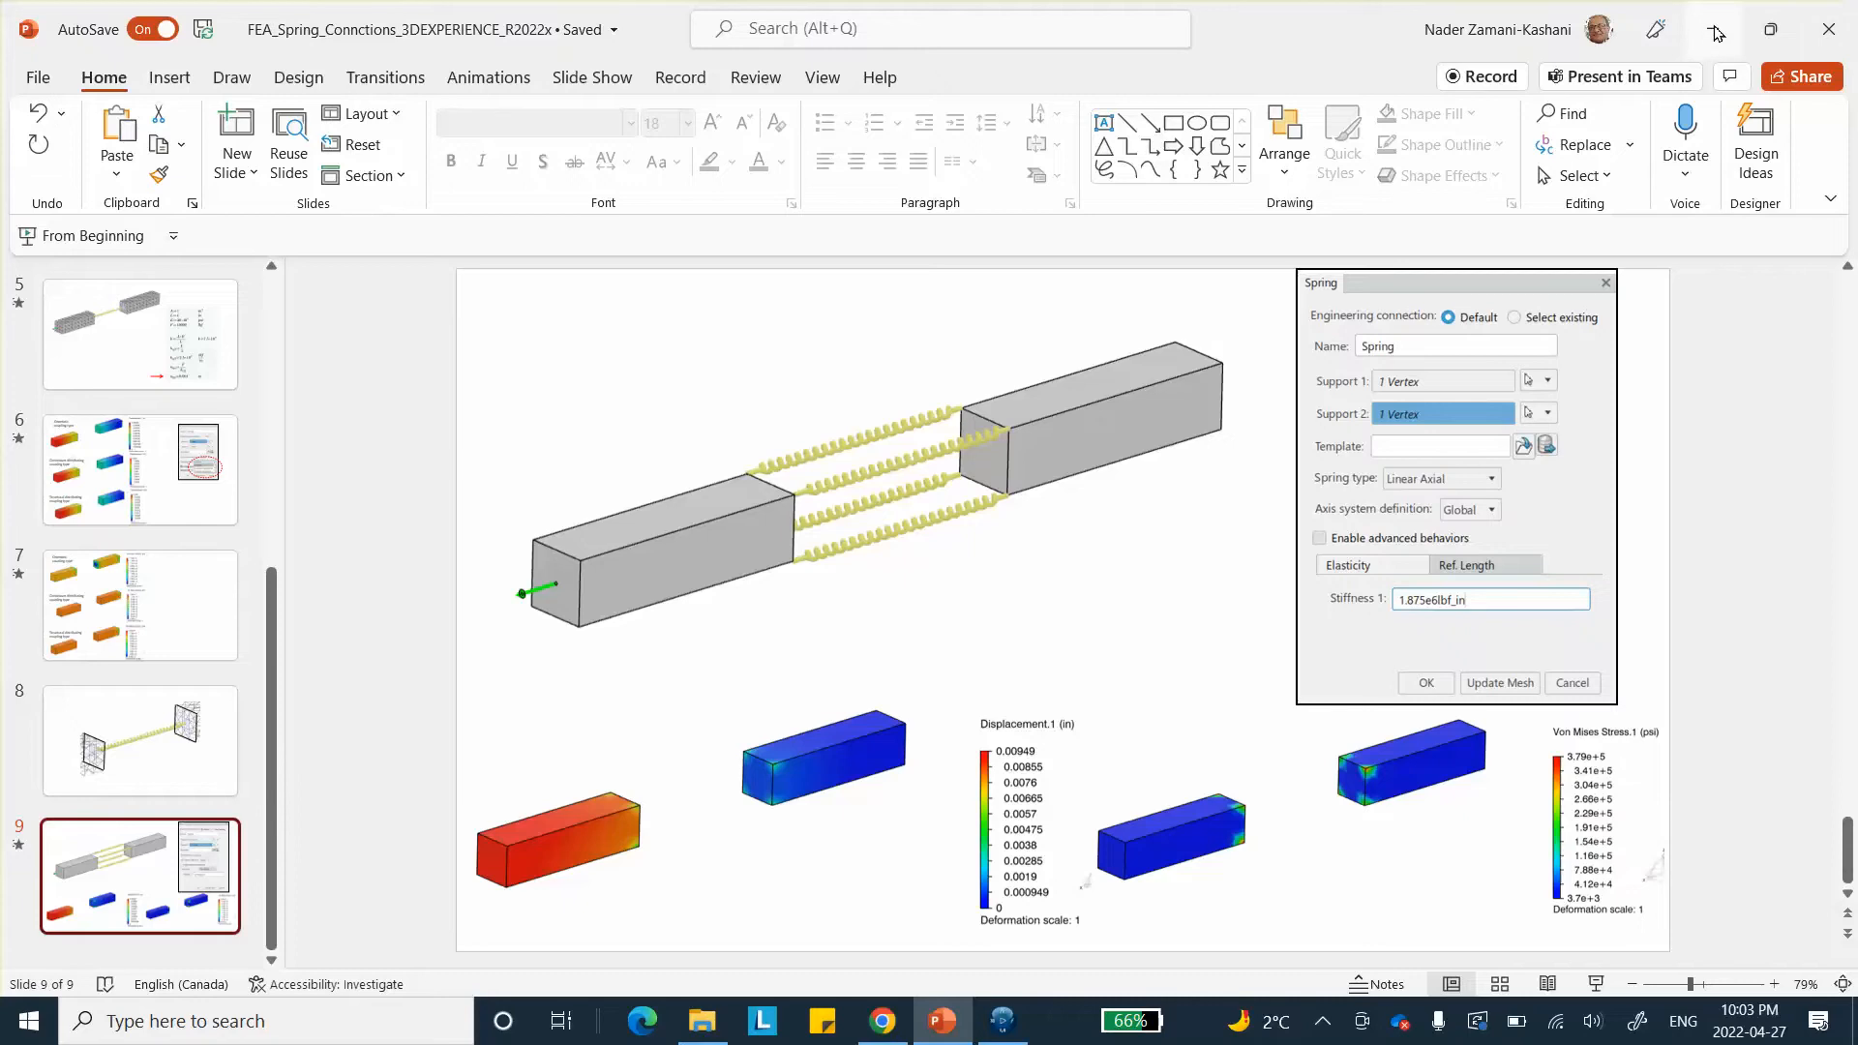
pyautogui.scroll(3, 177, 388)
pyautogui.scroll(2, 177, 388)
pyautogui.click(165, 599)
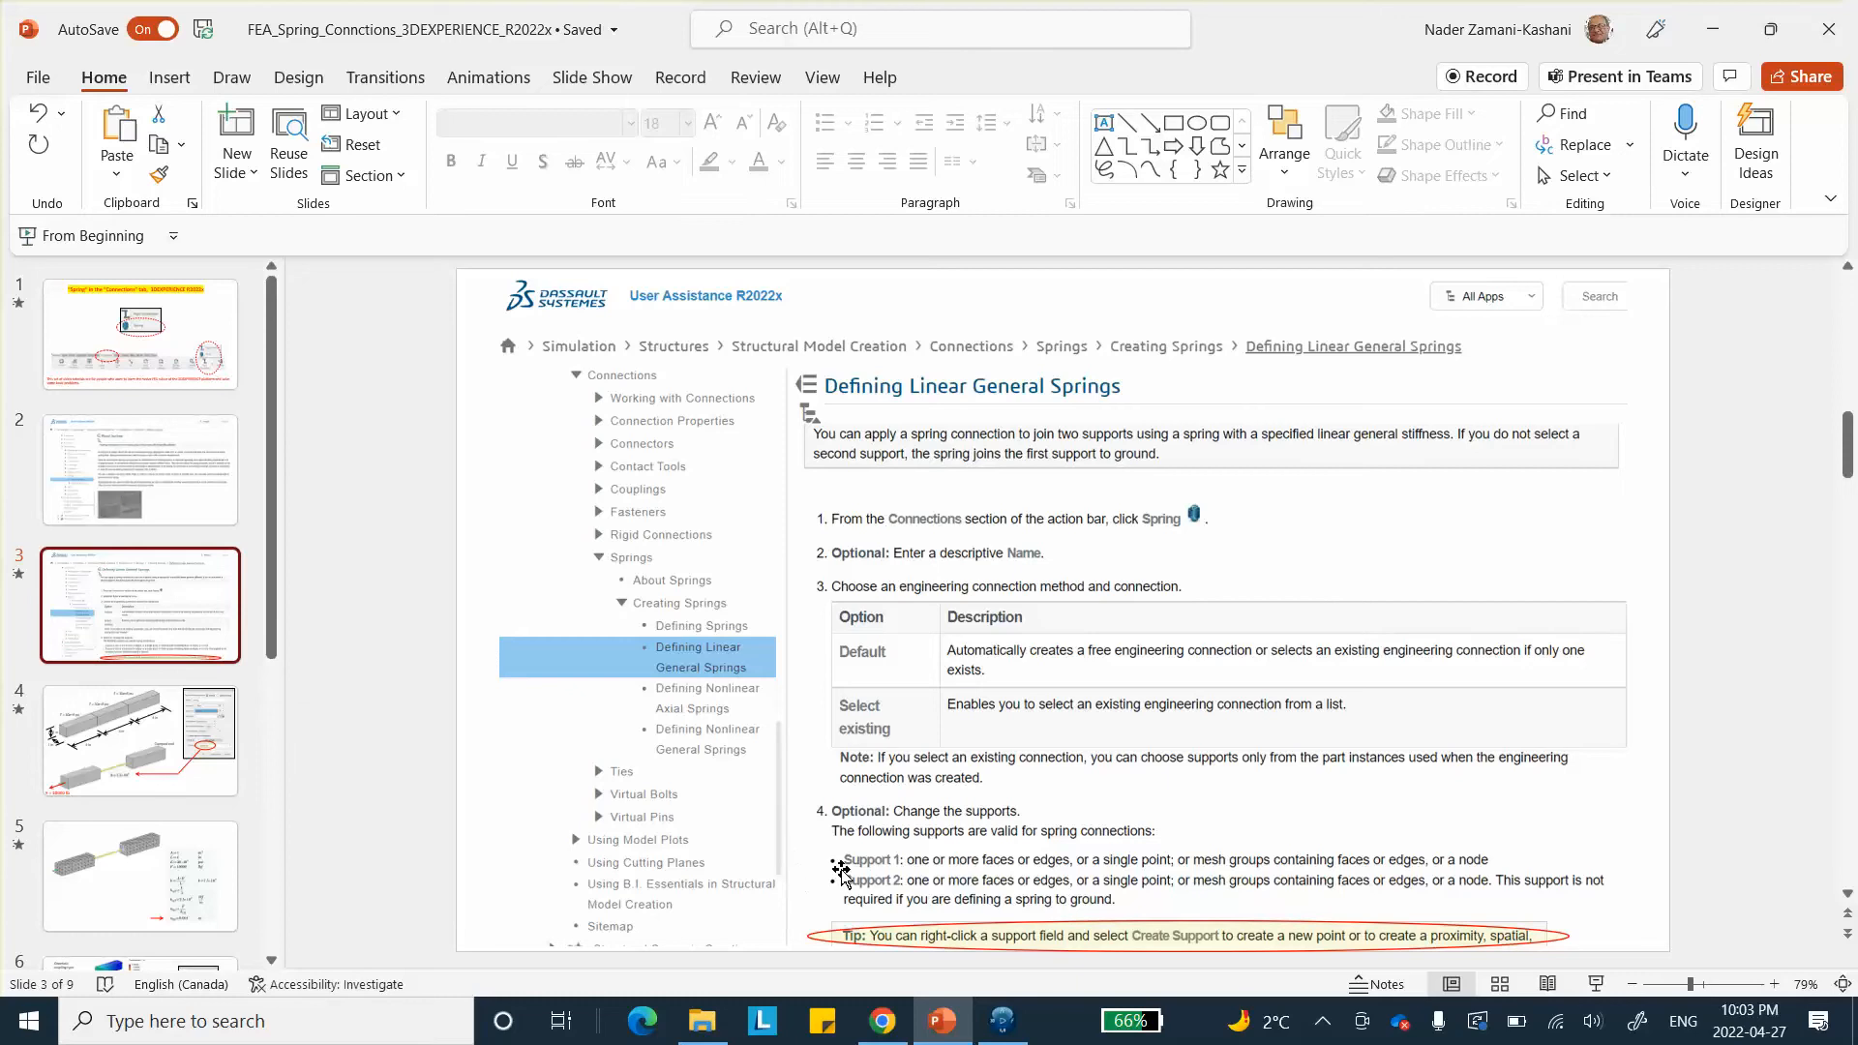
pyautogui.scroll(-1, 840, 871)
pyautogui.scroll(2, 842, 856)
pyautogui.scroll(-1, 850, 862)
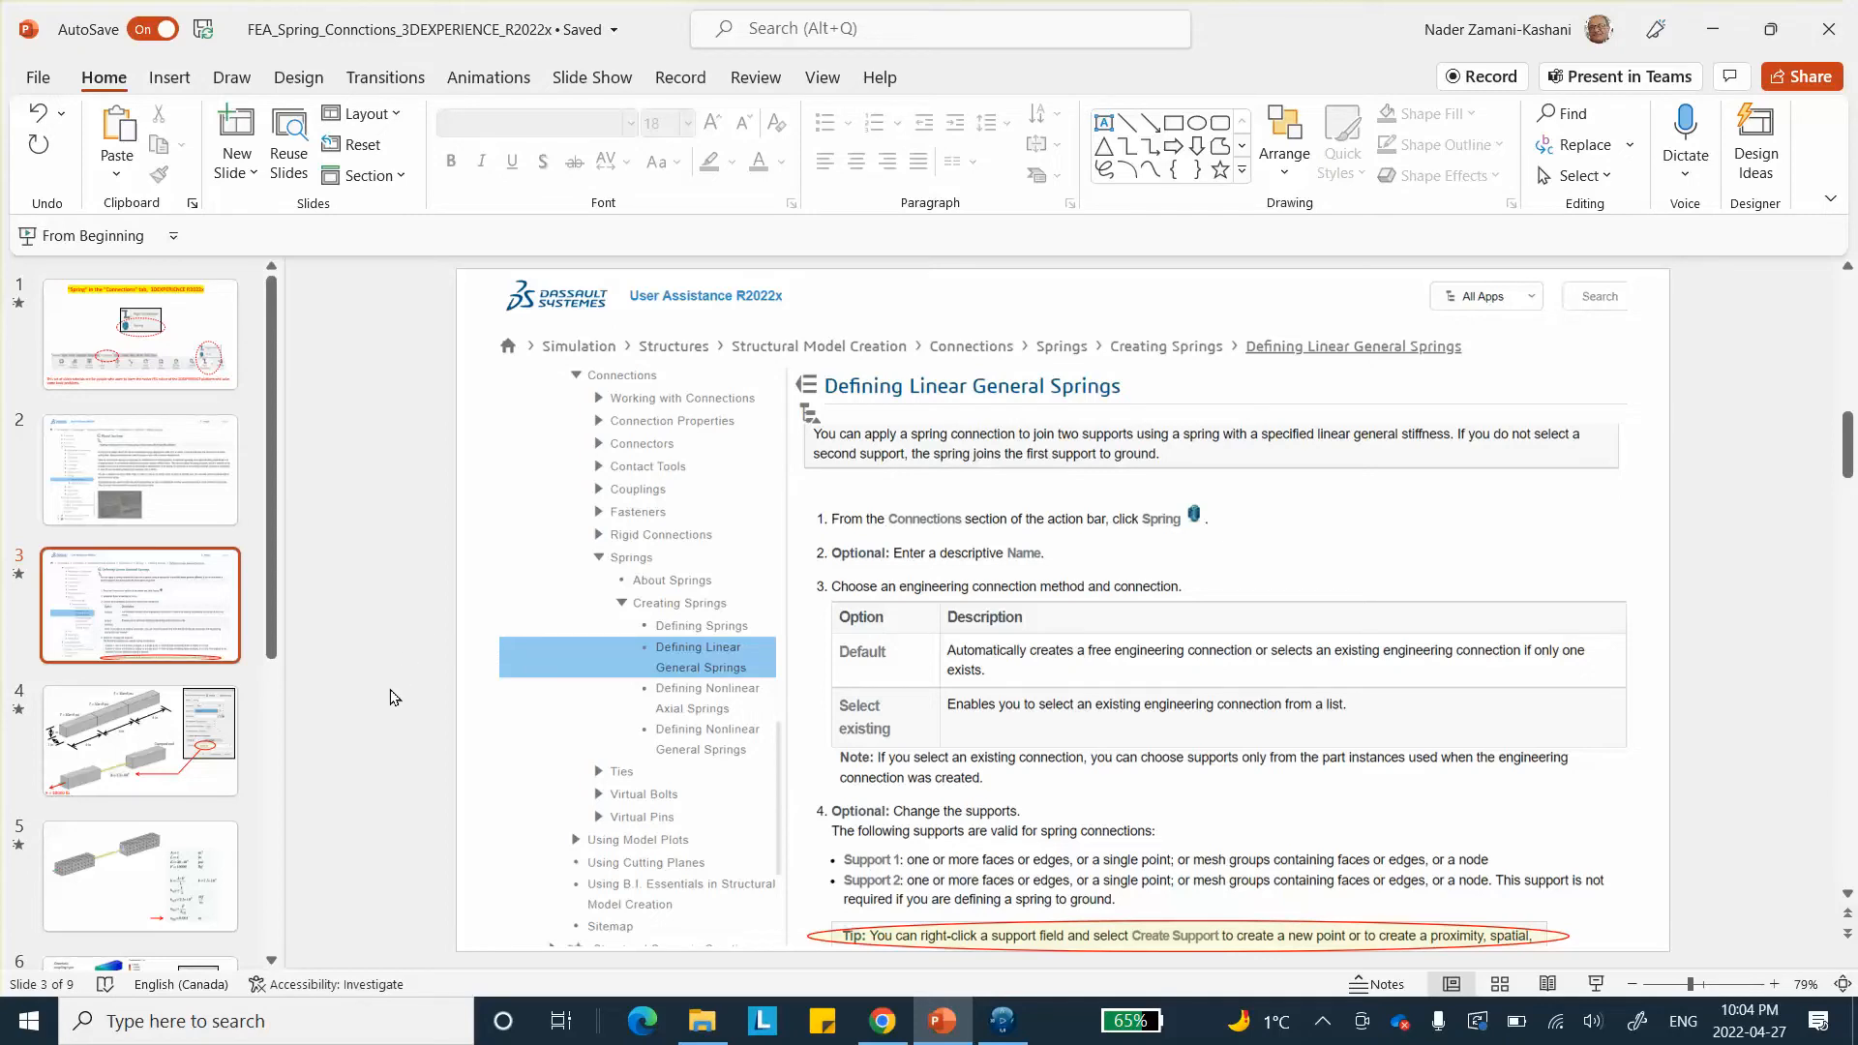
pyautogui.click(1713, 32)
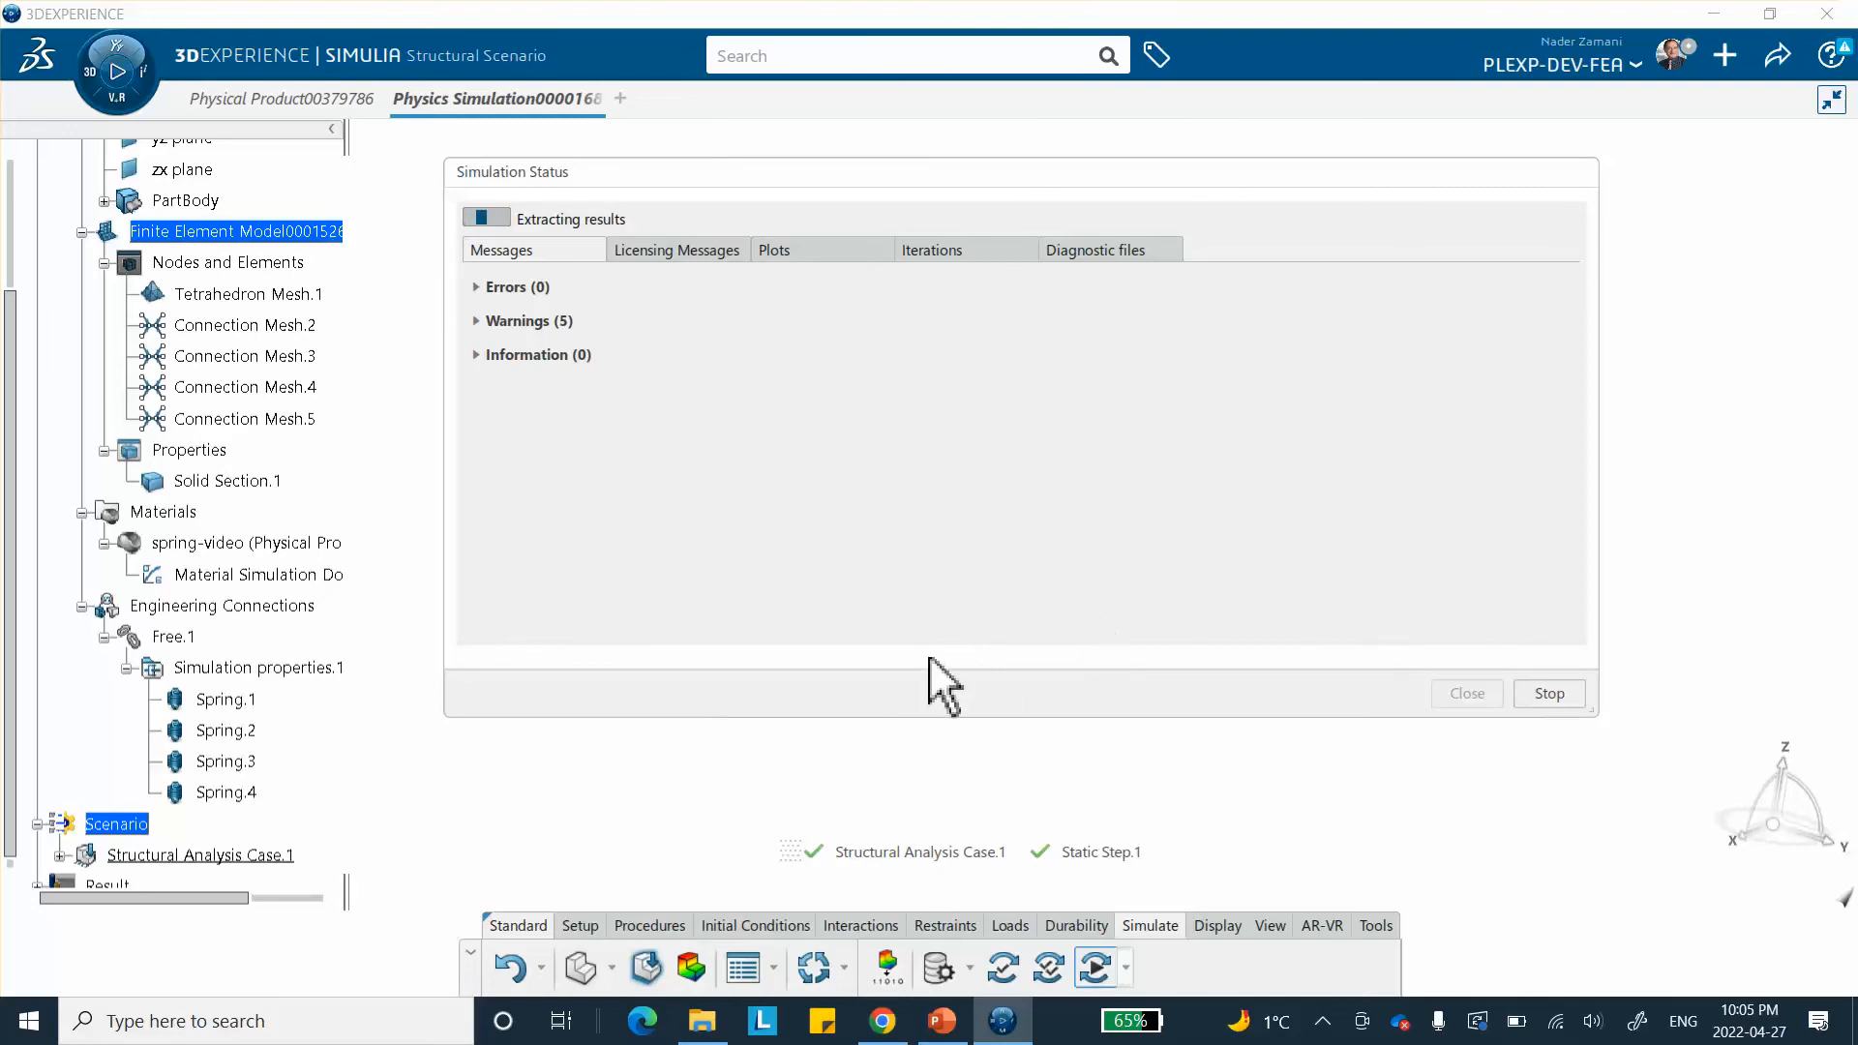
# - Switch to PowerPoint and show slide 9 with the four-spring model's reference displacement and Von Mises stress plots
pyautogui.click(944, 1020)
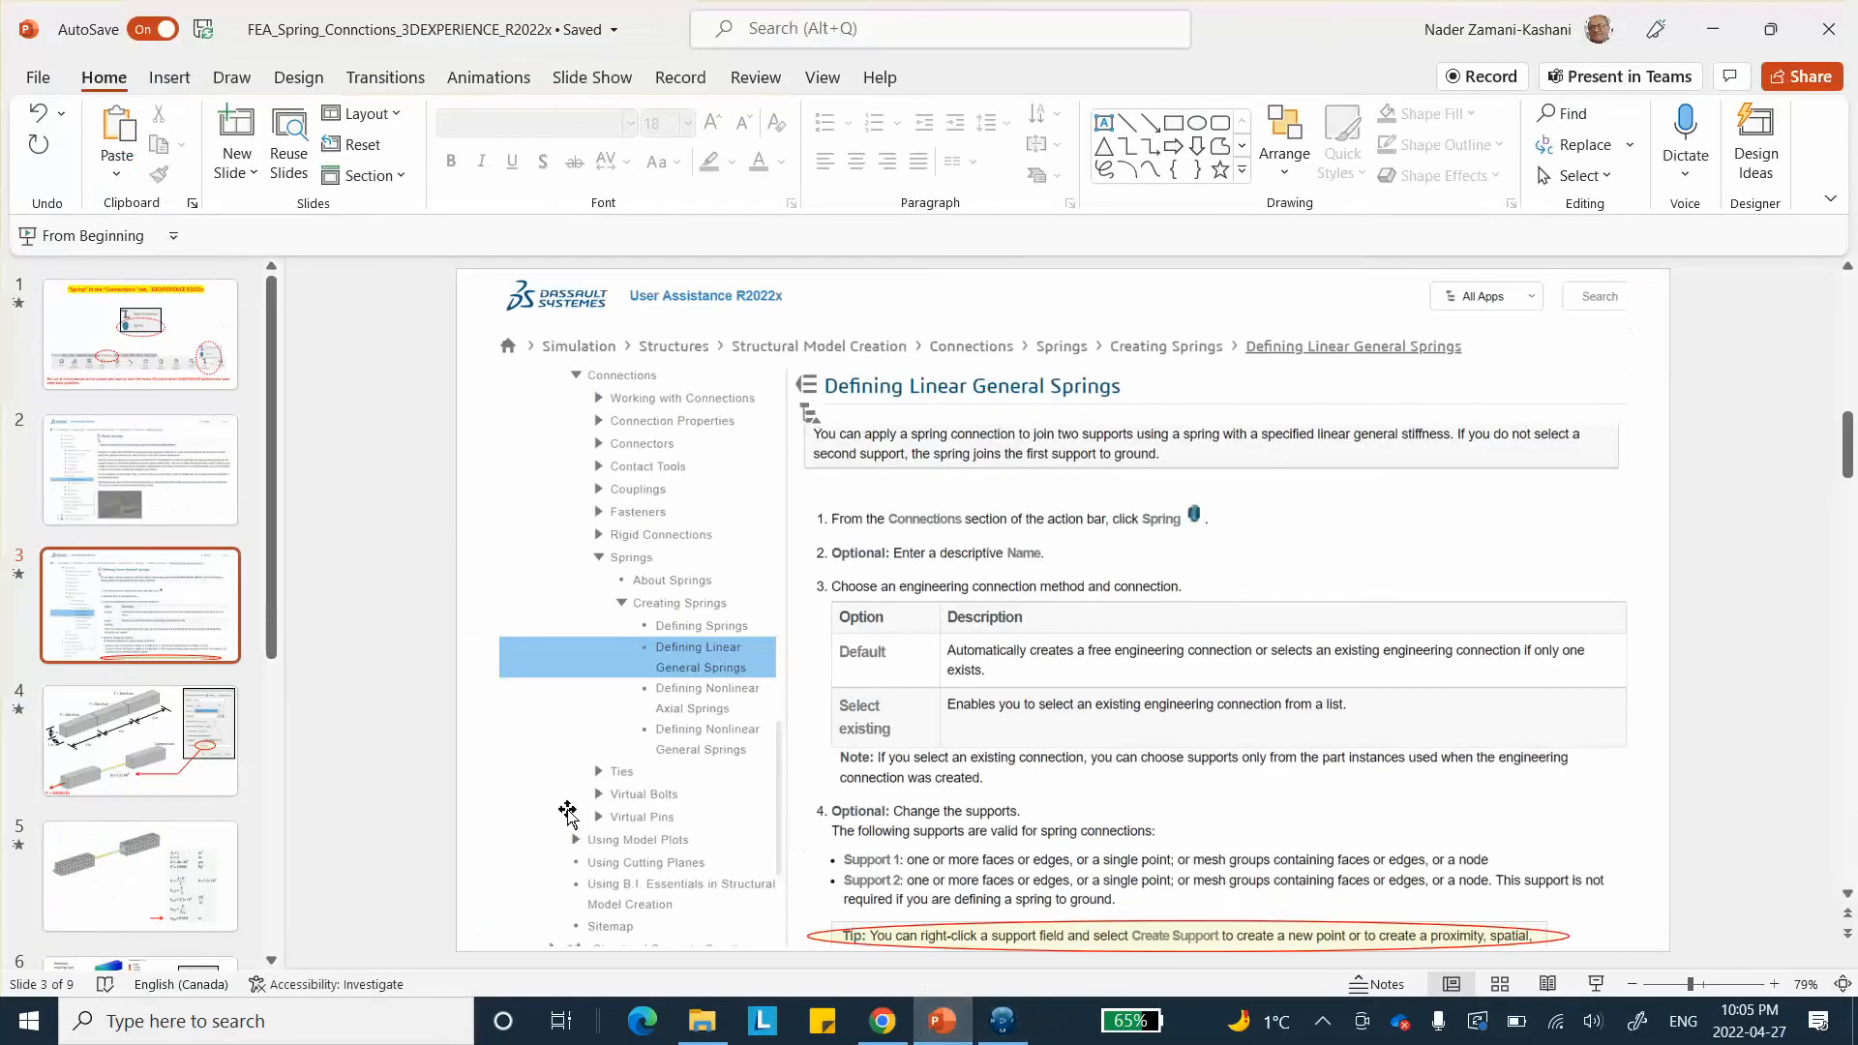
pyautogui.scroll(-5, 171, 714)
pyautogui.click(140, 875)
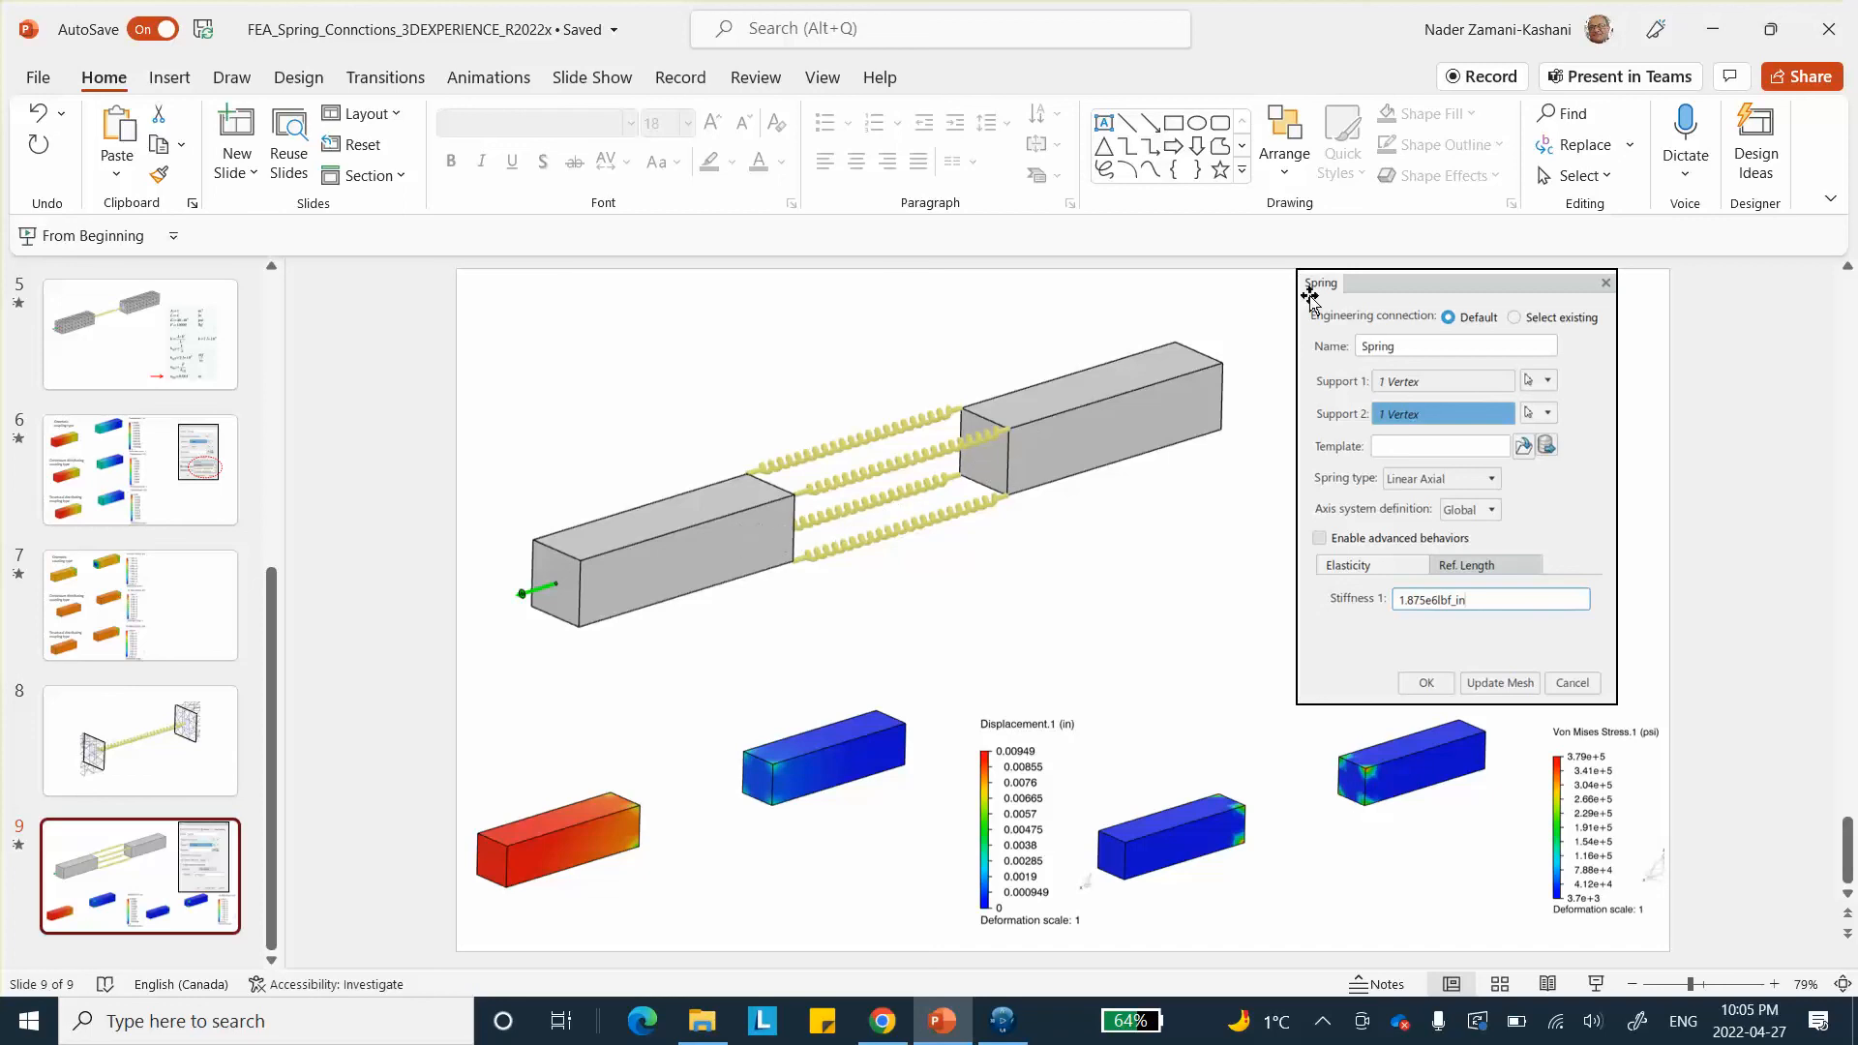
# - Return to 3DEXPERIENCE, collapse the Plots dialog and close the simulation status to expose the Displacement.1 contour plot
pyautogui.click(1716, 30)
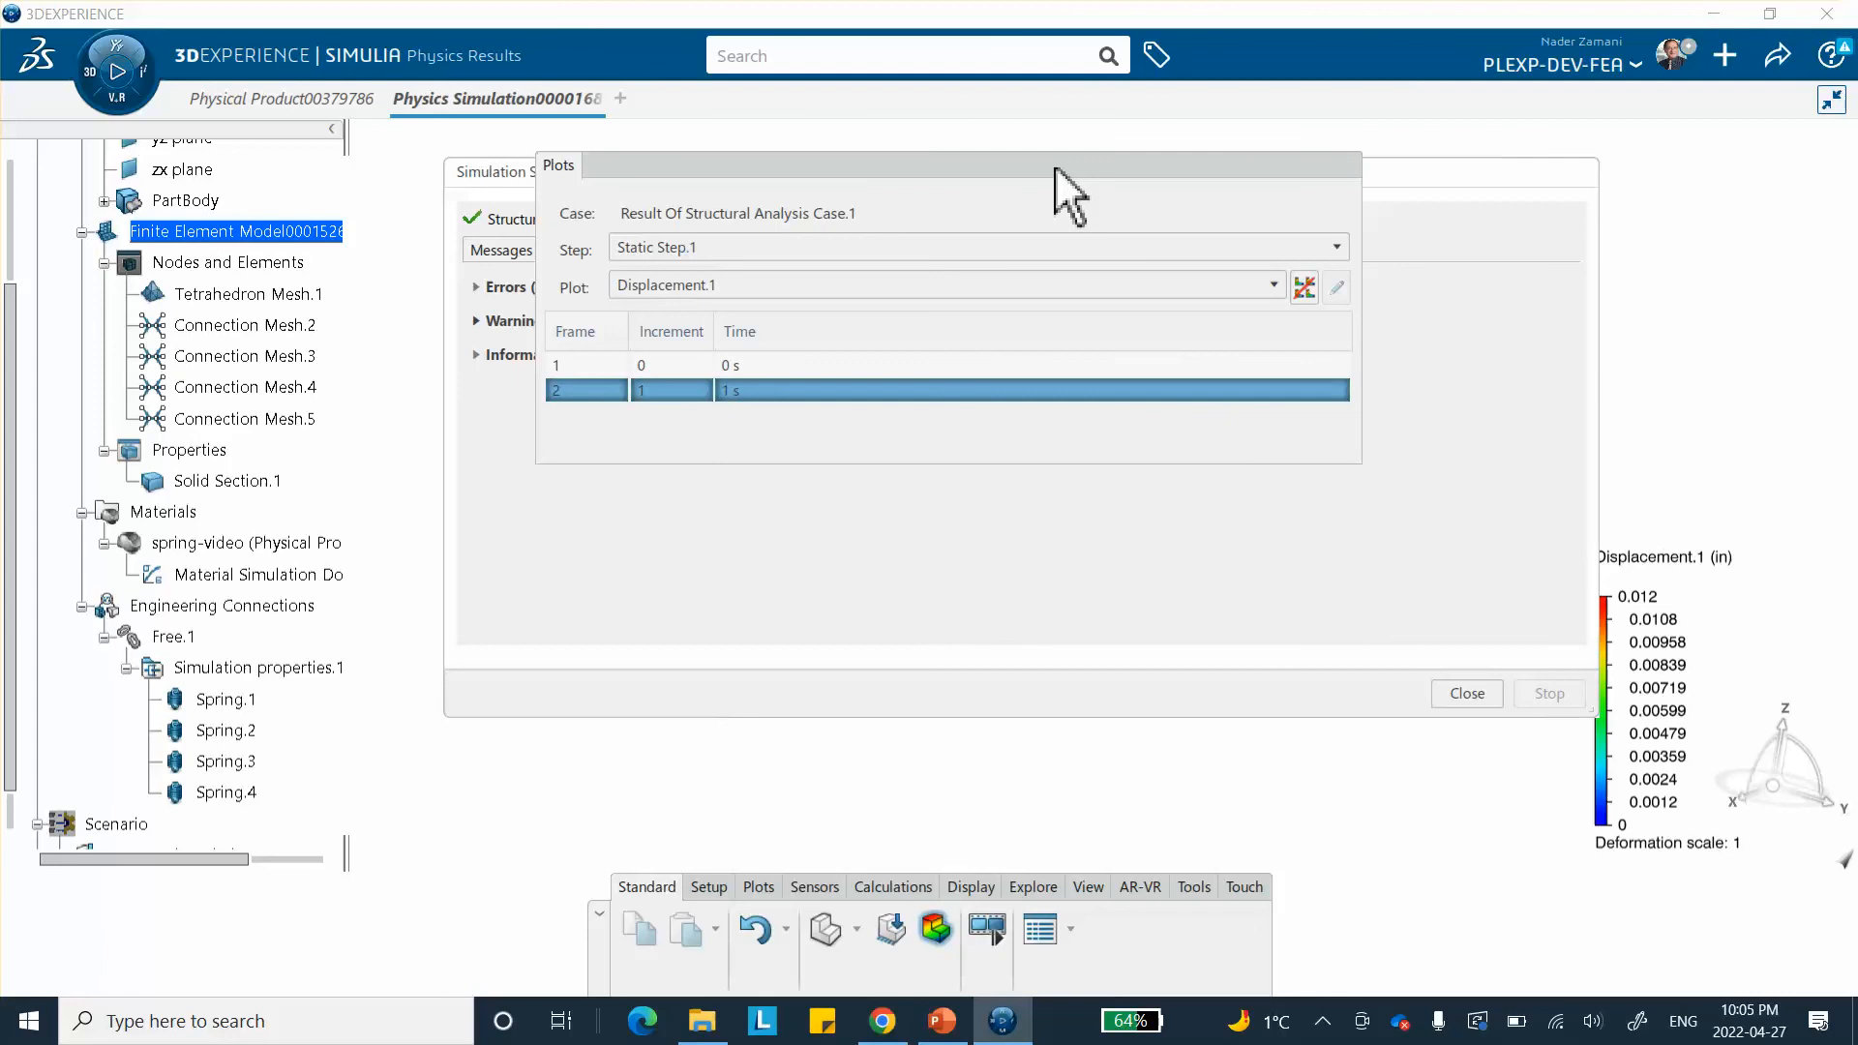
pyautogui.doubleClick(1055, 159)
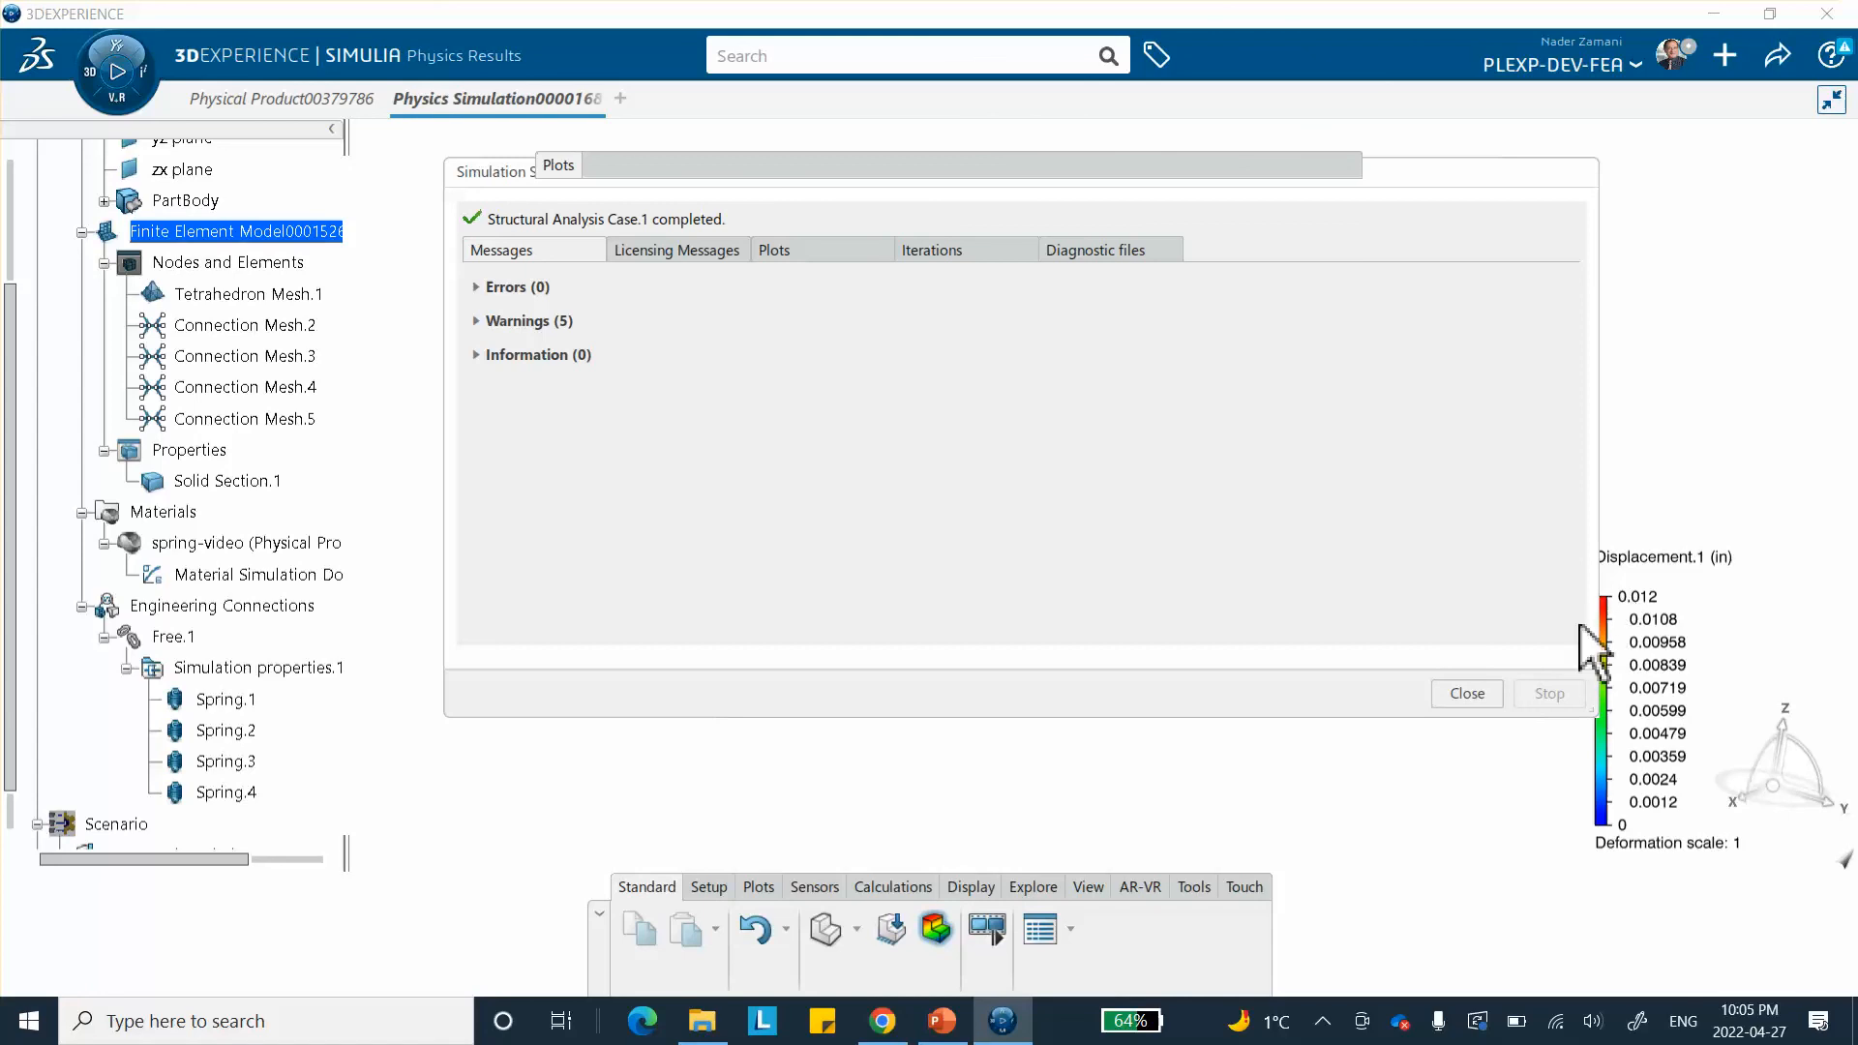
pyautogui.click(1442, 691)
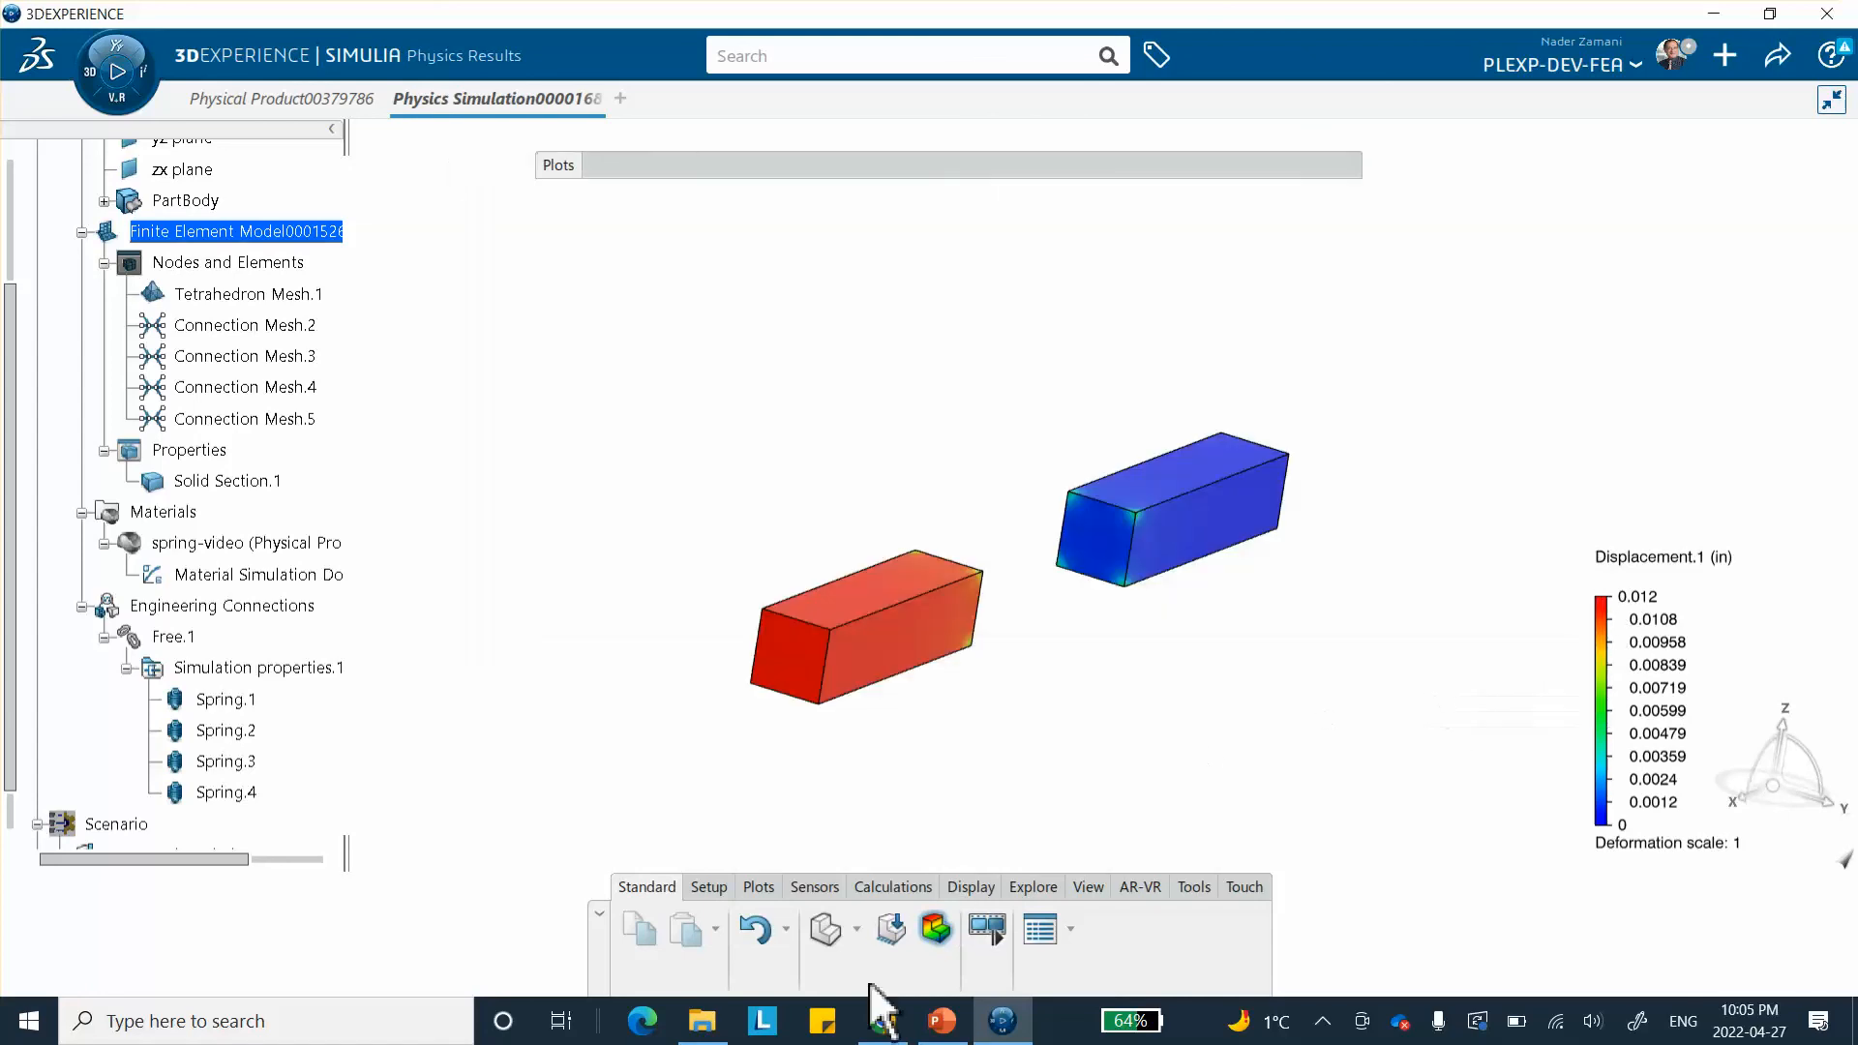
# - Switch to PowerPoint and show slide 5 to compare the displacement result with the hand calculation of tip displacement
pyautogui.click(942, 1021)
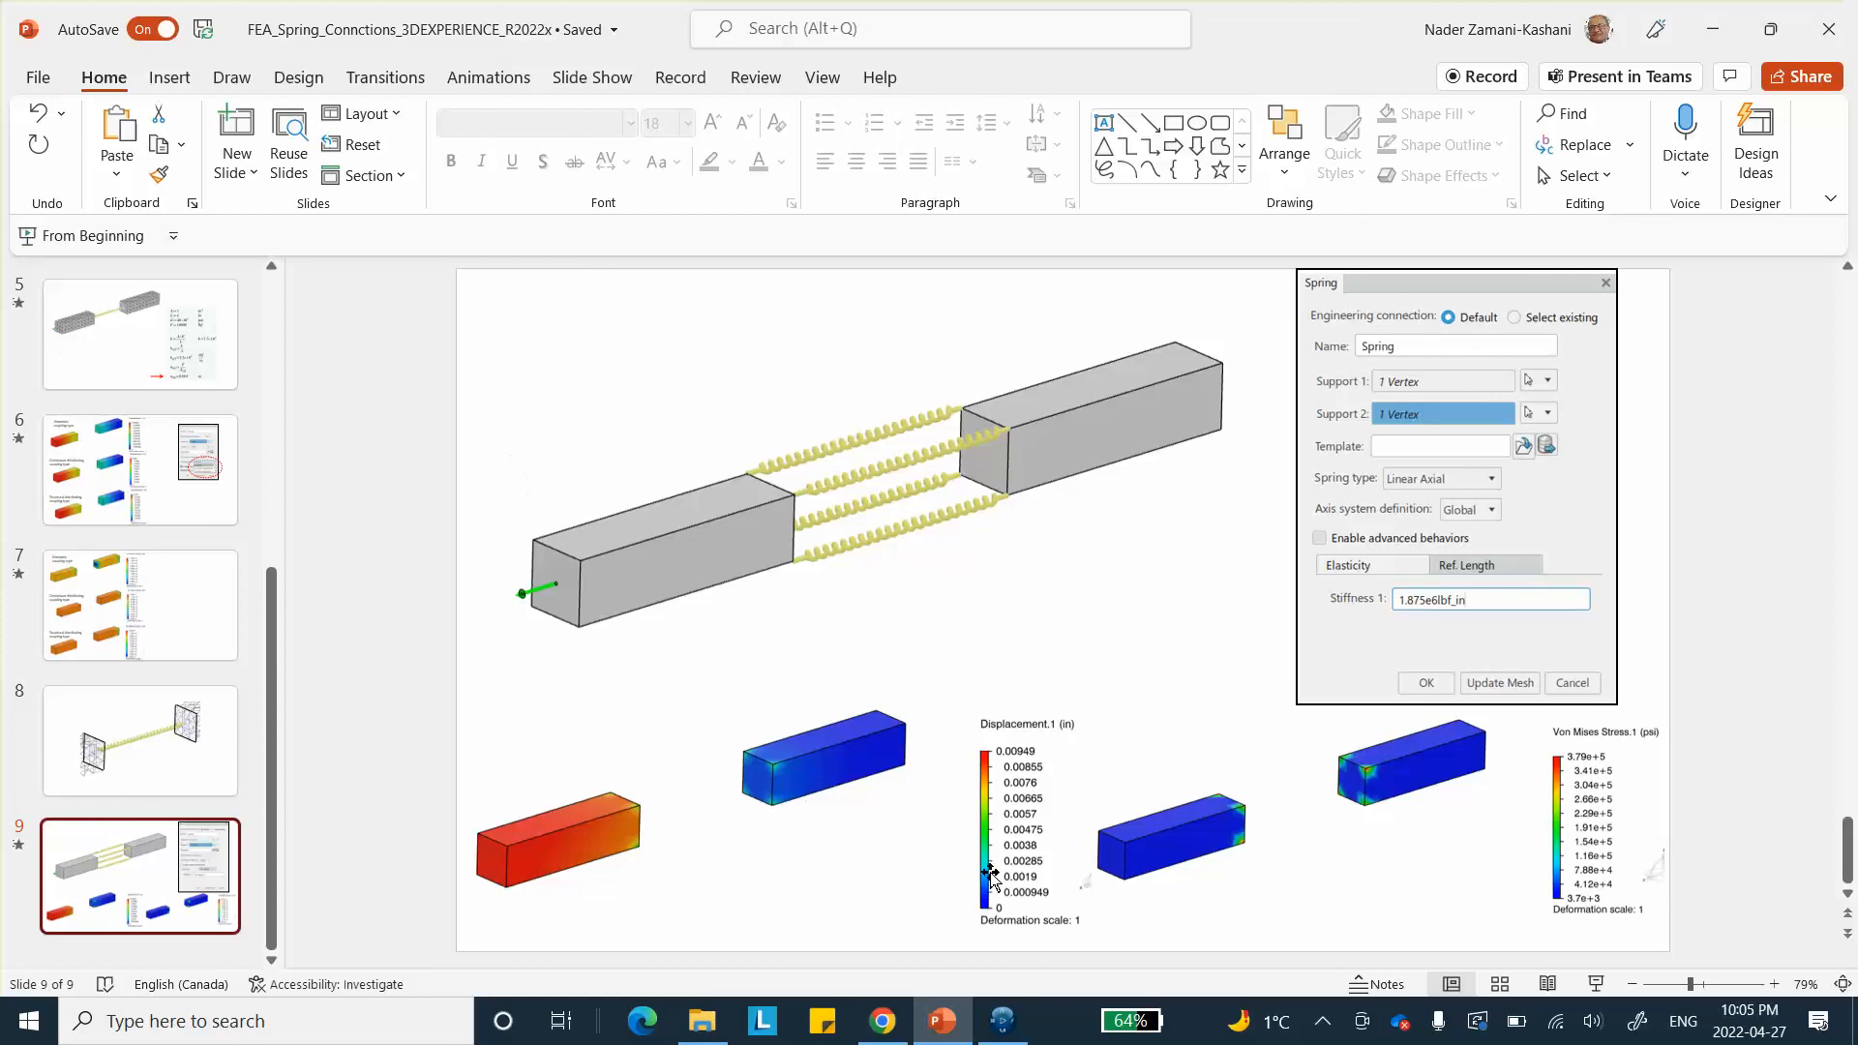
pyautogui.click(87, 334)
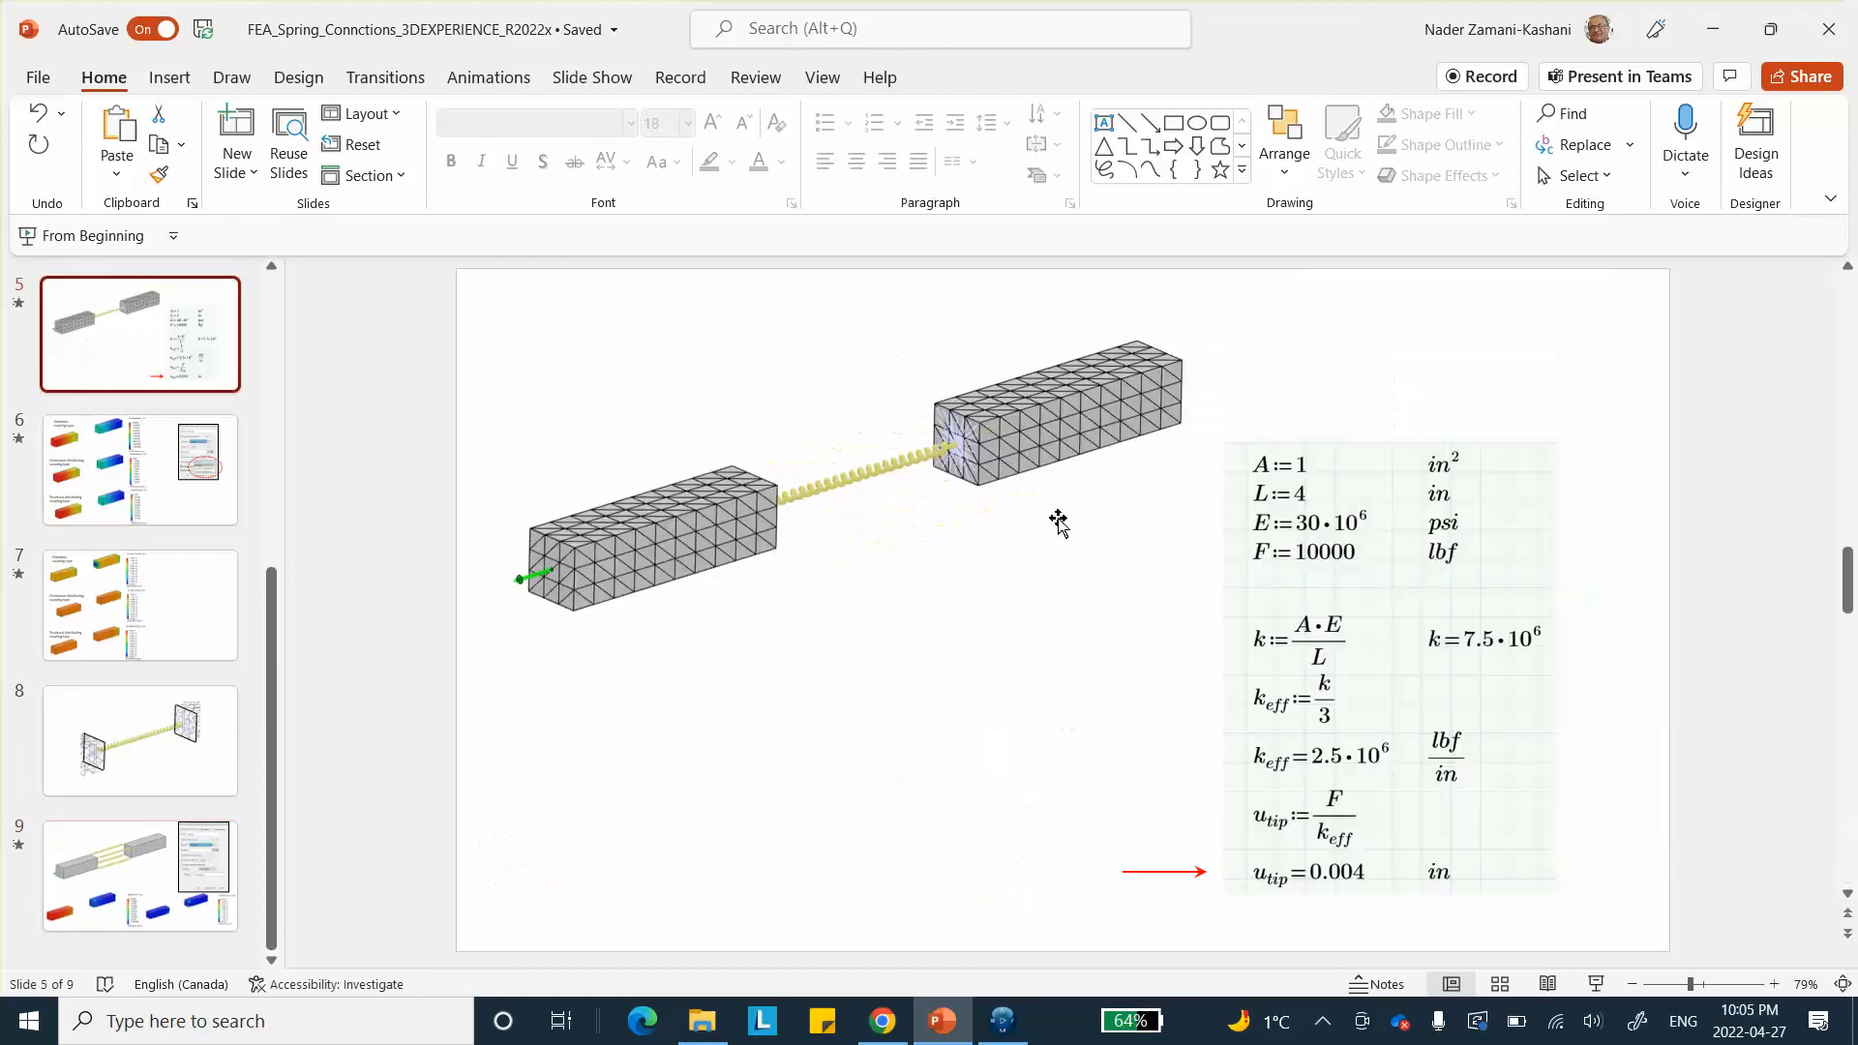